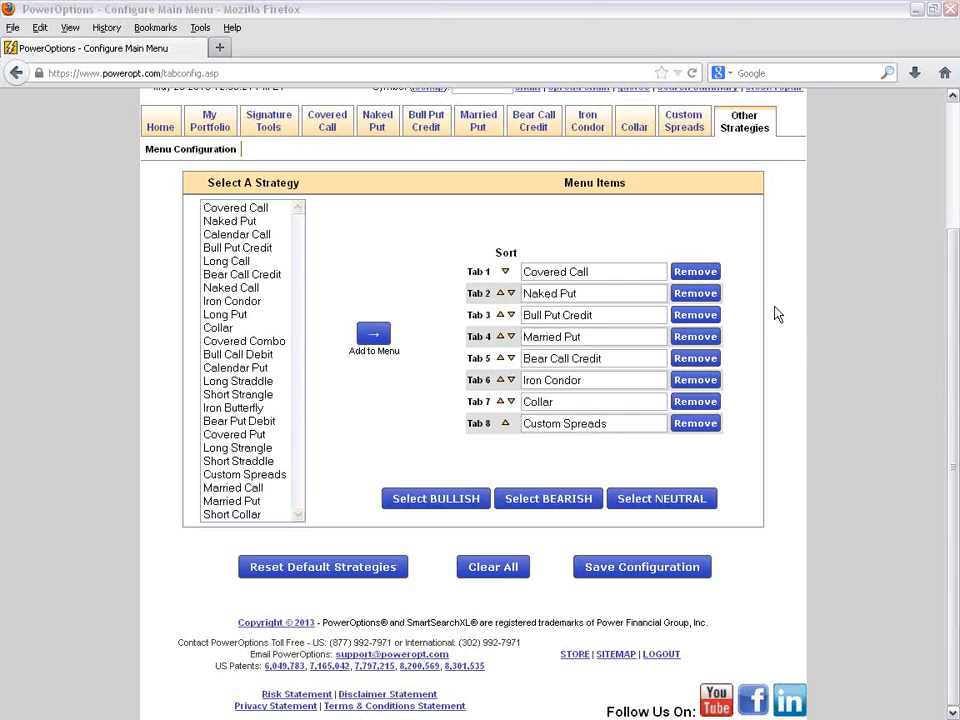
- Remove Naked Put from Tab 2 and shift Bull Put Credit, Bear Call Credit and Iron Condor up to Tabs 2, 3 and 4
{"action": "left_click", "coordinate": [590, 294]}
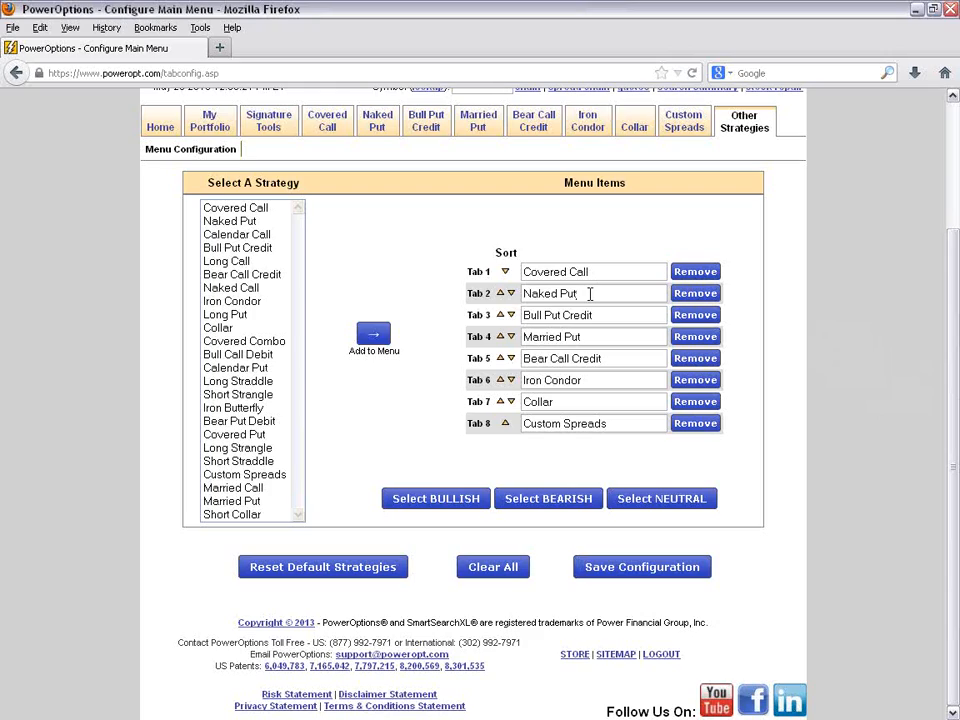
{"action": "left_click", "coordinate": [683, 298]}
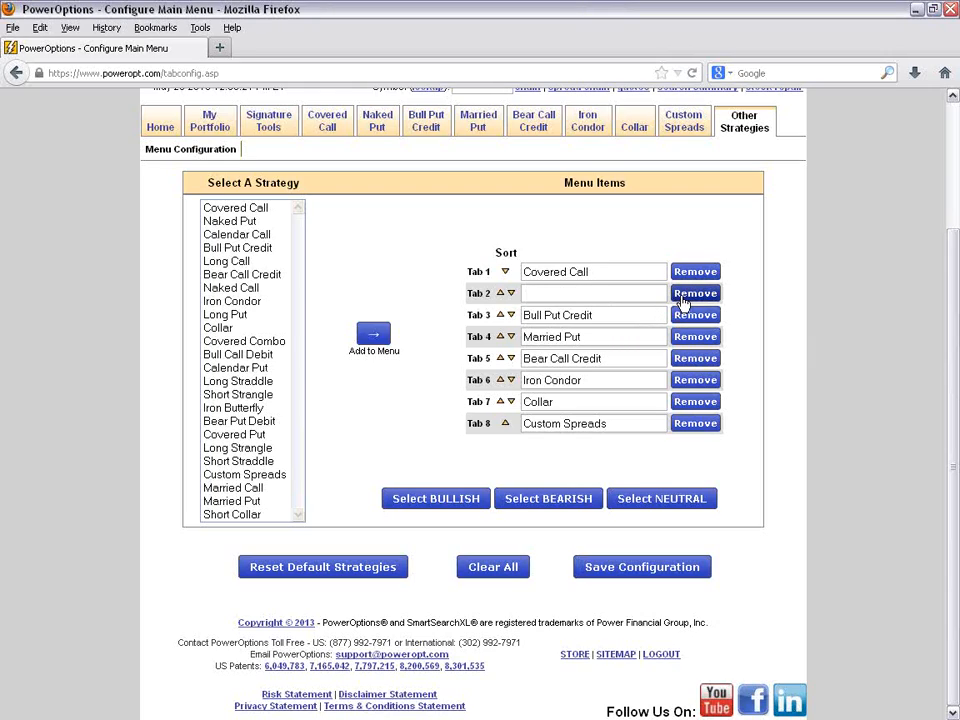
{"action": "left_click", "coordinate": [500, 315]}
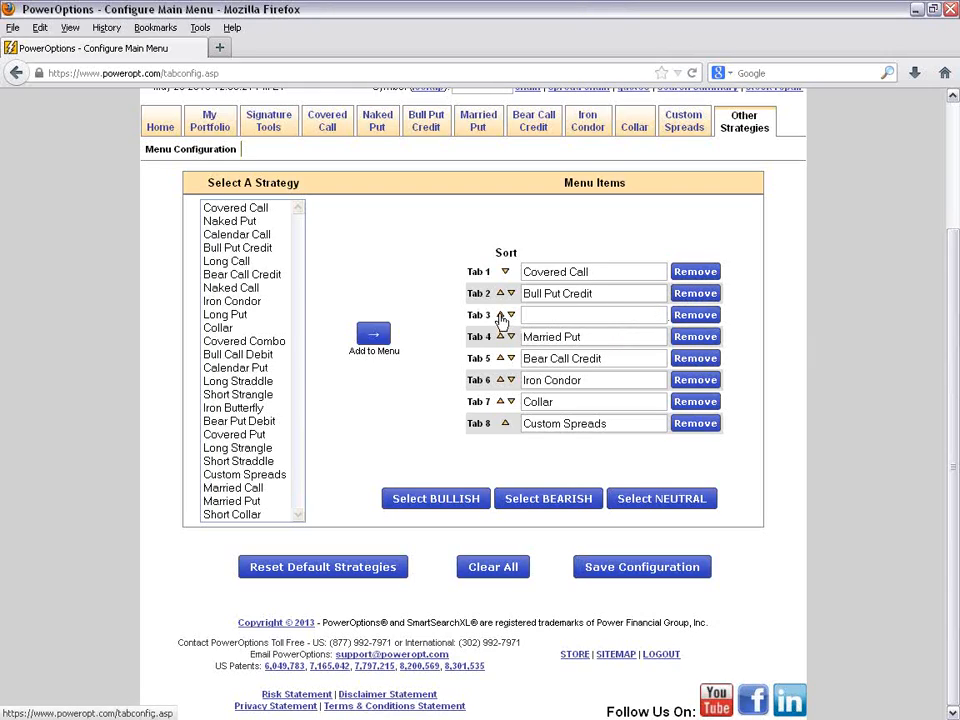
{"action": "left_click", "coordinate": [500, 358]}
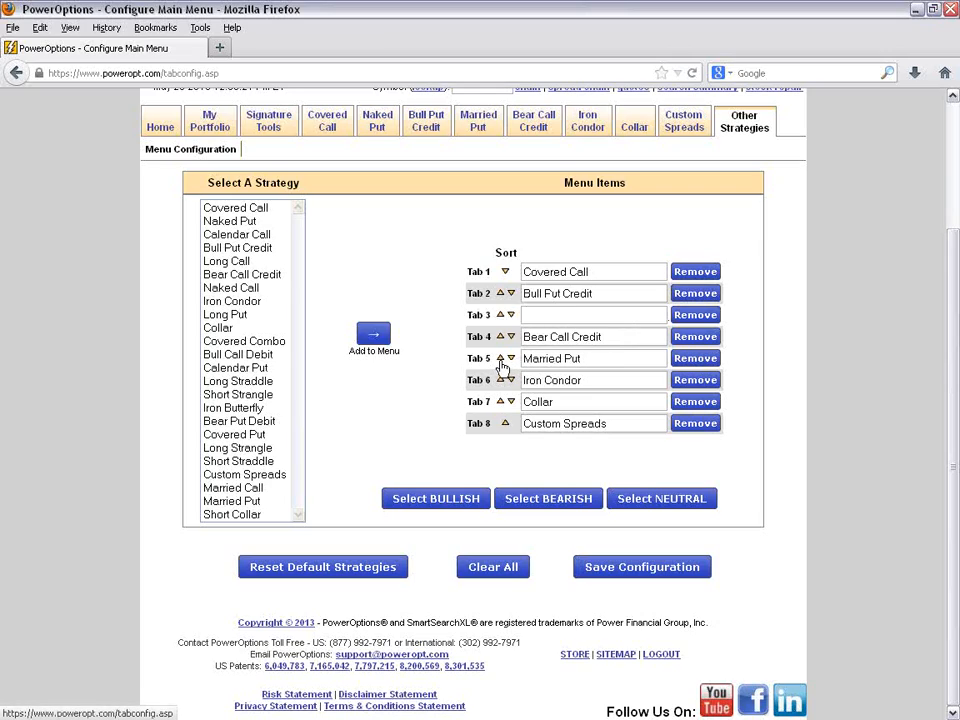
{"action": "left_click", "coordinate": [500, 336]}
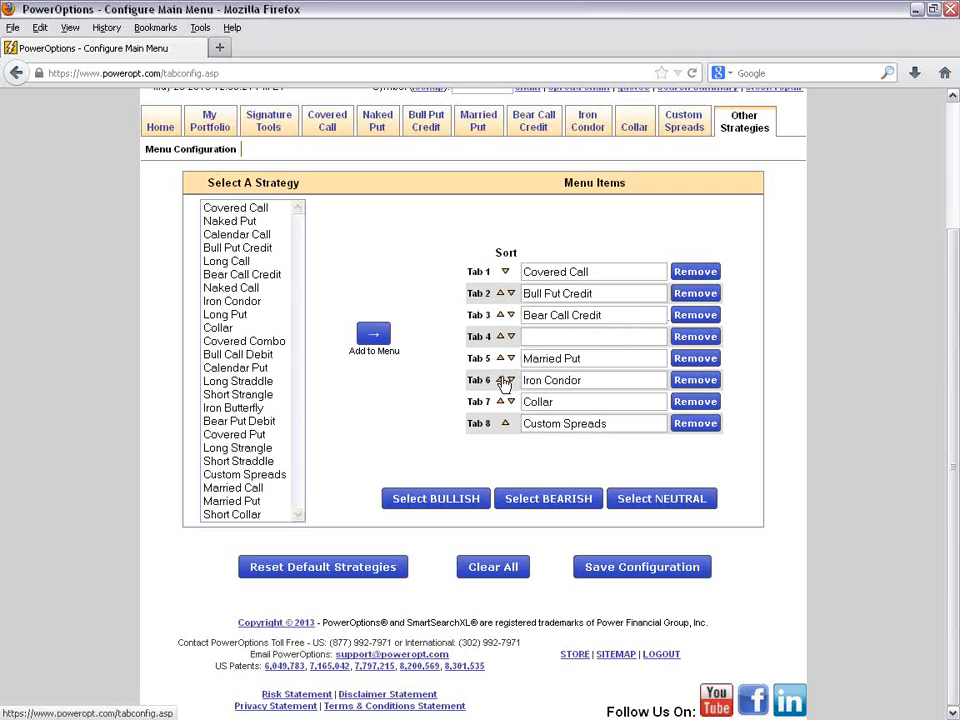
{"action": "left_click", "coordinate": [500, 380]}
{"action": "left_click", "coordinate": [500, 358]}
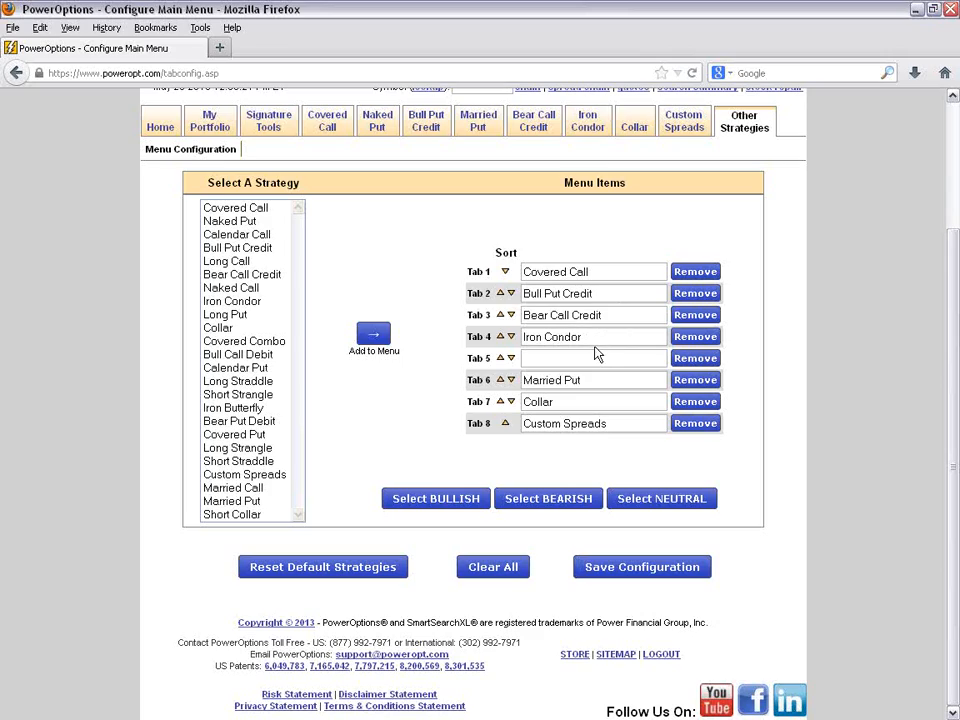
- Add Long Call to the empty Tab 5 and replace Collar in Tab 7 with Calendar Call
{"action": "left_click", "coordinate": [254, 261]}
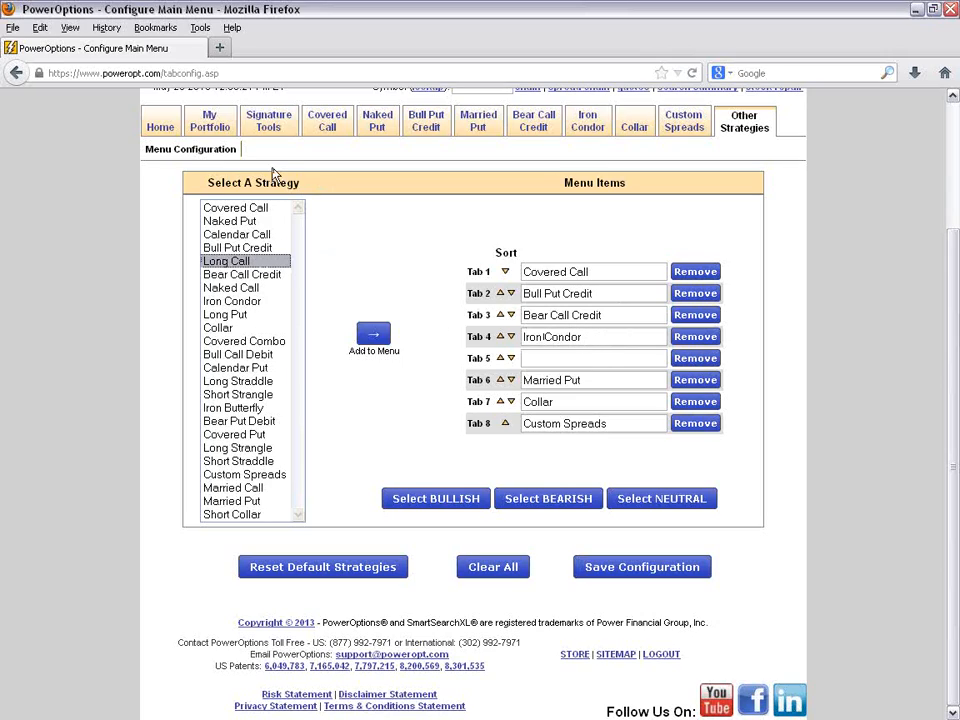
{"action": "left_click", "coordinate": [372, 336]}
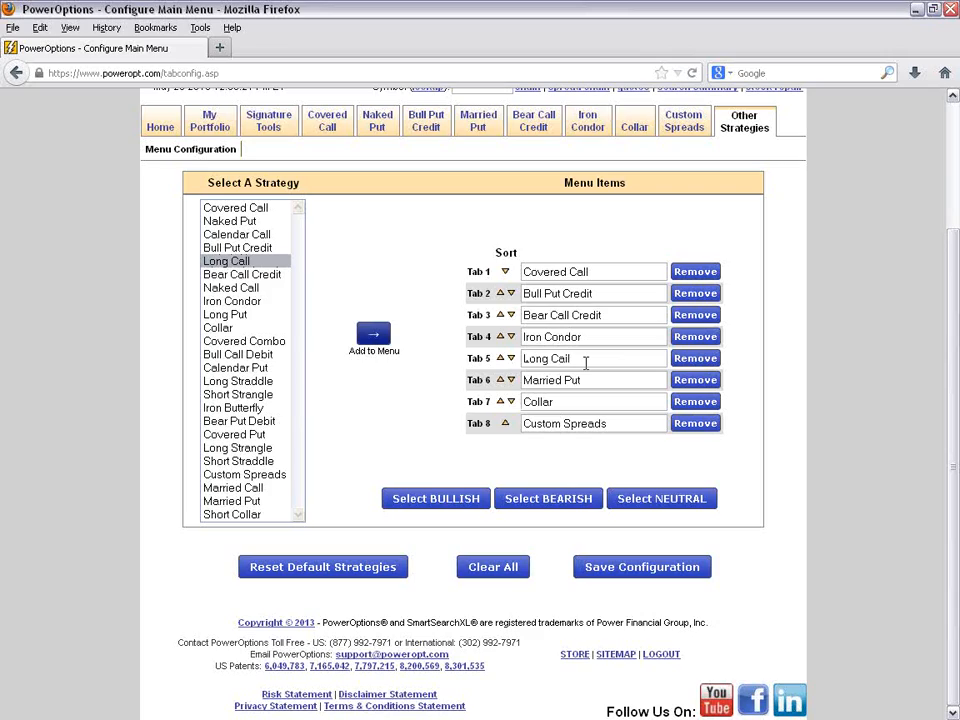
{"action": "left_click", "coordinate": [697, 401]}
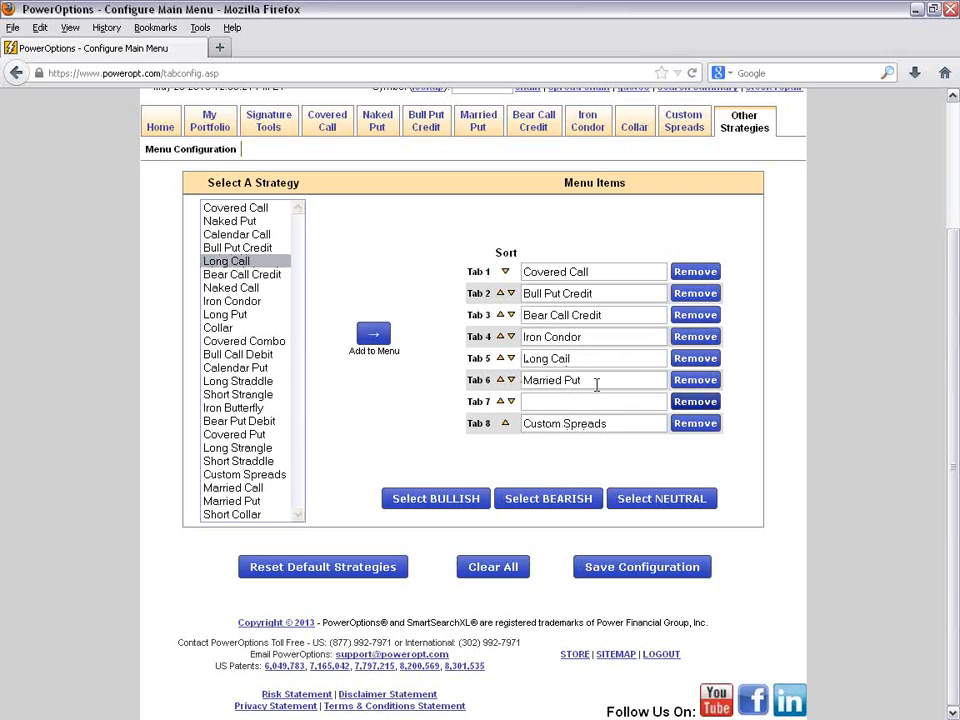
{"action": "left_click", "coordinate": [232, 234]}
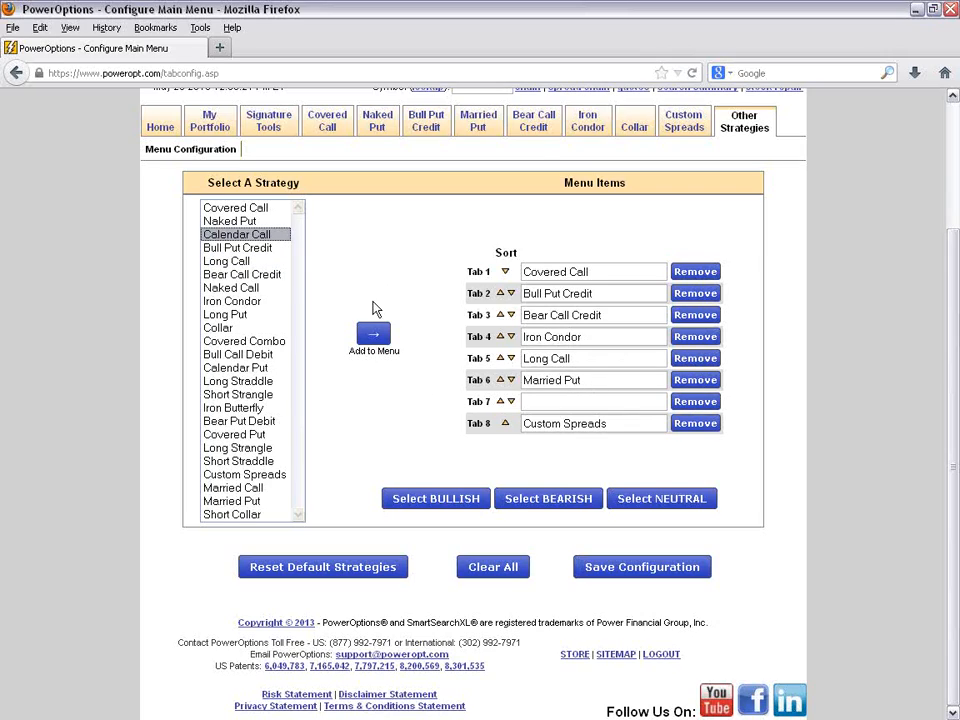
{"action": "left_click", "coordinate": [371, 333]}
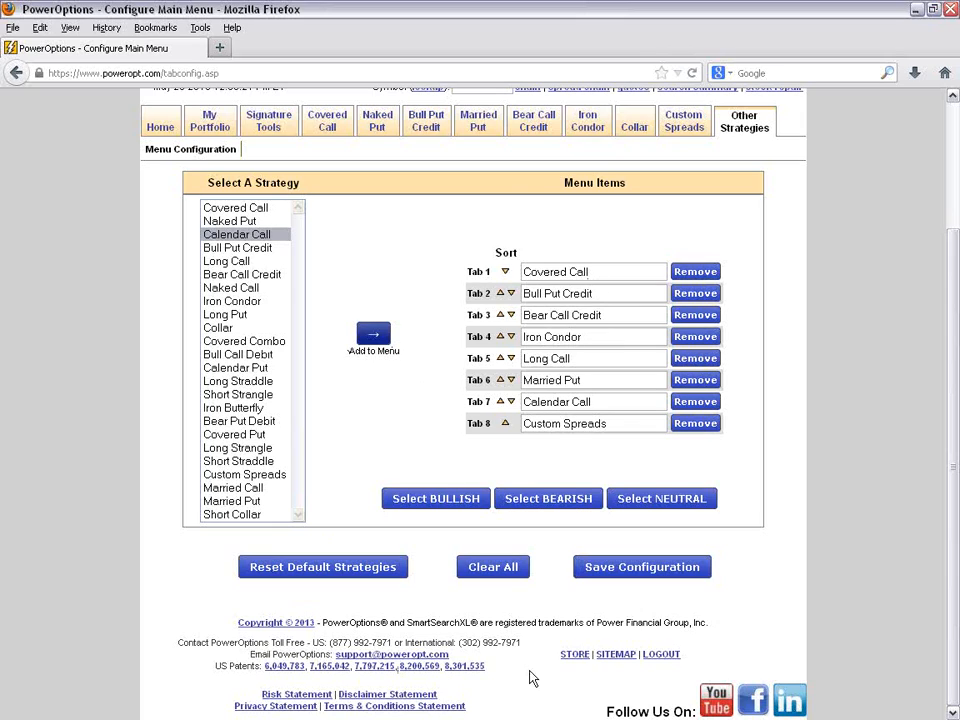
- Save the customized strategy menu configuration
{"action": "left_click", "coordinate": [664, 573]}
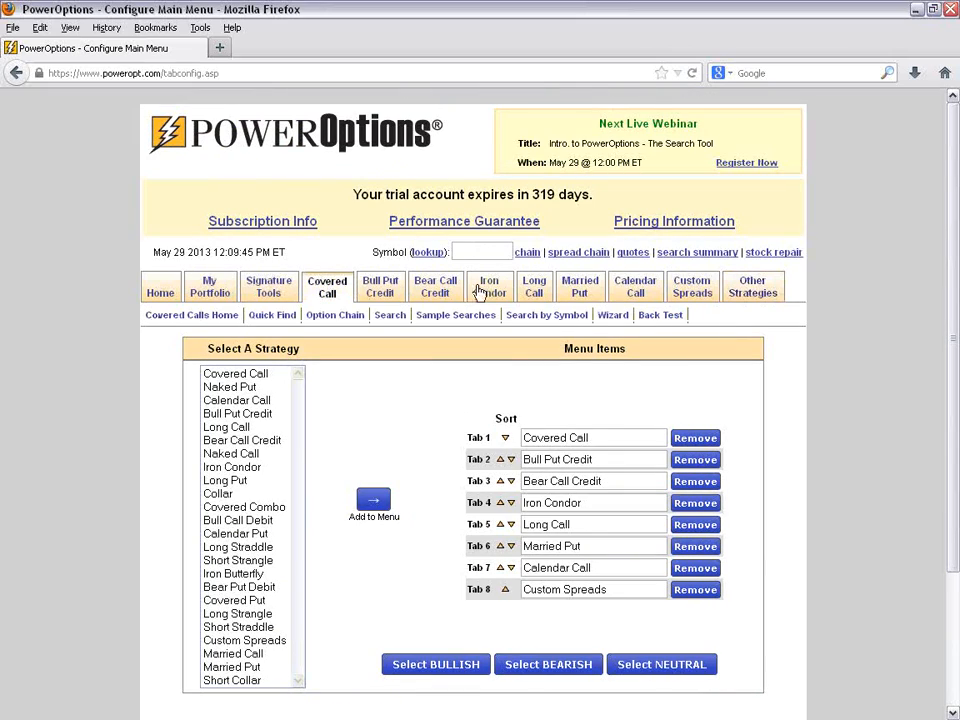
{"action": "mouse_move", "coordinate": [620, 289]}
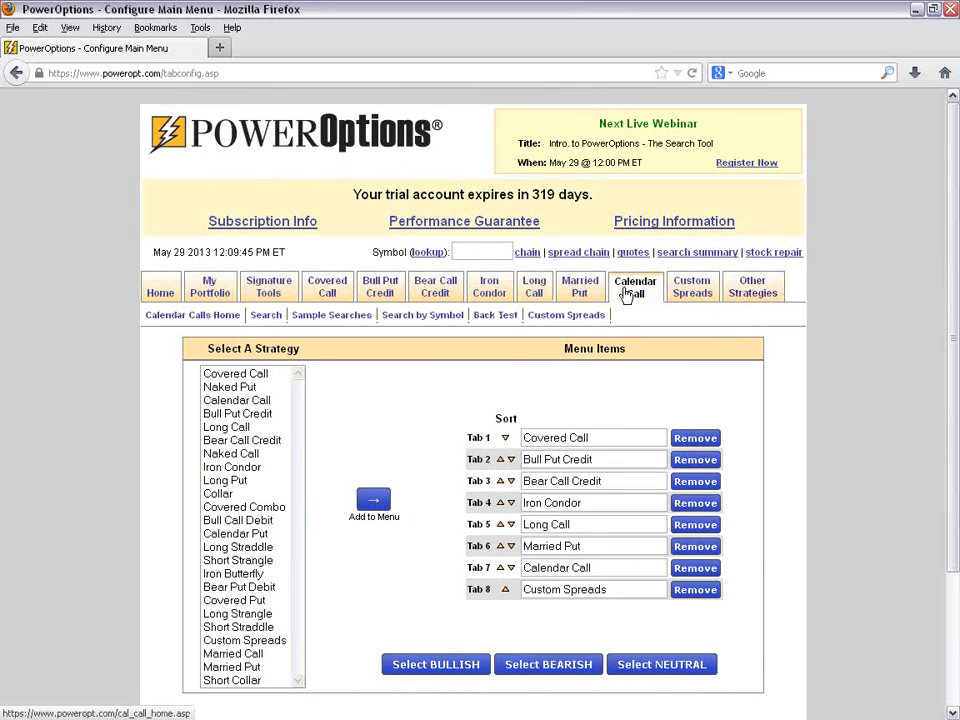
{"action": "mouse_move", "coordinate": [533, 290]}
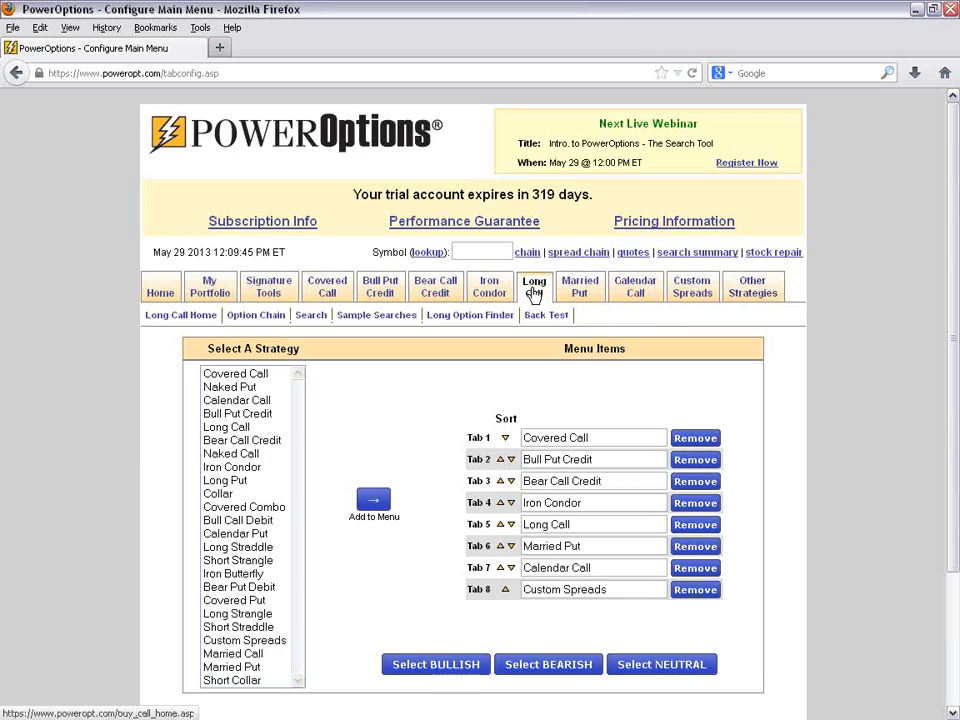
- Open the Covered Call home page and highlight the profit/loss graph, the overview section and the Covered Call Strategy Help link
{"action": "left_click", "coordinate": [323, 290]}
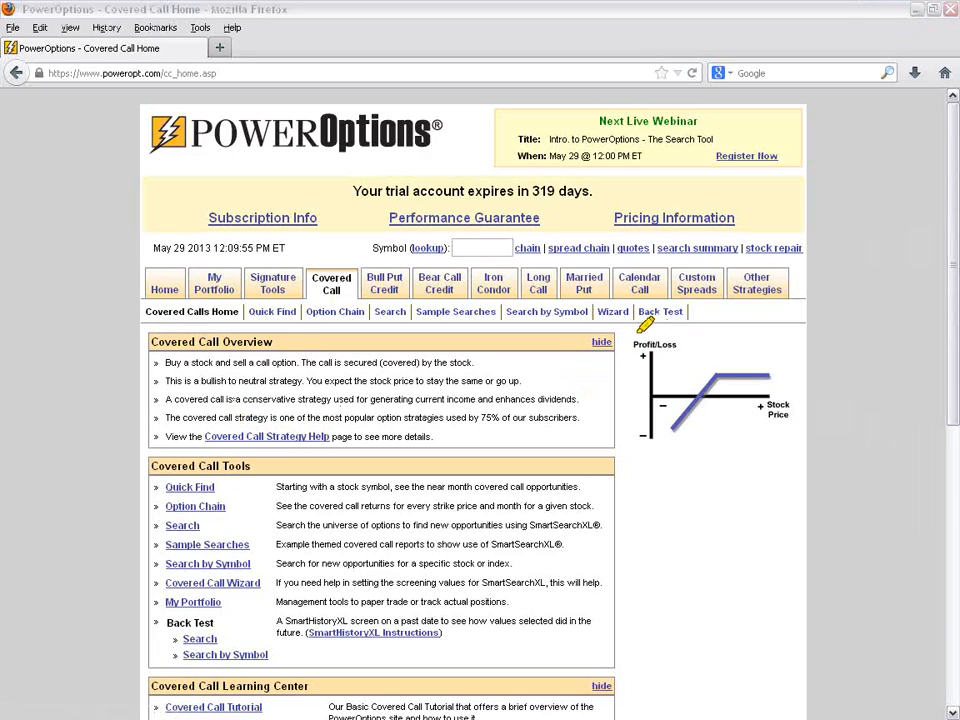
{"action": "mouse_move", "coordinate": [634, 330]}
{"action": "left_mouse_down"}
{"action": "mouse_move", "coordinate": [636, 425]}
{"action": "mouse_move", "coordinate": [788, 436]}
{"action": "left_mouse_up"}
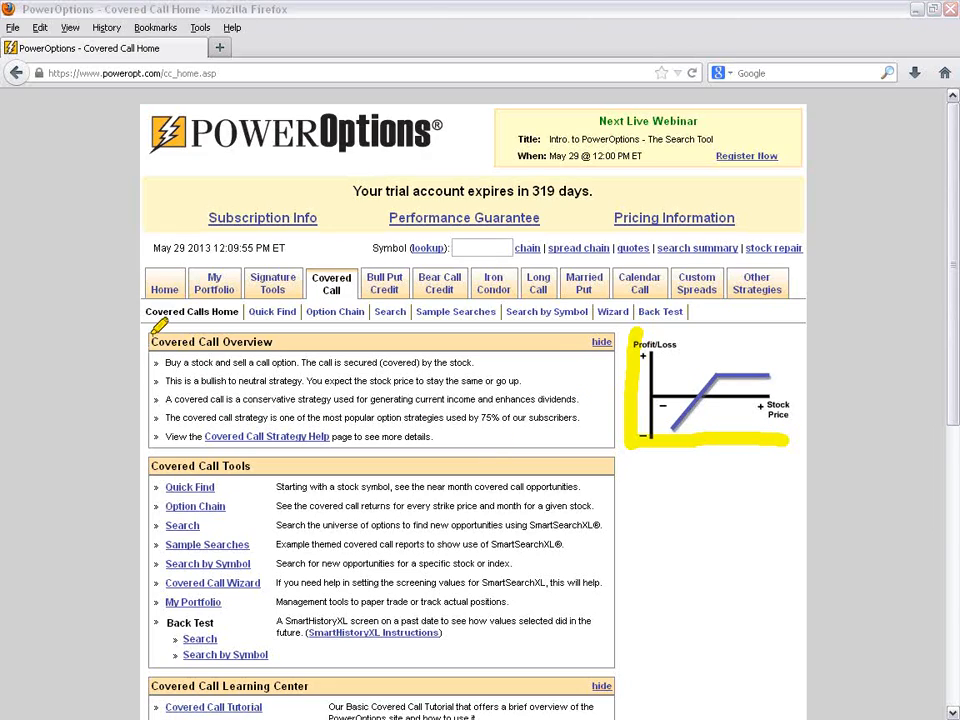
{"action": "left_click_drag", "start_coordinate": [160, 342], "coordinate": [158, 438]}
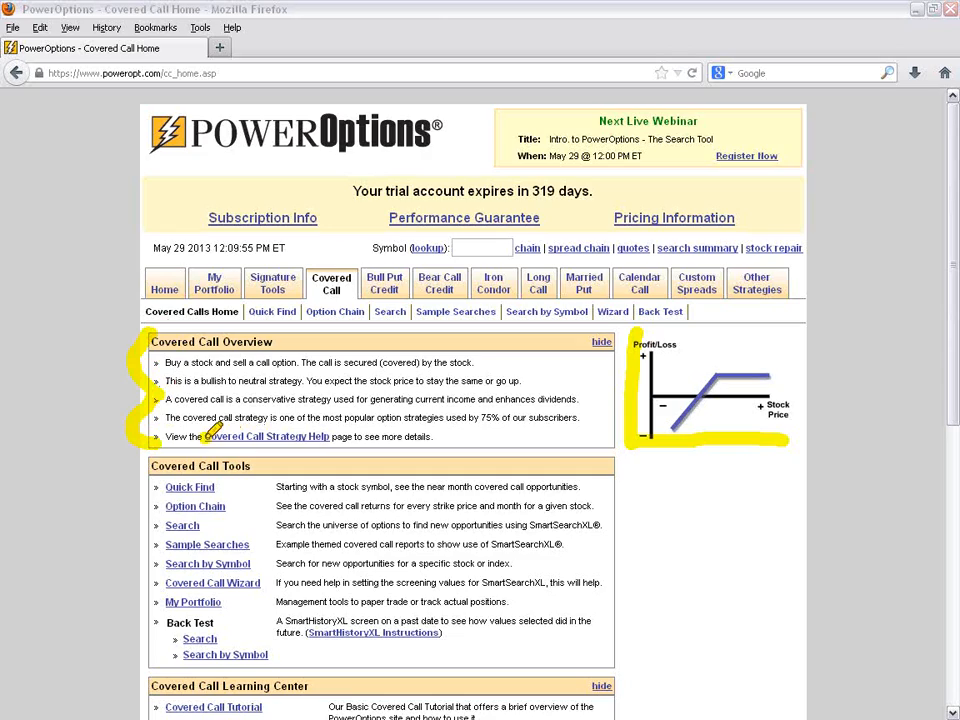
{"action": "left_click_drag", "start_coordinate": [204, 438], "coordinate": [330, 437]}
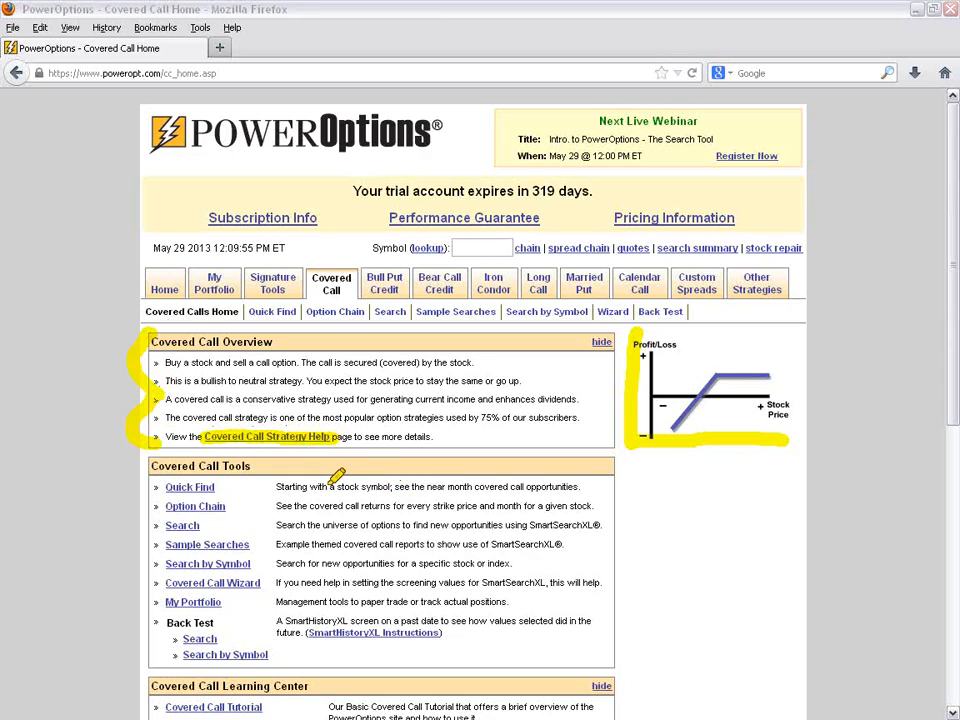
- Highlight the Covered Call Tools section and the descriptions of Quick Find, Option Chain, Search, Sample Searches and Search by Symbol
{"action": "mouse_move", "coordinate": [147, 460]}
{"action": "left_mouse_down"}
{"action": "mouse_move", "coordinate": [135, 668]}
{"action": "mouse_move", "coordinate": [238, 664]}
{"action": "left_mouse_up"}
{"action": "left_click_drag", "start_coordinate": [234, 480], "coordinate": [350, 480]}
{"action": "left_click_drag", "start_coordinate": [276, 506], "coordinate": [362, 505]}
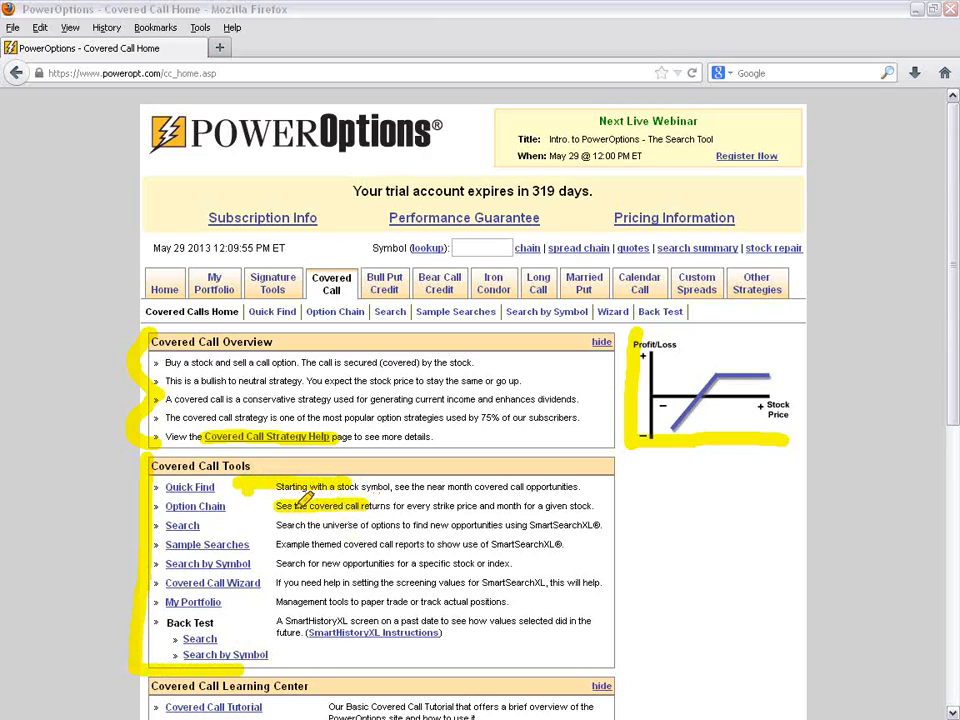
{"action": "left_click_drag", "start_coordinate": [264, 525], "coordinate": [503, 524]}
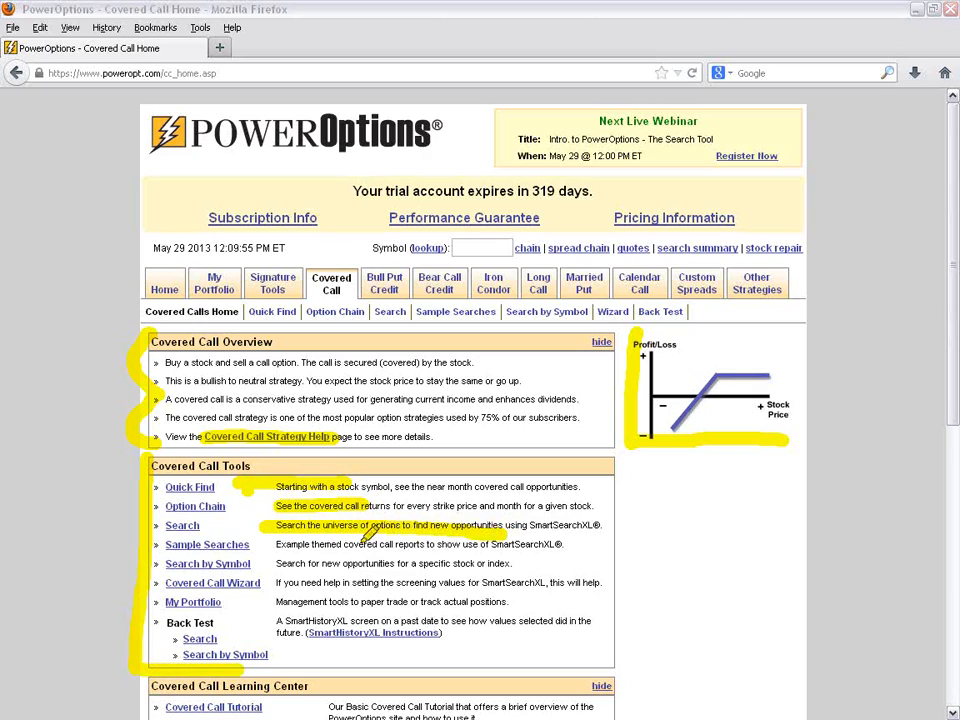
{"action": "mouse_move", "coordinate": [278, 545]}
{"action": "left_mouse_down"}
{"action": "mouse_move", "coordinate": [430, 545]}
{"action": "mouse_move", "coordinate": [340, 563]}
{"action": "mouse_move", "coordinate": [418, 562]}
{"action": "left_mouse_up"}
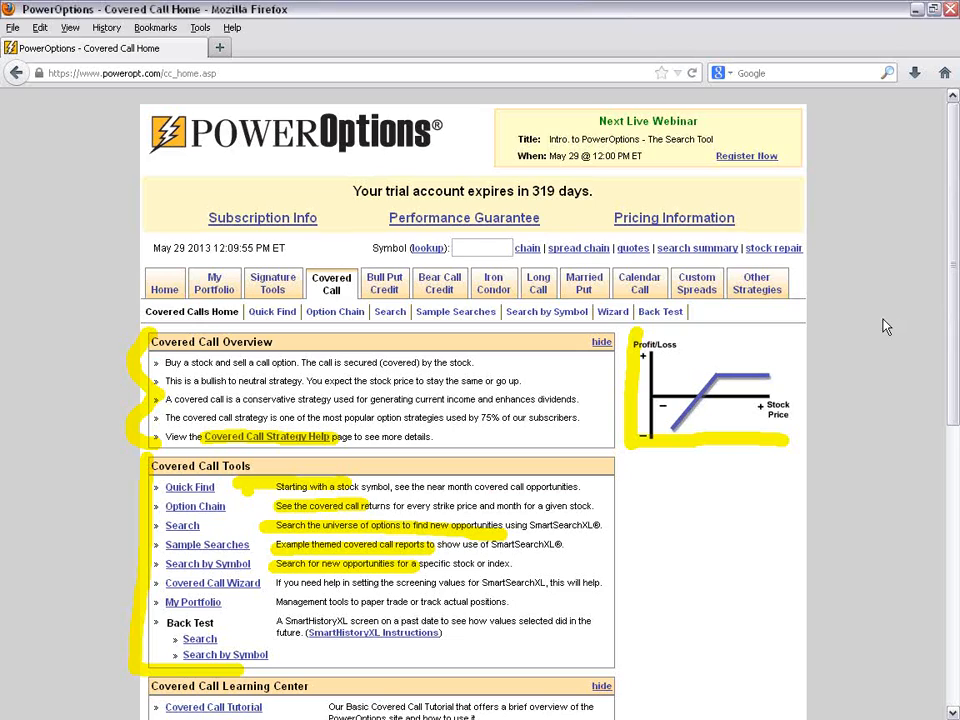
- Look through the Covered Call Learning Center and review the overview, tools and learning center on the Bull Put Credit home page
{"action": "scroll", "coordinate": [885, 326], "scroll_direction": "down", "scroll_amount": 6}
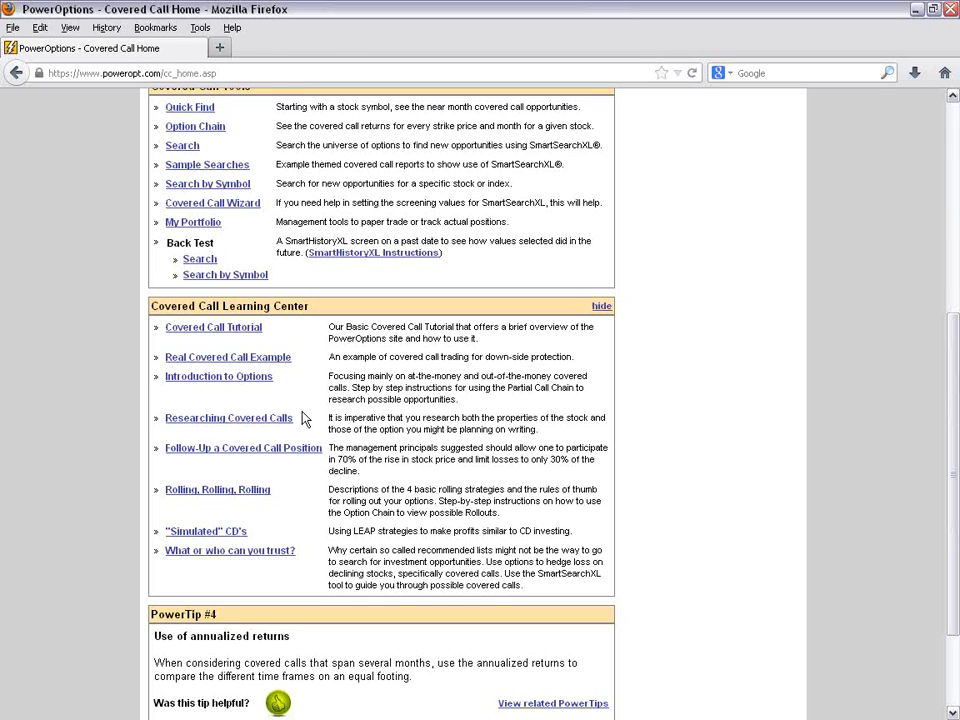
{"action": "scroll", "coordinate": [303, 418], "scroll_direction": "up", "scroll_amount": 7}
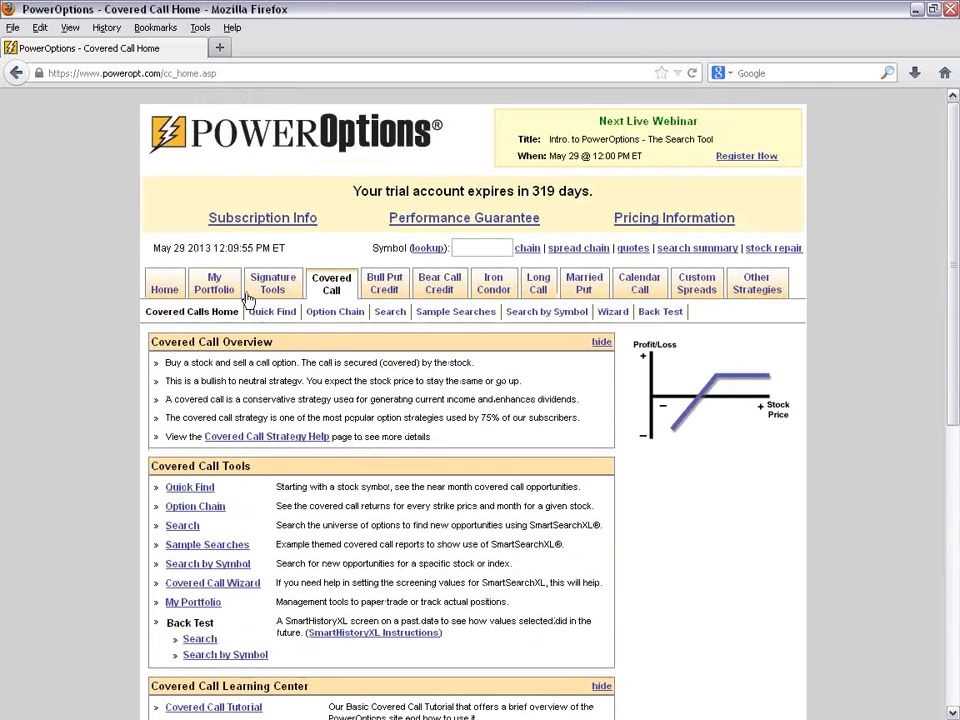
{"action": "left_click", "coordinate": [389, 288]}
{"action": "scroll", "coordinate": [718, 546], "scroll_direction": "down", "scroll_amount": 2}
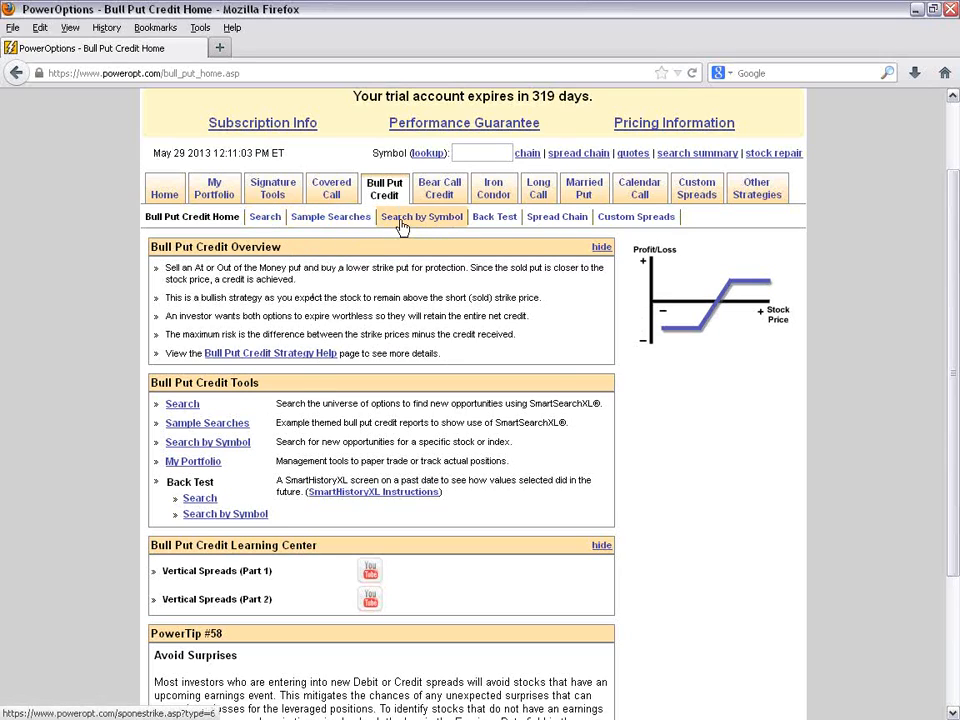
{"action": "scroll", "coordinate": [450, 420], "scroll_direction": "down", "scroll_amount": 2}
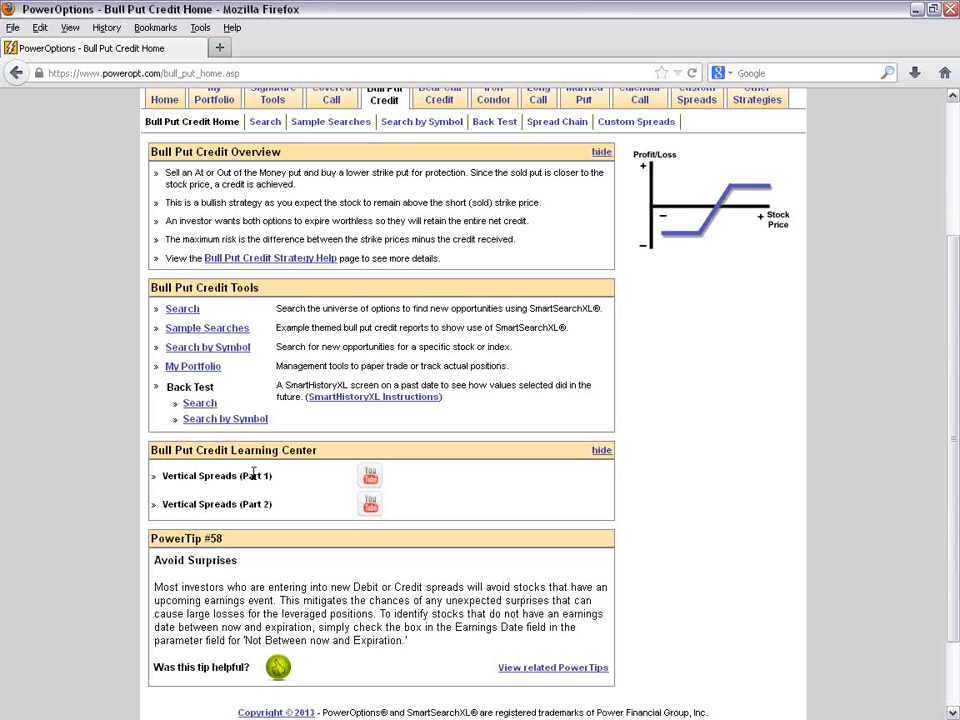
{"action": "scroll", "coordinate": [654, 521], "scroll_direction": "up", "scroll_amount": 1}
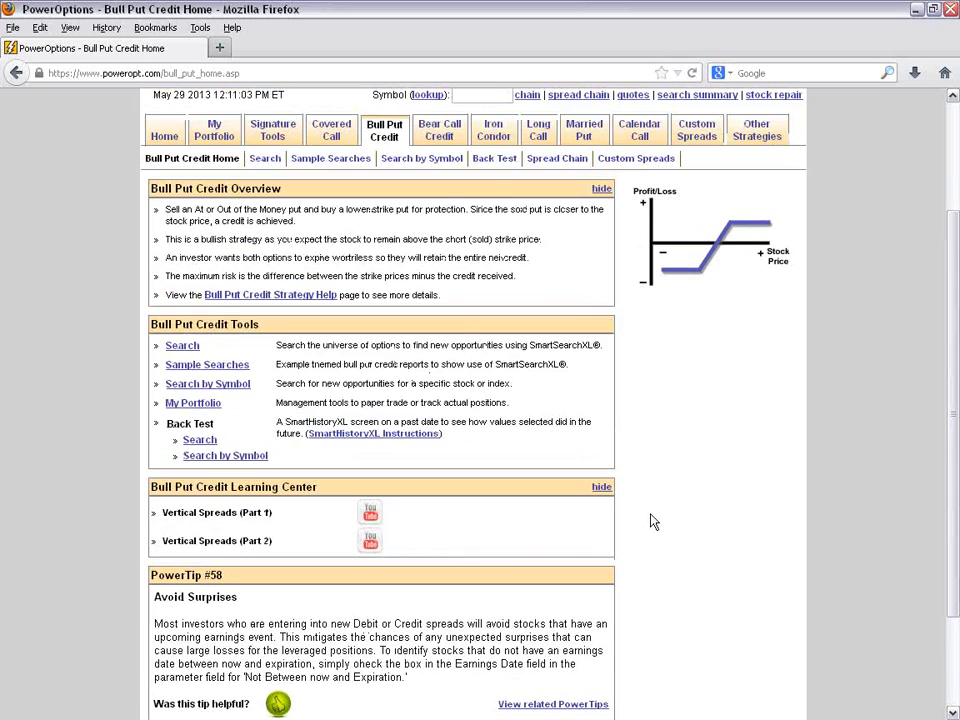
{"action": "scroll", "coordinate": [651, 521], "scroll_direction": "up", "scroll_amount": 3}
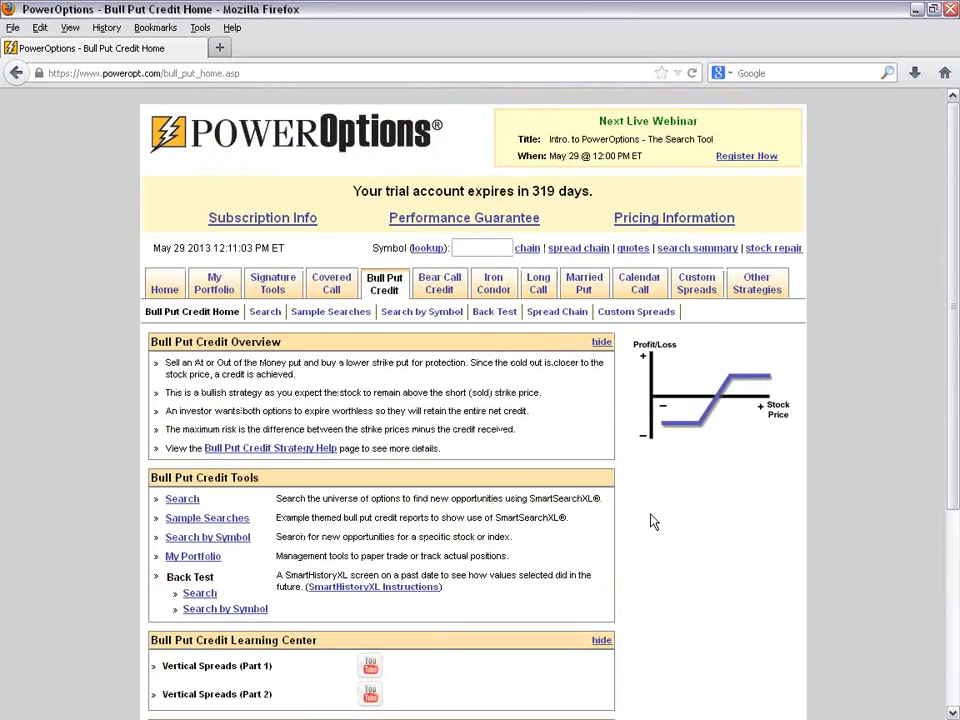
- Open the sample searches for the Covered Call strategy and read through the list of covered call reports
{"action": "left_click", "coordinate": [334, 289]}
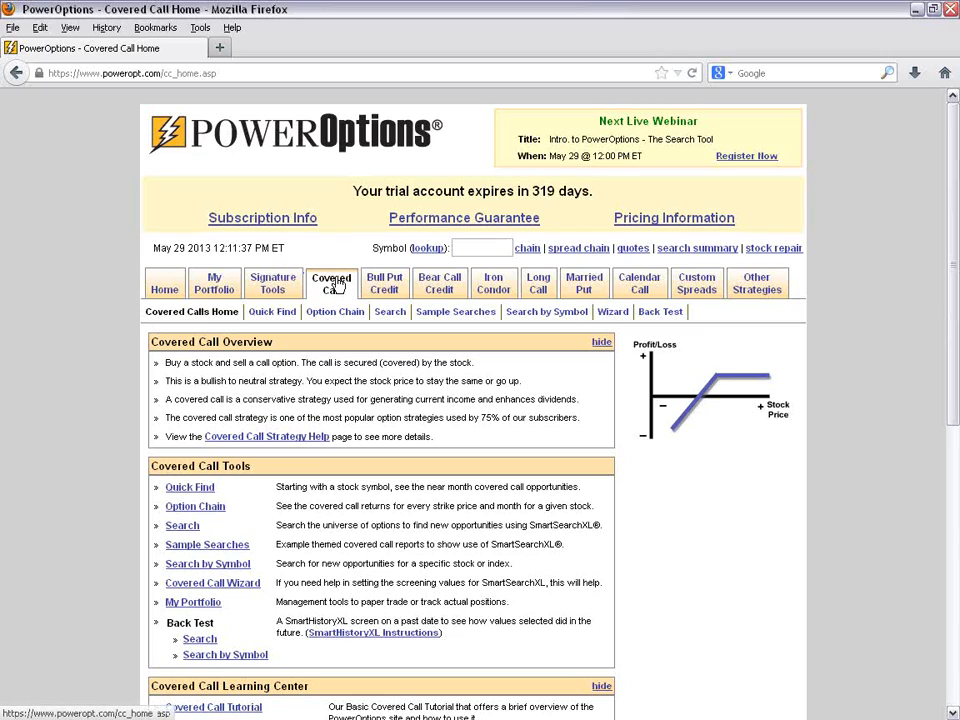
{"action": "left_click", "coordinate": [466, 320]}
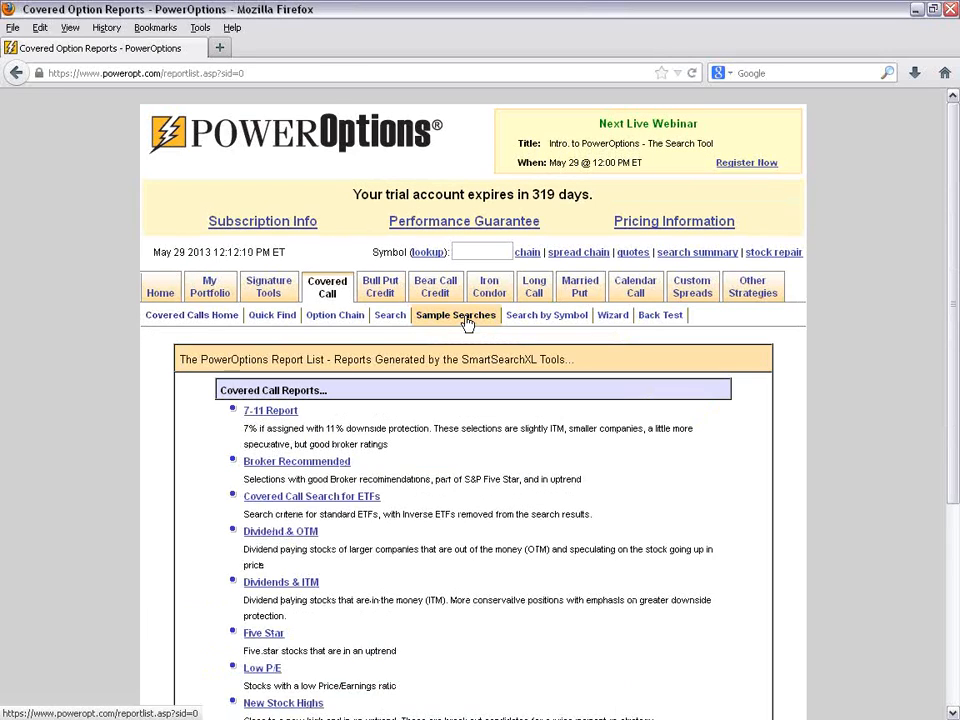
{"action": "scroll", "coordinate": [466, 321], "scroll_direction": "down", "scroll_amount": 4}
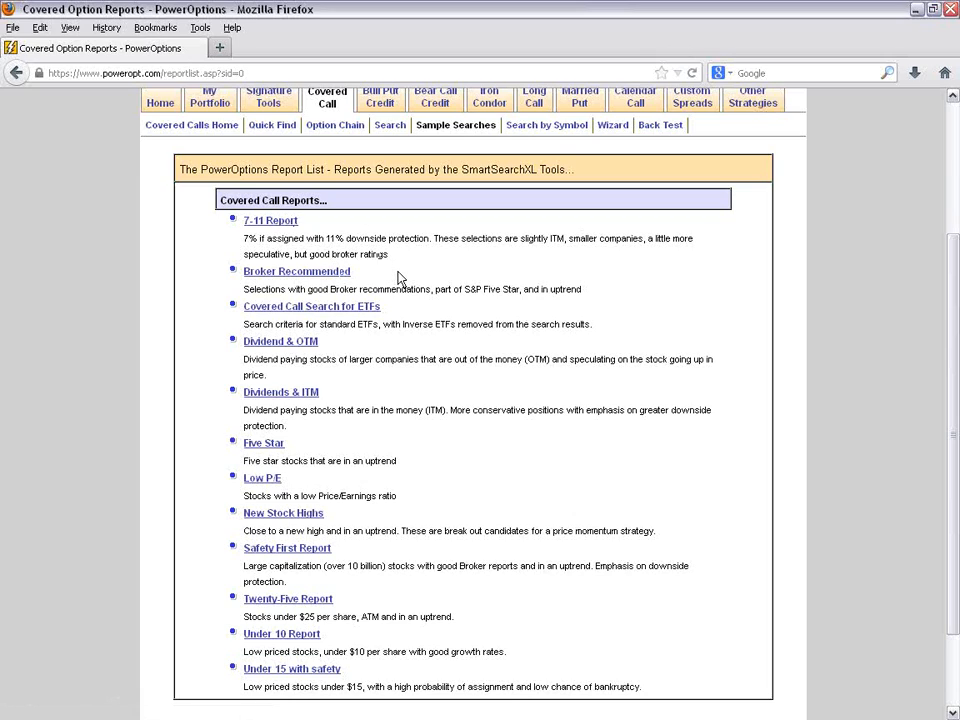
{"action": "scroll", "coordinate": [398, 278], "scroll_direction": "down", "scroll_amount": 2}
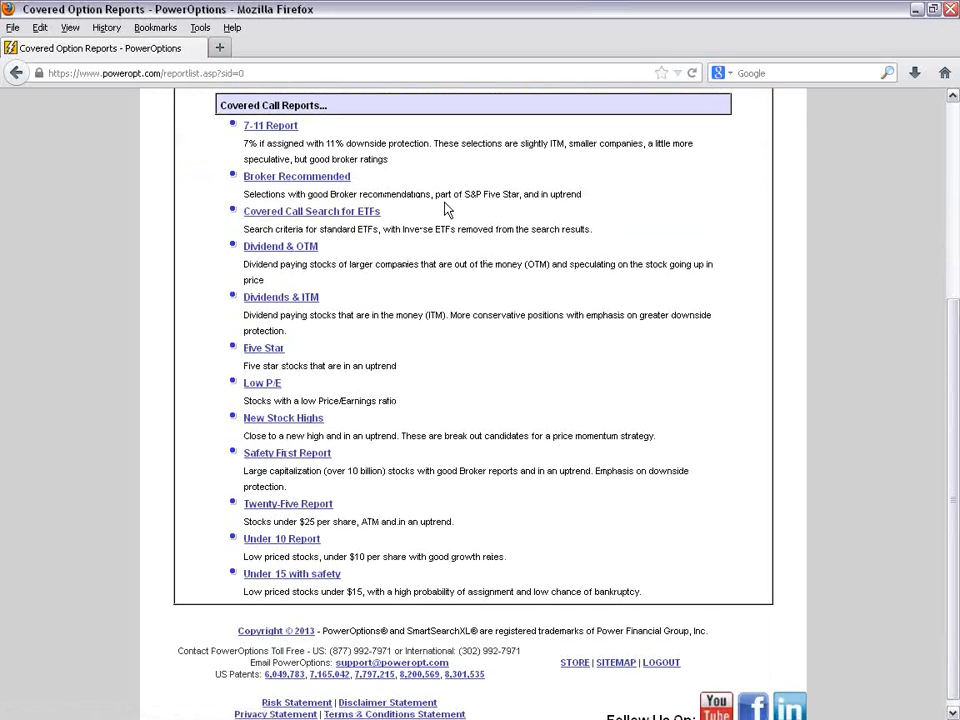
- Select "part of S&P Five Star" under Broker Recommended, "$25 per share, ATM" under Twenty-Five Report and the under-$10 price criterion under Under 10 Report
{"action": "left_click_drag", "start_coordinate": [434, 193], "coordinate": [521, 194]}
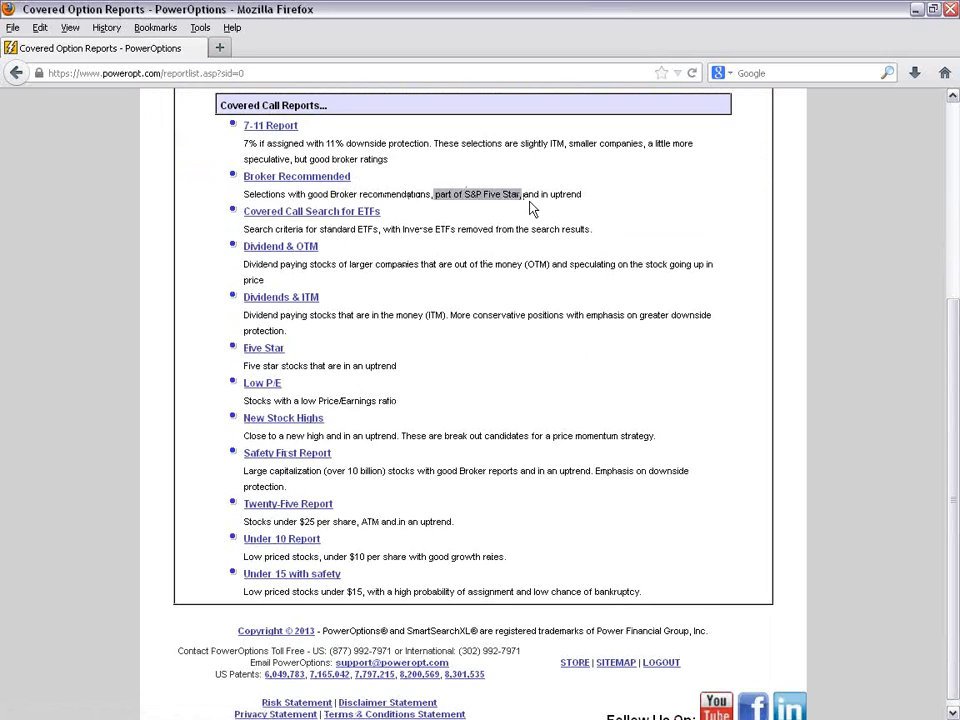
{"action": "left_click", "coordinate": [428, 217]}
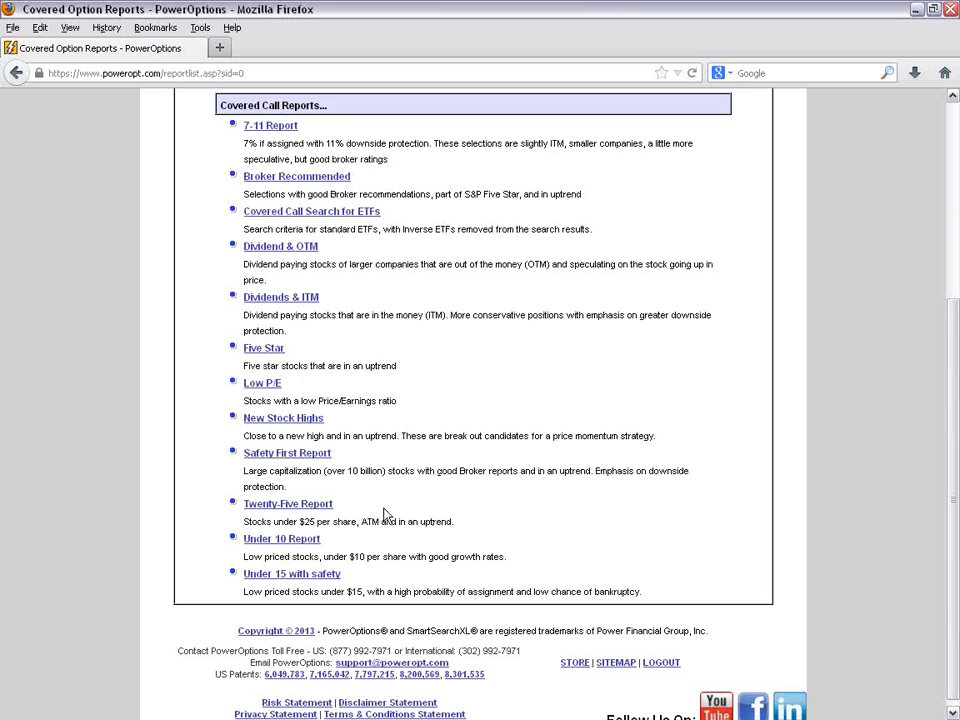
{"action": "left_click_drag", "start_coordinate": [299, 521], "coordinate": [380, 521]}
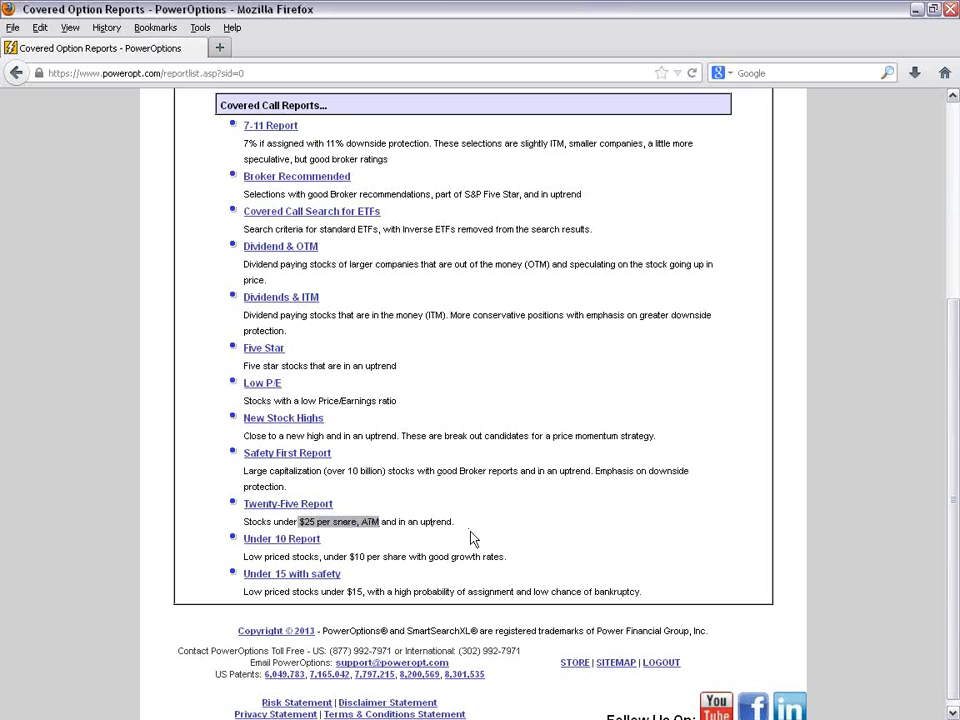
{"action": "left_click_drag", "start_coordinate": [279, 556], "coordinate": [430, 556]}
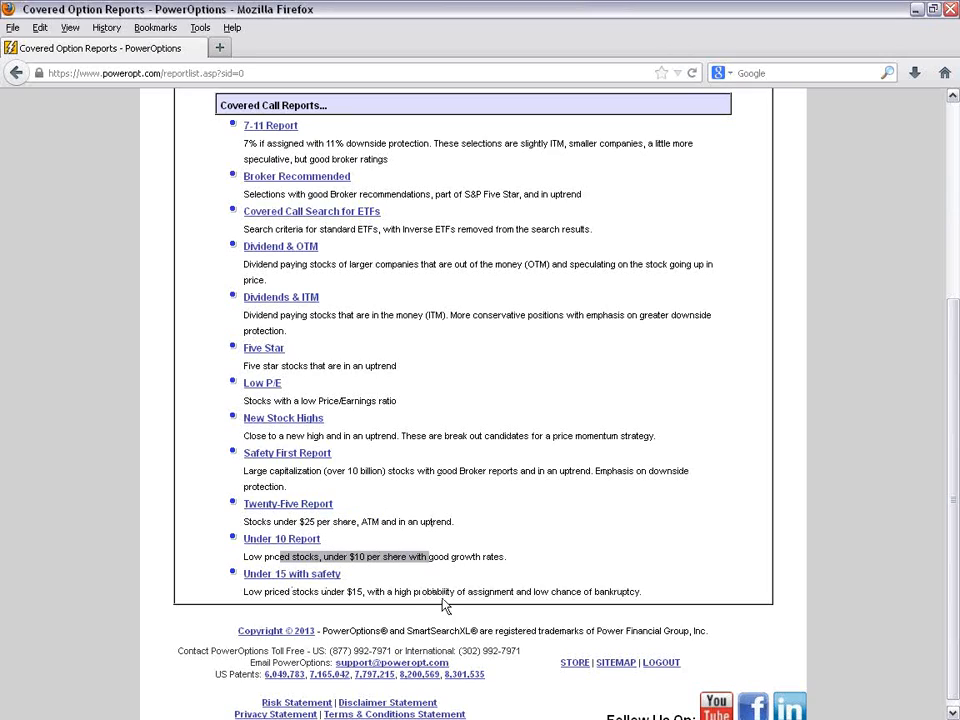
- Select the $15 and assignment probability wording under Under 15 with safety, and open the Broker Recommended covered call report
{"action": "left_click_drag", "start_coordinate": [347, 591], "coordinate": [483, 591]}
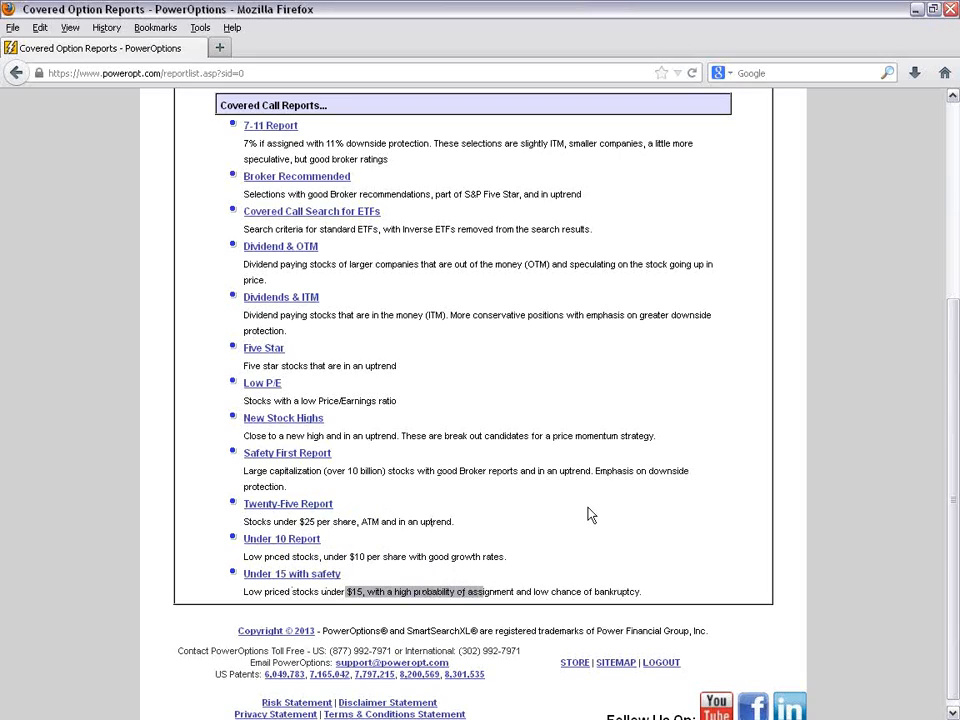
{"action": "left_click", "coordinate": [585, 520]}
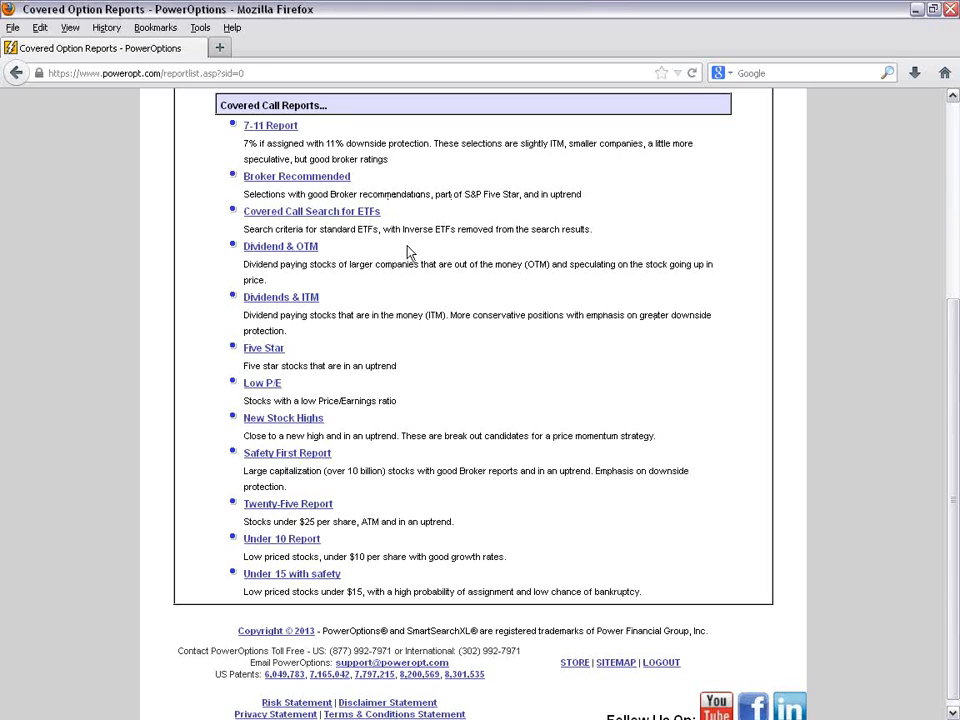
{"action": "left_click", "coordinate": [328, 185]}
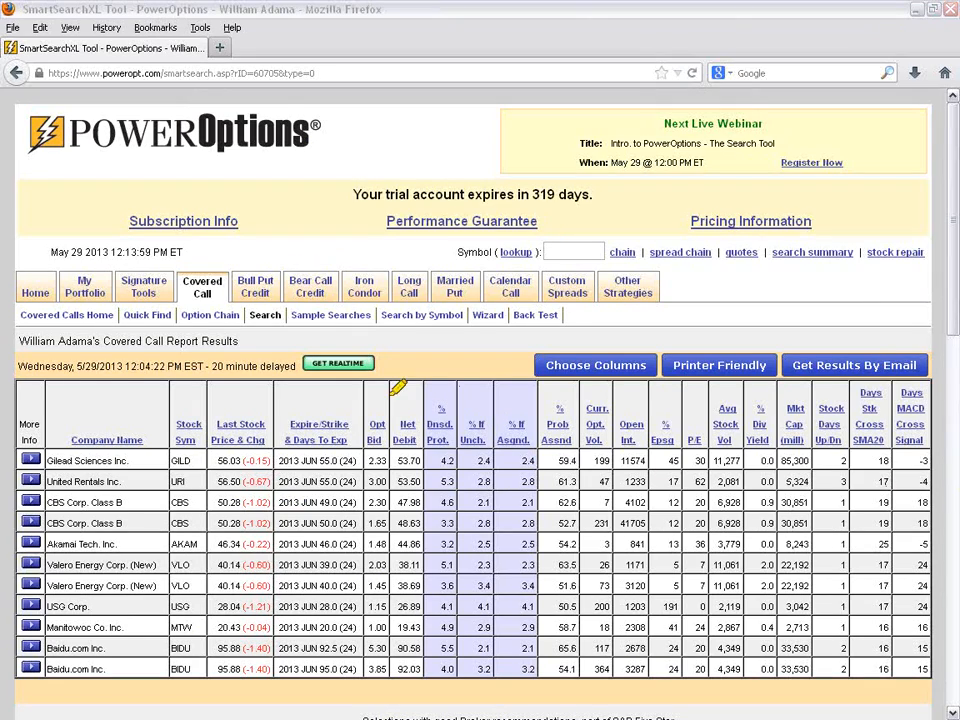
- Highlight Search in the Covered Call navigation and "part of S&P Five Star" in the Broker Recommended description below the results
{"action": "mouse_move", "coordinate": [238, 308]}
{"action": "left_mouse_down"}
{"action": "mouse_move", "coordinate": [279, 304]}
{"action": "mouse_move", "coordinate": [274, 314]}
{"action": "mouse_move", "coordinate": [261, 314]}
{"action": "mouse_move", "coordinate": [274, 300]}
{"action": "mouse_move", "coordinate": [285, 317]}
{"action": "left_mouse_up"}
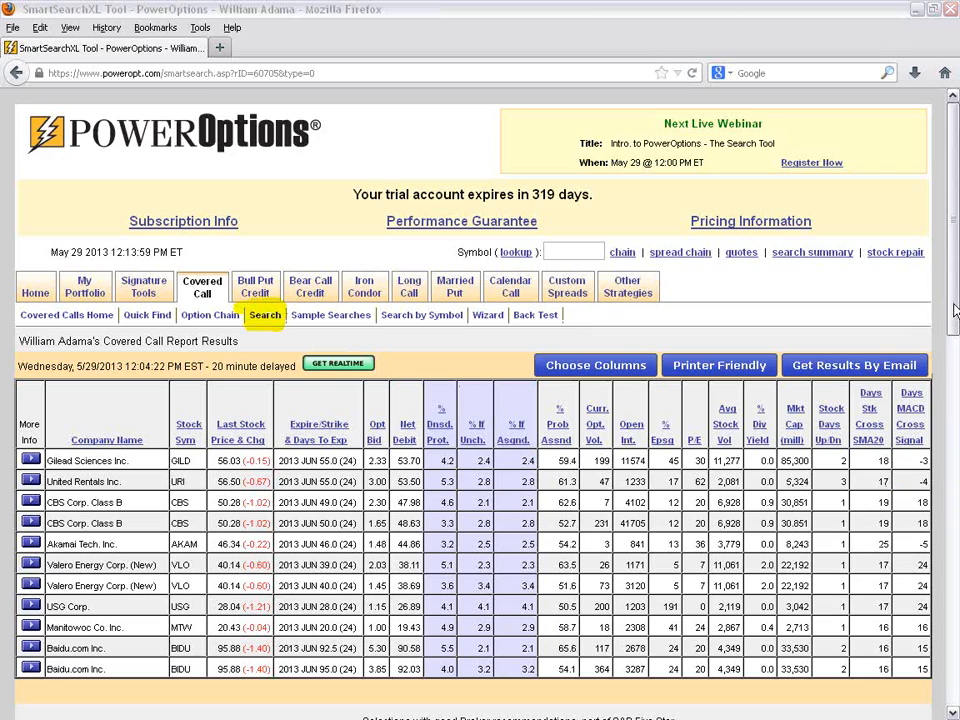
{"action": "scroll", "coordinate": [955, 305], "scroll_direction": "down", "scroll_amount": 3}
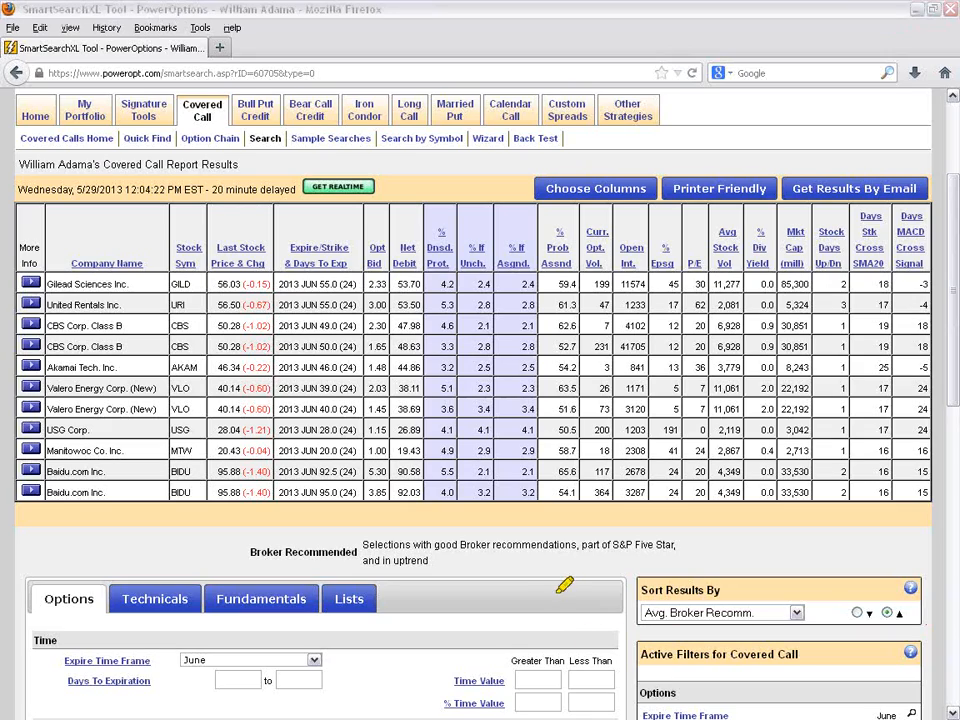
{"action": "left_click_drag", "start_coordinate": [547, 546], "coordinate": [676, 546]}
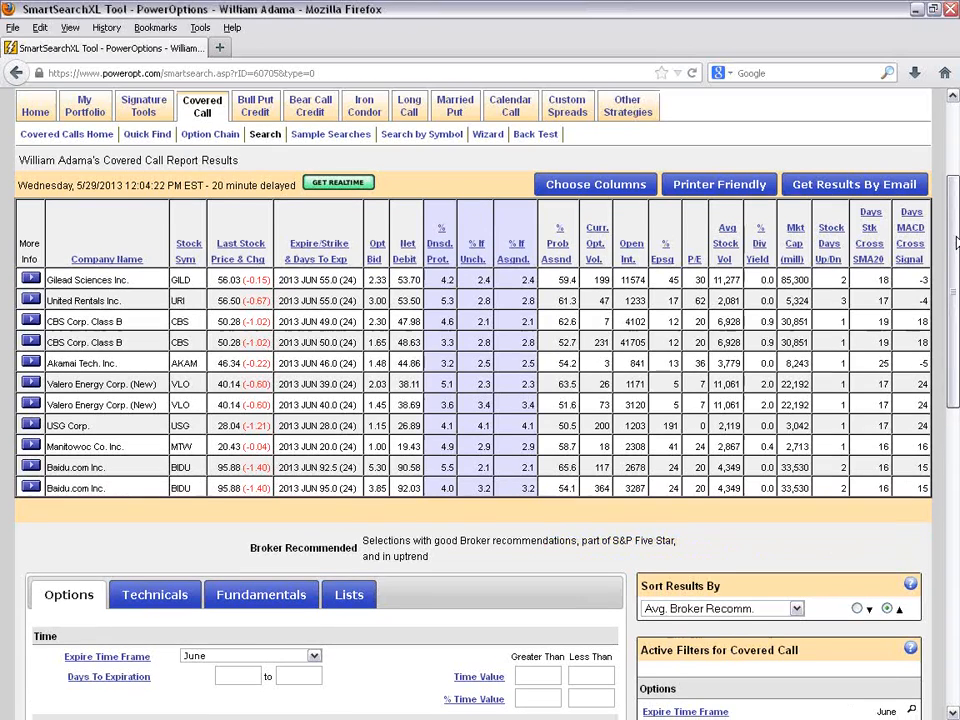
- Outline the active covered call filters and mark the values for Expire Time Frame, % Downside Protection and Option Bid Price
{"action": "left_click_drag", "start_coordinate": [955, 233], "coordinate": [955, 424]}
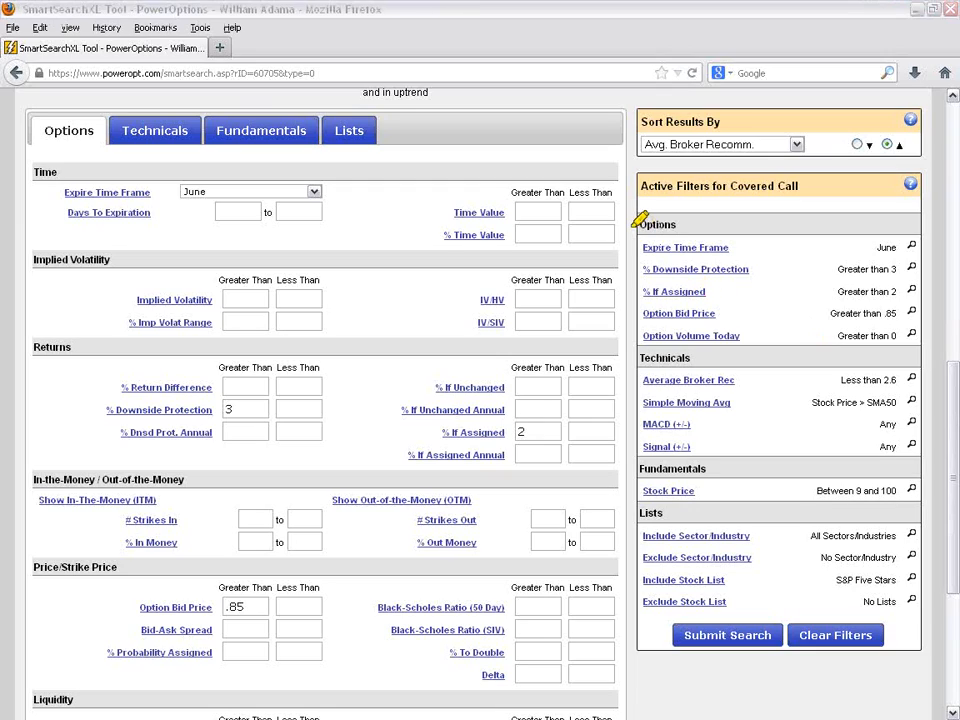
{"action": "mouse_move", "coordinate": [656, 225]}
{"action": "left_mouse_down"}
{"action": "mouse_move", "coordinate": [918, 226]}
{"action": "mouse_move", "coordinate": [916, 585]}
{"action": "mouse_move", "coordinate": [882, 605]}
{"action": "mouse_move", "coordinate": [610, 605]}
{"action": "mouse_move", "coordinate": [640, 375]}
{"action": "mouse_move", "coordinate": [643, 226]}
{"action": "left_mouse_up"}
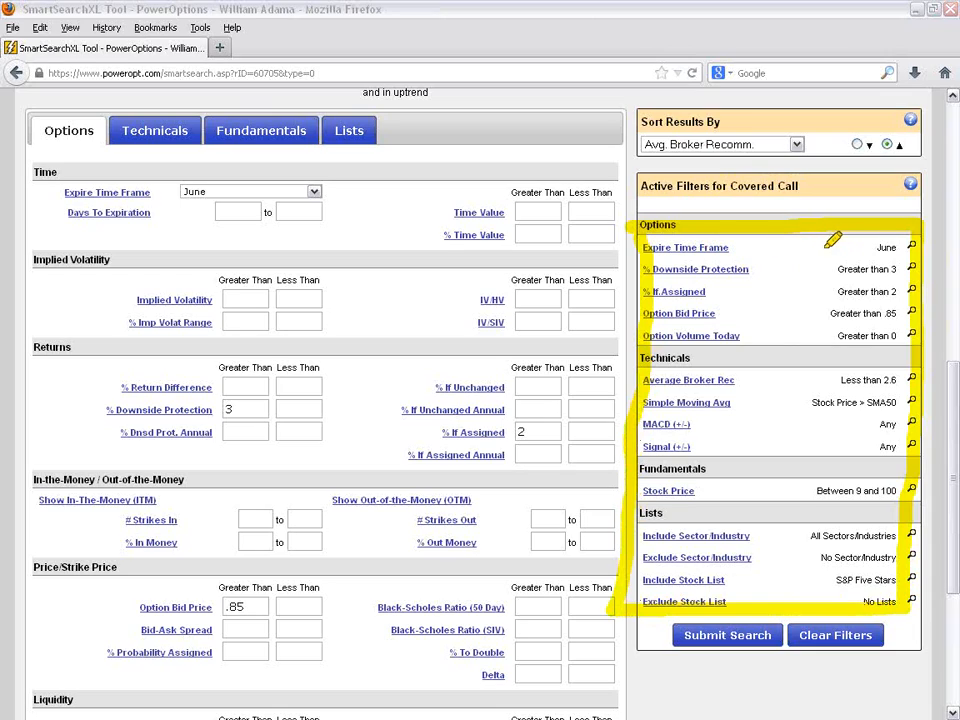
{"action": "left_click_drag", "start_coordinate": [868, 247], "coordinate": [902, 247]}
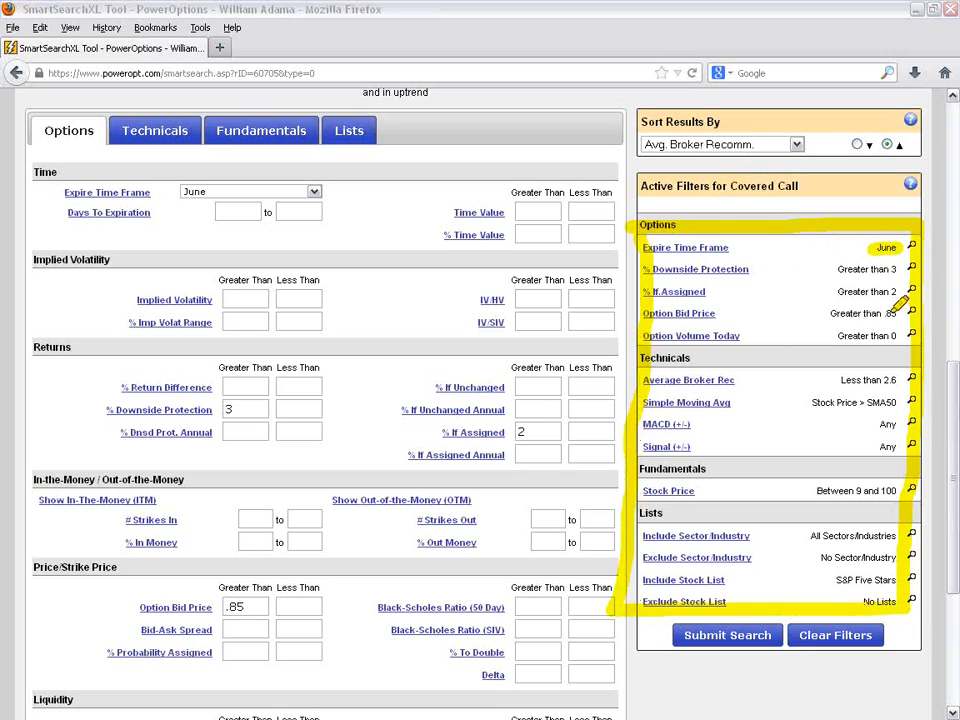
{"action": "left_click_drag", "start_coordinate": [818, 270], "coordinate": [898, 269]}
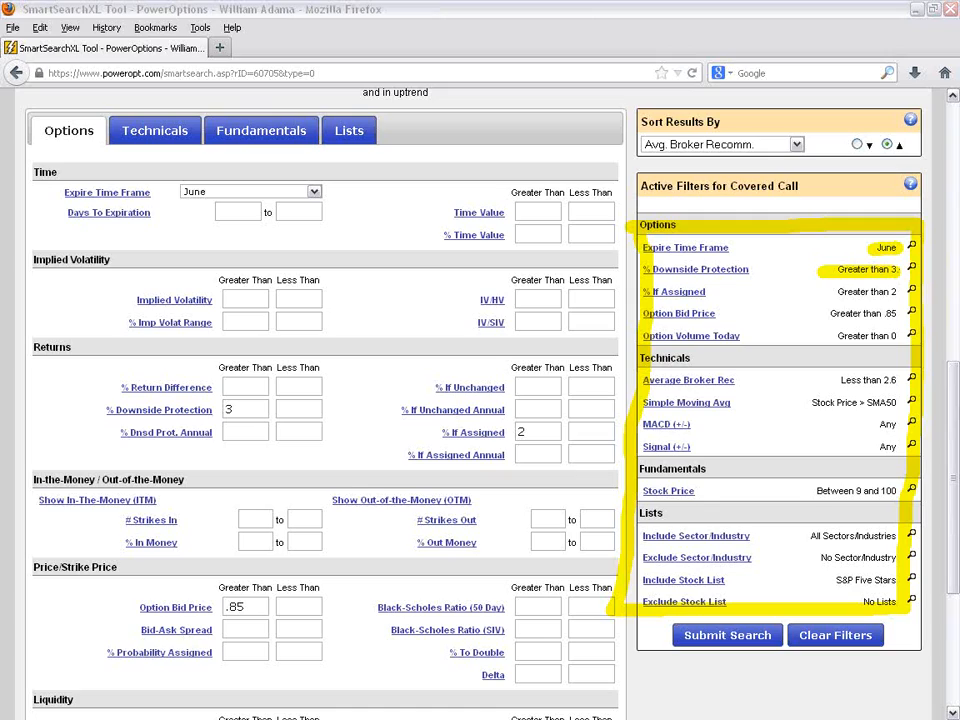
{"action": "mouse_move", "coordinate": [724, 278]}
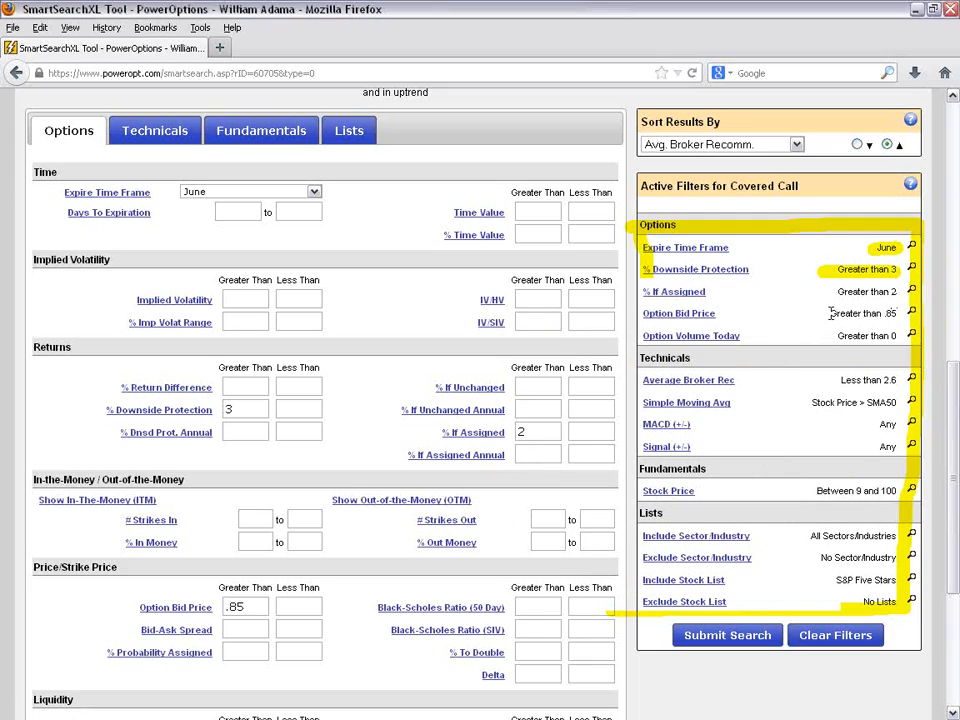
{"action": "left_click_drag", "start_coordinate": [829, 313], "coordinate": [886, 314]}
{"action": "left_click", "coordinate": [790, 340]}
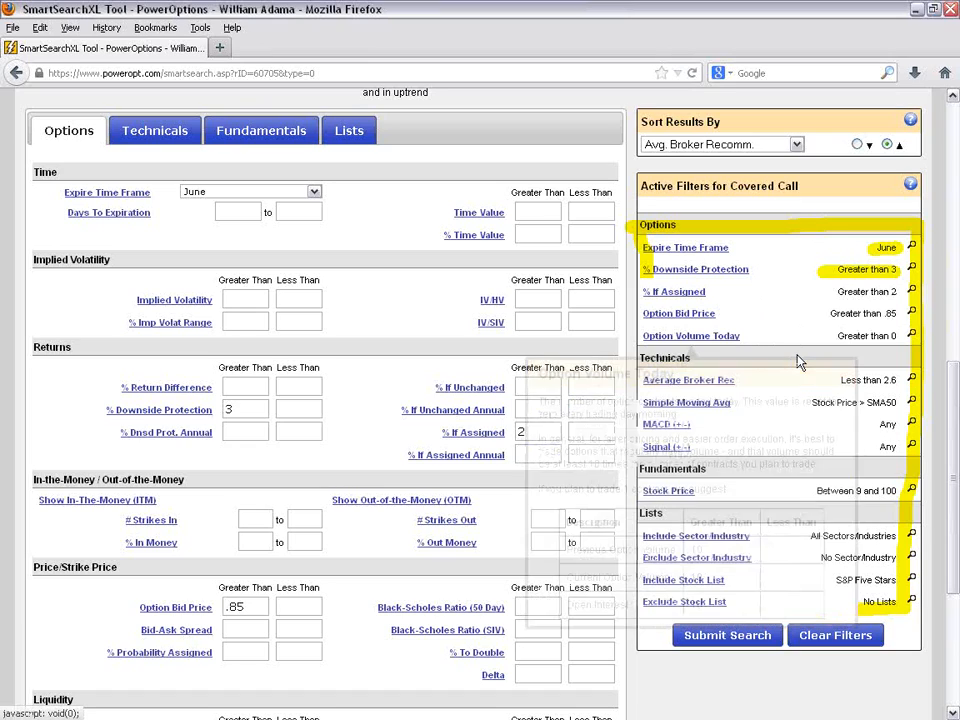
- Highlight the Lists heading in the active filters and its included and excluded sector/industry and stock list settings
{"action": "scroll", "coordinate": [815, 353], "scroll_direction": "down", "scroll_amount": 2}
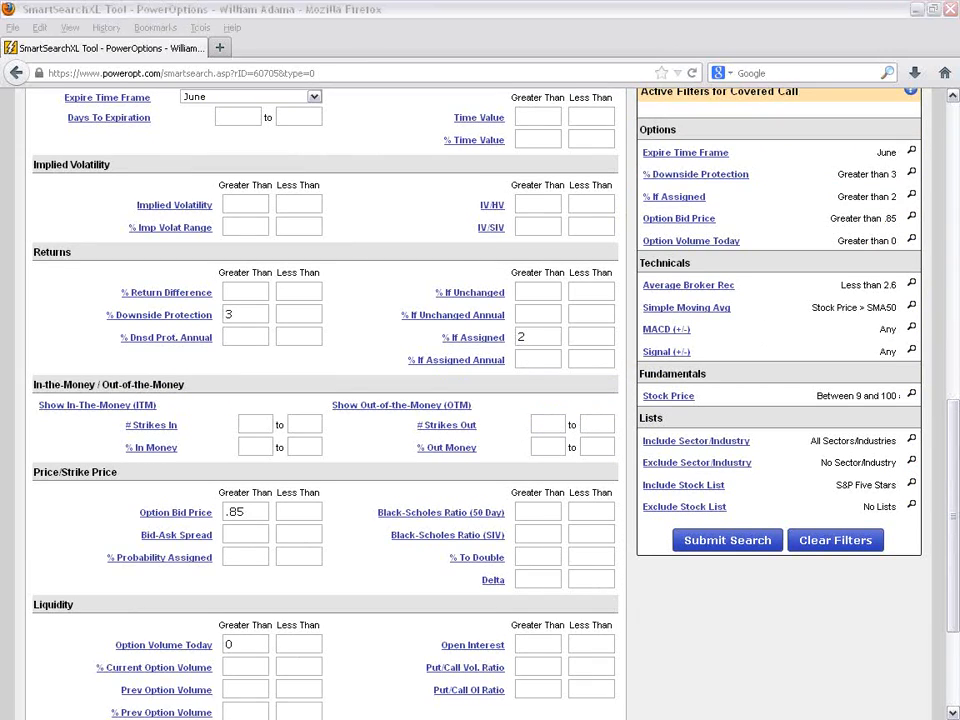
{"action": "left_click_drag", "start_coordinate": [645, 419], "coordinate": [855, 417]}
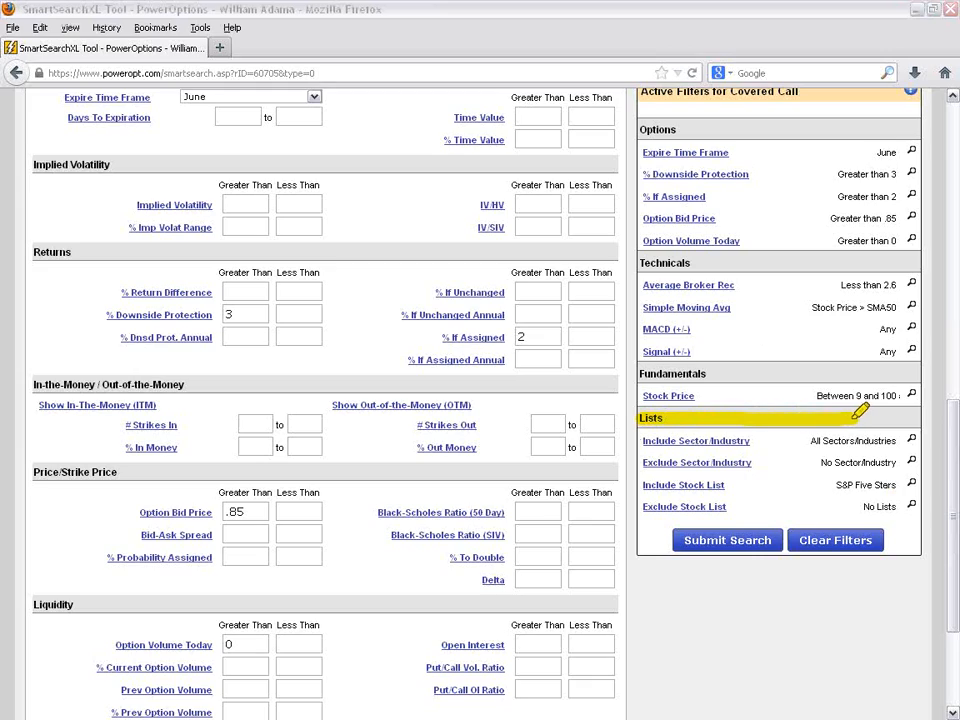
{"action": "left_click_drag", "start_coordinate": [806, 442], "coordinate": [909, 437]}
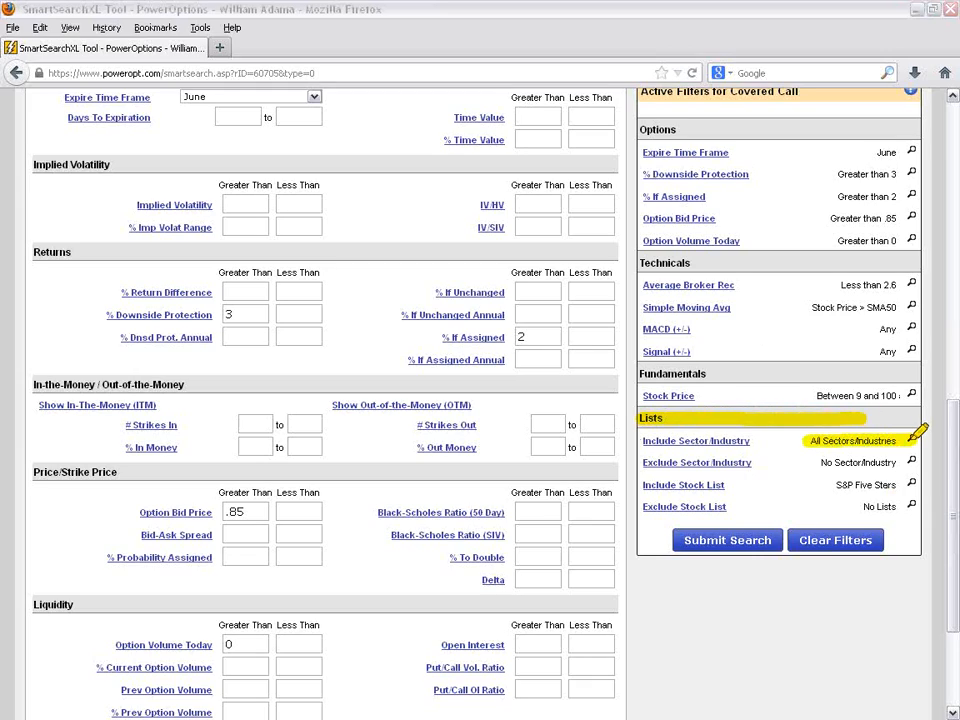
{"action": "left_click_drag", "start_coordinate": [816, 464], "coordinate": [907, 462]}
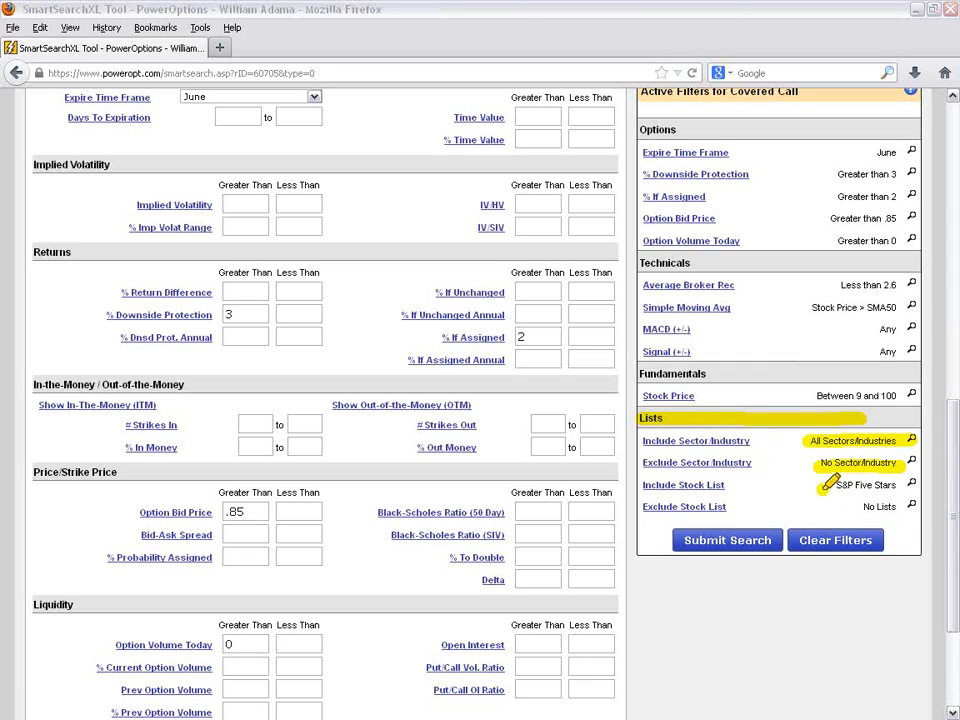
{"action": "left_click_drag", "start_coordinate": [823, 489], "coordinate": [898, 486]}
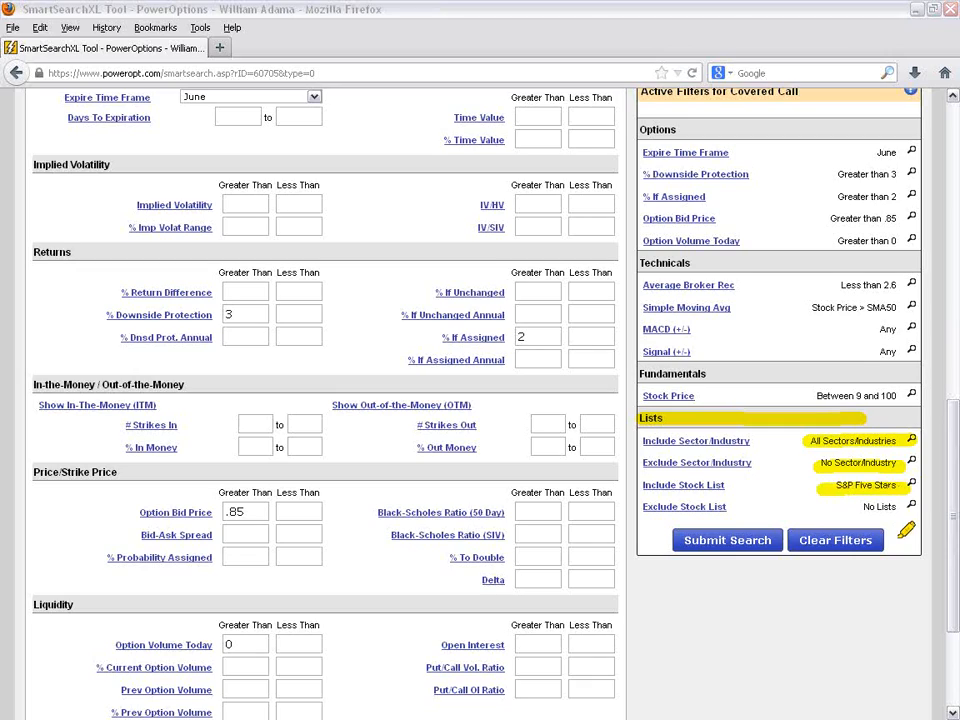
{"action": "left_click_drag", "start_coordinate": [862, 508], "coordinate": [900, 507]}
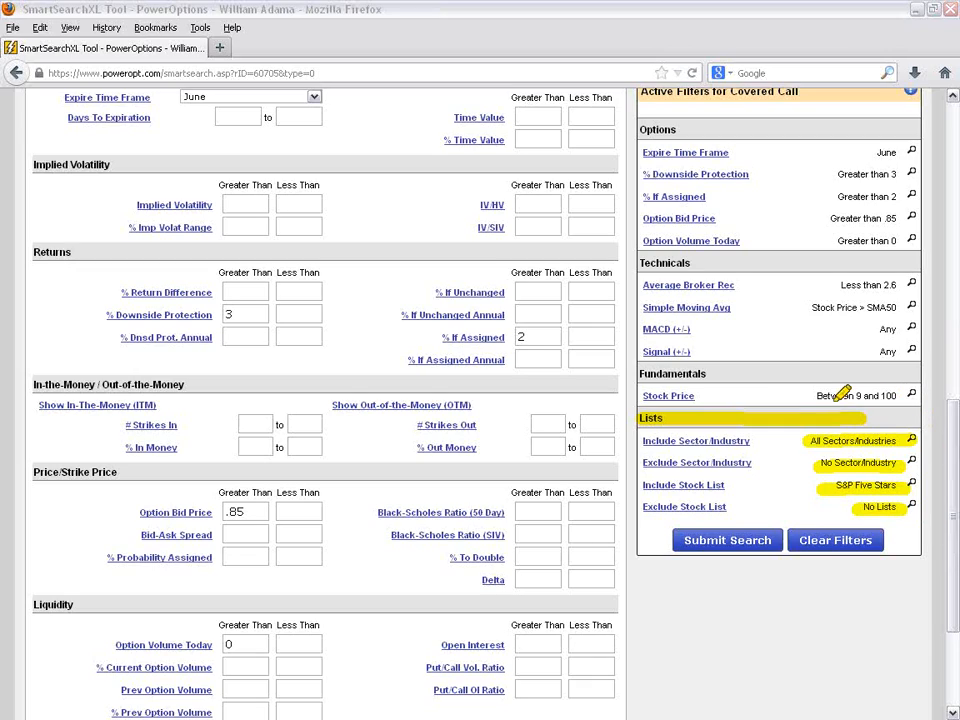
- Highlight the Stock Price, Average Broker Rec and Simple Moving Avg filter values, and clear all the highlights
{"action": "left_click_drag", "start_coordinate": [803, 396], "coordinate": [904, 396]}
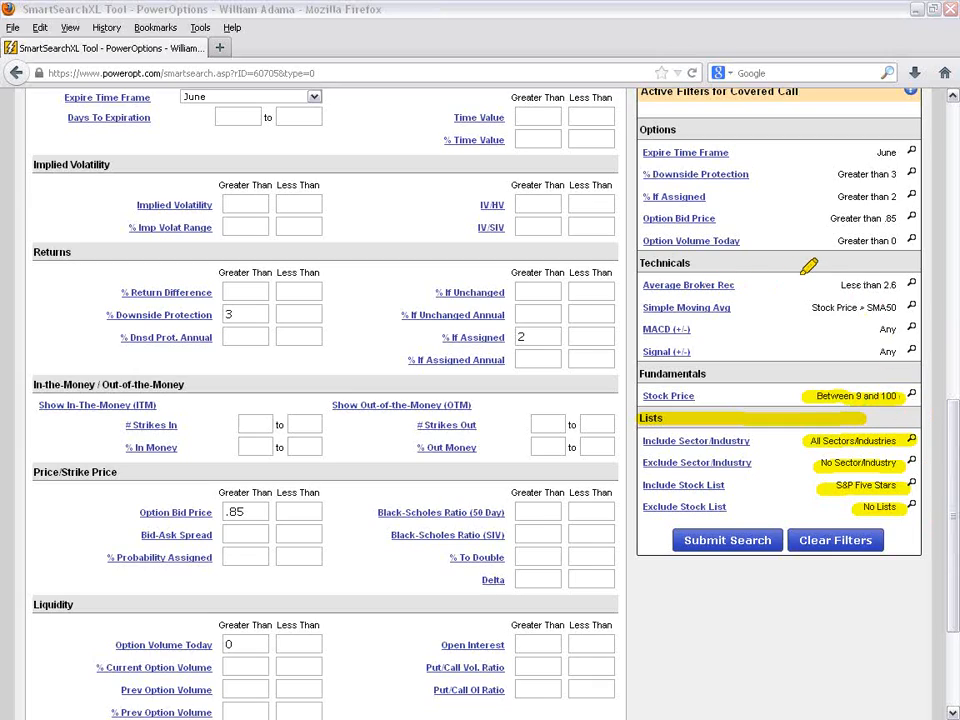
{"action": "left_click_drag", "start_coordinate": [838, 286], "coordinate": [898, 286]}
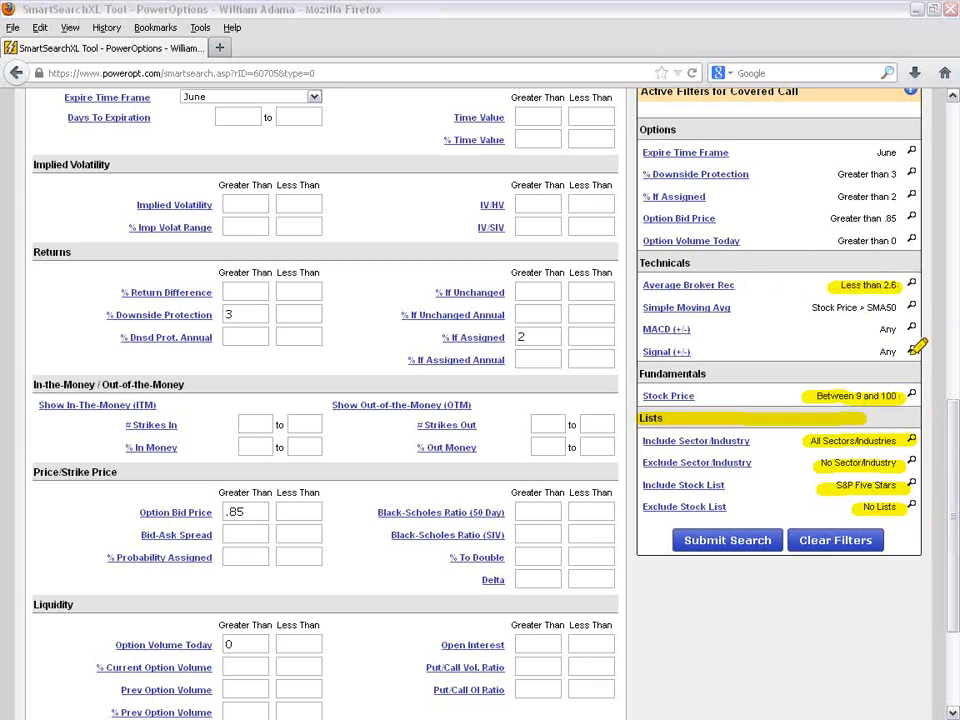
{"action": "left_click_drag", "start_coordinate": [800, 311], "coordinate": [893, 309]}
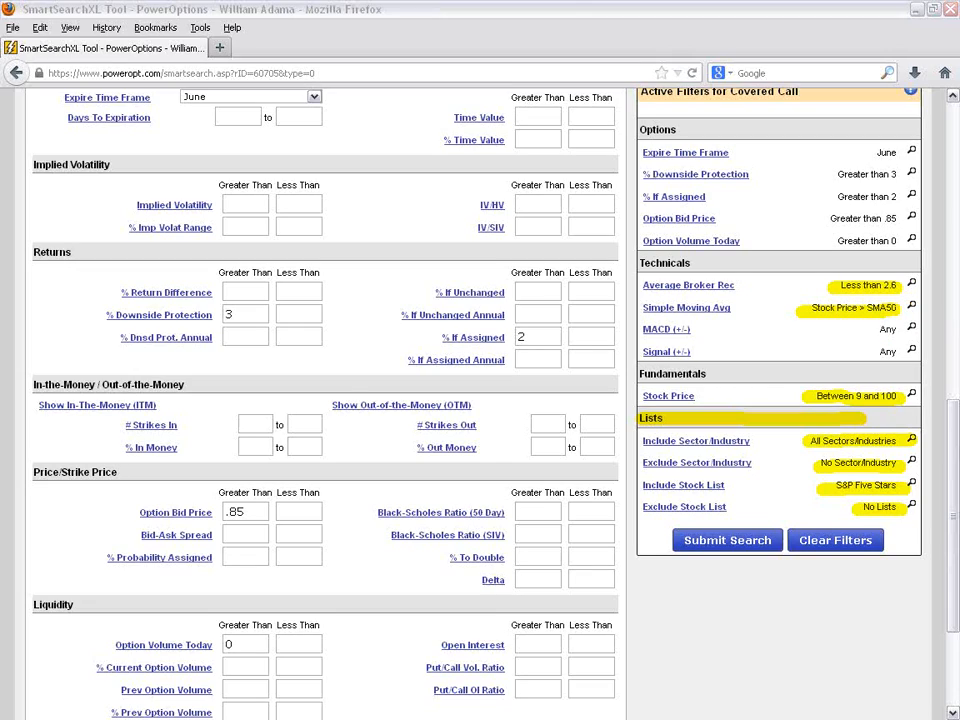
{"action": "key", "text": "Escape"}
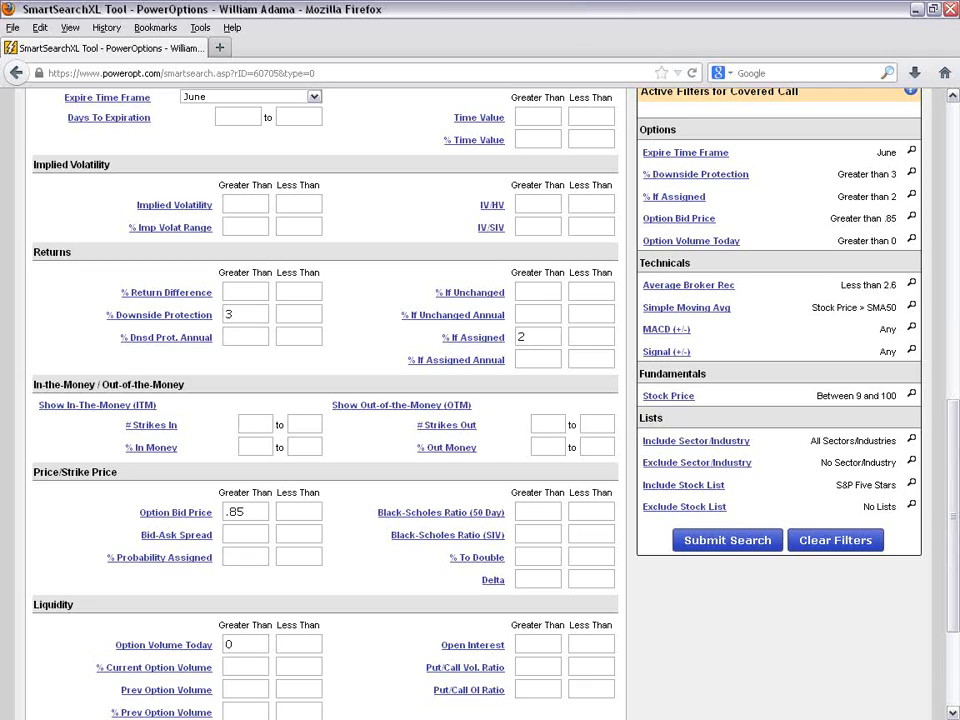
- Select the Stock Price range under Fundamentals in the active filters to point it out, and clear the selection
{"action": "left_click_drag", "start_coordinate": [949, 418], "coordinate": [953, 386]}
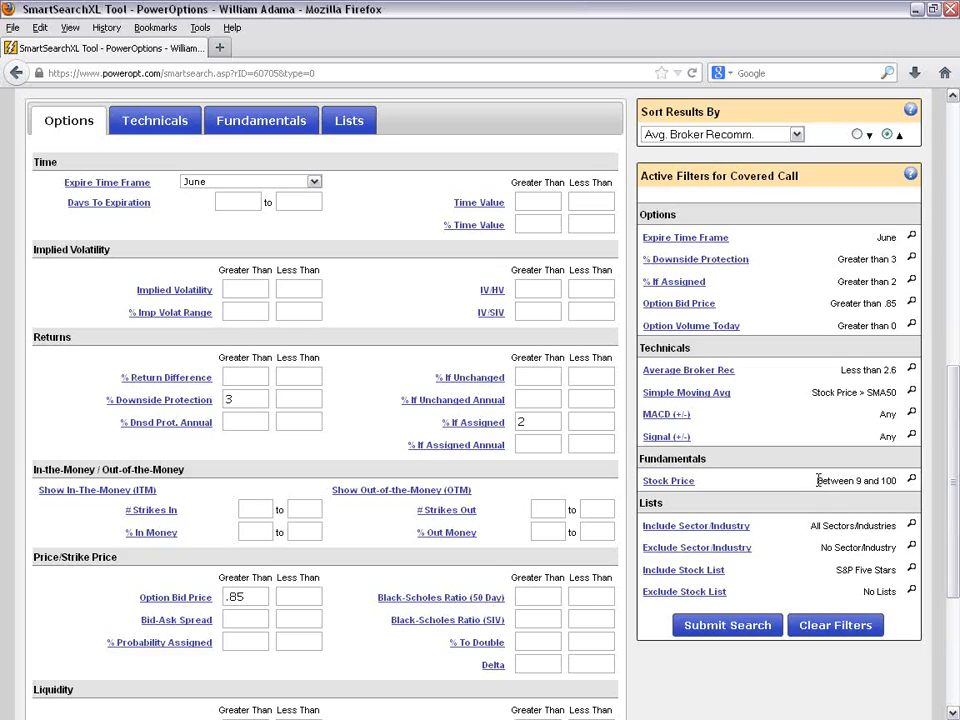
{"action": "left_click_drag", "start_coordinate": [897, 480], "coordinate": [816, 481]}
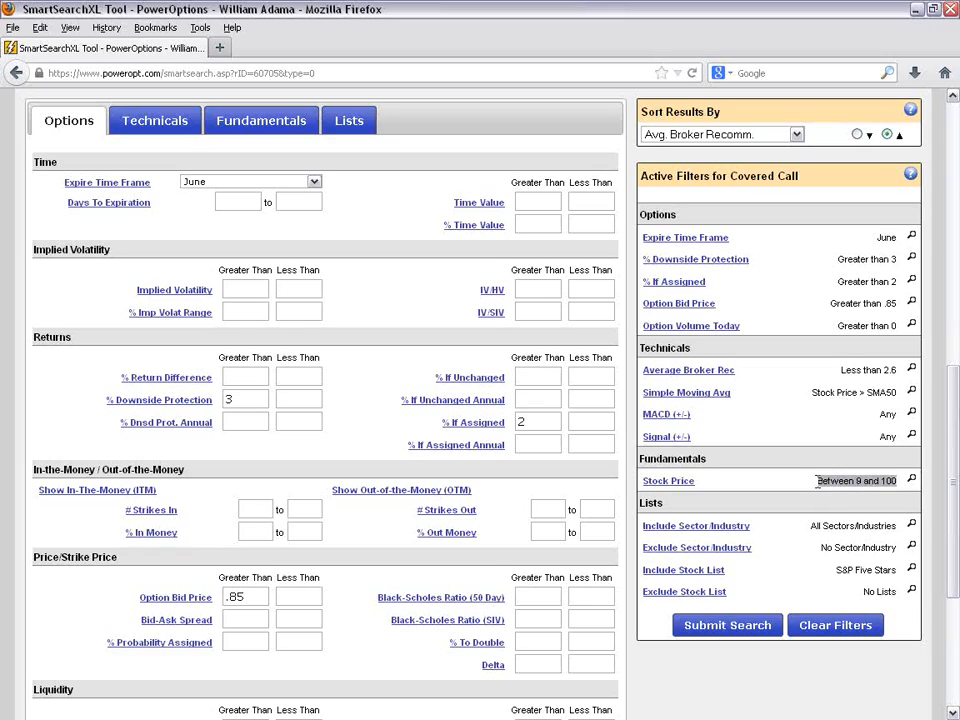
{"action": "left_click", "coordinate": [795, 423]}
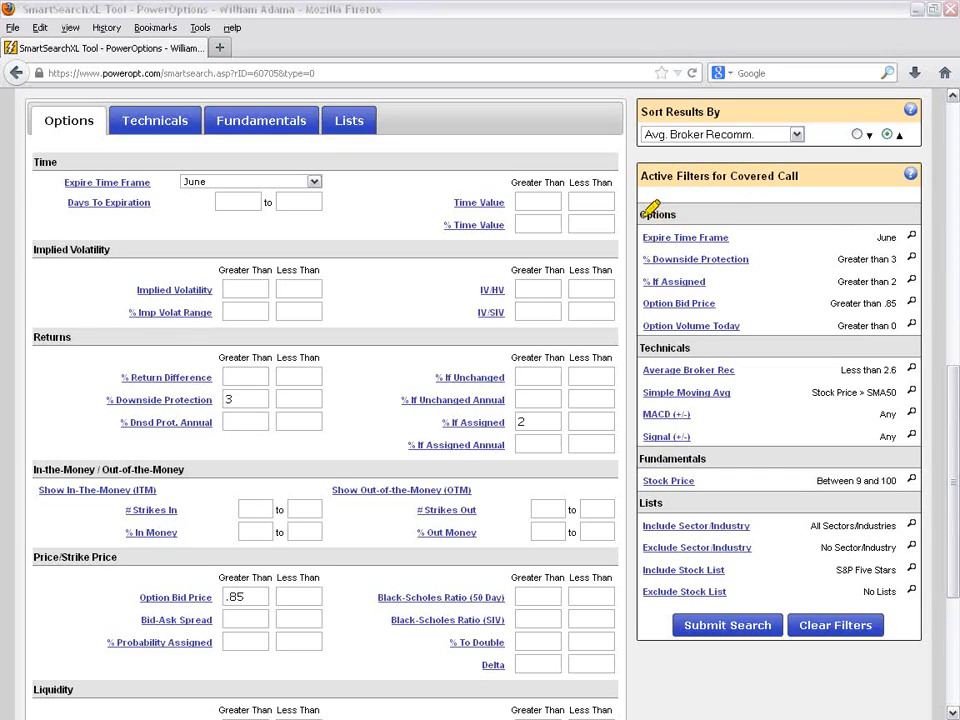
- Highlight the Options, Technicals, Fundamentals and Lists headings in the active filters and above the filter form, and clear the highlights
{"action": "left_click_drag", "start_coordinate": [640, 214], "coordinate": [678, 214]}
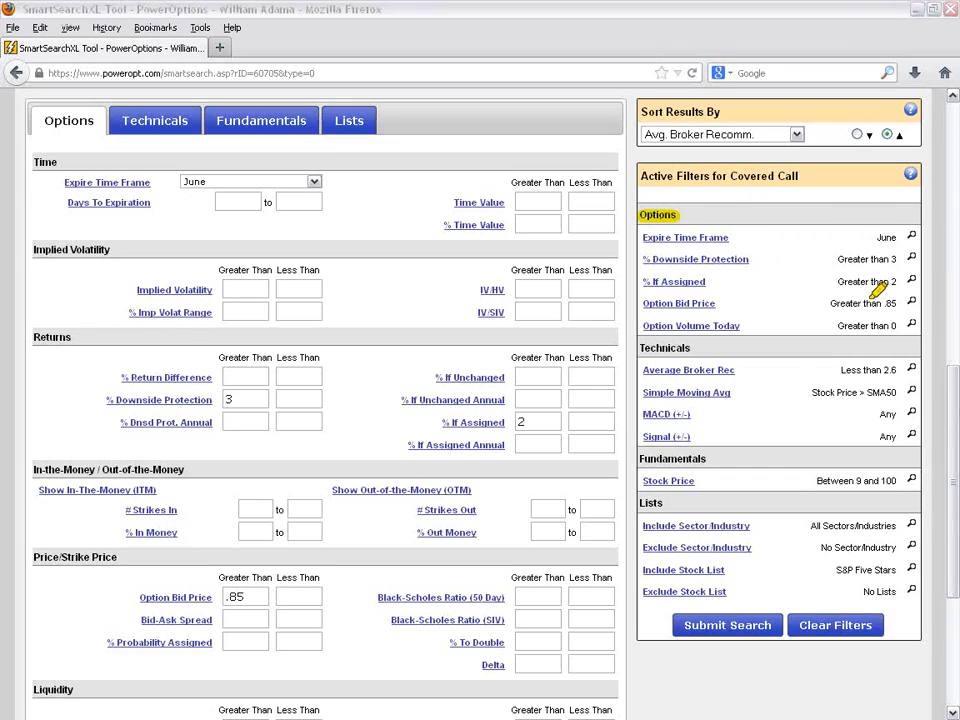
{"action": "left_click_drag", "start_coordinate": [640, 348], "coordinate": [710, 350]}
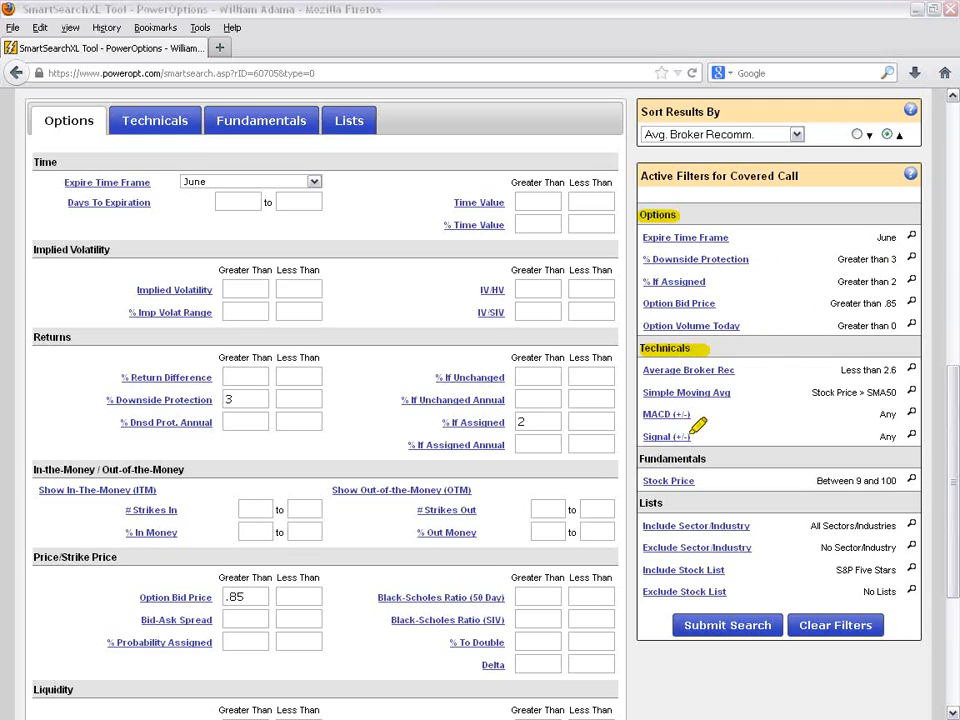
{"action": "left_click_drag", "start_coordinate": [658, 458], "coordinate": [706, 460]}
{"action": "left_click_drag", "start_coordinate": [640, 503], "coordinate": [662, 505]}
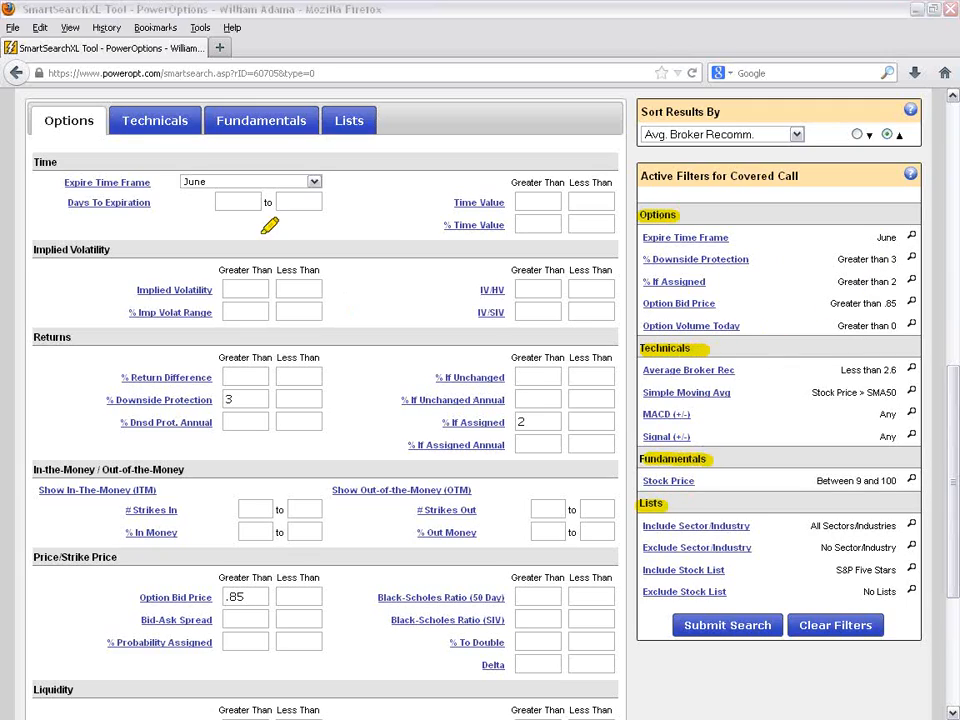
{"action": "mouse_move", "coordinate": [29, 140]}
{"action": "left_mouse_down"}
{"action": "mouse_move", "coordinate": [34, 100]}
{"action": "mouse_move", "coordinate": [85, 100]}
{"action": "mouse_move", "coordinate": [106, 137]}
{"action": "mouse_move", "coordinate": [112, 106]}
{"action": "mouse_move", "coordinate": [201, 106]}
{"action": "mouse_move", "coordinate": [204, 137]}
{"action": "mouse_move", "coordinate": [206, 106]}
{"action": "mouse_move", "coordinate": [318, 106]}
{"action": "mouse_move", "coordinate": [317, 138]}
{"action": "mouse_move", "coordinate": [320, 106]}
{"action": "mouse_move", "coordinate": [381, 100]}
{"action": "mouse_move", "coordinate": [377, 138]}
{"action": "left_mouse_up"}
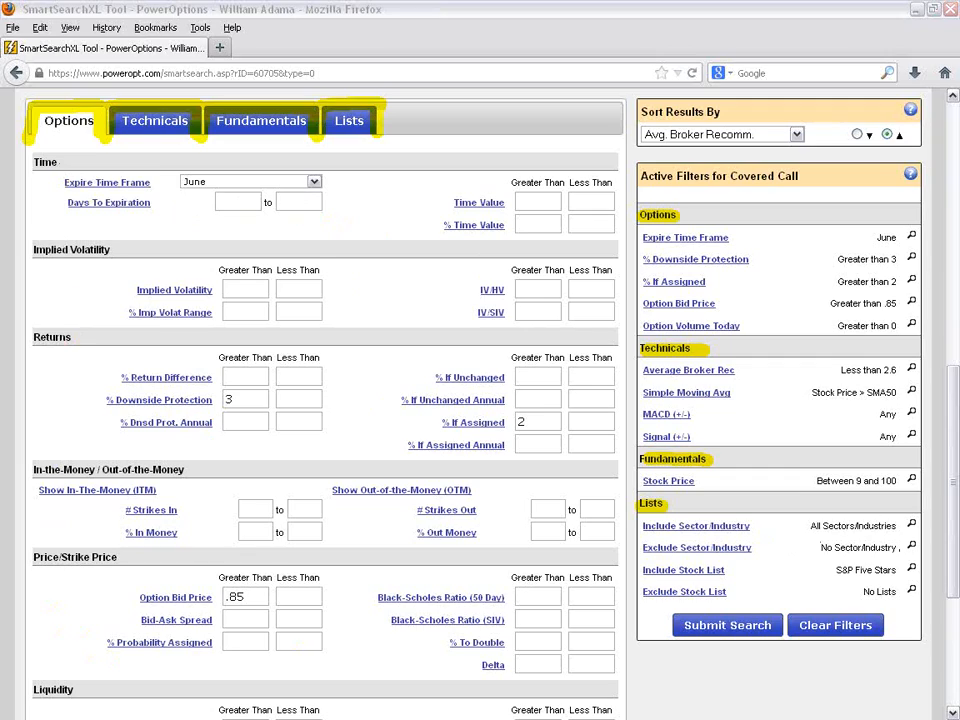
{"action": "key", "text": "Escape"}
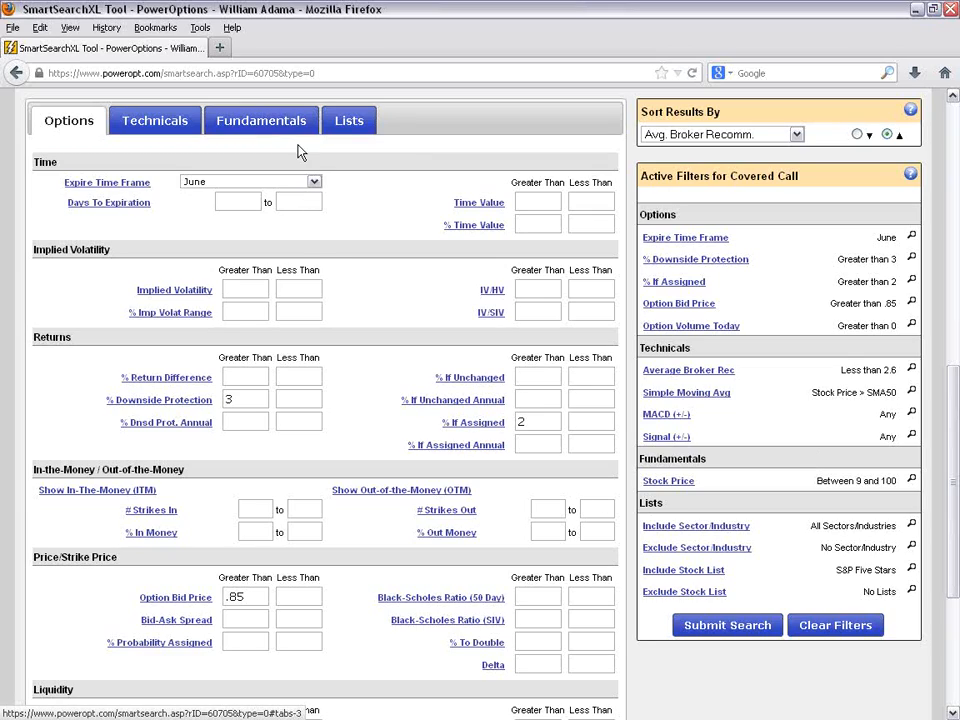
- Set the Stock Price filter's upper limit to 75, mark the changed filter with an arrow, and submit the search
{"action": "left_click", "coordinate": [912, 484]}
{"action": "scroll", "coordinate": [912, 484], "scroll_direction": "down", "scroll_amount": 2}
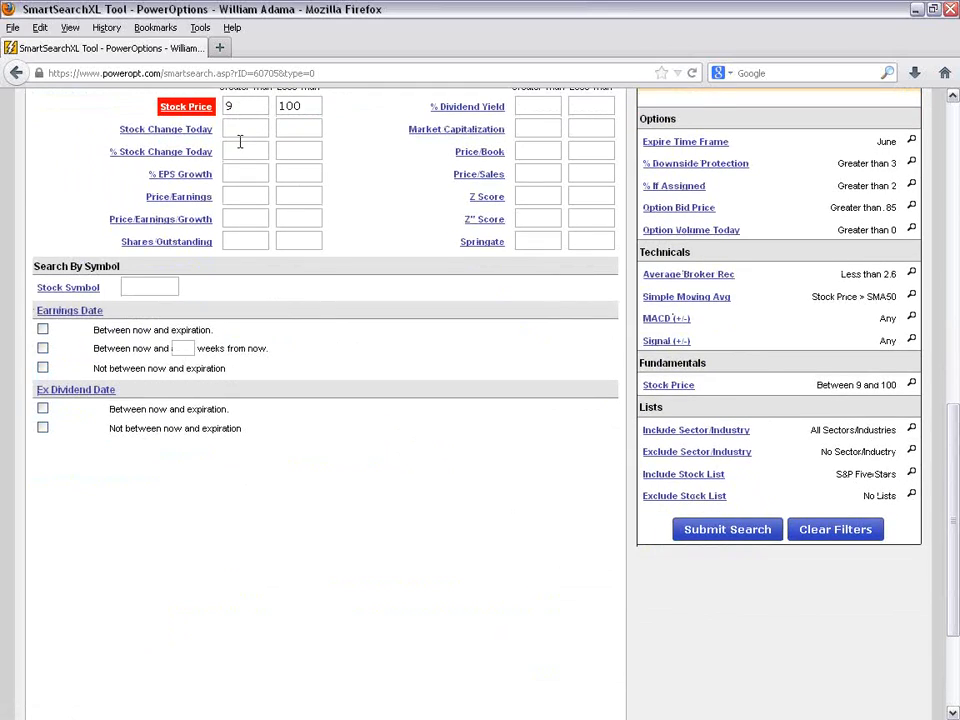
{"action": "double_click", "coordinate": [301, 105]}
{"action": "key", "text": "BackSpace"}
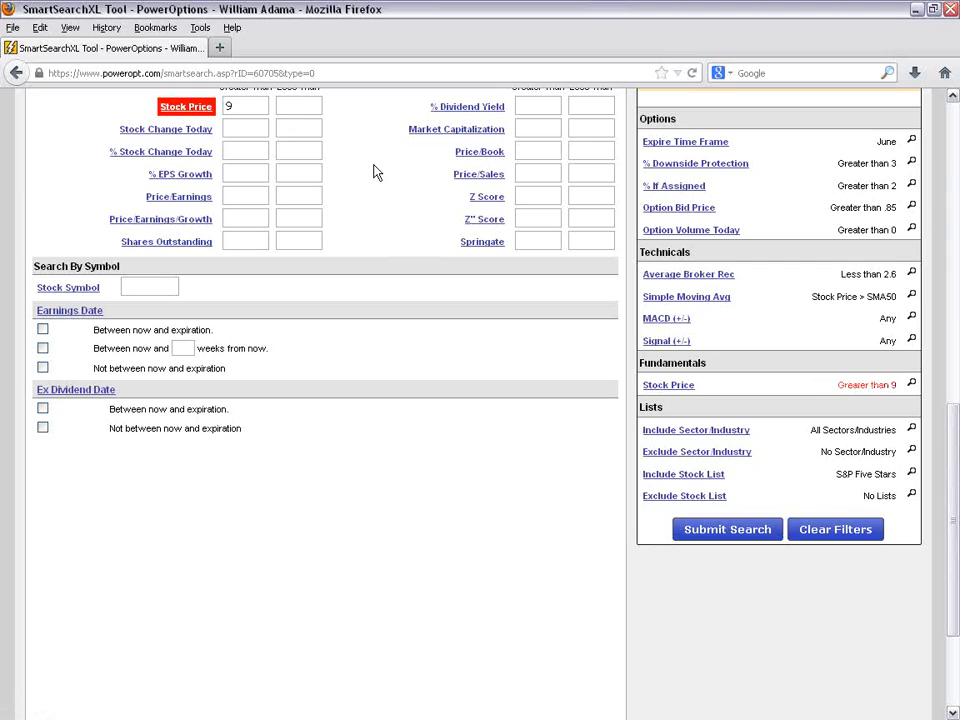
{"action": "type", "text": "75"}
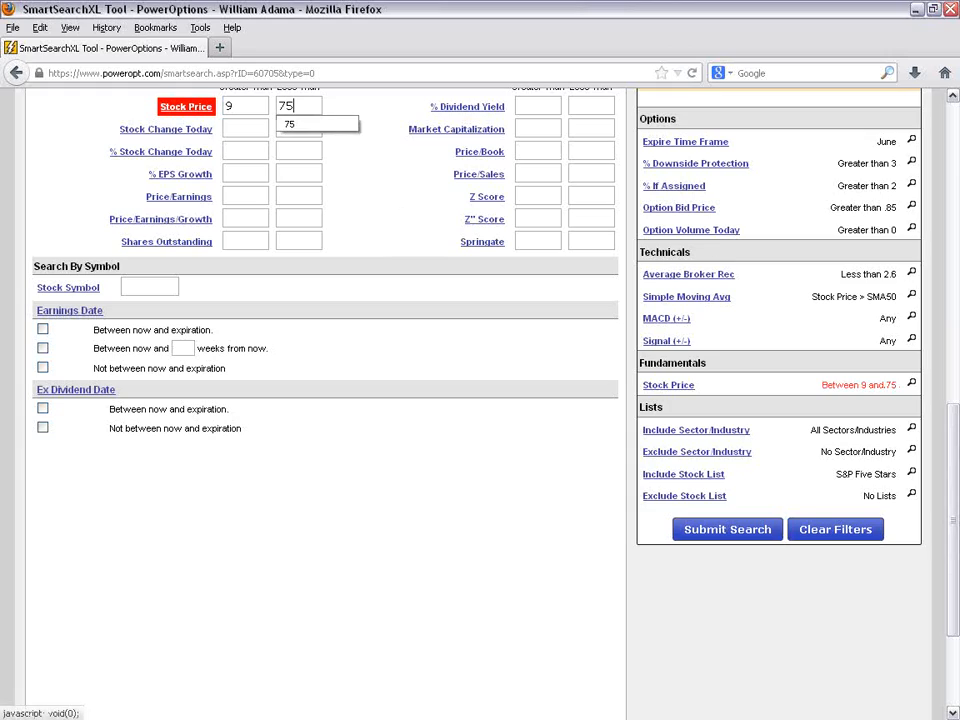
{"action": "left_click", "coordinate": [727, 529]}
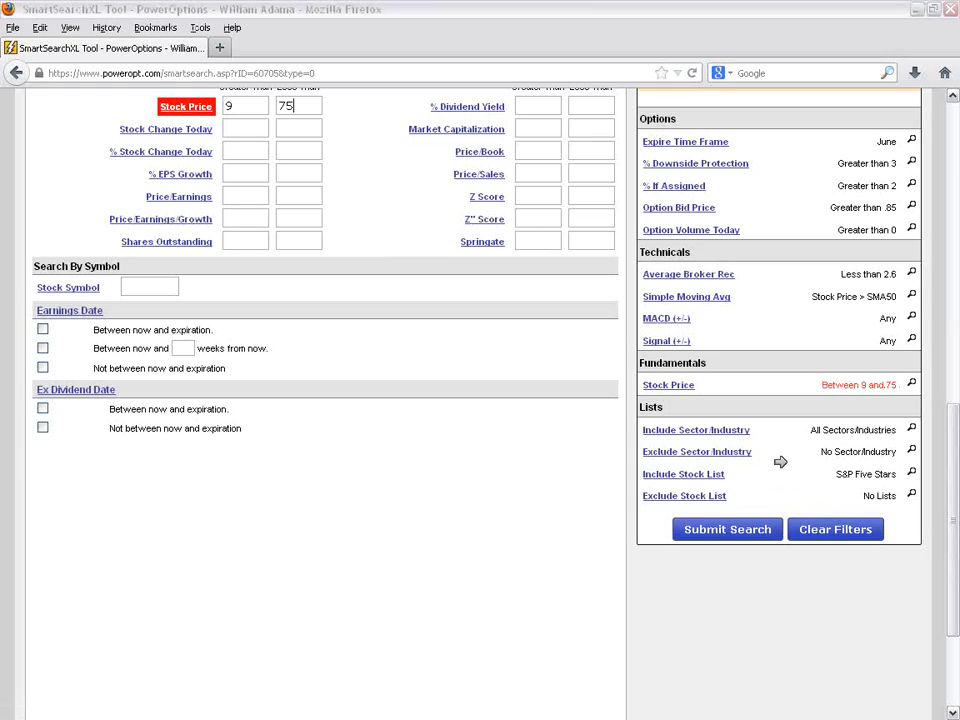
{"action": "left_click", "coordinate": [799, 389]}
{"action": "left_click", "coordinate": [735, 537]}
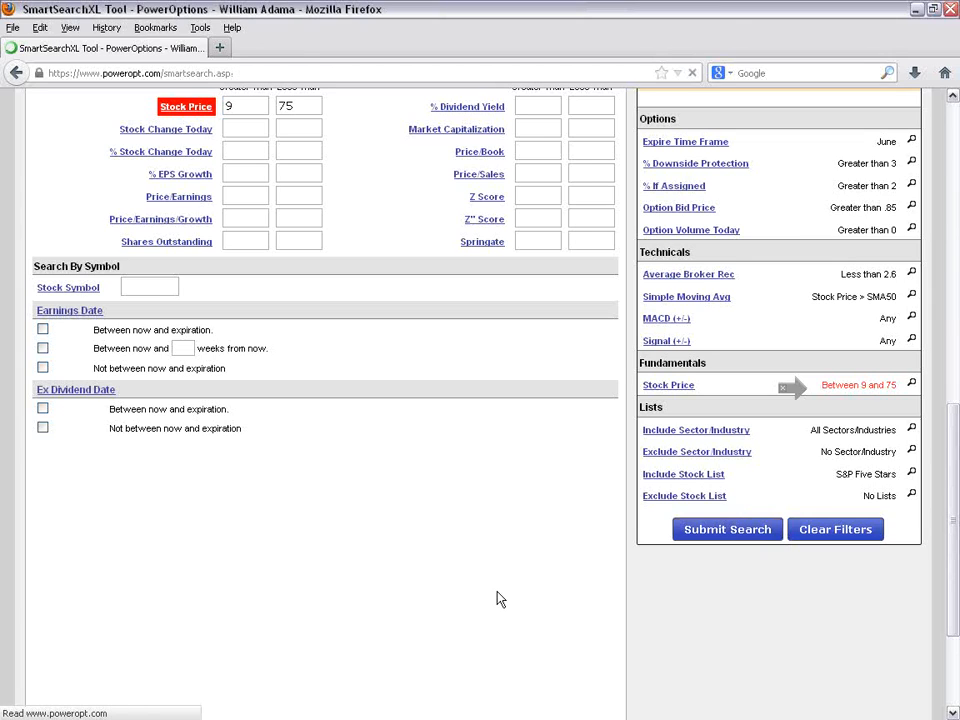
- Set the Expire Time Frame filter to All Months and Days To Expiration to between 15 and 75
{"action": "scroll", "coordinate": [500, 600], "scroll_direction": "down", "scroll_amount": 2}
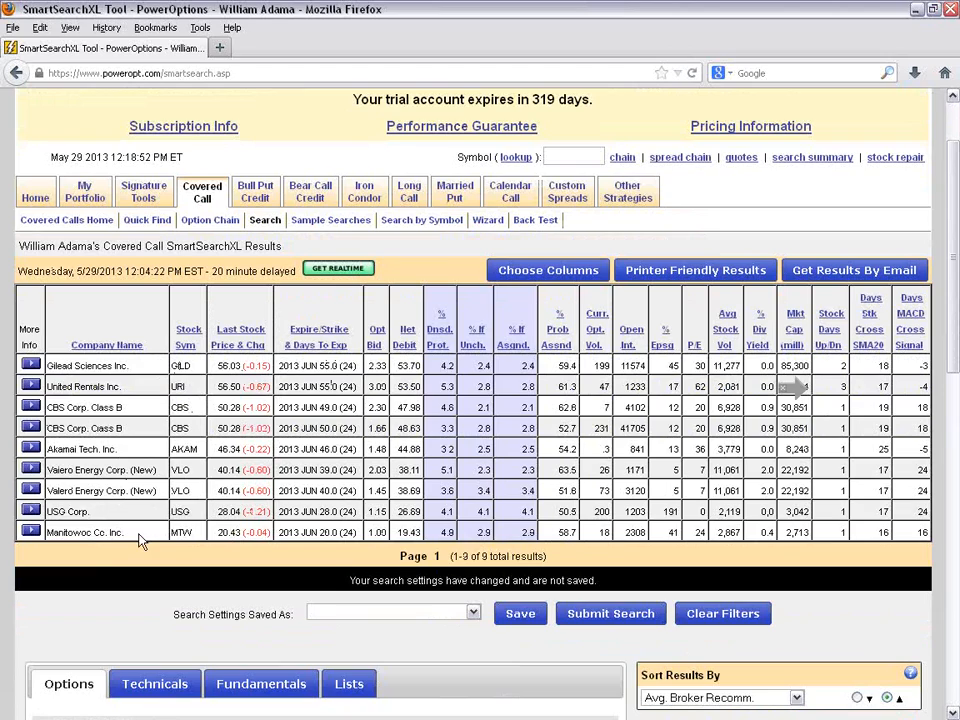
{"action": "scroll", "coordinate": [416, 530], "scroll_direction": "down", "scroll_amount": 1}
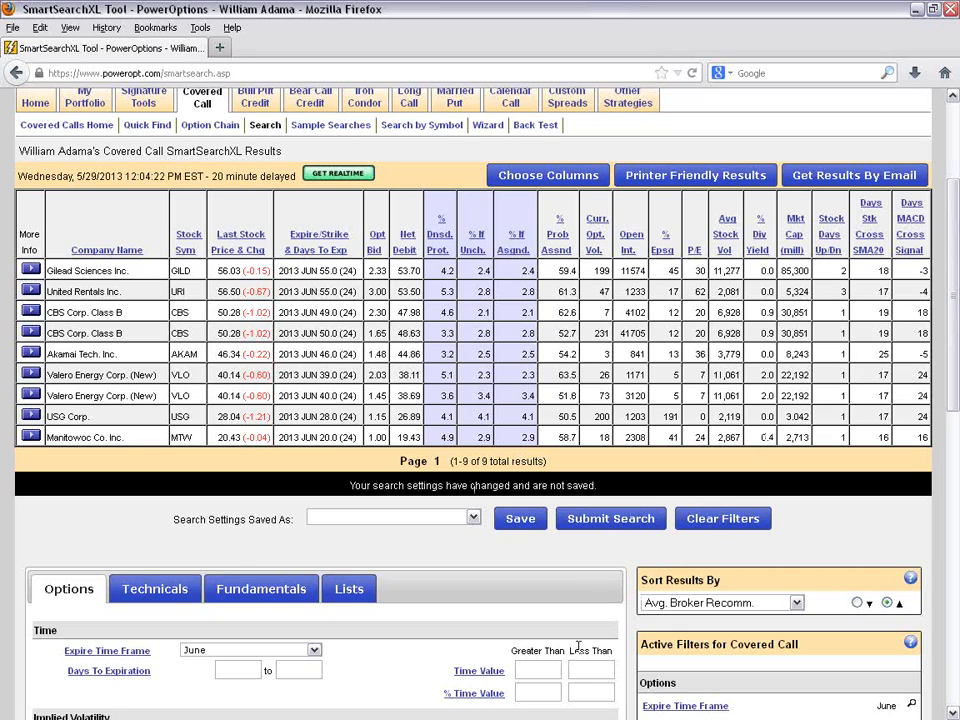
{"action": "scroll", "coordinate": [518, 578], "scroll_direction": "down", "scroll_amount": 4}
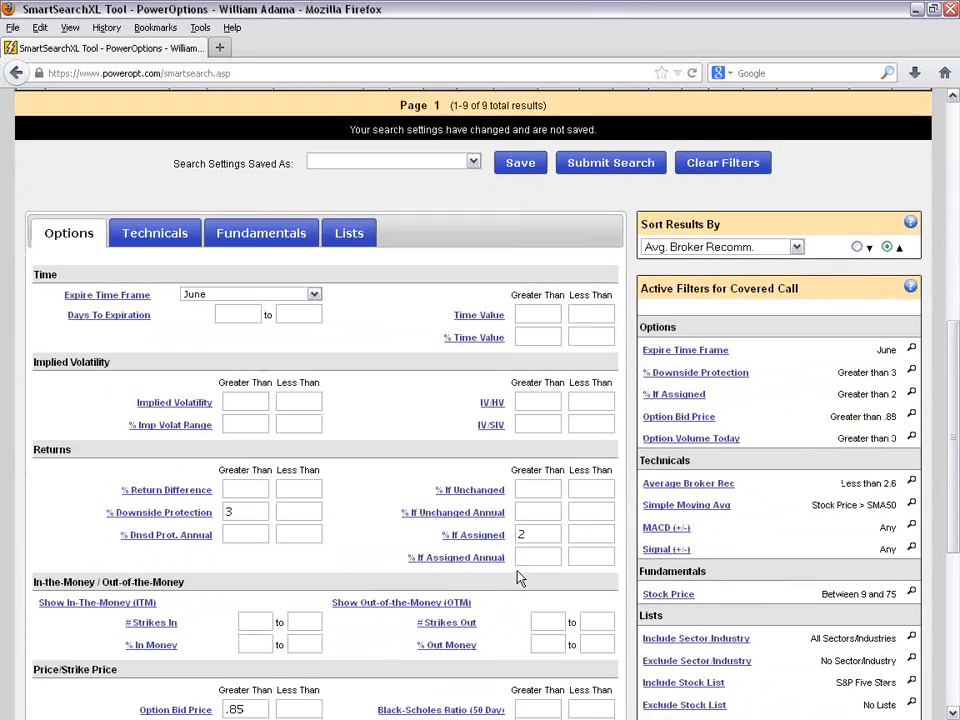
{"action": "scroll", "coordinate": [520, 560], "scroll_direction": "down", "scroll_amount": 2}
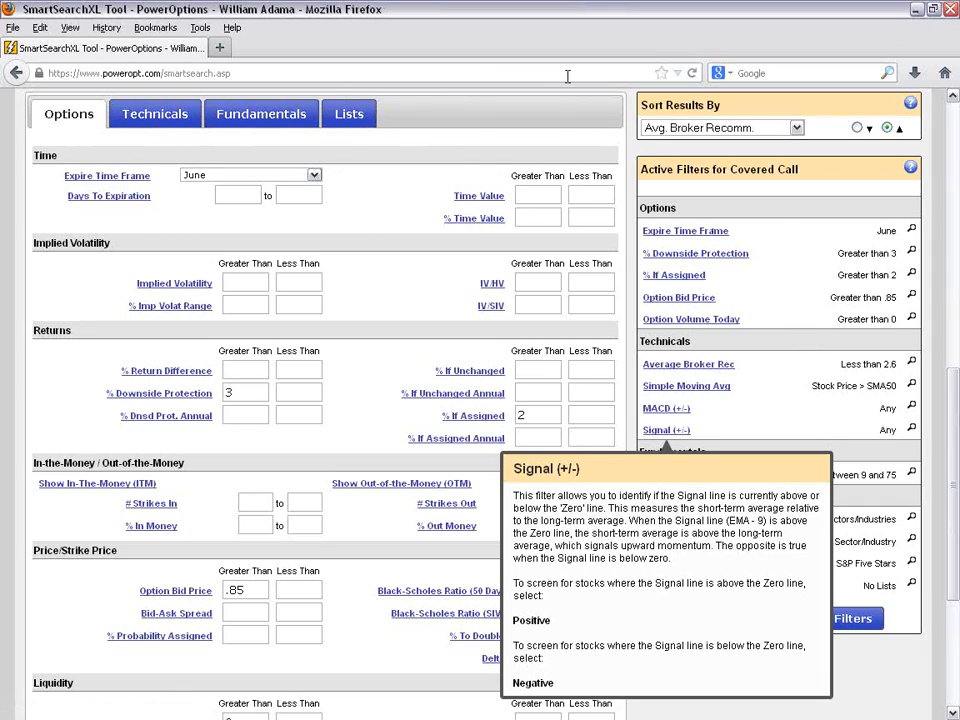
{"action": "left_click", "coordinate": [746, 417]}
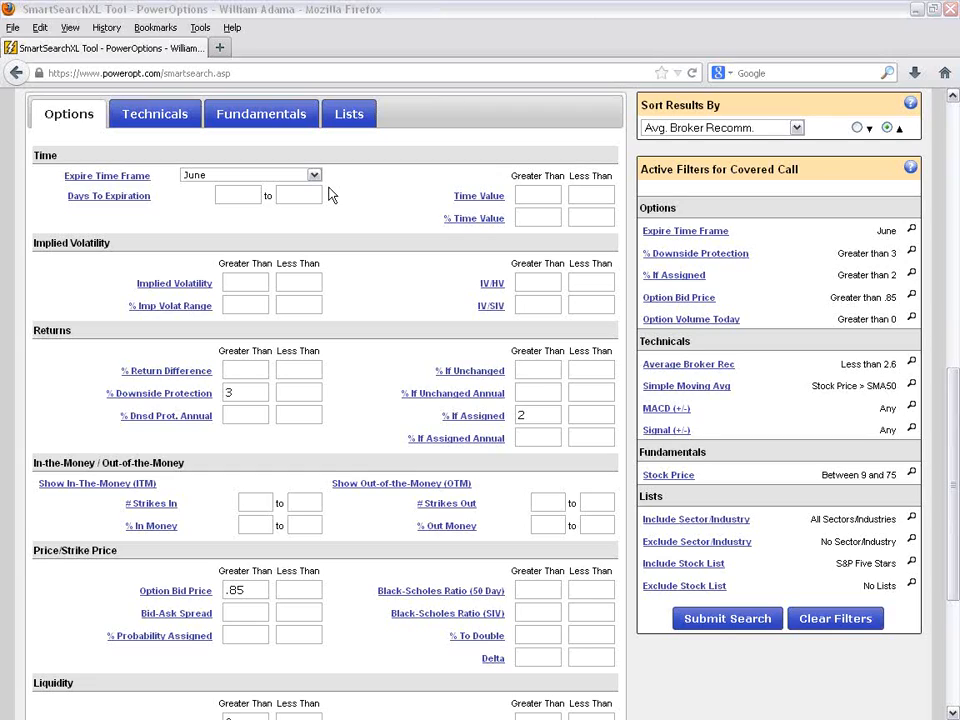
{"action": "left_click", "coordinate": [314, 176]}
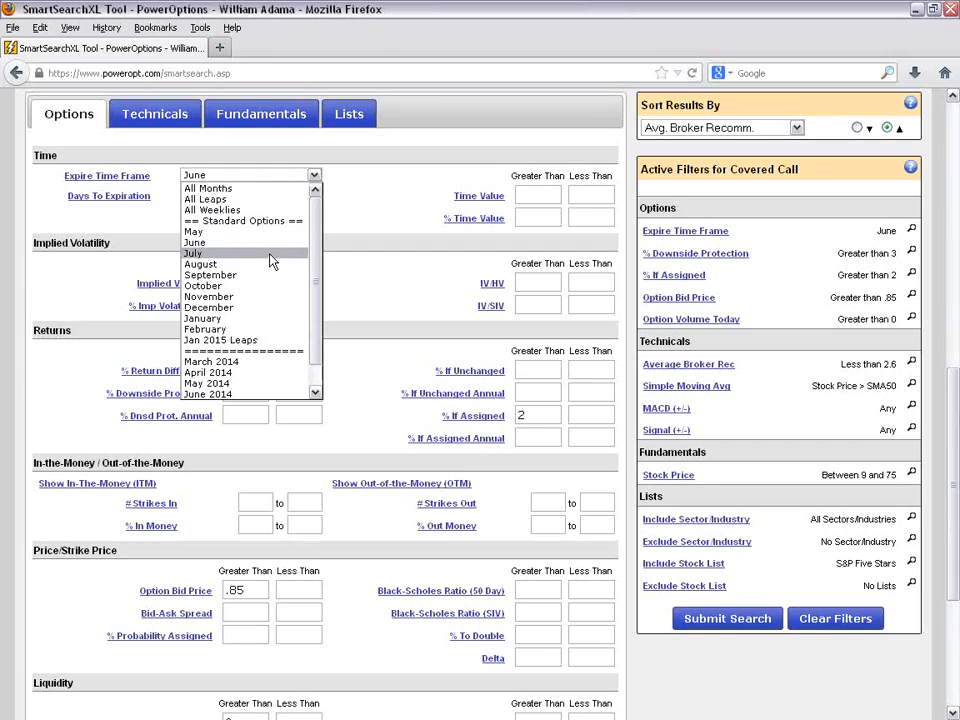
{"action": "left_click", "coordinate": [272, 188]}
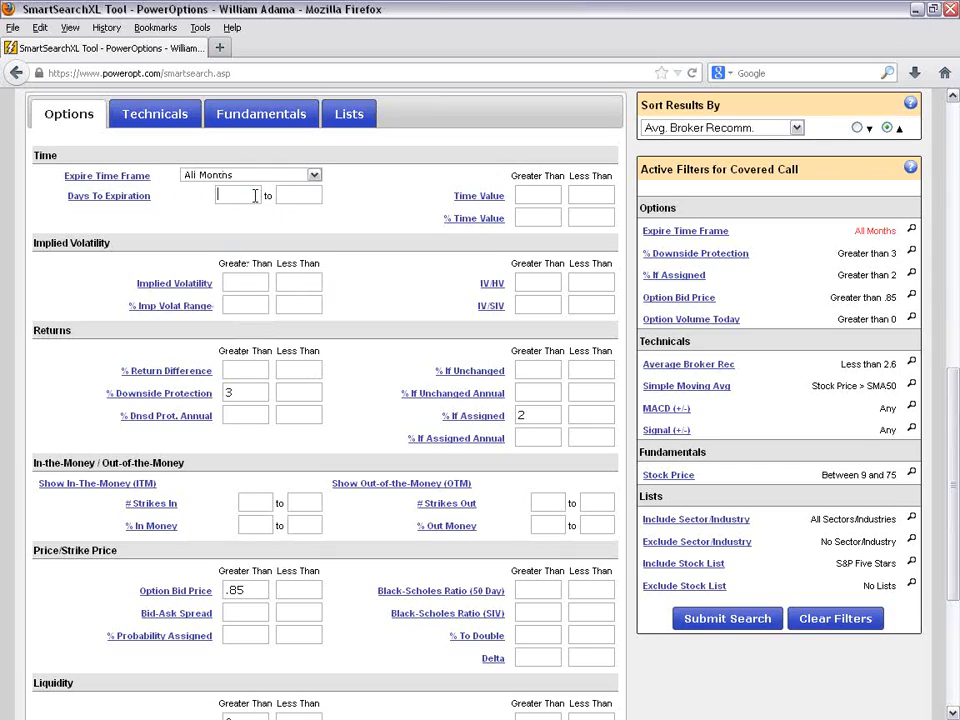
{"action": "type", "text": "15"}
{"action": "left_click", "coordinate": [291, 196]}
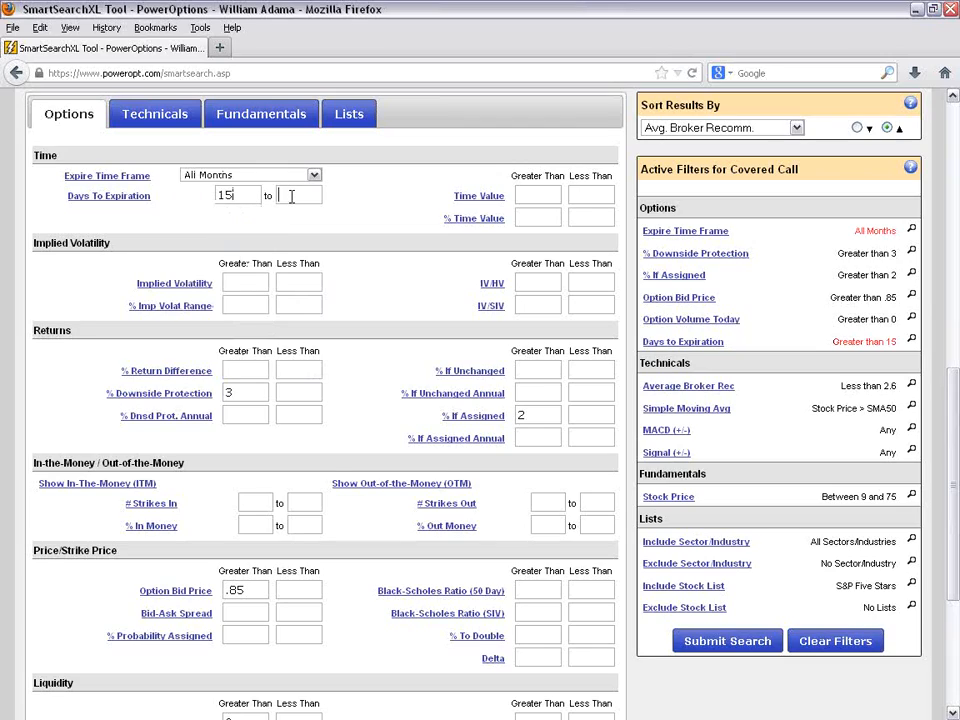
{"action": "type", "text": "75"}
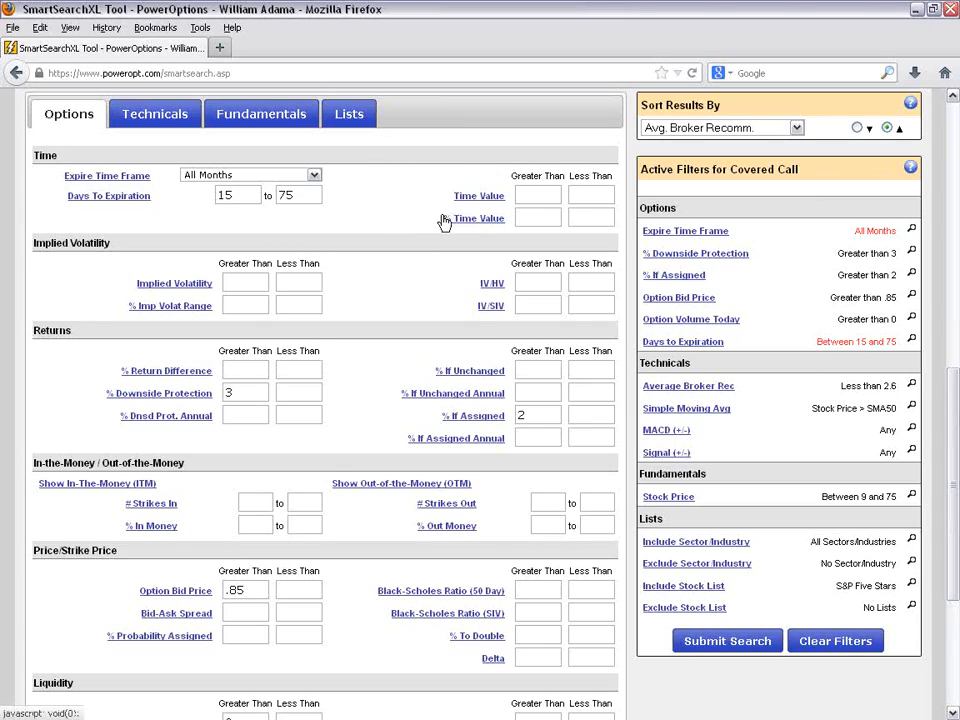
- Try an upper limit of 1.00 for the Implied Volatility filter, and clear it
{"action": "scroll", "coordinate": [411, 225], "scroll_direction": "down", "scroll_amount": 2}
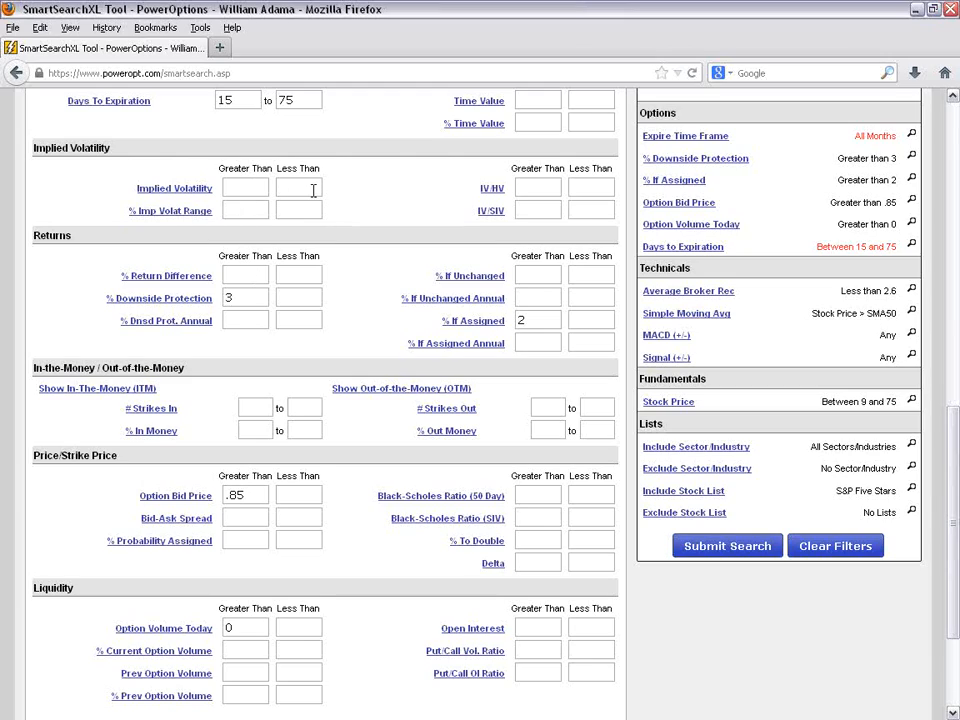
{"action": "left_click", "coordinate": [313, 188]}
{"action": "type", "text": "1.00"}
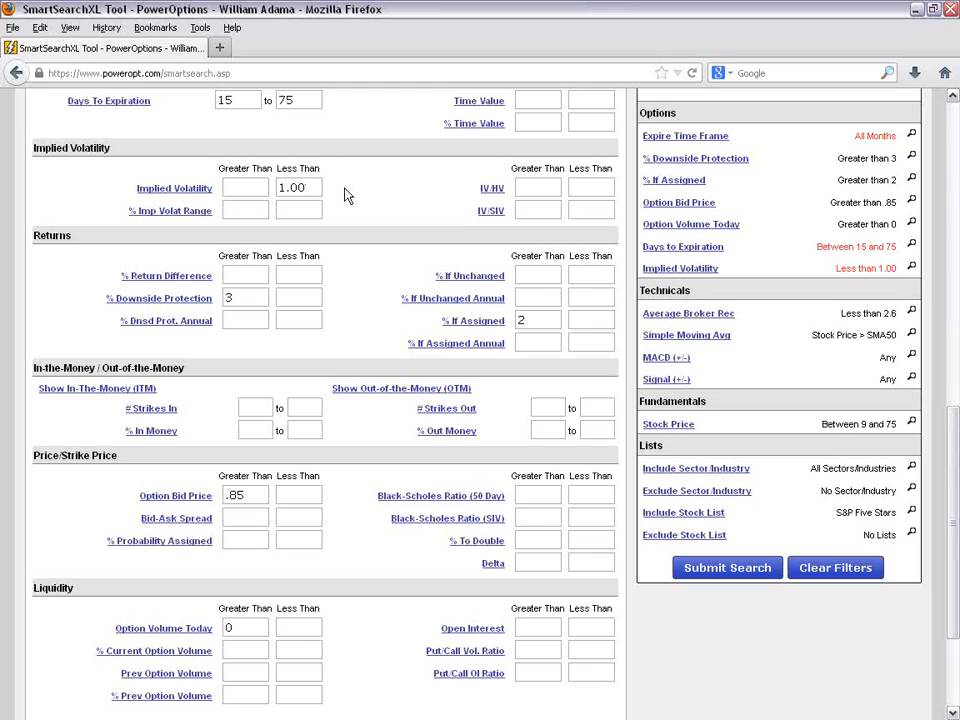
{"action": "key", "text": "BackSpace"}
{"action": "key", "text": "BackSpace"}
{"action": "key", "text": "BackSpace"}
{"action": "key", "text": "BackSpace"}
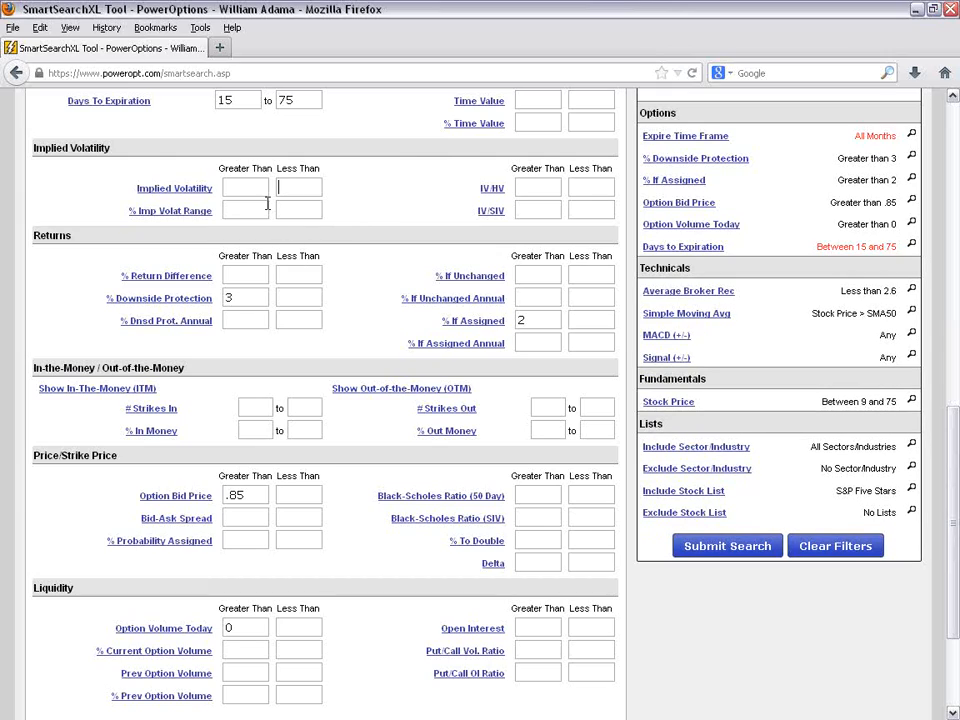
- Try a lower limit of .95 for the Implied Volatility filter, clear it, and point out the IV/HV filter
{"action": "left_click", "coordinate": [249, 190]}
{"action": "type", "text": ".95"}
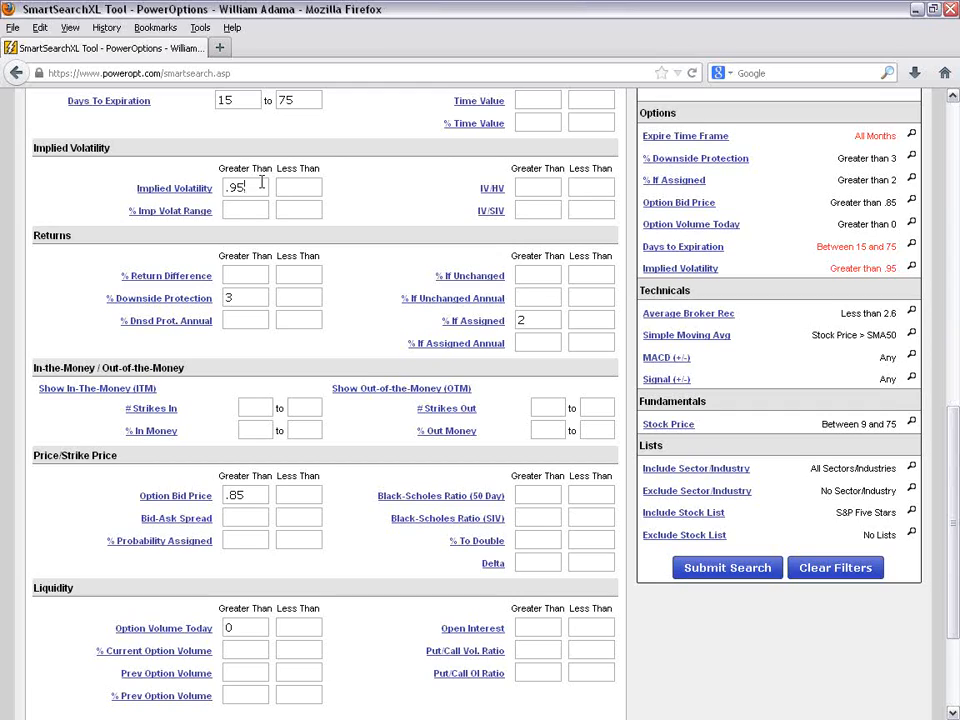
{"action": "key", "text": "BackSpace"}
{"action": "key", "text": "BackSpace"}
{"action": "key", "text": "BackSpace"}
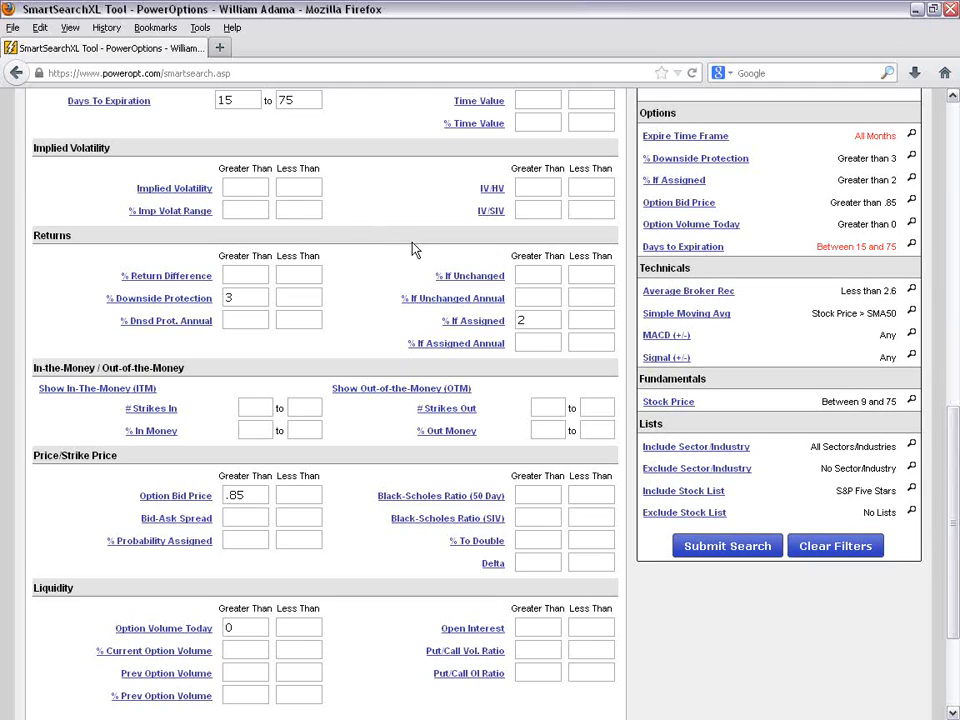
{"action": "left_click", "coordinate": [541, 187]}
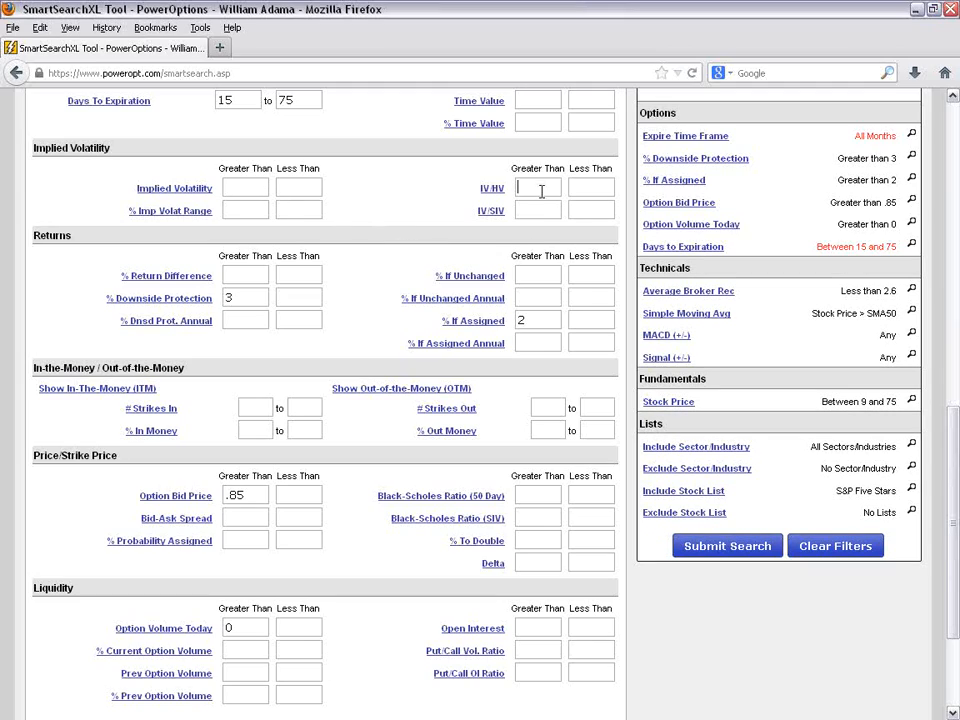
{"action": "left_click", "coordinate": [490, 190]}
- Highlight the Returns heading and set the % Downside Protection filter to greater than 5
{"action": "double_click", "coordinate": [74, 238]}
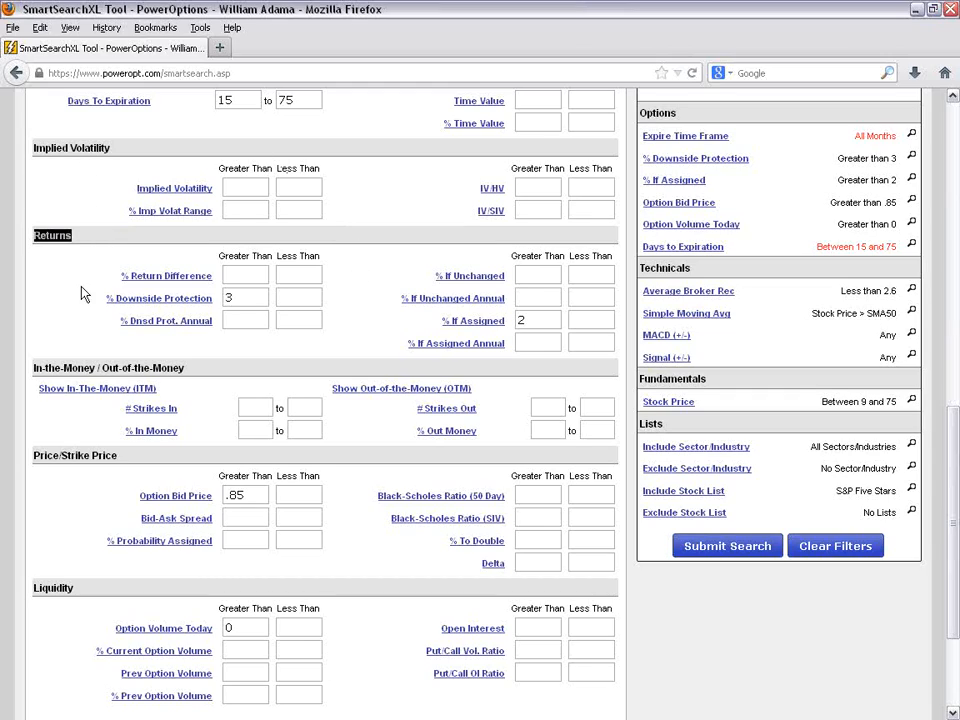
{"action": "left_click", "coordinate": [254, 293]}
{"action": "key", "text": "BackSpace"}
{"action": "type", "text": "5"}
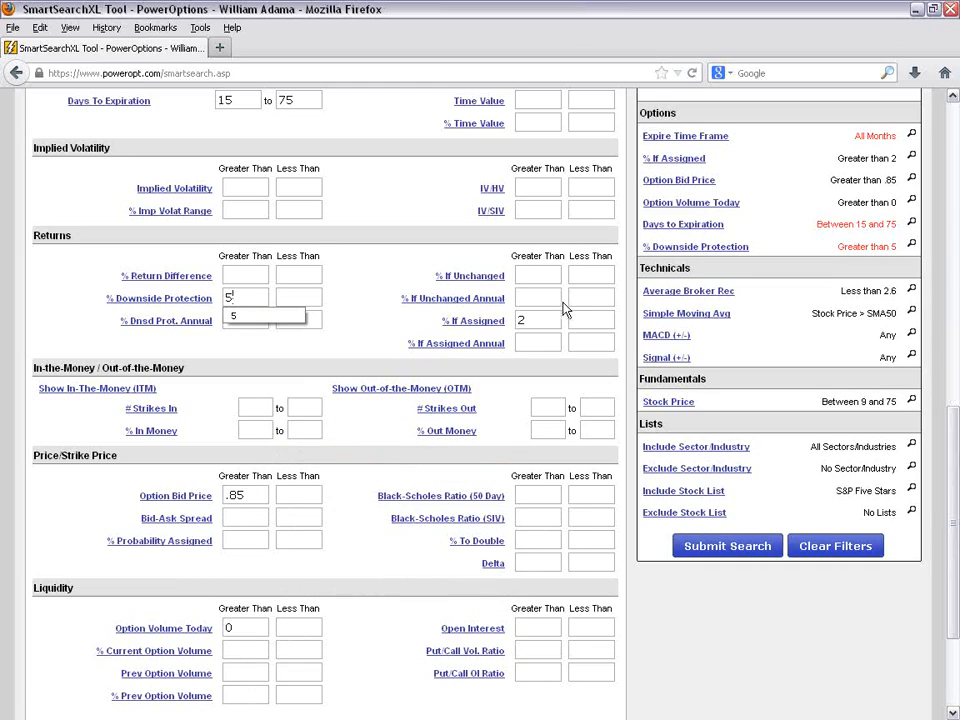
{"action": "key", "text": "Escape"}
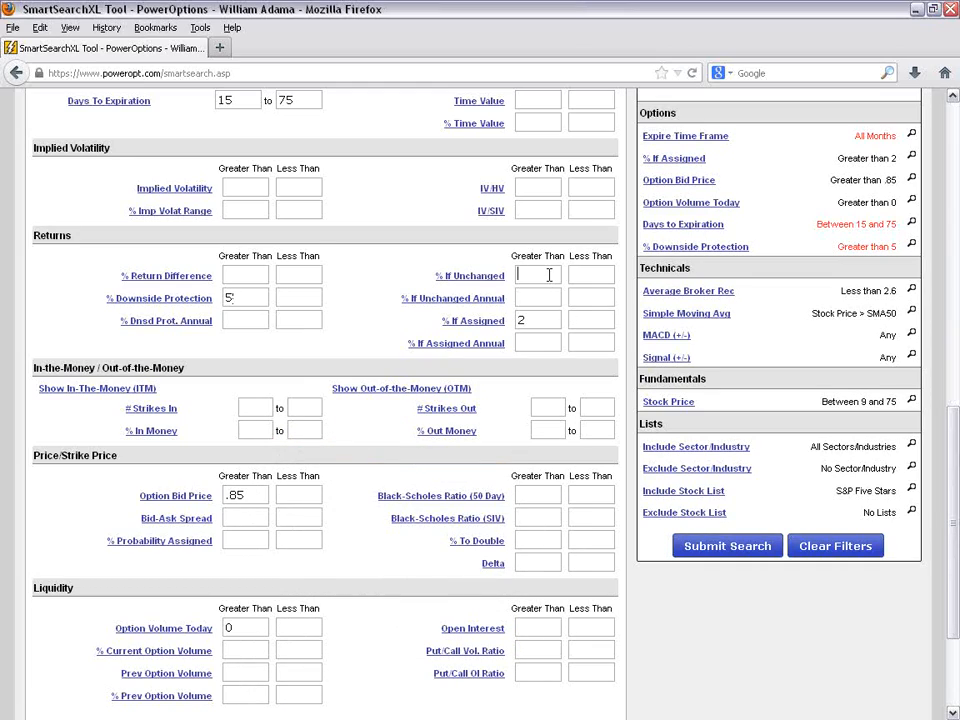
{"action": "left_click", "coordinate": [549, 275]}
{"action": "left_click", "coordinate": [533, 323]}
- Try a lower limit of 5 for % In Money and for % Out Money, clearing each one
{"action": "scroll", "coordinate": [348, 322], "scroll_direction": "down", "scroll_amount": 2}
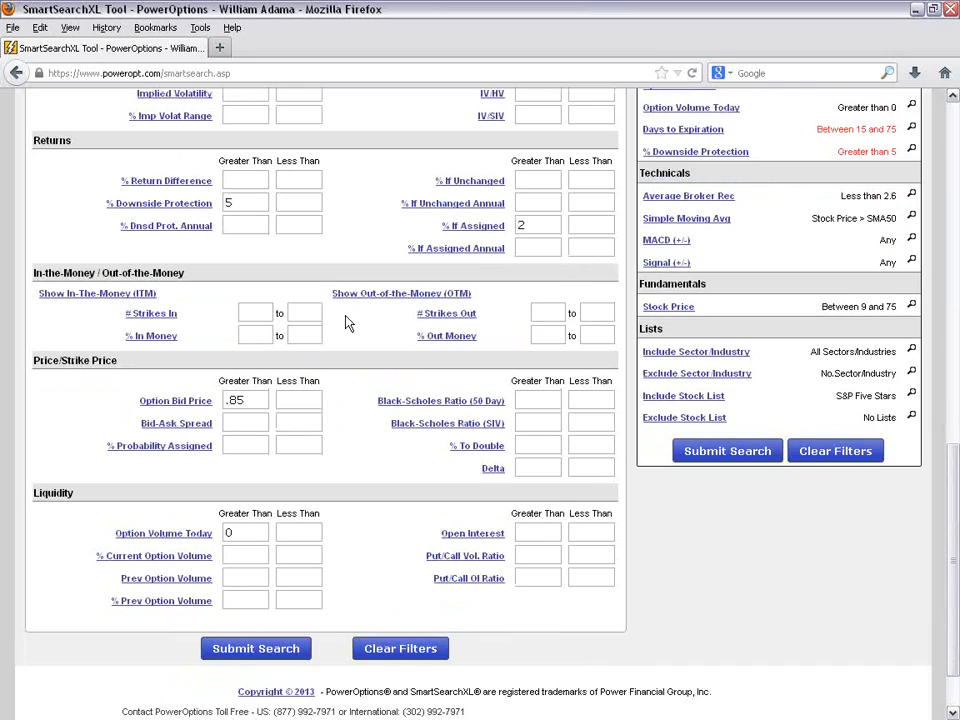
{"action": "left_click", "coordinate": [257, 336]}
{"action": "type", "text": "5"}
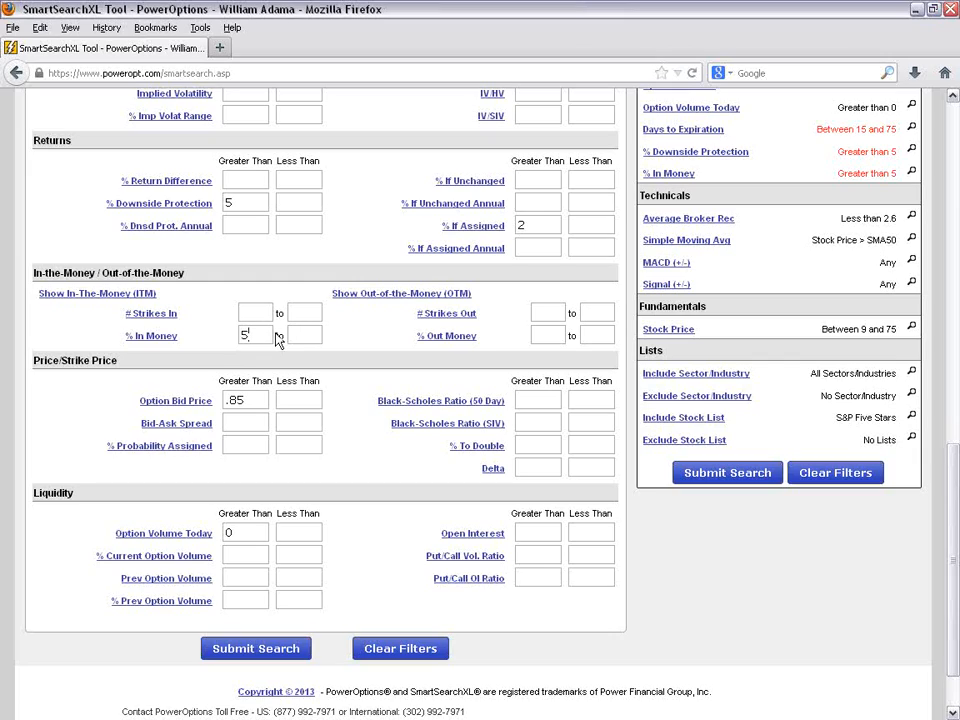
{"action": "key", "text": "BackSpace"}
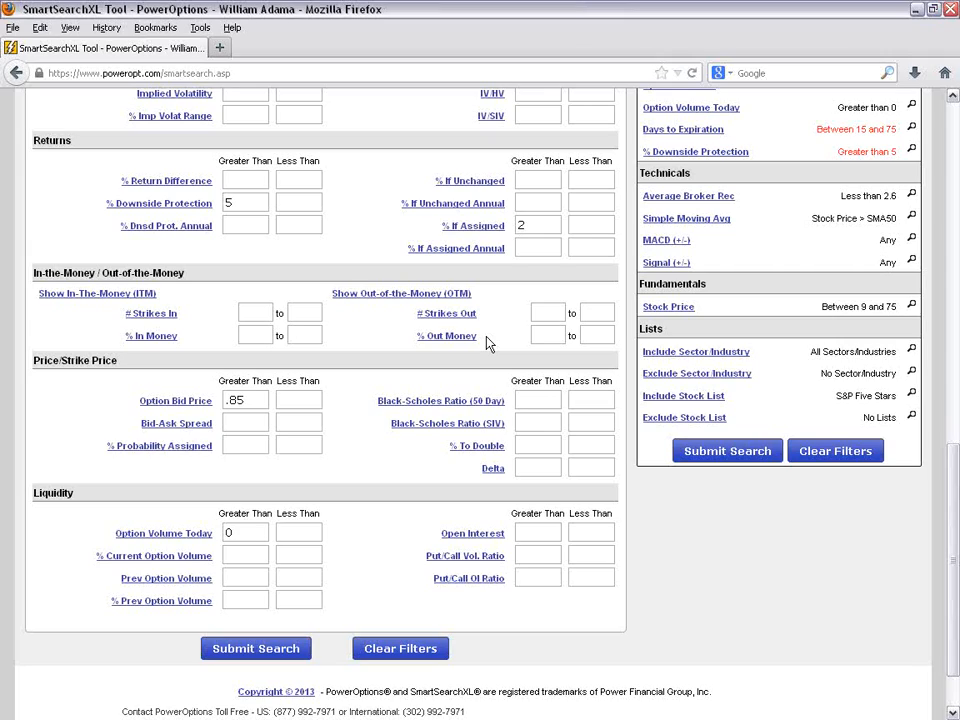
{"action": "left_click", "coordinate": [562, 335]}
{"action": "type", "text": "5"}
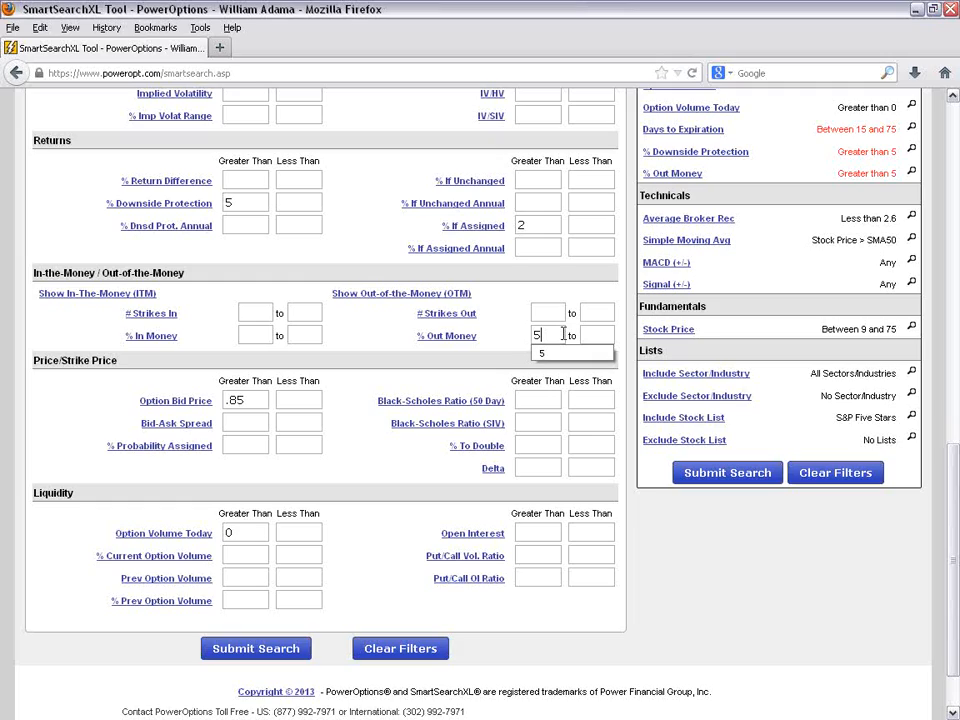
{"action": "key", "text": "BackSpace"}
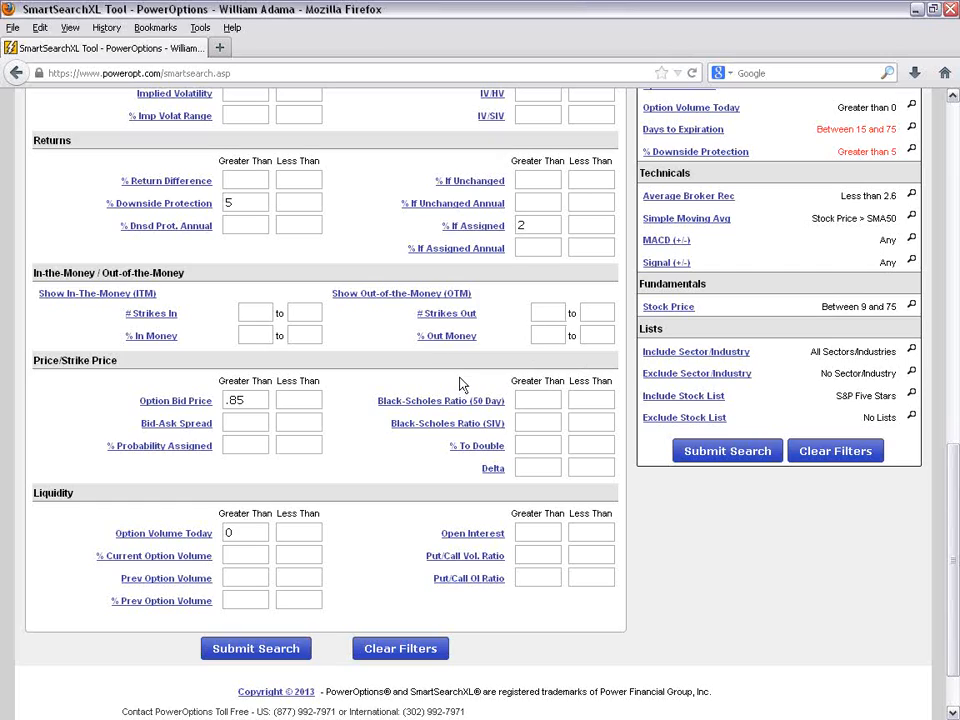
- Set the upper limits of both the % In Money and % Out Money filters to 3
{"action": "left_click", "coordinate": [305, 334]}
{"action": "type", "text": "3"}
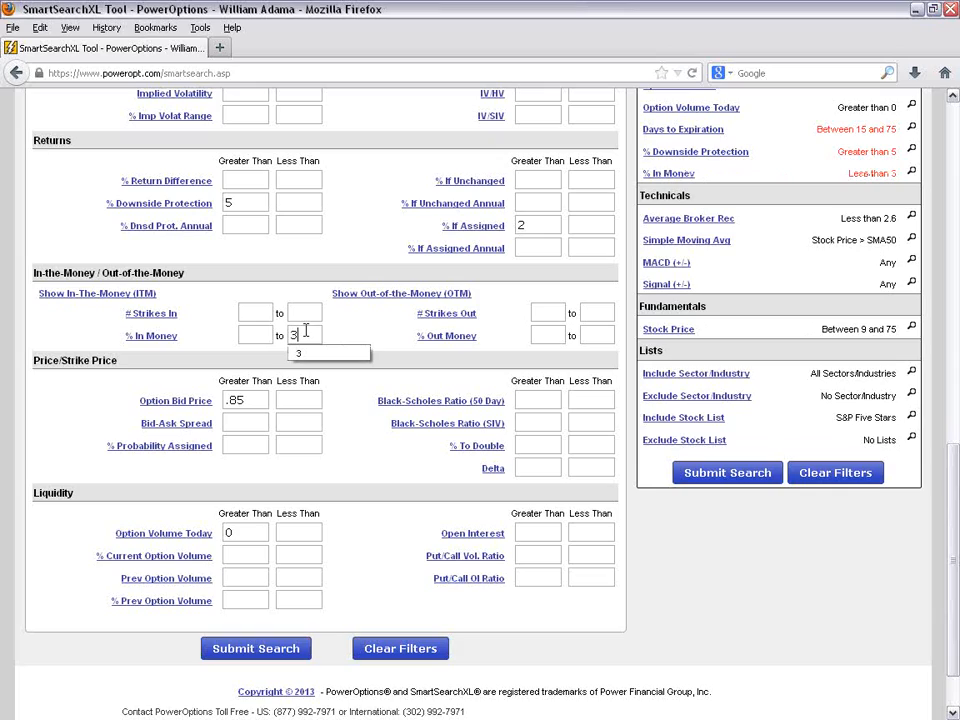
{"action": "left_click", "coordinate": [612, 334]}
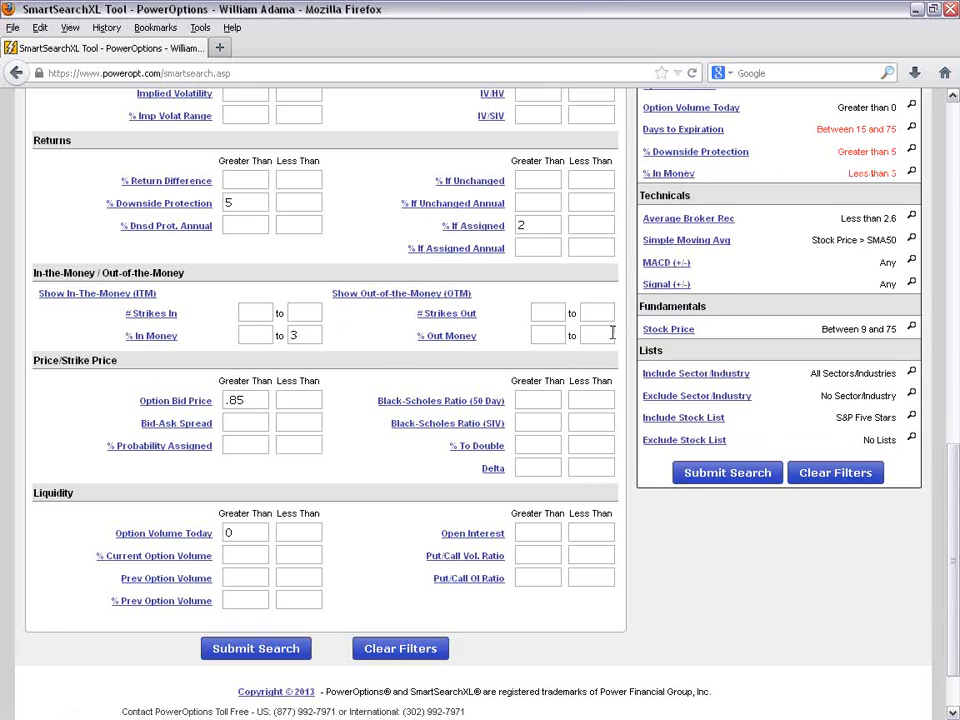
{"action": "type", "text": "3"}
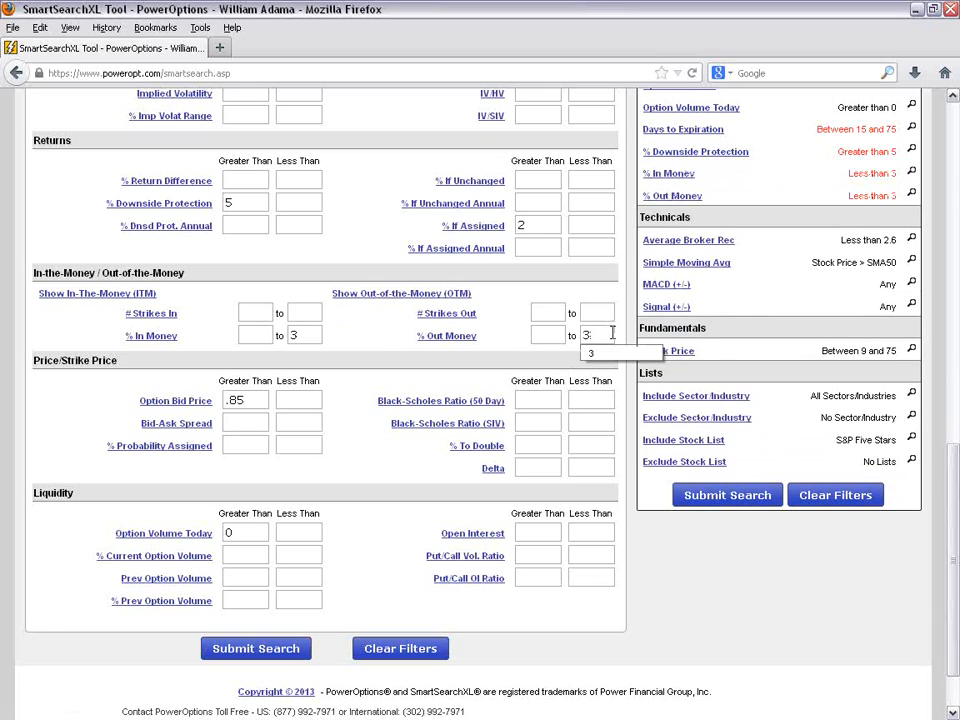
{"action": "left_click", "coordinate": [371, 459]}
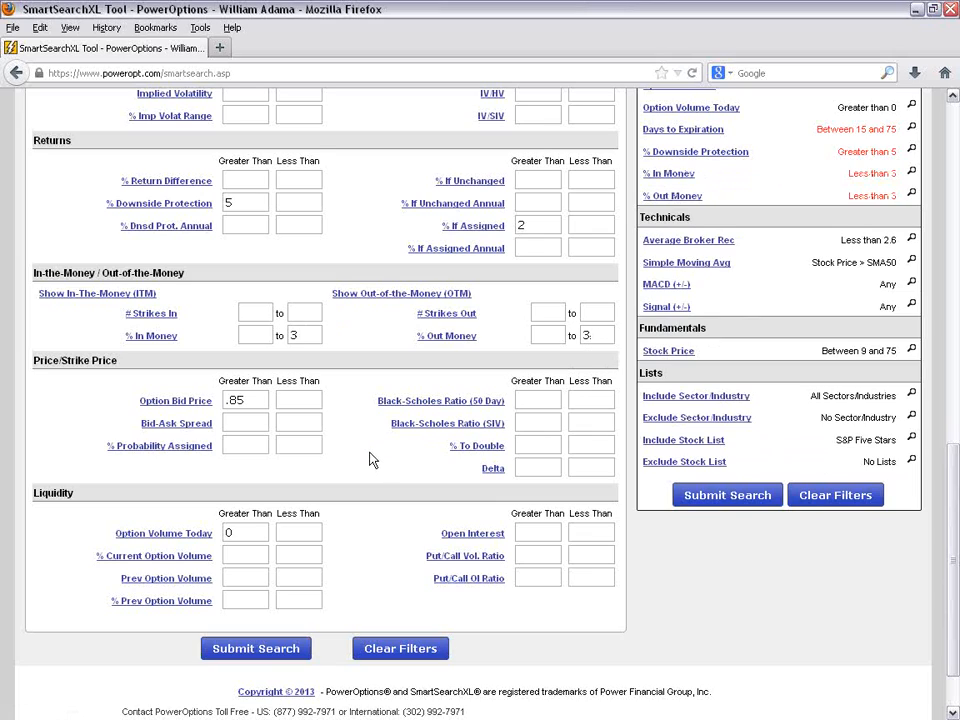
- Highlight the Price/Strike Price heading and the Option Bid Price value, and point out the Bid-Ask Spread filter
{"action": "scroll", "coordinate": [371, 459], "scroll_direction": "down", "scroll_amount": 2}
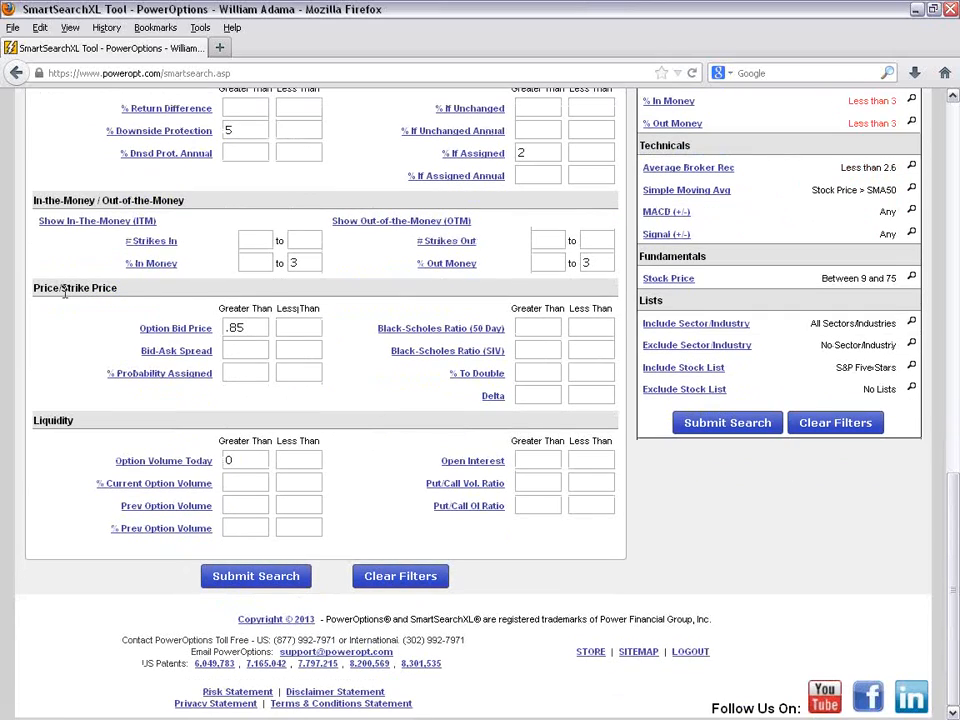
{"action": "left_click_drag", "start_coordinate": [37, 287], "coordinate": [143, 293]}
{"action": "left_click", "coordinate": [107, 317]}
{"action": "left_click_drag", "start_coordinate": [246, 328], "coordinate": [225, 329]}
{"action": "left_click", "coordinate": [329, 346]}
{"action": "left_click", "coordinate": [248, 351]}
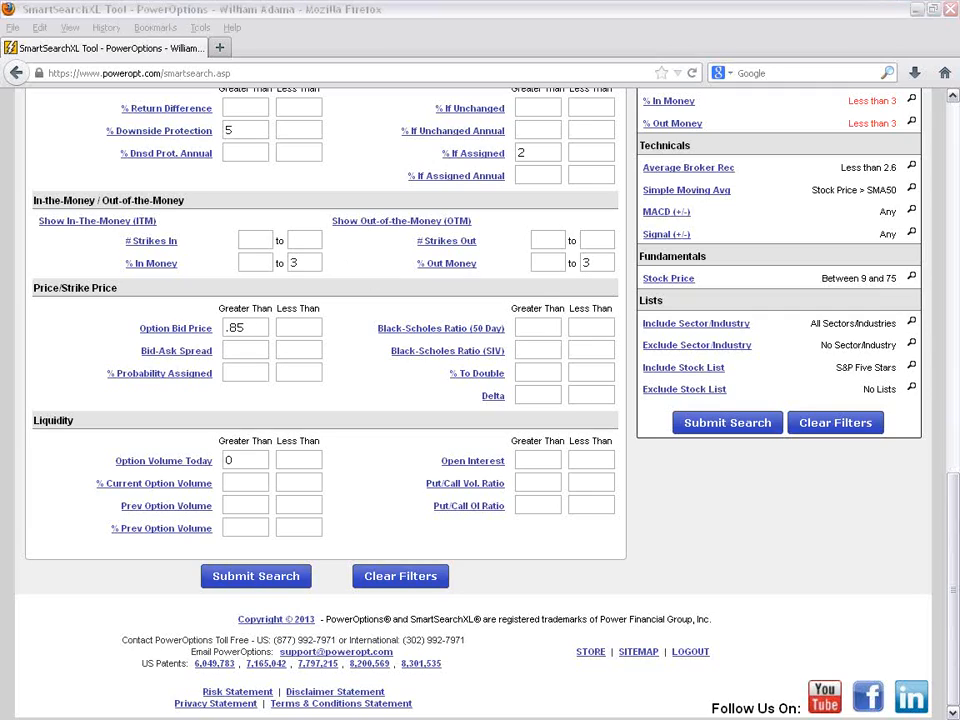
- Circle the Delta filter and set it to between .40 and .60
{"action": "mouse_move", "coordinate": [540, 380]}
{"action": "left_mouse_down"}
{"action": "mouse_move", "coordinate": [490, 380]}
{"action": "mouse_move", "coordinate": [565, 416]}
{"action": "mouse_move", "coordinate": [623, 393]}
{"action": "mouse_move", "coordinate": [525, 381]}
{"action": "left_mouse_up"}
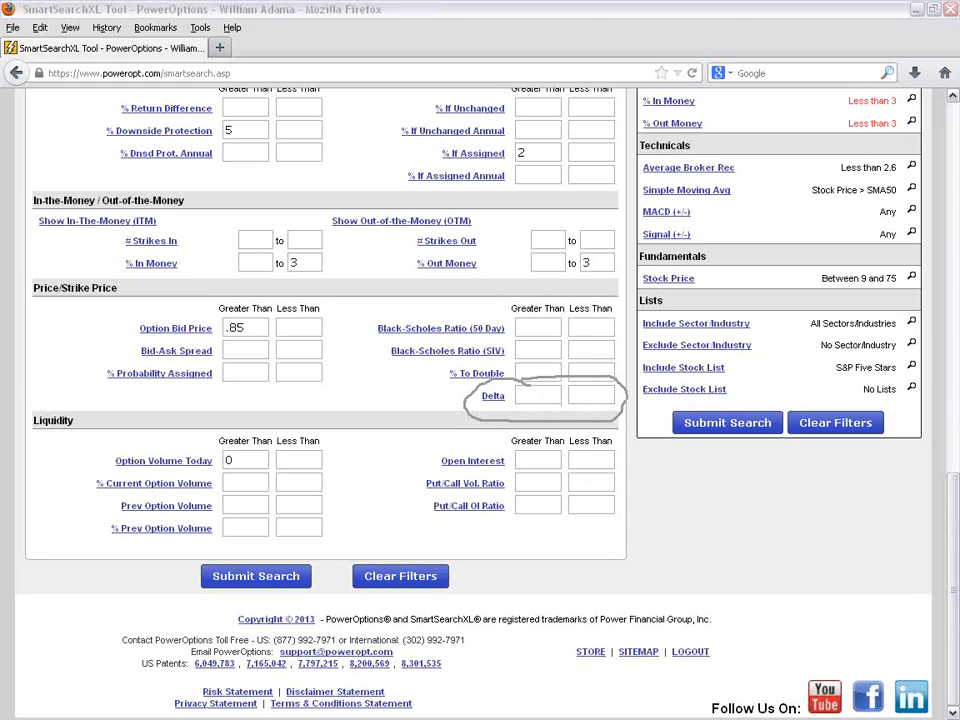
{"action": "left_click", "coordinate": [541, 395]}
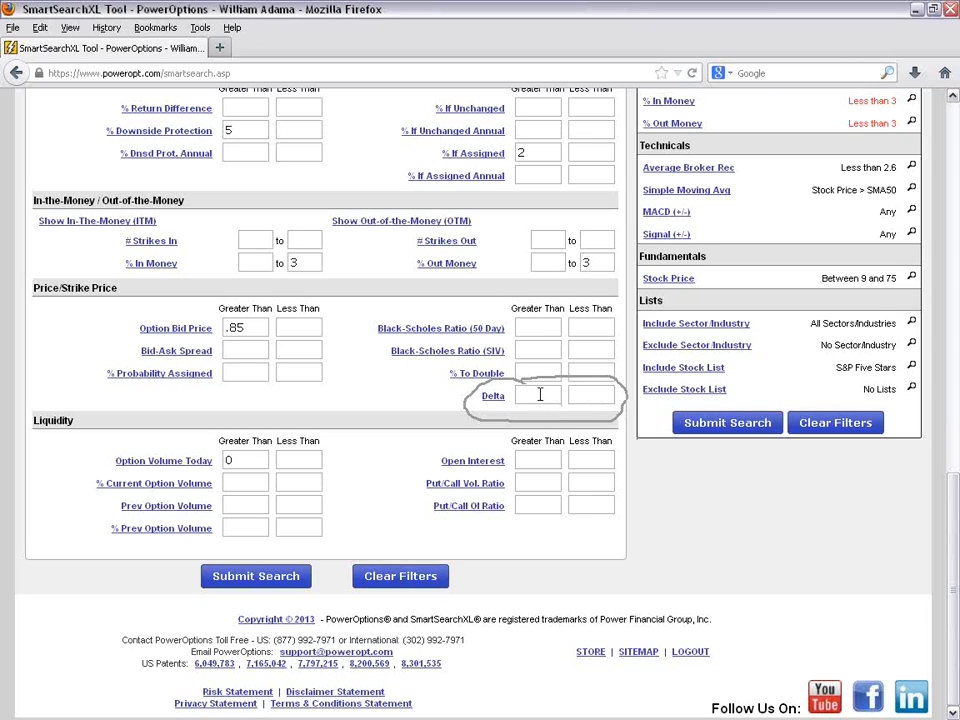
{"action": "type", "text": ".40"}
{"action": "left_click", "coordinate": [591, 394]}
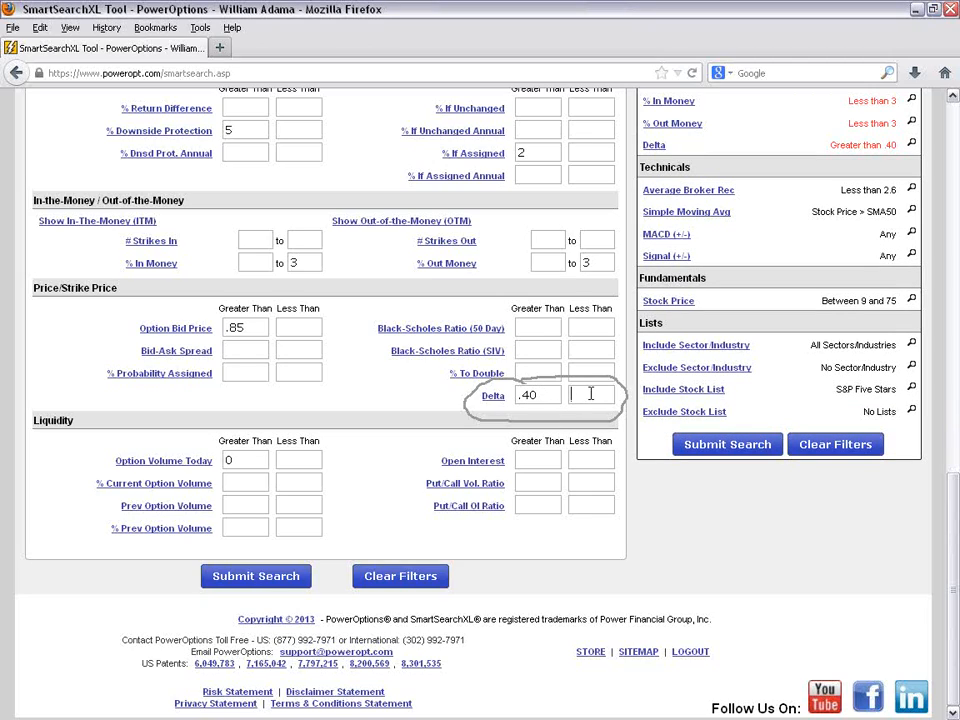
{"action": "type", "text": ".60"}
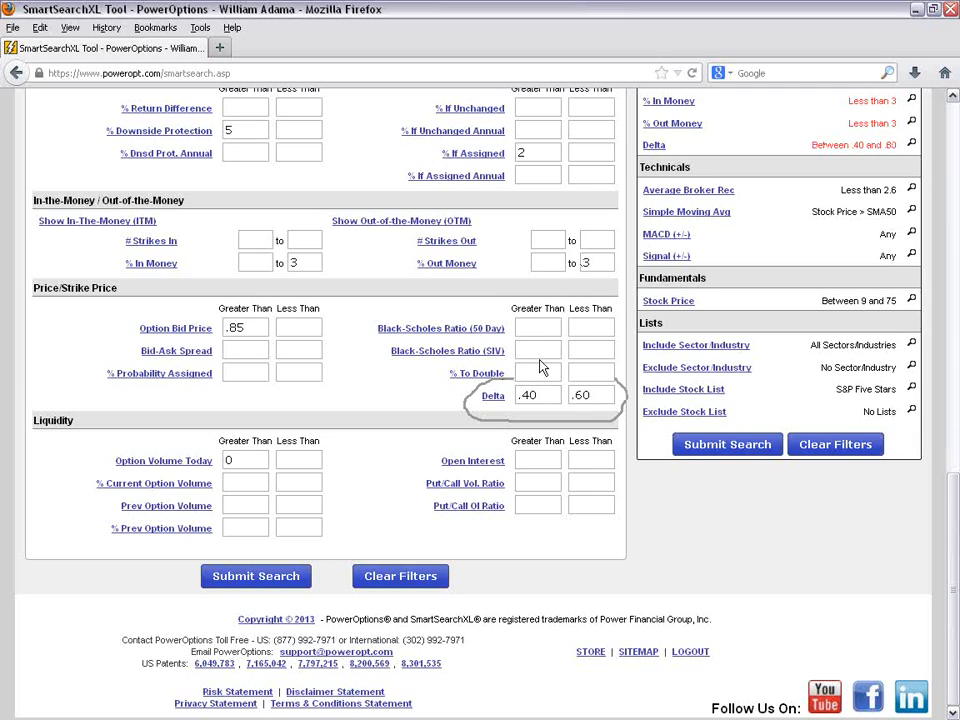
- Clear the Delta range and set its lower limit to .60
{"action": "left_click_drag", "start_coordinate": [589, 396], "coordinate": [497, 396]}
{"action": "key", "text": "BackSpace"}
{"action": "key", "text": "BackSpace"}
{"action": "type", "text": ".60"}
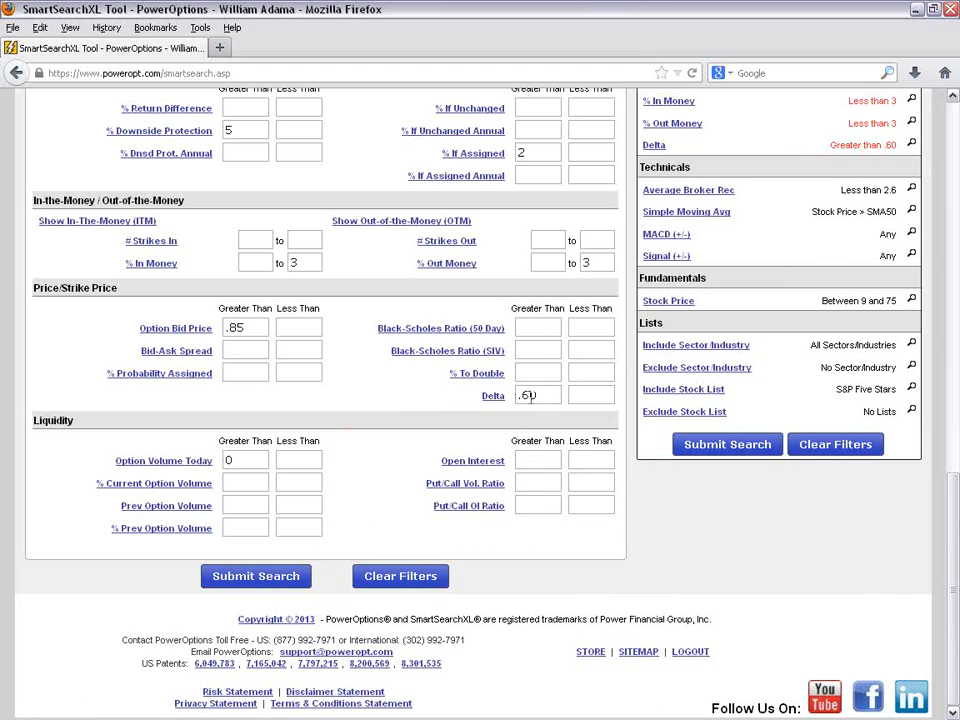
- Remove the lower limit of the Delta filter so both Delta limits are blank
{"action": "left_click_drag", "start_coordinate": [532, 396], "coordinate": [512, 397]}
{"action": "mouse_move", "coordinate": [505, 398]}
{"action": "key", "text": "BackSpace"}
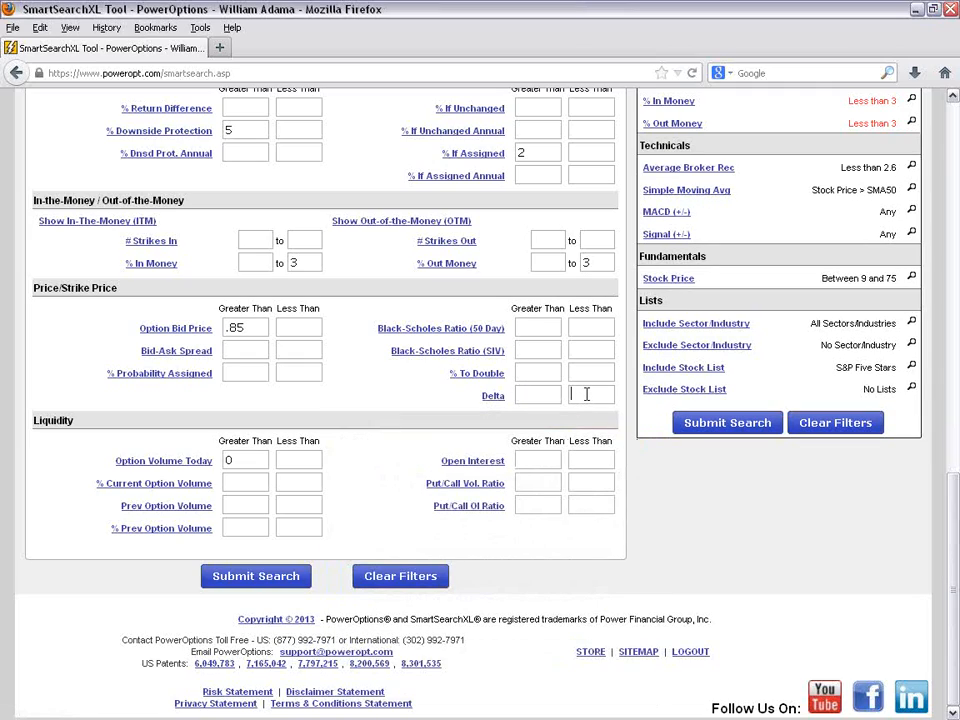
{"action": "left_click", "coordinate": [587, 394]}
{"action": "mouse_move", "coordinate": [470, 250]}
- Set the minimum Option Volume Today to 50 and the minimum Open Interest to 100 in the Liquidity filters
{"action": "left_click", "coordinate": [260, 459]}
{"action": "key", "text": "BackSpace"}
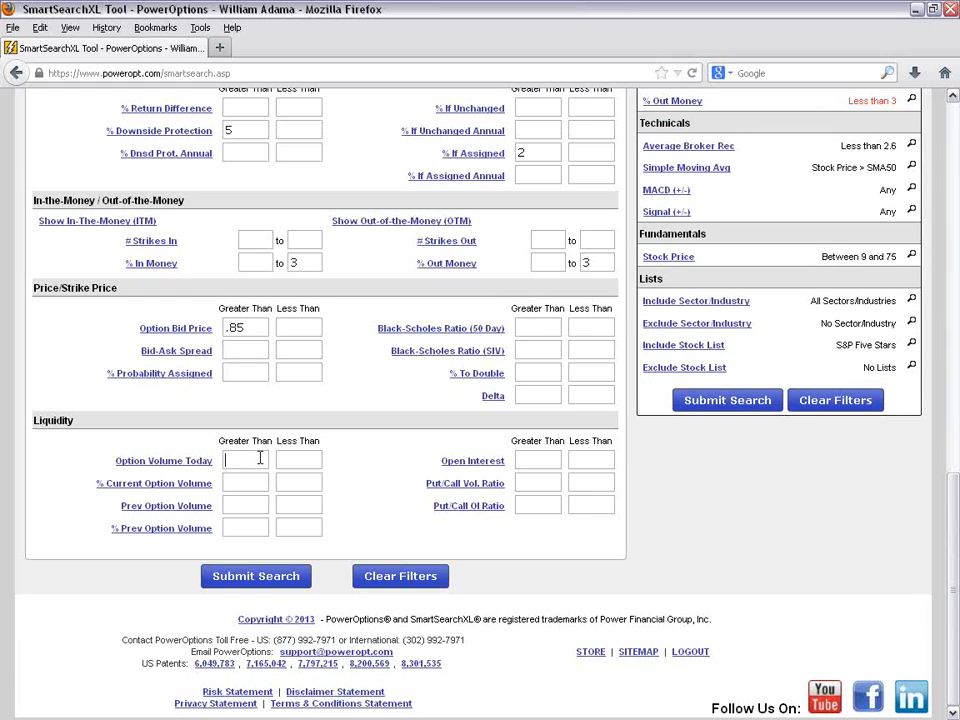
{"action": "type", "text": "50"}
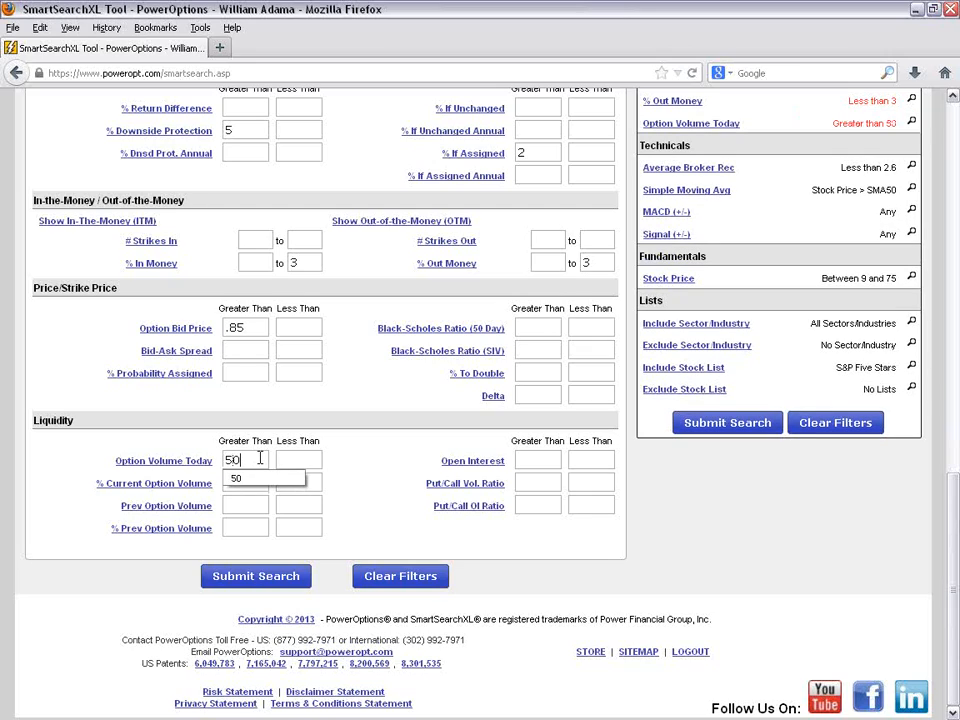
{"action": "left_click", "coordinate": [520, 460]}
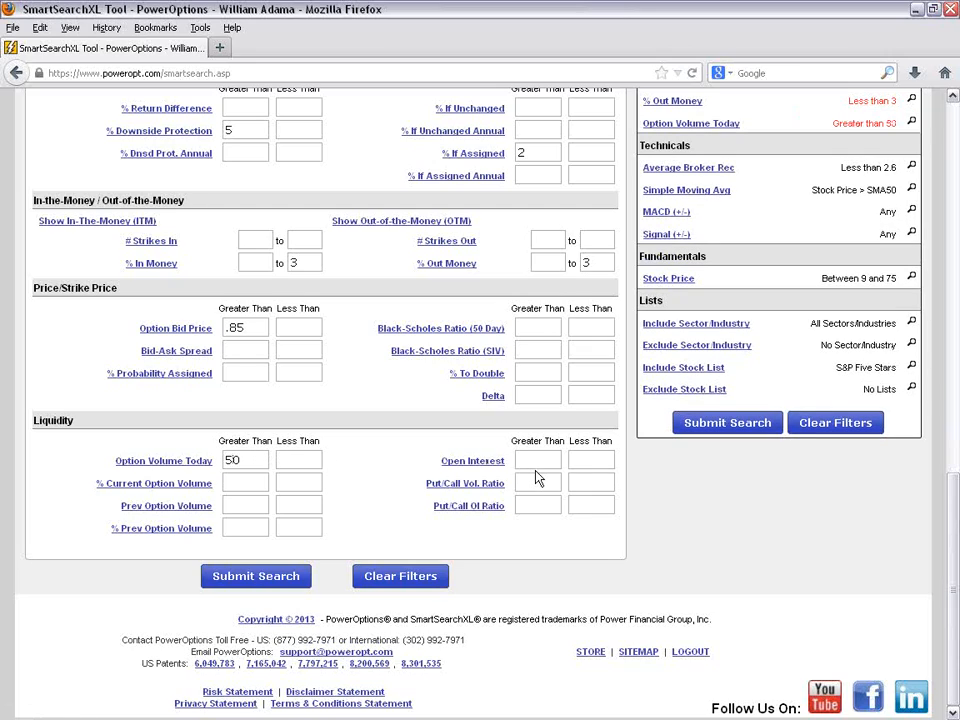
{"action": "type", "text": "100"}
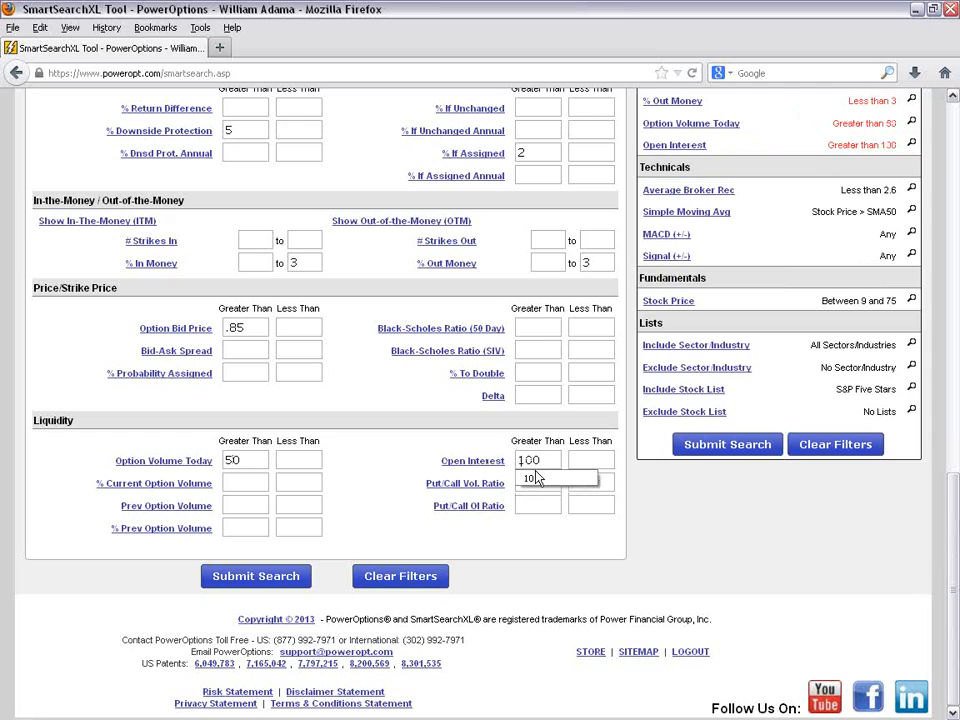
{"action": "left_click", "coordinate": [535, 478]}
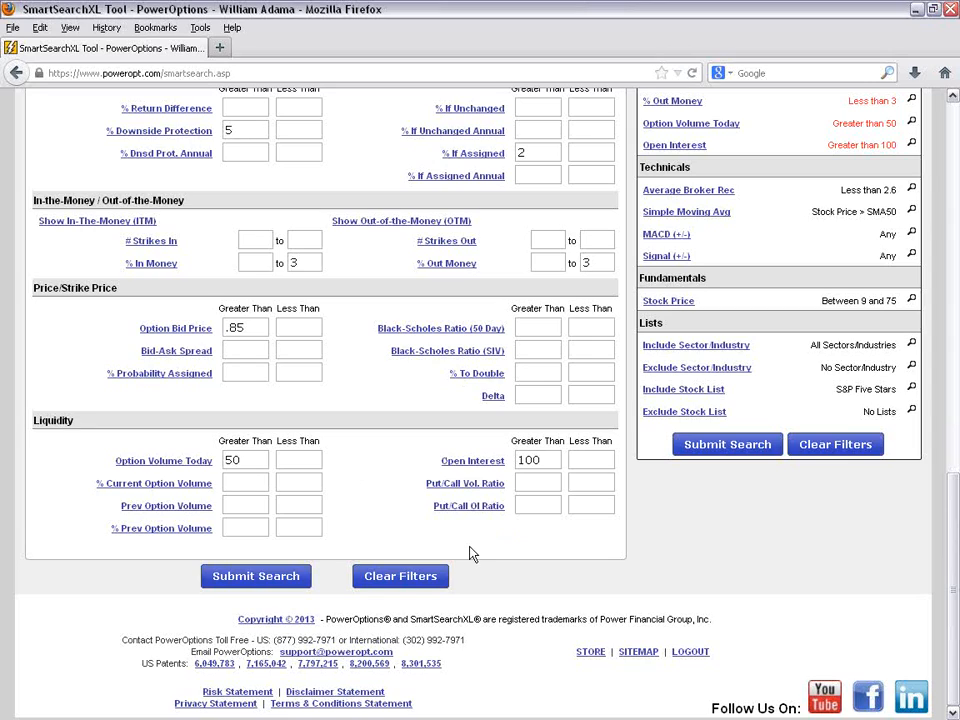
- Run the covered call search with the updated filters and review the results and the active filter list
{"action": "left_click", "coordinate": [251, 580]}
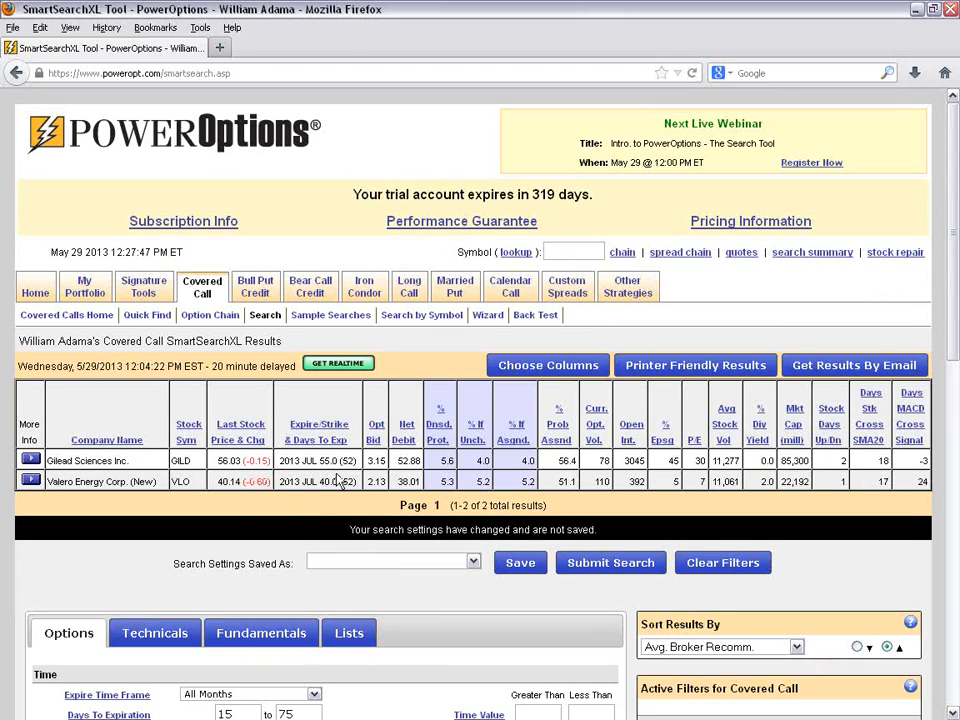
{"action": "scroll", "coordinate": [338, 482], "scroll_direction": "down", "scroll_amount": 2}
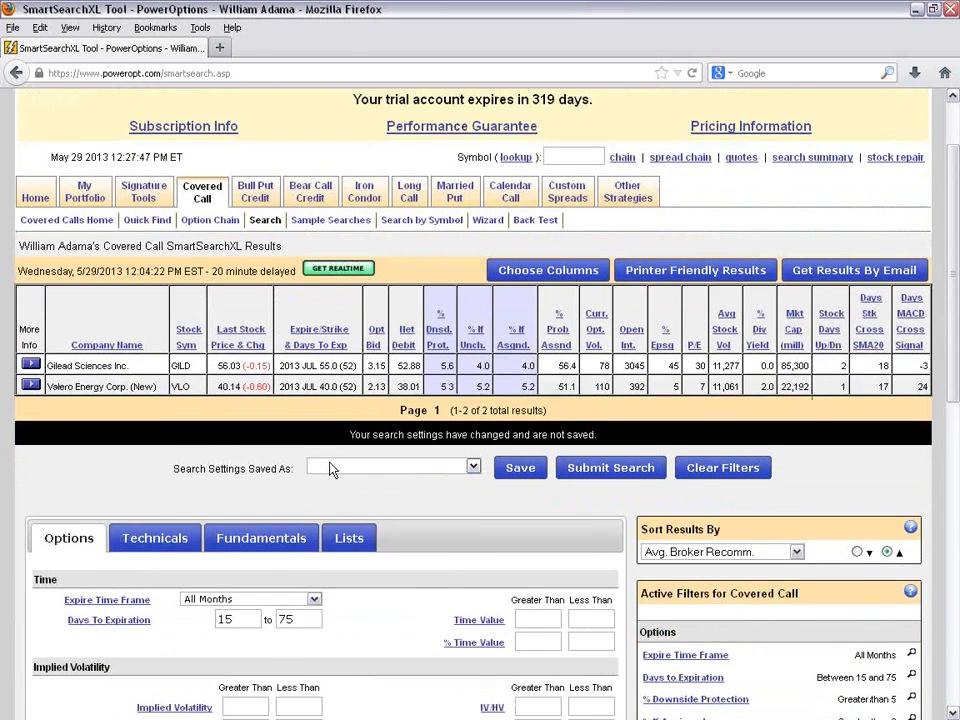
{"action": "scroll", "coordinate": [333, 470], "scroll_direction": "down", "scroll_amount": 2}
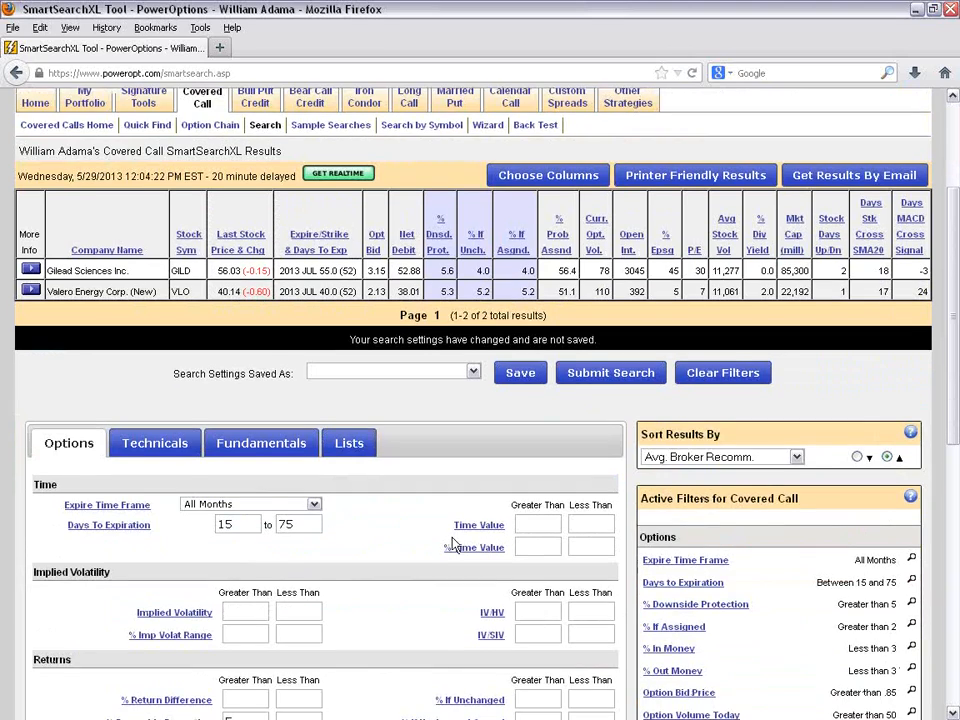
{"action": "scroll", "coordinate": [600, 575], "scroll_direction": "down", "scroll_amount": 2}
{"action": "scroll", "coordinate": [730, 600], "scroll_direction": "down", "scroll_amount": 4}
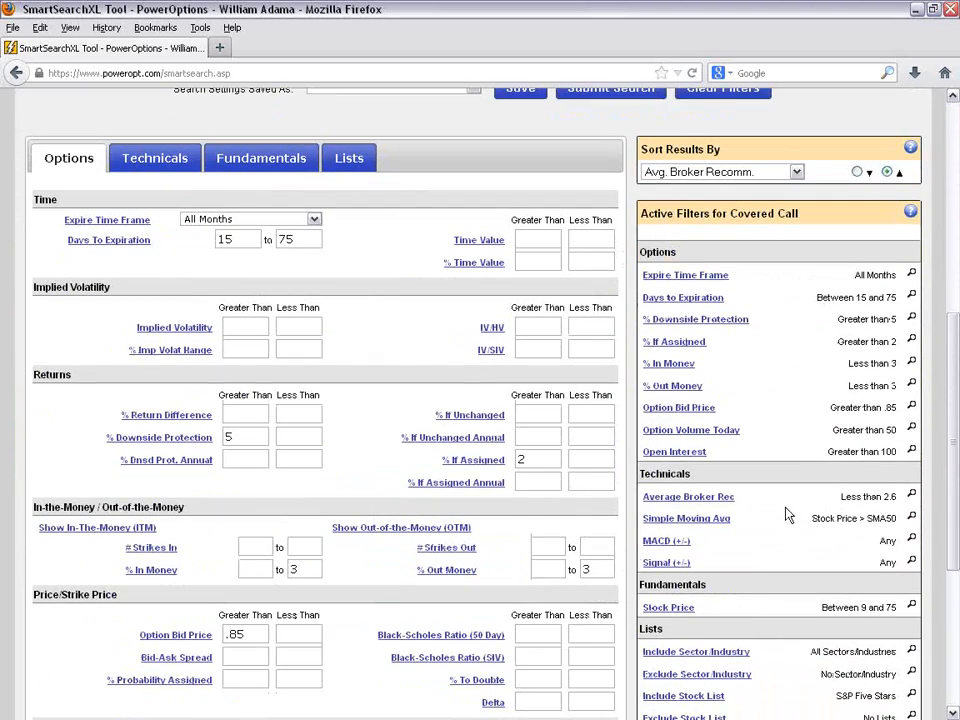
- Open the Technicals criteria and review the Average Broker Rec, RSI and Bollinger Bands filters
{"action": "left_click", "coordinate": [152, 165]}
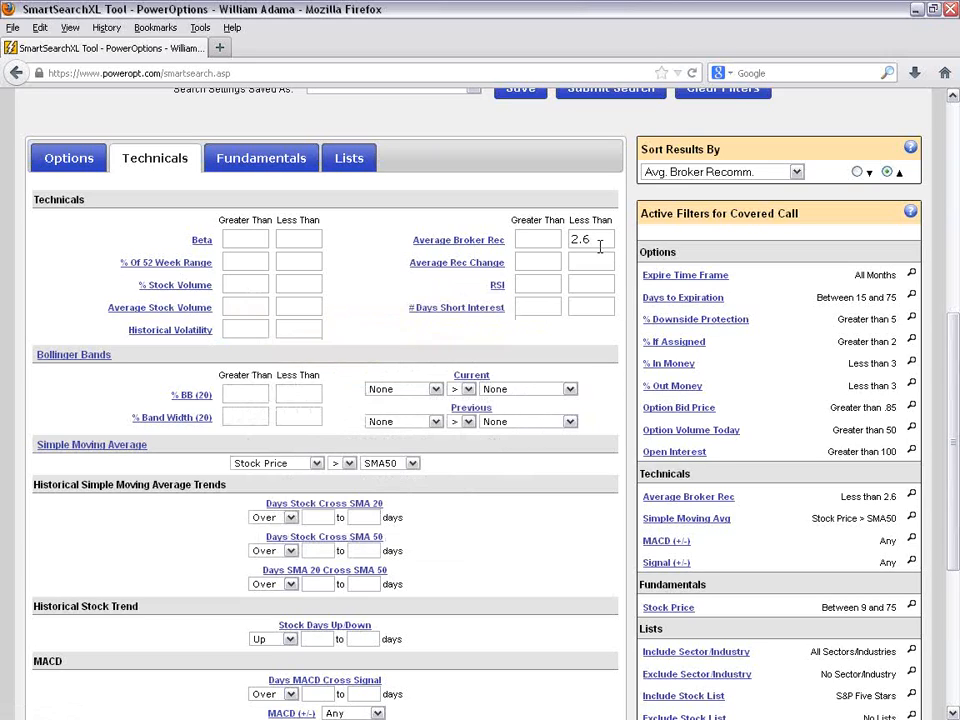
{"action": "left_click_drag", "start_coordinate": [598, 242], "coordinate": [558, 241]}
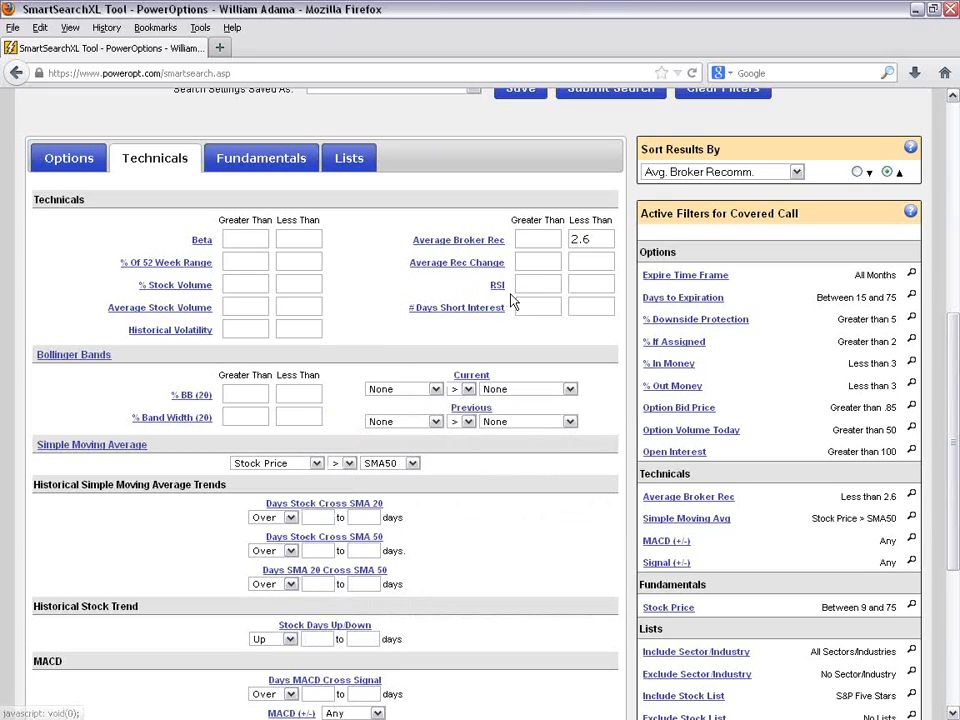
{"action": "mouse_move", "coordinate": [500, 297]}
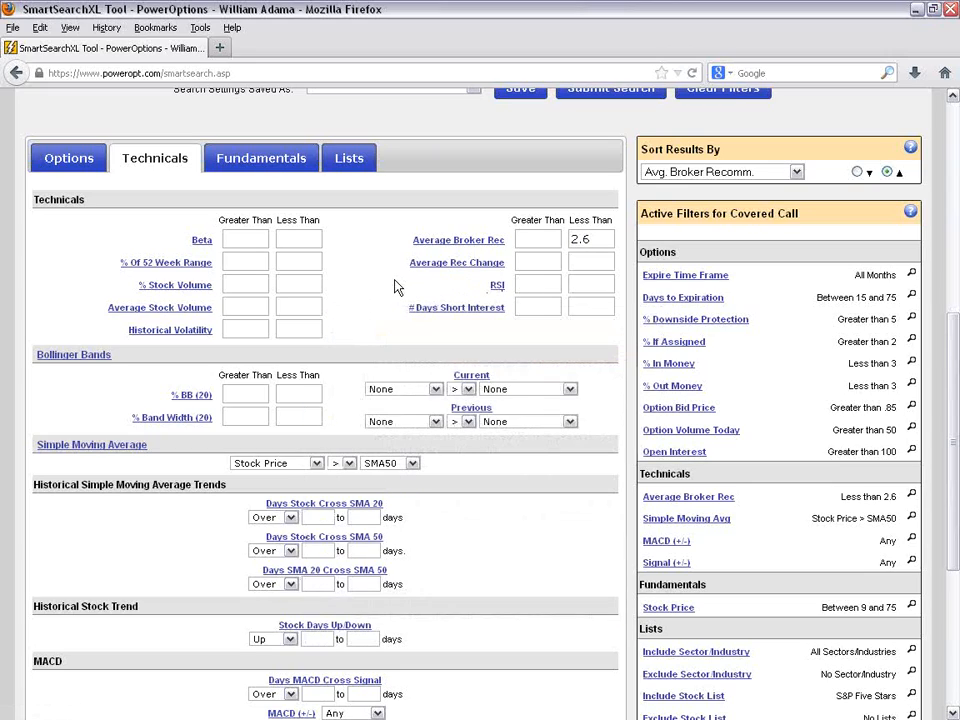
{"action": "scroll", "coordinate": [390, 288], "scroll_direction": "down", "scroll_amount": 1}
{"action": "scroll", "coordinate": [390, 288], "scroll_direction": "down", "scroll_amount": 2}
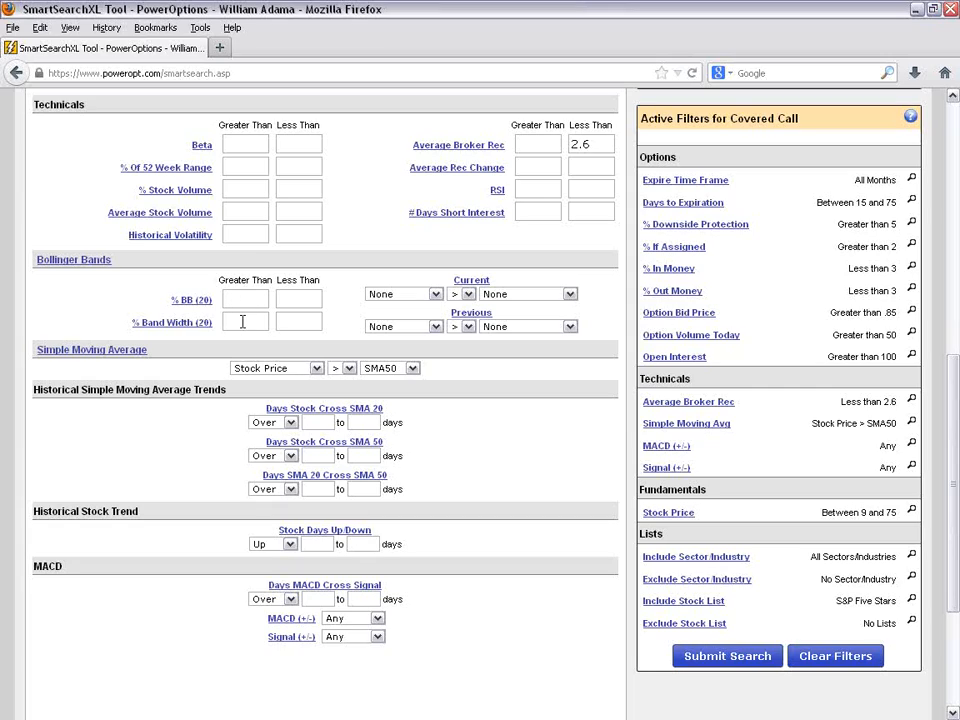
{"action": "left_click", "coordinate": [193, 303]}
- Review the choices for both sides of the Simple Moving Average comparison, keeping Stock Price > SMA50
{"action": "left_click", "coordinate": [316, 368]}
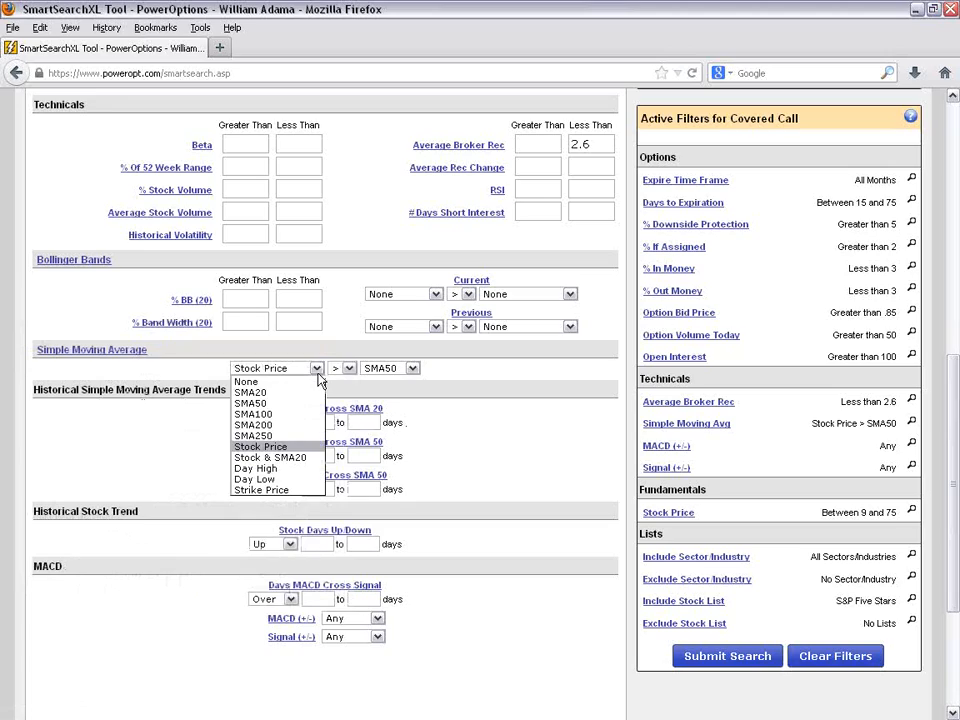
{"action": "left_click", "coordinate": [303, 447]}
{"action": "left_click", "coordinate": [412, 369]}
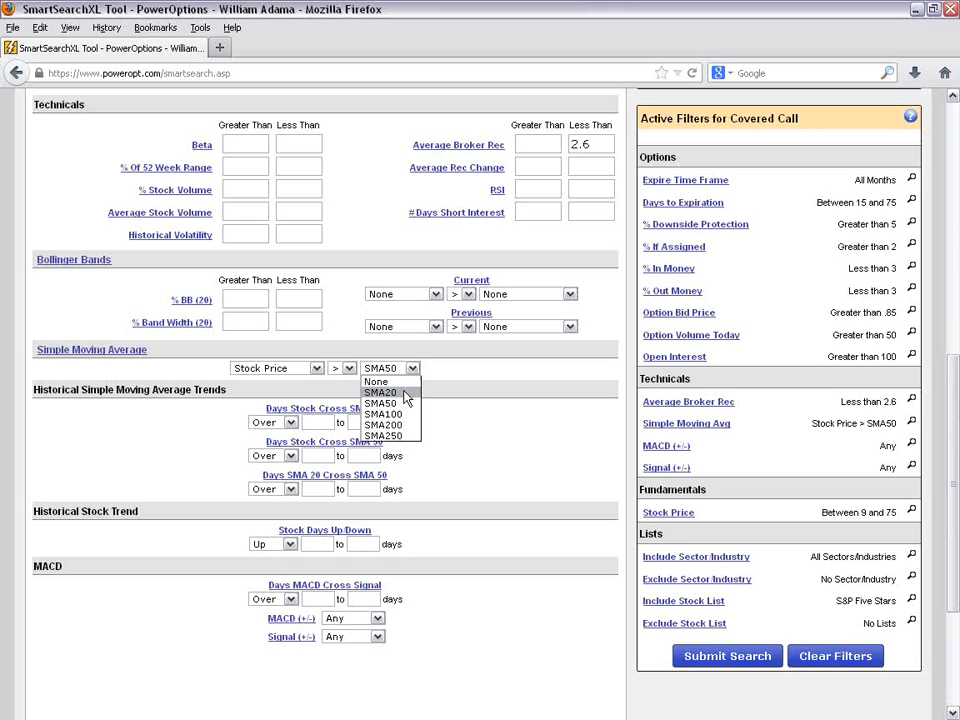
{"action": "left_click", "coordinate": [316, 368]}
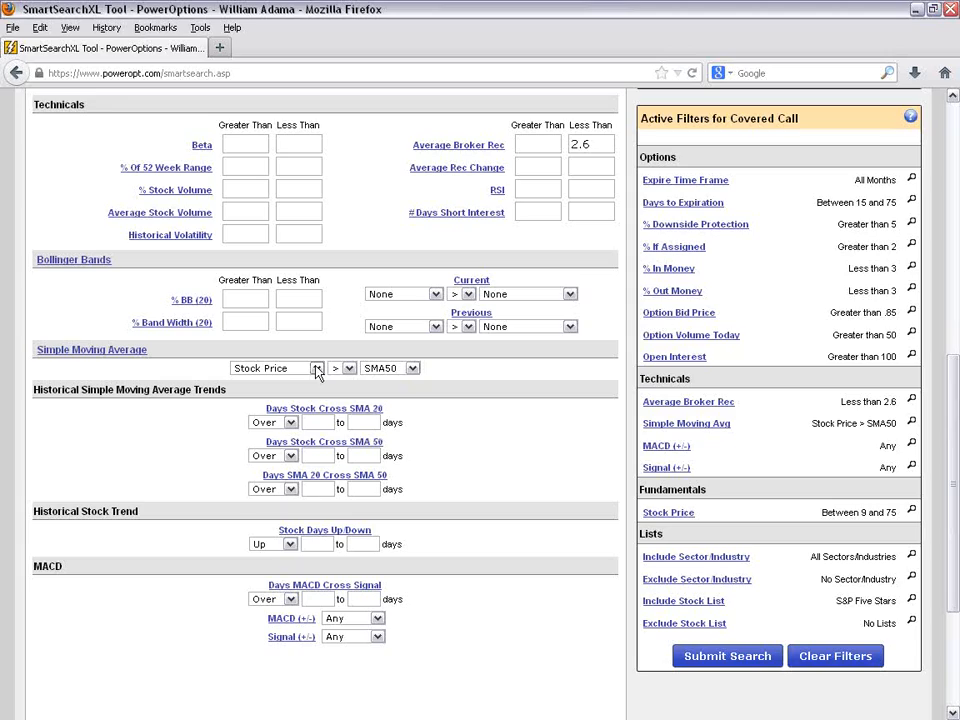
{"action": "left_click", "coordinate": [316, 368]}
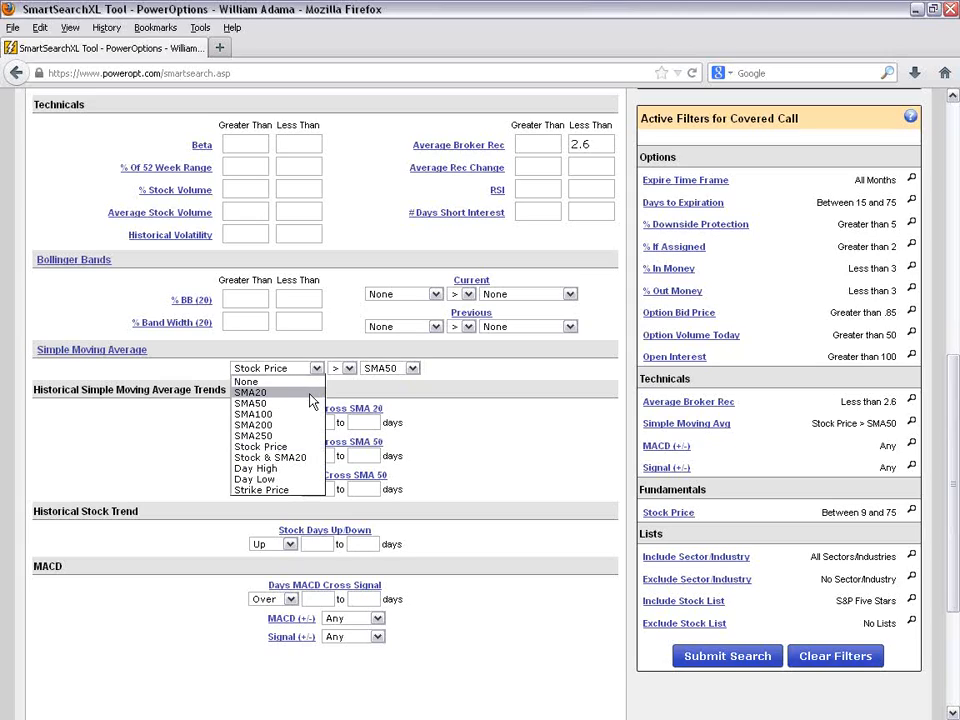
{"action": "left_click", "coordinate": [472, 476]}
- Highlight the Historical Simple Moving Average Trends heading and try minimums of 10 days over SMA 50 and 5 days over SMA 20
{"action": "scroll", "coordinate": [472, 476], "scroll_direction": "down", "scroll_amount": 2}
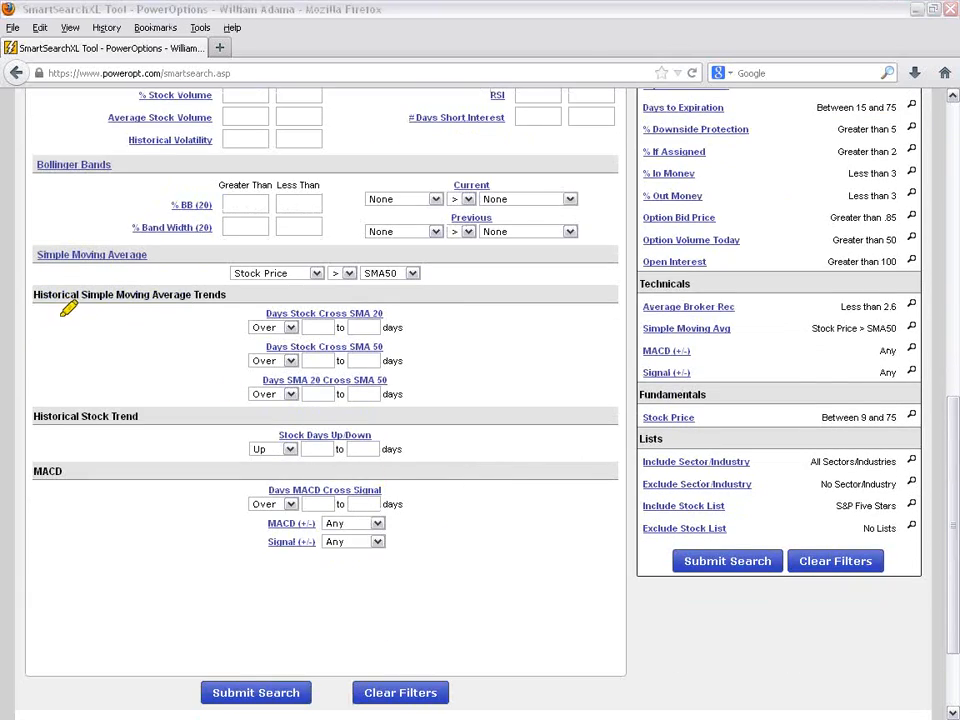
{"action": "left_click_drag", "start_coordinate": [33, 295], "coordinate": [236, 295]}
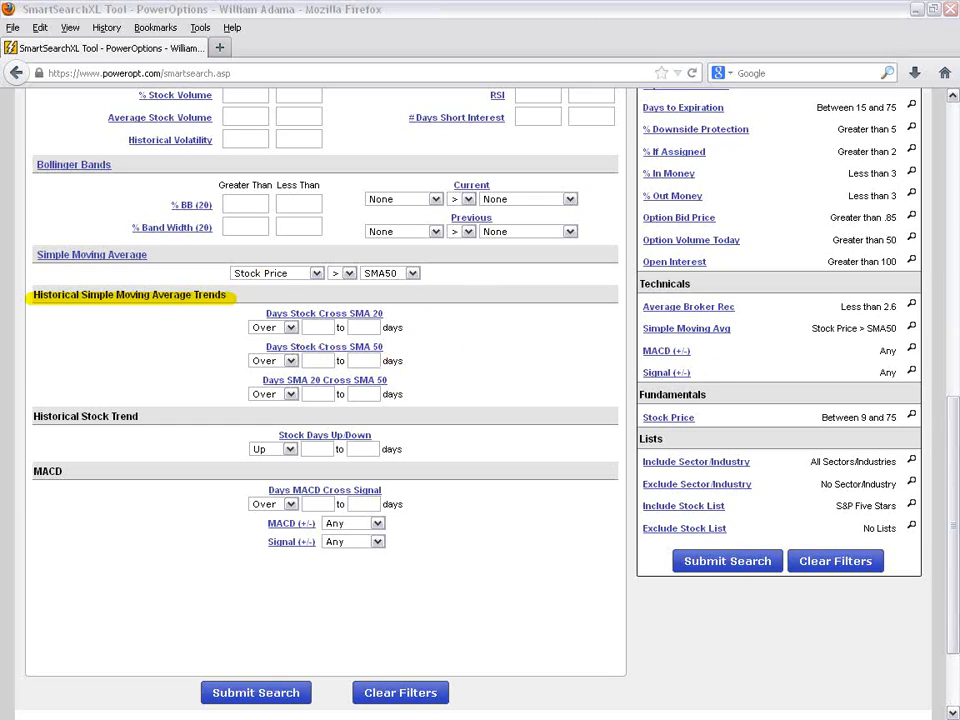
{"action": "left_click", "coordinate": [319, 361]}
{"action": "type", "text": "10"}
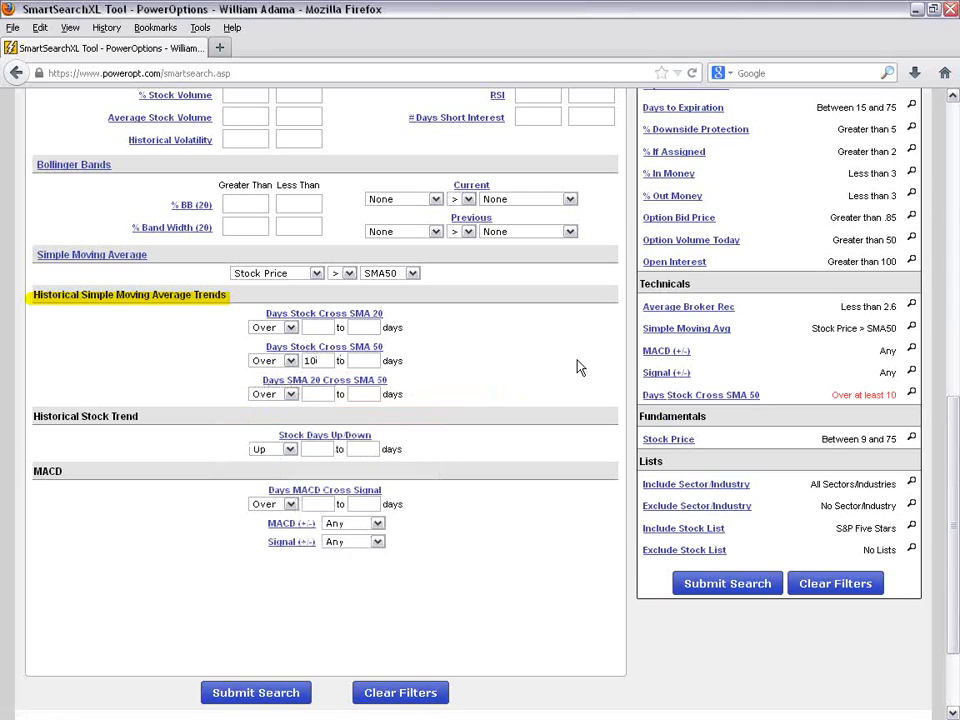
{"action": "mouse_move", "coordinate": [381, 355]}
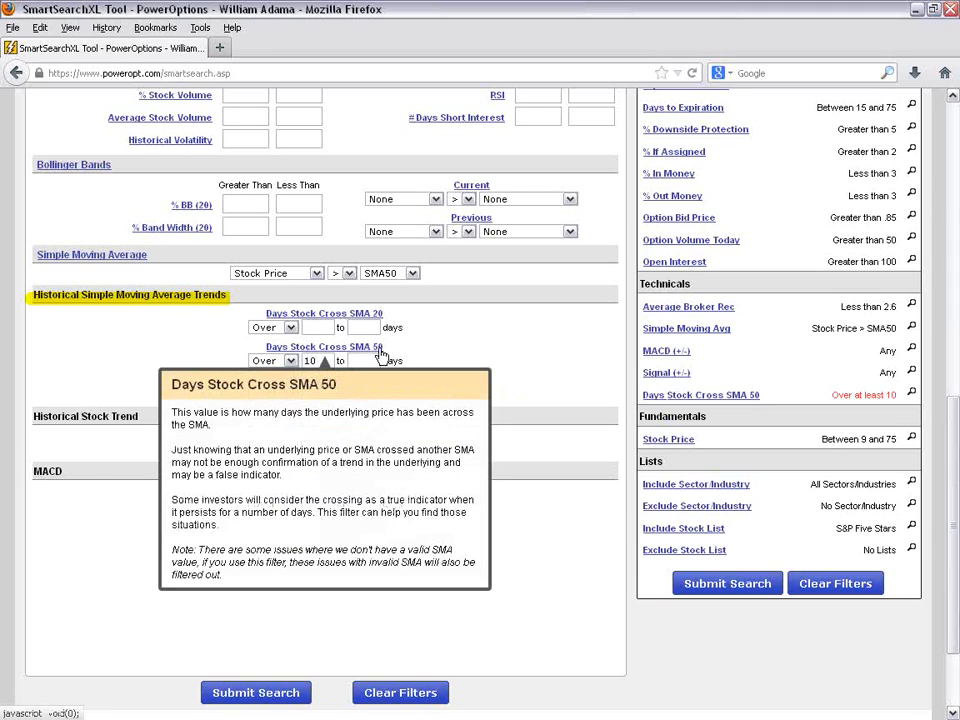
{"action": "type", "text": "5"}
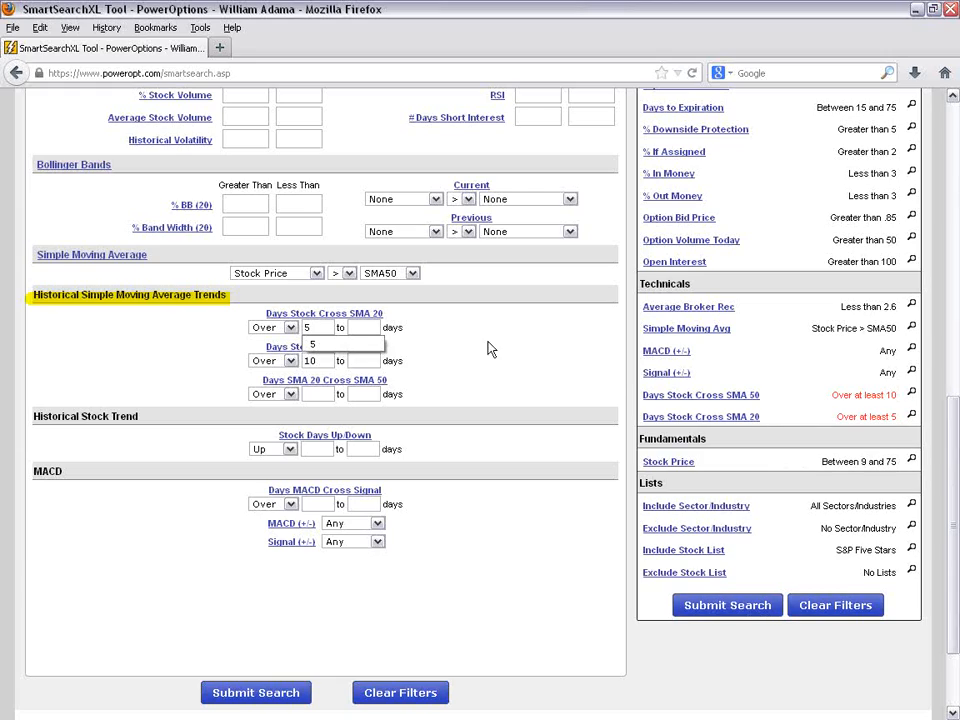
- Clear the SMA 20 and SMA 50 crossing minimums, then try and remove an upper limit of 2 days for Days Stock Cross SMA 50
{"action": "key", "text": "BackSpace"}
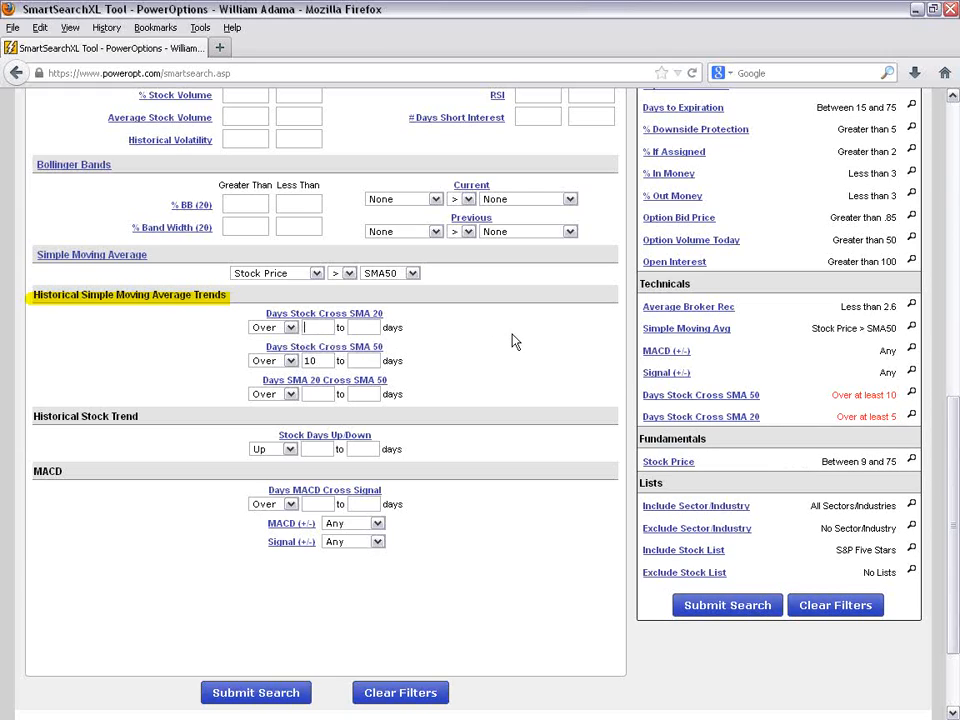
{"action": "key", "text": "BackSpace"}
{"action": "key", "text": "BackSpace"}
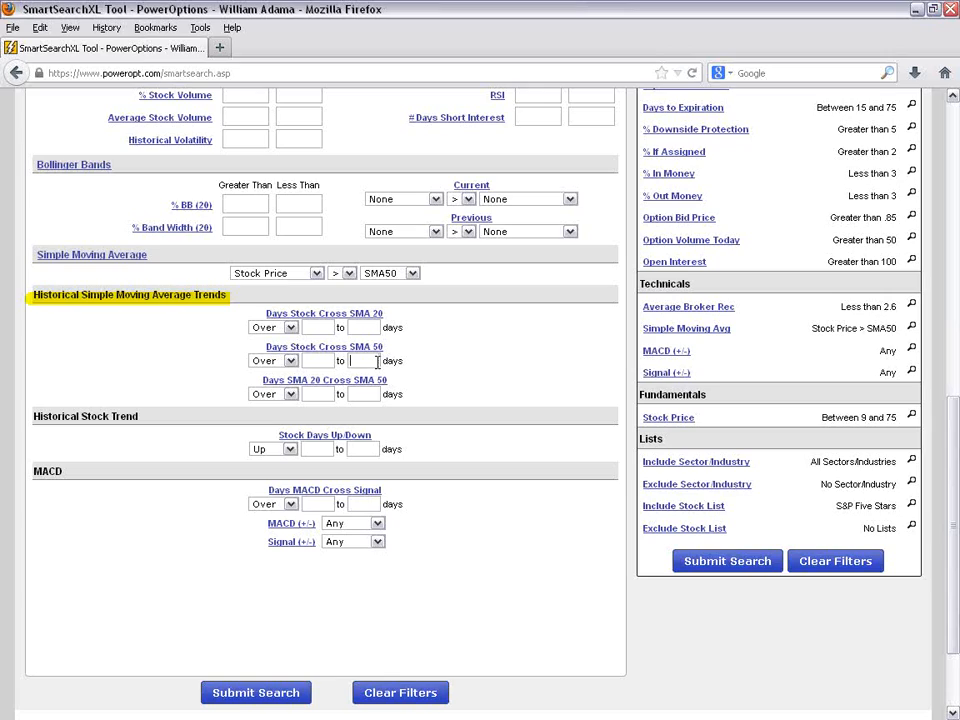
{"action": "type", "text": "2"}
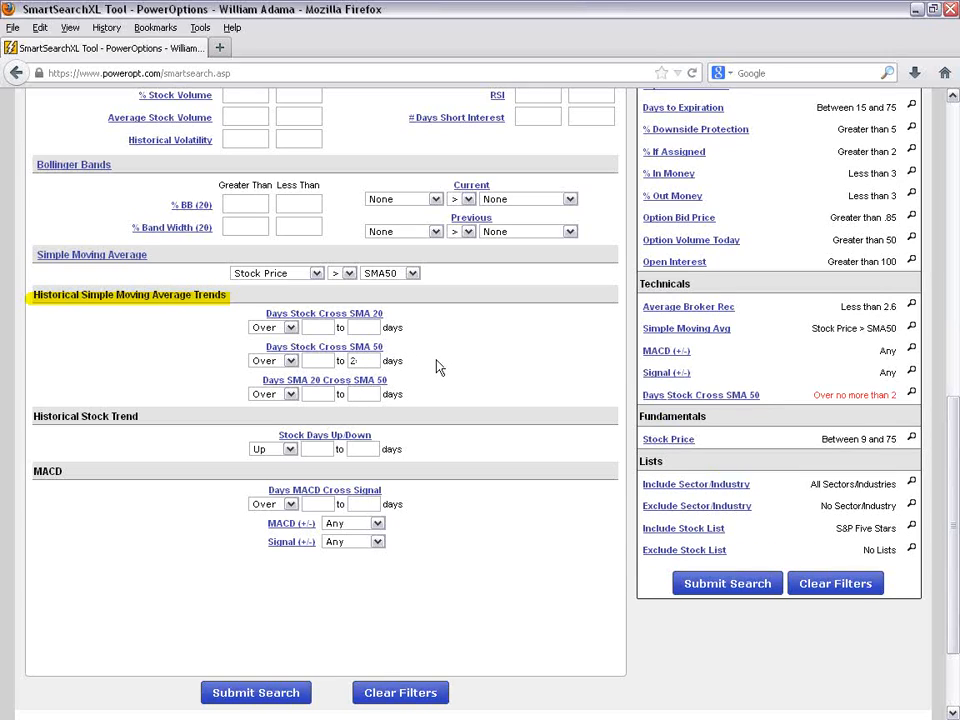
{"action": "key", "text": "BackSpace"}
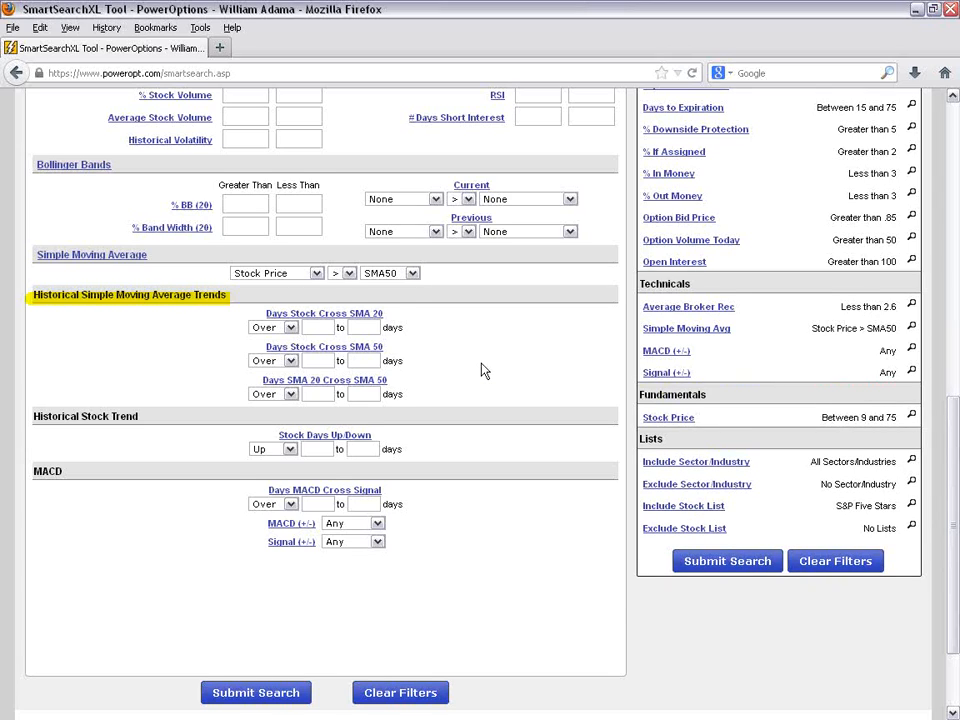
- Try an upper limit of 2 days for Days MACD Cross Signal, view the related MACD choices, and clear the limit
{"action": "scroll", "coordinate": [336, 382], "scroll_direction": "down", "scroll_amount": 2}
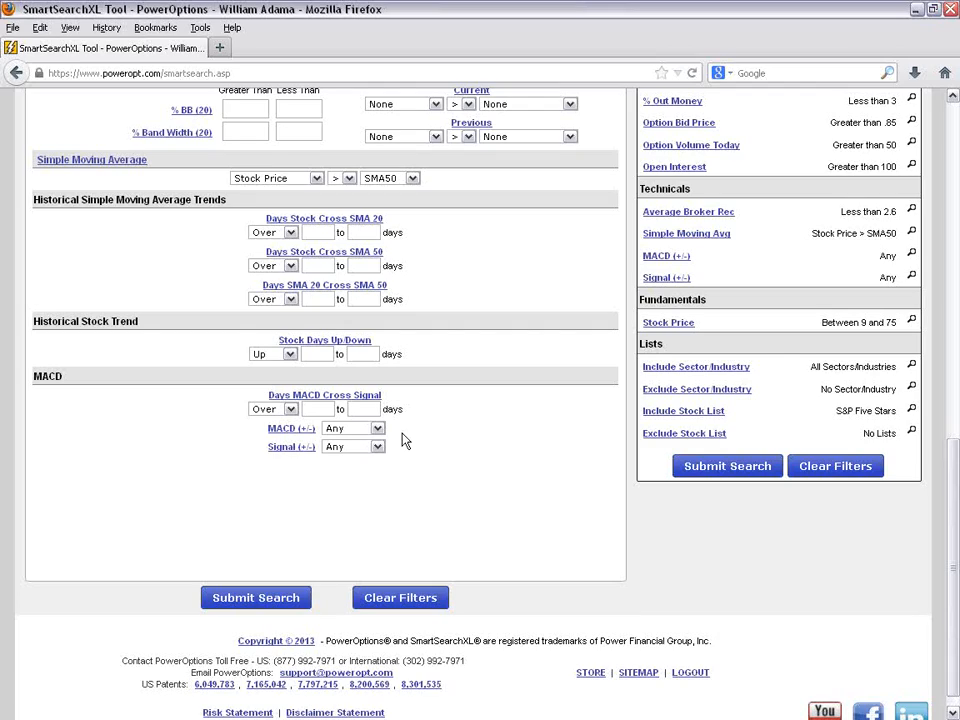
{"action": "left_click", "coordinate": [306, 409]}
{"action": "left_click", "coordinate": [366, 407]}
{"action": "type", "text": "2"}
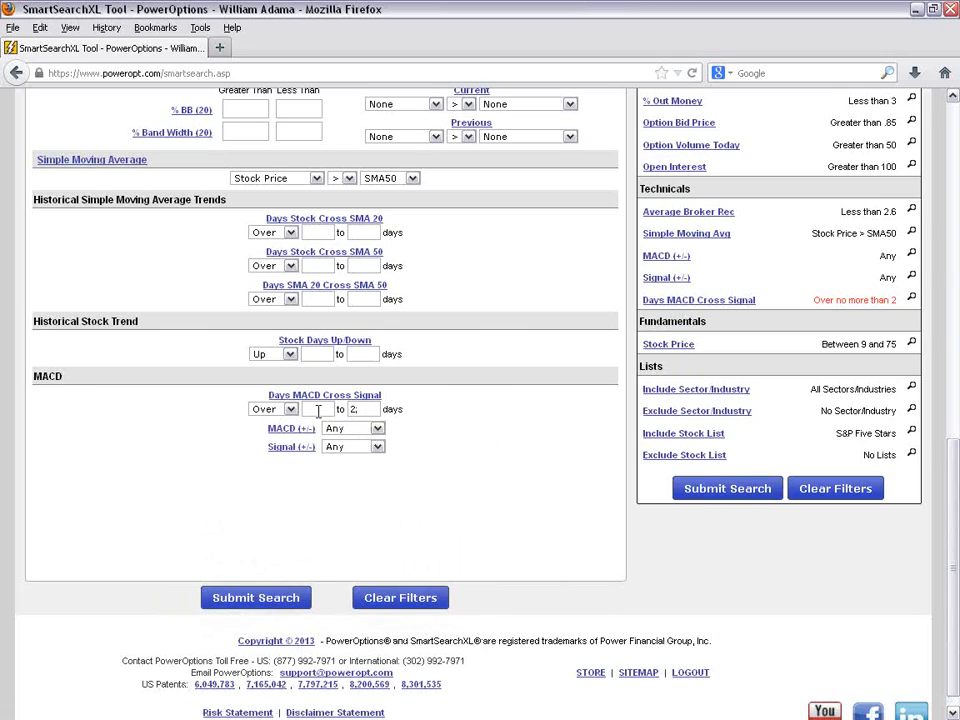
{"action": "left_click", "coordinate": [288, 410]}
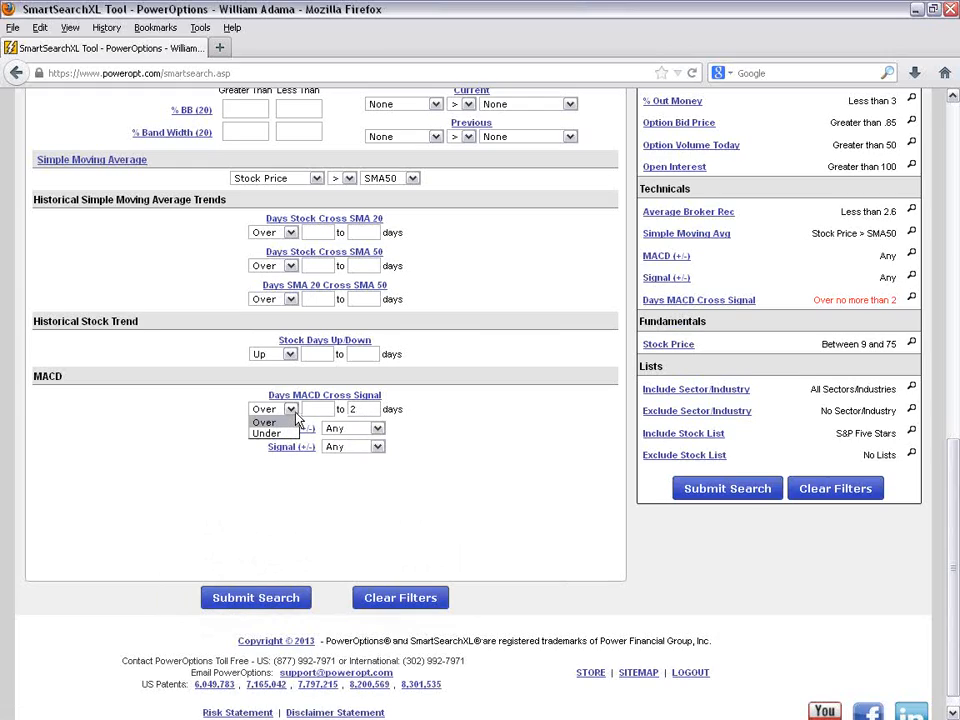
{"action": "left_click", "coordinate": [449, 439]}
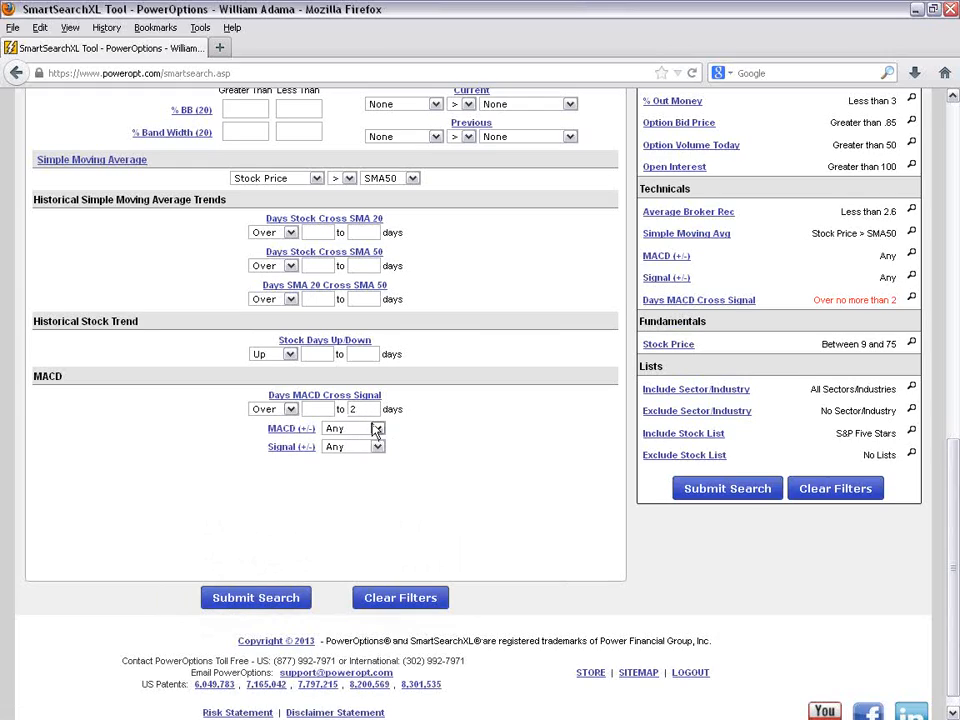
{"action": "left_click", "coordinate": [377, 429]}
{"action": "left_click", "coordinate": [429, 424]}
{"action": "left_click", "coordinate": [366, 409]}
{"action": "key", "text": "BackSpace"}
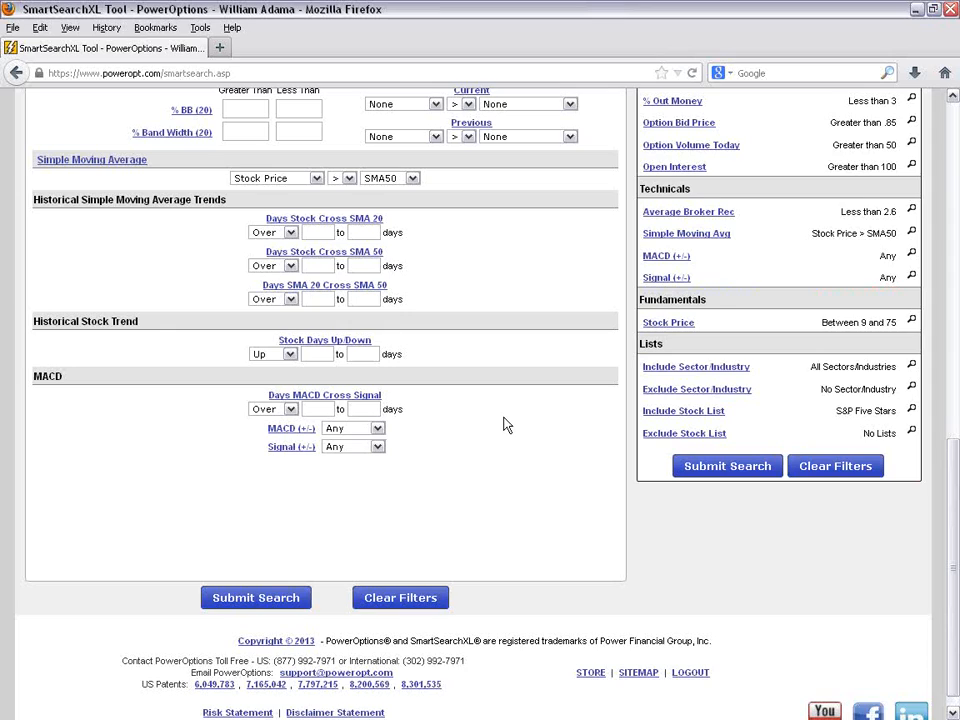
- Open the Fundamentals criteria of the covered call search
{"action": "scroll", "coordinate": [506, 422], "scroll_direction": "up", "scroll_amount": 5}
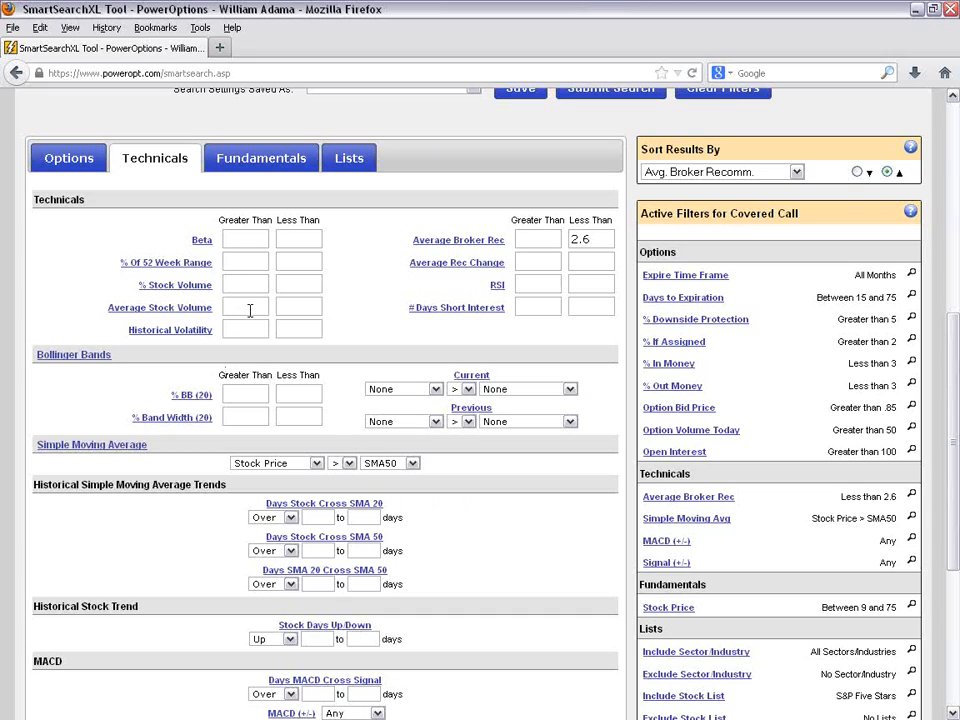
{"action": "left_click", "coordinate": [262, 168]}
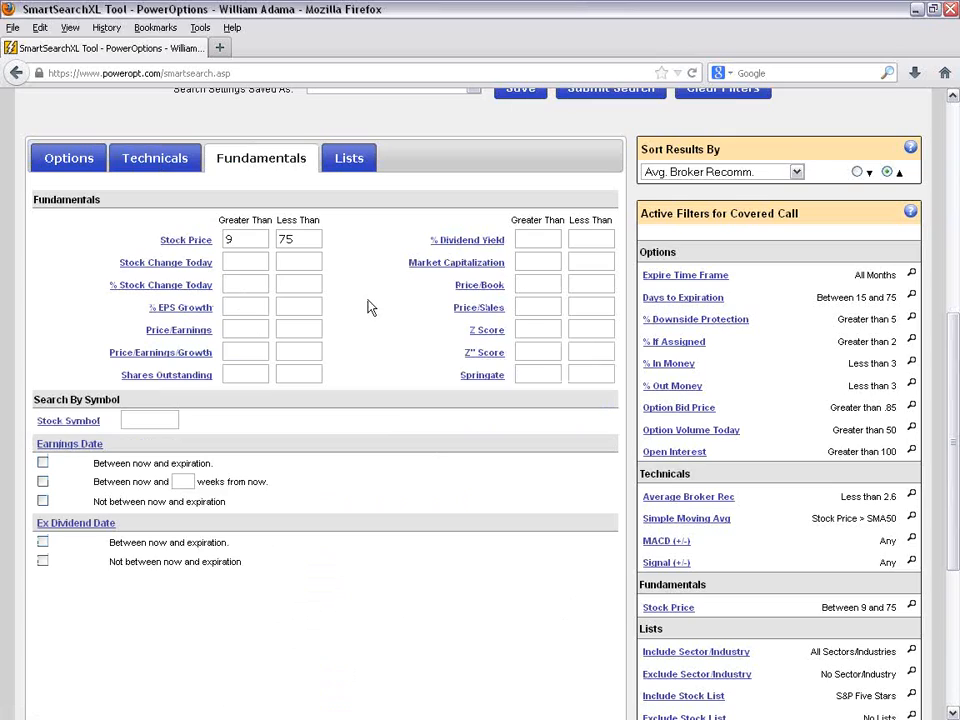
- Try a minimum of 2 for % Dividend Yield and clear it again
{"action": "left_click", "coordinate": [255, 258]}
{"action": "left_click", "coordinate": [537, 238]}
{"action": "type", "text": "2"}
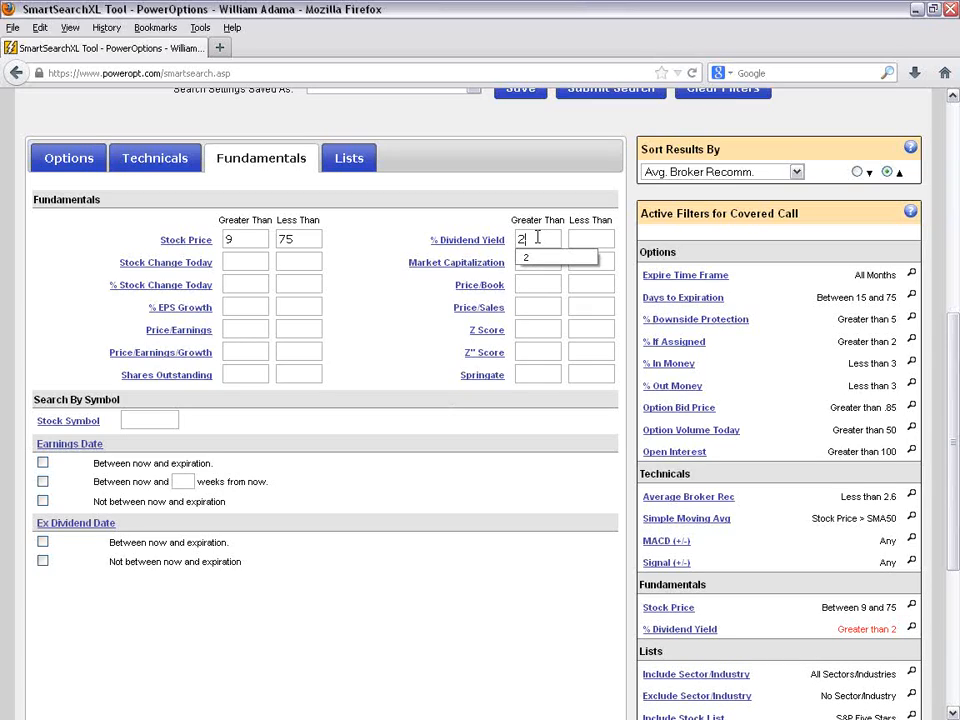
{"action": "key", "text": "BackSpace"}
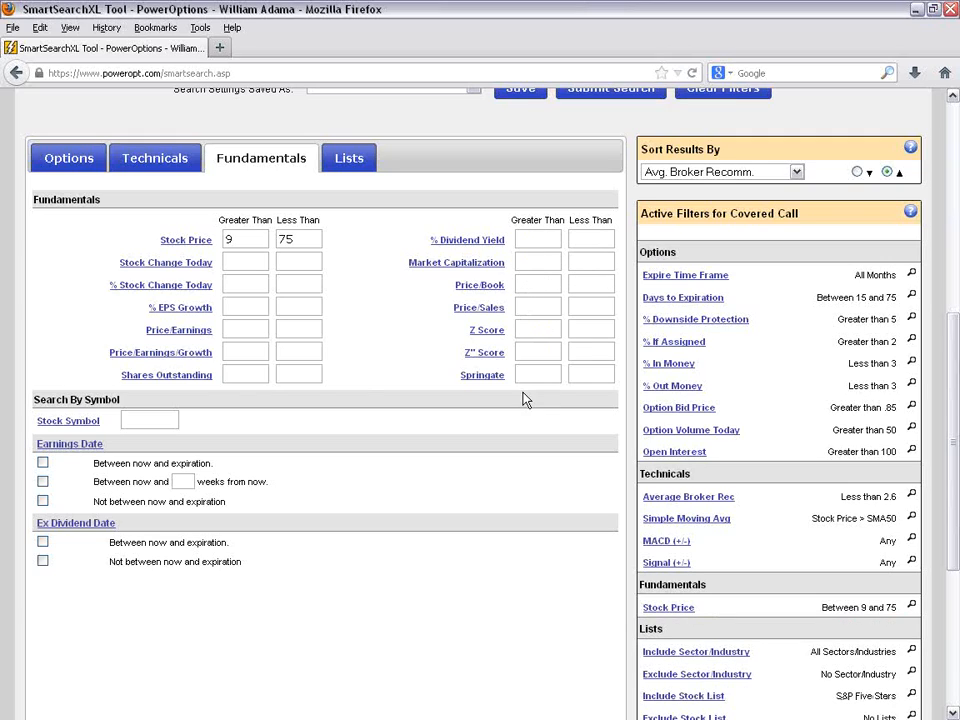
- Restrict the Earnings Date to not between now and expiration, and highlight that option's label
{"action": "scroll", "coordinate": [341, 375], "scroll_direction": "down", "scroll_amount": 2}
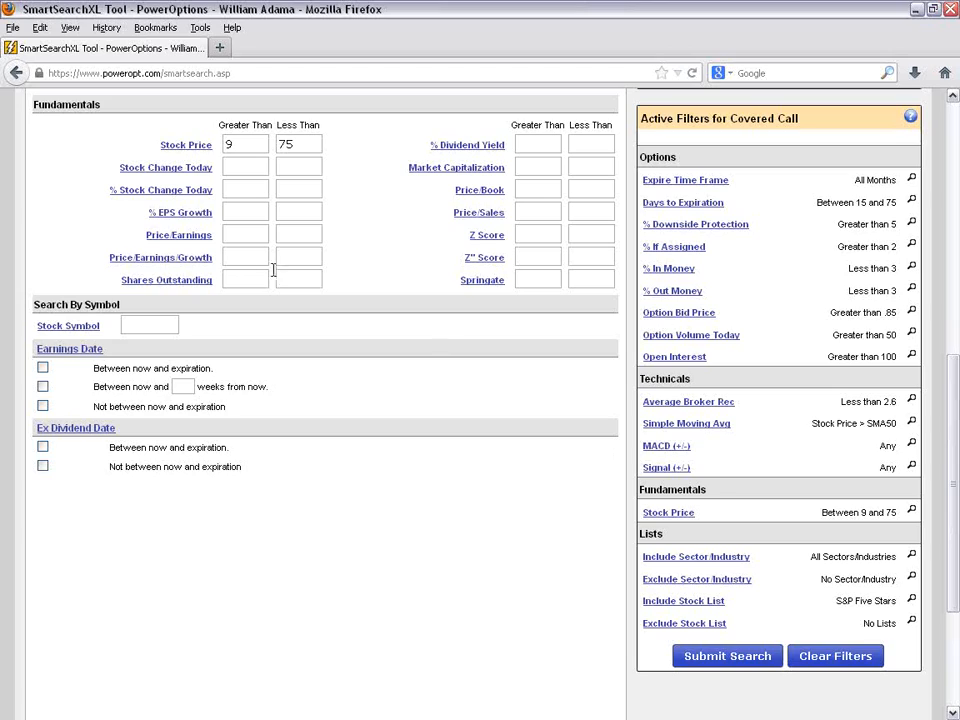
{"action": "left_click", "coordinate": [42, 405]}
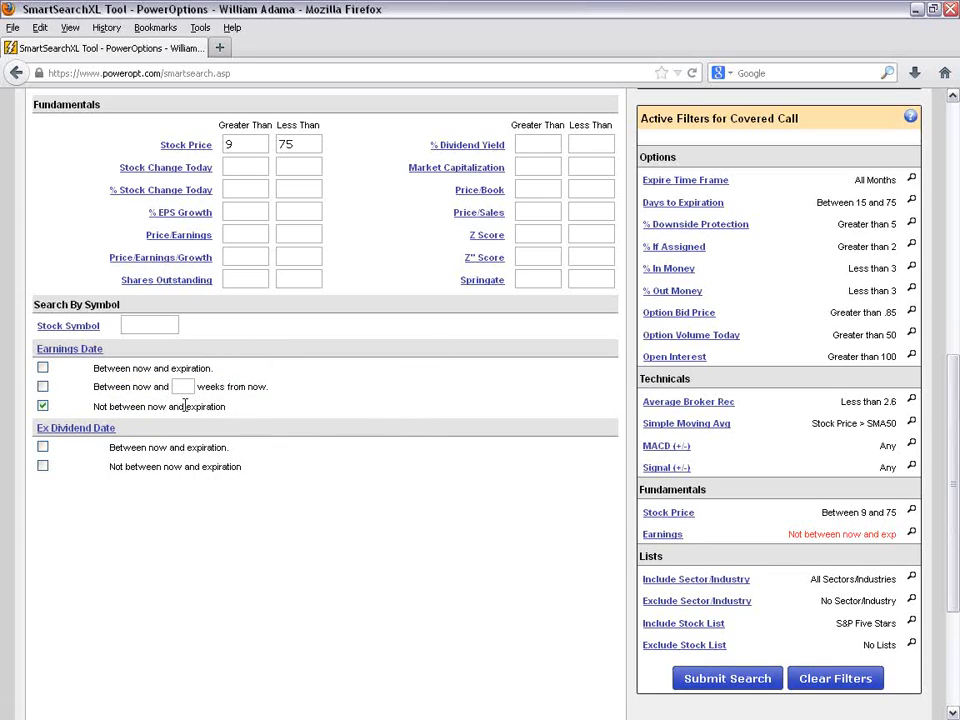
{"action": "left_click_drag", "start_coordinate": [80, 412], "coordinate": [236, 414]}
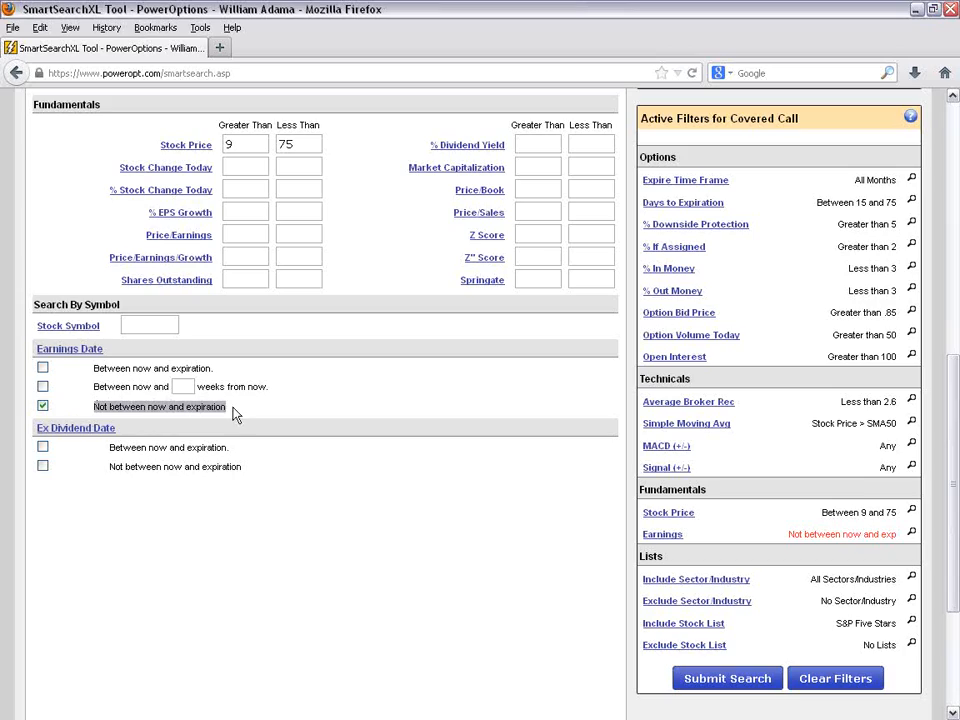
{"action": "left_click", "coordinate": [340, 397]}
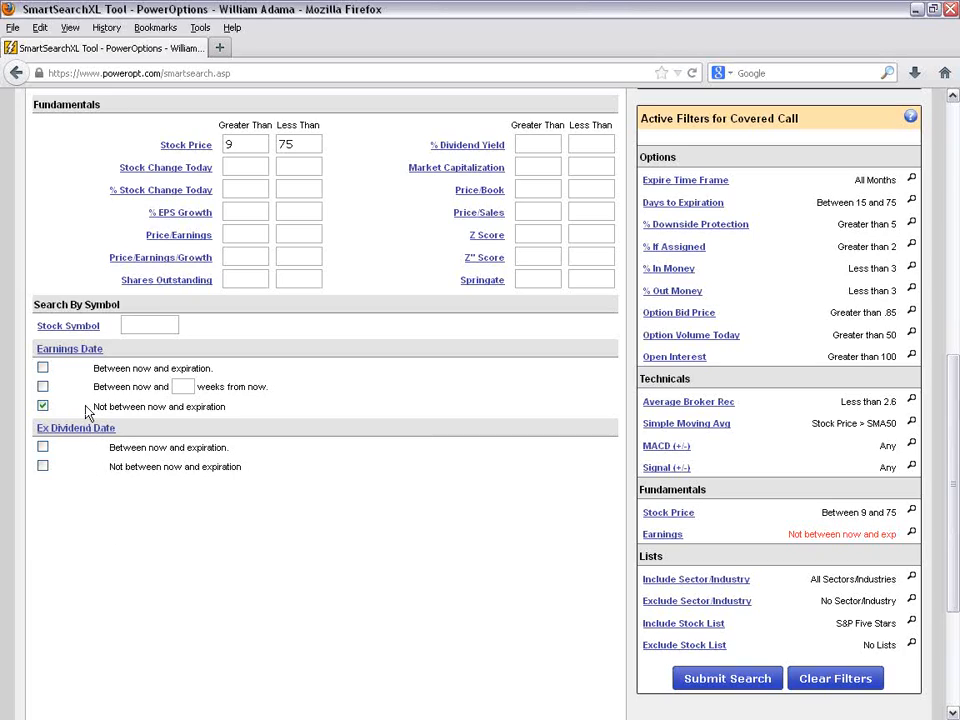
- Try restricting the Ex Dividend Date to not between now and expiration, highlight its label, and remove the restriction
{"action": "left_click", "coordinate": [42, 465]}
{"action": "left_click_drag", "start_coordinate": [109, 468], "coordinate": [290, 469]}
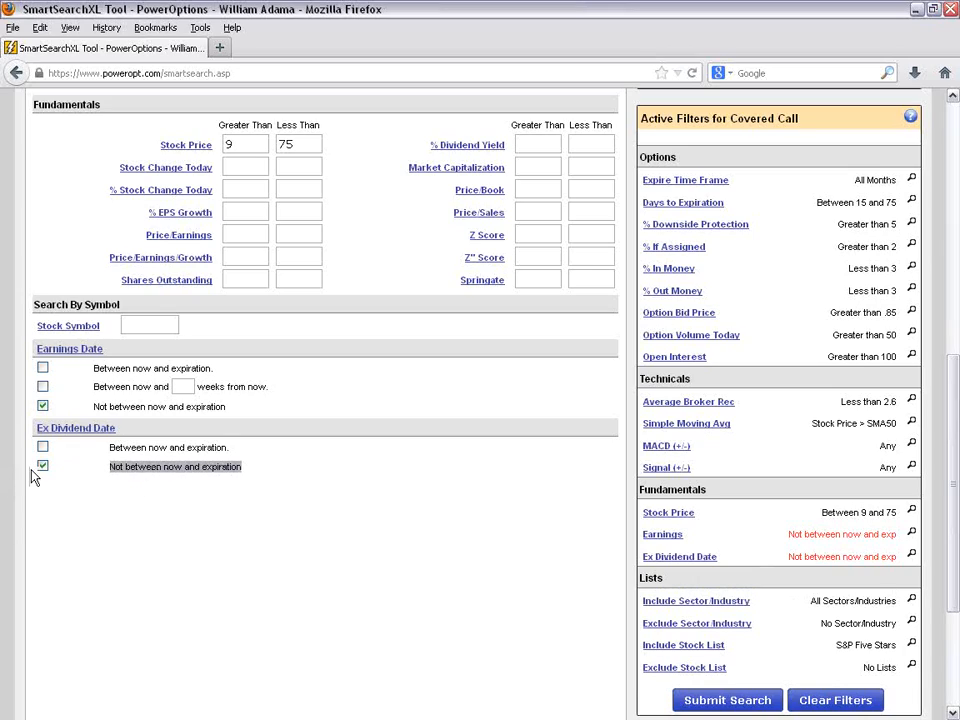
{"action": "left_click", "coordinate": [44, 466]}
{"action": "left_click", "coordinate": [297, 483]}
{"action": "scroll", "coordinate": [325, 533], "scroll_direction": "up", "scroll_amount": 2}
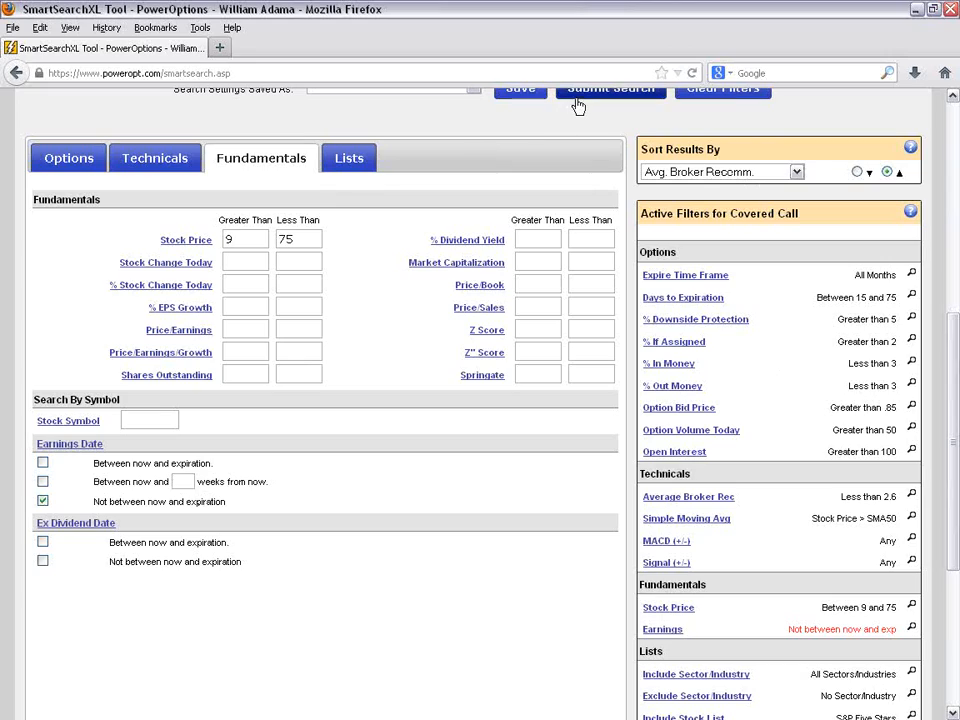
- Open the Lists criteria and look through the stock lists available for inclusion, keeping S&P Five Stars
{"action": "left_click", "coordinate": [350, 160]}
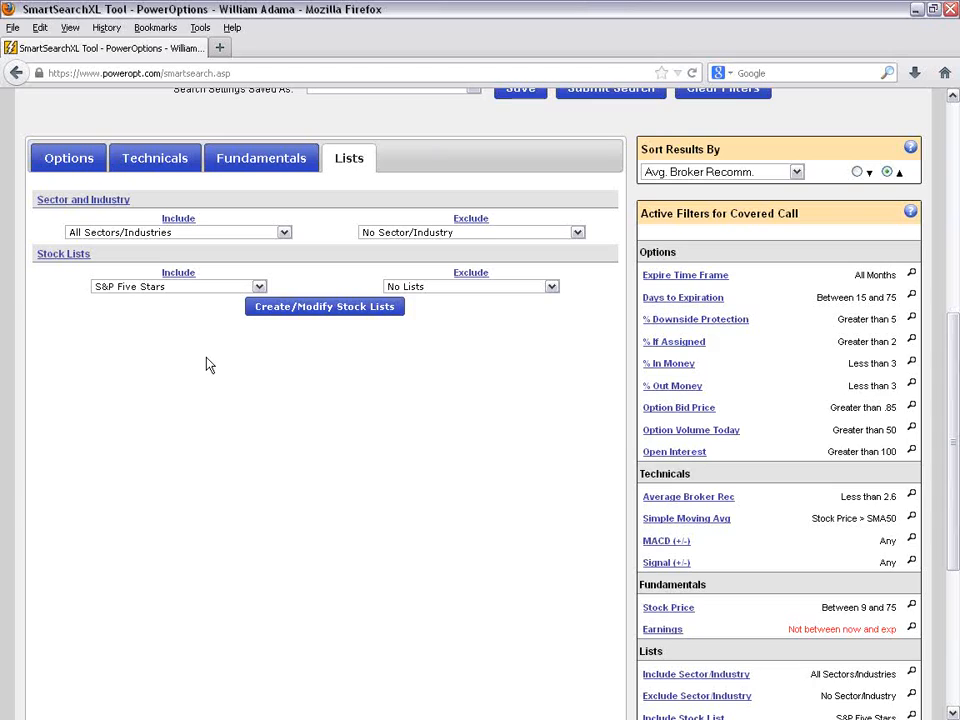
{"action": "left_click", "coordinate": [196, 289]}
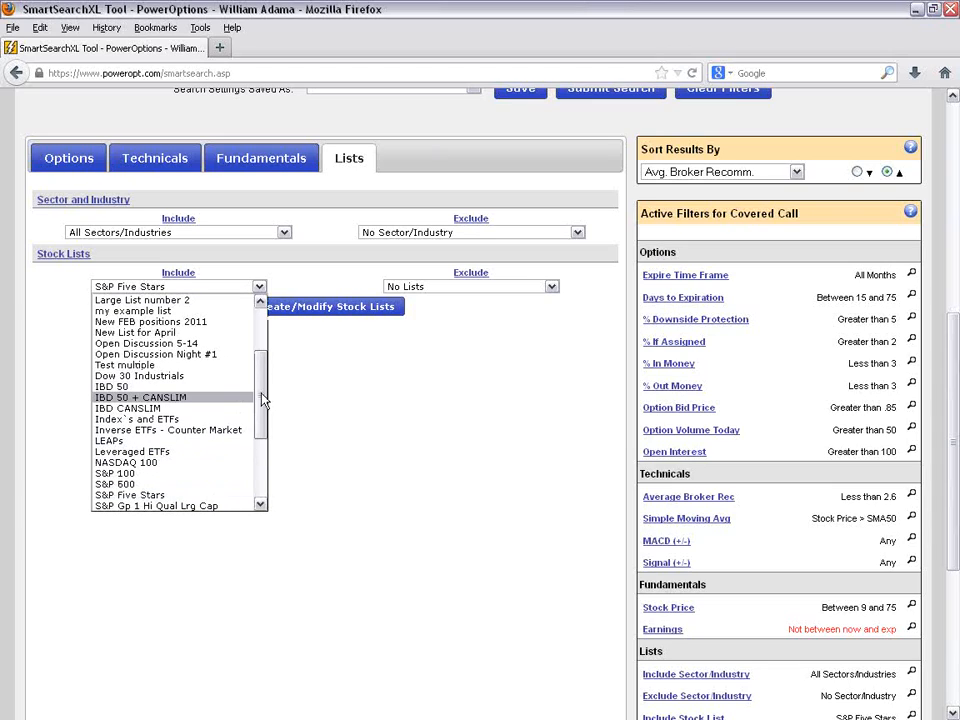
{"action": "left_click_drag", "start_coordinate": [261, 392], "coordinate": [261, 348]}
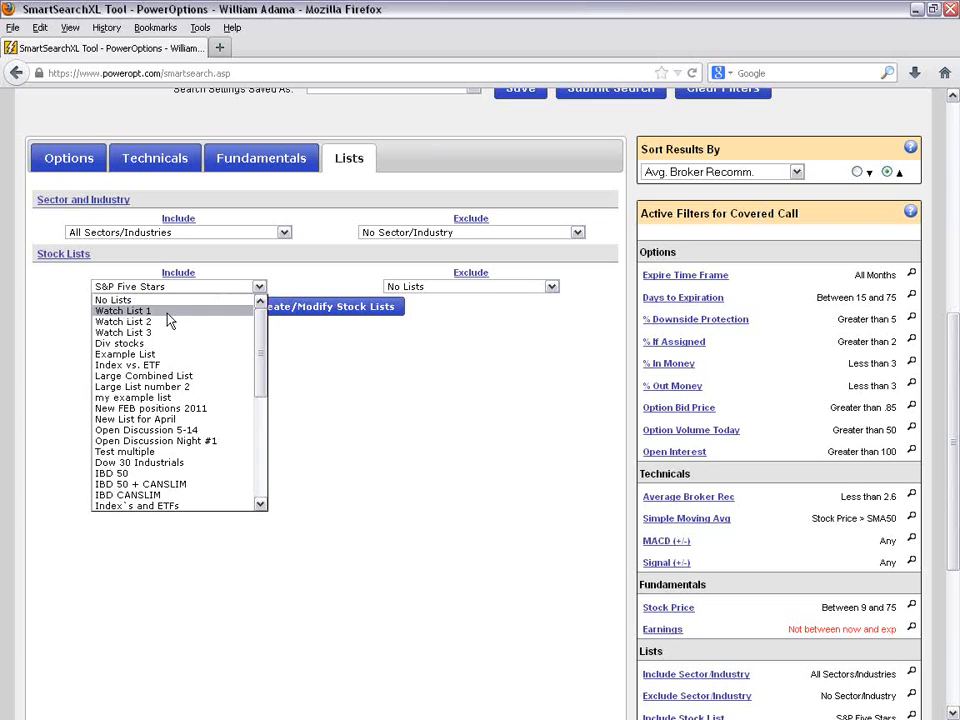
{"action": "scroll", "coordinate": [167, 392], "scroll_direction": "down", "scroll_amount": 2}
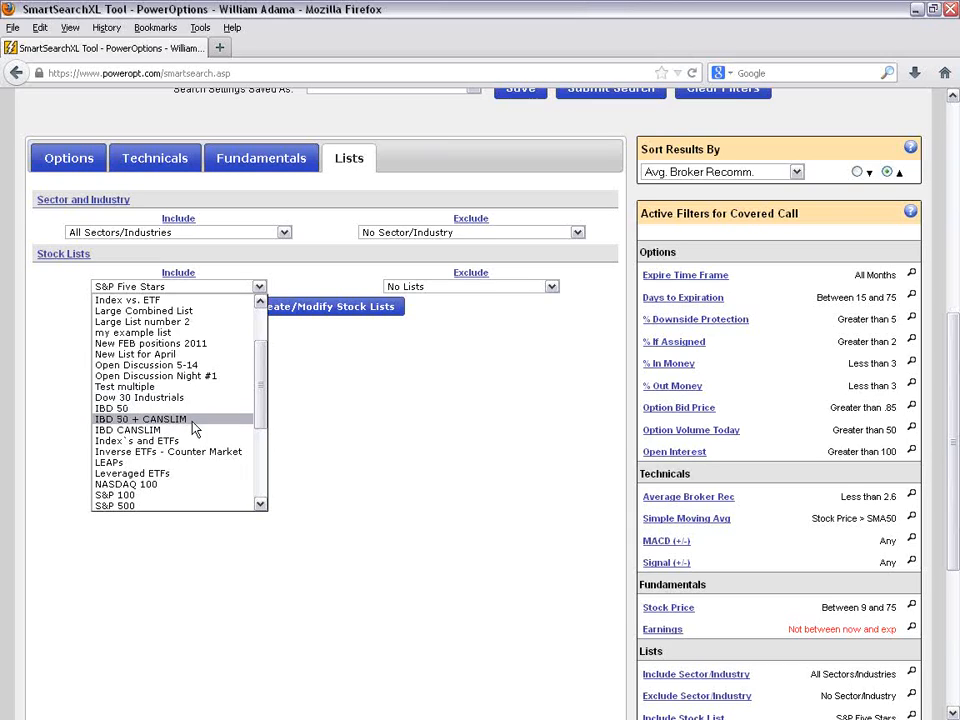
{"action": "scroll", "coordinate": [192, 426], "scroll_direction": "down", "scroll_amount": 2}
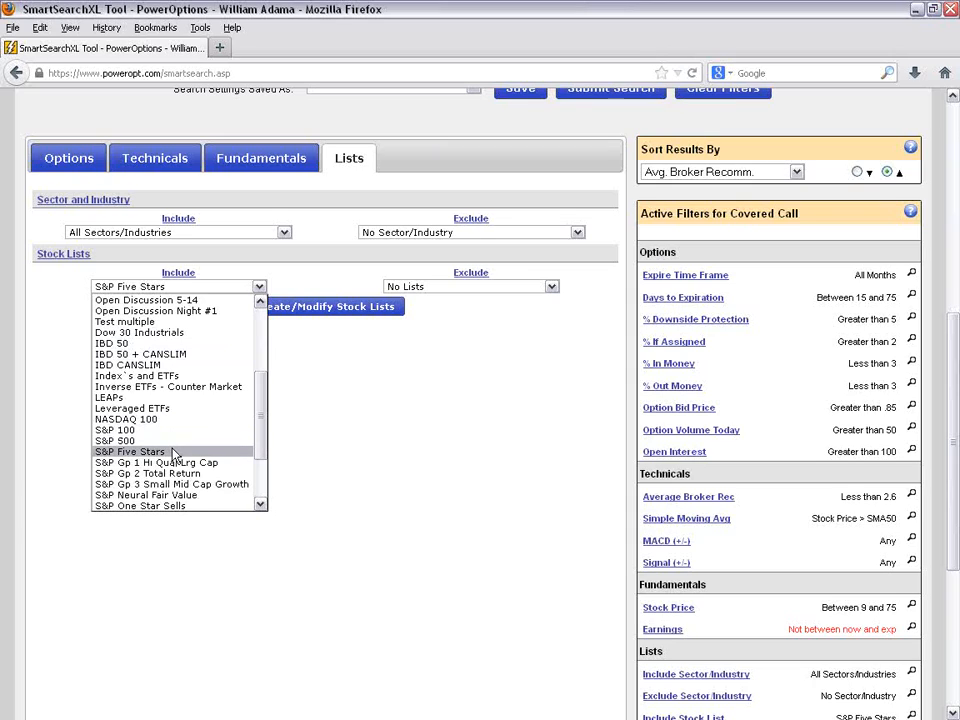
{"action": "scroll", "coordinate": [160, 470], "scroll_direction": "down", "scroll_amount": 3}
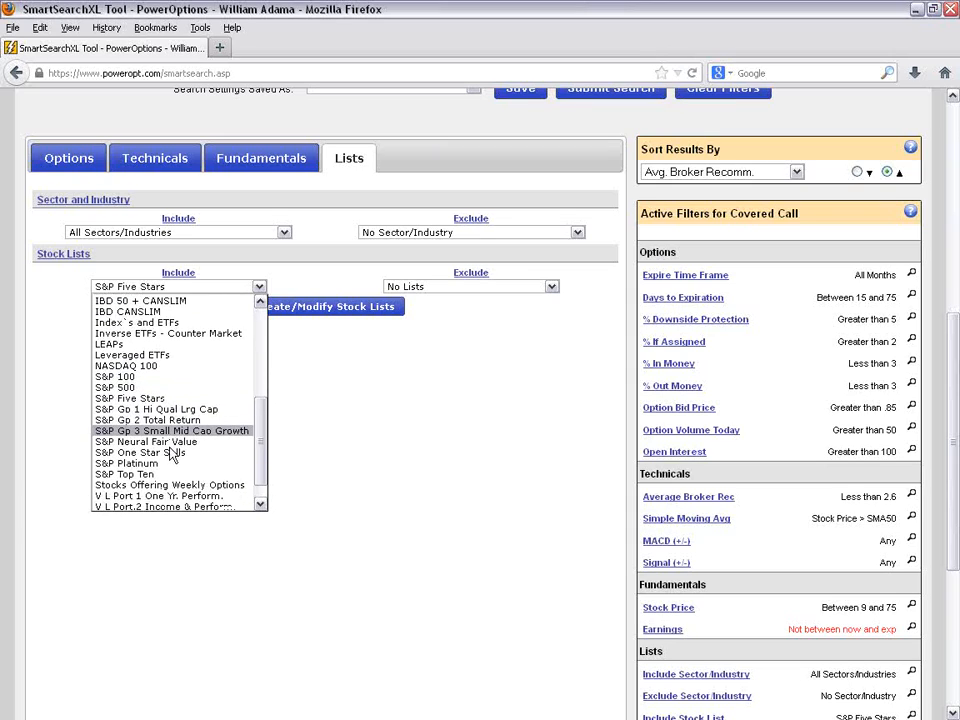
{"action": "scroll", "coordinate": [183, 487], "scroll_direction": "up", "scroll_amount": 2}
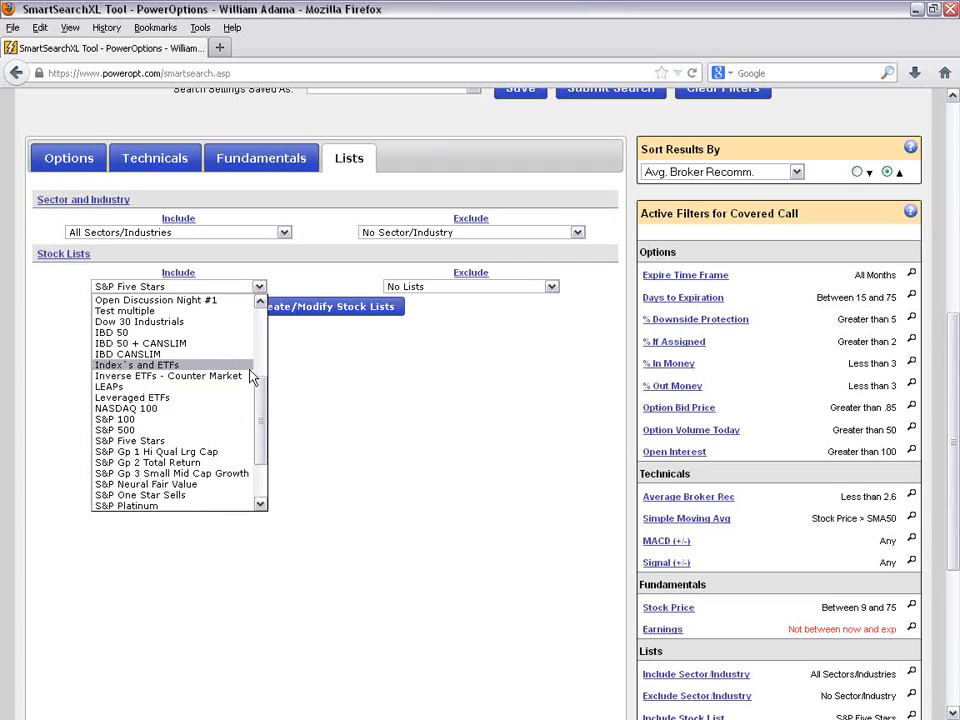
{"action": "left_click", "coordinate": [423, 365]}
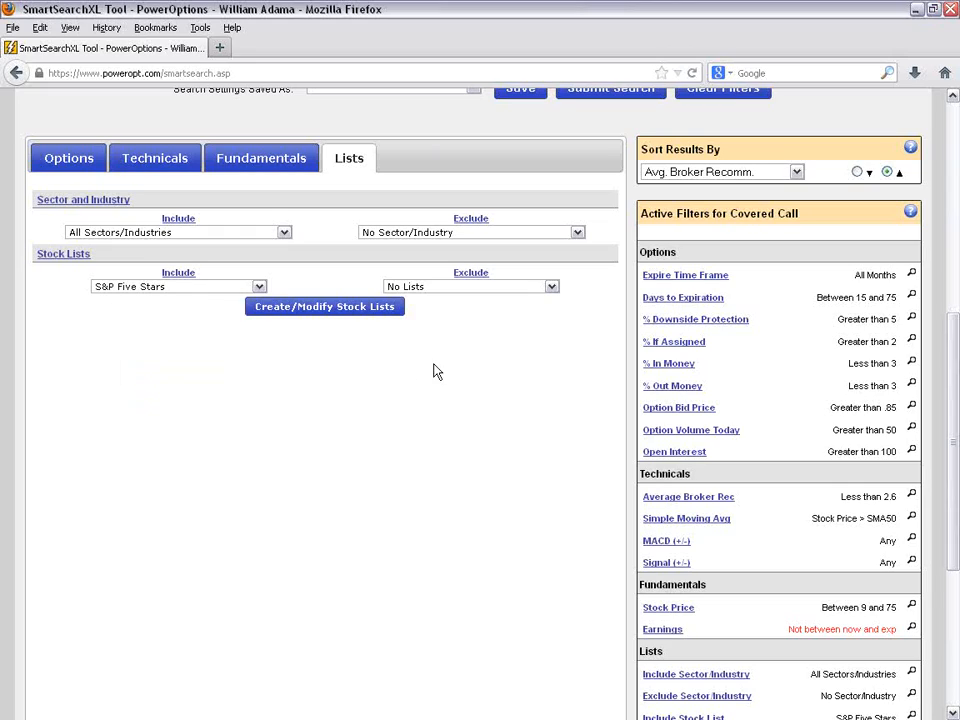
- Compare the stock lists available for exclusion with those for inclusion, leaving both selections as they are
{"action": "left_click", "coordinate": [550, 287]}
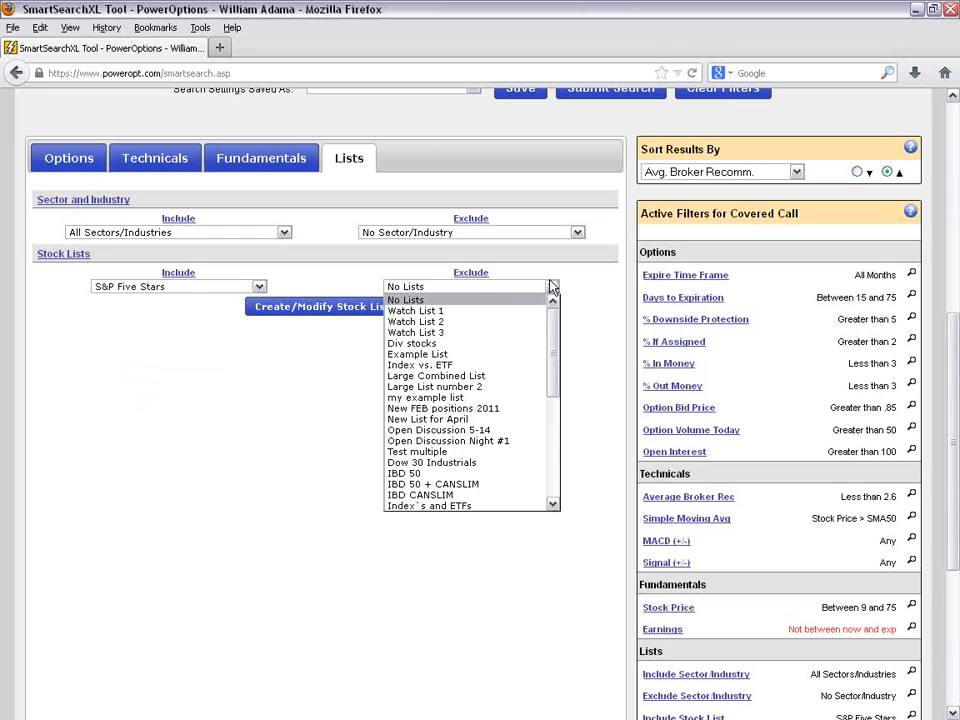
{"action": "scroll", "coordinate": [501, 443], "scroll_direction": "down", "scroll_amount": 1}
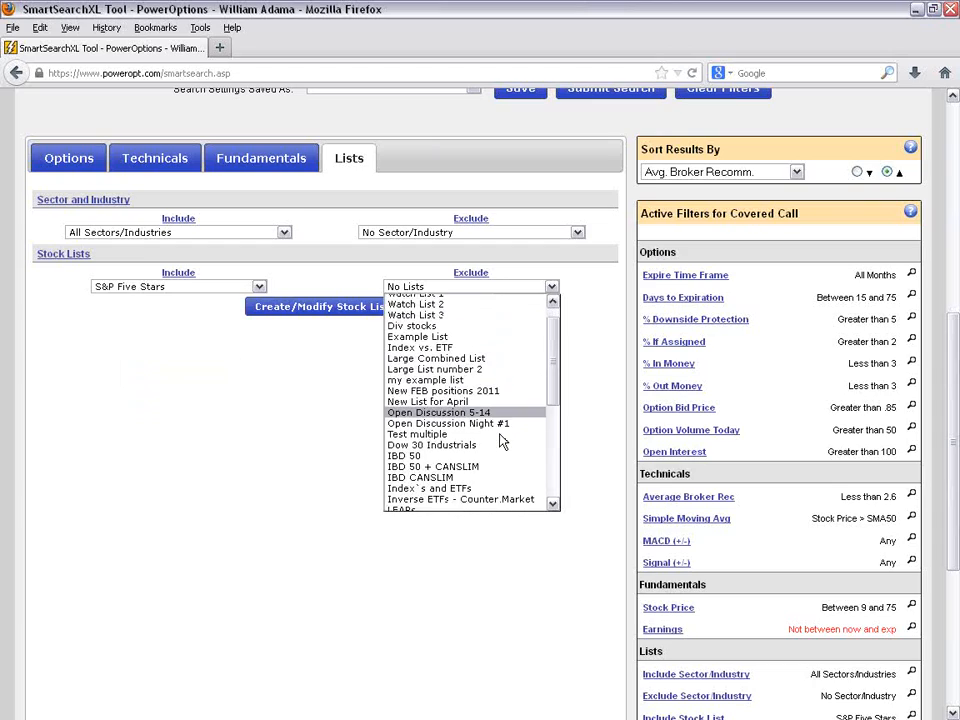
{"action": "left_click", "coordinate": [181, 296]}
{"action": "left_click", "coordinate": [180, 288]}
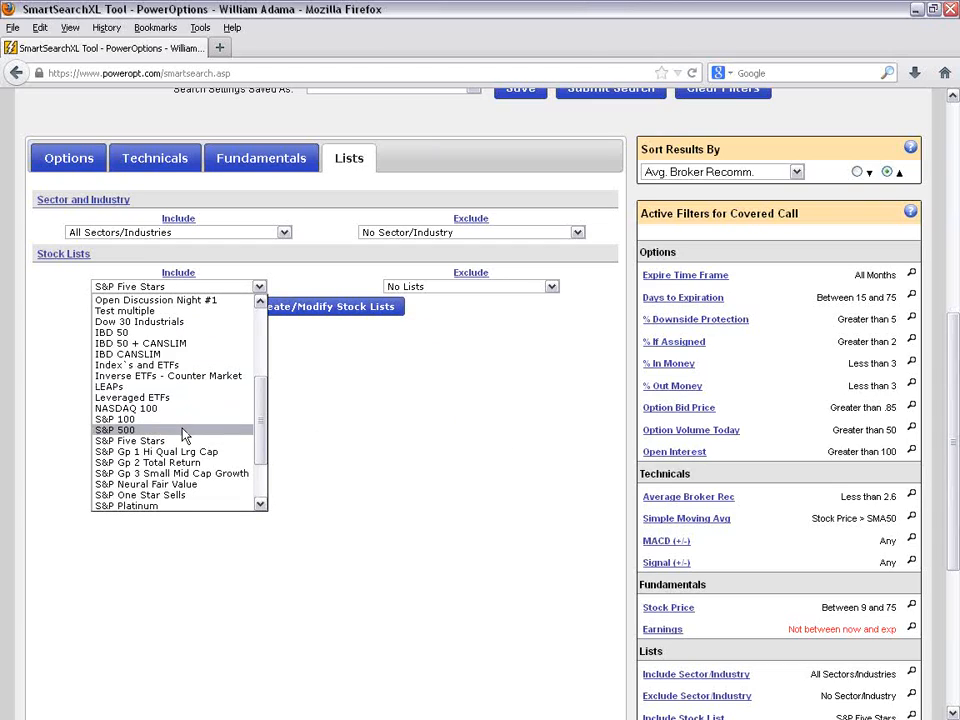
{"action": "left_click", "coordinate": [519, 290]}
{"action": "left_click", "coordinate": [519, 290]}
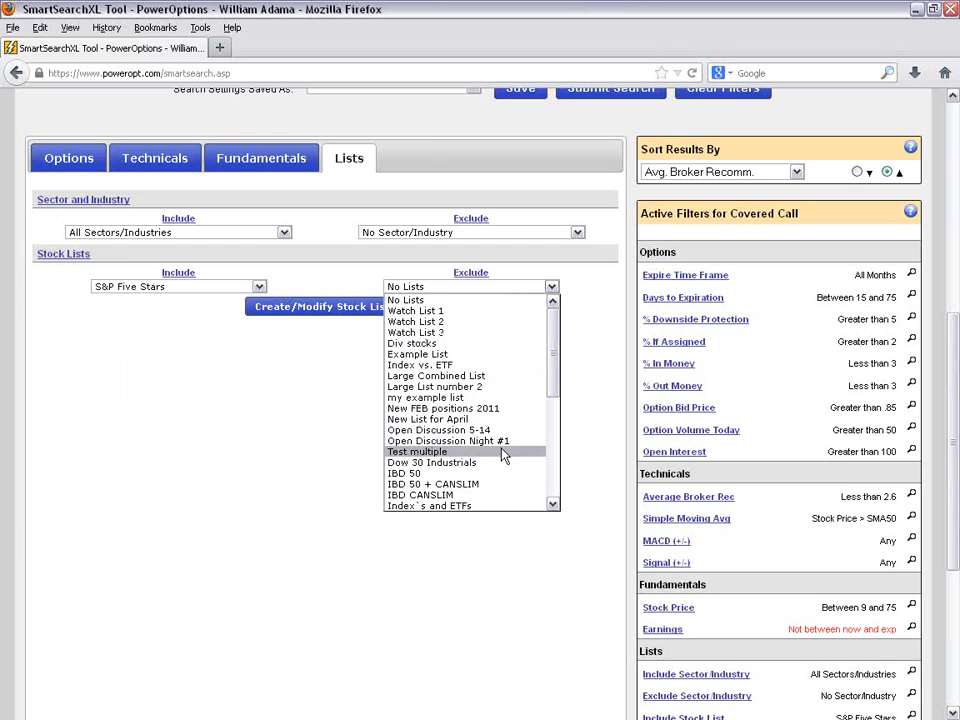
{"action": "scroll", "coordinate": [501, 454], "scroll_direction": "down", "scroll_amount": 3}
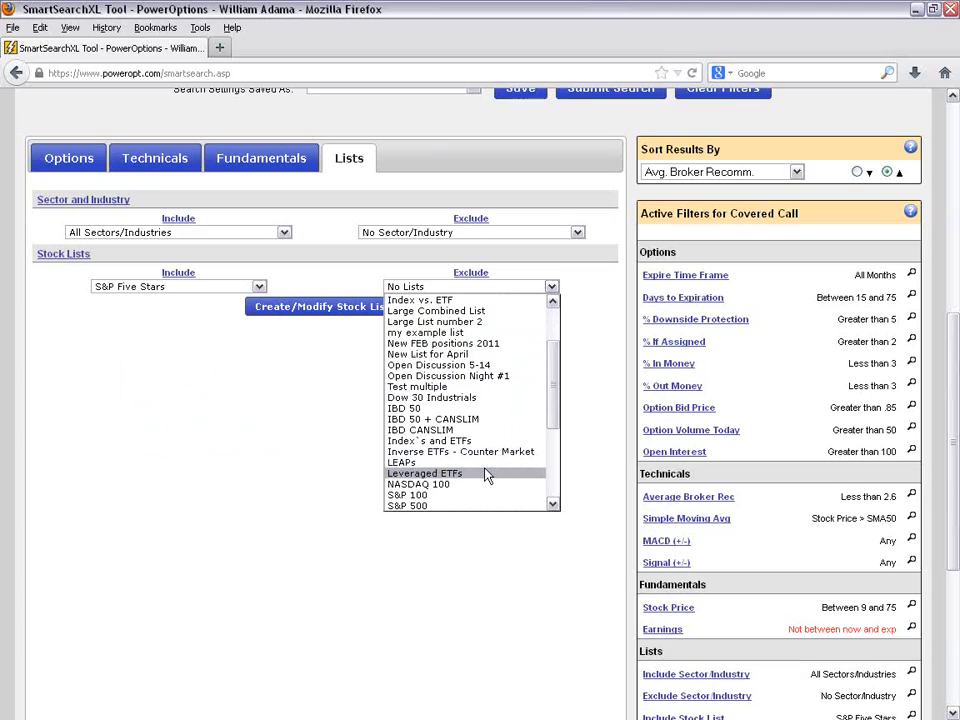
{"action": "left_click", "coordinate": [297, 457]}
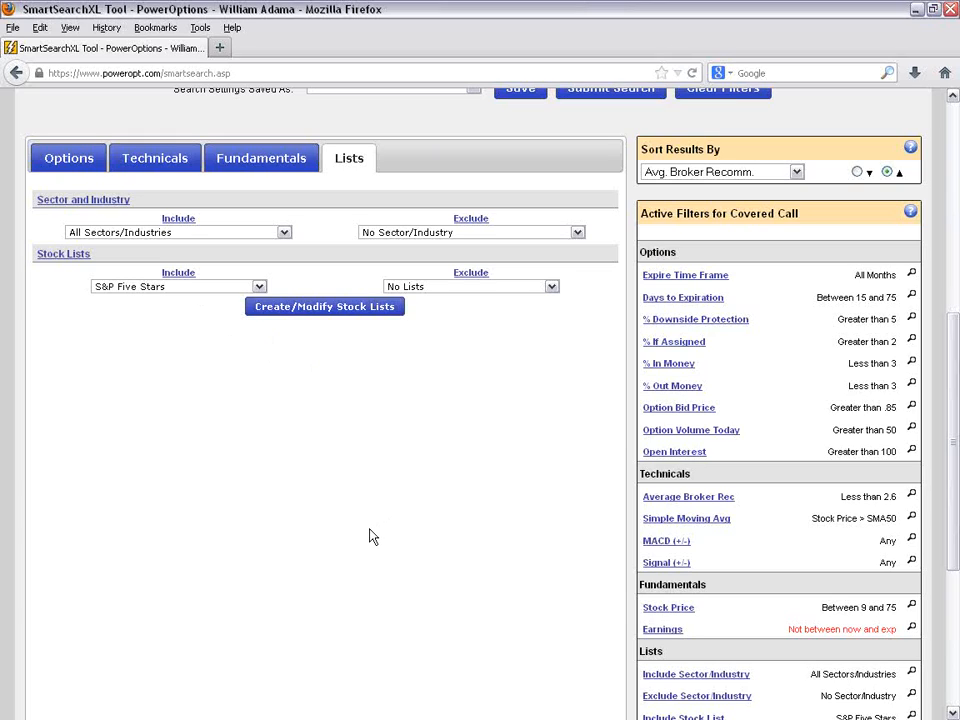
- Clear all filters of the covered call search and display the Options criteria
{"action": "scroll", "coordinate": [370, 537], "scroll_direction": "up", "scroll_amount": 2}
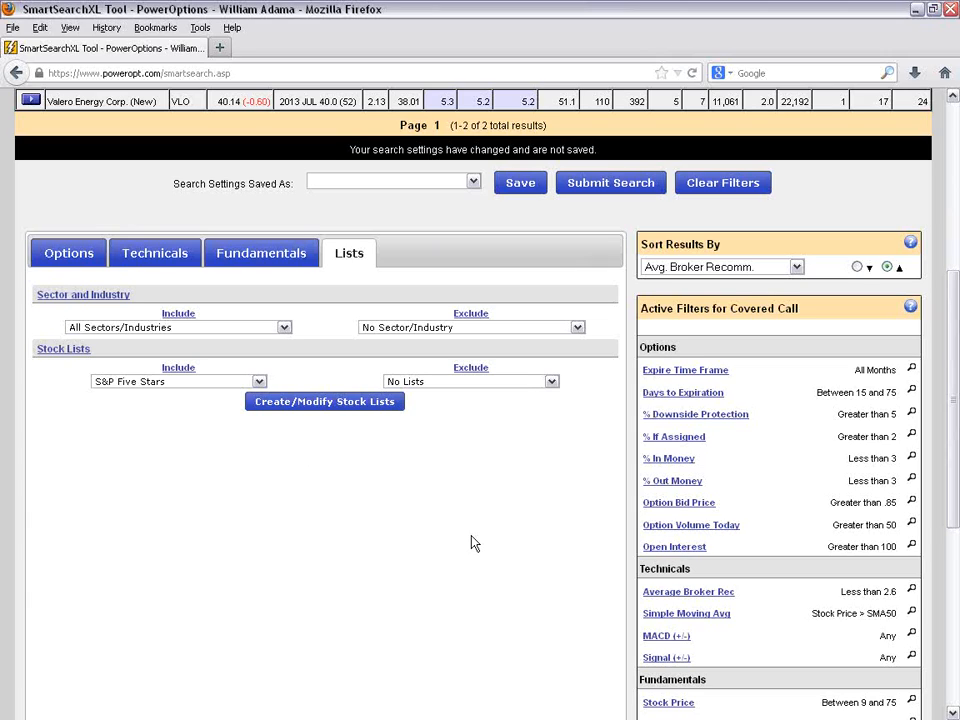
{"action": "scroll", "coordinate": [472, 542], "scroll_direction": "up", "scroll_amount": 2}
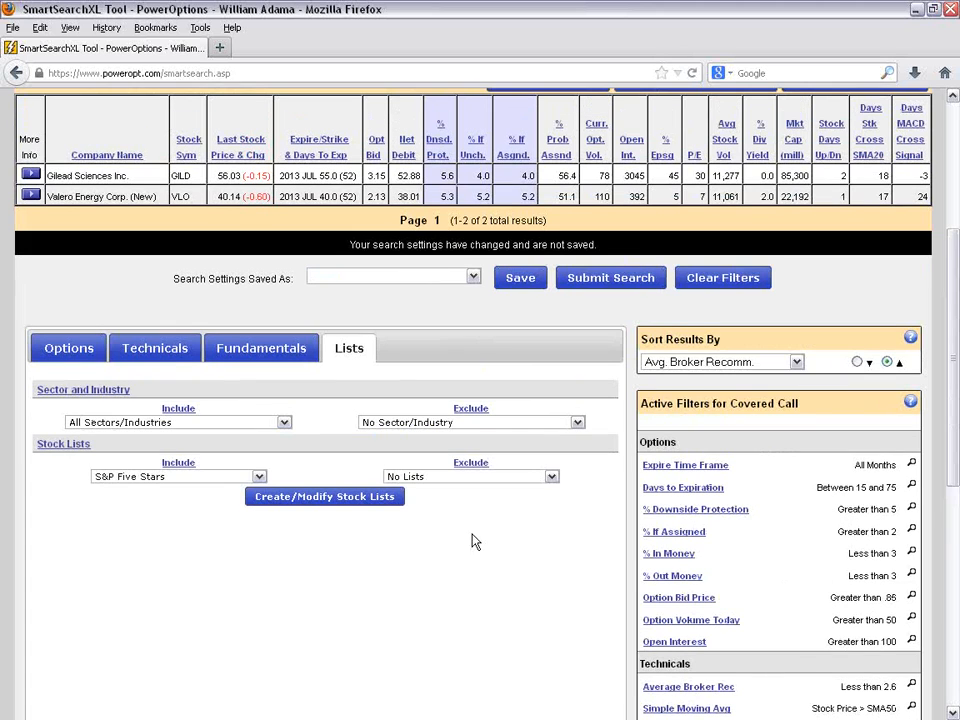
{"action": "left_click", "coordinate": [723, 279]}
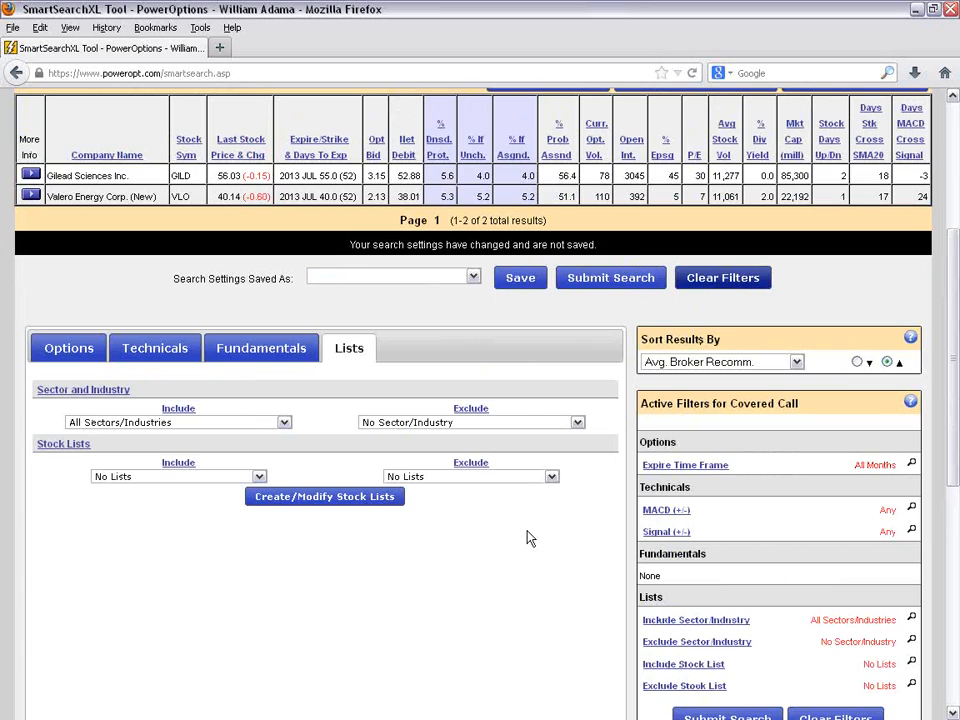
{"action": "left_click", "coordinate": [72, 350]}
{"action": "scroll", "coordinate": [697, 422], "scroll_direction": "down", "scroll_amount": 4}
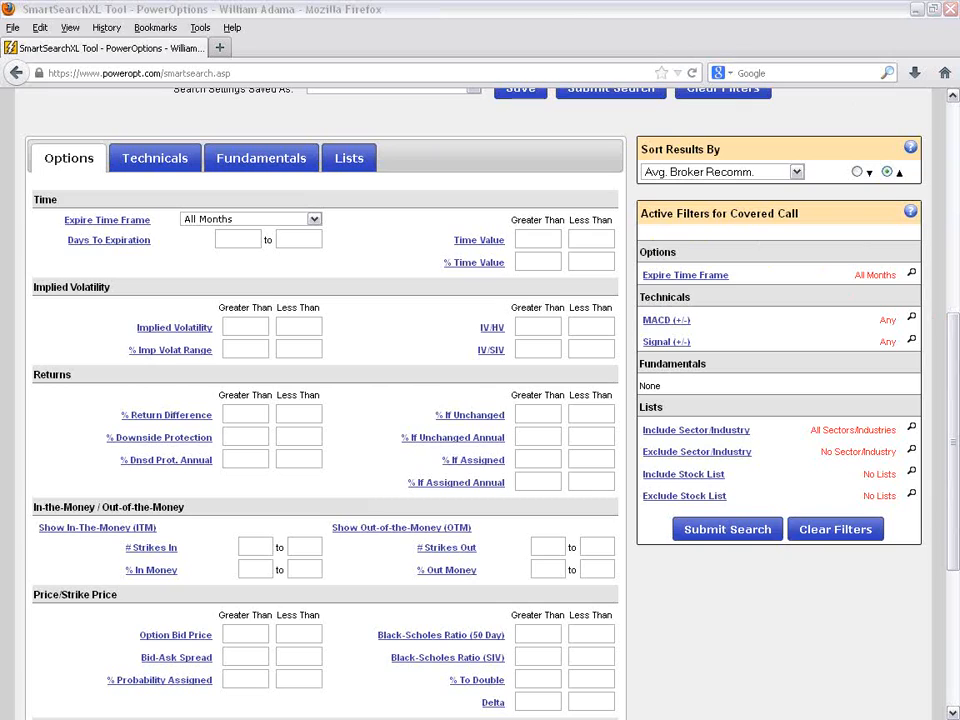
- Sort the search results by % If Assigned and review the other sort choices
{"action": "left_click", "coordinate": [795, 174]}
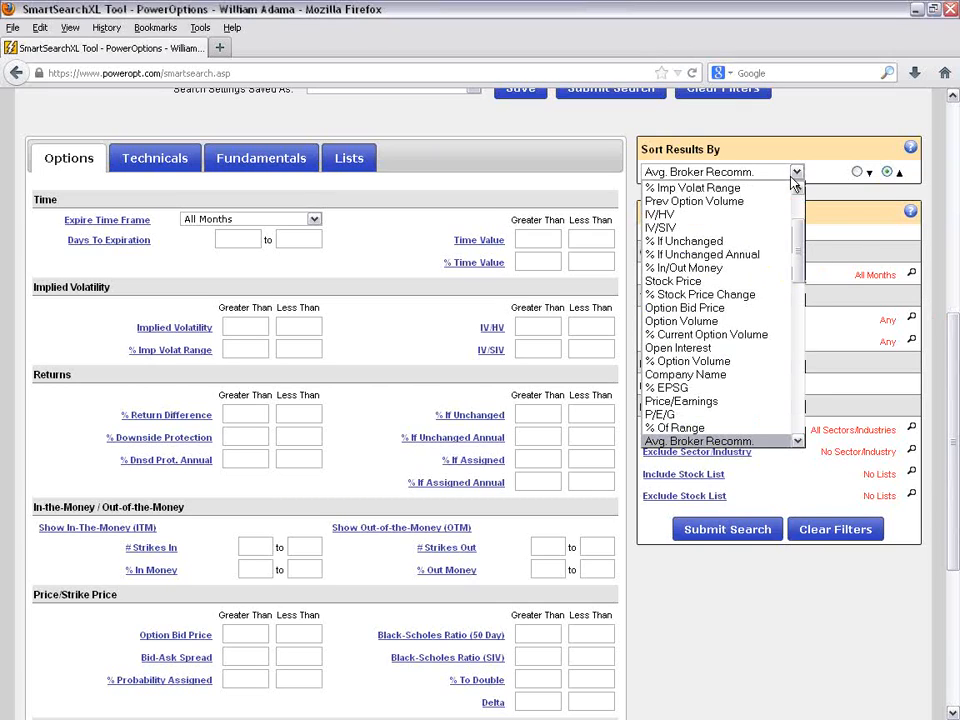
{"action": "left_click_drag", "start_coordinate": [795, 244], "coordinate": [792, 207]}
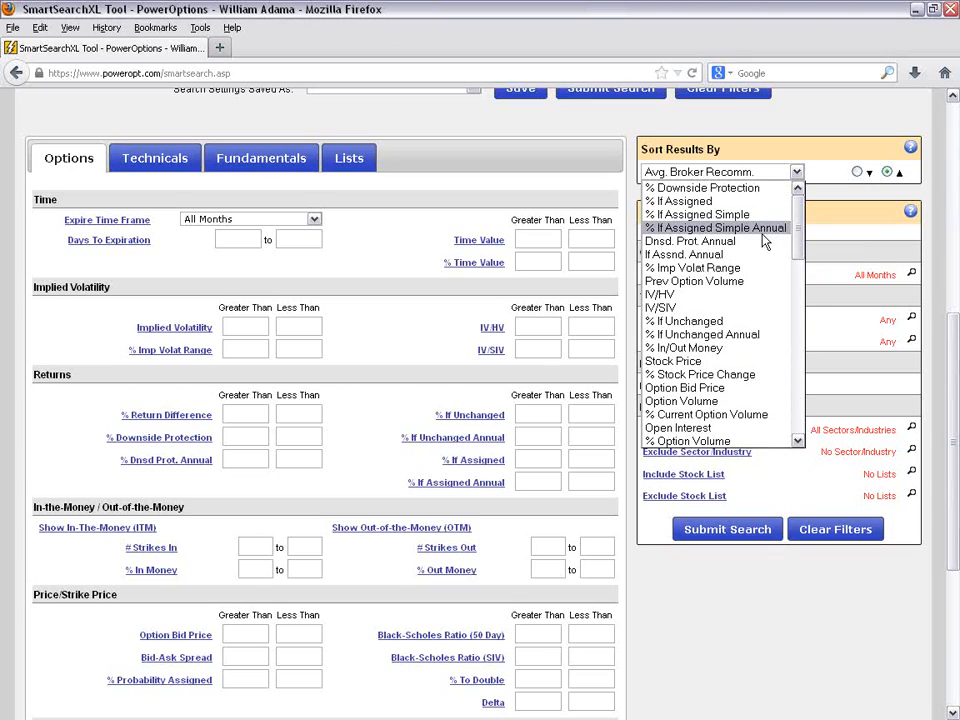
{"action": "left_click", "coordinate": [752, 201]}
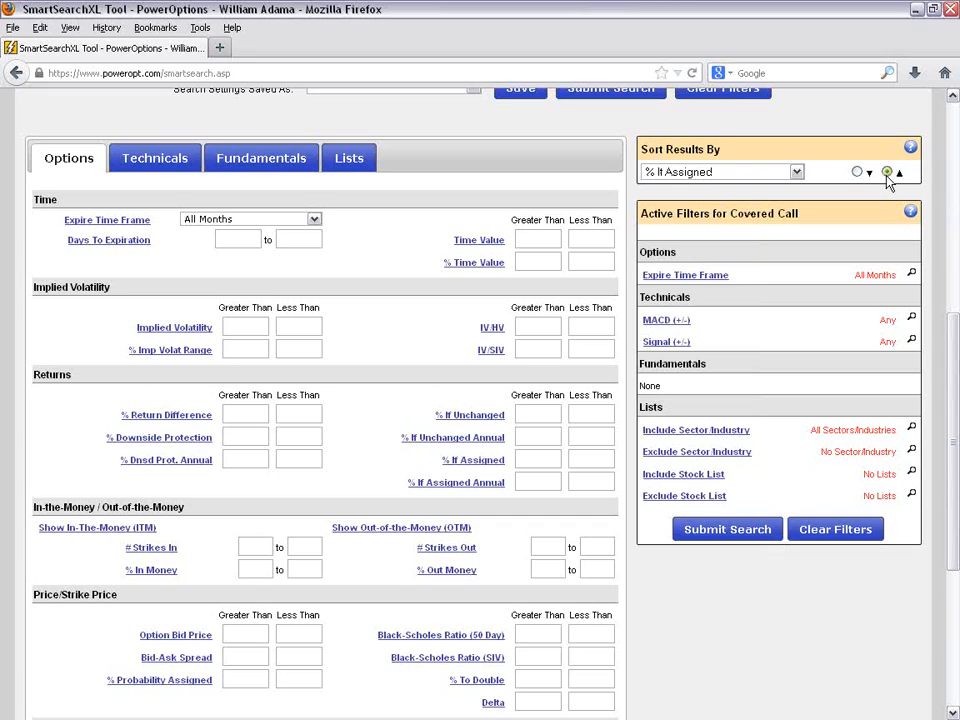
{"action": "left_click", "coordinate": [796, 172]}
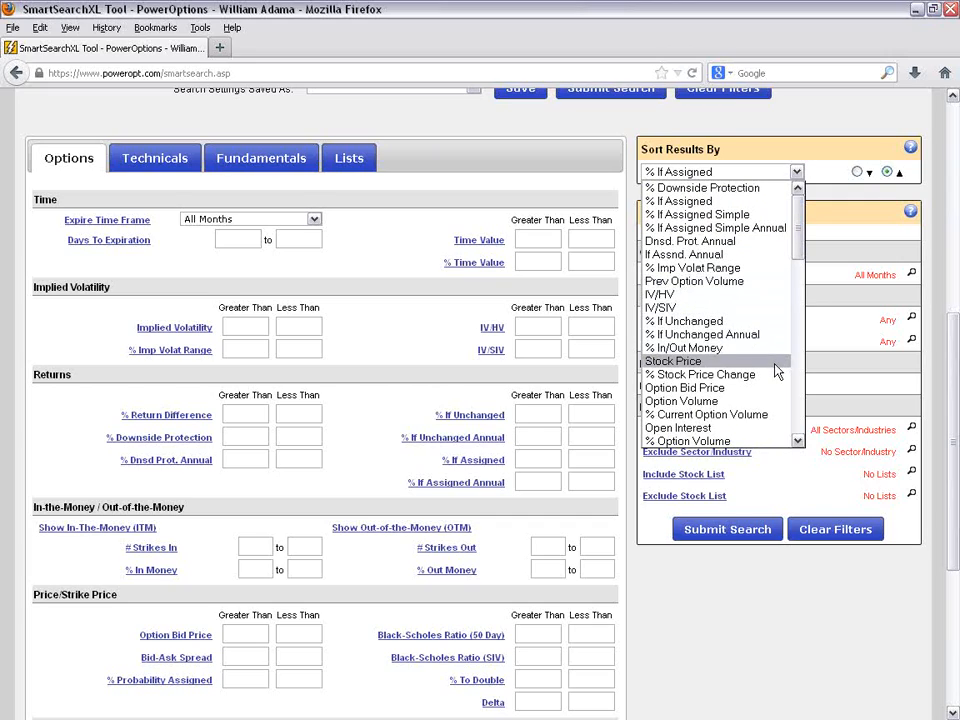
{"action": "left_click", "coordinate": [838, 133]}
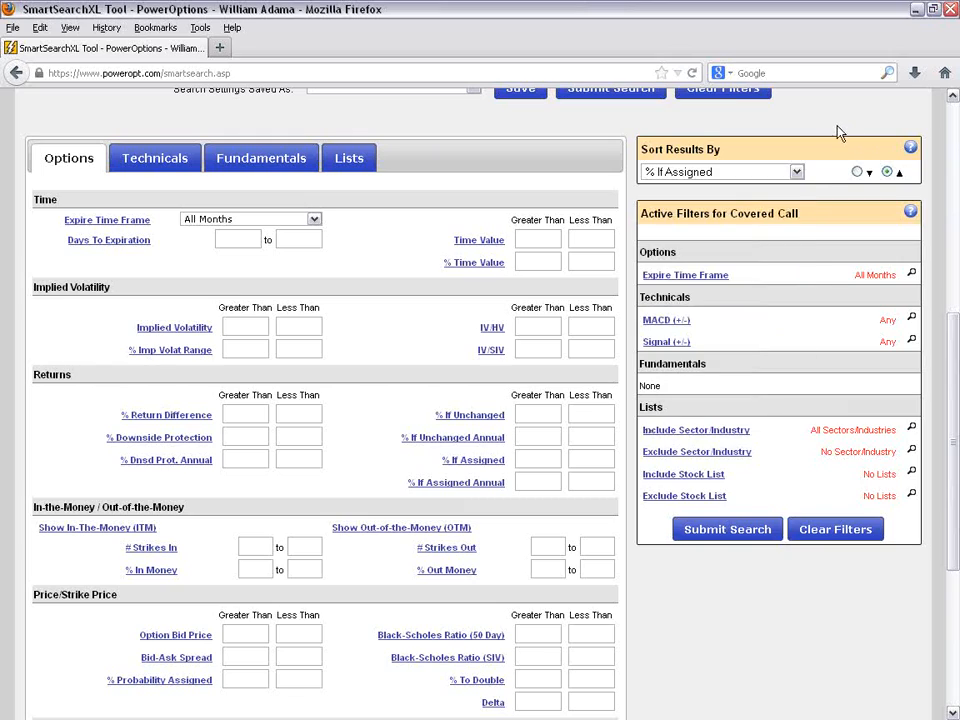
{"action": "scroll", "coordinate": [808, 281], "scroll_direction": "up", "scroll_amount": 2}
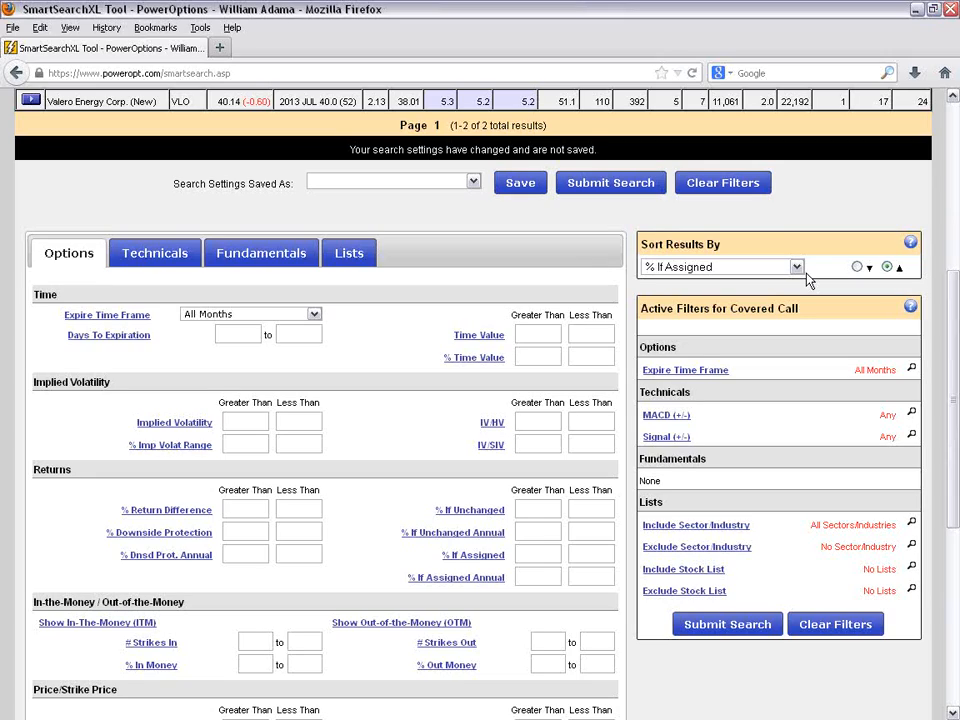
- Look through the expiration time frames, keeping All Months, and set Days To Expiration to 15 to 45
{"action": "scroll", "coordinate": [855, 208], "scroll_direction": "down", "scroll_amount": 2}
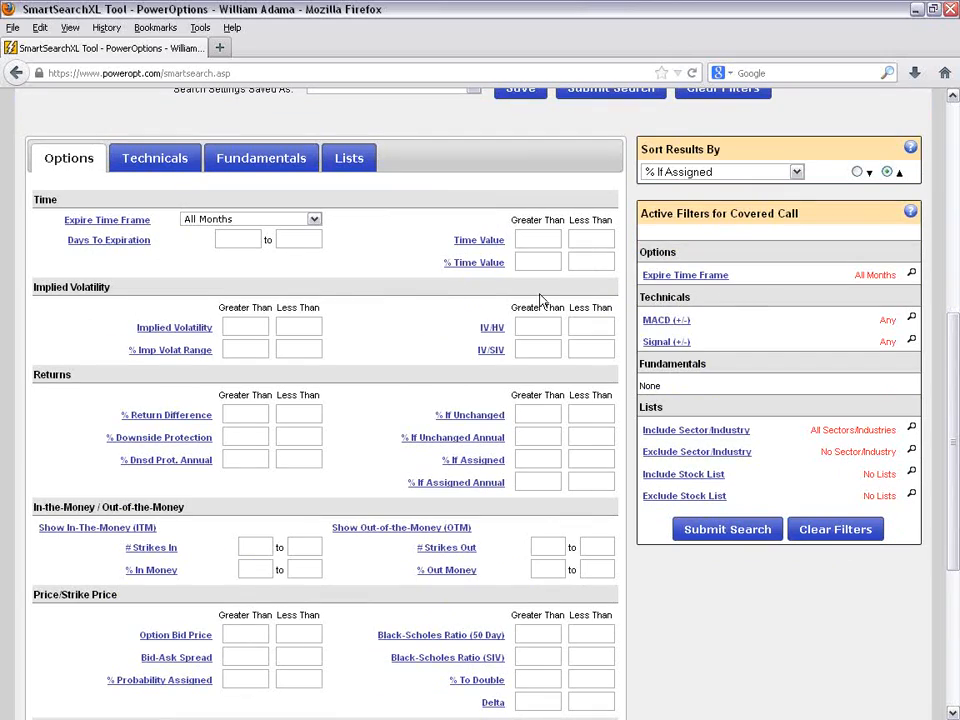
{"action": "left_click", "coordinate": [314, 220]}
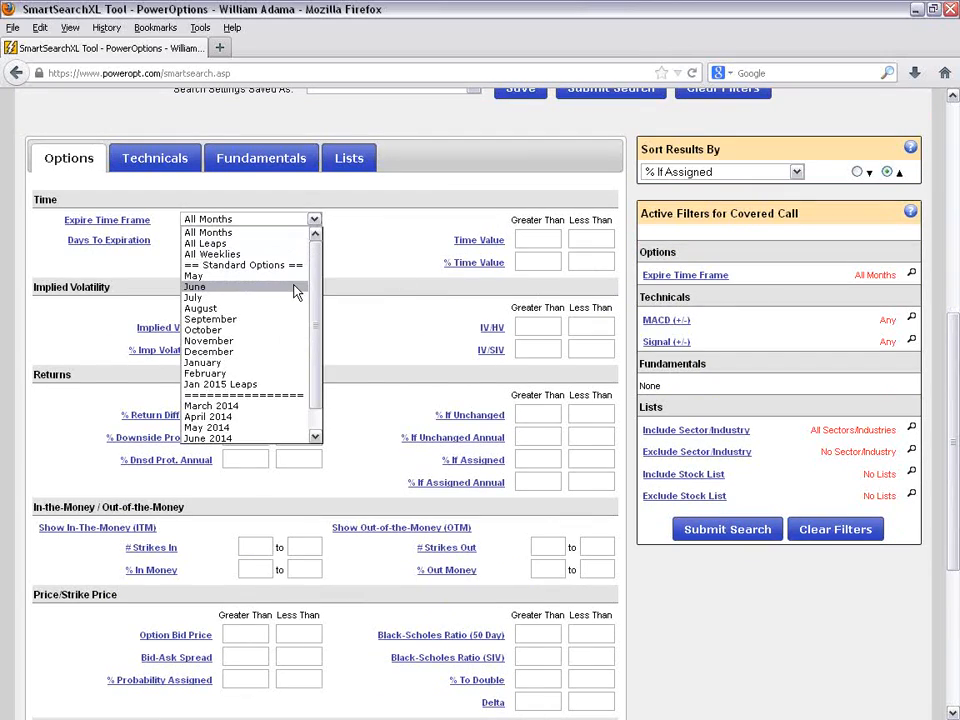
{"action": "left_click", "coordinate": [362, 231]}
{"action": "left_click", "coordinate": [257, 240]}
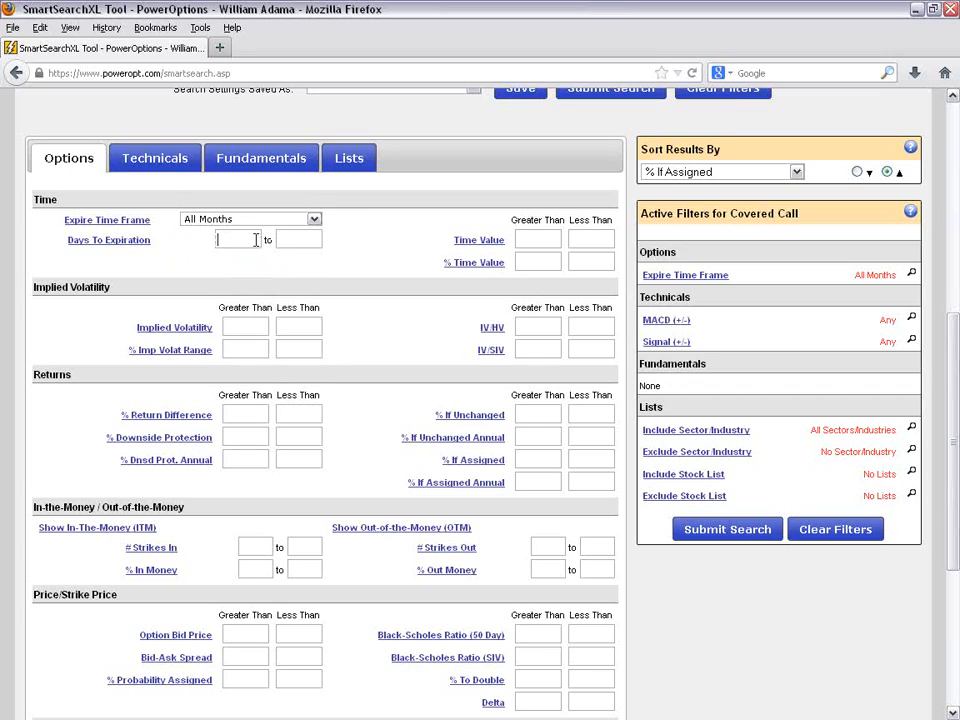
{"action": "type", "text": "15"}
{"action": "left_click", "coordinate": [308, 241]}
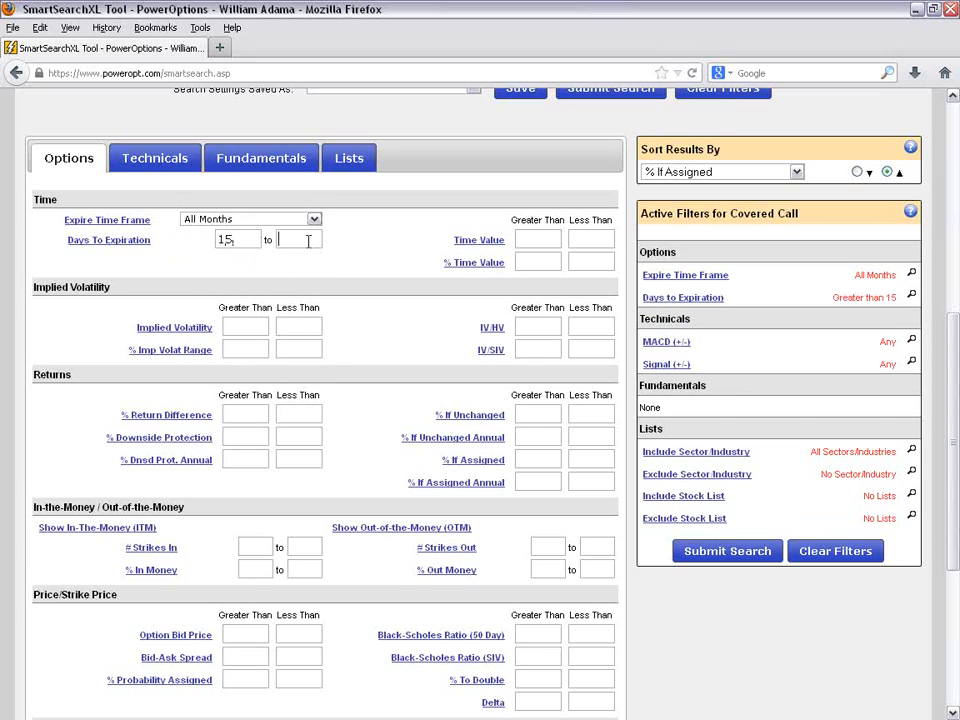
{"action": "type", "text": "45"}
- Require % Downside Protection greater than 4 and % If Assigned greater than 3
{"action": "scroll", "coordinate": [352, 255], "scroll_direction": "down", "scroll_amount": 2}
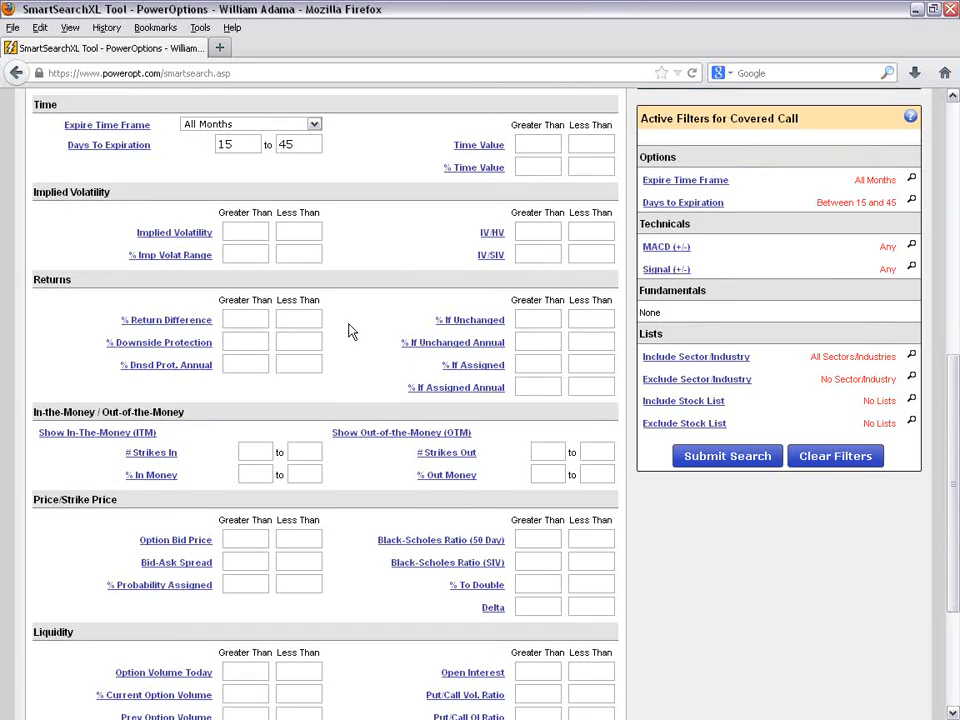
{"action": "left_click", "coordinate": [257, 341]}
{"action": "type", "text": "4"}
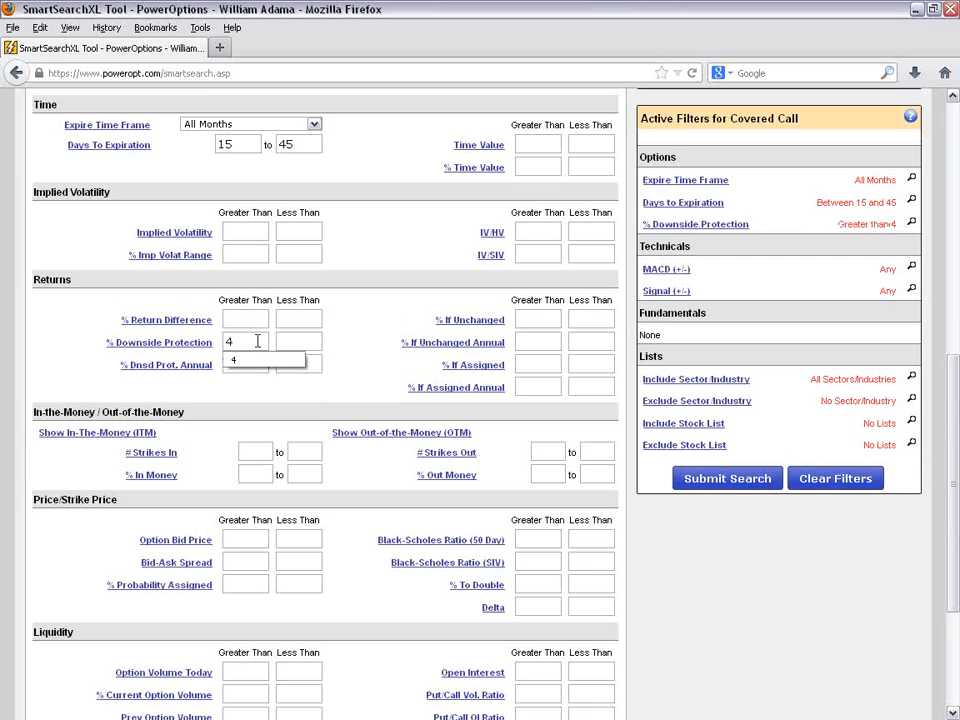
{"action": "left_click", "coordinate": [542, 362]}
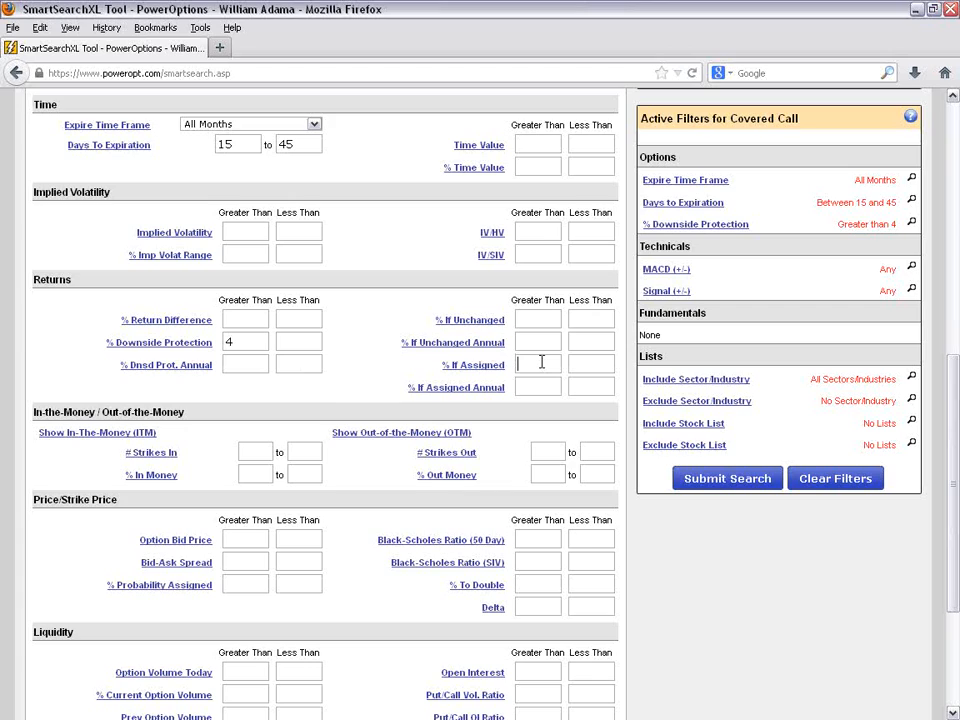
{"action": "type", "text": "3"}
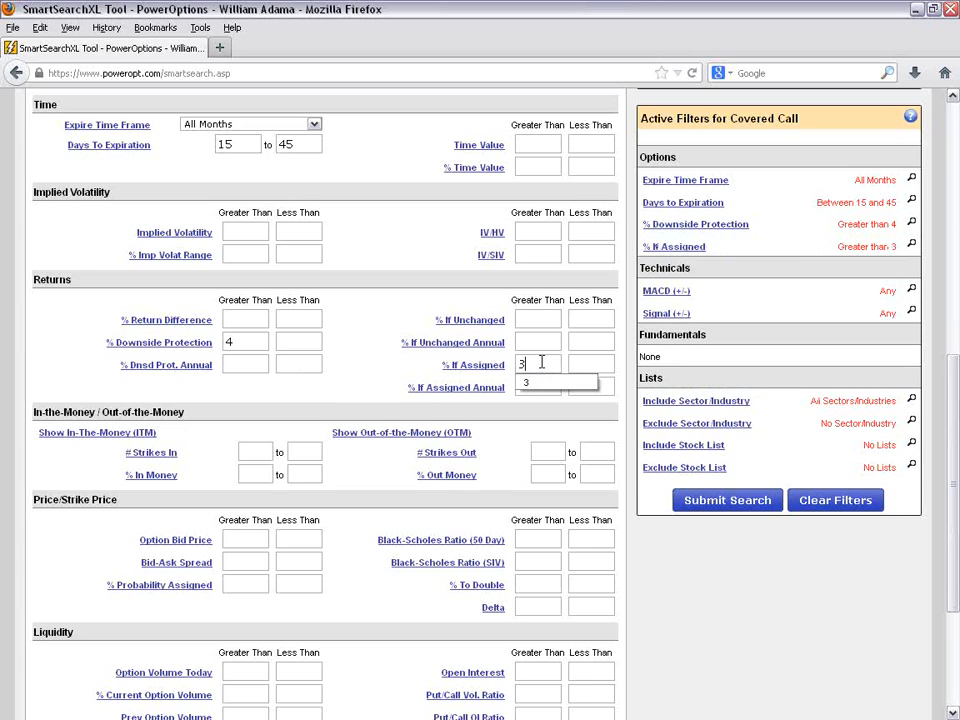
- Limit both % In Money and % Out Money to a maximum of 5
{"action": "scroll", "coordinate": [461, 390], "scroll_direction": "down", "scroll_amount": 2}
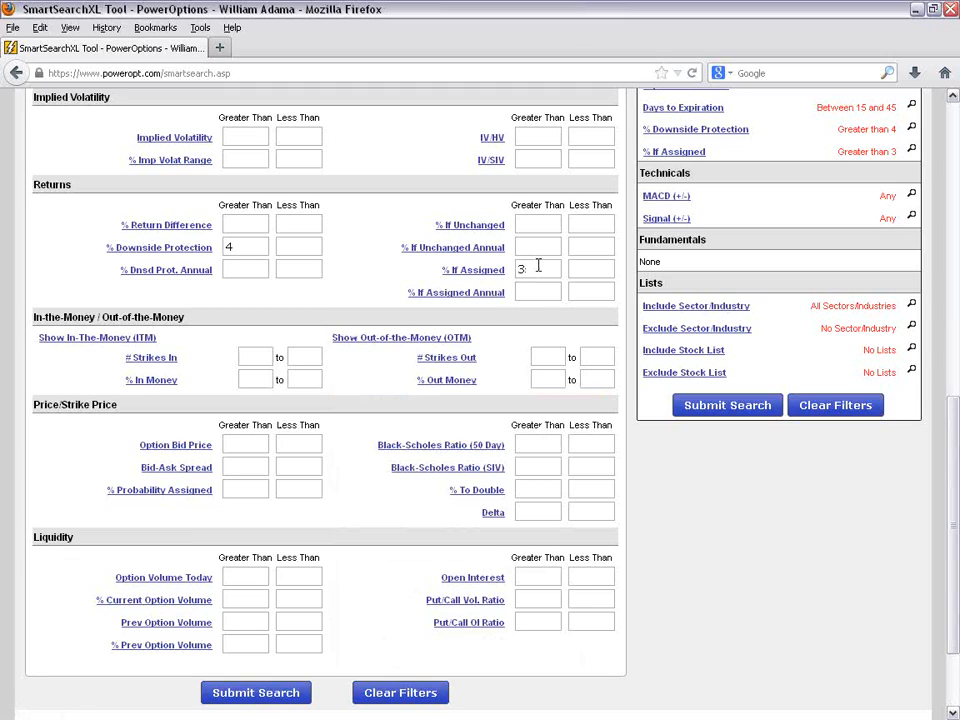
{"action": "left_click", "coordinate": [253, 246]}
{"action": "left_click", "coordinate": [541, 260]}
{"action": "type", "text": "5"}
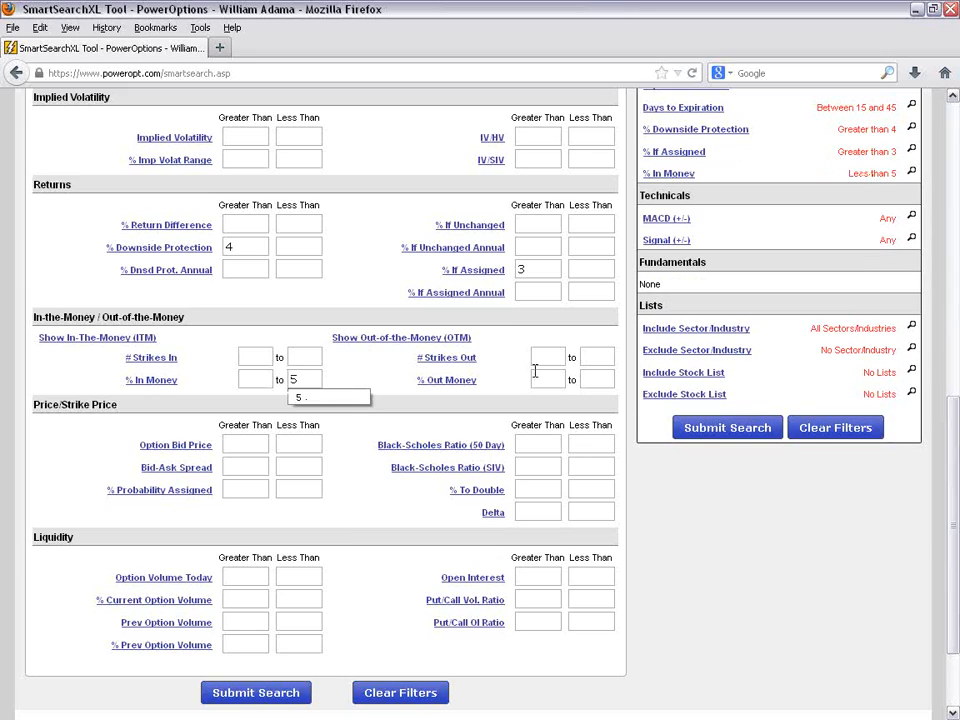
{"action": "left_click", "coordinate": [600, 378]}
{"action": "type", "text": "5"}
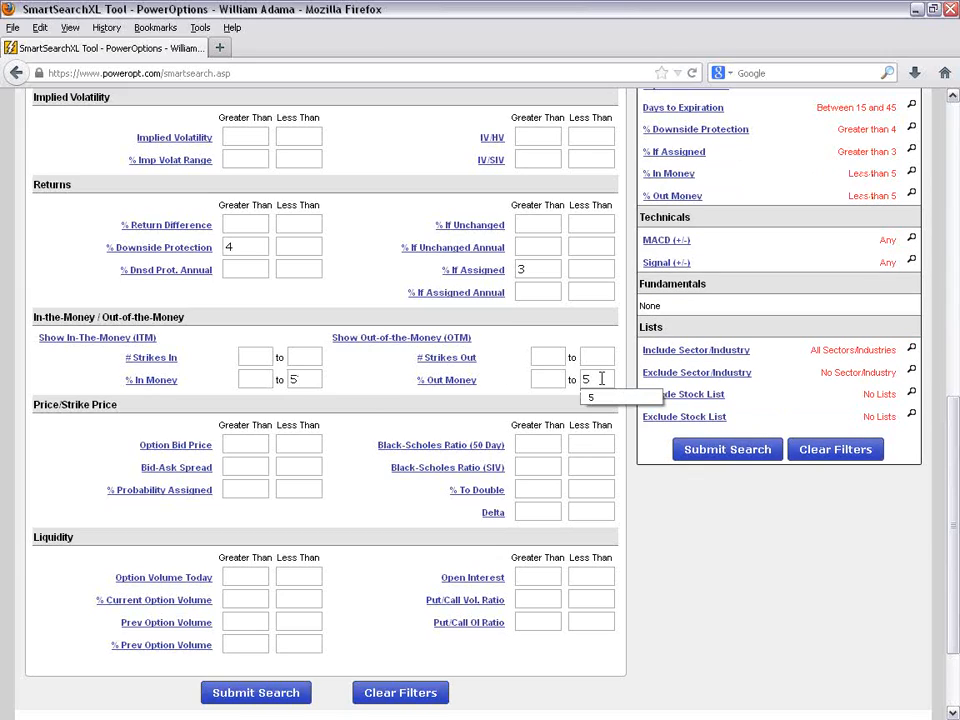
{"action": "left_click", "coordinate": [347, 480]}
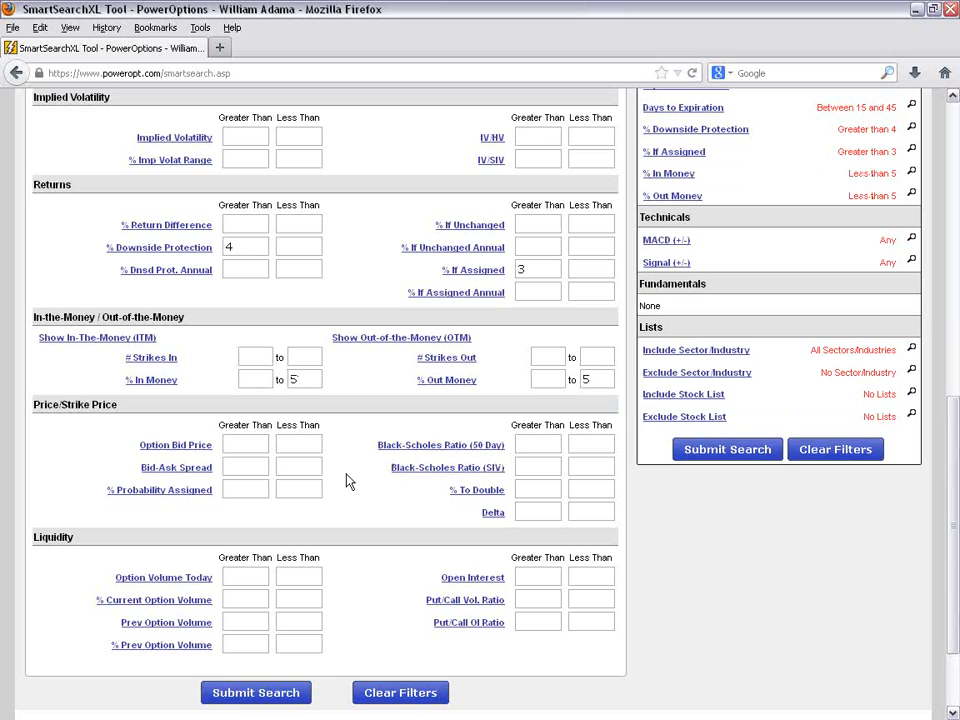
- Set the Option Bid Price filter to greater than .75
{"action": "scroll", "coordinate": [310, 403], "scroll_direction": "down", "scroll_amount": 2}
{"action": "left_click", "coordinate": [247, 348]}
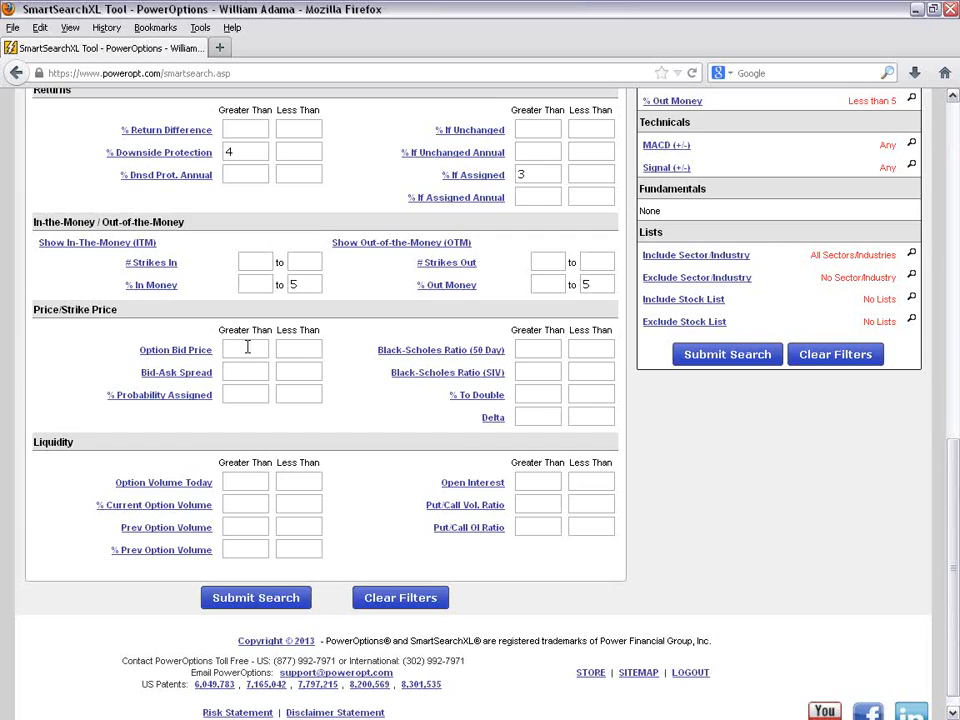
{"action": "left_click", "coordinate": [247, 347]}
{"action": "type", "text": ".60"}
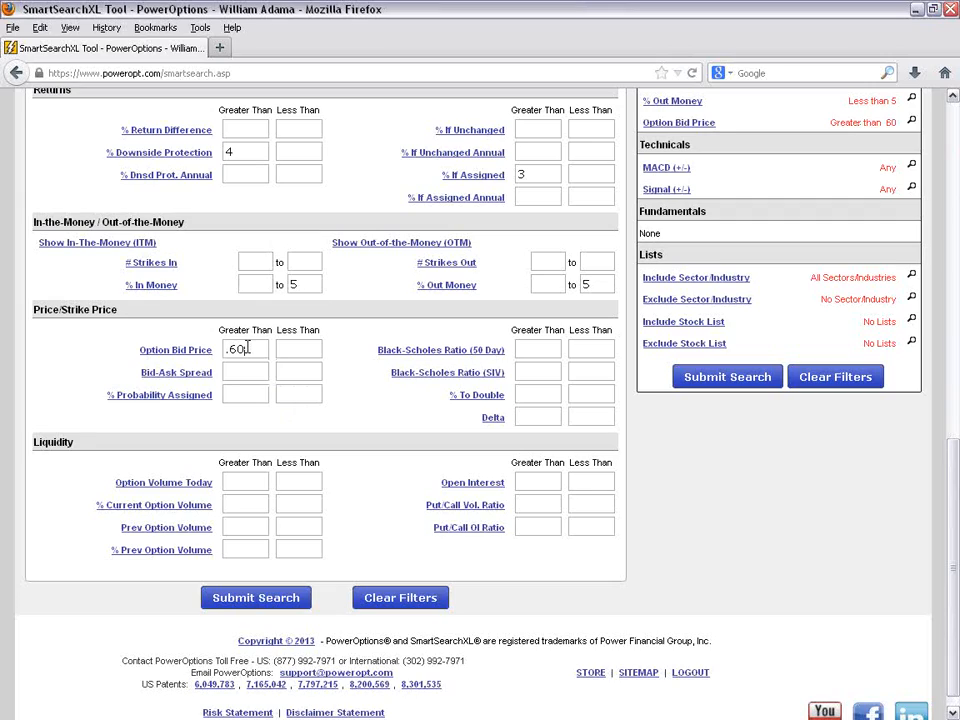
{"action": "key", "text": "BackSpace"}
{"action": "key", "text": "BackSpace"}
{"action": "key", "text": "BackSpace"}
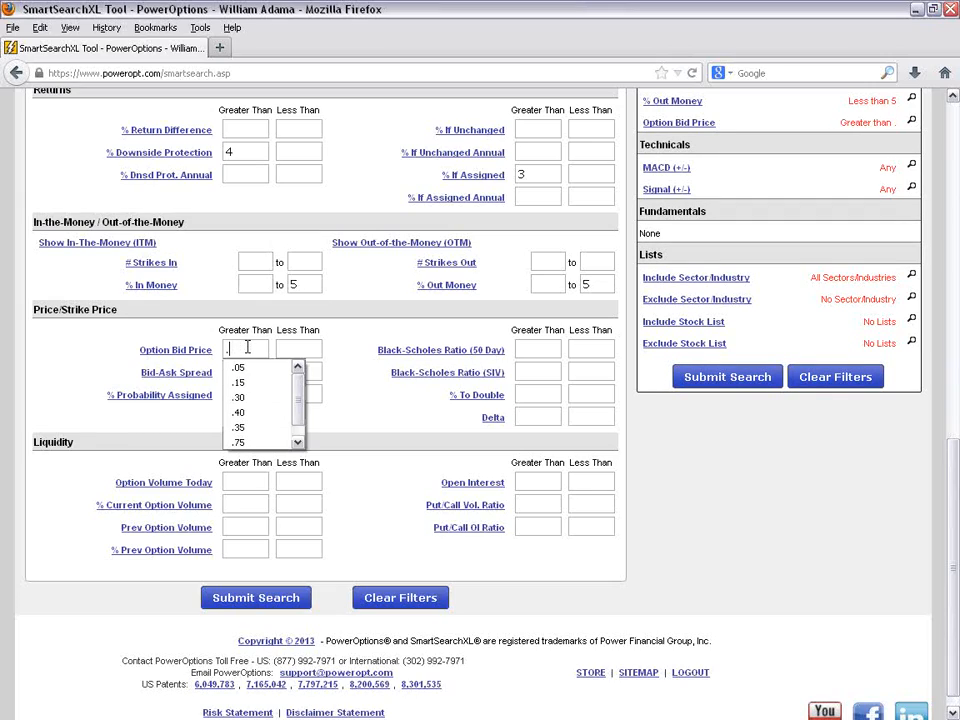
{"action": "type", "text": ".75"}
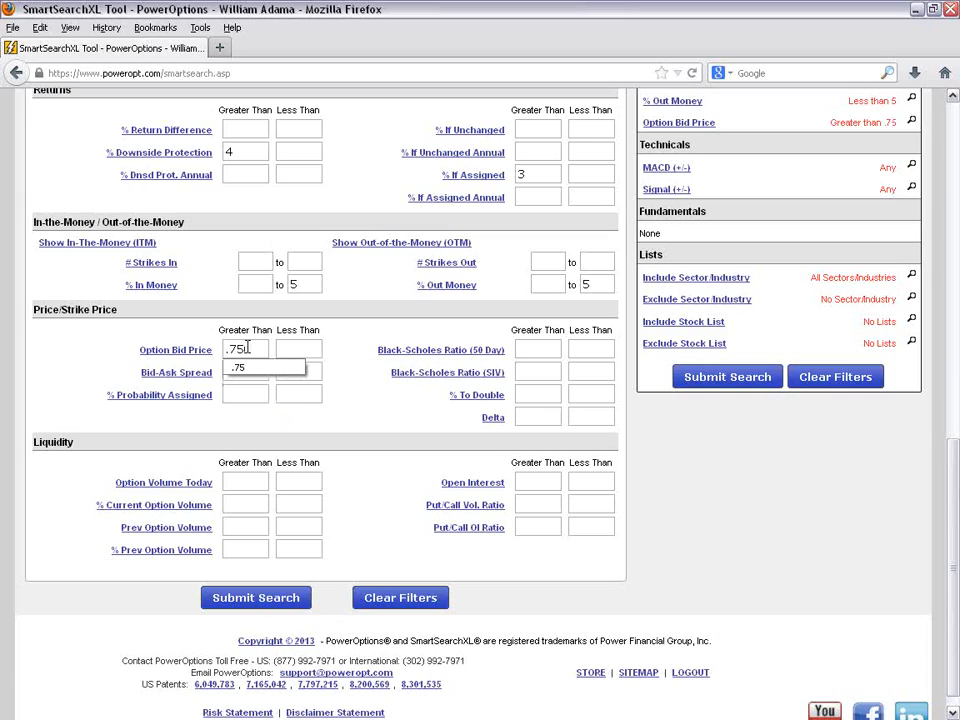
{"action": "left_click", "coordinate": [362, 417]}
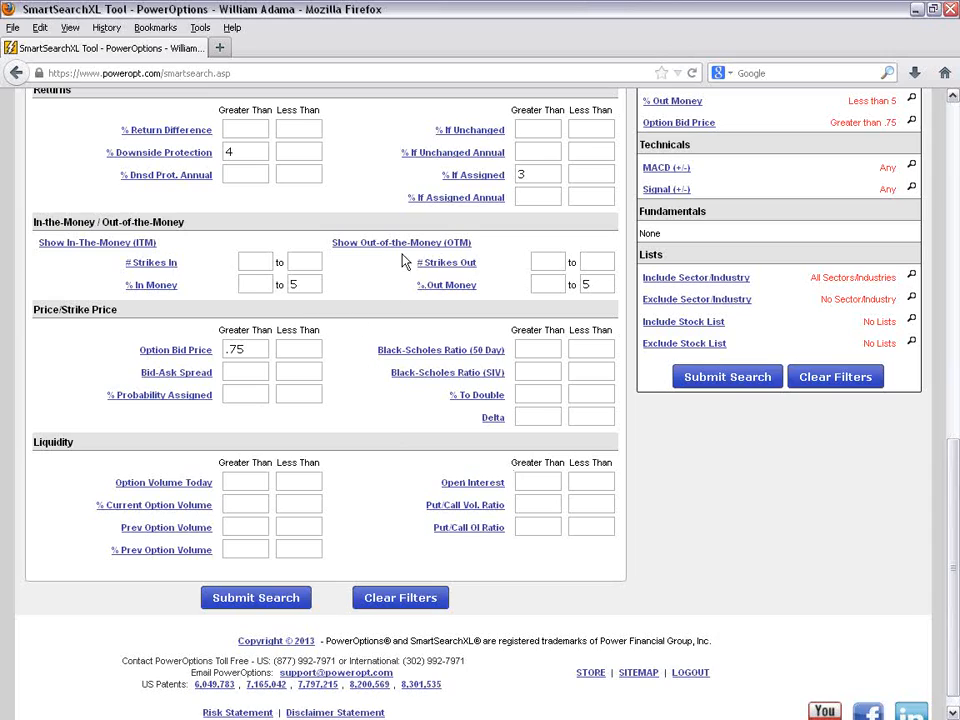
- Set the liquidity filters to Option Volume Today greater than 25 and Open Interest greater than 50
{"action": "left_click", "coordinate": [447, 285]}
{"action": "scroll", "coordinate": [300, 440], "scroll_direction": "down", "scroll_amount": 1}
{"action": "left_click", "coordinate": [256, 453]}
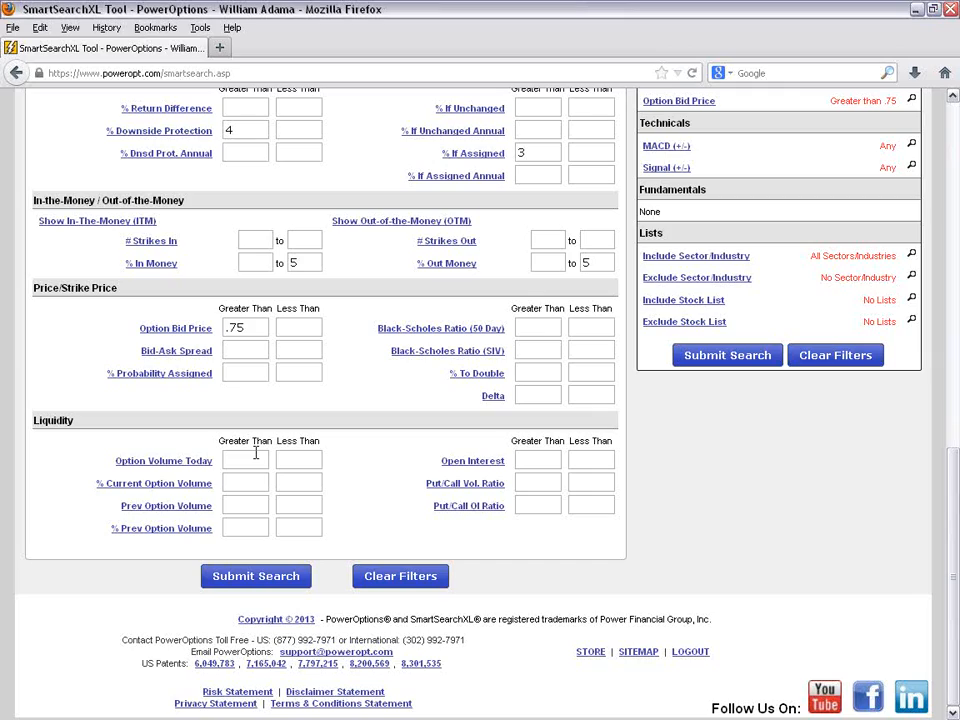
{"action": "type", "text": "25"}
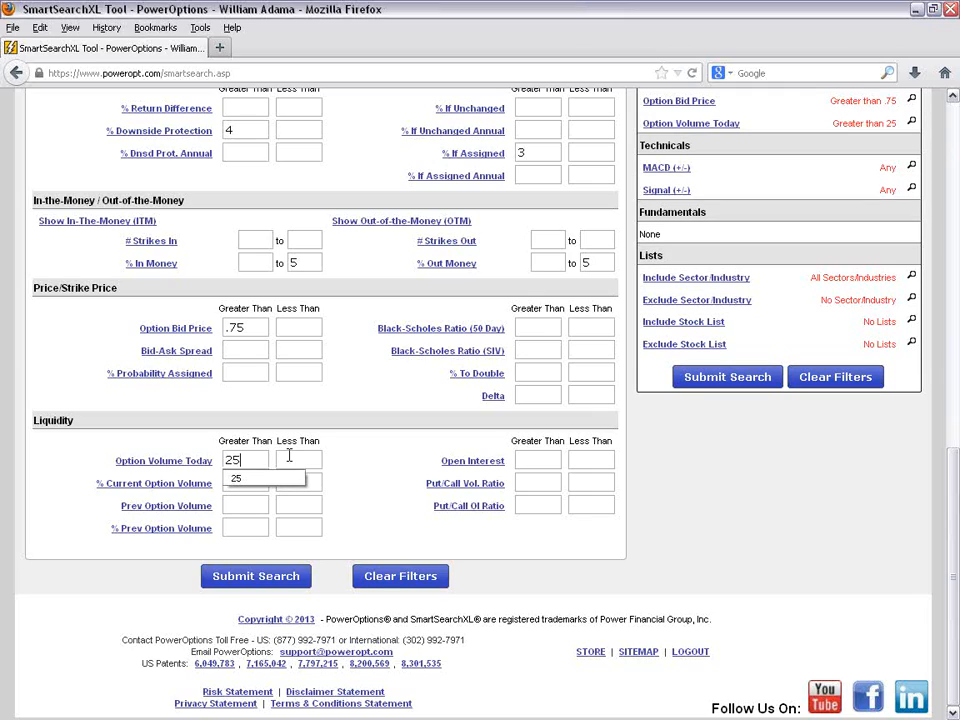
{"action": "left_click", "coordinate": [525, 460]}
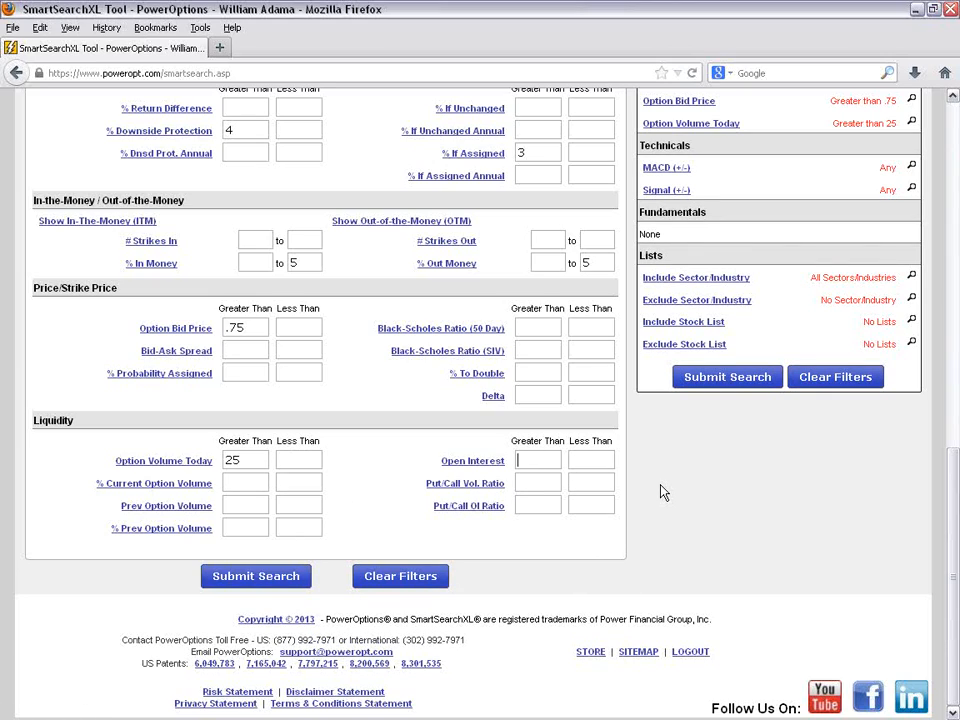
{"action": "type", "text": "50"}
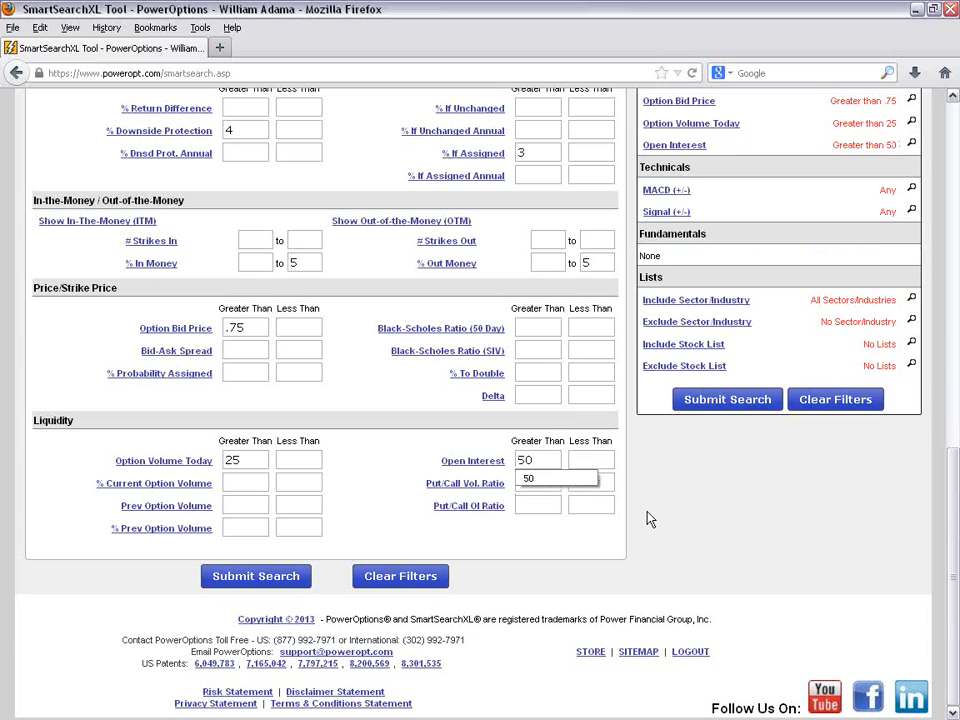
- Review the entered Options criteria against the list of active filters for the covered call search
{"action": "scroll", "coordinate": [650, 518], "scroll_direction": "up", "scroll_amount": 2}
{"action": "scroll", "coordinate": [650, 518], "scroll_direction": "up", "scroll_amount": 3}
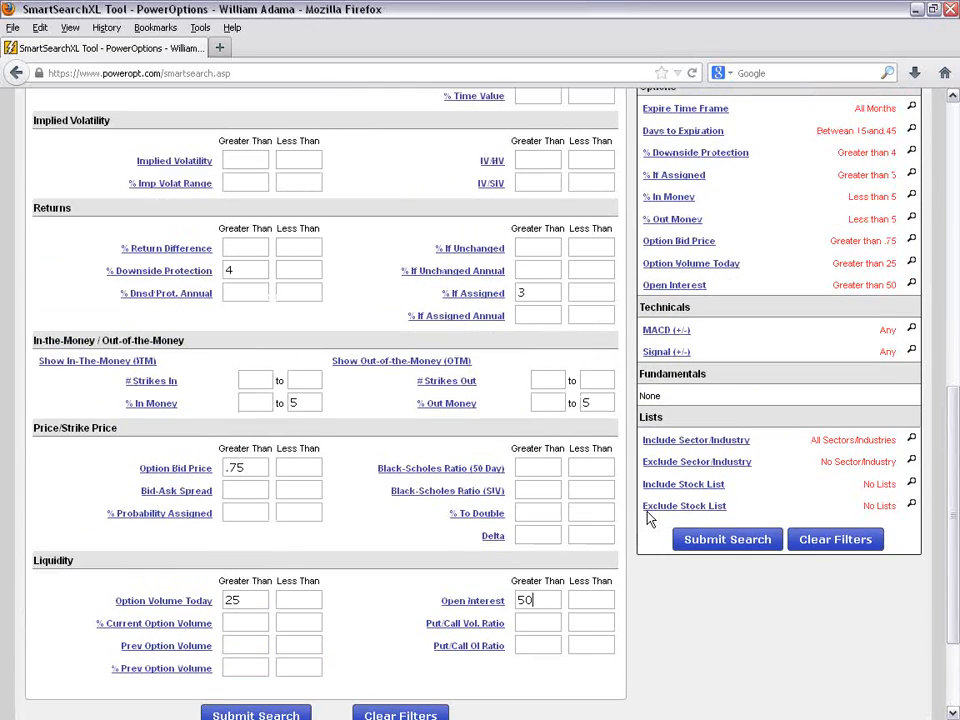
{"action": "scroll", "coordinate": [649, 516], "scroll_direction": "up", "scroll_amount": 1}
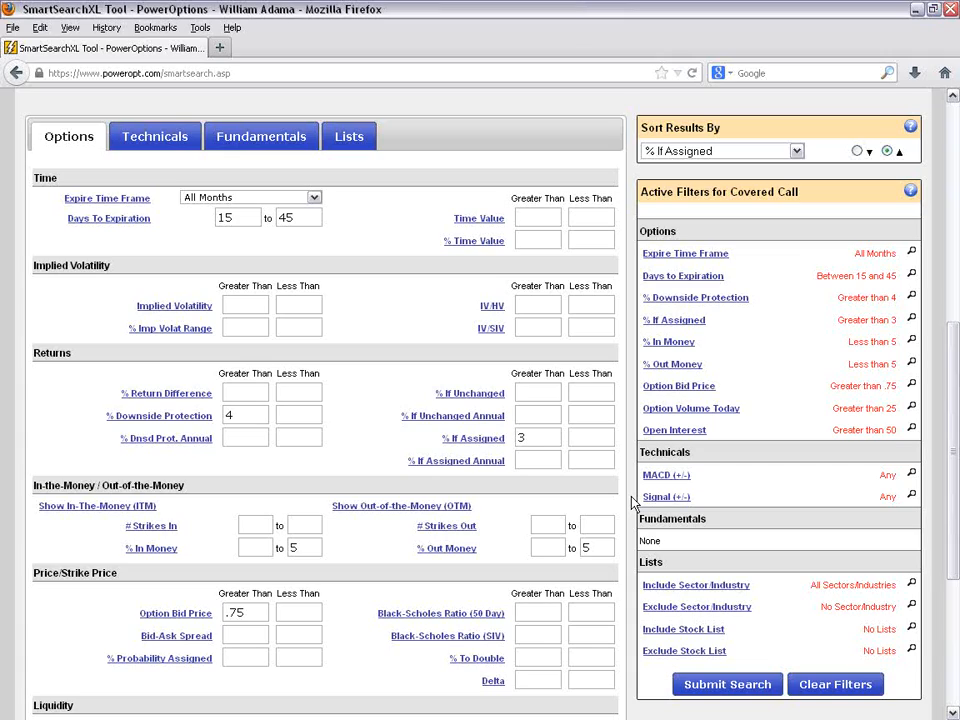
{"action": "scroll", "coordinate": [368, 355], "scroll_direction": "down", "scroll_amount": 1}
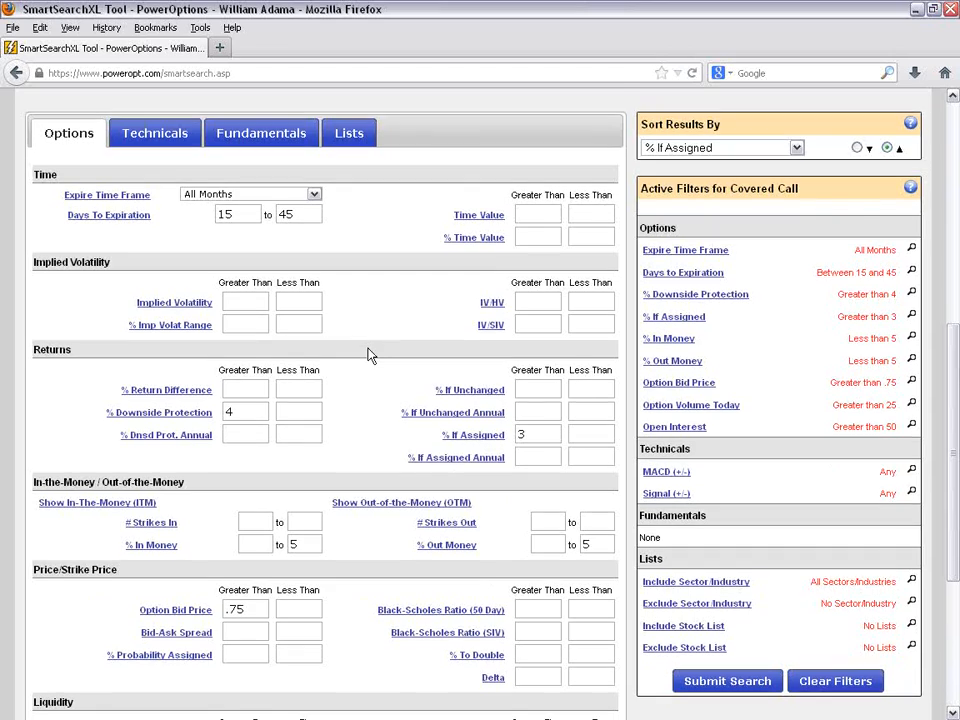
{"action": "scroll", "coordinate": [368, 355], "scroll_direction": "down", "scroll_amount": 2}
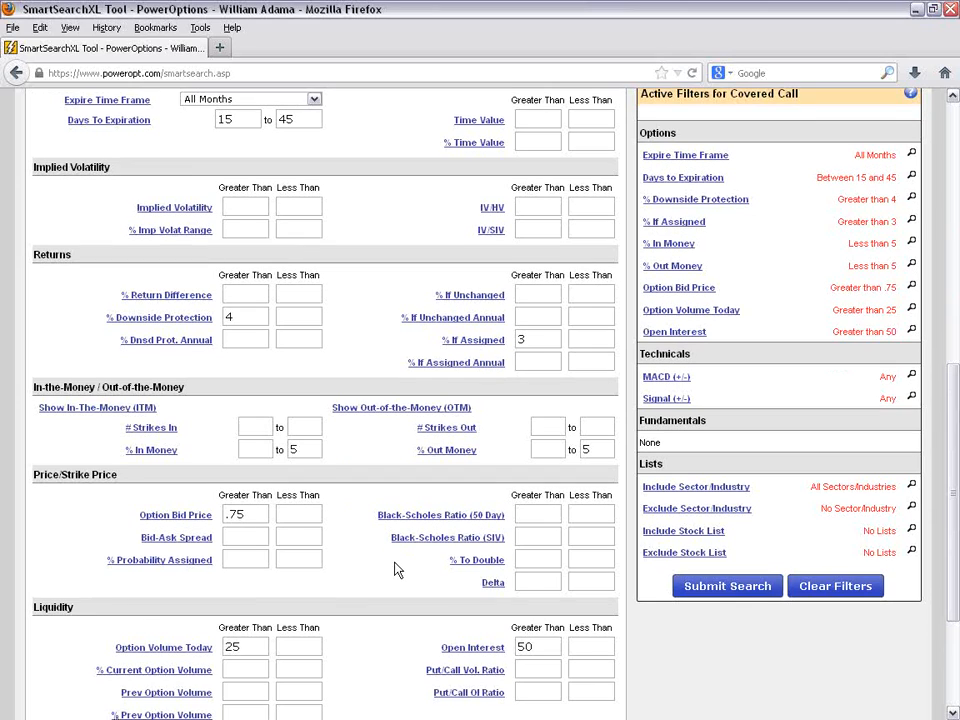
{"action": "scroll", "coordinate": [400, 610], "scroll_direction": "down", "scroll_amount": 2}
{"action": "scroll", "coordinate": [378, 547], "scroll_direction": "up", "scroll_amount": 2}
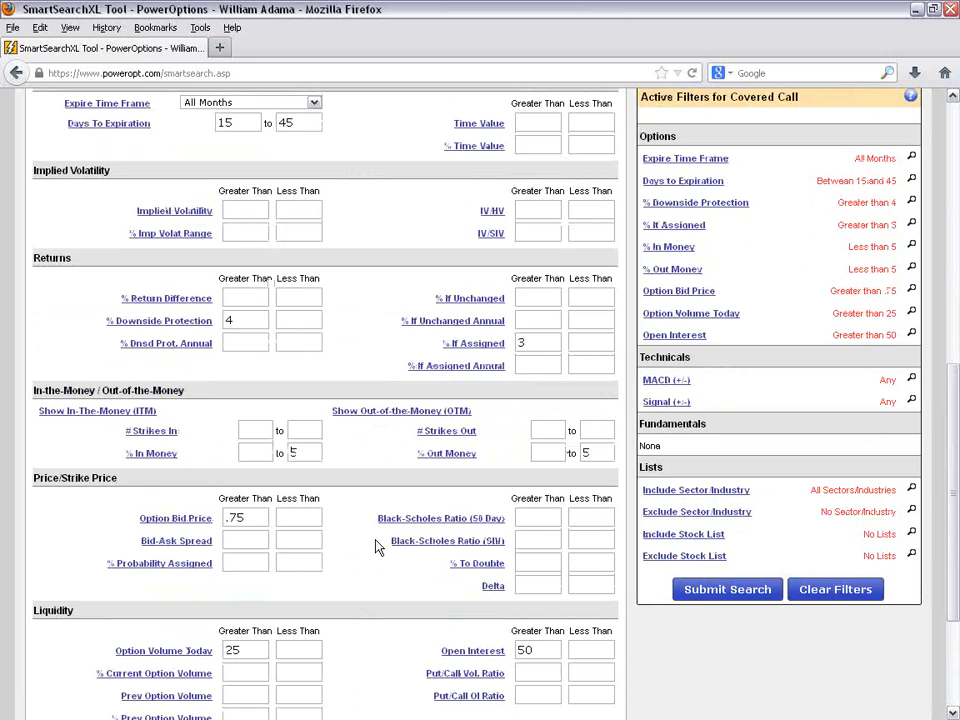
- Tighten the return criteria to % If Assigned greater than 6 and % Downside Protection greater than 10
{"action": "left_click", "coordinate": [541, 347]}
{"action": "key", "text": "BackSpace"}
{"action": "type", "text": "6"}
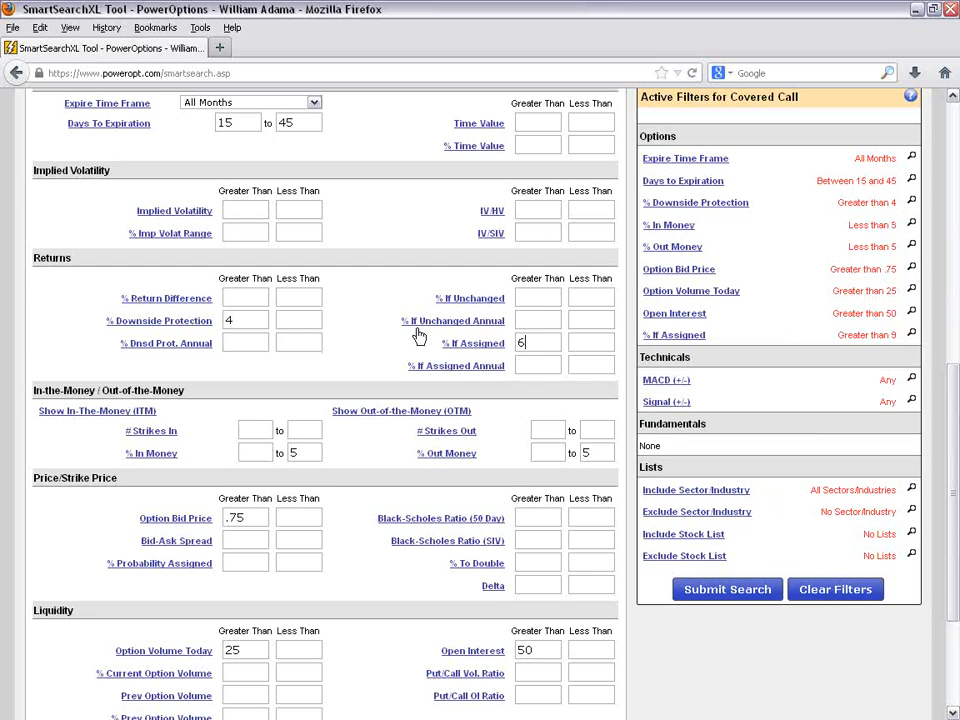
{"action": "left_click", "coordinate": [234, 320]}
{"action": "key", "text": "BackSpace"}
{"action": "type", "text": "1"}
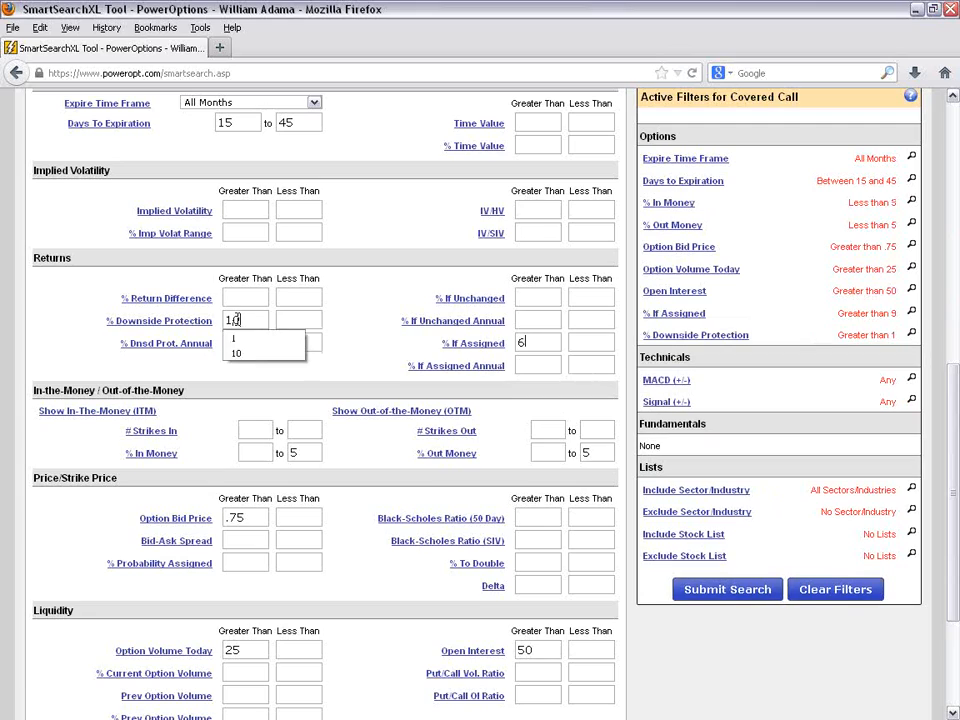
{"action": "type", "text": "0"}
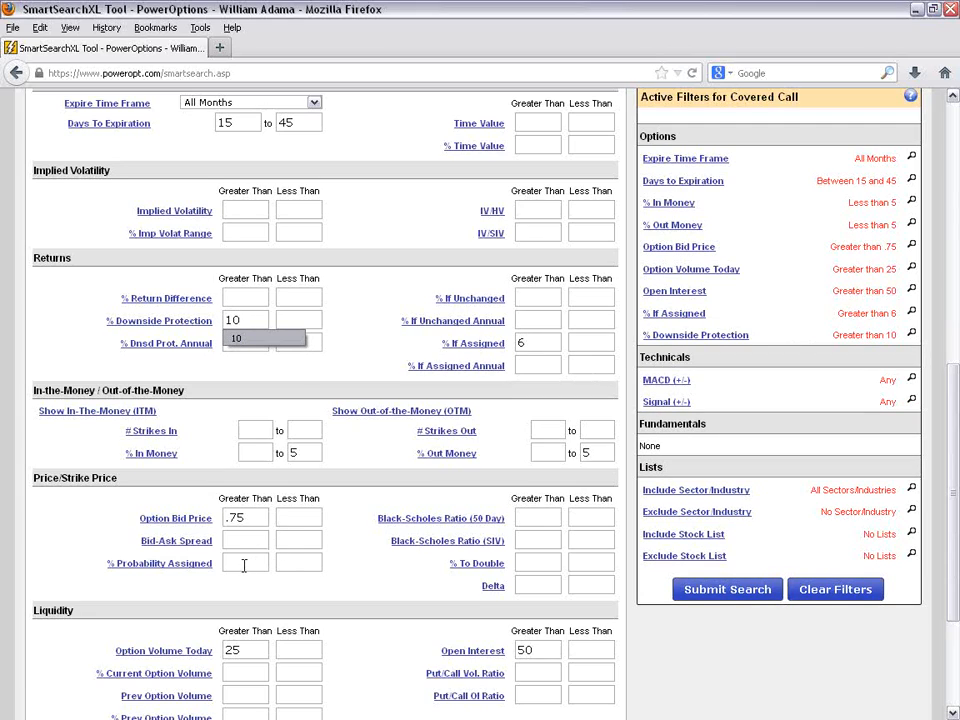
- Set % Probability Assigned to greater than 85 and submit the covered call search
{"action": "left_click", "coordinate": [243, 565]}
{"action": "type", "text": "89"}
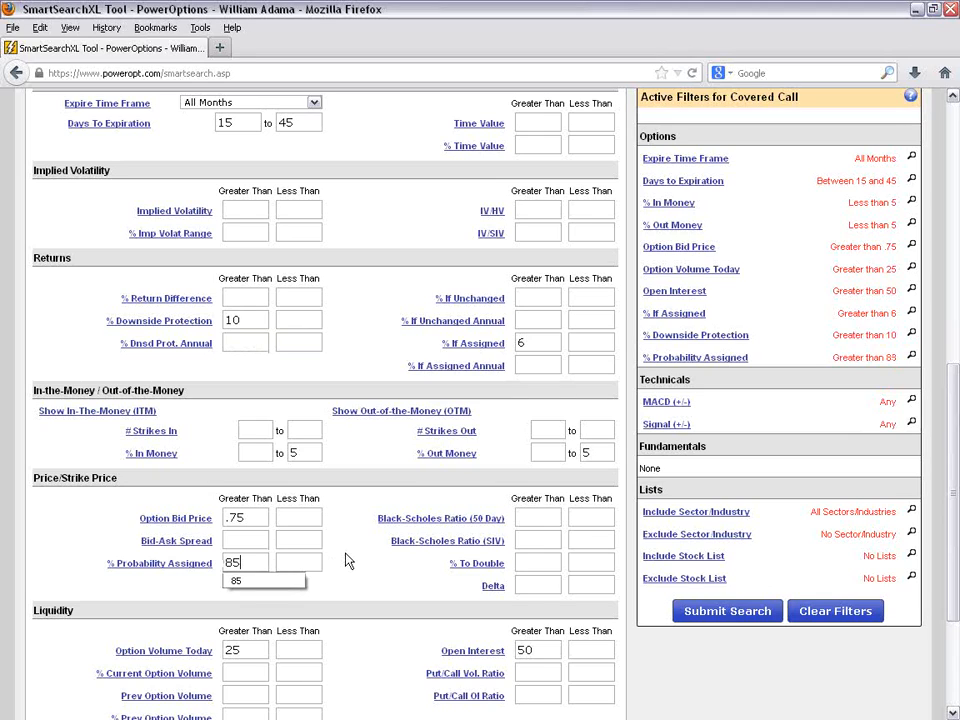
{"action": "scroll", "coordinate": [348, 562], "scroll_direction": "up", "scroll_amount": 4}
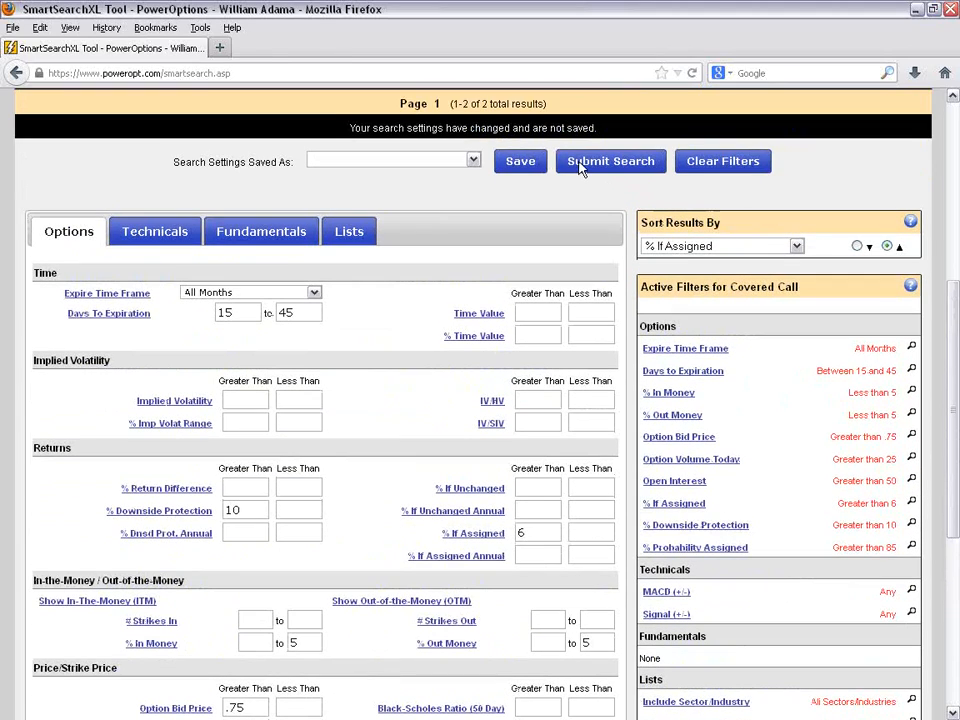
{"action": "left_click", "coordinate": [582, 158]}
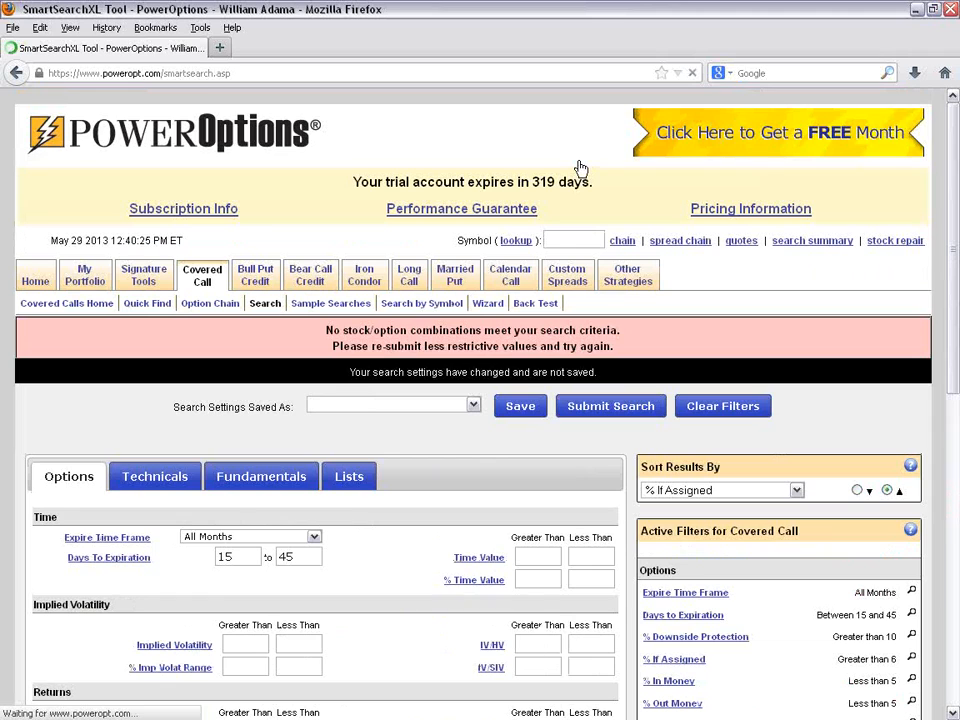
{"action": "scroll", "coordinate": [542, 326], "scroll_direction": "down", "scroll_amount": 2}
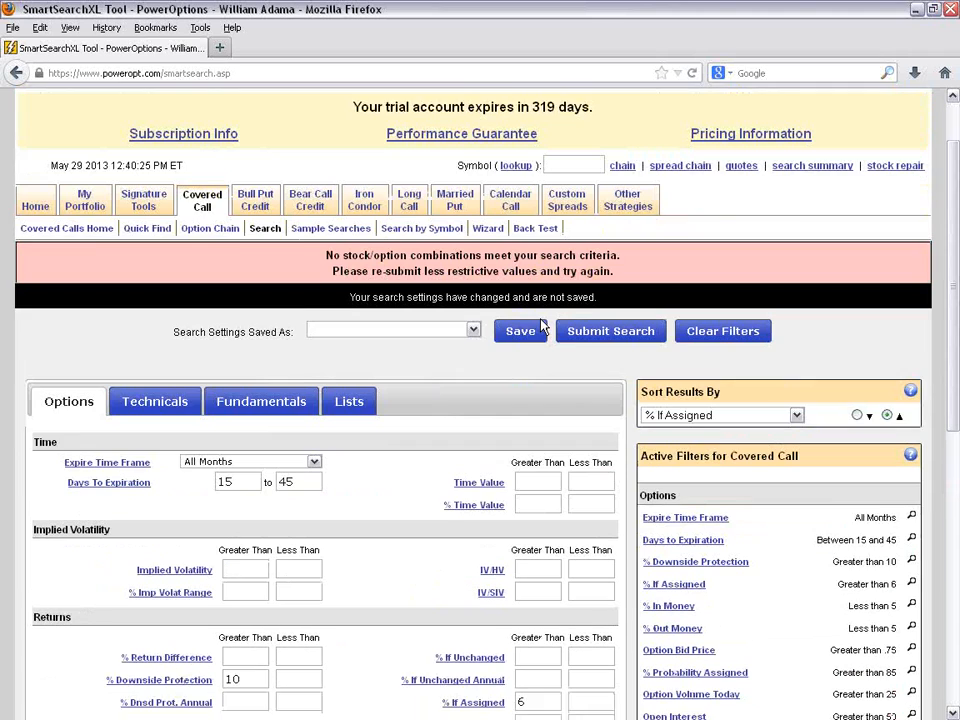
- Review the % Downside Protection, % If Assigned and % Probability Assigned criteria to find which values are too restrictive
{"action": "scroll", "coordinate": [272, 413], "scroll_direction": "down", "scroll_amount": 2}
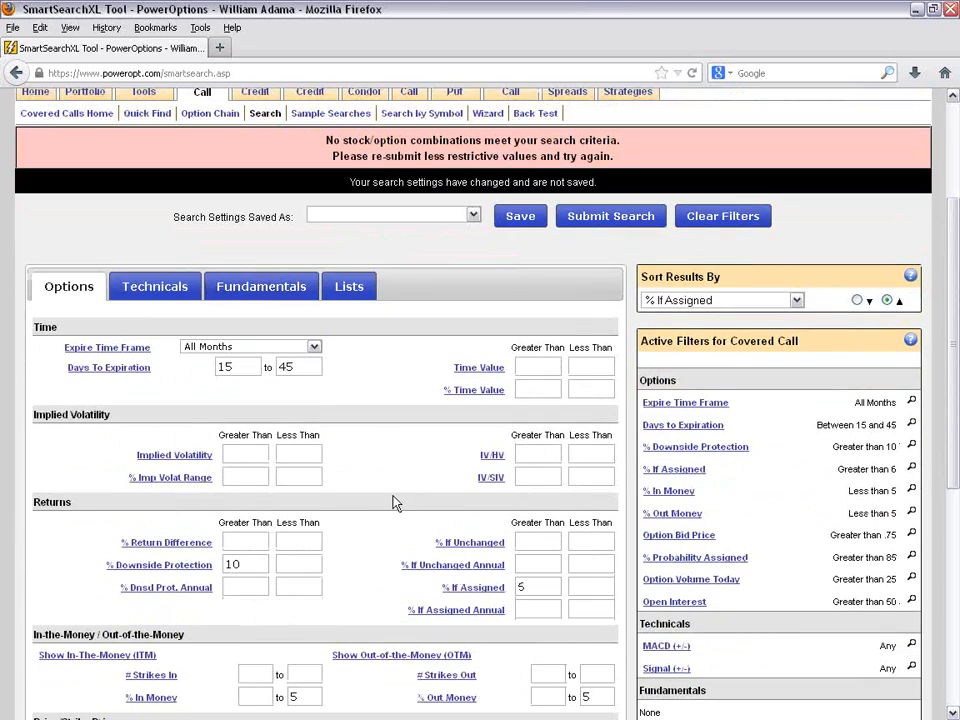
{"action": "scroll", "coordinate": [393, 503], "scroll_direction": "down", "scroll_amount": 2}
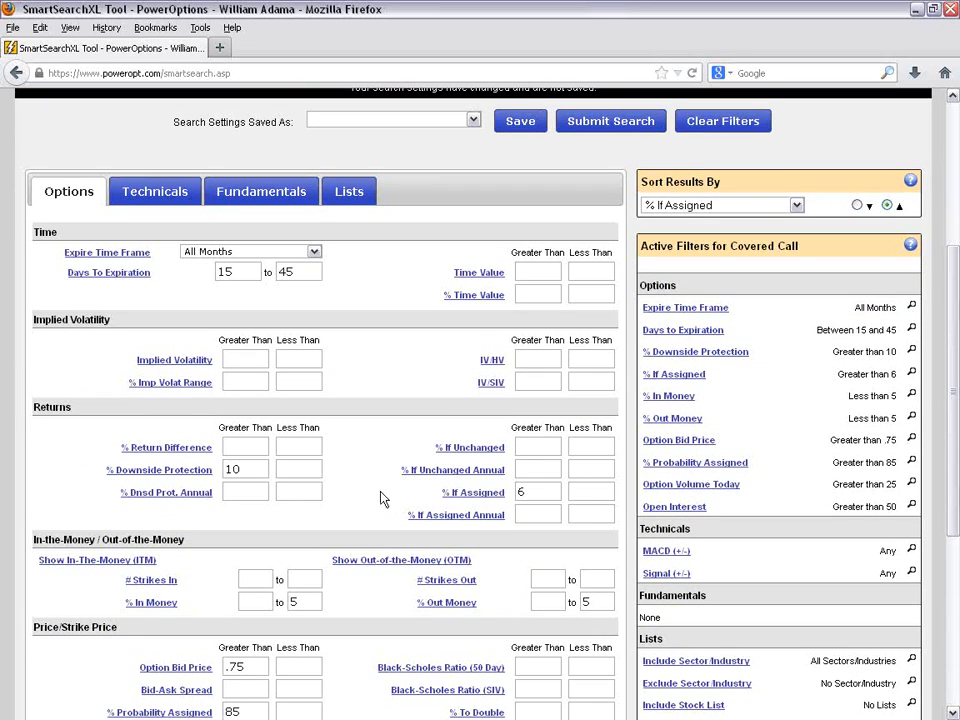
{"action": "scroll", "coordinate": [388, 465], "scroll_direction": "down", "scroll_amount": 2}
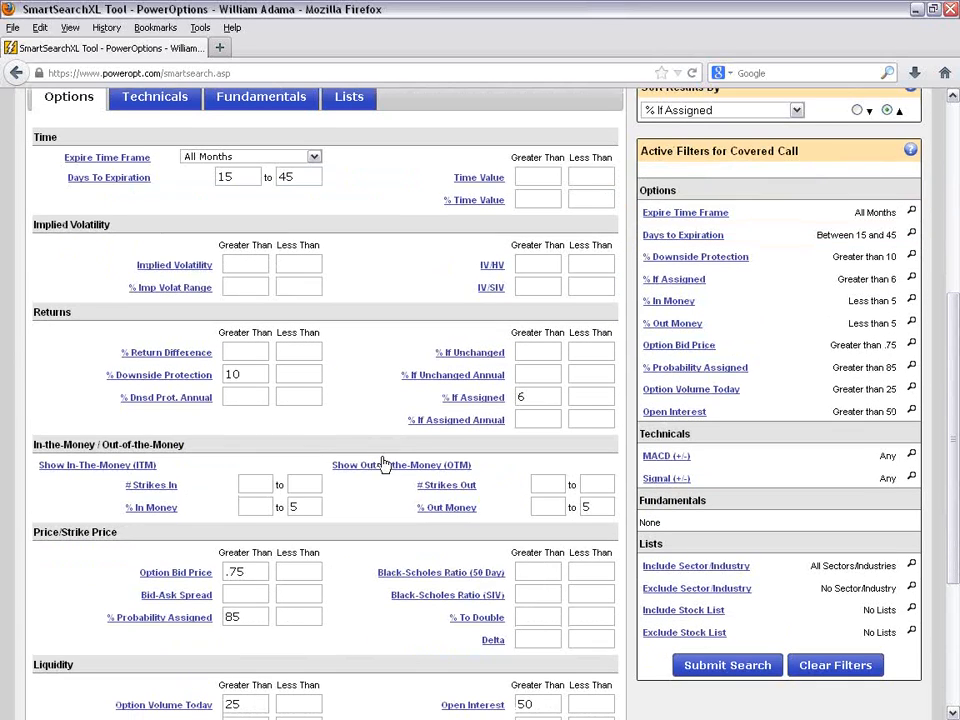
{"action": "double_click", "coordinate": [231, 375]}
{"action": "left_click_drag", "start_coordinate": [537, 396], "coordinate": [504, 397]}
{"action": "left_click", "coordinate": [300, 402]}
{"action": "scroll", "coordinate": [304, 400], "scroll_direction": "down", "scroll_amount": 2}
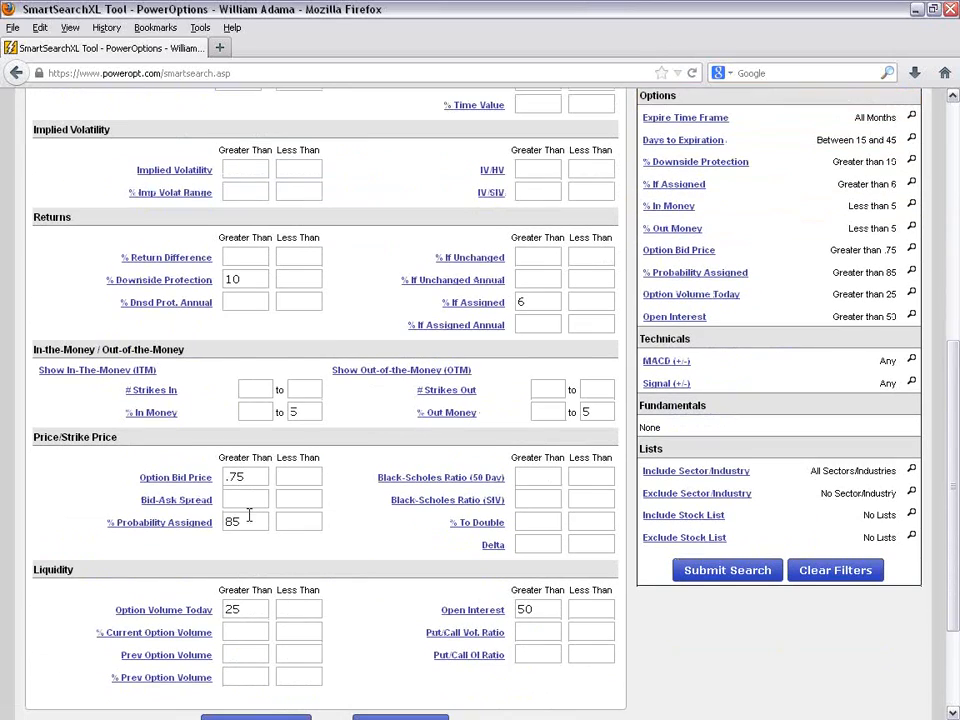
{"action": "double_click", "coordinate": [236, 521]}
{"action": "left_click", "coordinate": [259, 279]}
{"action": "left_click", "coordinate": [447, 500]}
{"action": "left_click", "coordinate": [252, 524]}
- Relax the return criteria to % If Assigned greater than 3 and % Downside Protection greater than 4
{"action": "left_click", "coordinate": [542, 299]}
{"action": "key", "text": "BackSpace"}
{"action": "type", "text": "3"}
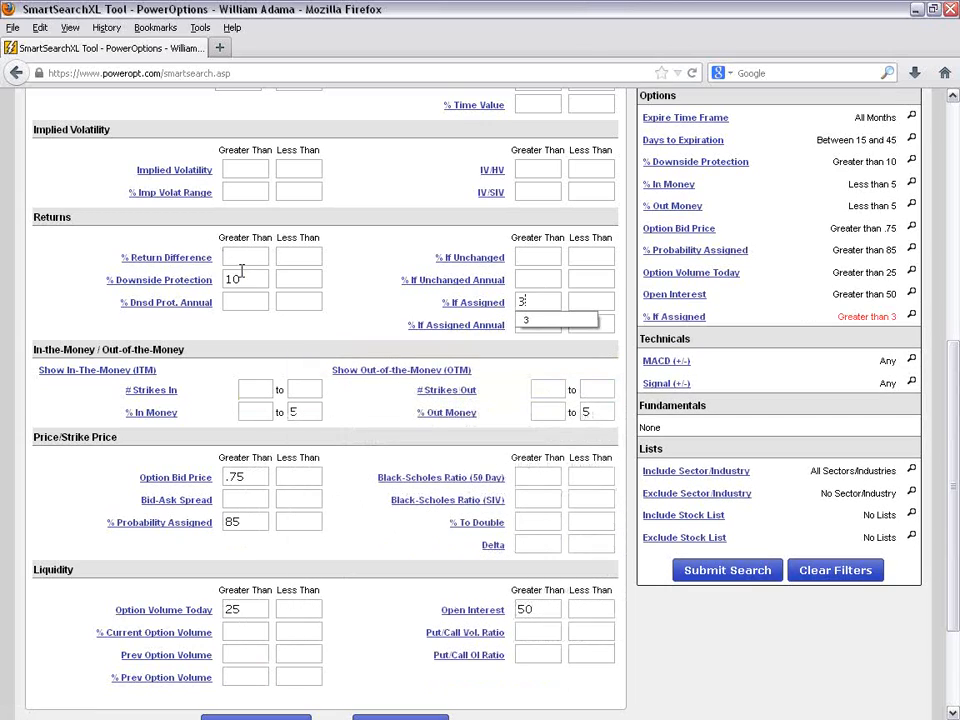
{"action": "left_click", "coordinate": [244, 278]}
{"action": "key", "text": "BackSpace"}
{"action": "key", "text": "BackSpace"}
{"action": "type", "text": "4"}
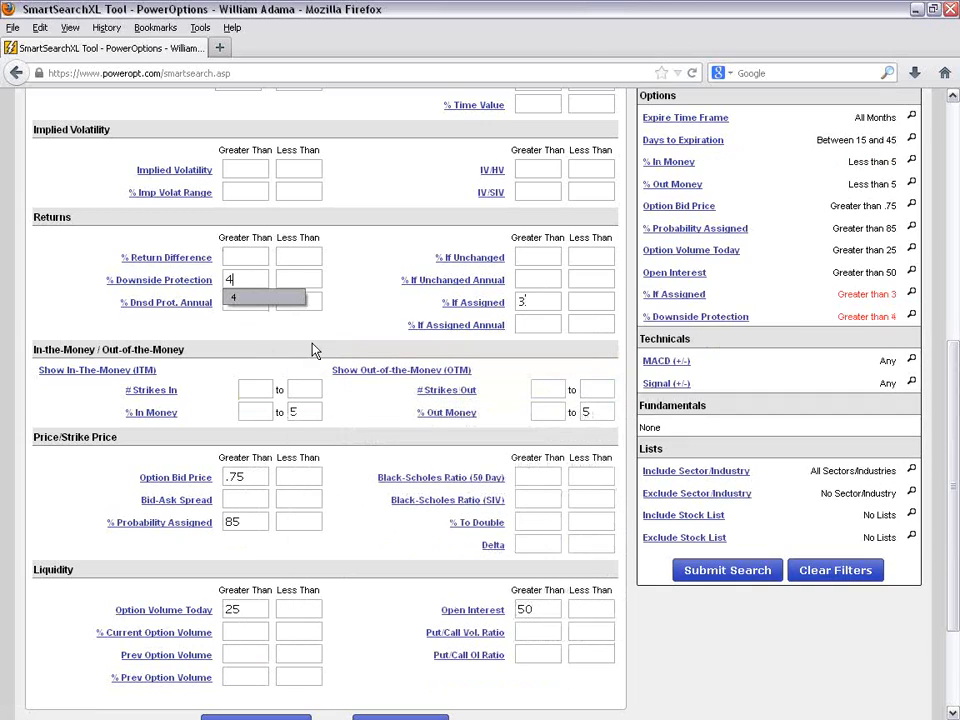
{"action": "left_click", "coordinate": [359, 320]}
- Remove the % Probability Assigned minimum from the price criteria
{"action": "scroll", "coordinate": [290, 446], "scroll_direction": "down", "scroll_amount": 2}
{"action": "left_click", "coordinate": [255, 427]}
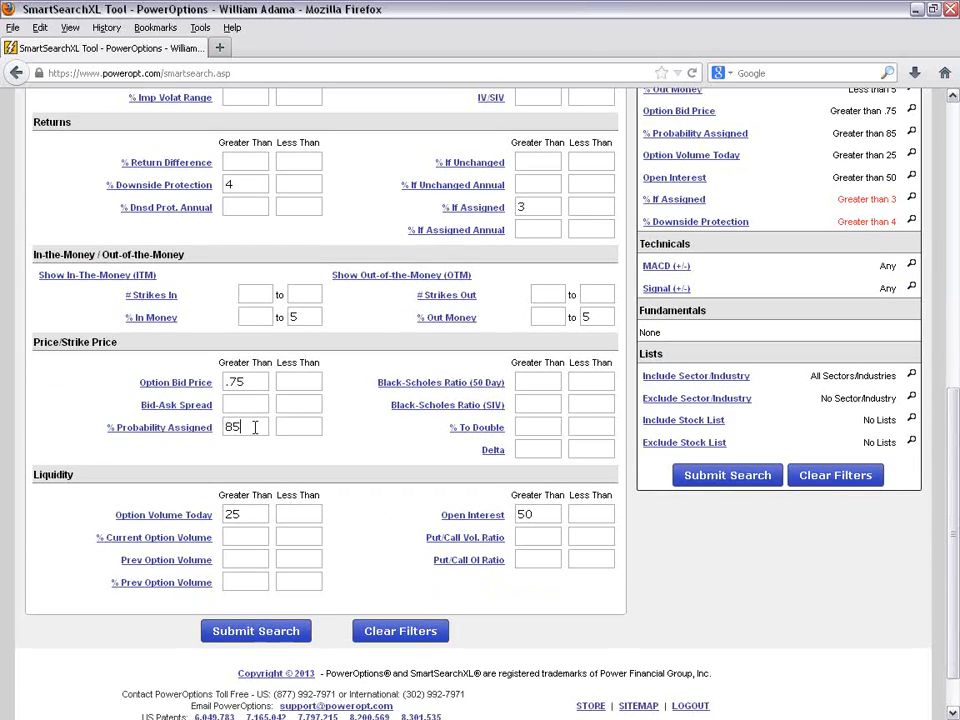
{"action": "key", "text": "BackSpace"}
{"action": "key", "text": "BackSpace"}
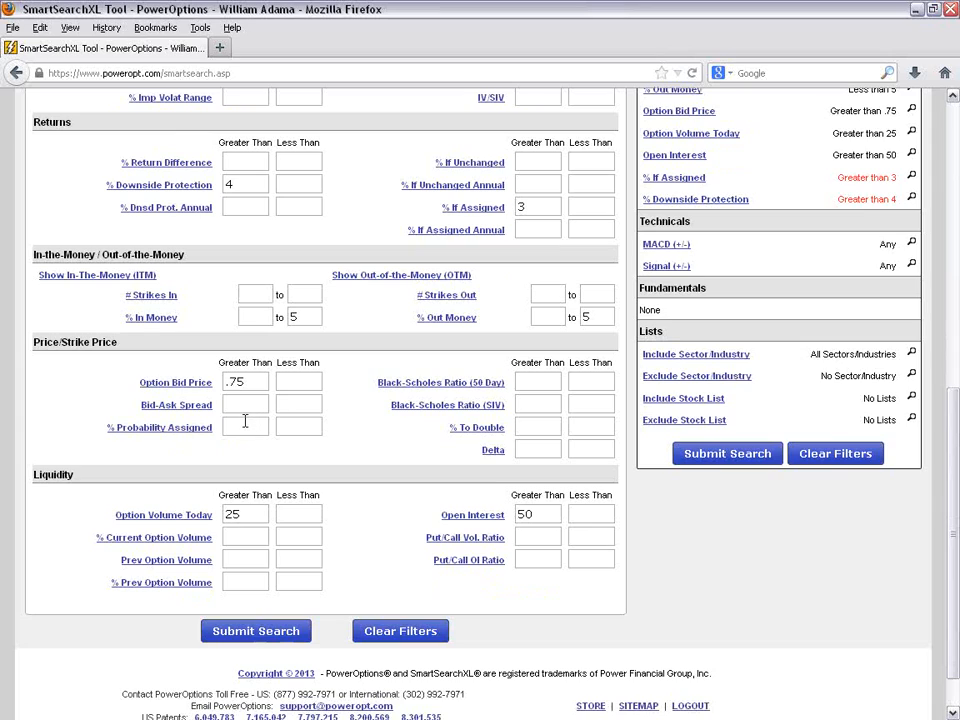
- Check the active time, moneyness, price, liquidity and return filters, and resubmit the covered call search
{"action": "scroll", "coordinate": [317, 485], "scroll_direction": "up", "scroll_amount": 3}
{"action": "scroll", "coordinate": [317, 485], "scroll_direction": "up", "scroll_amount": 1}
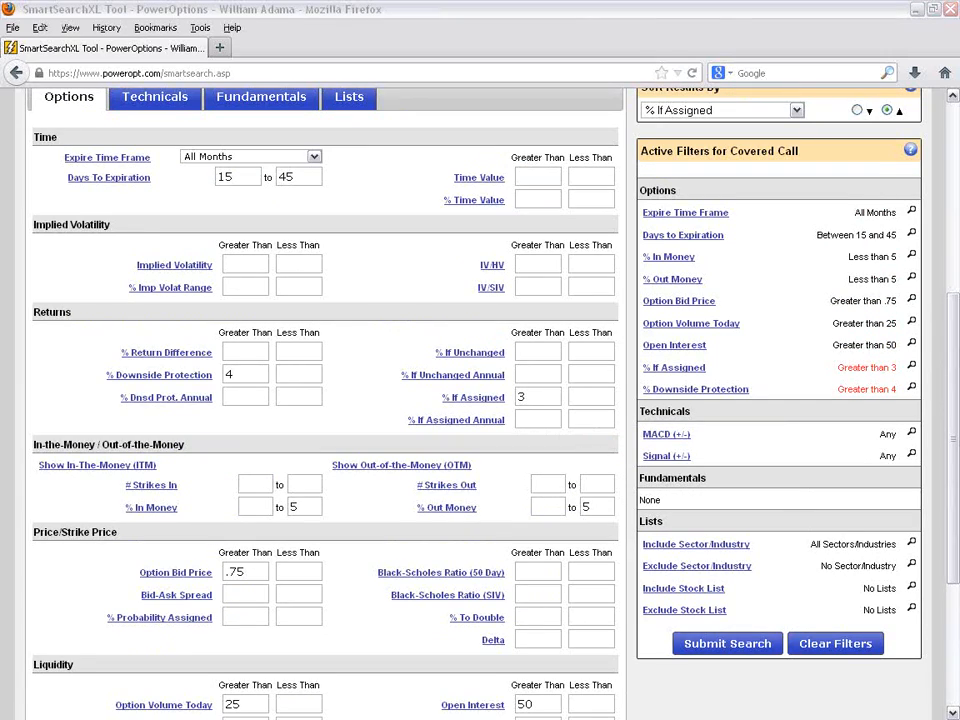
{"action": "mouse_move", "coordinate": [851, 250]}
{"action": "left_mouse_down"}
{"action": "mouse_move", "coordinate": [853, 288]}
{"action": "mouse_move", "coordinate": [861, 288]}
{"action": "mouse_move", "coordinate": [833, 346]}
{"action": "mouse_move", "coordinate": [846, 345]}
{"action": "left_mouse_up"}
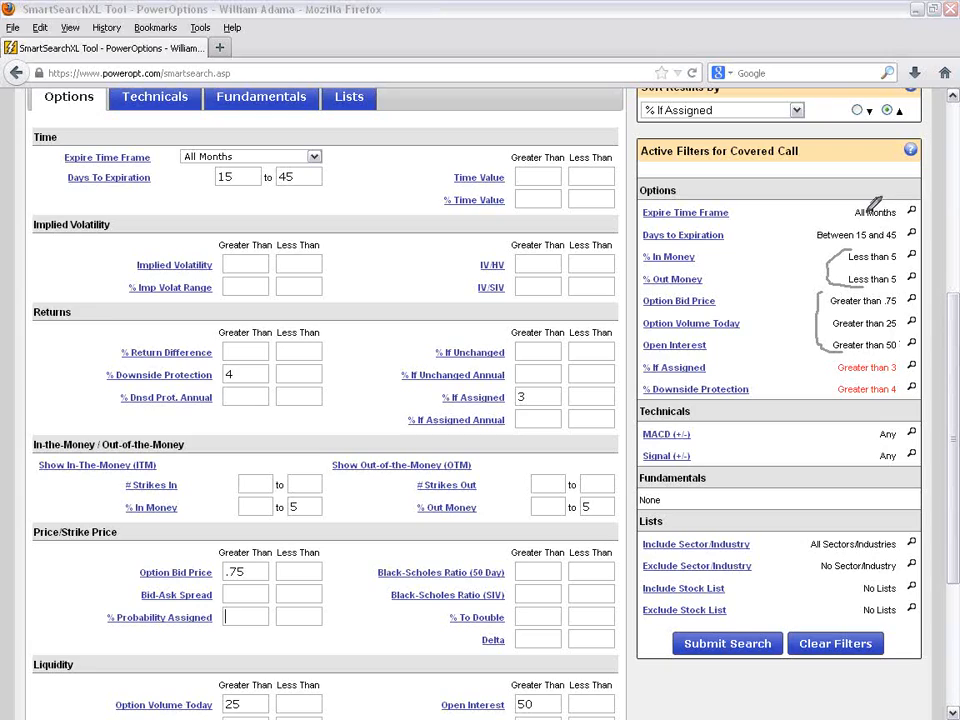
{"action": "mouse_move", "coordinate": [872, 212]}
{"action": "left_mouse_down"}
{"action": "mouse_move", "coordinate": [815, 232]}
{"action": "mouse_move", "coordinate": [893, 238]}
{"action": "left_mouse_up"}
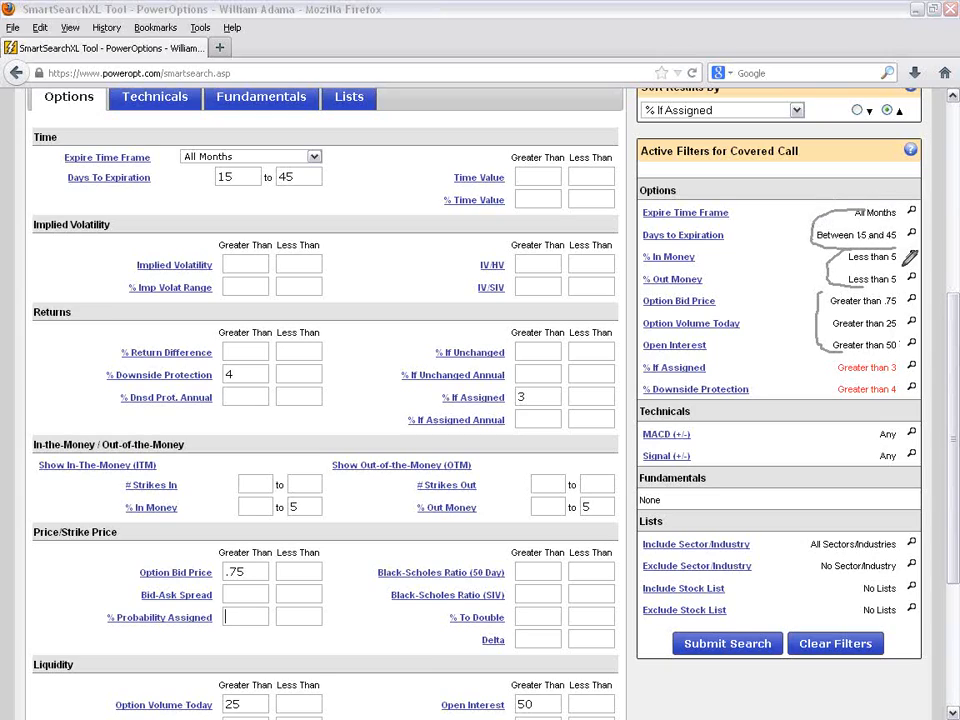
{"action": "left_click_drag", "start_coordinate": [855, 357], "coordinate": [832, 398]}
{"action": "left_click_drag", "start_coordinate": [953, 308], "coordinate": [958, 243]}
{"action": "scroll", "coordinate": [521, 166], "scroll_direction": "up", "scroll_amount": 3}
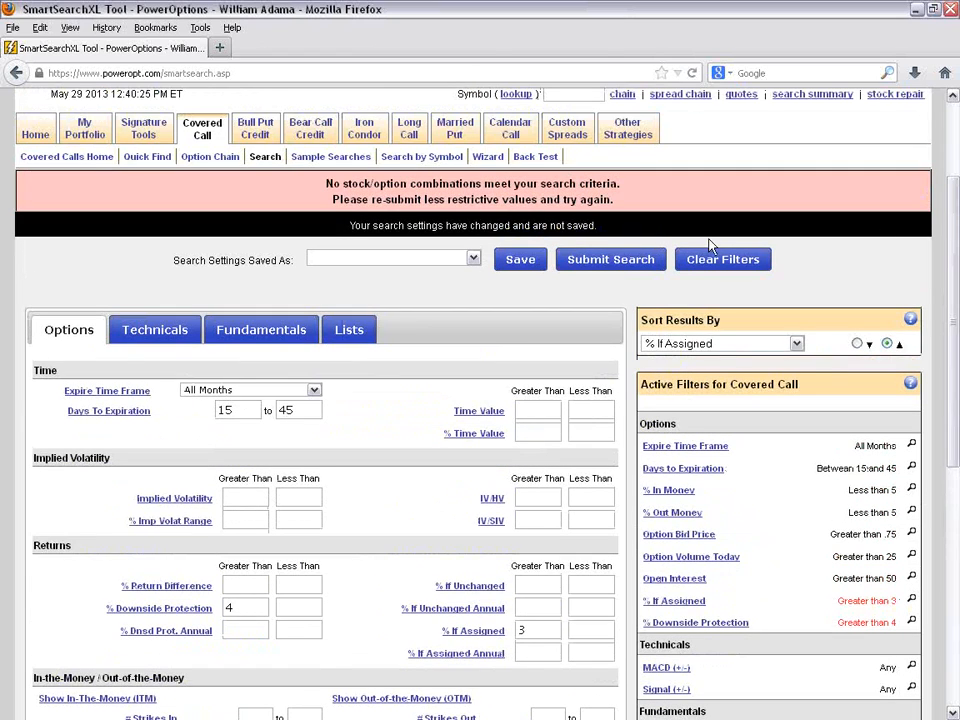
{"action": "left_click", "coordinate": [575, 259]}
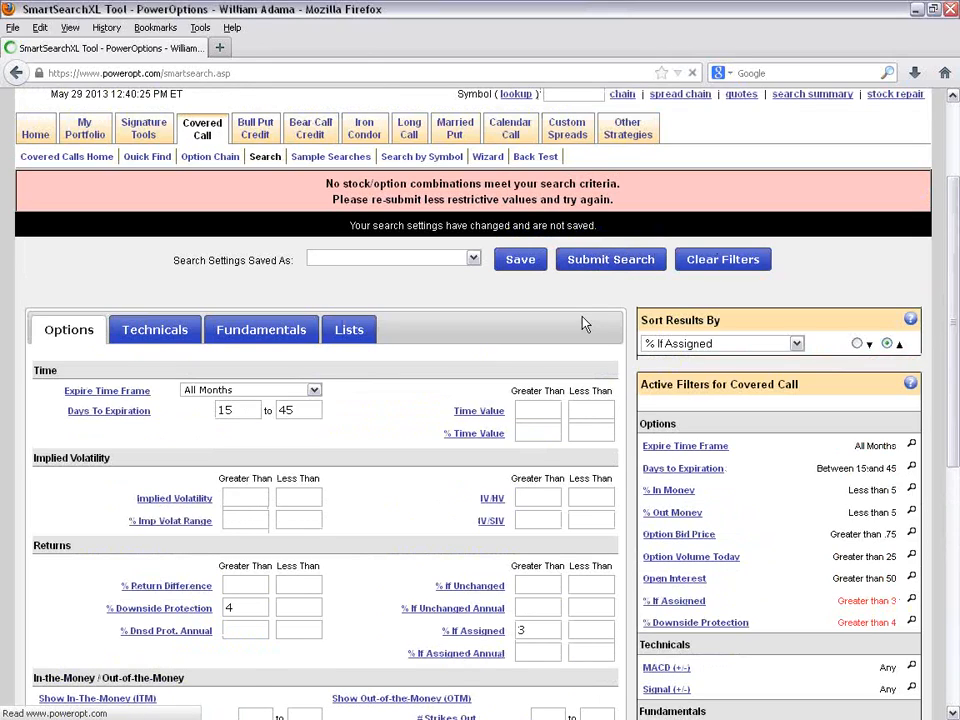
- Look through the first page of covered call results and check the total number of matches
{"action": "scroll", "coordinate": [585, 323], "scroll_direction": "down", "scroll_amount": 5}
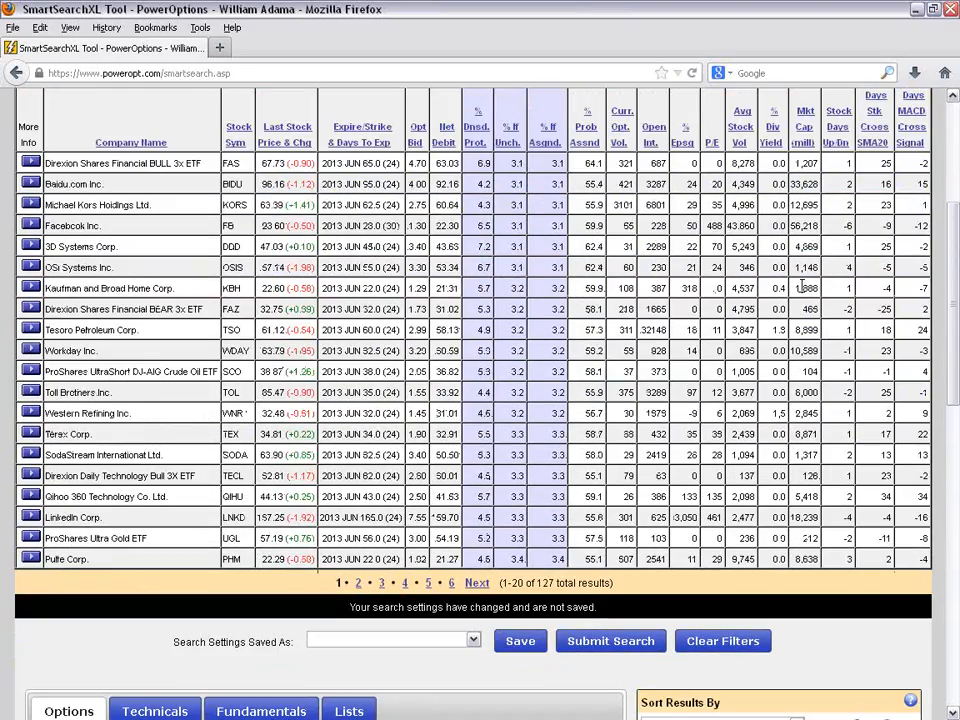
{"action": "scroll", "coordinate": [806, 288], "scroll_direction": "down", "scroll_amount": 5}
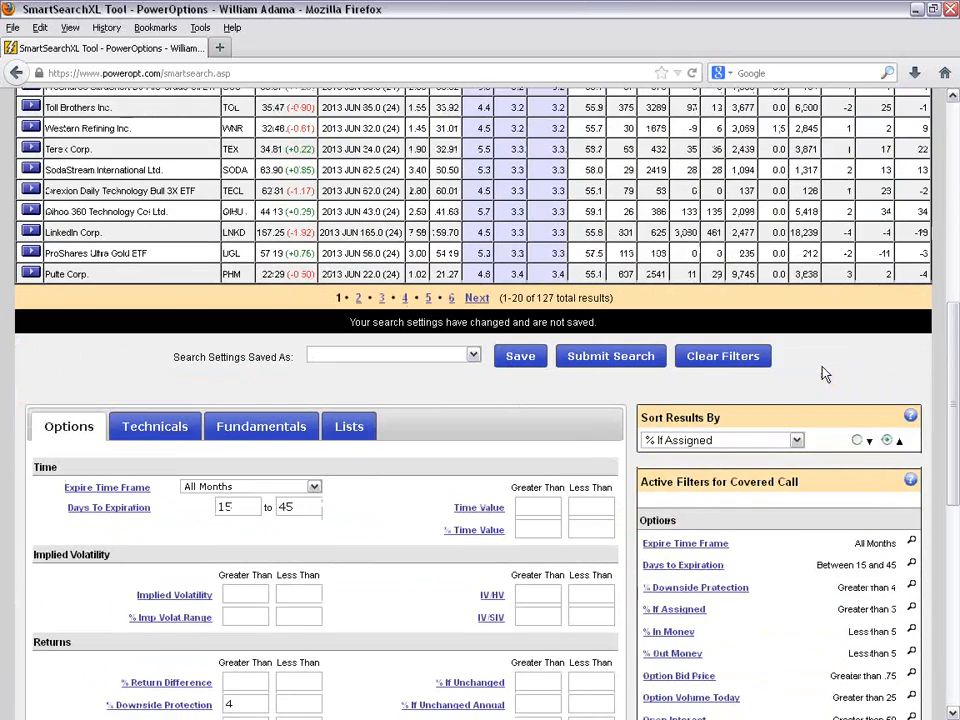
{"action": "left_click_drag", "start_coordinate": [538, 298], "coordinate": [623, 302]}
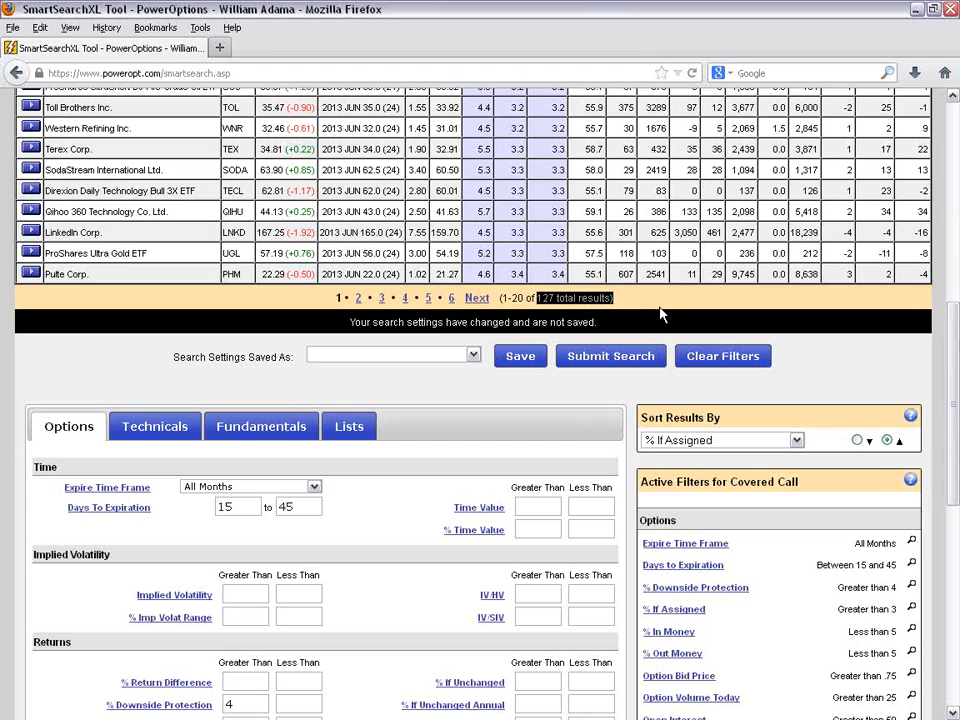
- Add a fundamental filter limiting Stock Price to greater than 5 and less than 75
{"action": "scroll", "coordinate": [660, 314], "scroll_direction": "down", "scroll_amount": 4}
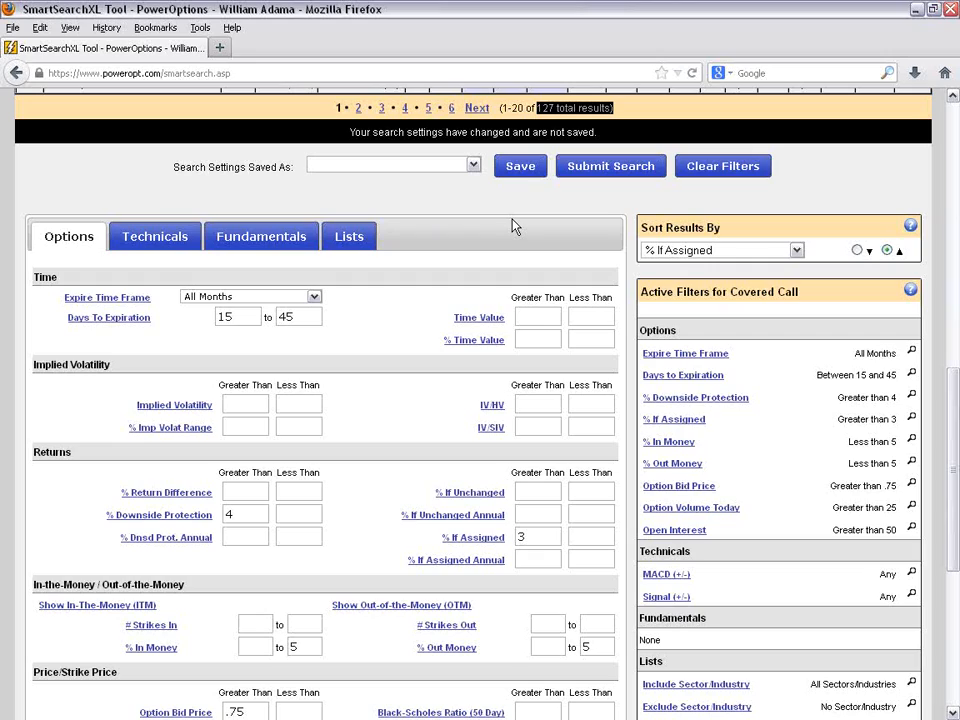
{"action": "left_click", "coordinate": [257, 243]}
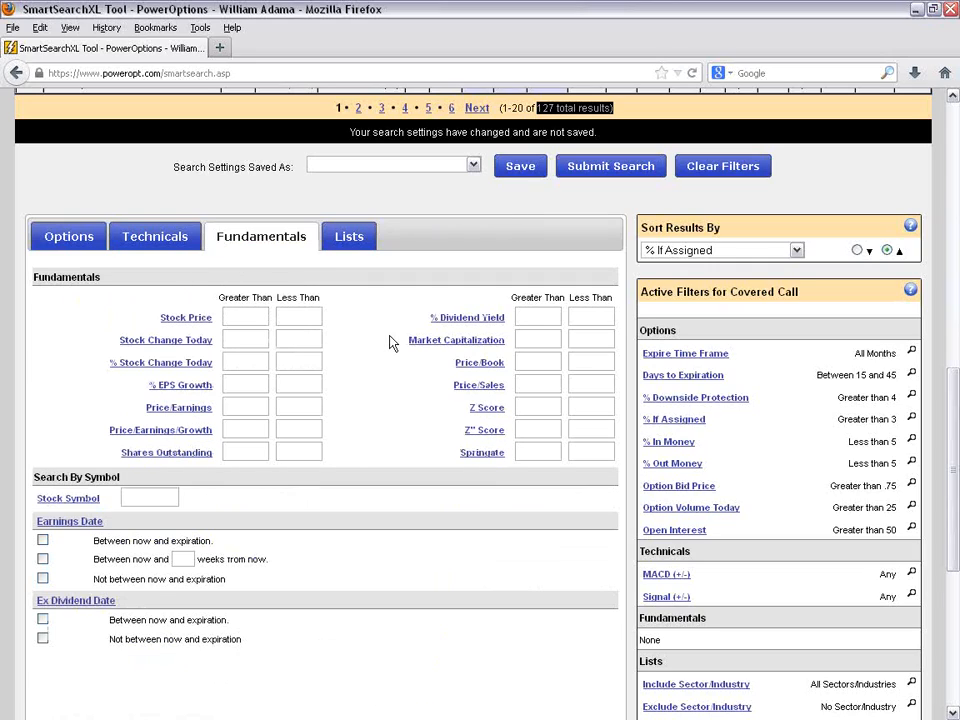
{"action": "left_click", "coordinate": [262, 318]}
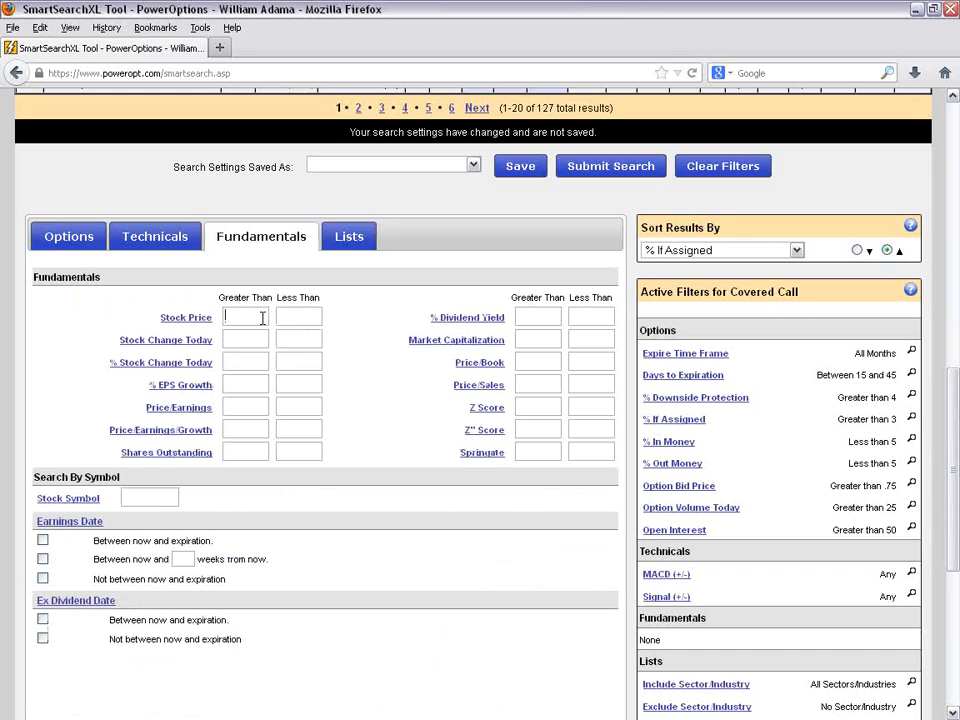
{"action": "type", "text": "5"}
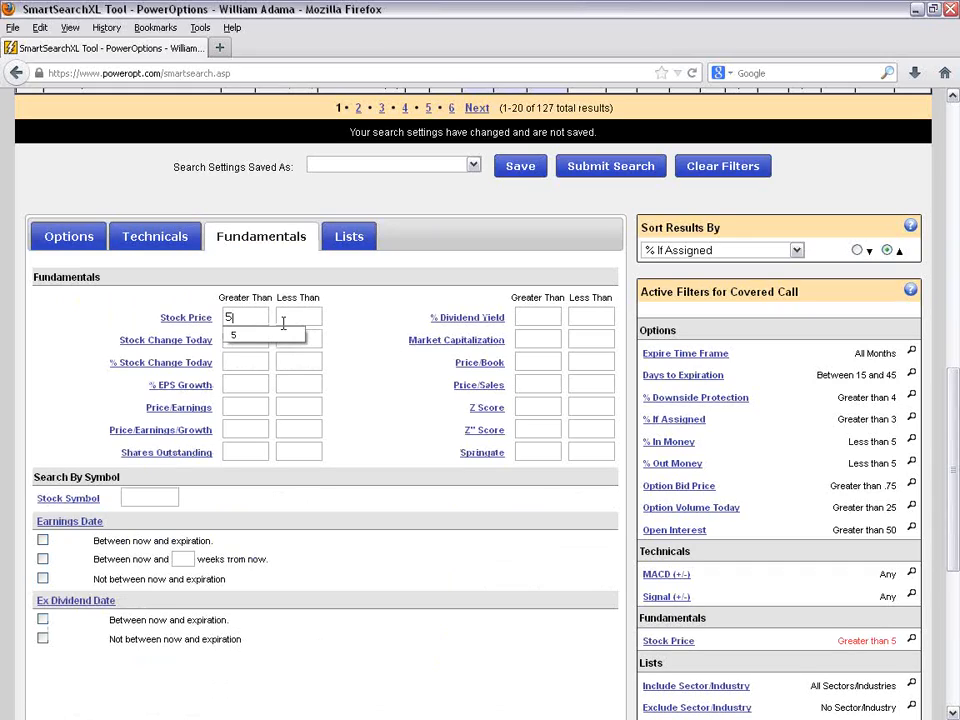
{"action": "left_click", "coordinate": [319, 320]}
{"action": "type", "text": "75"}
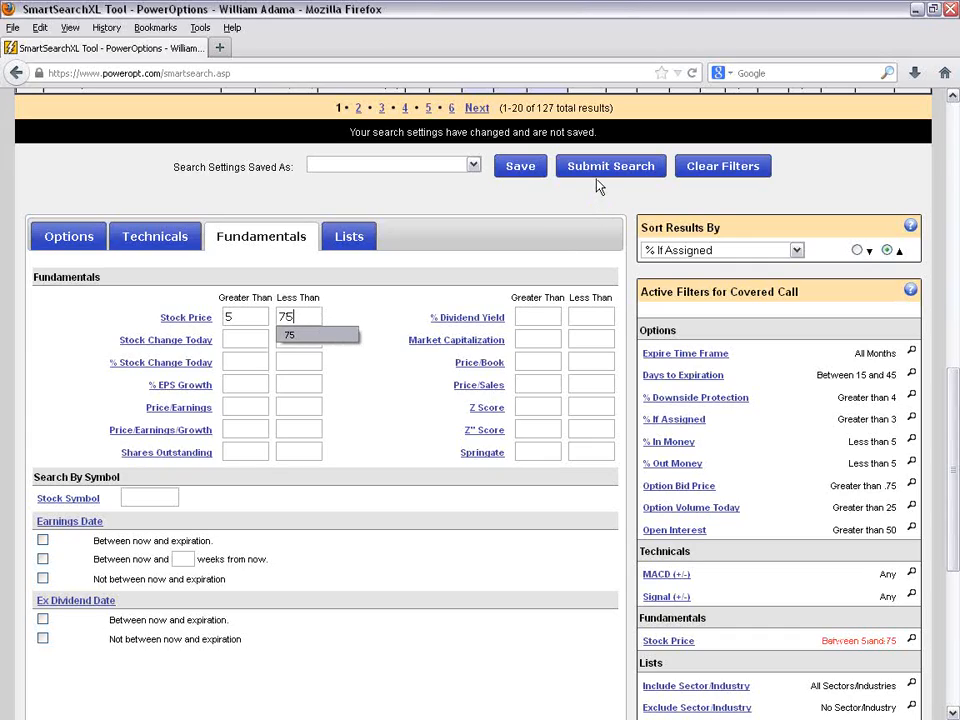
{"action": "left_click", "coordinate": [405, 435]}
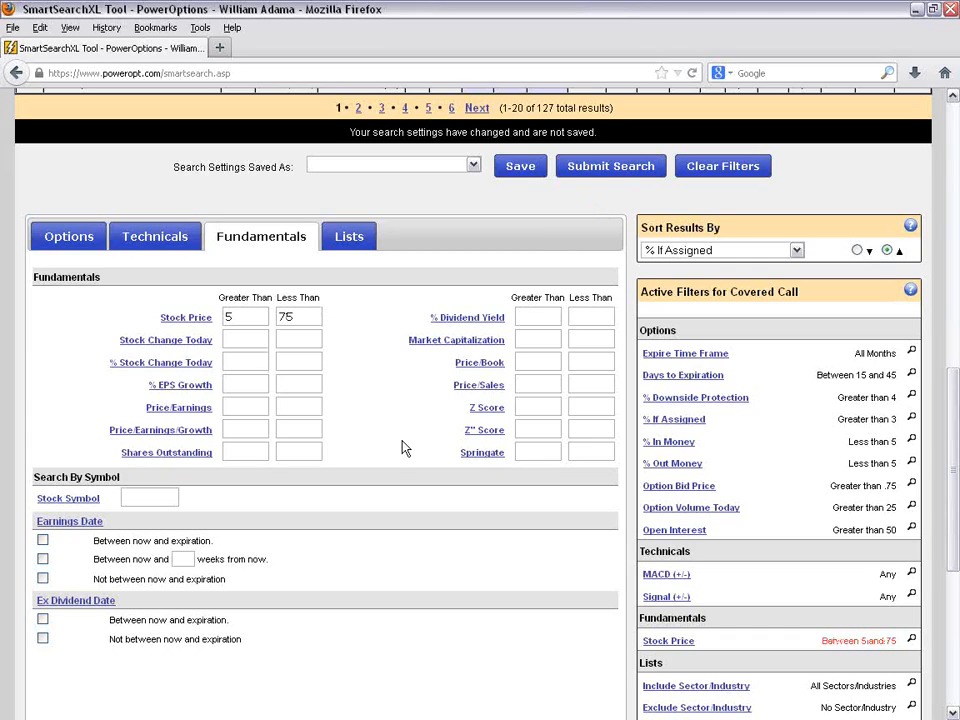
- Require the earnings date to be not between now and expiration, and set % EPS Growth to greater than 5
{"action": "left_click", "coordinate": [42, 578]}
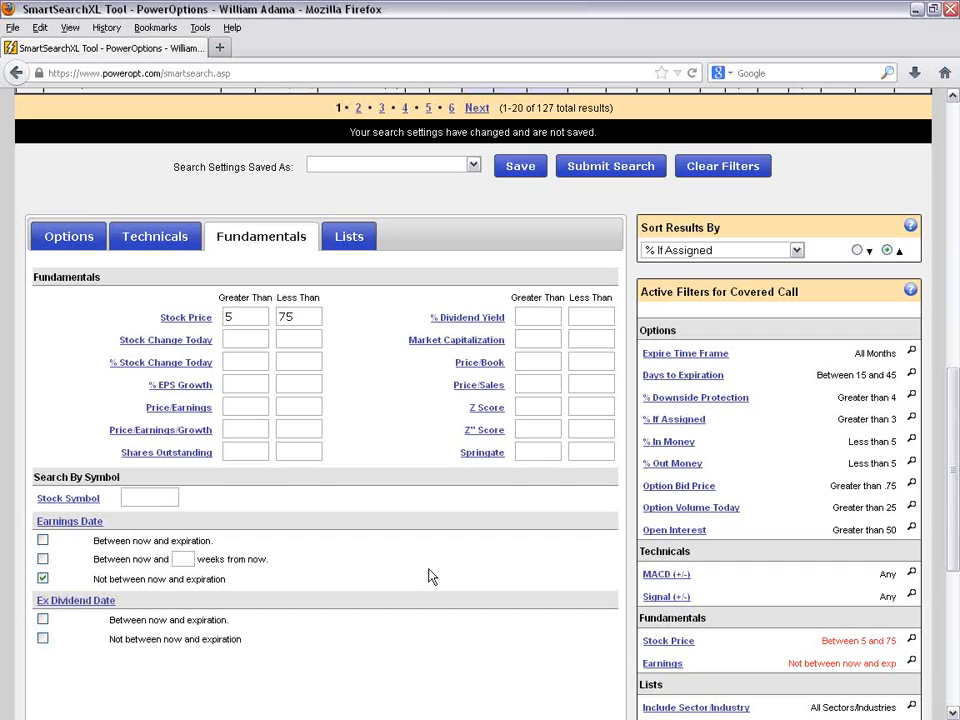
{"action": "left_click_drag", "start_coordinate": [93, 580], "coordinate": [203, 584]}
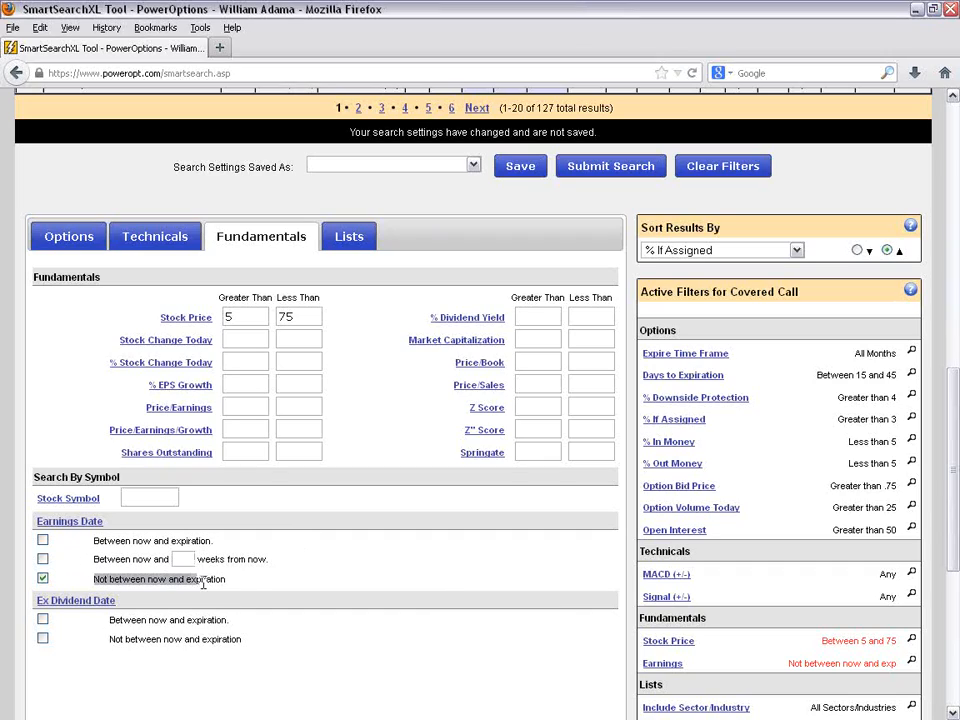
{"action": "left_click", "coordinate": [342, 571]}
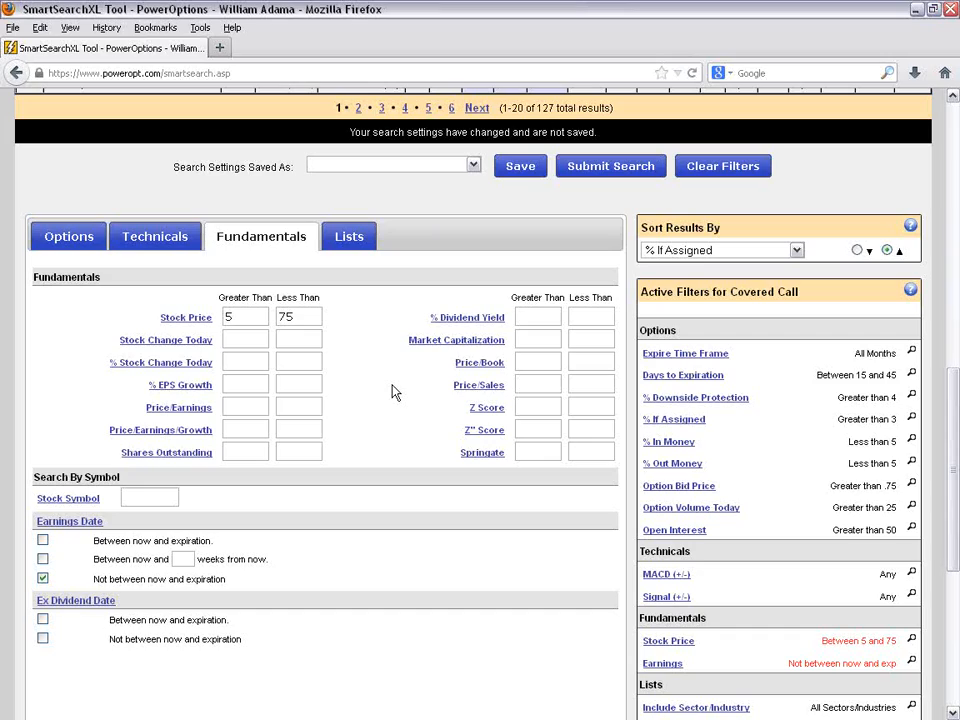
{"action": "type", "text": "5"}
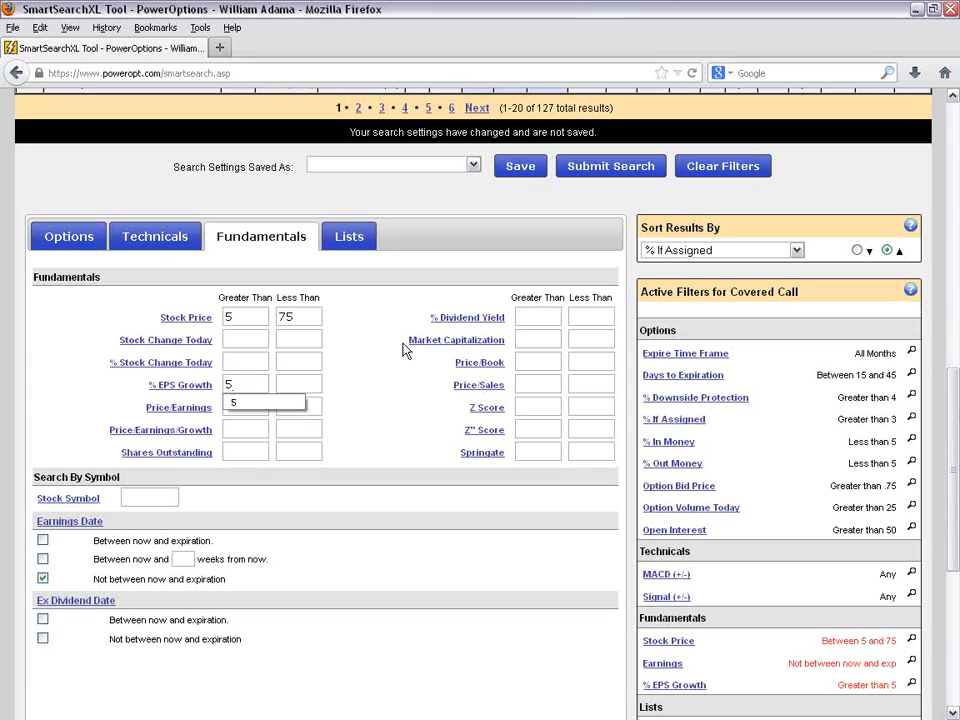
- Set the technical filter Average Stock Volume to greater than 750 and check the definition of its units
{"action": "left_click", "coordinate": [161, 246]}
{"action": "left_click", "coordinate": [159, 246]}
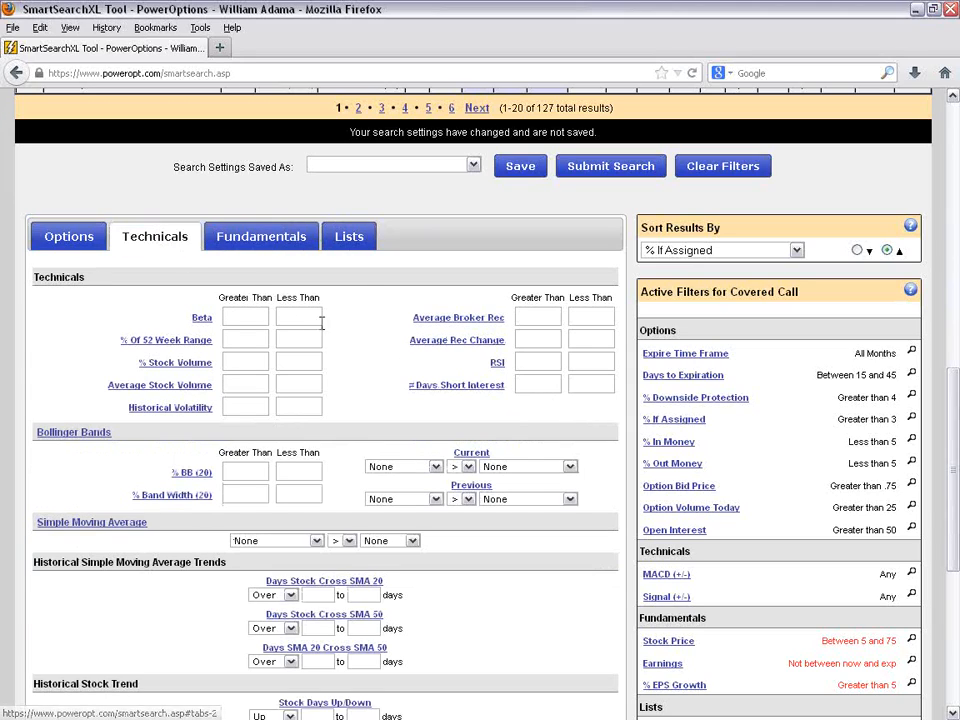
{"action": "scroll", "coordinate": [377, 335], "scroll_direction": "down", "scroll_amount": 2}
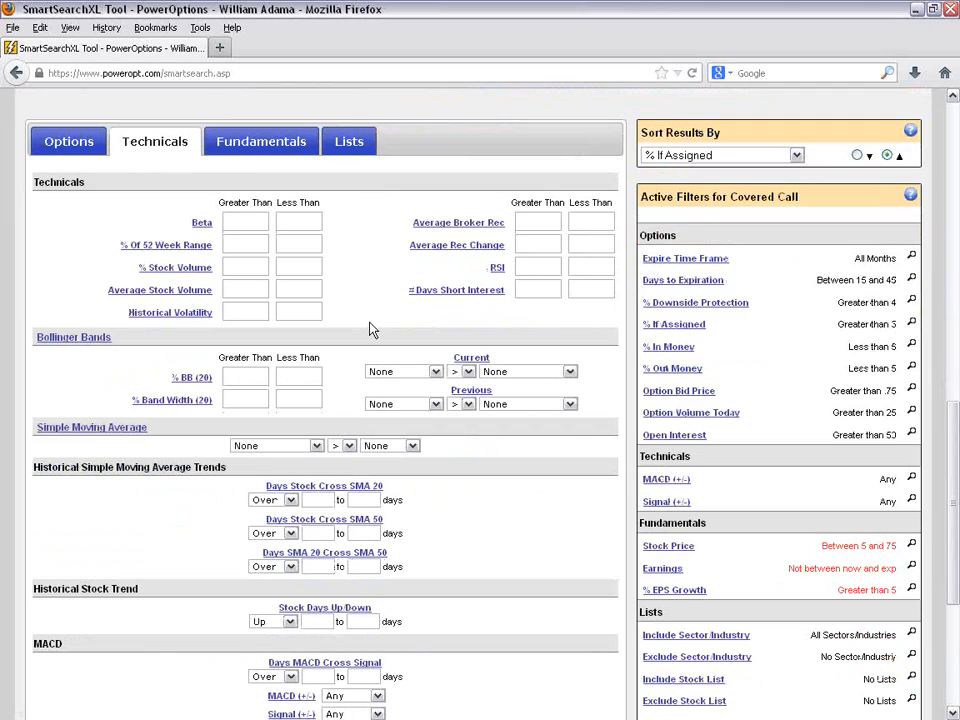
{"action": "left_click", "coordinate": [246, 290]}
{"action": "type", "text": "750"}
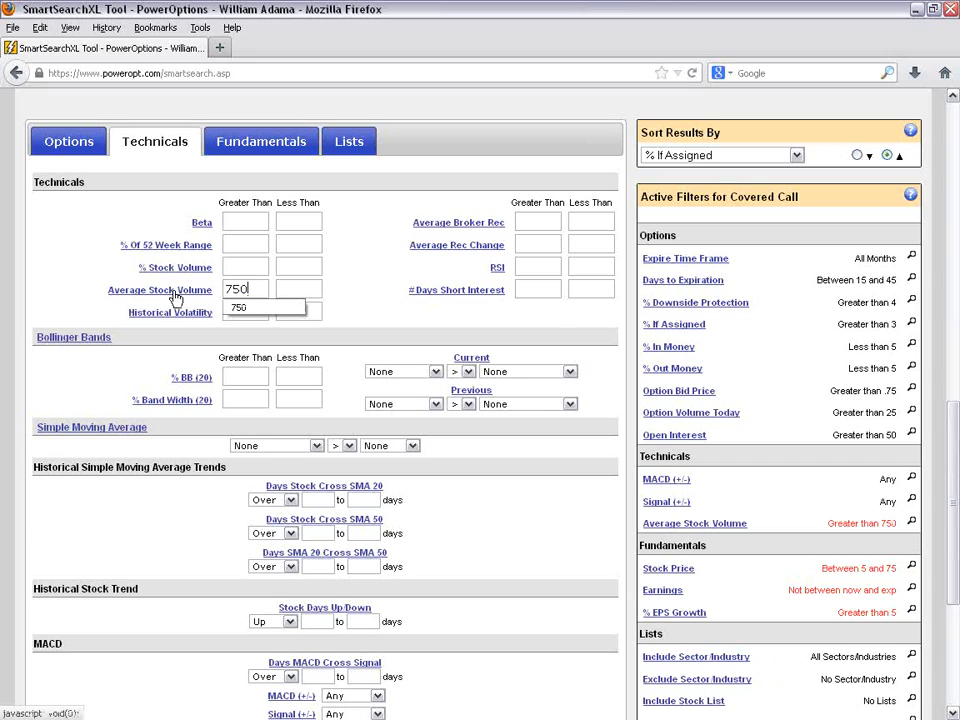
{"action": "left_click", "coordinate": [175, 297]}
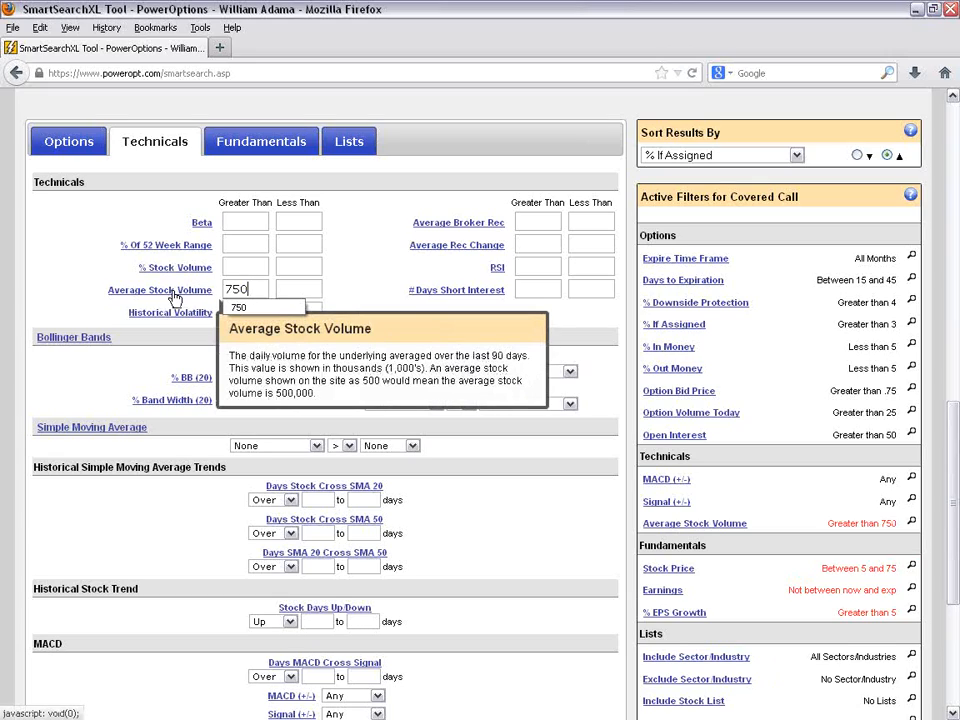
{"action": "left_click", "coordinate": [250, 288]}
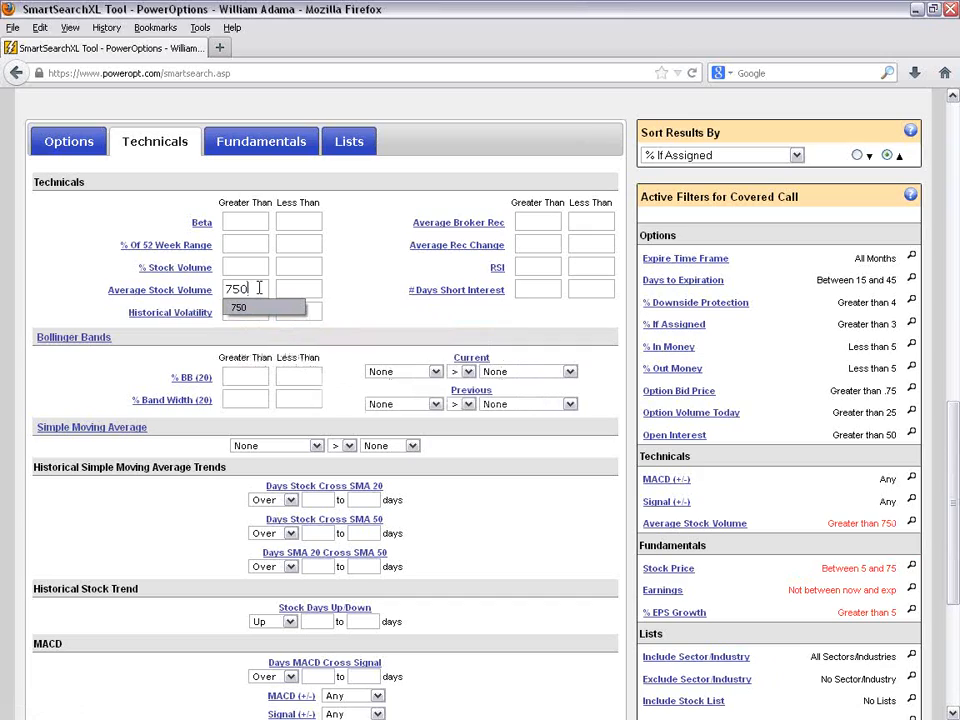
{"action": "left_click", "coordinate": [352, 293]}
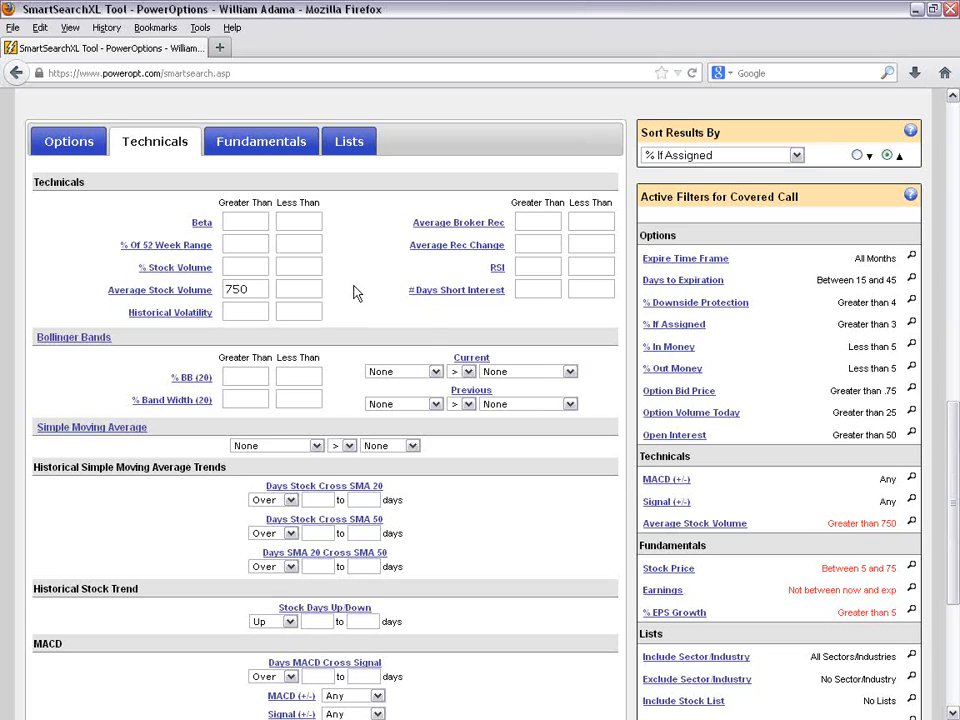
- Review the added Average Stock Volume, Stock Price and Earnings criteria in the list of active filters
{"action": "scroll", "coordinate": [652, 482], "scroll_direction": "down", "scroll_amount": 1}
{"action": "scroll", "coordinate": [657, 486], "scroll_direction": "down", "scroll_amount": 1}
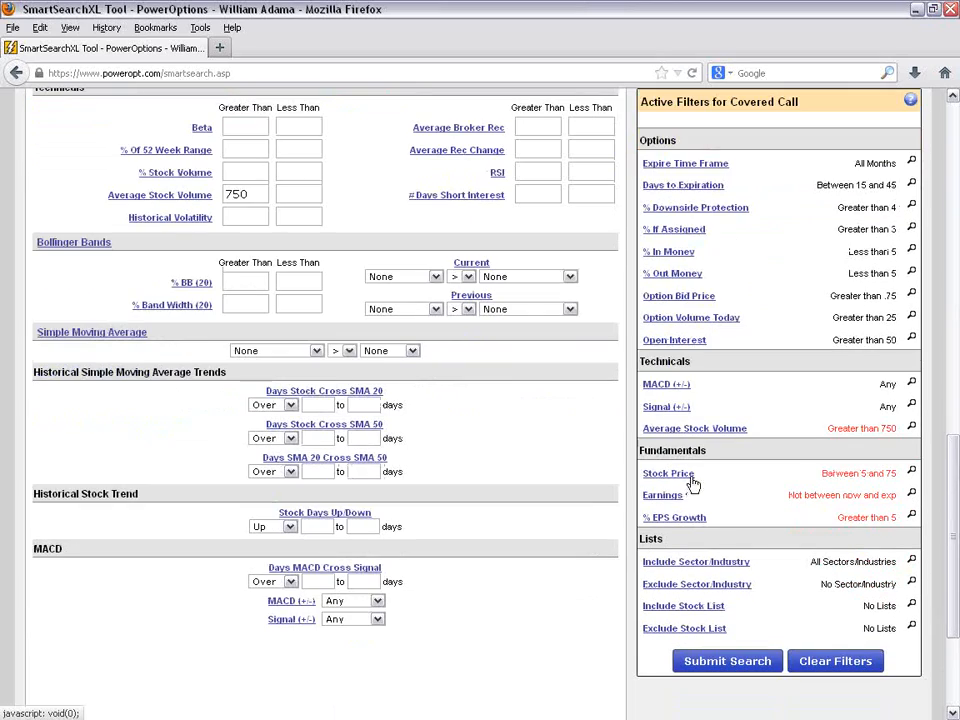
{"action": "left_click_drag", "start_coordinate": [903, 434], "coordinate": [900, 478]}
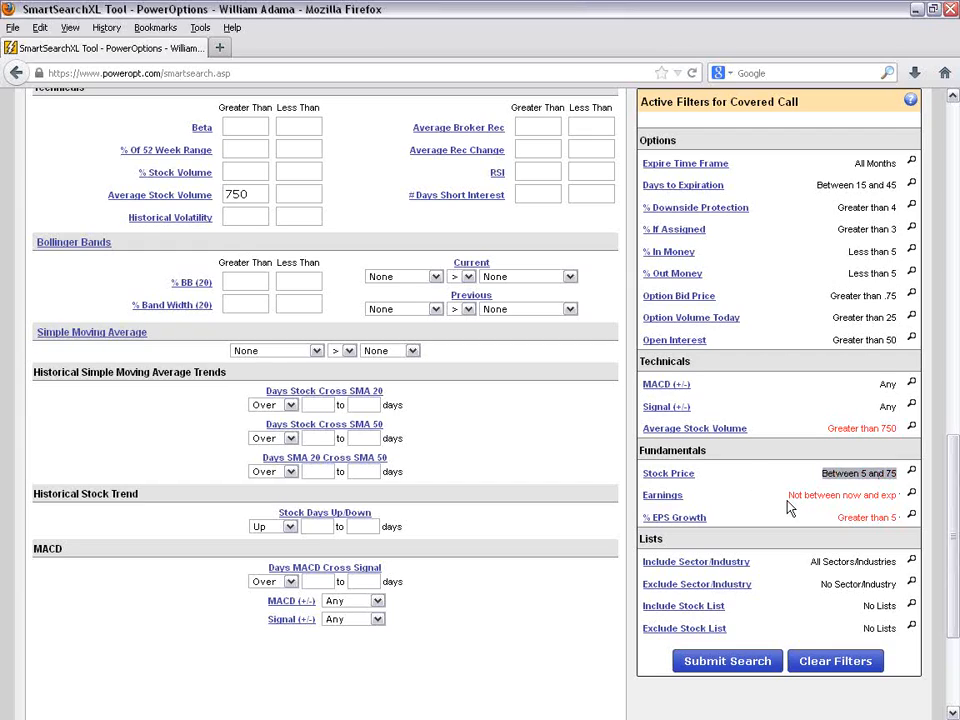
{"action": "left_click_drag", "start_coordinate": [789, 495], "coordinate": [904, 494]}
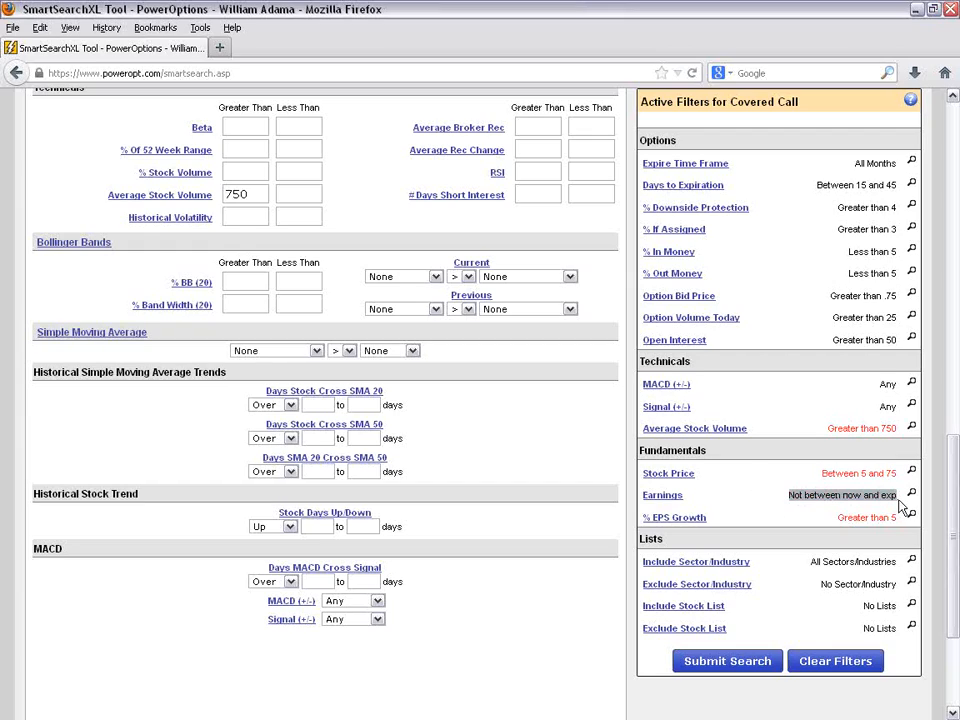
- Add a Simple Moving Average filter requiring Stock Price to be greater than SMA50
{"action": "left_click_drag", "start_coordinate": [806, 530], "coordinate": [875, 525]}
{"action": "left_click", "coordinate": [790, 514]}
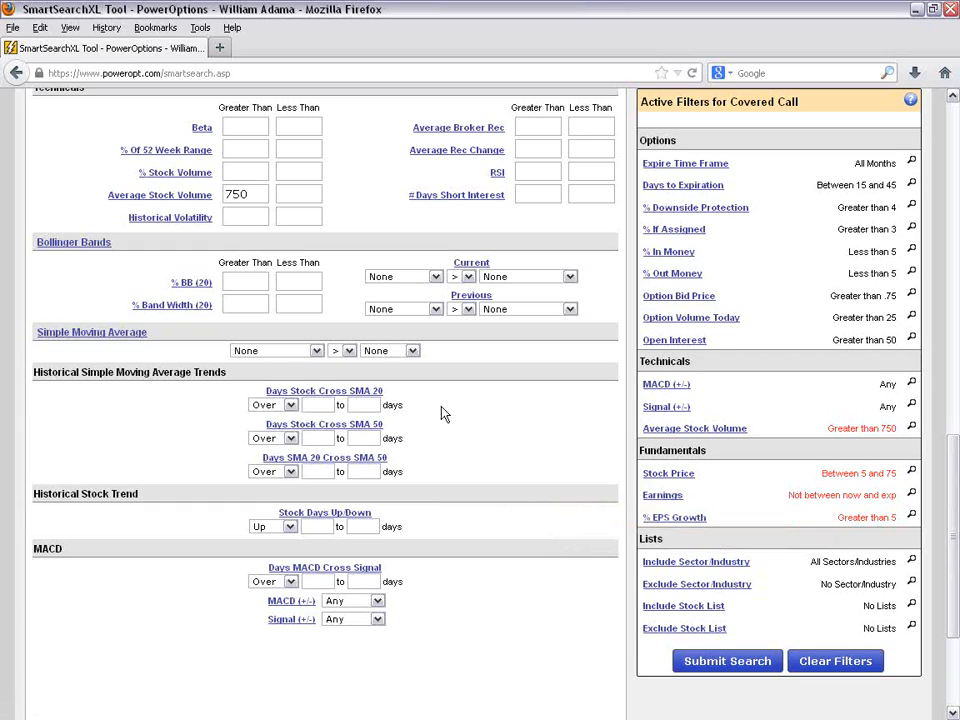
{"action": "left_click", "coordinate": [316, 351]}
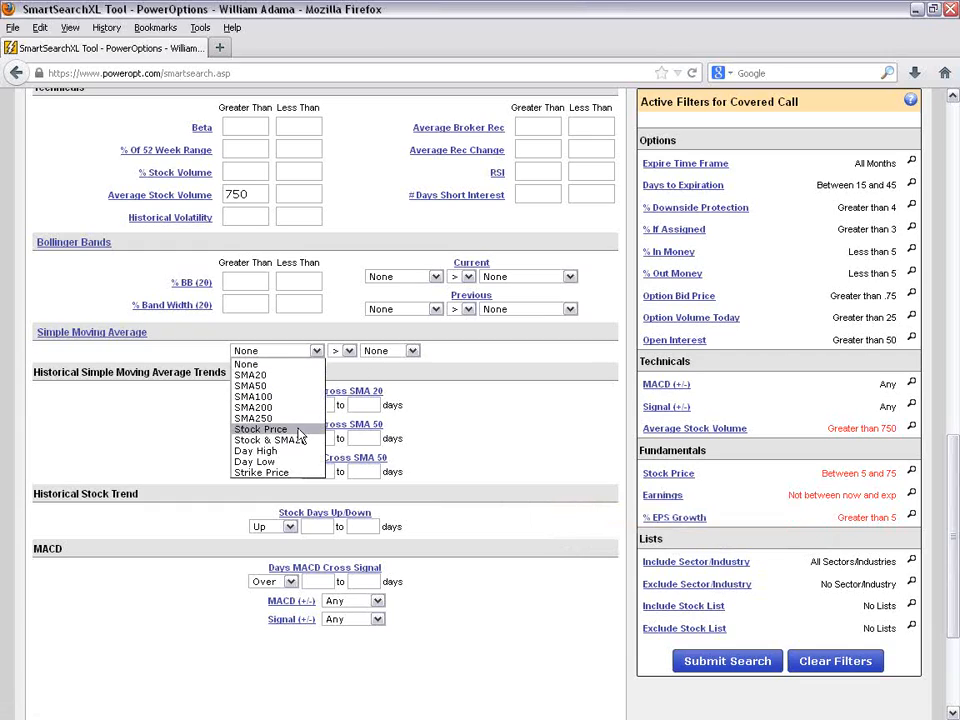
{"action": "left_click", "coordinate": [270, 429]}
{"action": "left_click", "coordinate": [390, 351]}
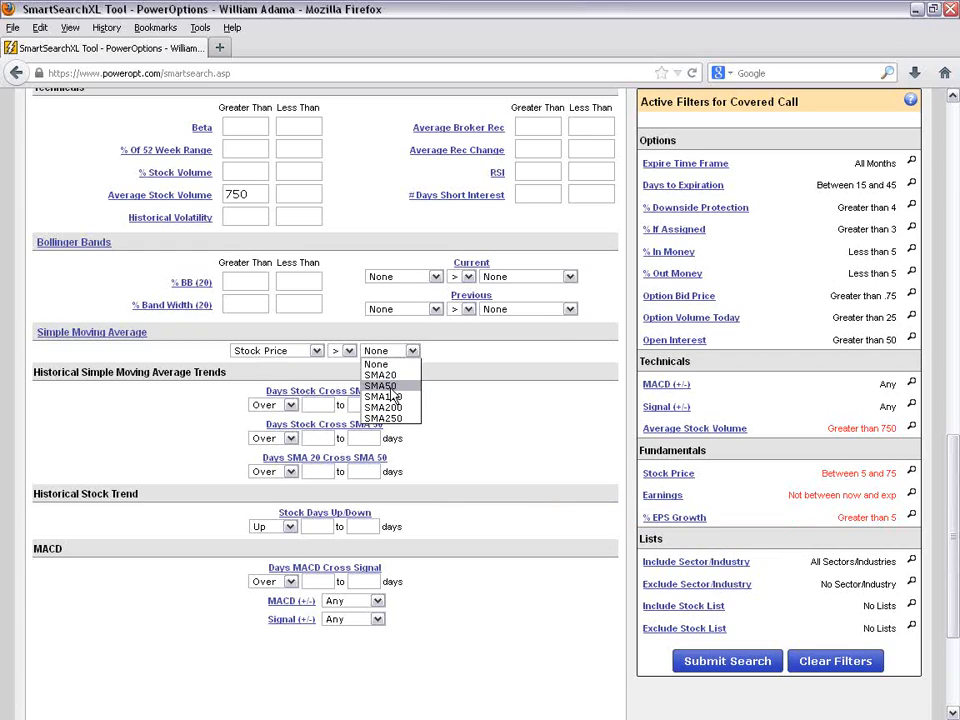
{"action": "left_click", "coordinate": [390, 388]}
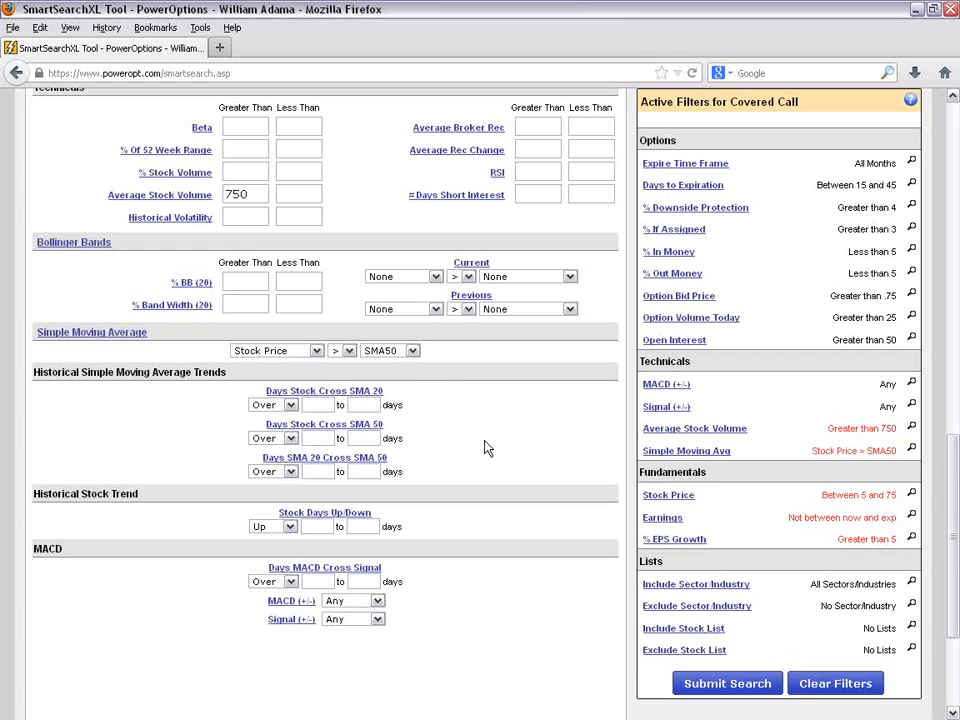
- Review every option, technical and fundamental criterion in the list of active filters, marking their values with the highlighter
{"action": "key", "text": "alt+Tab"}
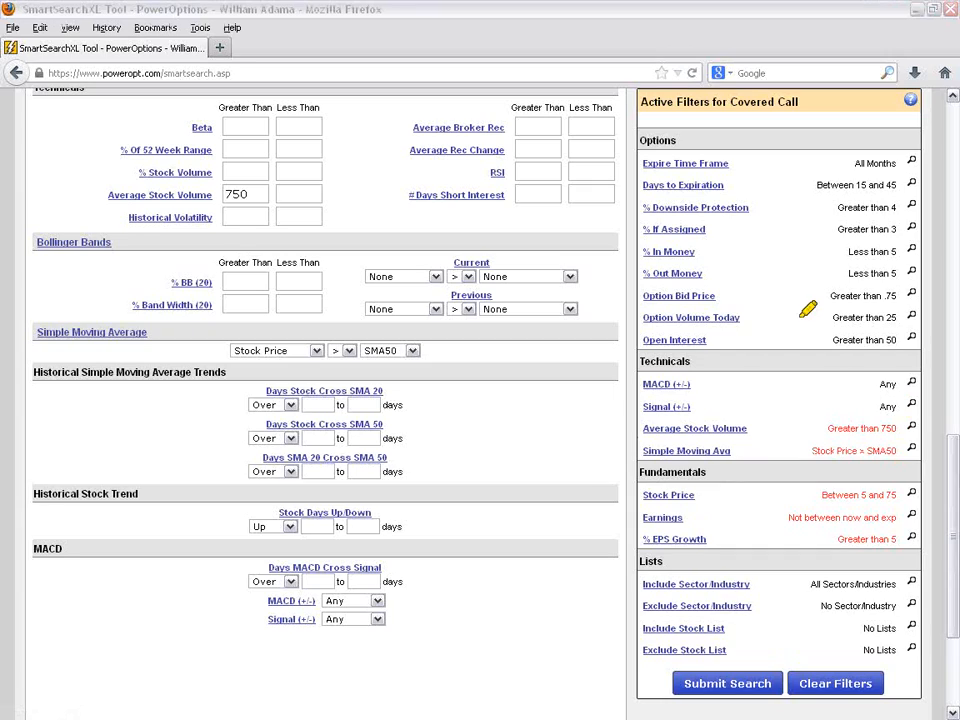
{"action": "mouse_move", "coordinate": [818, 188]}
{"action": "left_mouse_down"}
{"action": "mouse_move", "coordinate": [878, 184]}
{"action": "mouse_move", "coordinate": [903, 163]}
{"action": "left_mouse_up"}
{"action": "left_click_drag", "start_coordinate": [838, 207], "coordinate": [896, 207]}
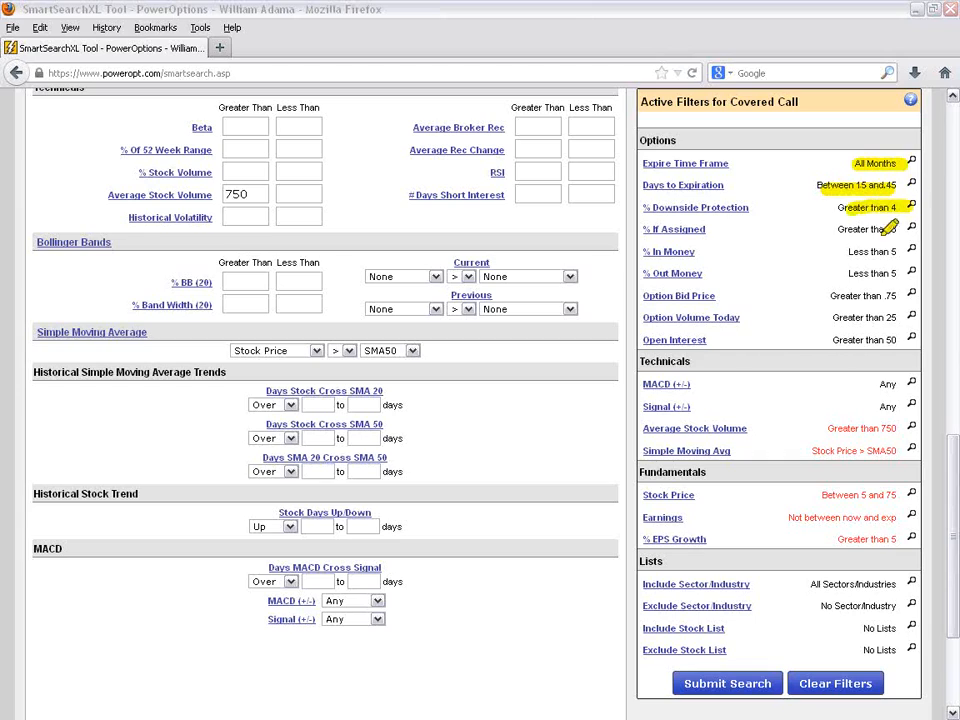
{"action": "left_click_drag", "start_coordinate": [838, 229], "coordinate": [897, 229]}
{"action": "mouse_move", "coordinate": [848, 252]}
{"action": "left_mouse_down"}
{"action": "mouse_move", "coordinate": [897, 252]}
{"action": "mouse_move", "coordinate": [897, 273]}
{"action": "left_mouse_up"}
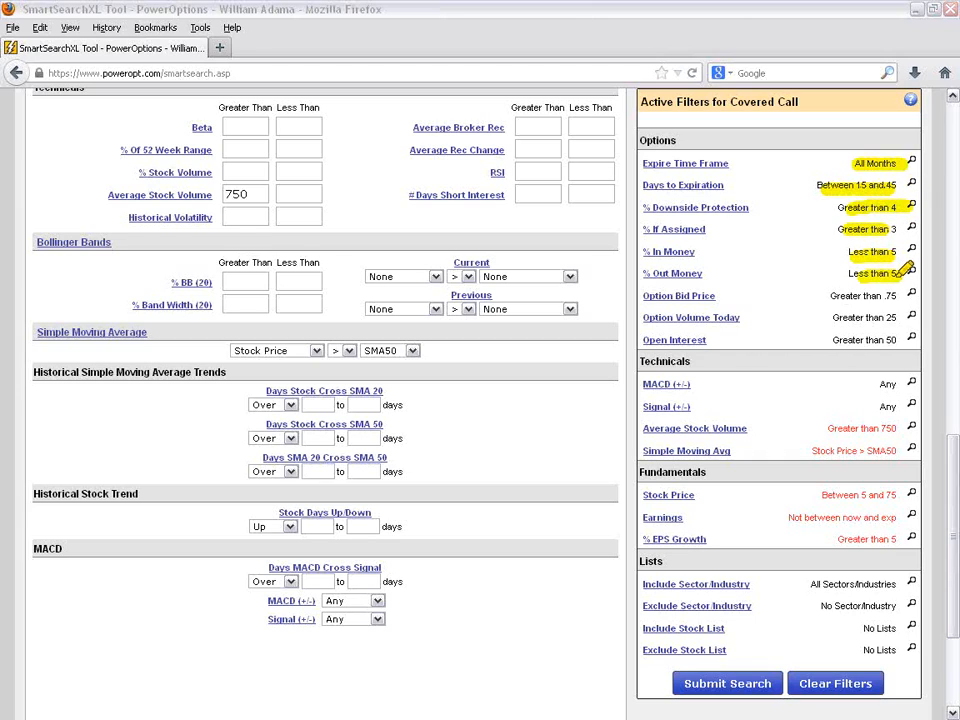
{"action": "left_click_drag", "start_coordinate": [830, 296], "coordinate": [900, 296]}
{"action": "left_click_drag", "start_coordinate": [832, 318], "coordinate": [898, 318]}
{"action": "left_click_drag", "start_coordinate": [834, 340], "coordinate": [898, 340]}
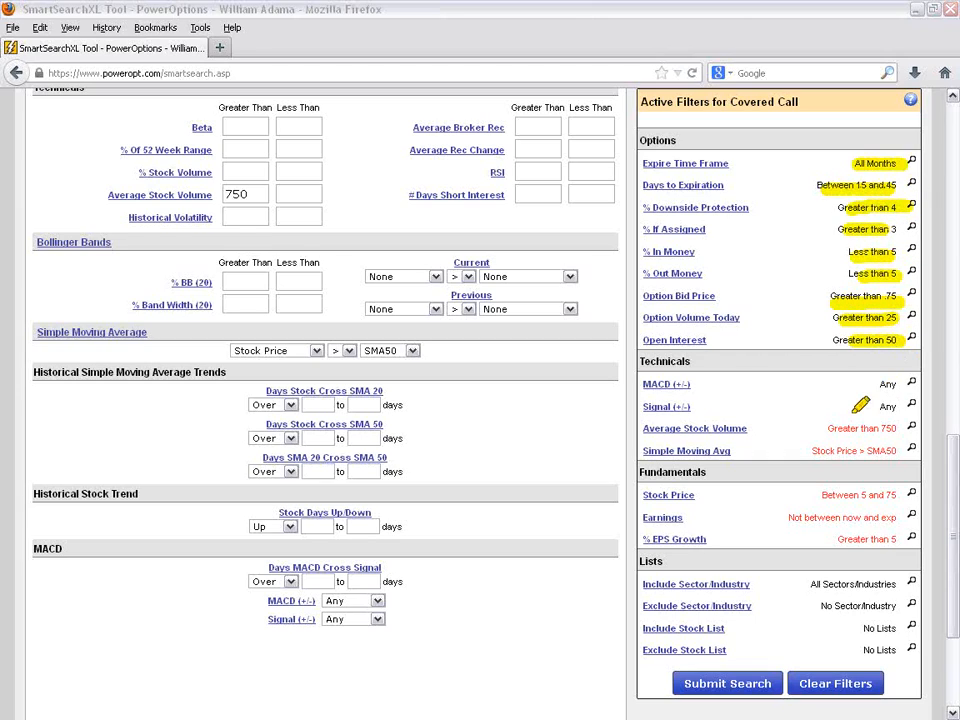
{"action": "left_click_drag", "start_coordinate": [829, 428], "coordinate": [898, 428]}
{"action": "left_click_drag", "start_coordinate": [848, 460], "coordinate": [890, 460]}
{"action": "left_click_drag", "start_coordinate": [846, 495], "coordinate": [898, 495]}
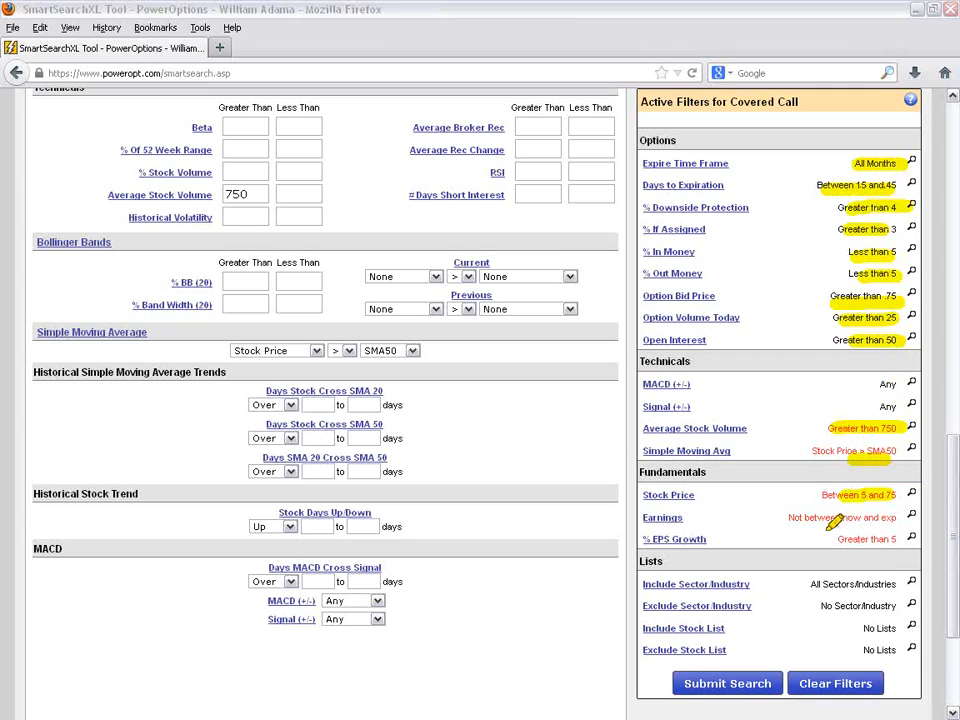
{"action": "left_click_drag", "start_coordinate": [810, 518], "coordinate": [898, 518]}
{"action": "left_click_drag", "start_coordinate": [840, 539], "coordinate": [898, 539]}
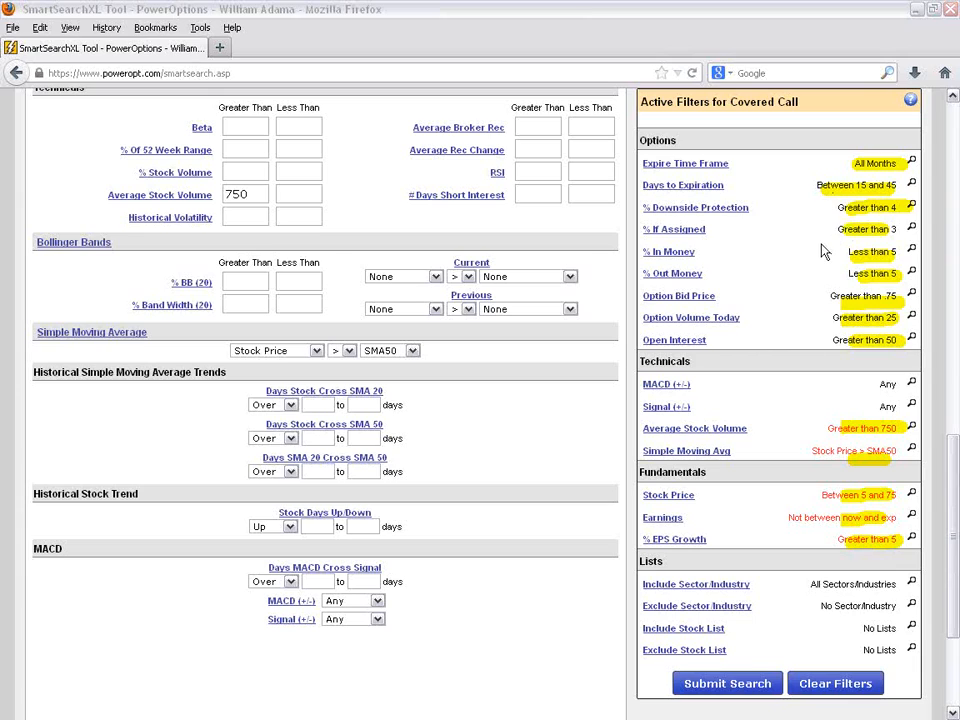
- Submit the covered call search with the new filters and mark the total result count and the Clear Filters option
{"action": "scroll", "coordinate": [786, 305], "scroll_direction": "up", "scroll_amount": 4}
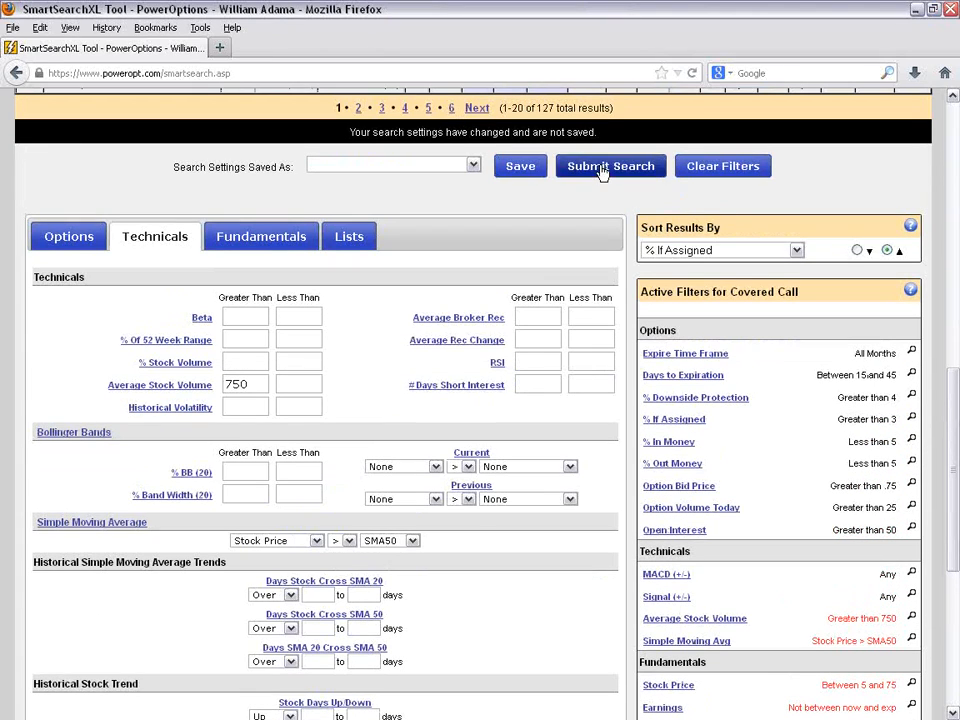
{"action": "left_click", "coordinate": [603, 168]}
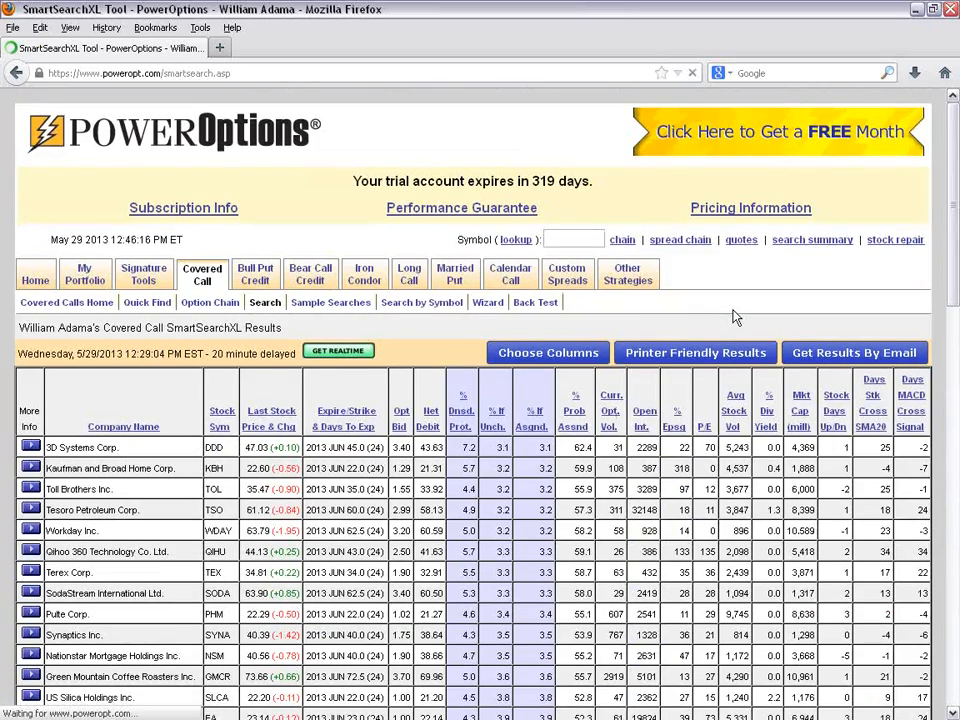
{"action": "scroll", "coordinate": [733, 316], "scroll_direction": "down", "scroll_amount": 5}
{"action": "scroll", "coordinate": [733, 313], "scroll_direction": "down", "scroll_amount": 2}
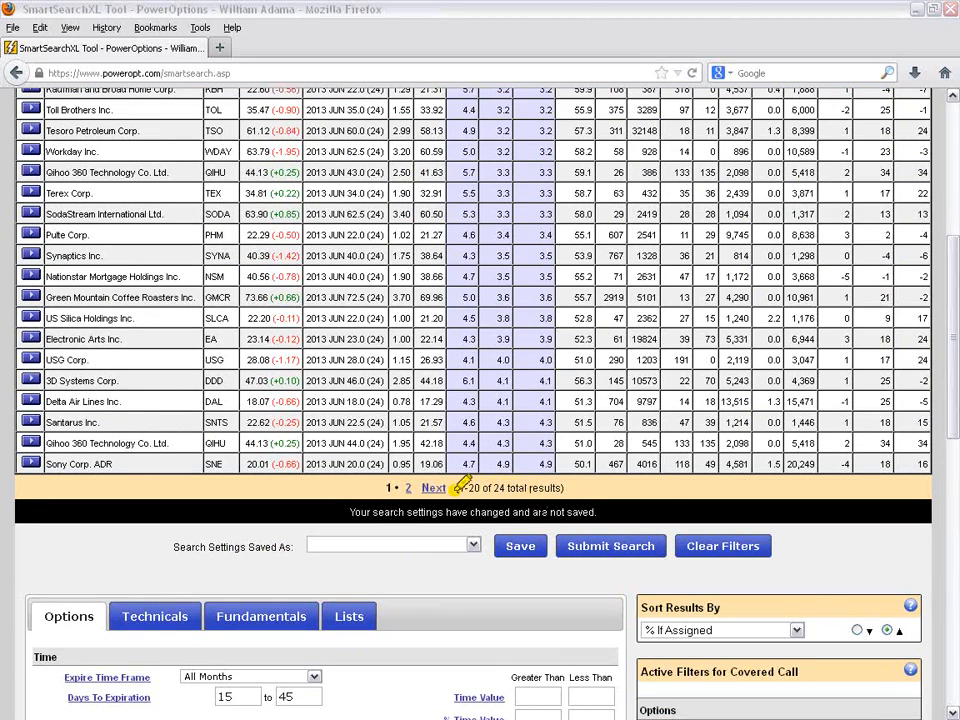
{"action": "left_click_drag", "start_coordinate": [460, 485], "coordinate": [568, 481]}
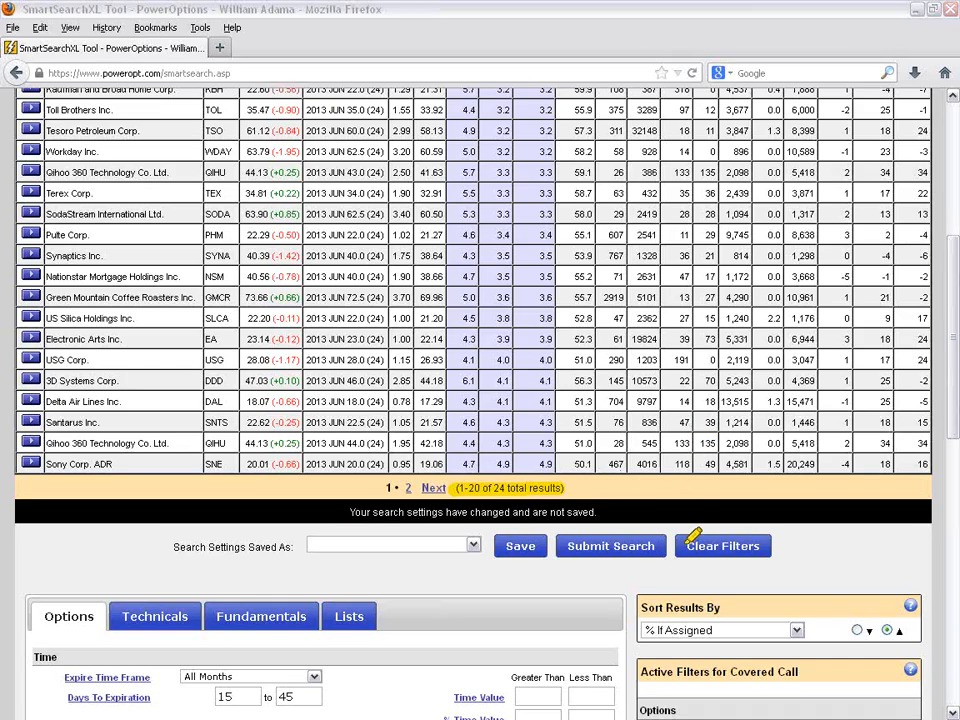
{"action": "mouse_move", "coordinate": [679, 529]}
{"action": "left_mouse_down"}
{"action": "mouse_move", "coordinate": [690, 557]}
{"action": "mouse_move", "coordinate": [789, 536]}
{"action": "mouse_move", "coordinate": [711, 531]}
{"action": "left_mouse_up"}
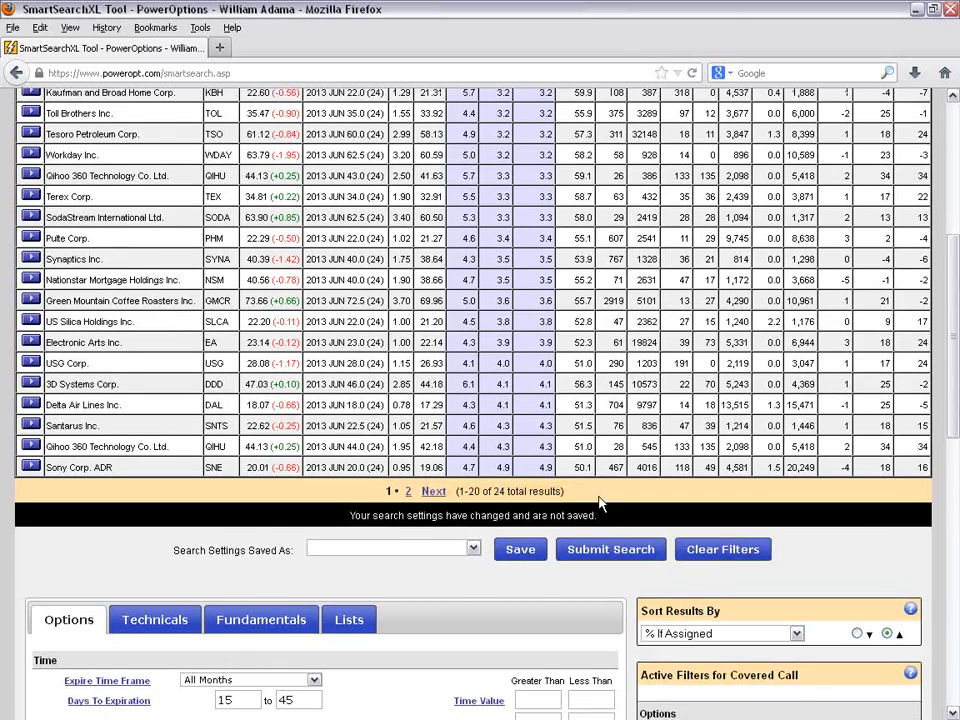
- Examine the first 3D Systems Corp. result for its stock price, expiration and strike, downside protection and % If Assigned
{"action": "scroll", "coordinate": [600, 505], "scroll_direction": "up", "scroll_amount": 4}
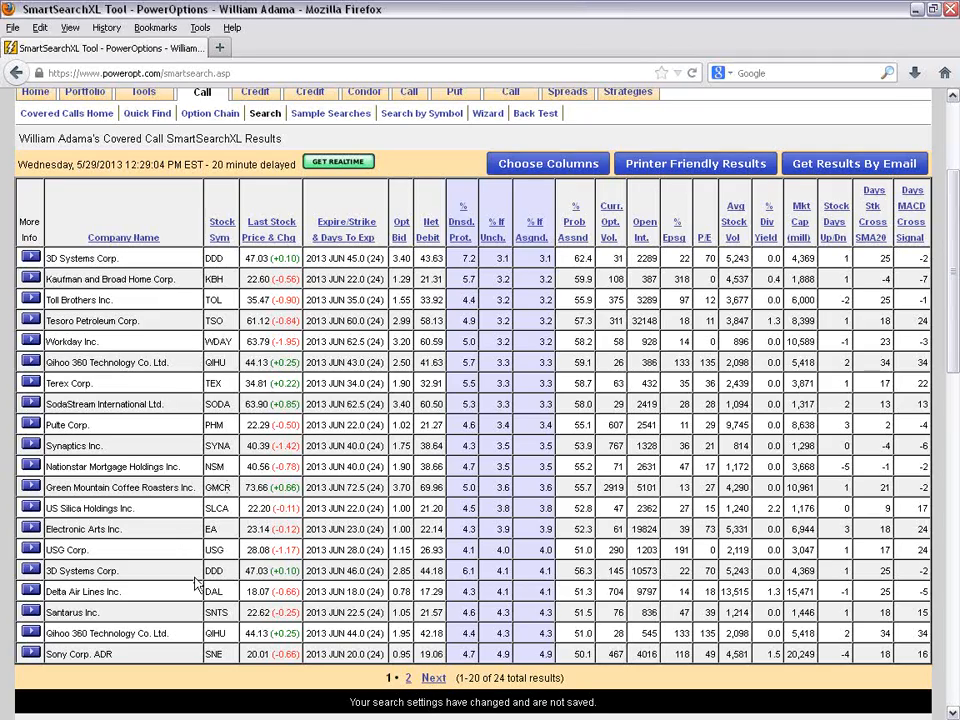
{"action": "scroll", "coordinate": [150, 594], "scroll_direction": "down", "scroll_amount": 2}
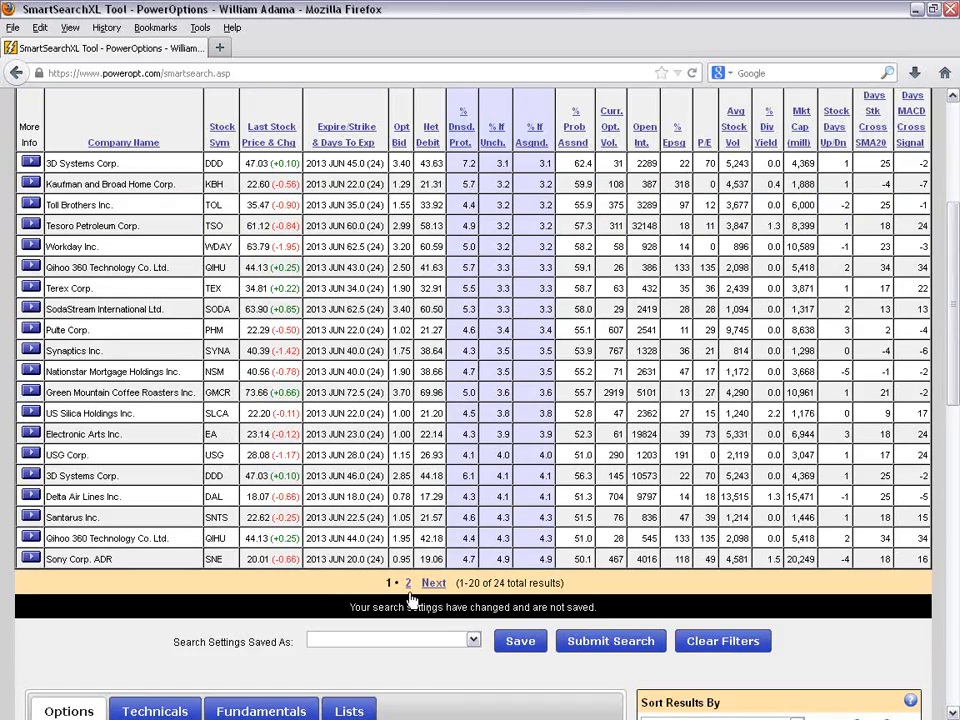
{"action": "scroll", "coordinate": [332, 600], "scroll_direction": "up", "scroll_amount": 2}
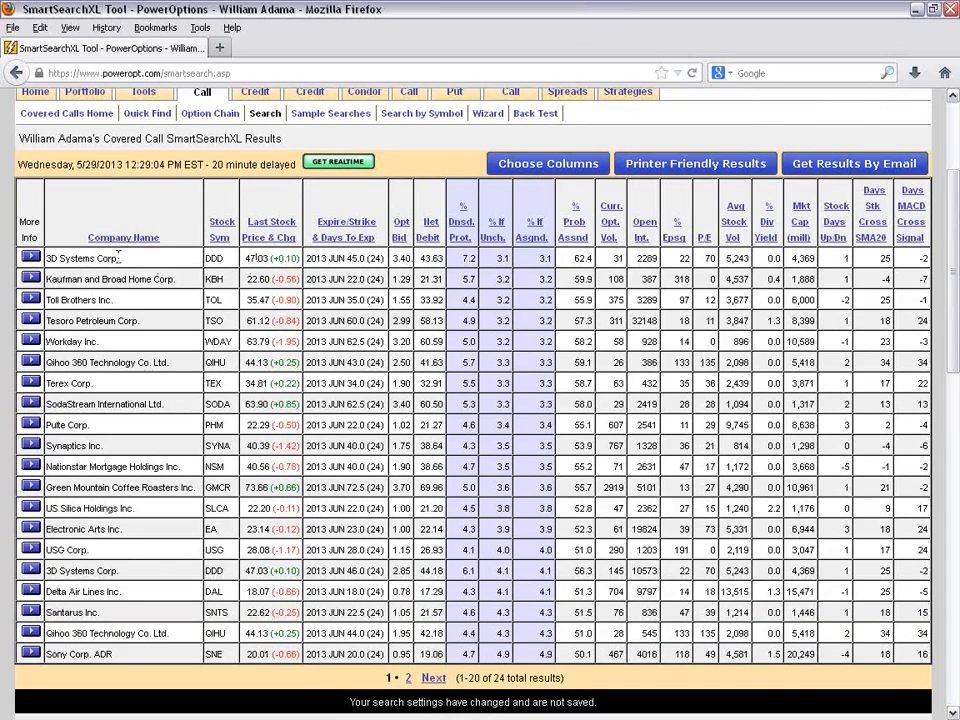
{"action": "double_click", "coordinate": [252, 258]}
{"action": "left_click_drag", "start_coordinate": [327, 258], "coordinate": [381, 258]}
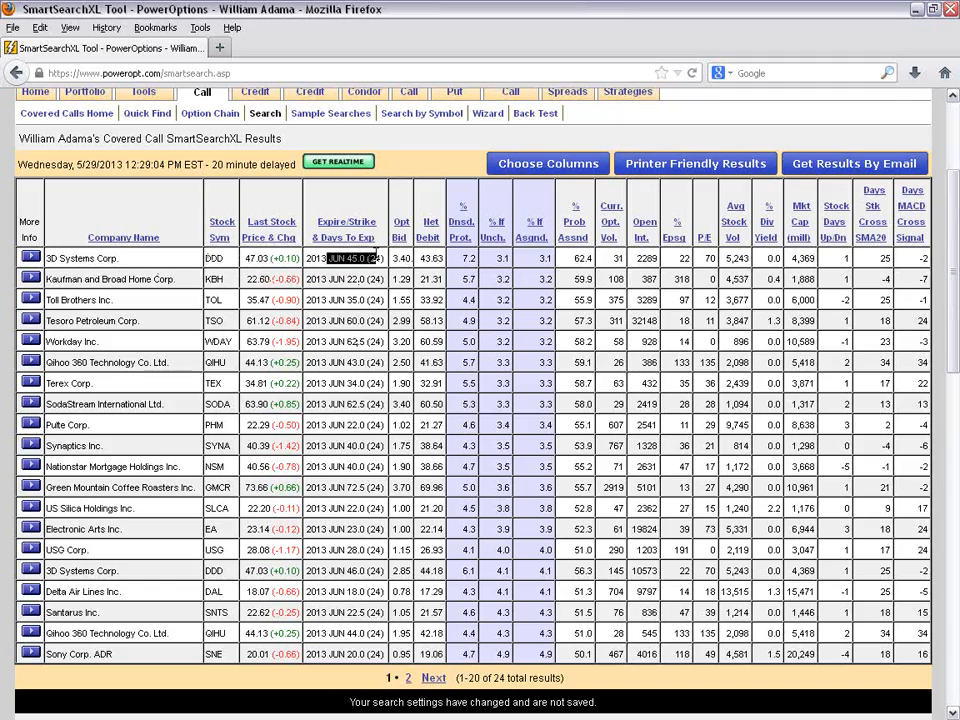
{"action": "double_click", "coordinate": [468, 258]}
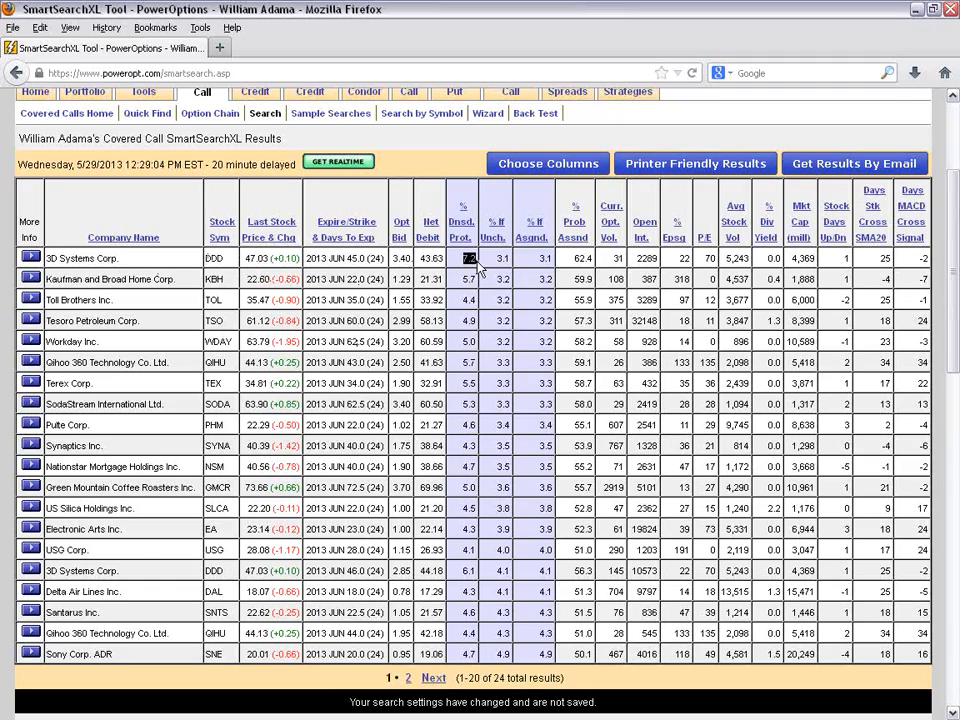
{"action": "double_click", "coordinate": [545, 258]}
- Look through the More Info options for the first 3D Systems Corp. result, including Charts and Company Info/News
{"action": "left_click", "coordinate": [33, 258]}
{"action": "mouse_move", "coordinate": [73, 321]}
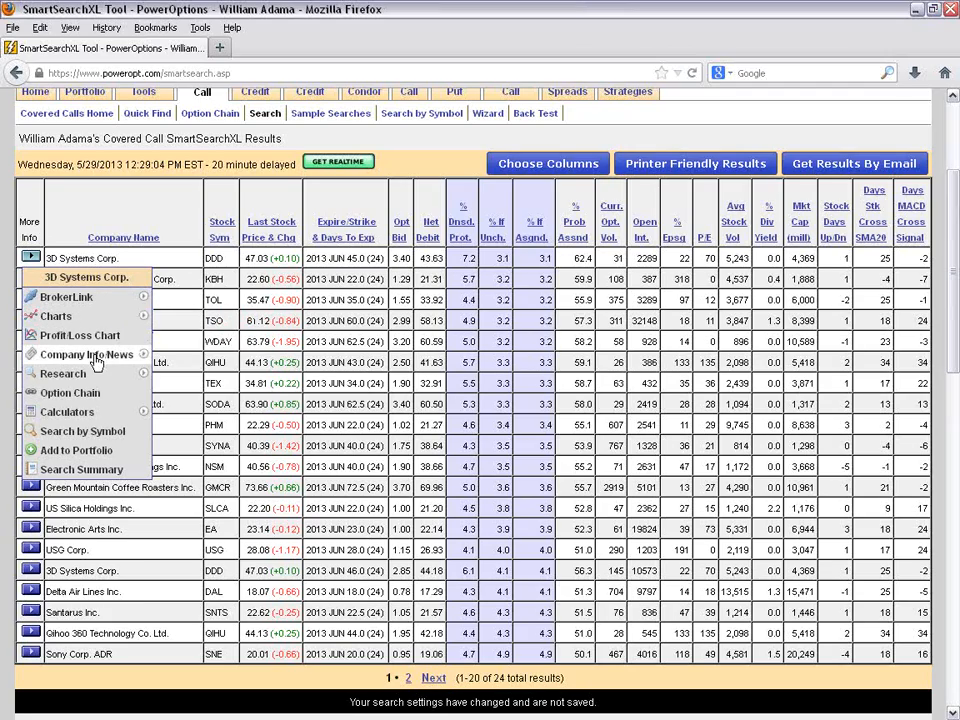
{"action": "mouse_move", "coordinate": [135, 360]}
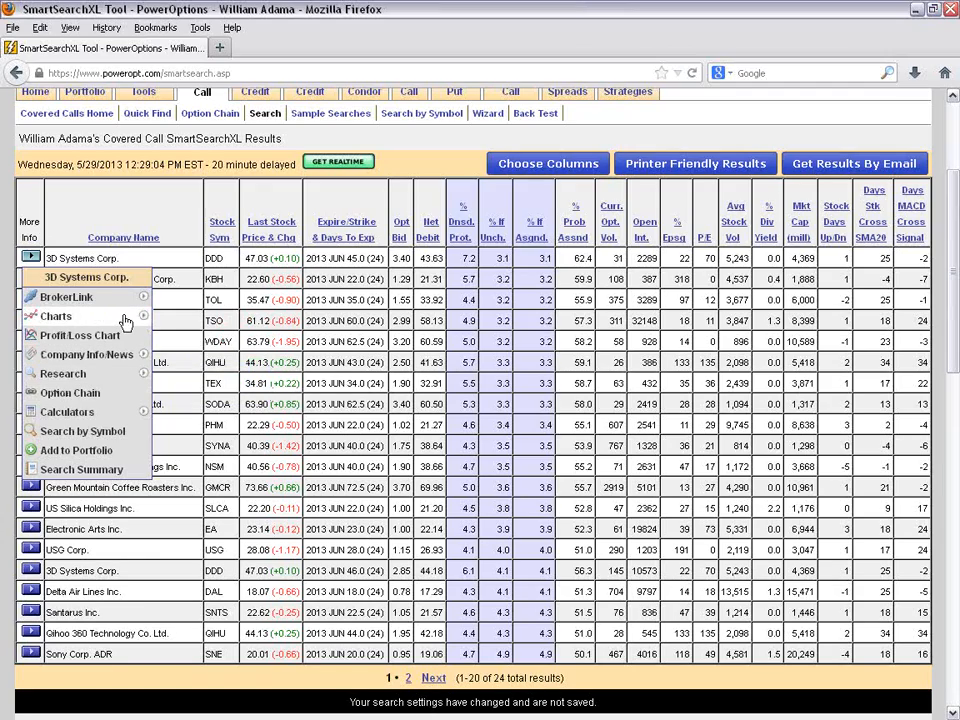
{"action": "mouse_move", "coordinate": [125, 320]}
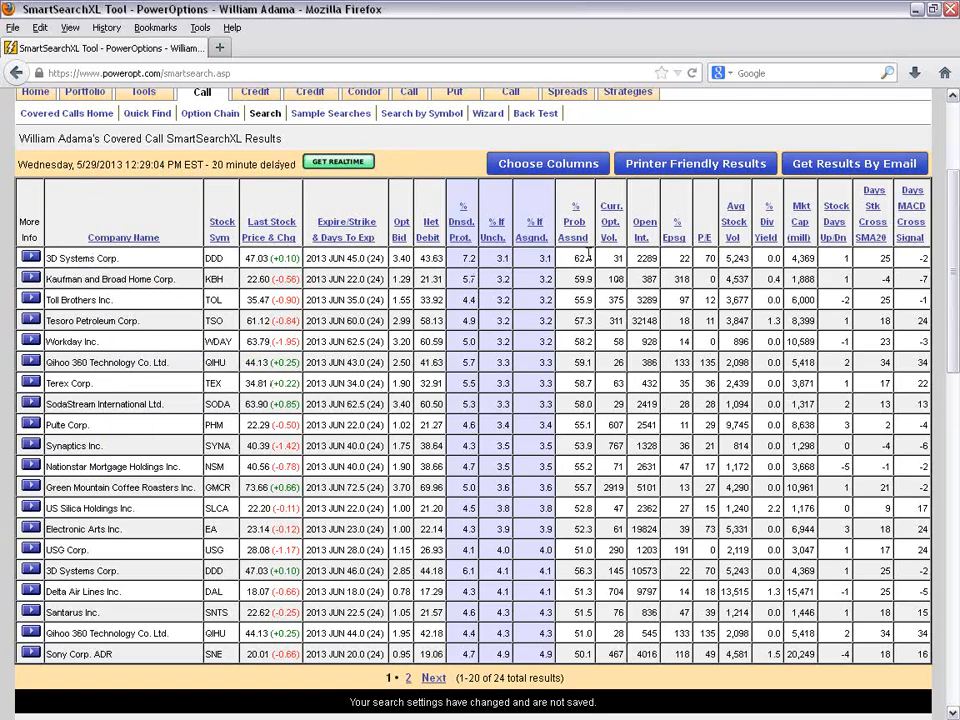
{"action": "left_click", "coordinate": [30, 258]}
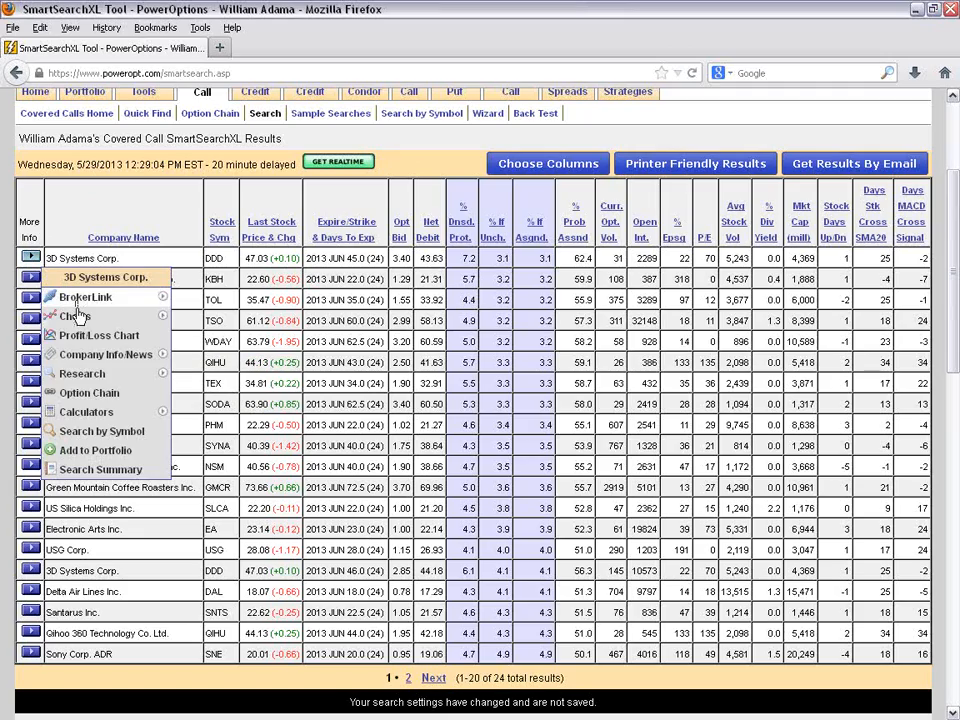
{"action": "mouse_move", "coordinate": [123, 317]}
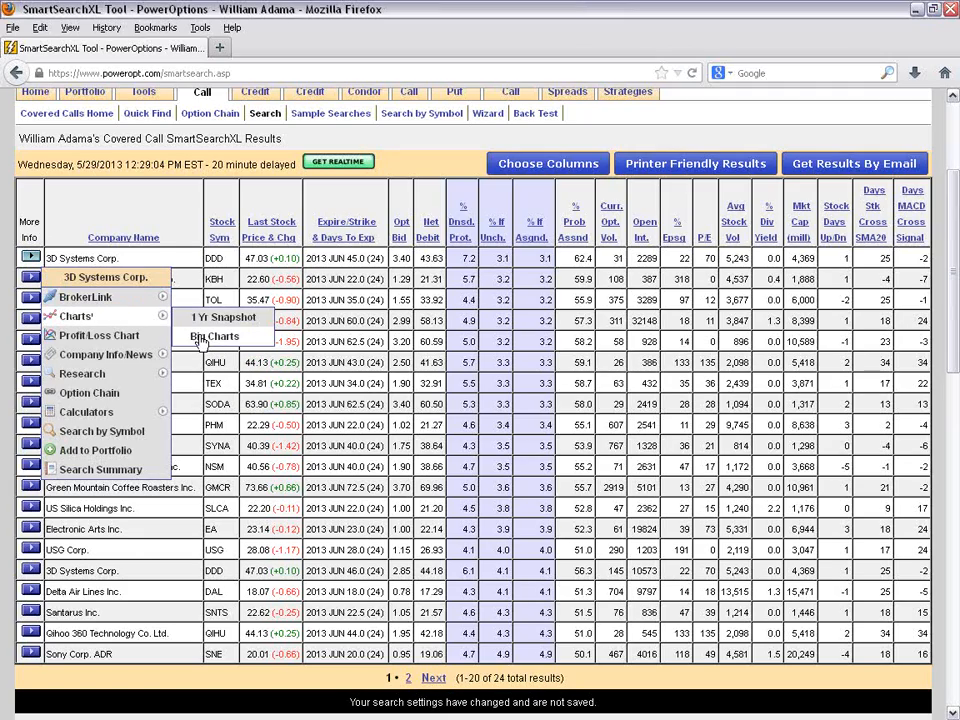
{"action": "mouse_move", "coordinate": [141, 358]}
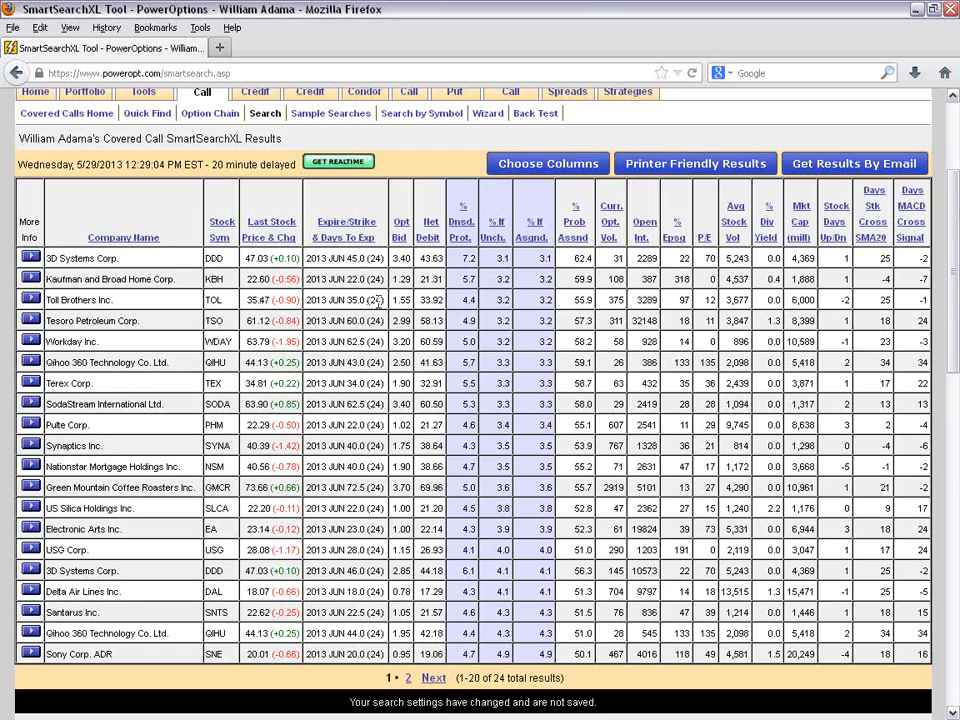
- Save the search settings under the name "BAsic Covered Call on May 29th" with the description "During webinar"
{"action": "scroll", "coordinate": [395, 296], "scroll_direction": "down", "scroll_amount": 1}
{"action": "scroll", "coordinate": [395, 296], "scroll_direction": "down", "scroll_amount": 5}
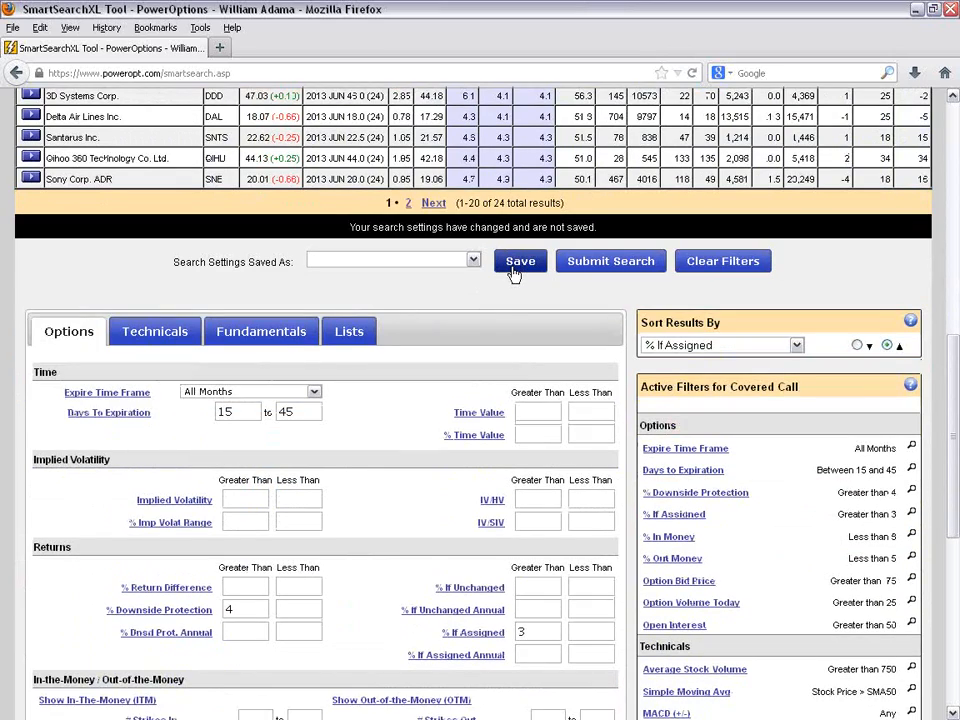
{"action": "left_click", "coordinate": [513, 268]}
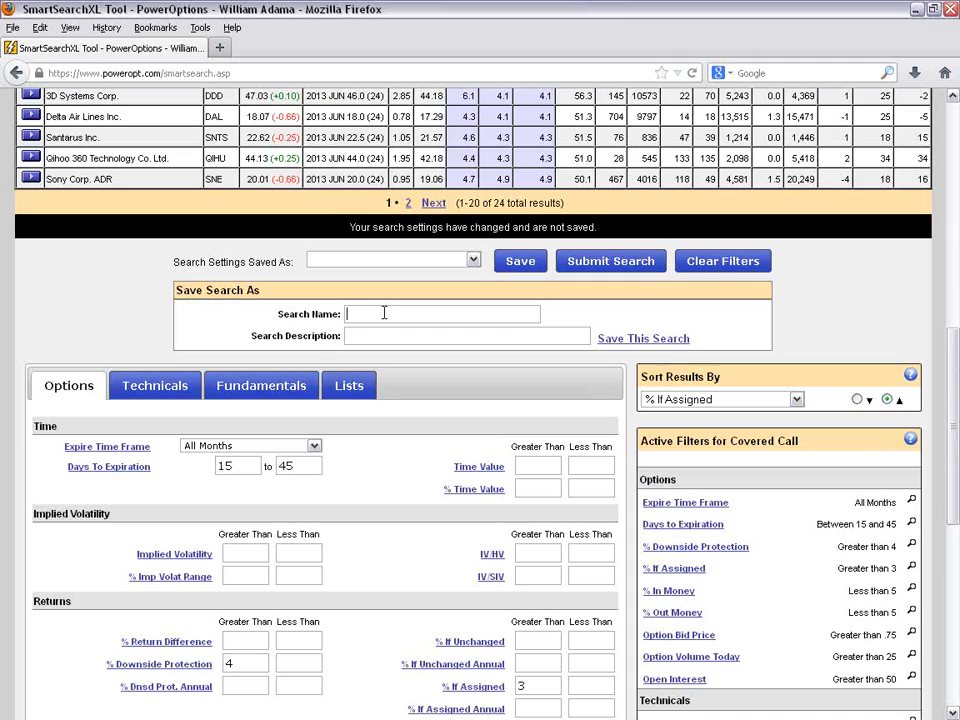
{"action": "type", "text": "BAsic Covered Call on May 29th"}
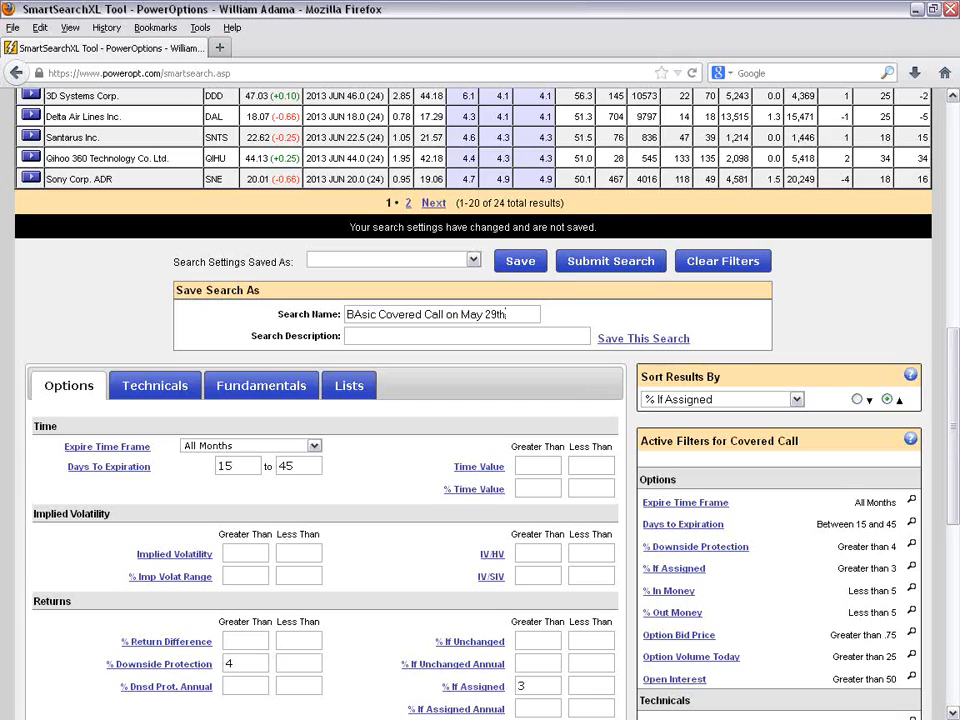
{"action": "left_click", "coordinate": [363, 335]}
{"action": "type", "text": "During webinar"}
{"action": "left_click", "coordinate": [657, 343]}
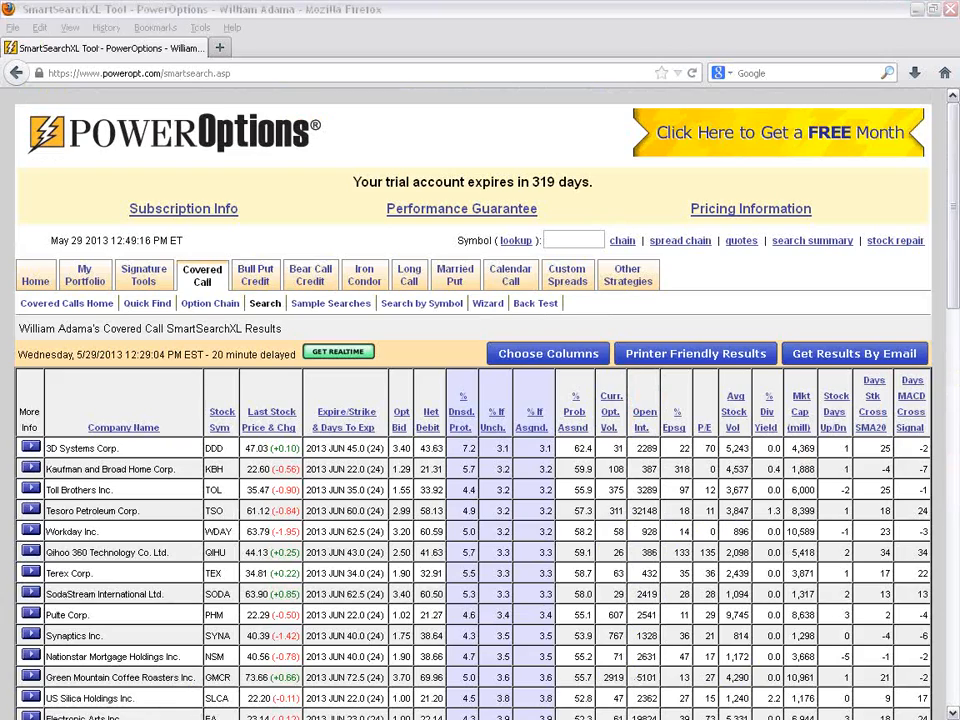
{"action": "left_click", "coordinate": [596, 230]}
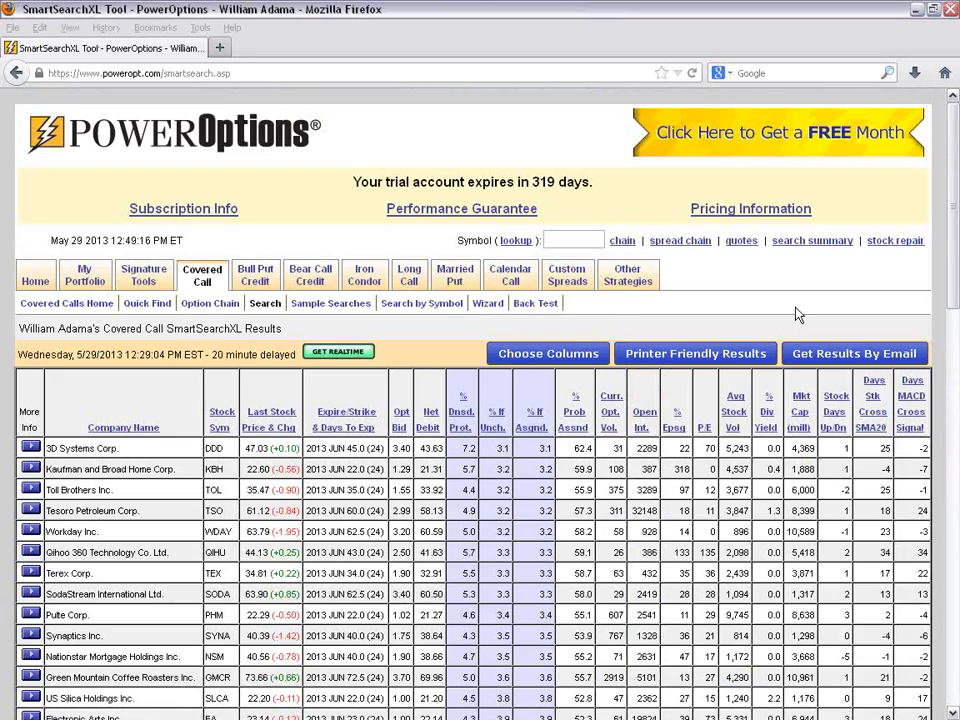
- Check the list of saved search settings for the newly saved covered call search and the predefined searches
{"action": "scroll", "coordinate": [596, 230], "scroll_direction": "down", "scroll_amount": 3}
{"action": "scroll", "coordinate": [688, 292], "scroll_direction": "down", "scroll_amount": 8}
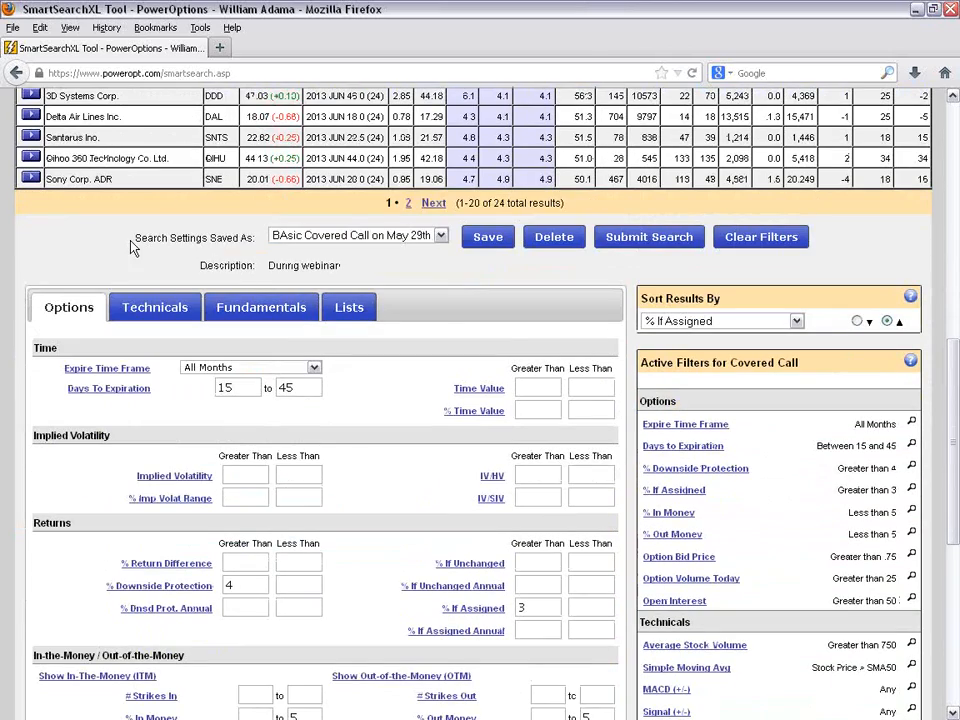
{"action": "left_click_drag", "start_coordinate": [133, 239], "coordinate": [262, 241]}
{"action": "left_click", "coordinate": [440, 236]}
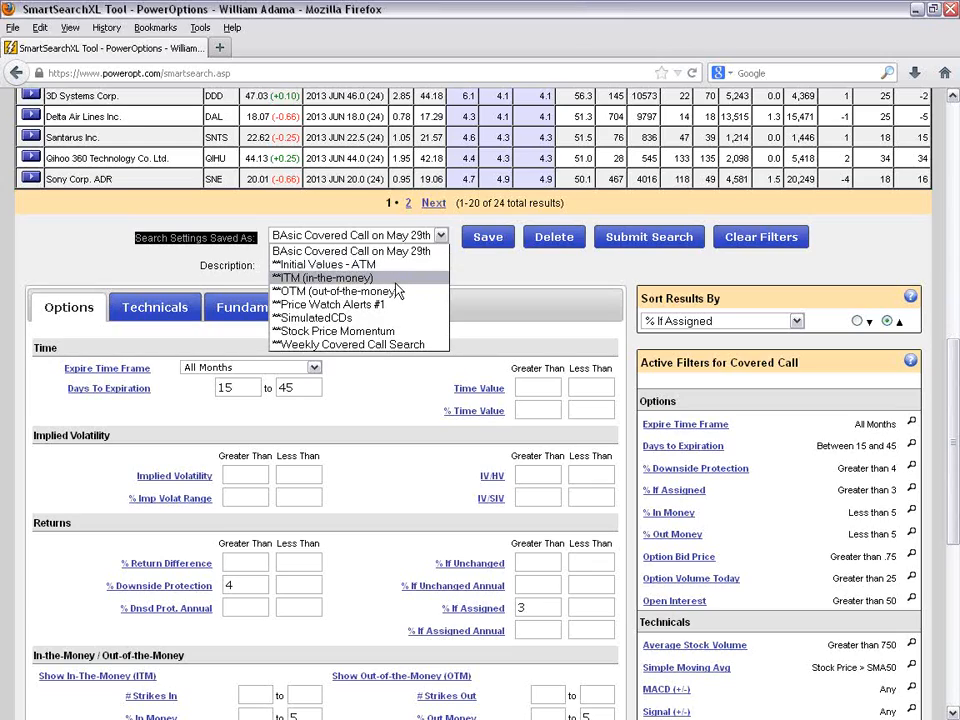
{"action": "left_click", "coordinate": [494, 286]}
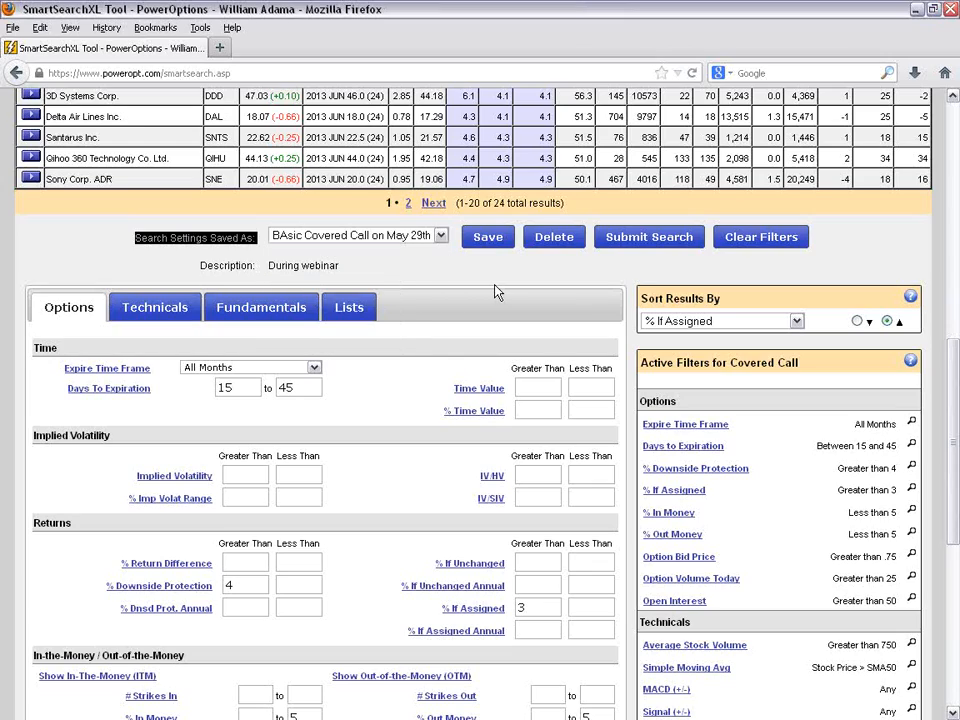
- Review the list of saved covered call searches against the result table and the active filter settings
{"action": "left_click", "coordinate": [440, 236]}
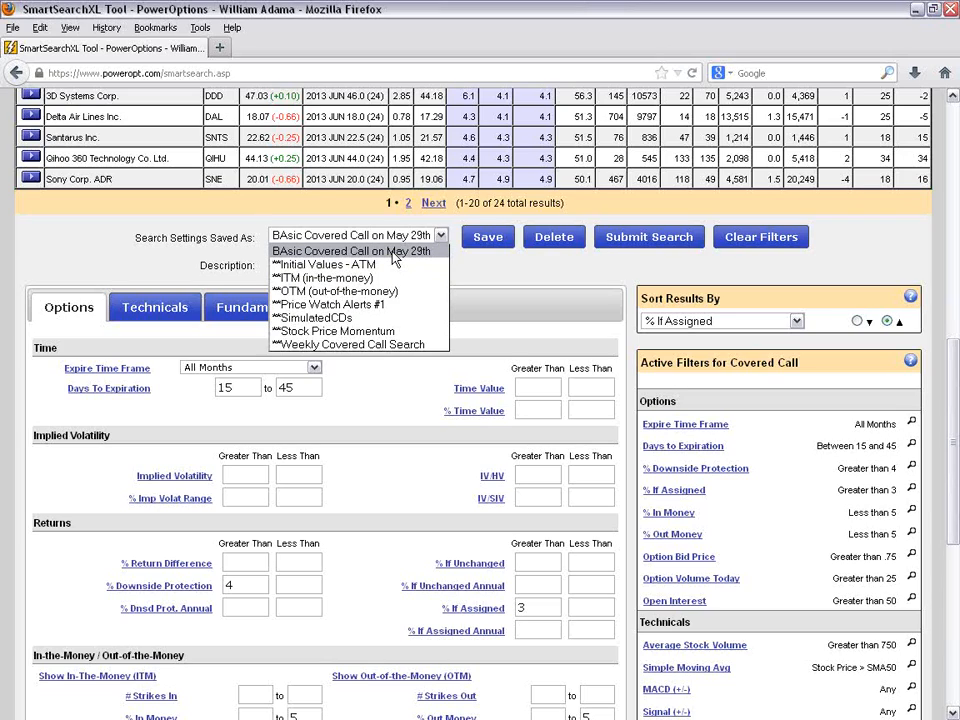
{"action": "left_click", "coordinate": [131, 261]}
{"action": "scroll", "coordinate": [131, 261], "scroll_direction": "up", "scroll_amount": 1}
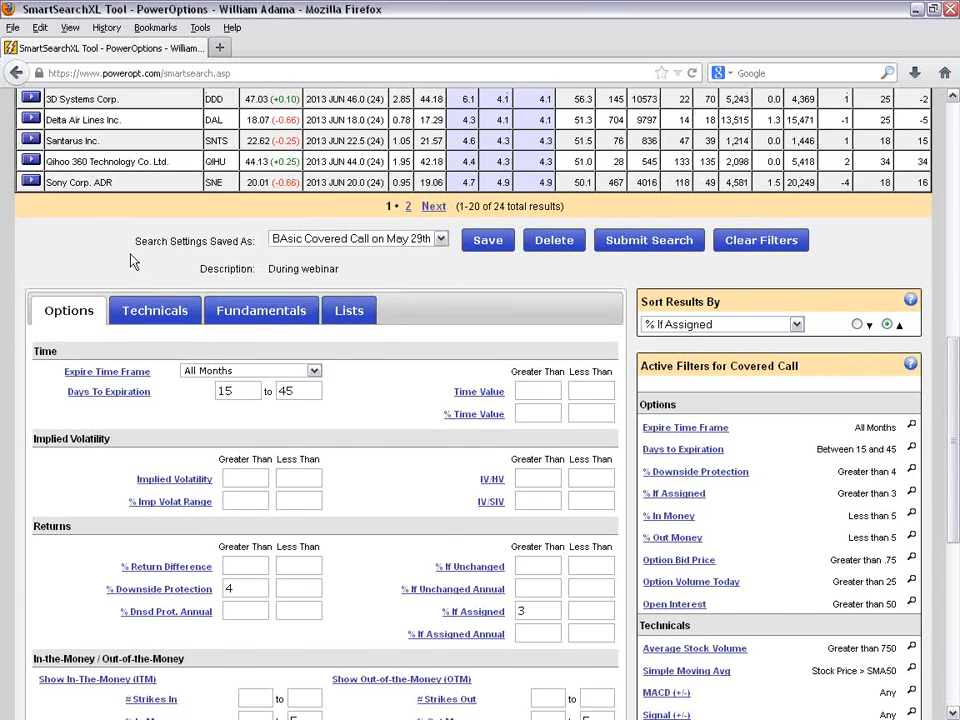
{"action": "scroll", "coordinate": [131, 261], "scroll_direction": "up", "scroll_amount": 8}
{"action": "scroll", "coordinate": [385, 358], "scroll_direction": "down", "scroll_amount": 5}
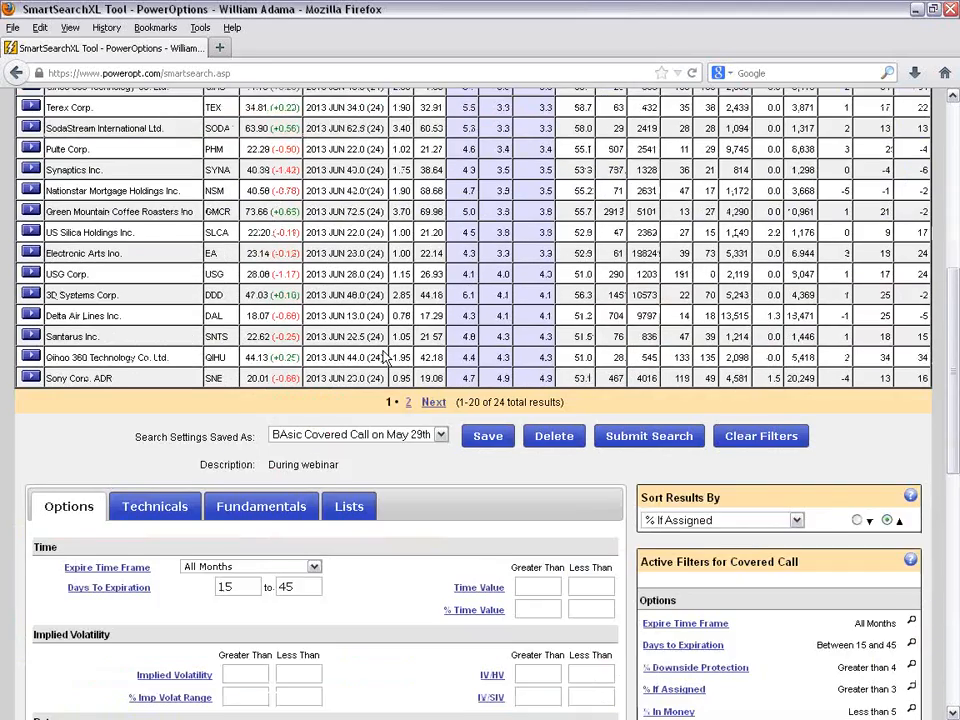
{"action": "scroll", "coordinate": [385, 358], "scroll_direction": "down", "scroll_amount": 4}
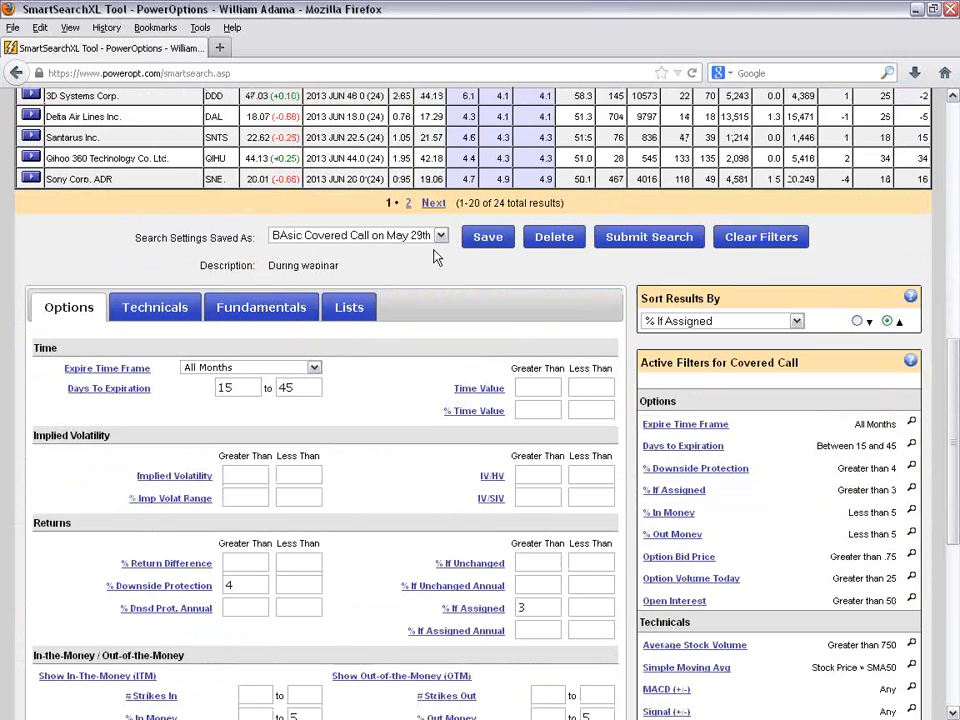
{"action": "left_click", "coordinate": [436, 237]}
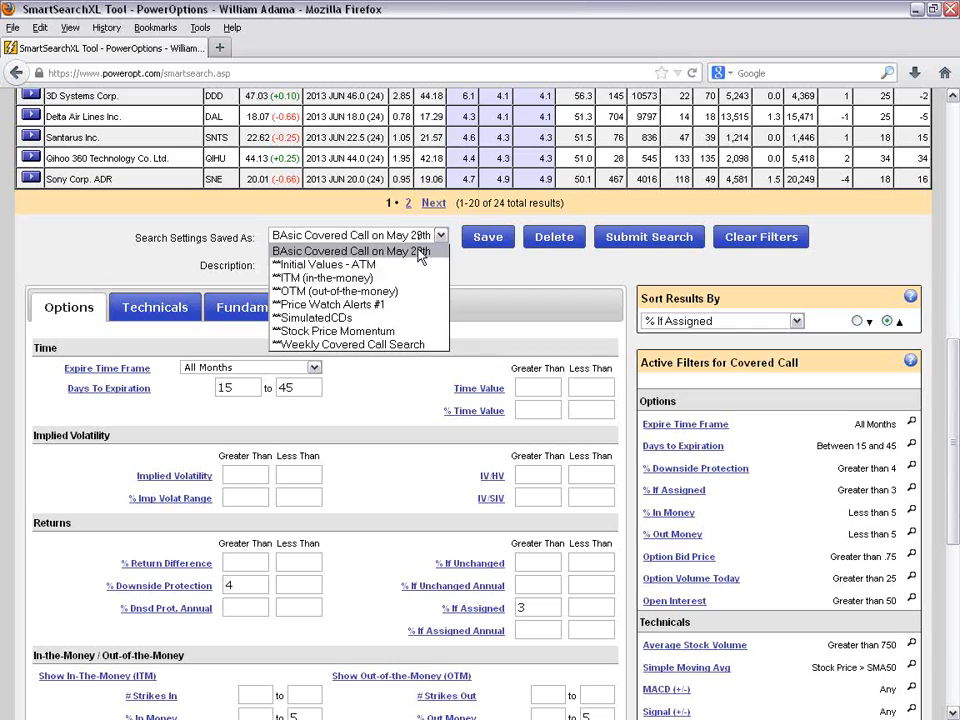
{"action": "left_click", "coordinate": [516, 274]}
{"action": "scroll", "coordinate": [332, 289], "scroll_direction": "down", "scroll_amount": 4}
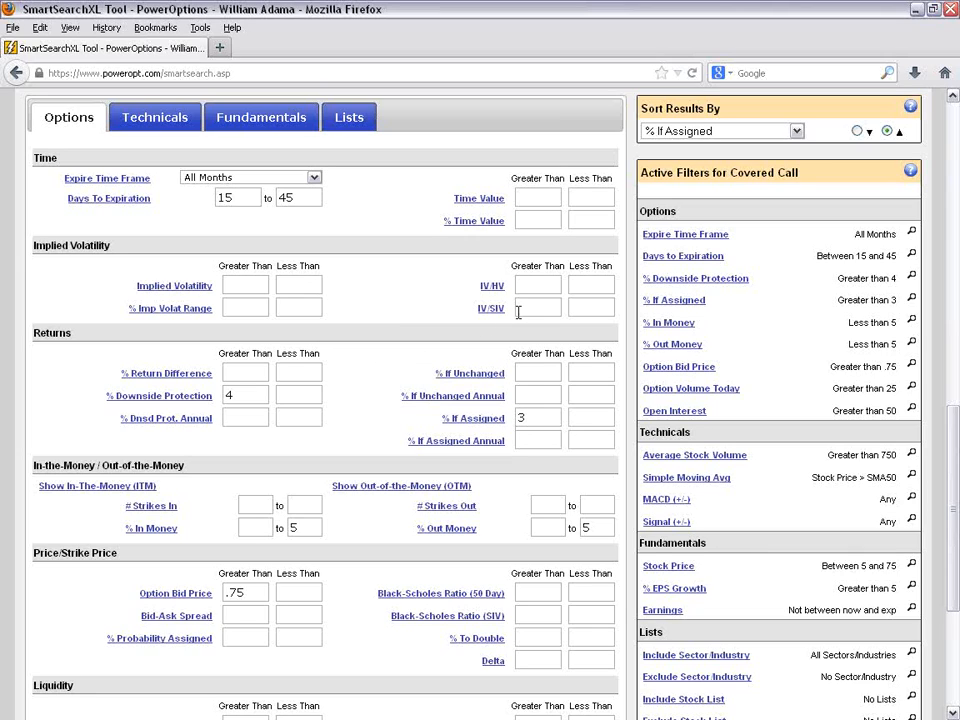
- Check the total number of covered call results shown beneath the results table
{"action": "scroll", "coordinate": [780, 315], "scroll_direction": "up", "scroll_amount": 7}
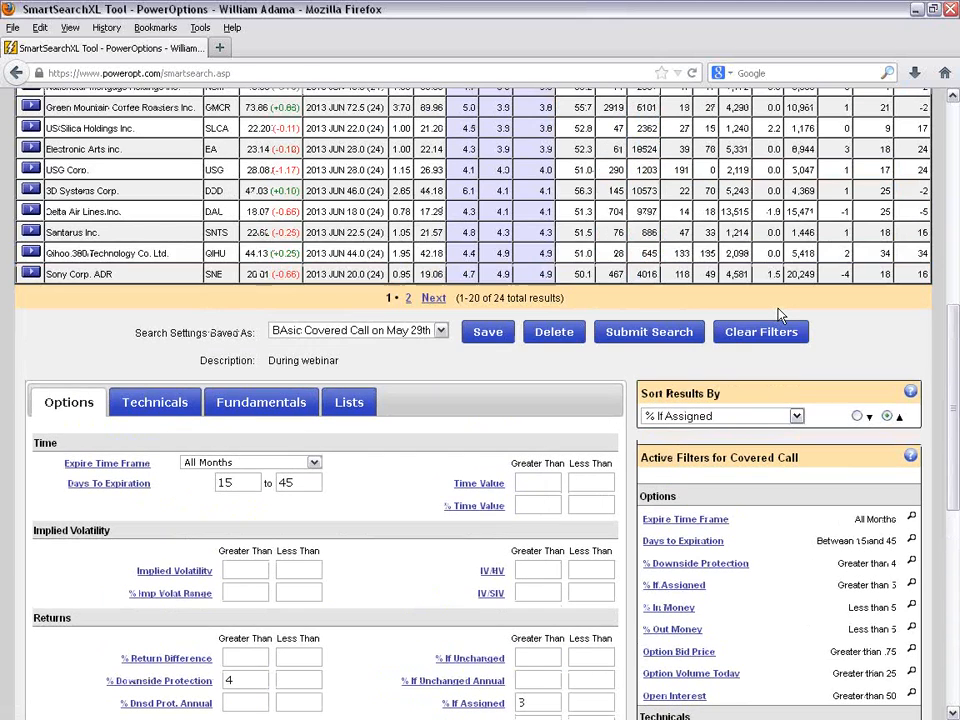
{"action": "scroll", "coordinate": [780, 315], "scroll_direction": "up", "scroll_amount": 1}
{"action": "left_click_drag", "start_coordinate": [489, 393], "coordinate": [657, 393]}
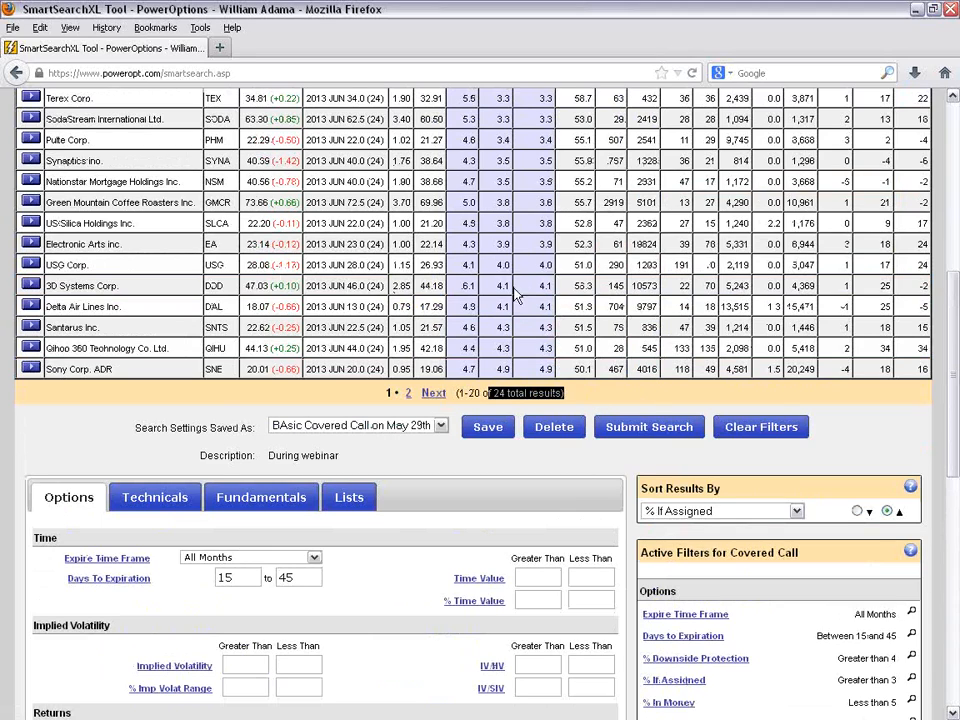
{"action": "left_click", "coordinate": [533, 476]}
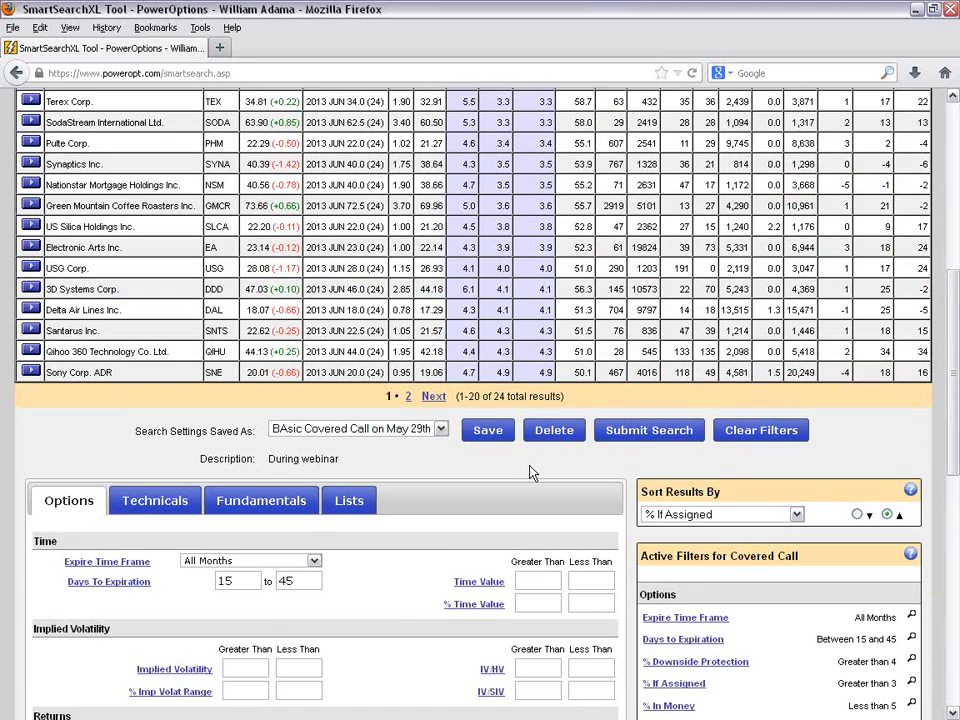
- Open the search page for the Bull Put Credit strategy
{"action": "scroll", "coordinate": [533, 474], "scroll_direction": "up", "scroll_amount": 8}
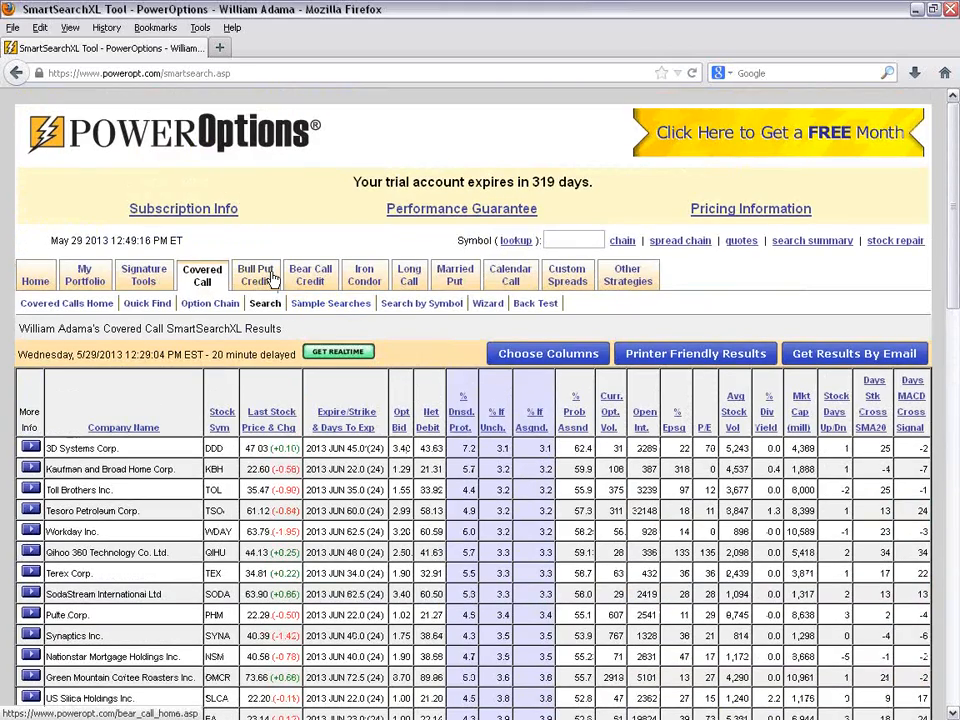
{"action": "mouse_move", "coordinate": [273, 279]}
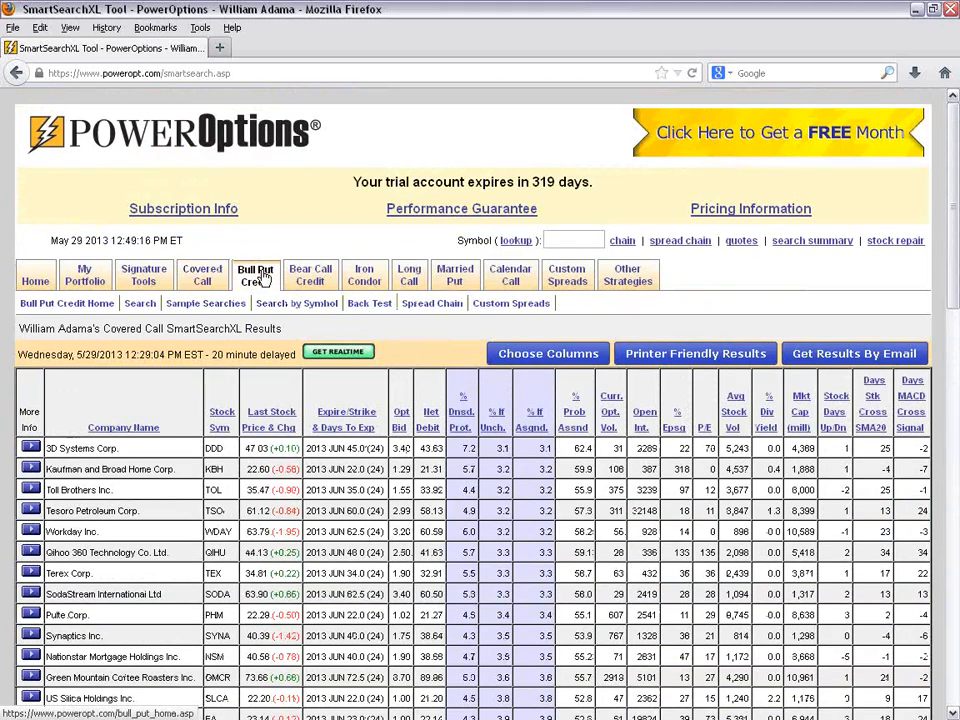
{"action": "left_click", "coordinate": [140, 307]}
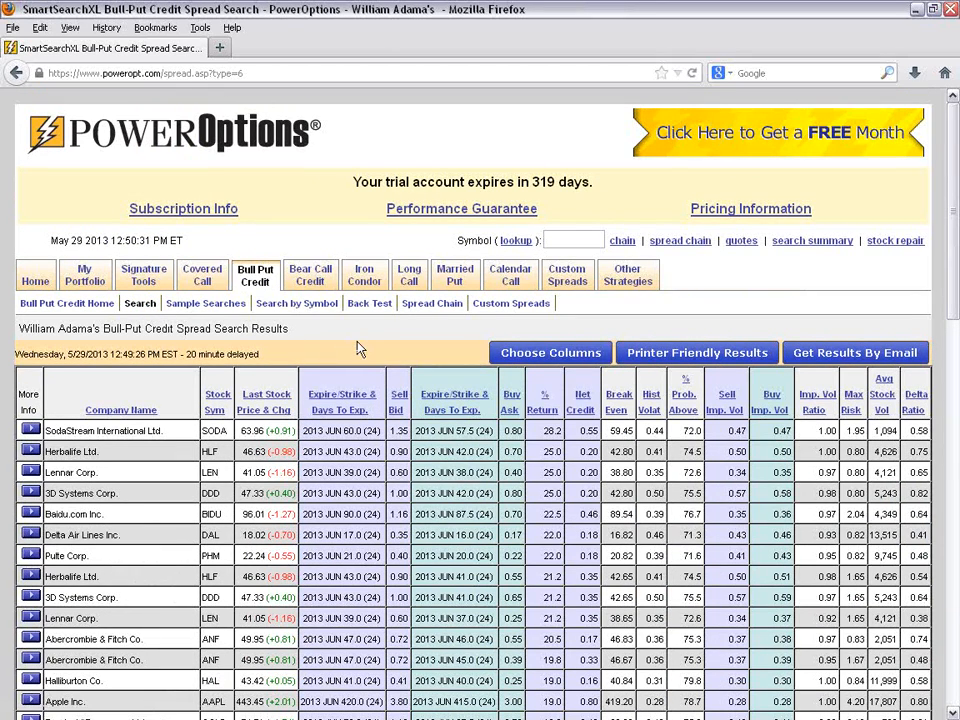
- Look through the default bull put credit spread results and the list of predefined search settings
{"action": "scroll", "coordinate": [359, 345], "scroll_direction": "down", "scroll_amount": 2}
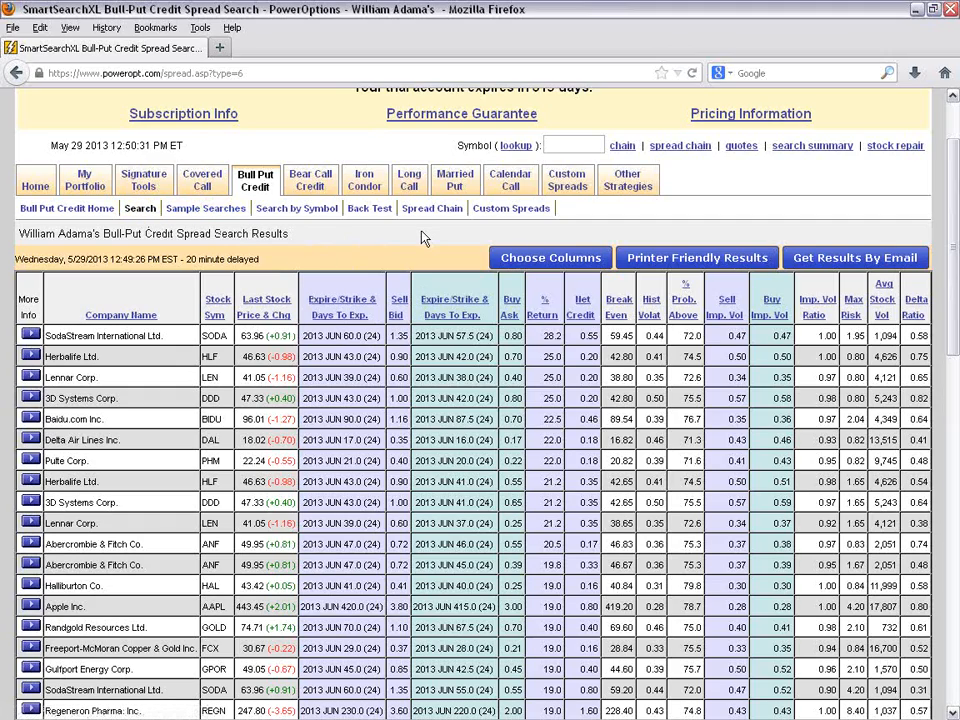
{"action": "scroll", "coordinate": [375, 472], "scroll_direction": "down", "scroll_amount": 4}
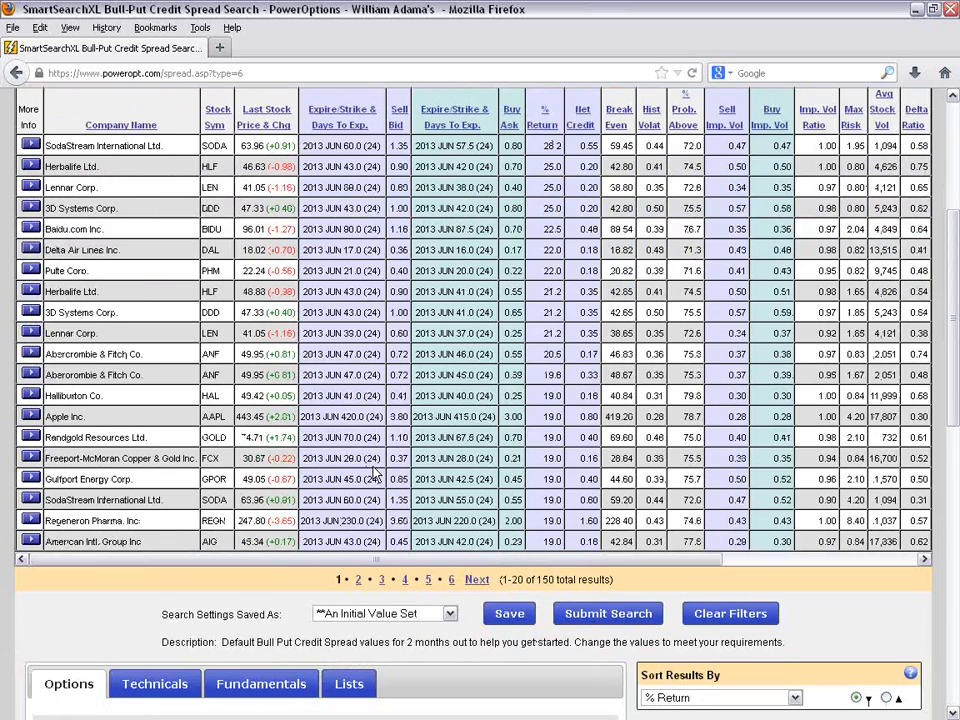
{"action": "scroll", "coordinate": [375, 472], "scroll_direction": "down", "scroll_amount": 2}
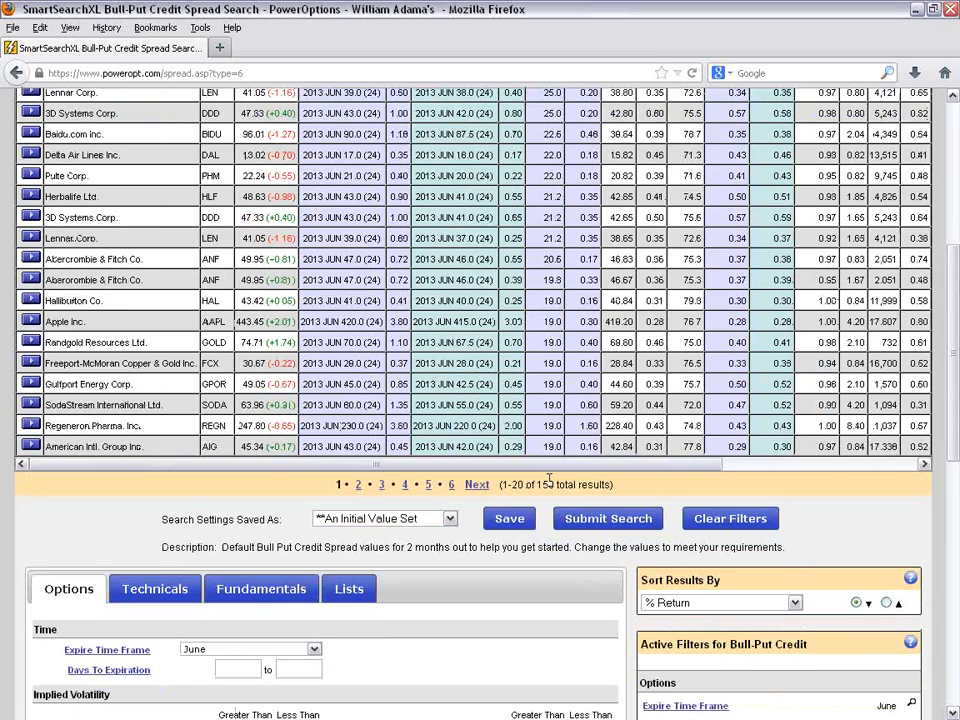
{"action": "scroll", "coordinate": [548, 483], "scroll_direction": "down", "scroll_amount": 6}
{"action": "left_click", "coordinate": [404, 236]}
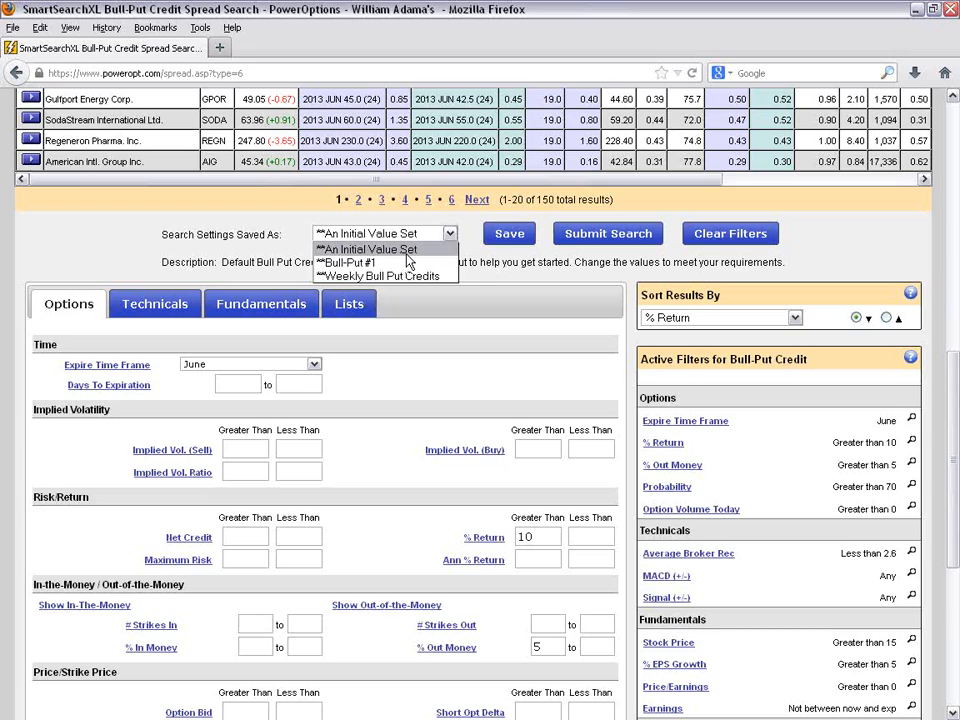
{"action": "left_click", "coordinate": [407, 321]}
- Examine the default Bull-Put Credit active filters, marking the values from Expire Time Frame through % EPS Growth with the highlighter
{"action": "scroll", "coordinate": [455, 347], "scroll_direction": "down", "scroll_amount": 4}
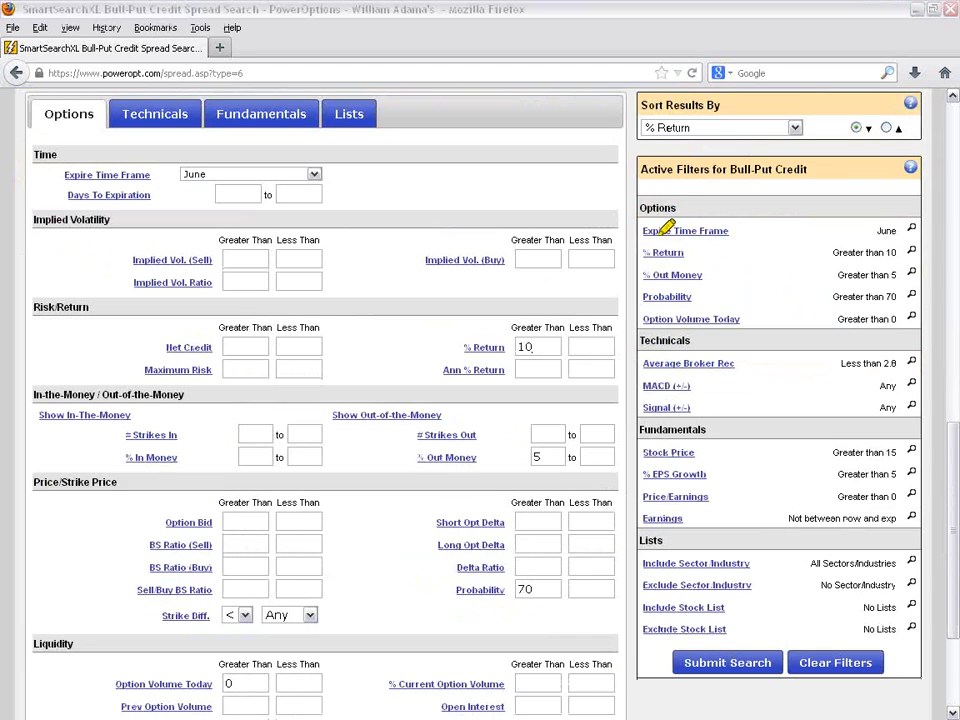
{"action": "left_click_drag", "start_coordinate": [648, 233], "coordinate": [896, 232]}
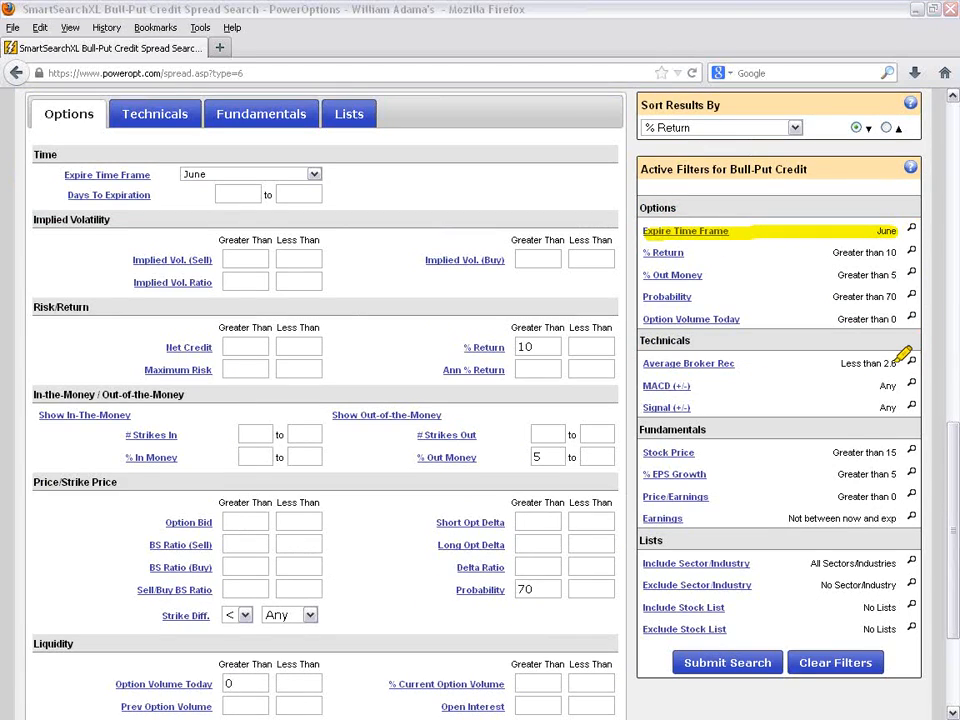
{"action": "left_click_drag", "start_coordinate": [833, 252], "coordinate": [897, 252]}
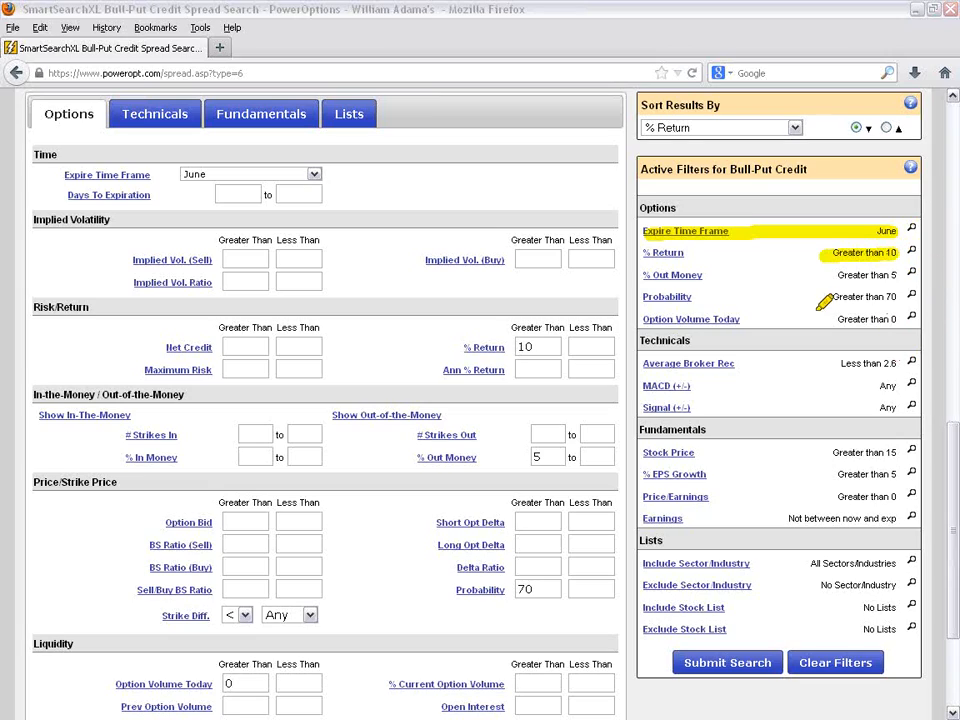
{"action": "left_click_drag", "start_coordinate": [812, 281], "coordinate": [838, 277]}
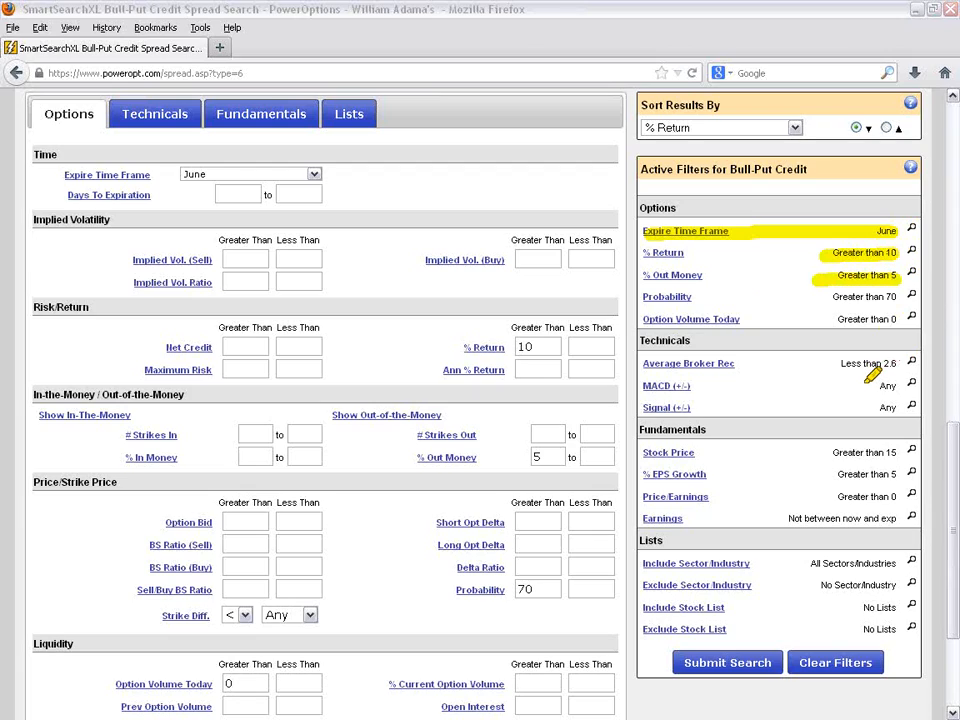
{"action": "left_click_drag", "start_coordinate": [832, 297], "coordinate": [905, 295]}
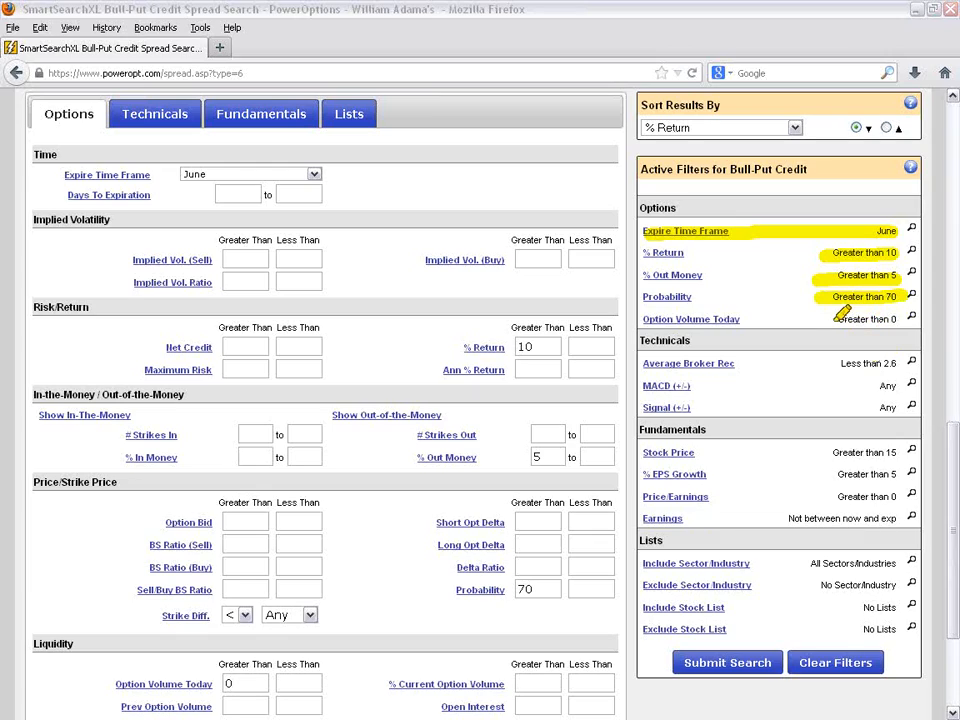
{"action": "left_click_drag", "start_coordinate": [818, 320], "coordinate": [900, 318]}
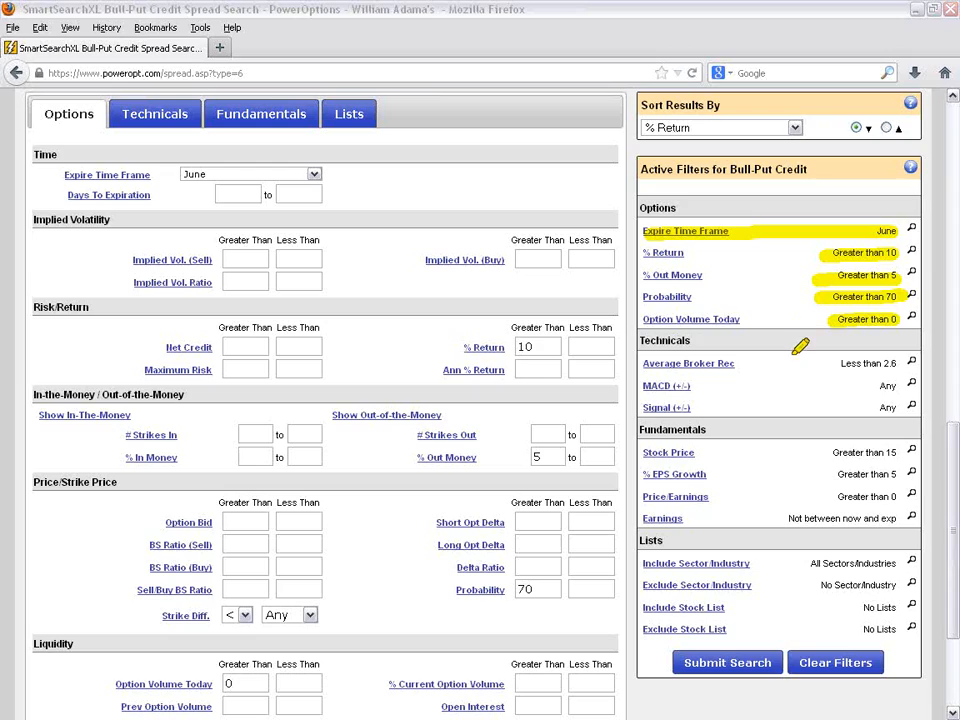
{"action": "left_click_drag", "start_coordinate": [836, 364], "coordinate": [898, 363]}
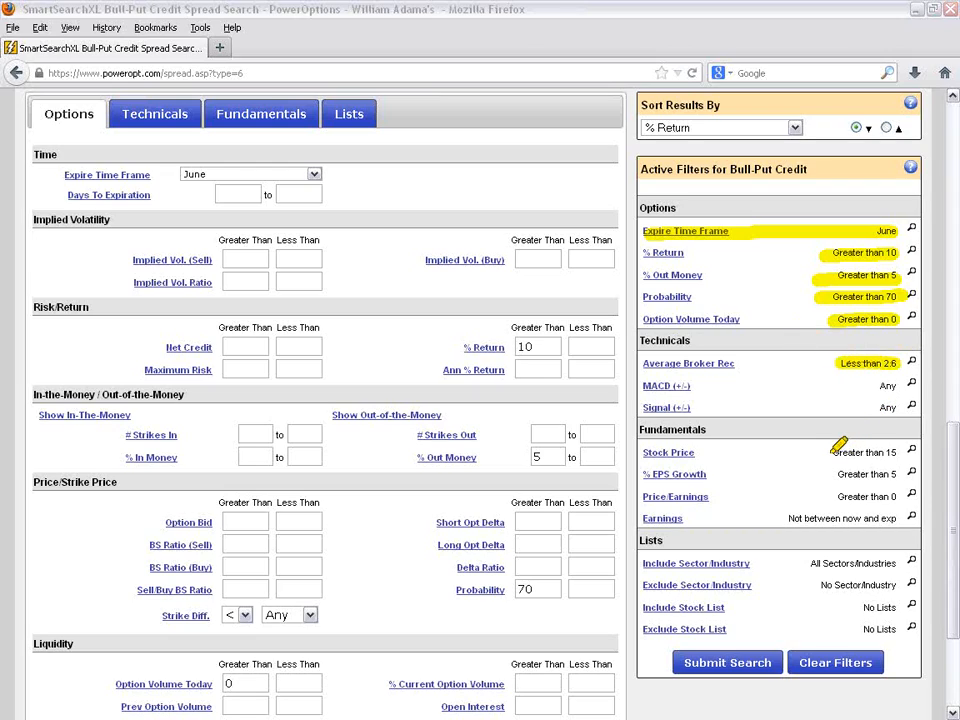
{"action": "left_click_drag", "start_coordinate": [833, 452], "coordinate": [898, 452]}
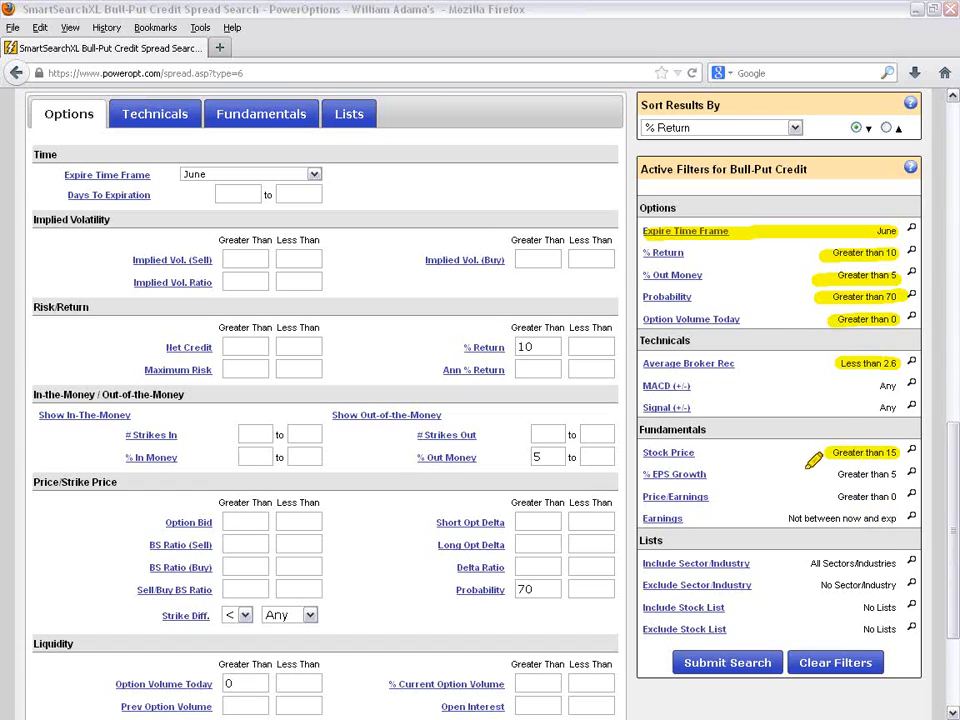
{"action": "mouse_move", "coordinate": [830, 470]}
{"action": "left_mouse_down"}
{"action": "mouse_move", "coordinate": [894, 475]}
{"action": "mouse_move", "coordinate": [835, 475]}
{"action": "left_mouse_up"}
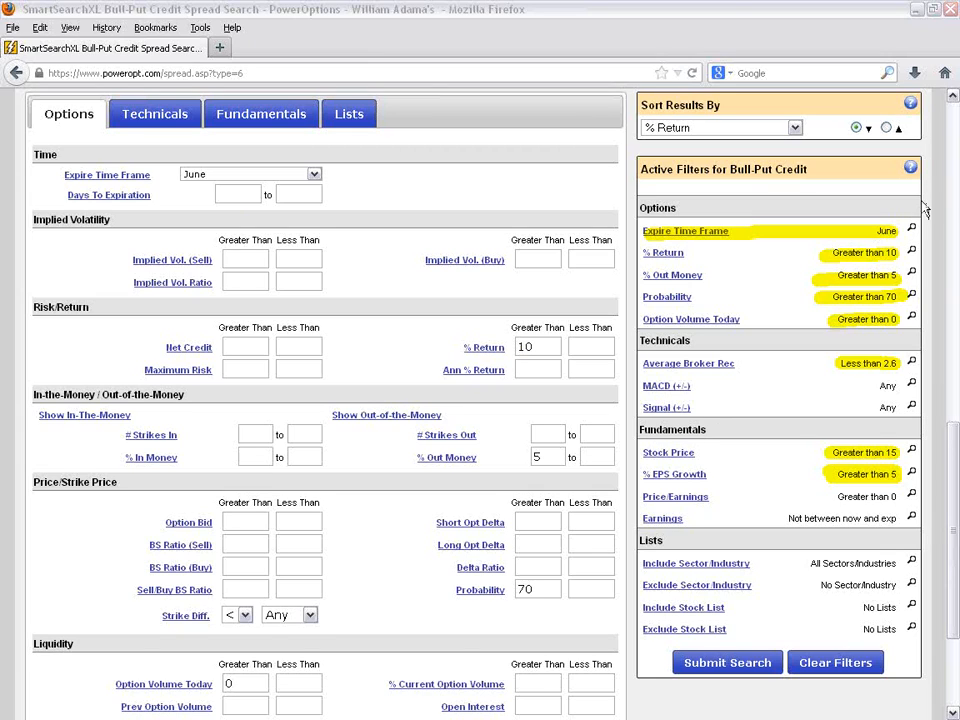
- Clear all the bull put credit filters, keep All Months as the expire time frame, and set Days To Expiration to 15 to 45
{"action": "scroll", "coordinate": [938, 210], "scroll_direction": "up", "scroll_amount": 3}
{"action": "left_click", "coordinate": [740, 234]}
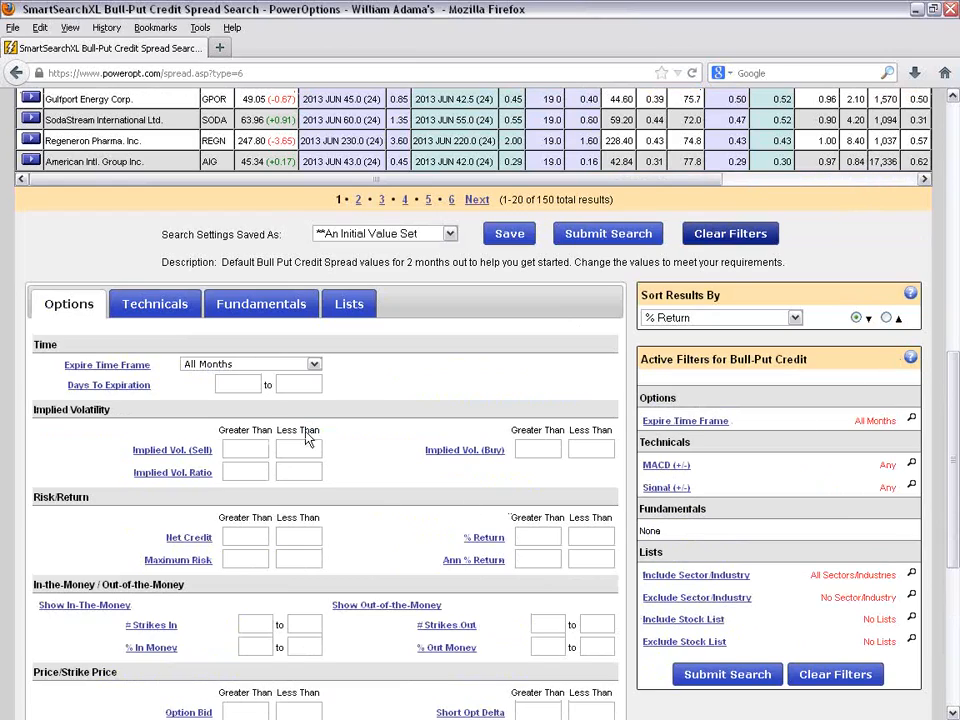
{"action": "left_click", "coordinate": [284, 367]}
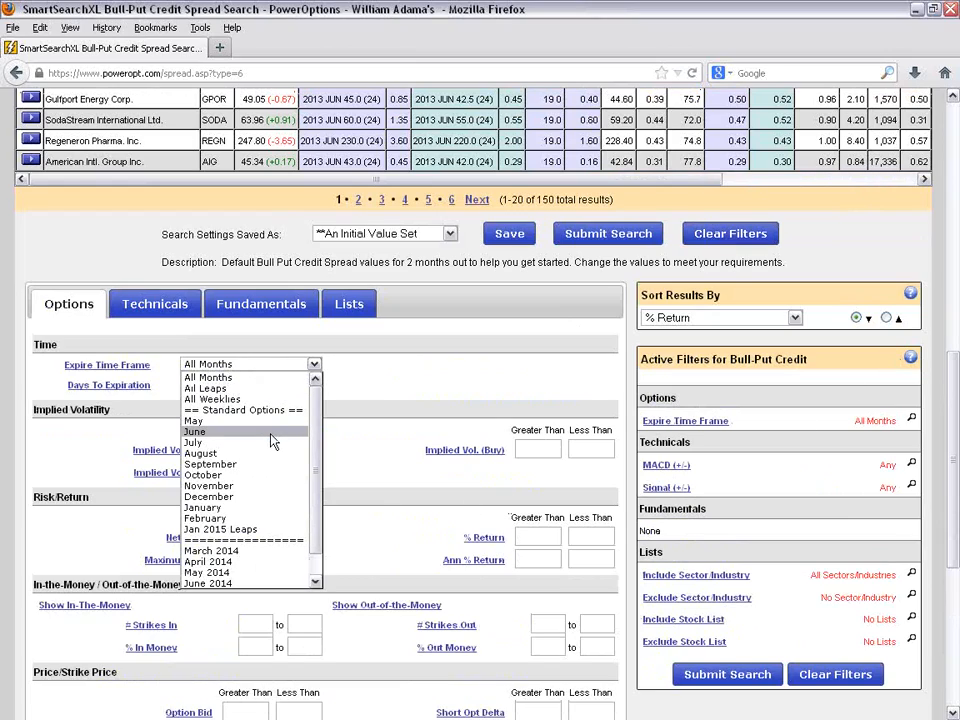
{"action": "left_click", "coordinate": [265, 378]}
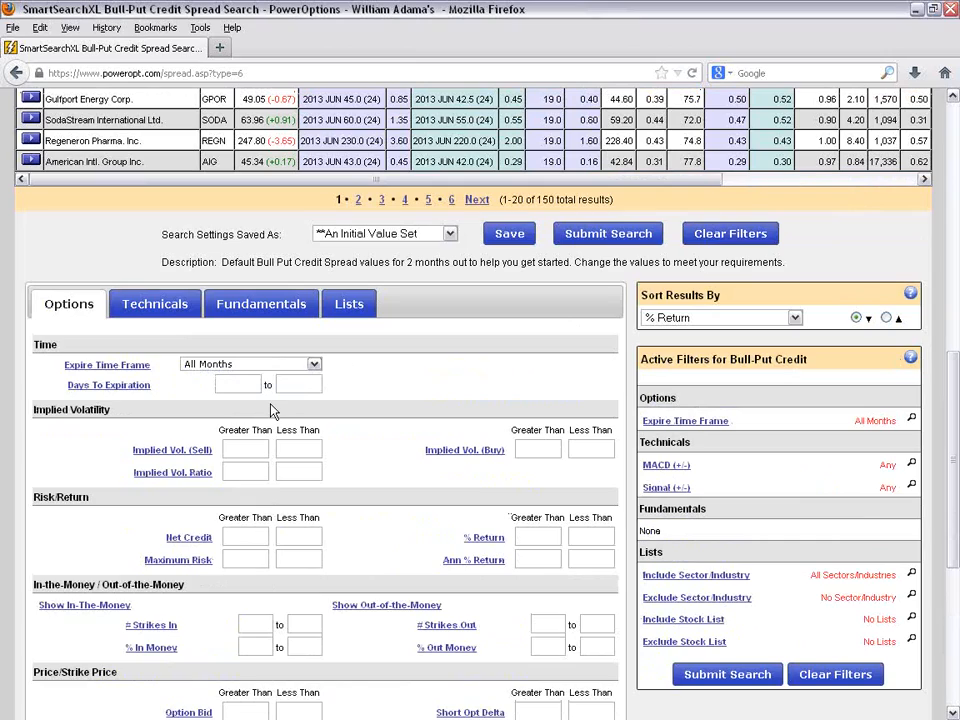
{"action": "left_click", "coordinate": [240, 386]}
{"action": "type", "text": "15"}
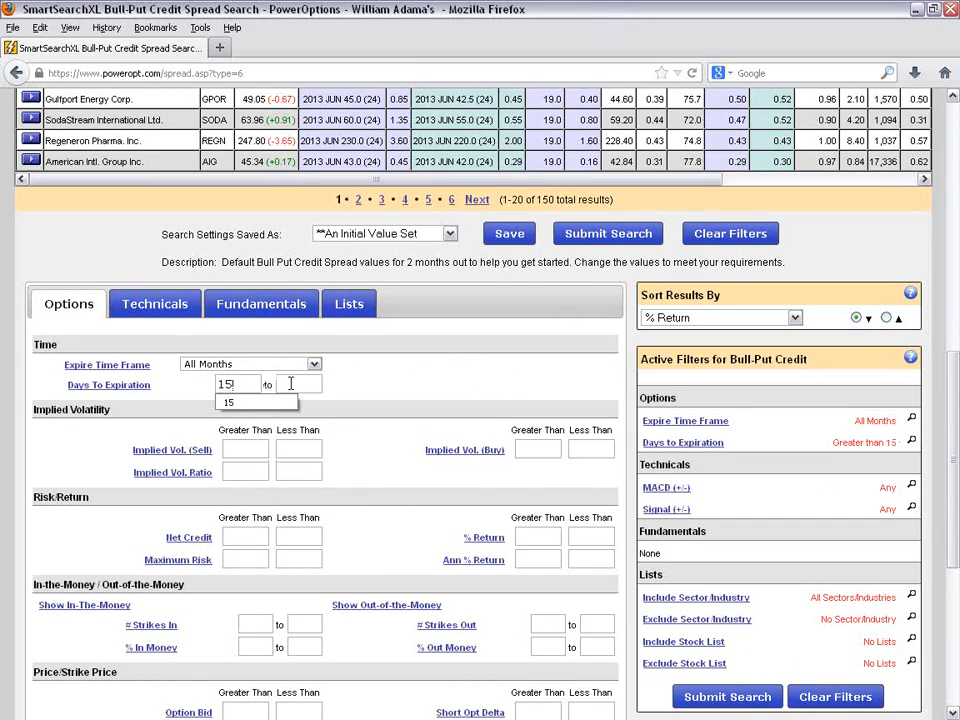
{"action": "left_click", "coordinate": [293, 384]}
{"action": "type", "text": "45"}
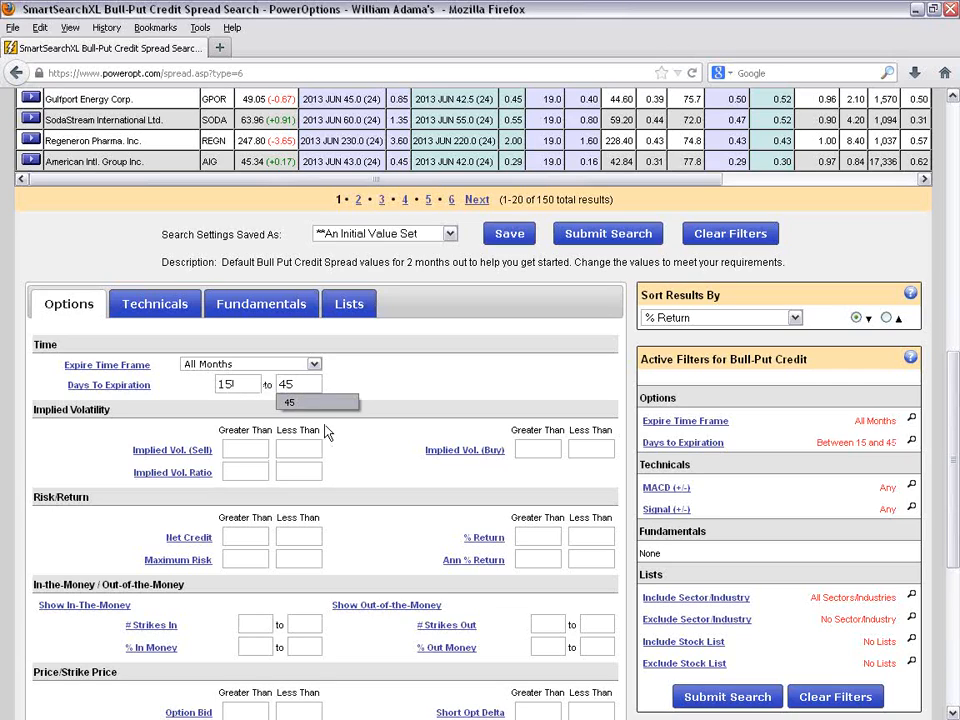
- Check the Implied Volatility filter description and set Net Credit to greater than .50
{"action": "scroll", "coordinate": [375, 467], "scroll_direction": "down", "scroll_amount": 2}
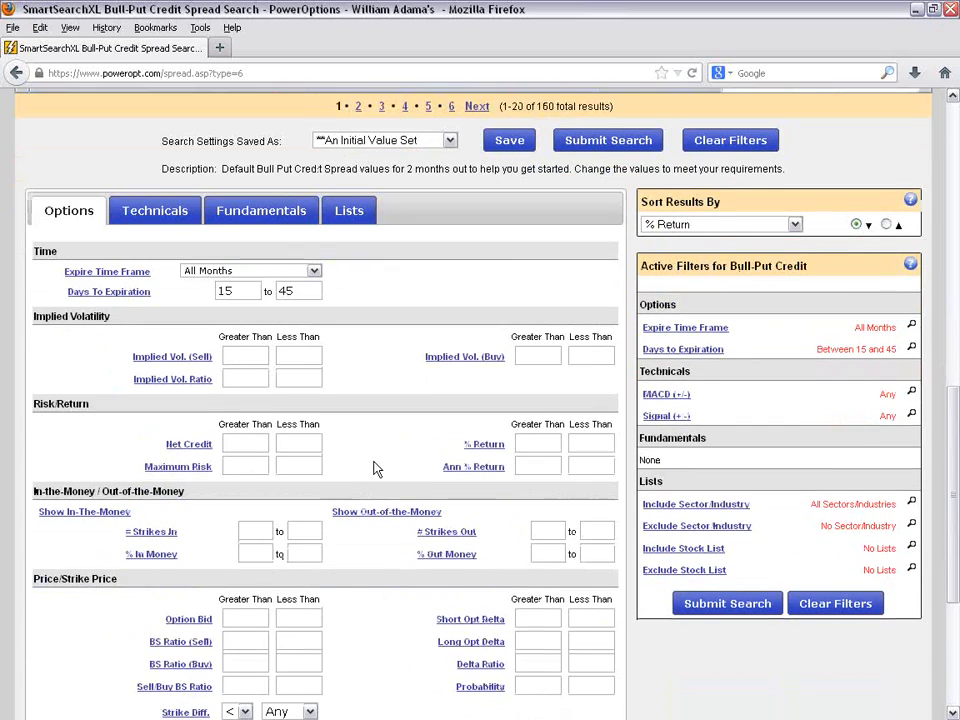
{"action": "mouse_move", "coordinate": [294, 354]}
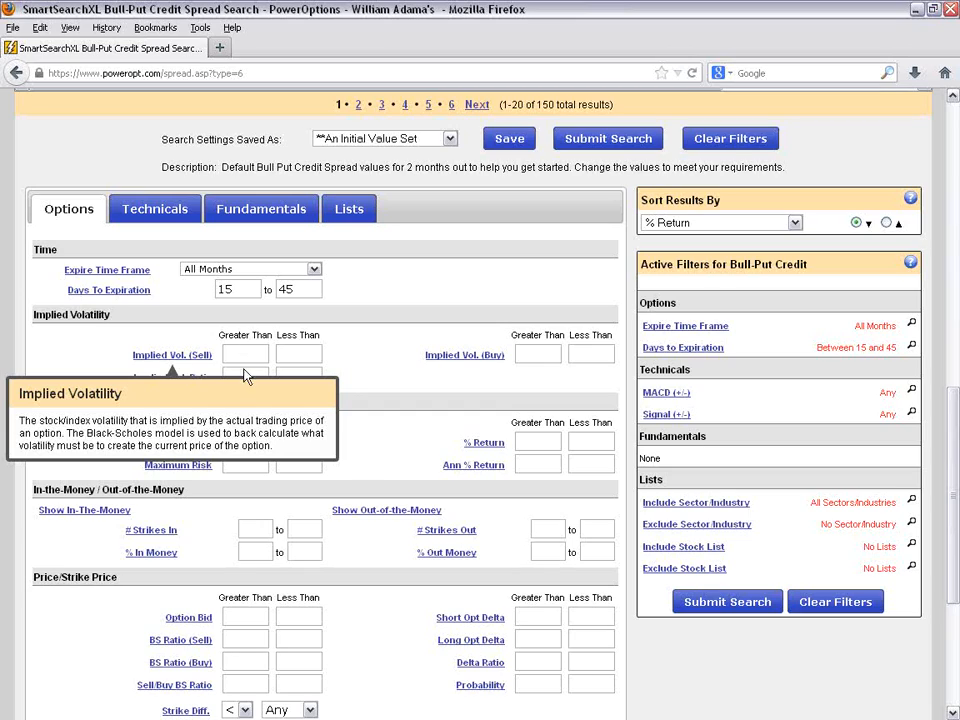
{"action": "mouse_move", "coordinate": [201, 390]}
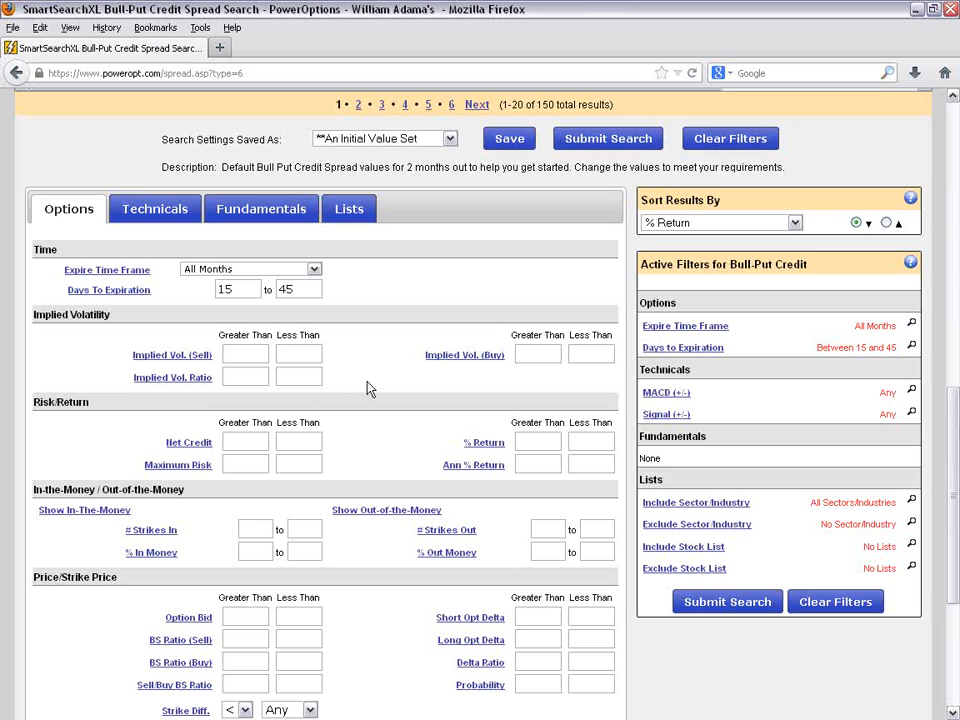
{"action": "scroll", "coordinate": [370, 388], "scroll_direction": "down", "scroll_amount": 2}
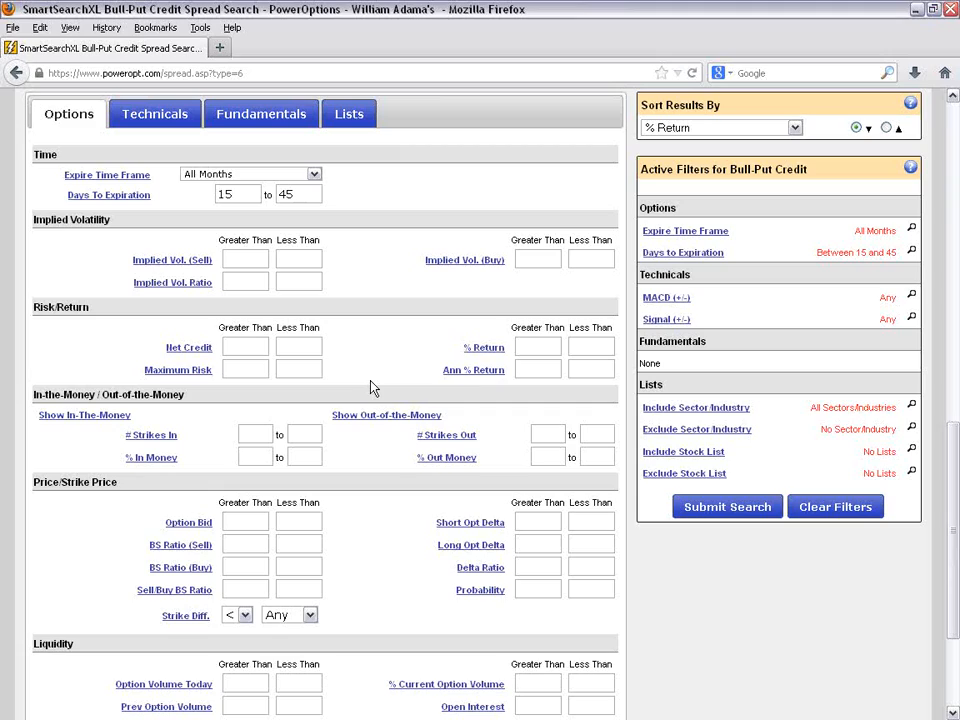
{"action": "left_click", "coordinate": [253, 347]}
{"action": "type", "text": ".50"}
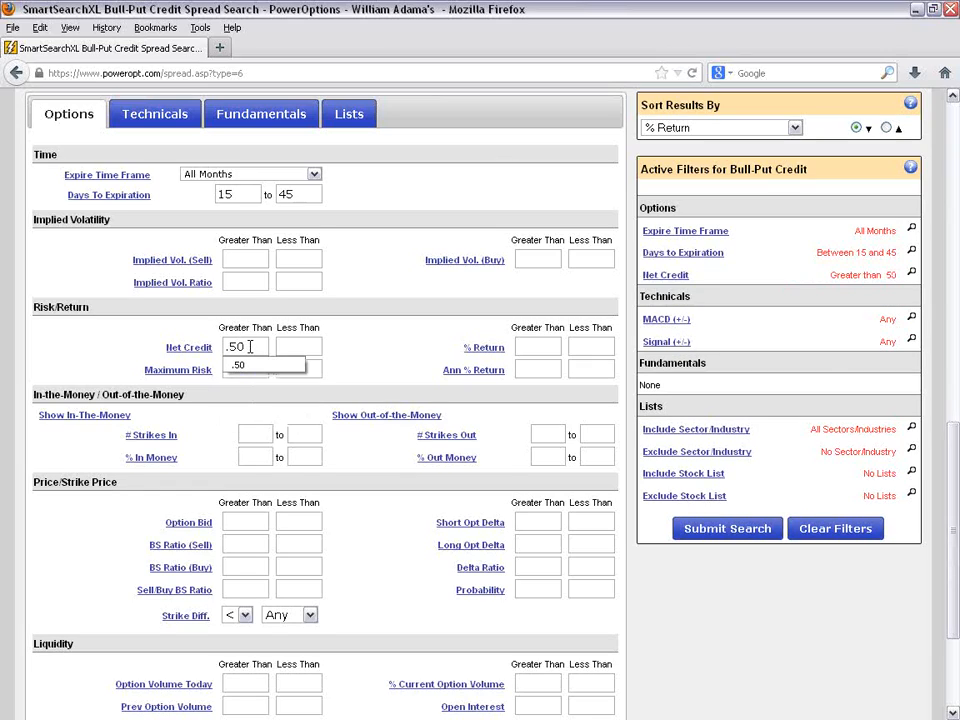
{"action": "left_click", "coordinate": [353, 344]}
{"action": "scroll", "coordinate": [197, 304], "scroll_direction": "down", "scroll_amount": 2}
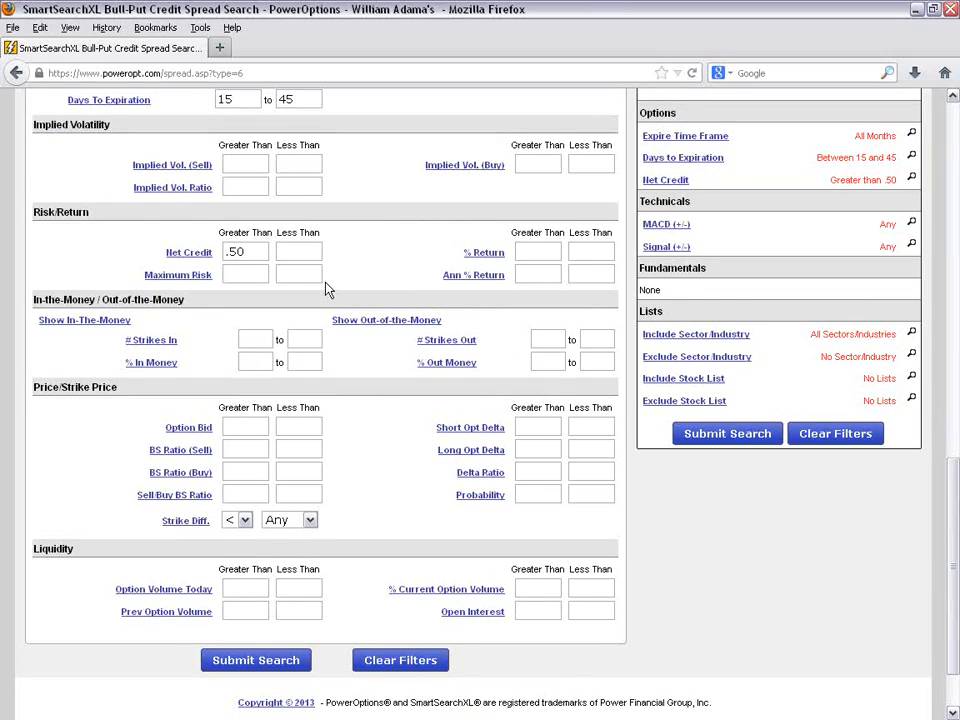
- Limit the strike difference between the two spread legs to ≤ 5.00, leaving Maximum Risk empty
{"action": "type", "text": "5"}
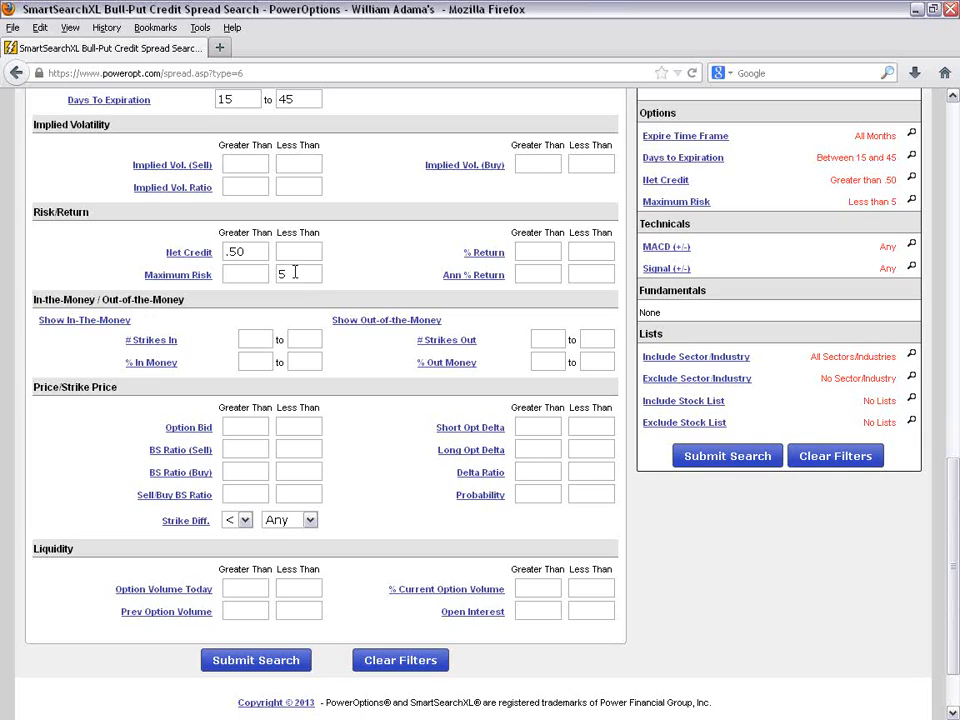
{"action": "key", "text": "BackSpace"}
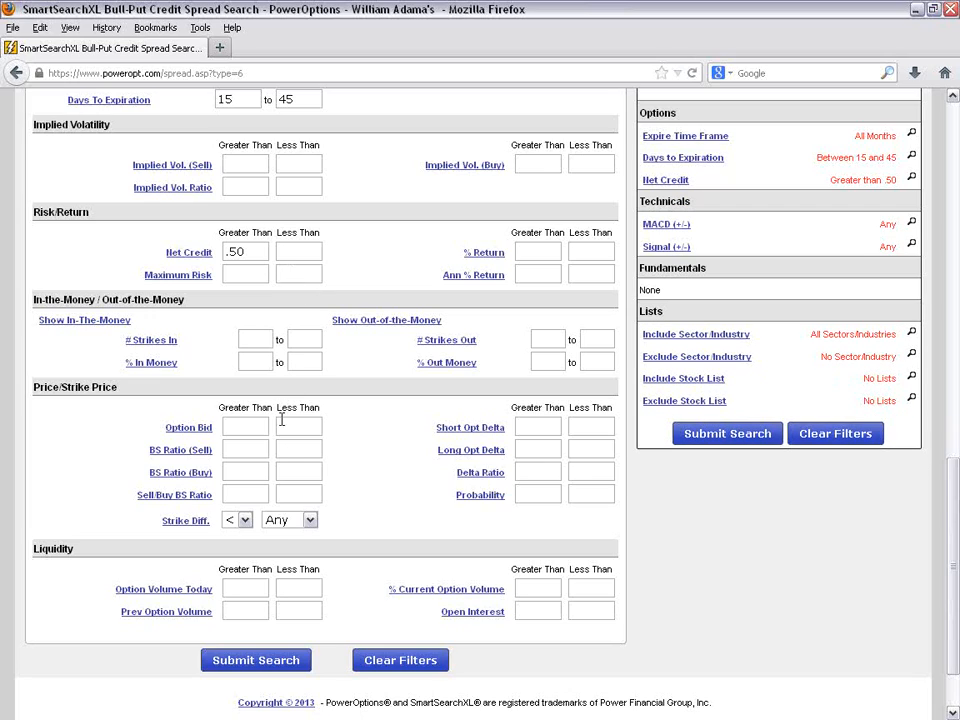
{"action": "scroll", "coordinate": [360, 500], "scroll_direction": "down", "scroll_amount": 2}
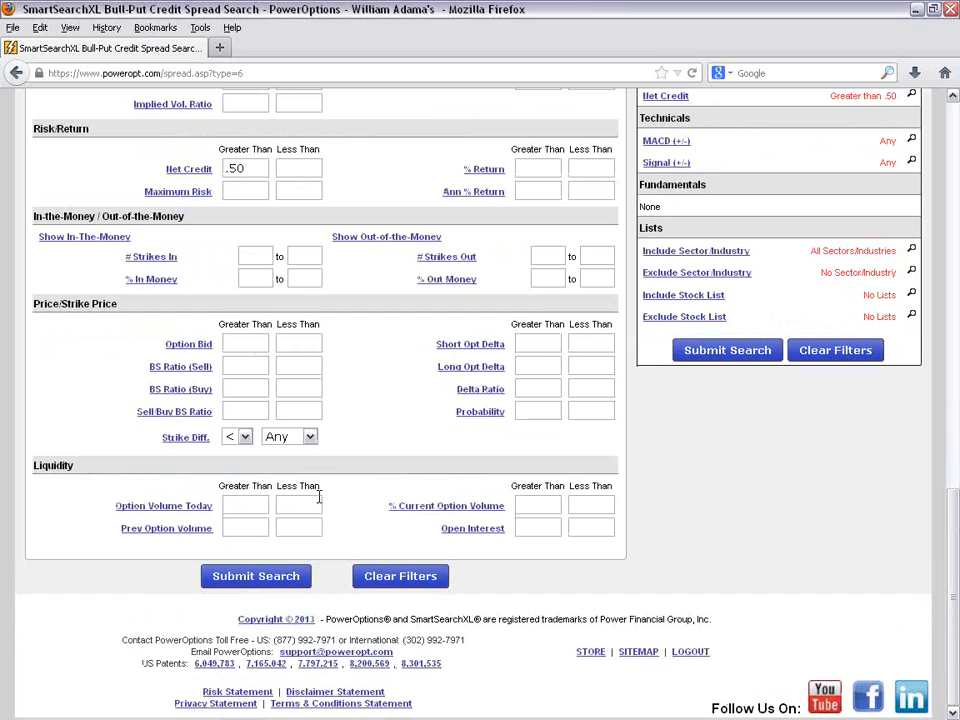
{"action": "left_click", "coordinate": [245, 440]}
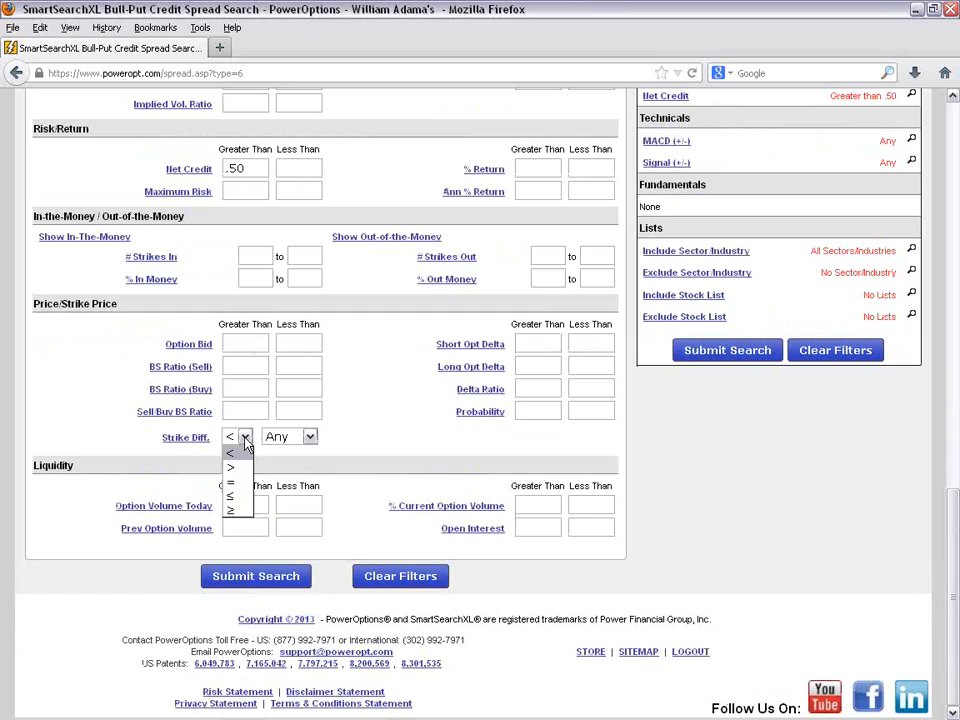
{"action": "left_click", "coordinate": [237, 496]}
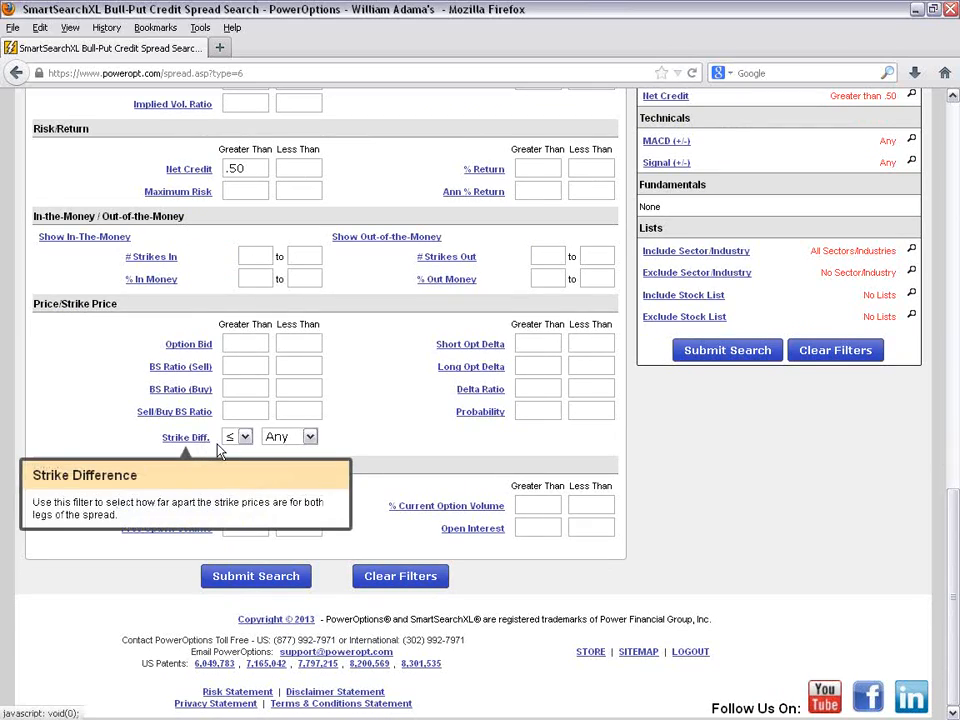
{"action": "left_click", "coordinate": [273, 440]}
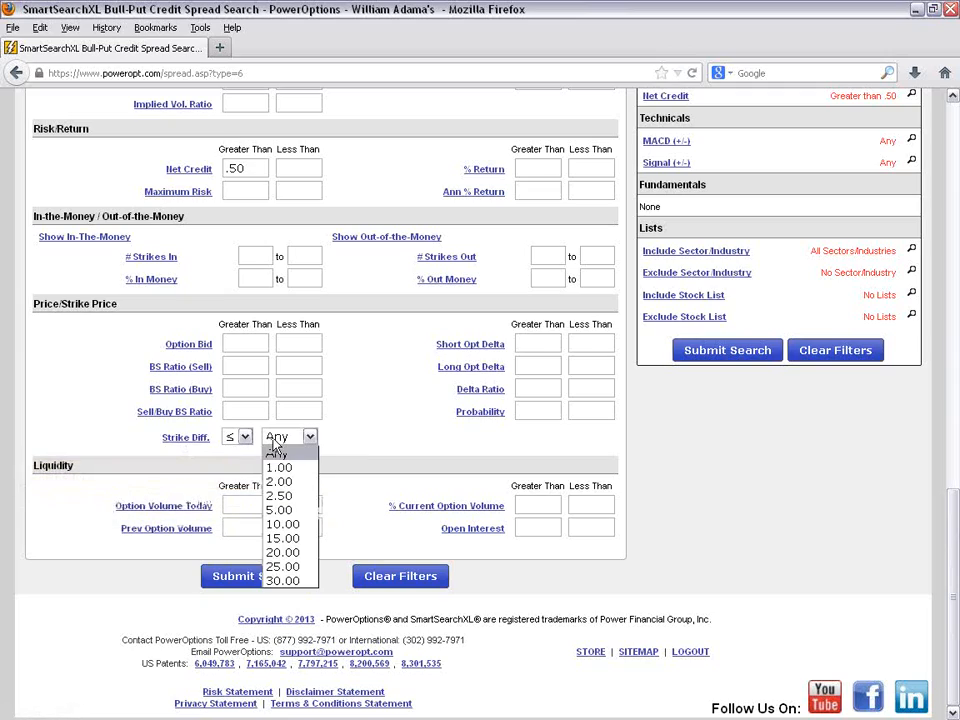
{"action": "left_click", "coordinate": [283, 510]}
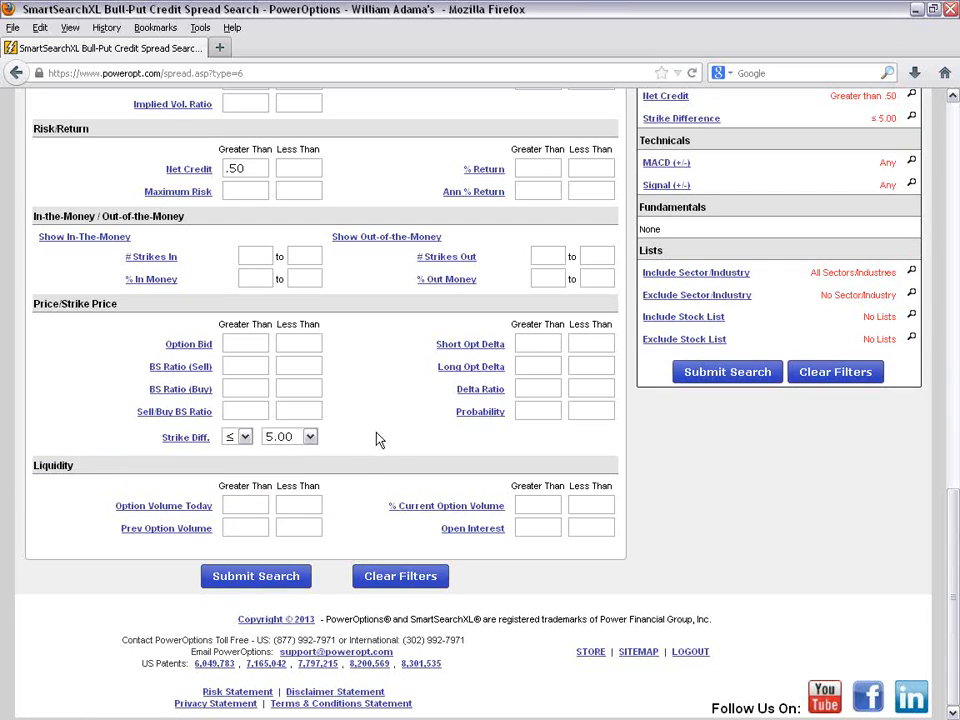
- Set % Return to greater than 10 and % Out Money to start from 5
{"action": "scroll", "coordinate": [378, 438], "scroll_direction": "up", "scroll_amount": 2}
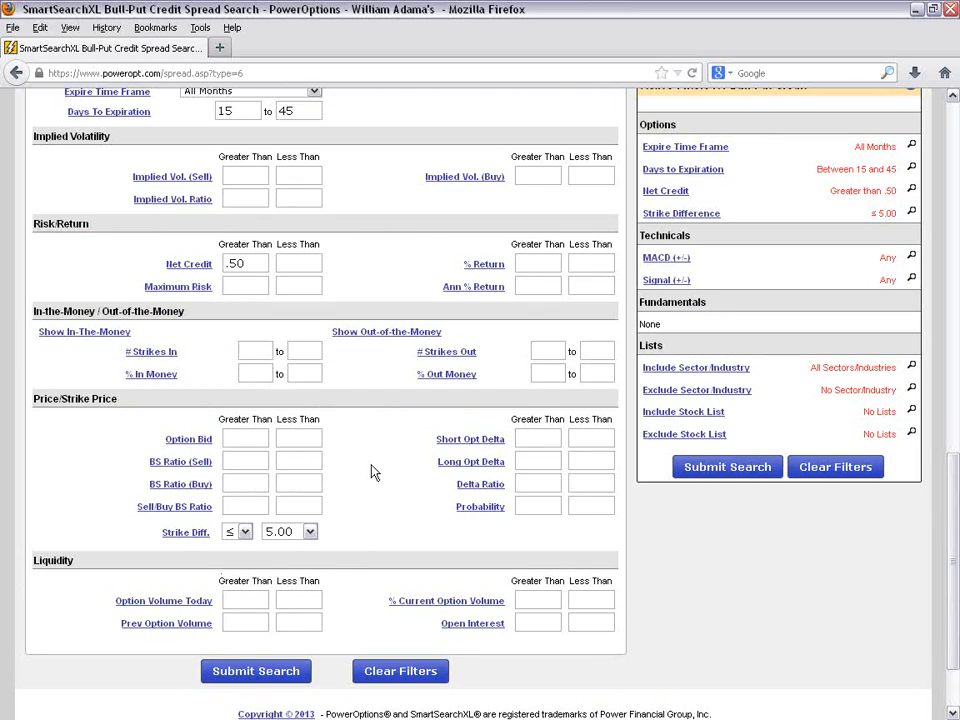
{"action": "left_click", "coordinate": [533, 261]}
{"action": "type", "text": "10"}
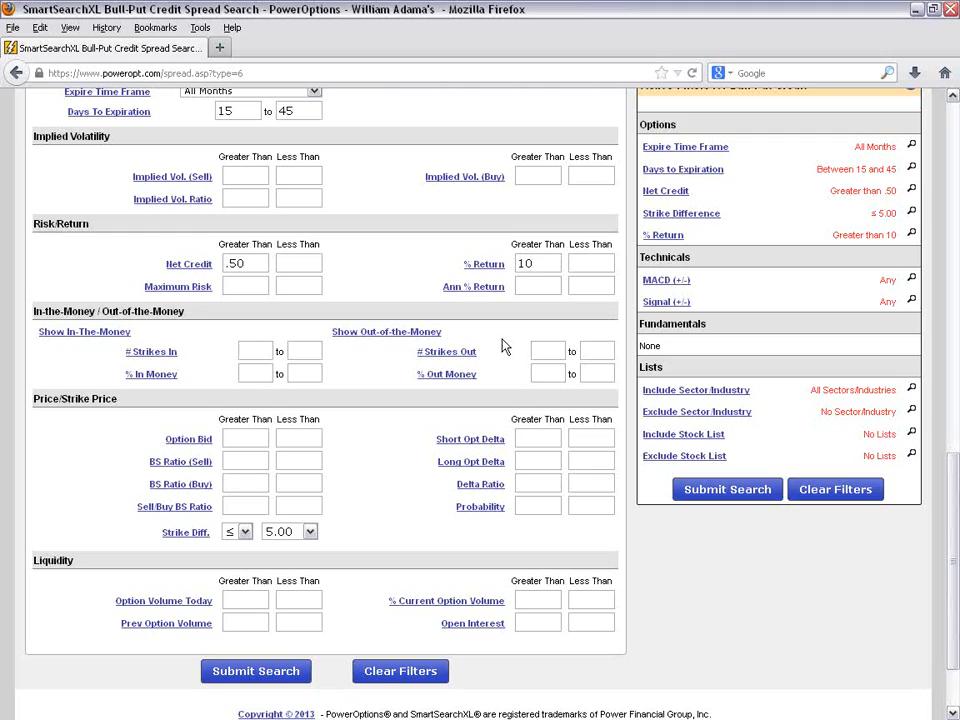
{"action": "type", "text": "5"}
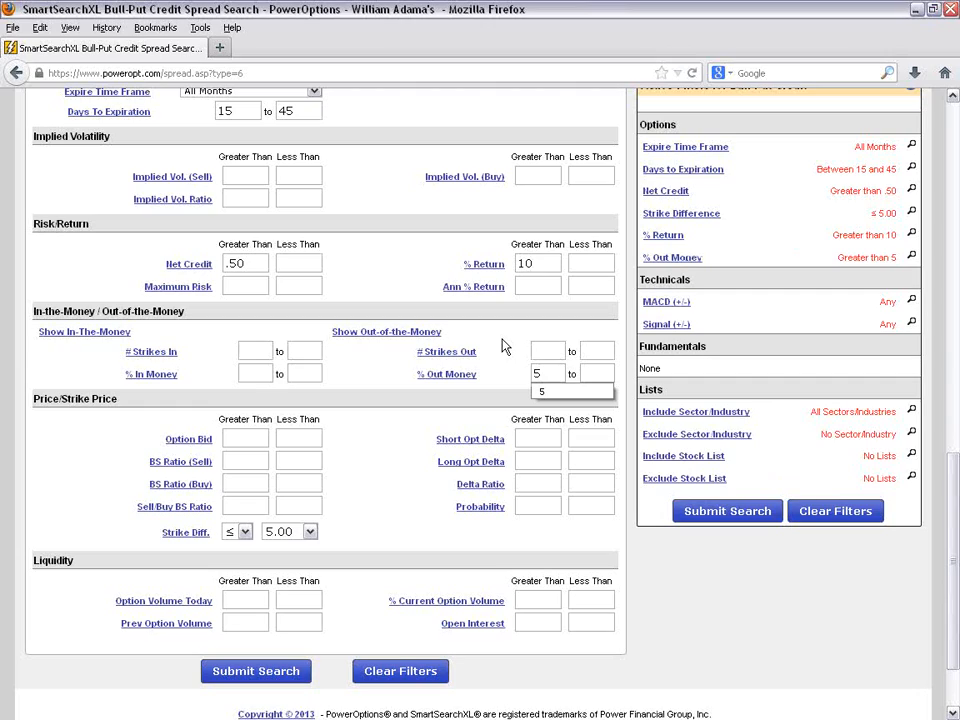
- Set the Probability filter to greater than 75
{"action": "left_click", "coordinate": [531, 507]}
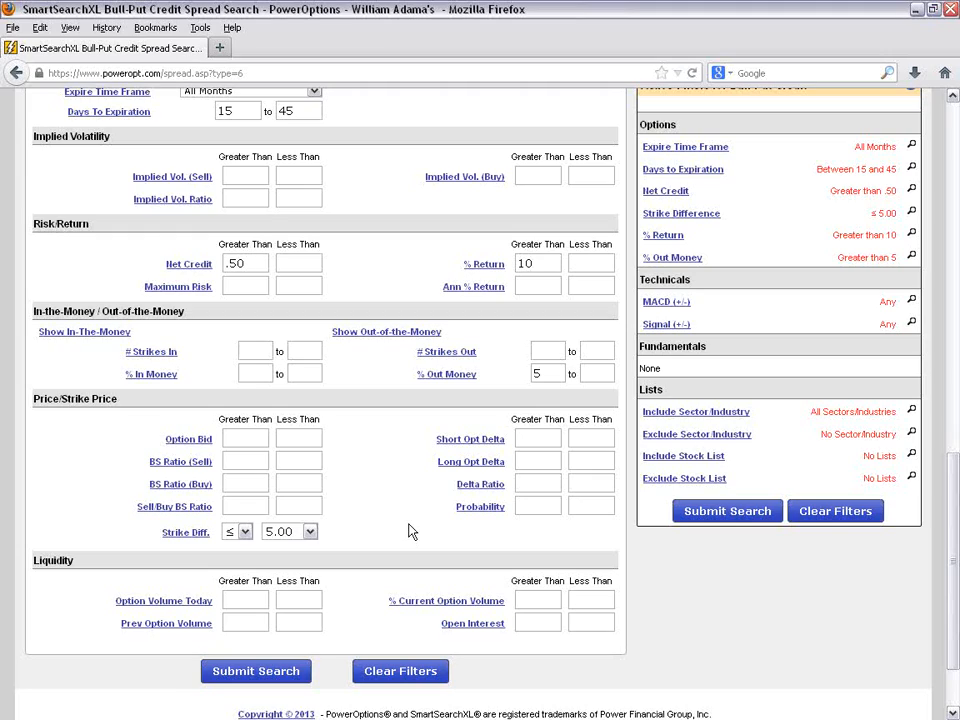
{"action": "type", "text": "75"}
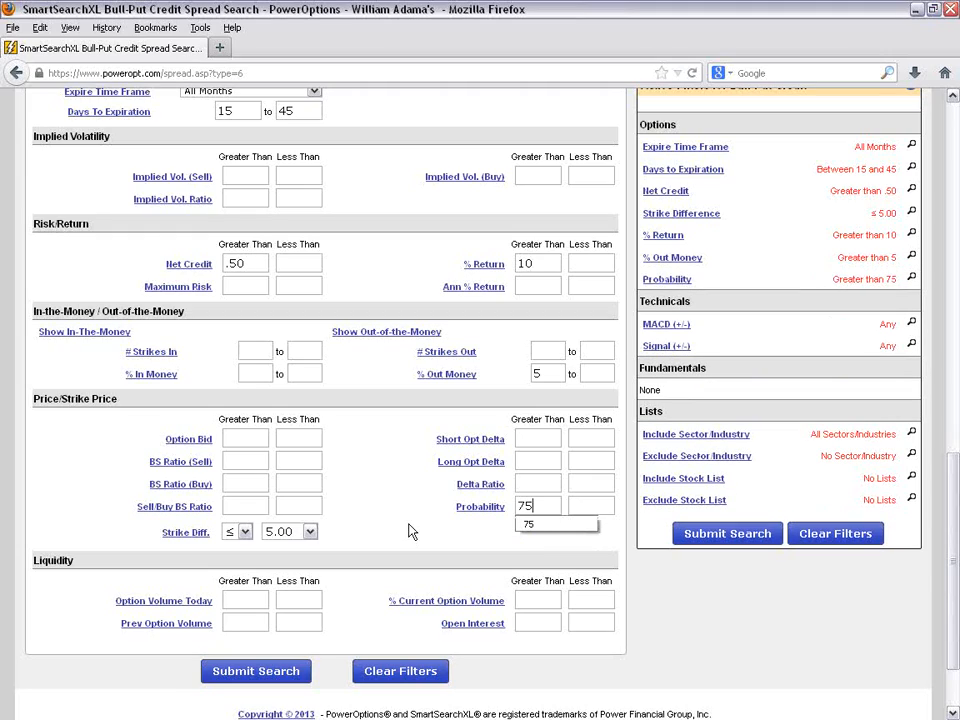
{"action": "left_click", "coordinate": [485, 541]}
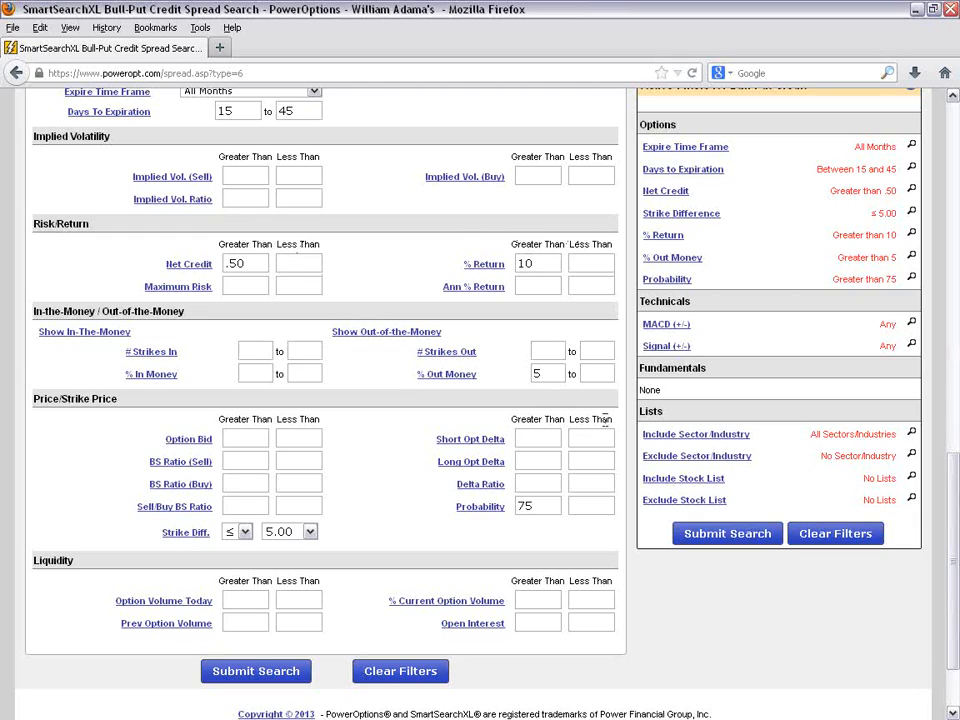
{"action": "left_click", "coordinate": [560, 507]}
{"action": "scroll", "coordinate": [403, 561], "scroll_direction": "up", "scroll_amount": 2}
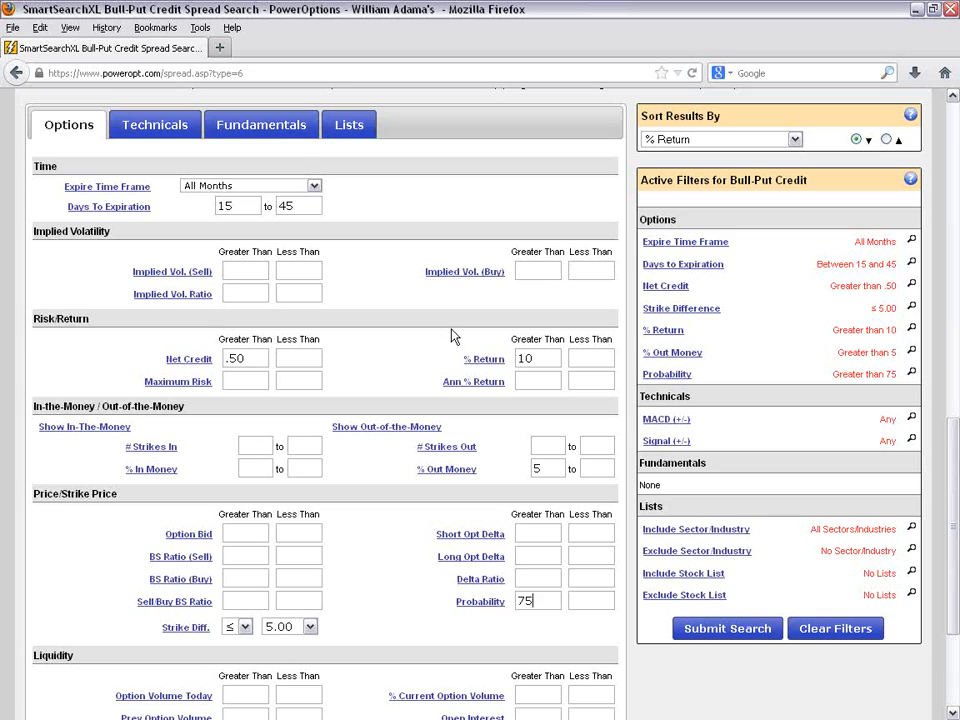
- Set Option Volume Today to greater than 25 and Open Interest to greater than 50, and run the search
{"action": "scroll", "coordinate": [446, 336], "scroll_direction": "down", "scroll_amount": 2}
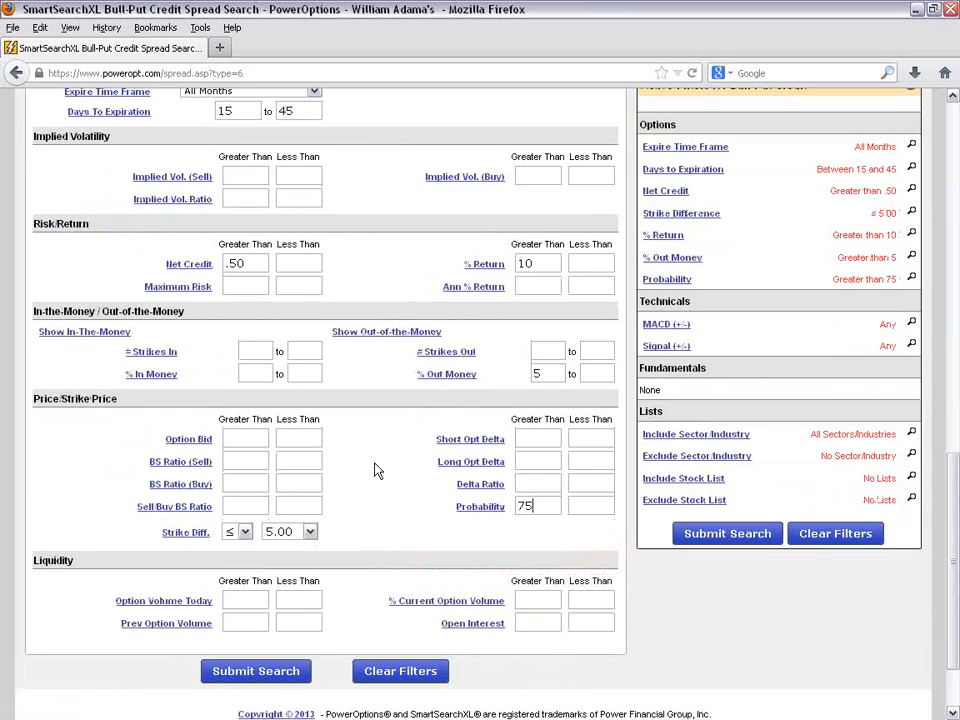
{"action": "scroll", "coordinate": [375, 476], "scroll_direction": "down", "scroll_amount": 2}
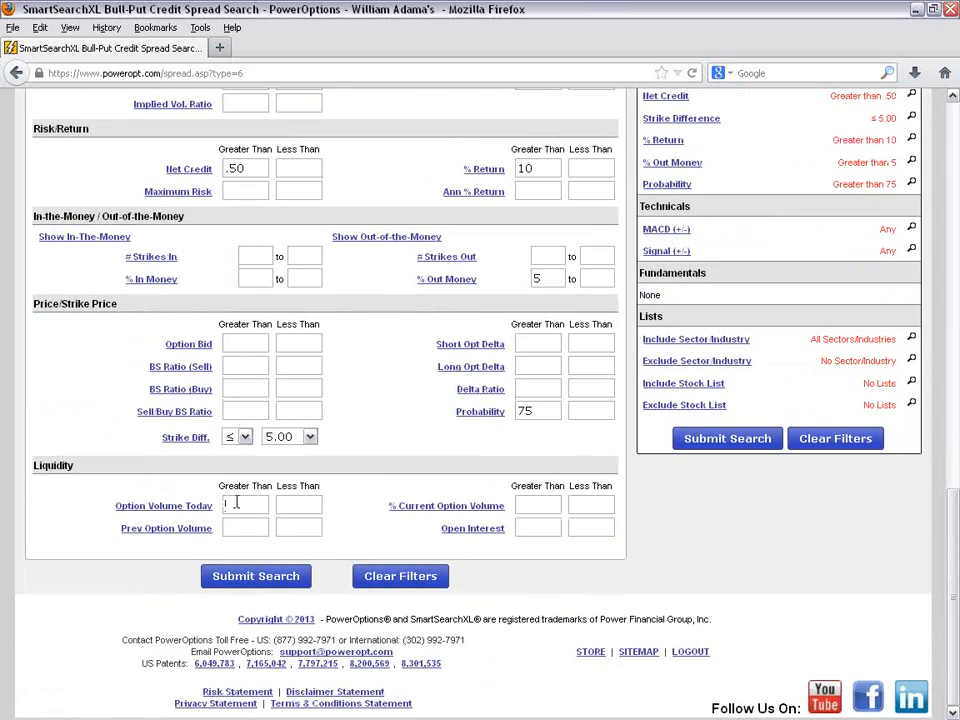
{"action": "type", "text": "25"}
{"action": "left_click", "coordinate": [531, 527]}
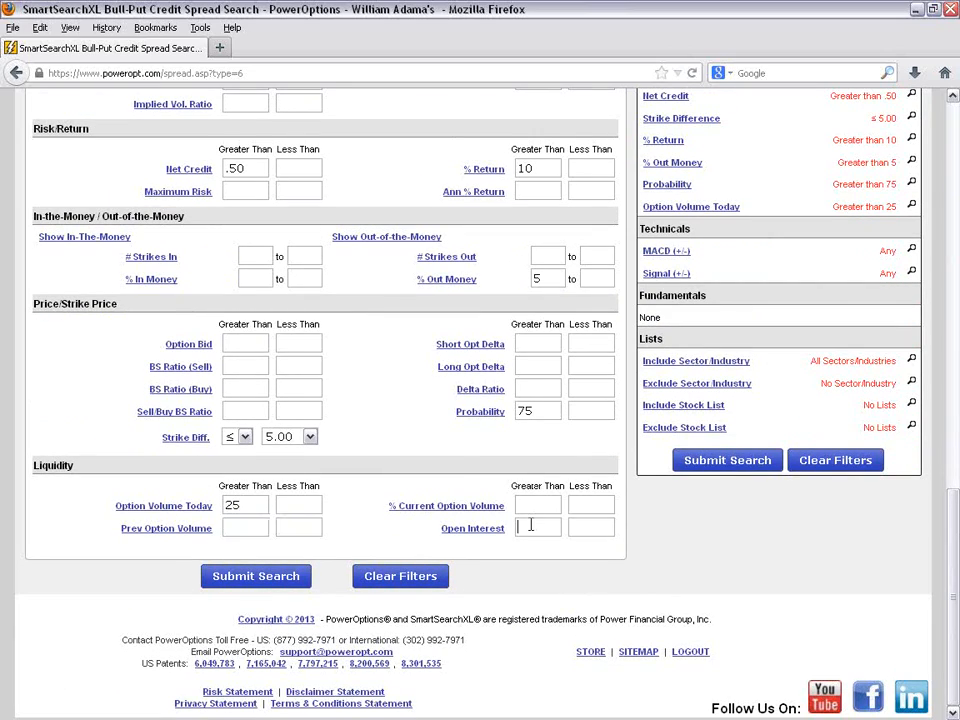
{"action": "type", "text": "50"}
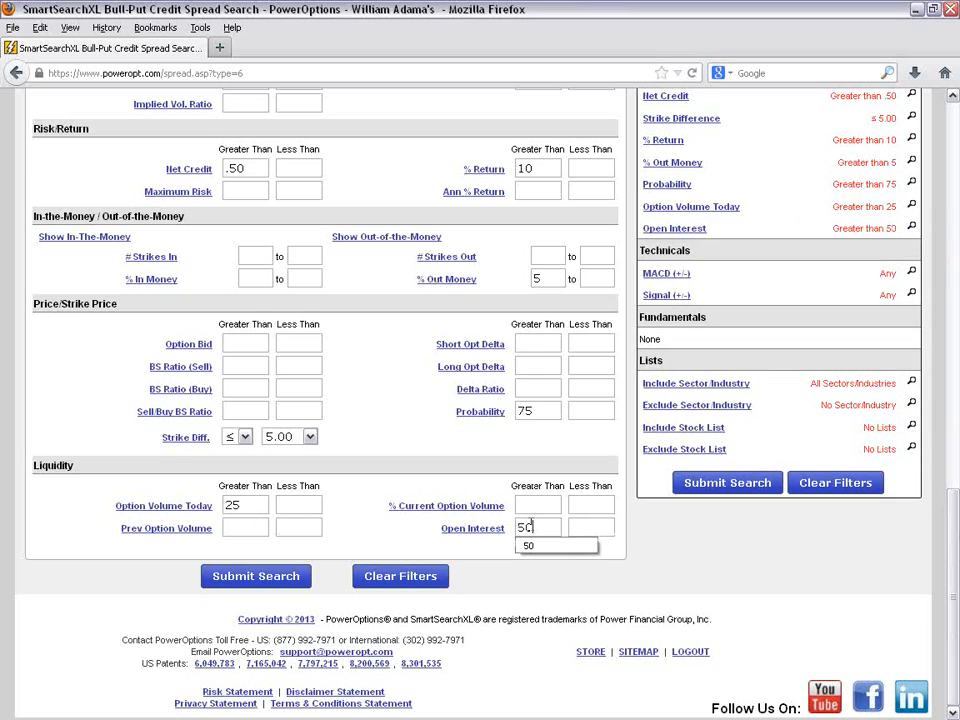
{"action": "left_click", "coordinate": [297, 588]}
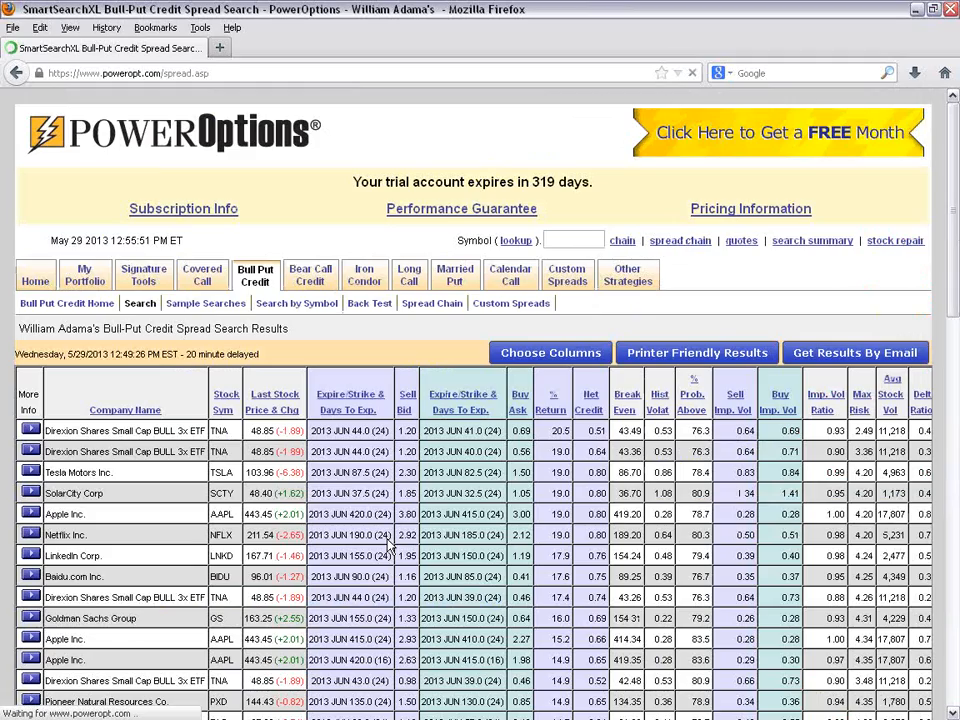
- Review the bull put credit search results, the applied option filters and the total number of results
{"action": "scroll", "coordinate": [389, 546], "scroll_direction": "down", "scroll_amount": 3}
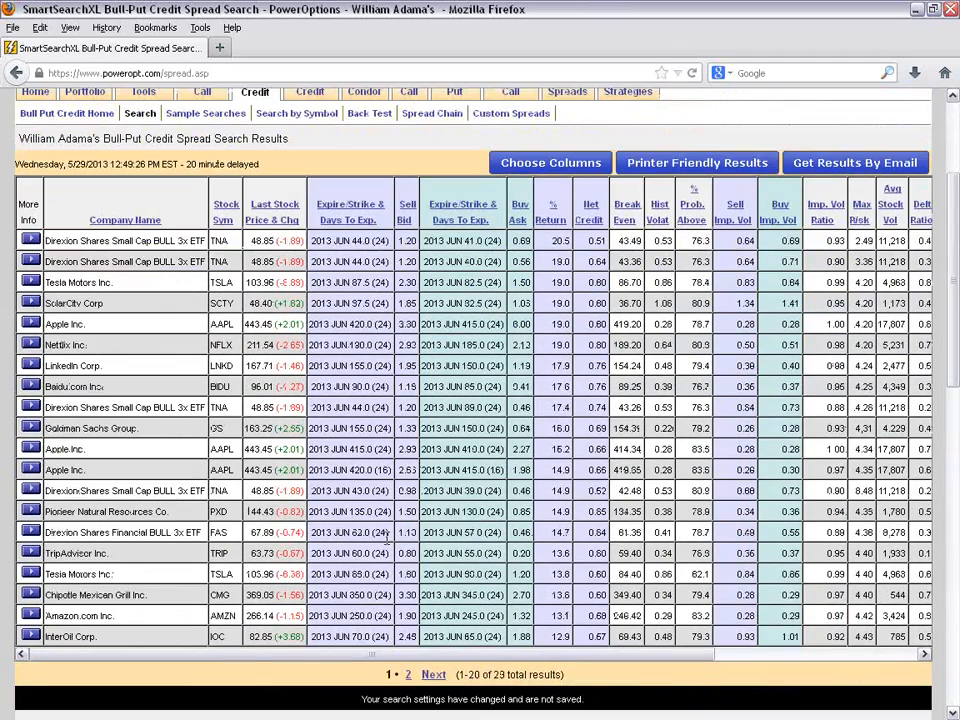
{"action": "scroll", "coordinate": [388, 540], "scroll_direction": "down", "scroll_amount": 2}
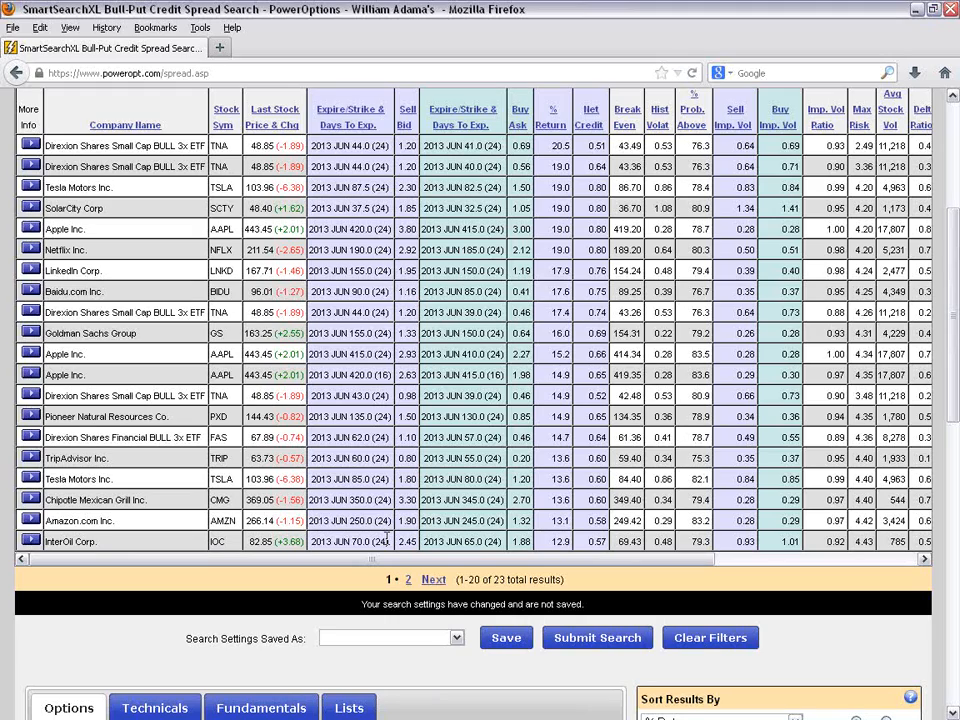
{"action": "scroll", "coordinate": [386, 540], "scroll_direction": "down", "scroll_amount": 8}
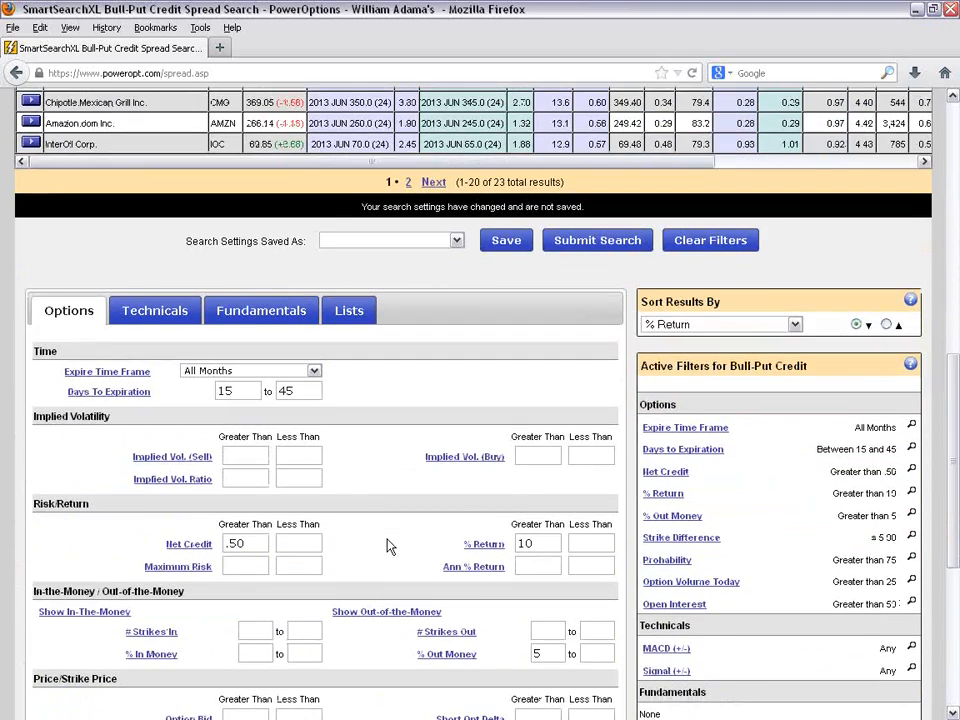
{"action": "scroll", "coordinate": [390, 546], "scroll_direction": "down", "scroll_amount": 2}
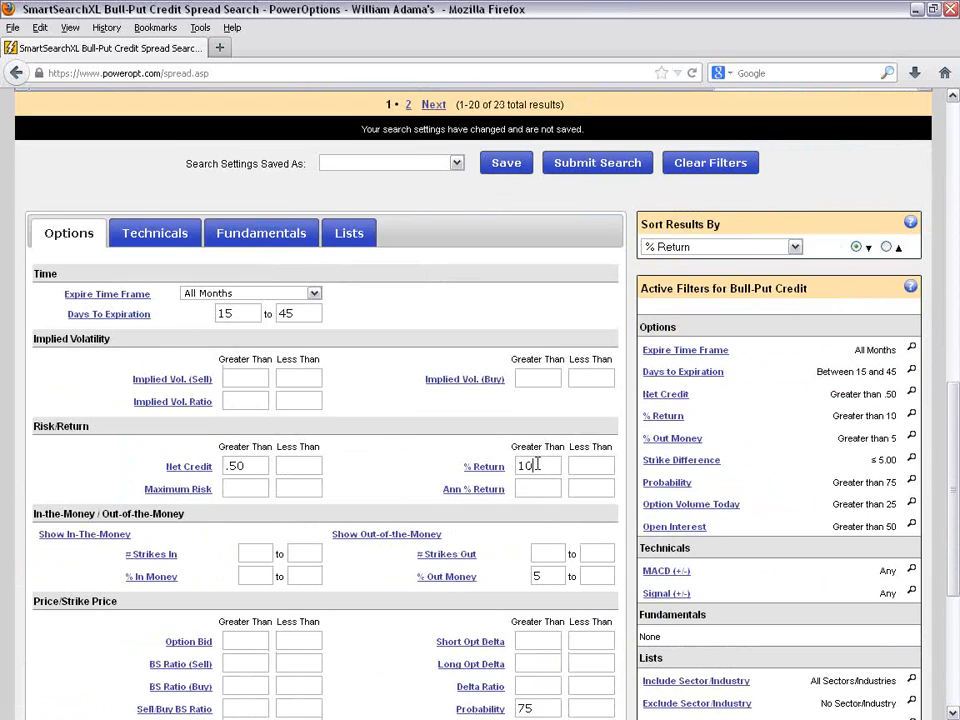
{"action": "scroll", "coordinate": [537, 464], "scroll_direction": "down", "scroll_amount": 2}
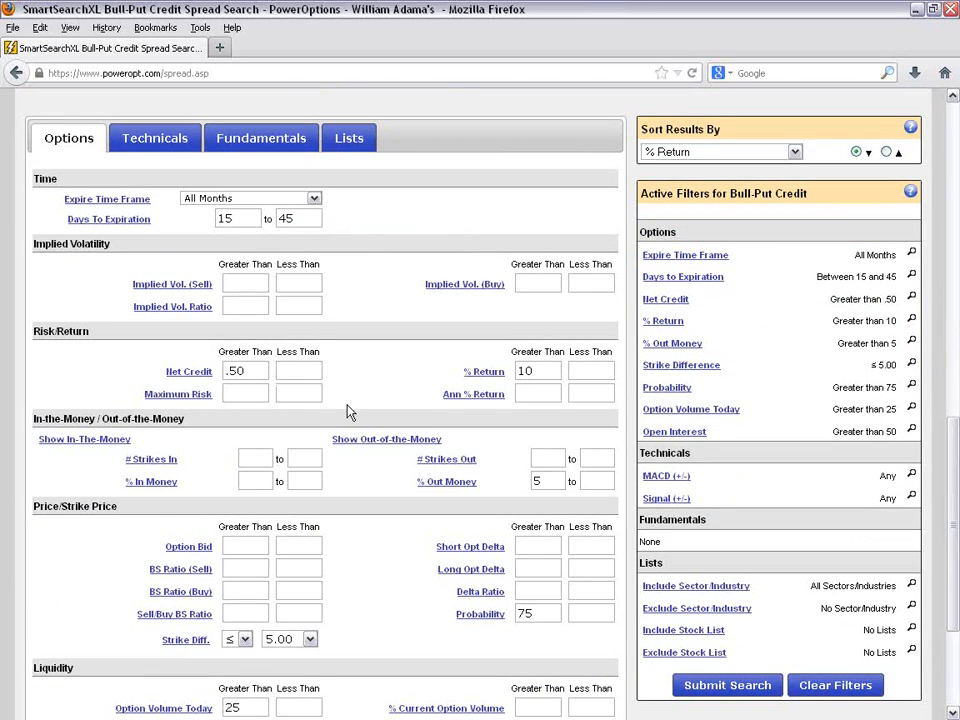
{"action": "scroll", "coordinate": [406, 354], "scroll_direction": "down", "scroll_amount": 1}
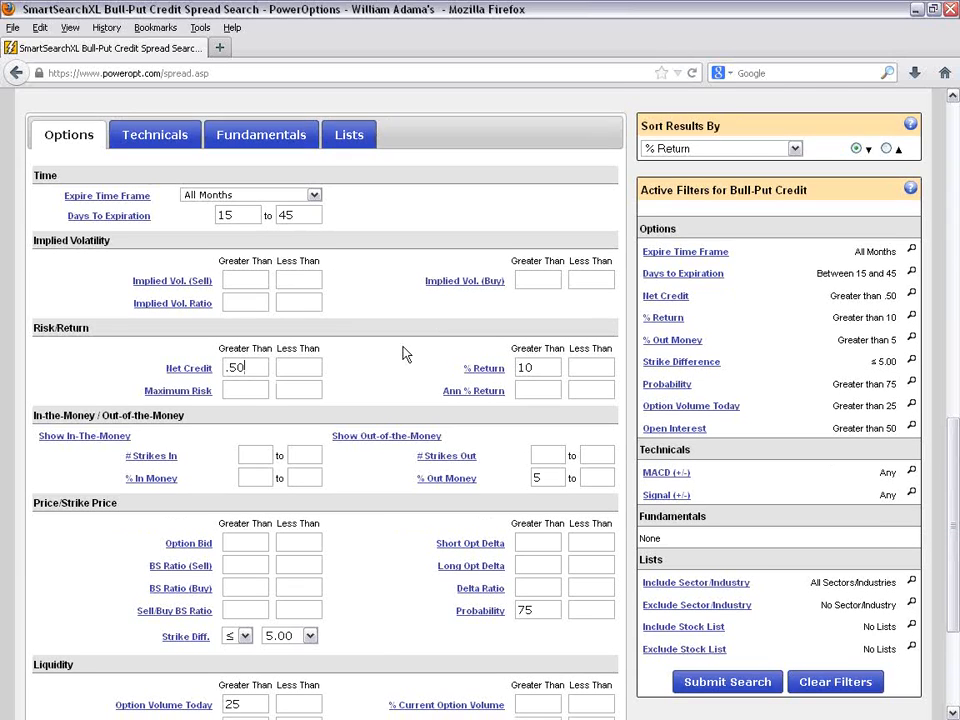
{"action": "scroll", "coordinate": [406, 354], "scroll_direction": "down", "scroll_amount": 3}
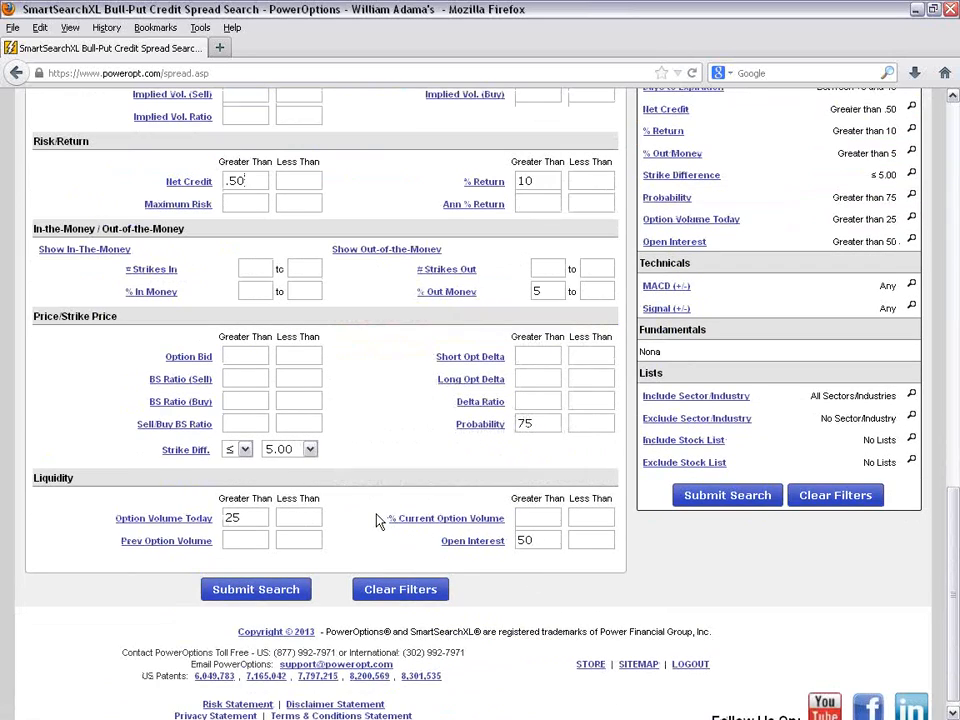
{"action": "scroll", "coordinate": [378, 520], "scroll_direction": "up", "scroll_amount": 8}
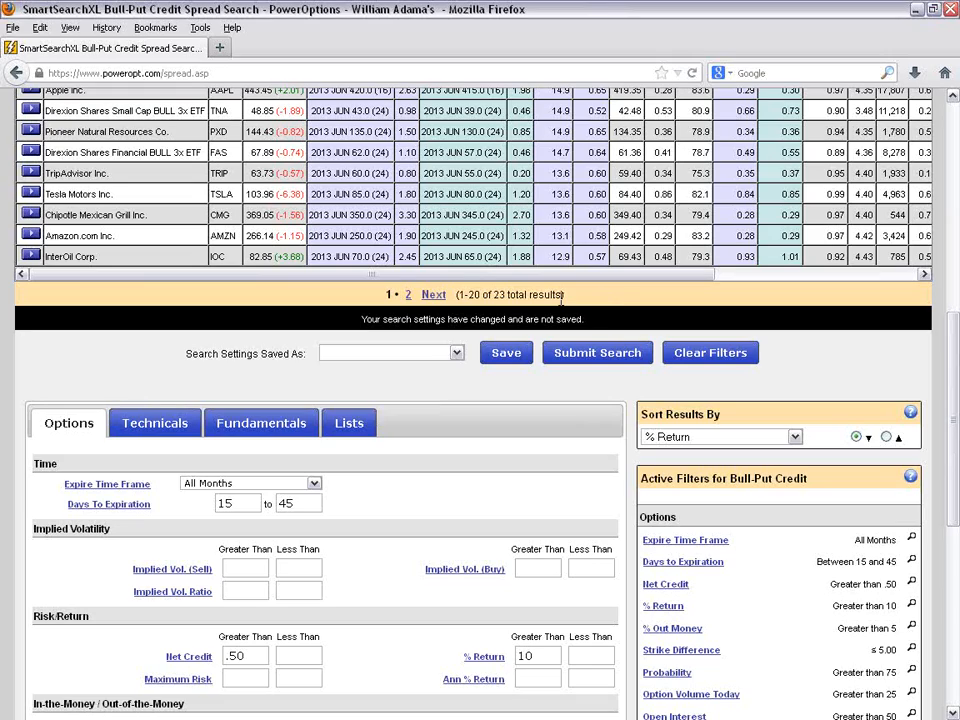
{"action": "left_click_drag", "start_coordinate": [497, 294], "coordinate": [545, 293]}
{"action": "left_click", "coordinate": [615, 306]}
- Add a technical Simple Moving Average filter requiring Stock Price > SMA50
{"action": "scroll", "coordinate": [450, 478], "scroll_direction": "down", "scroll_amount": 4}
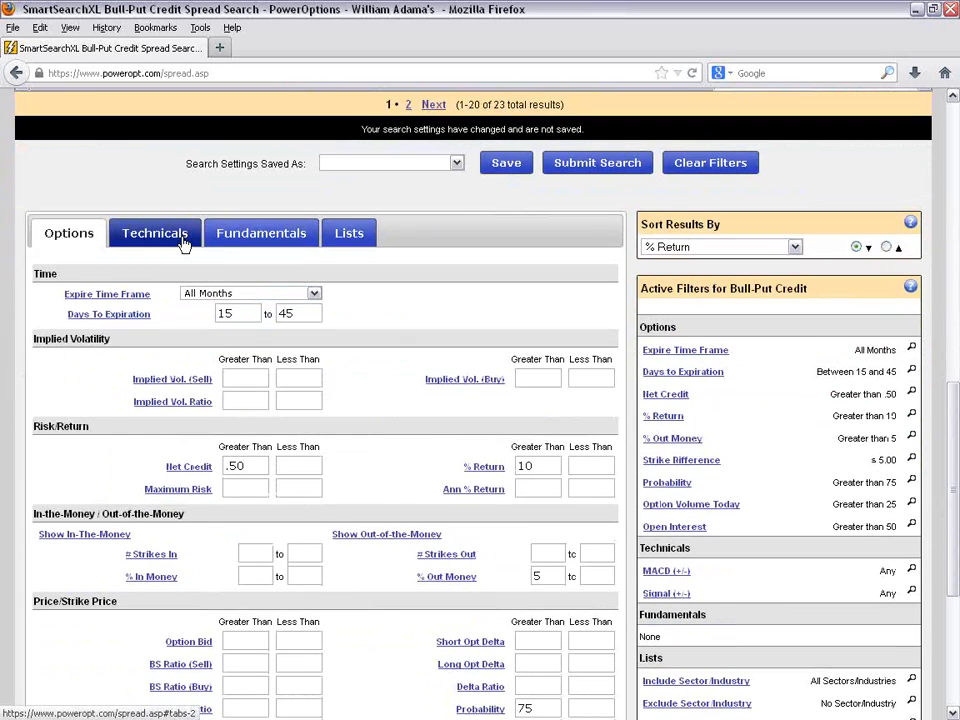
{"action": "left_click", "coordinate": [155, 233]}
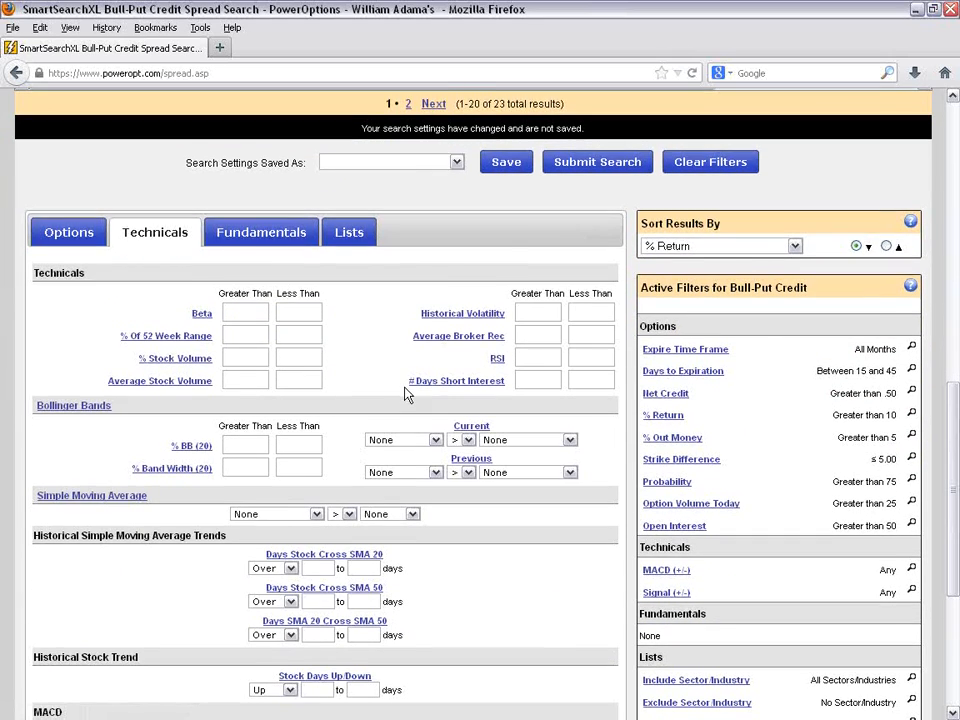
{"action": "scroll", "coordinate": [265, 338], "scroll_direction": "down", "scroll_amount": 3}
{"action": "left_click", "coordinate": [268, 327]}
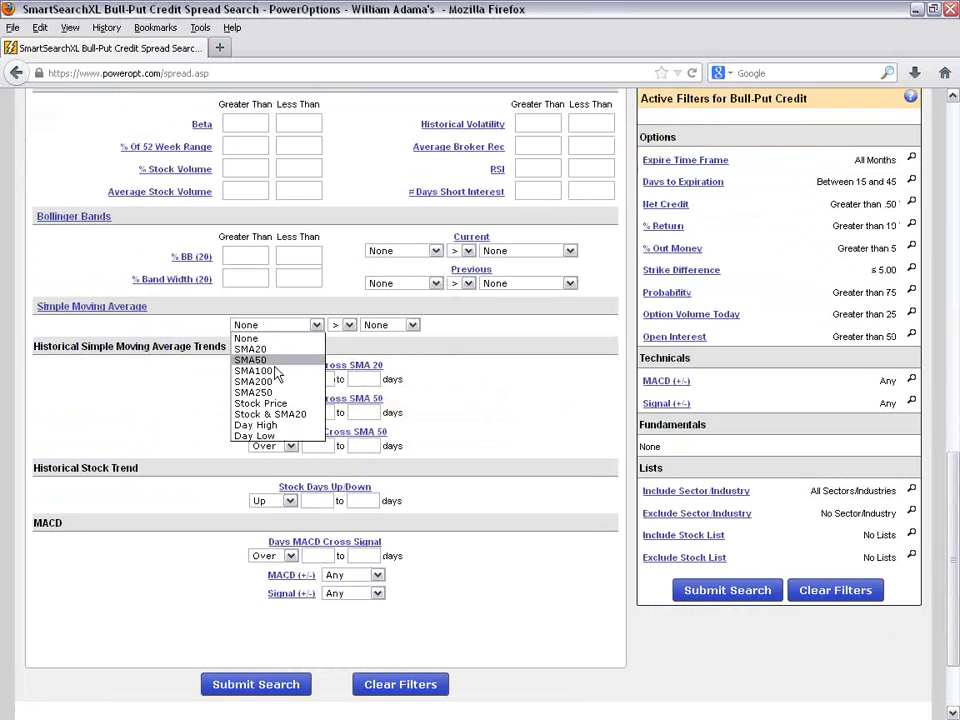
{"action": "left_click", "coordinate": [290, 398]}
{"action": "left_click", "coordinate": [392, 325]}
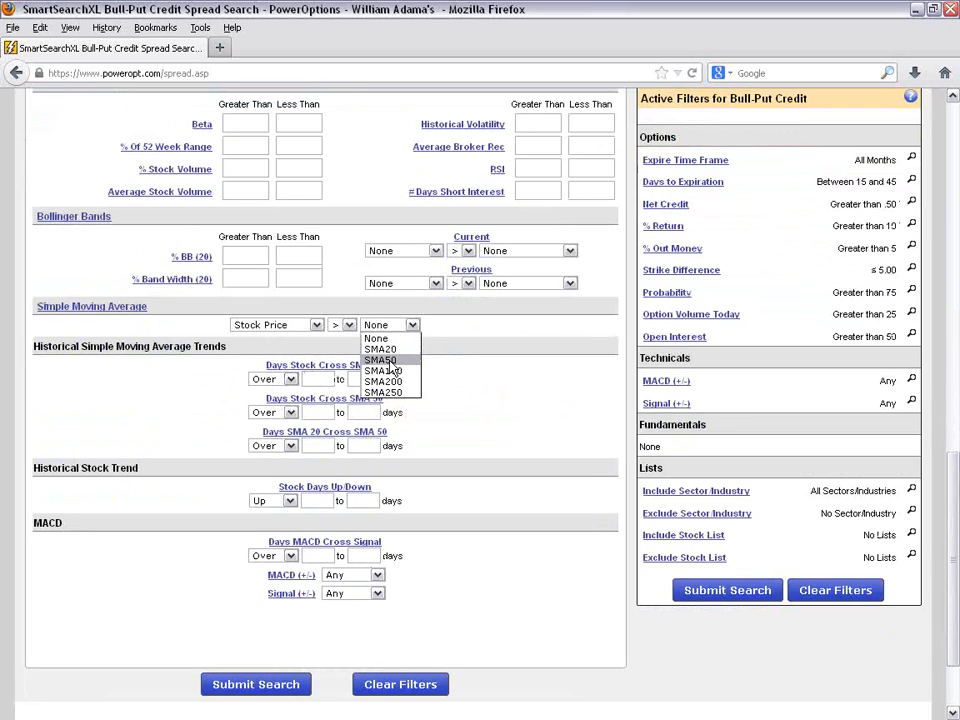
{"action": "left_click", "coordinate": [386, 368]}
{"action": "scroll", "coordinate": [497, 442], "scroll_direction": "up", "scroll_amount": 3}
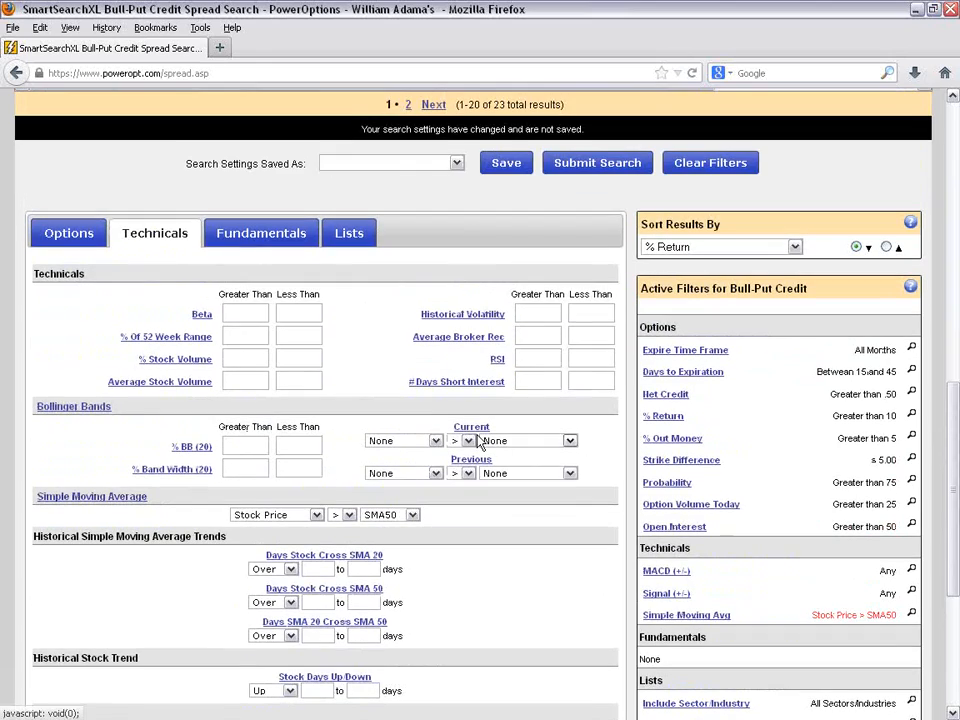
- Add a fundamental filter requiring % EPS Growth greater than 5
{"action": "left_click", "coordinate": [279, 236]}
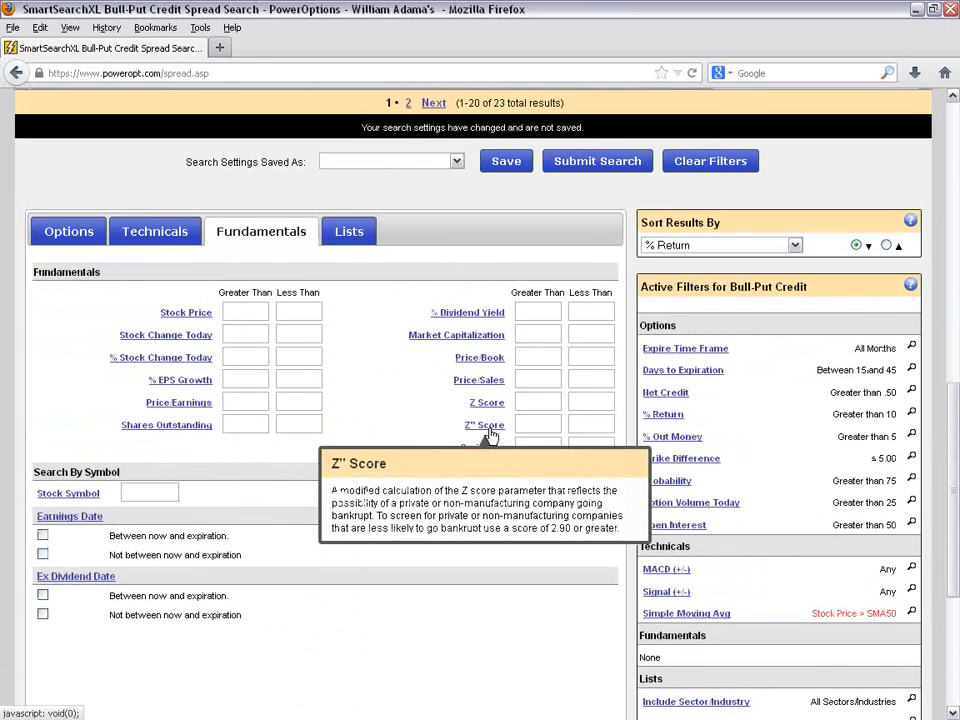
{"action": "scroll", "coordinate": [259, 156], "scroll_direction": "down", "scroll_amount": 2}
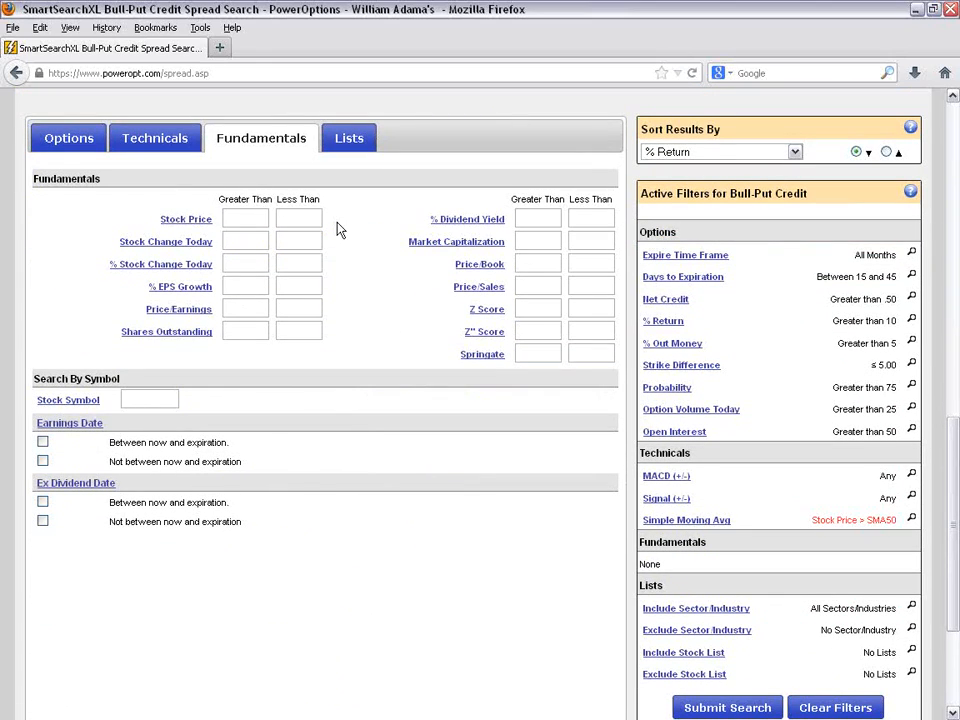
{"action": "left_click", "coordinate": [255, 287]}
{"action": "type", "text": "5"}
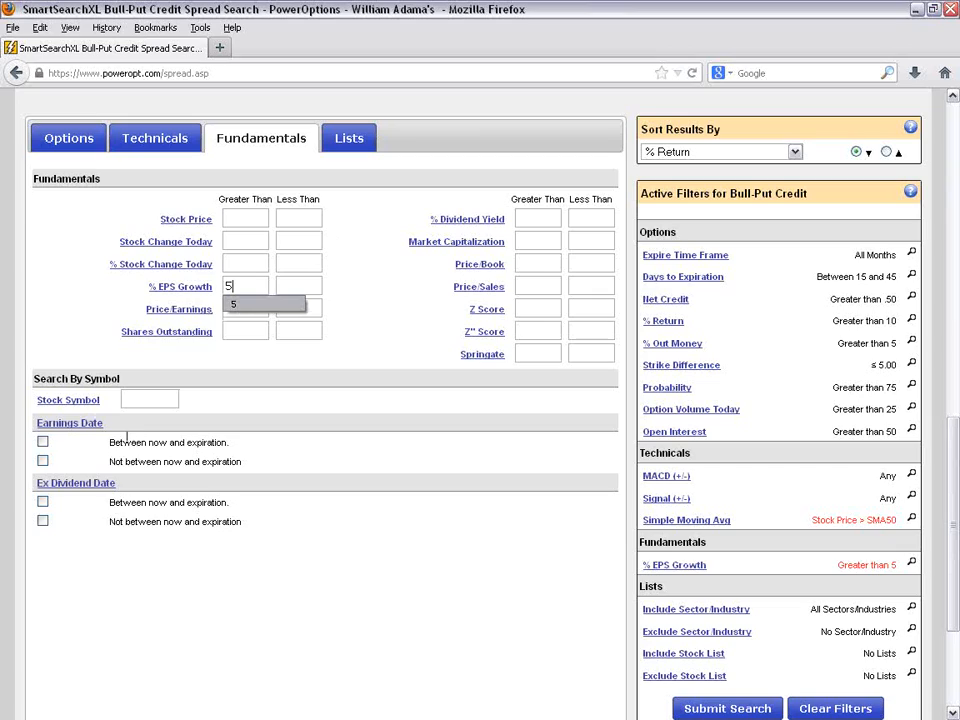
- Add the Earnings Date filter for not between now and expiration, and submit the bull put credit search
{"action": "left_click", "coordinate": [42, 461]}
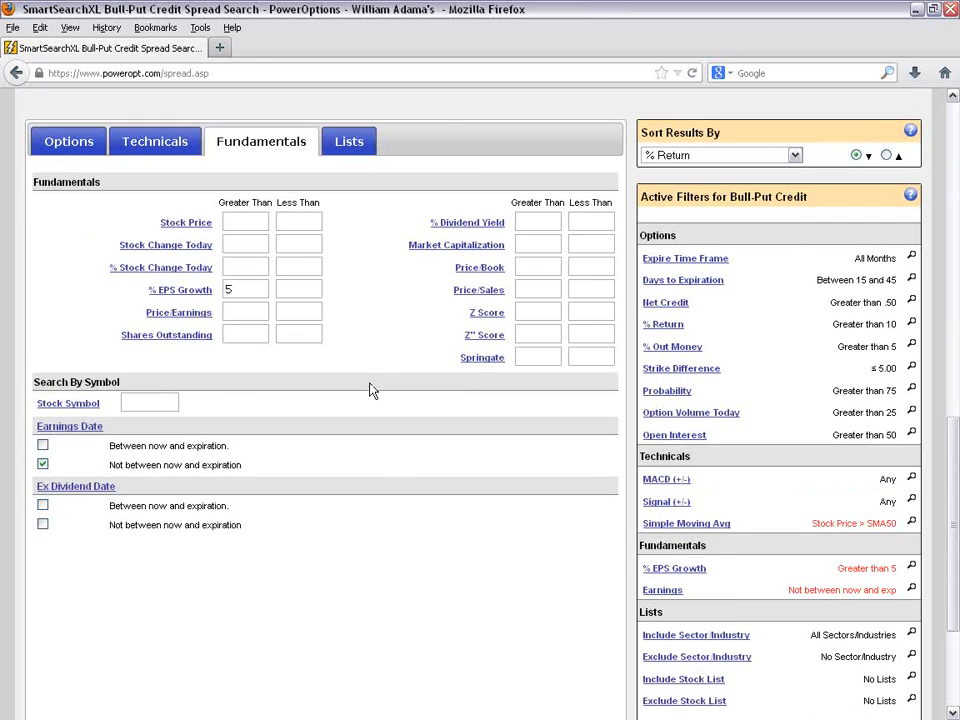
{"action": "scroll", "coordinate": [370, 389], "scroll_direction": "up", "scroll_amount": 4}
{"action": "left_click", "coordinate": [611, 262]}
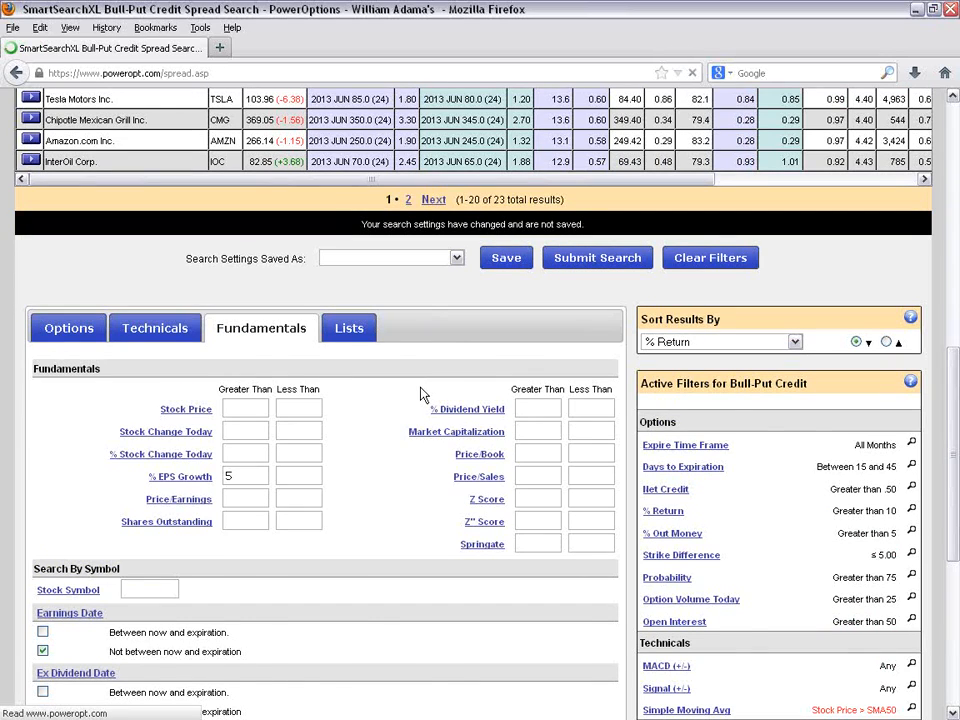
- Review the filtered spread results, the total number of results, the active filters and the Delta Ratio definition
{"action": "scroll", "coordinate": [423, 396], "scroll_direction": "down", "scroll_amount": 4}
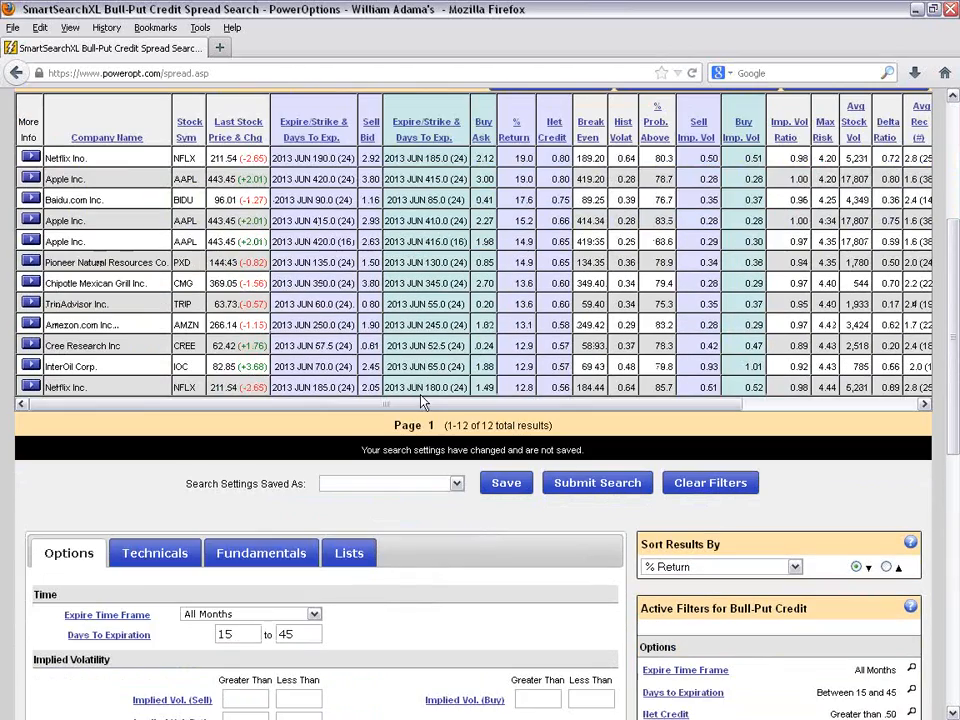
{"action": "left_click_drag", "start_coordinate": [444, 425], "coordinate": [589, 435]}
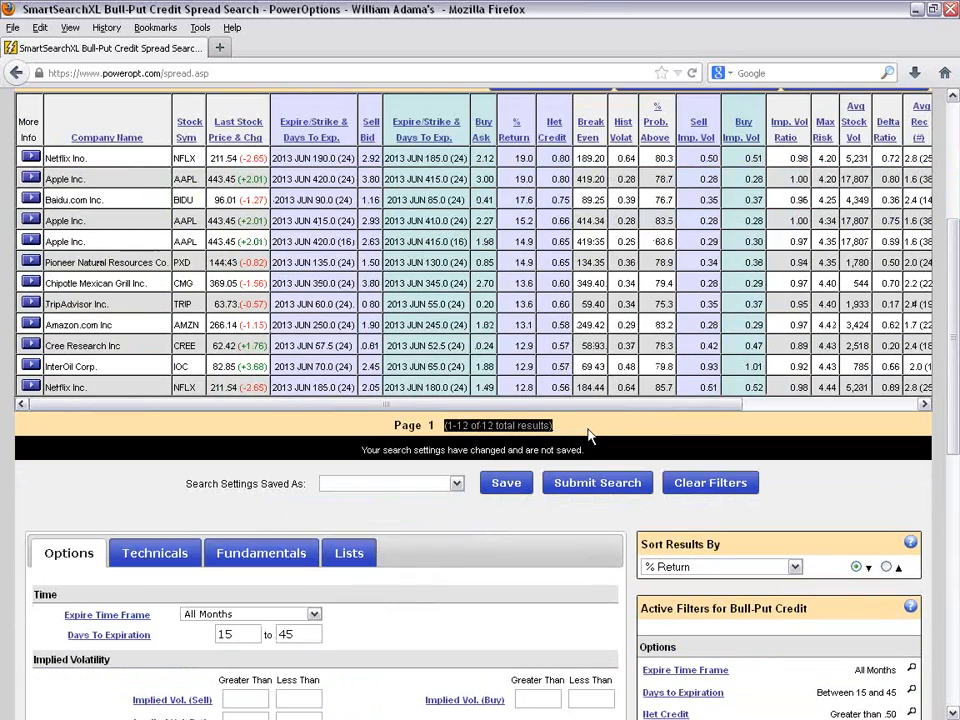
{"action": "scroll", "coordinate": [491, 422], "scroll_direction": "down", "scroll_amount": 1}
{"action": "left_click", "coordinate": [514, 480]}
{"action": "scroll", "coordinate": [514, 480], "scroll_direction": "down", "scroll_amount": 2}
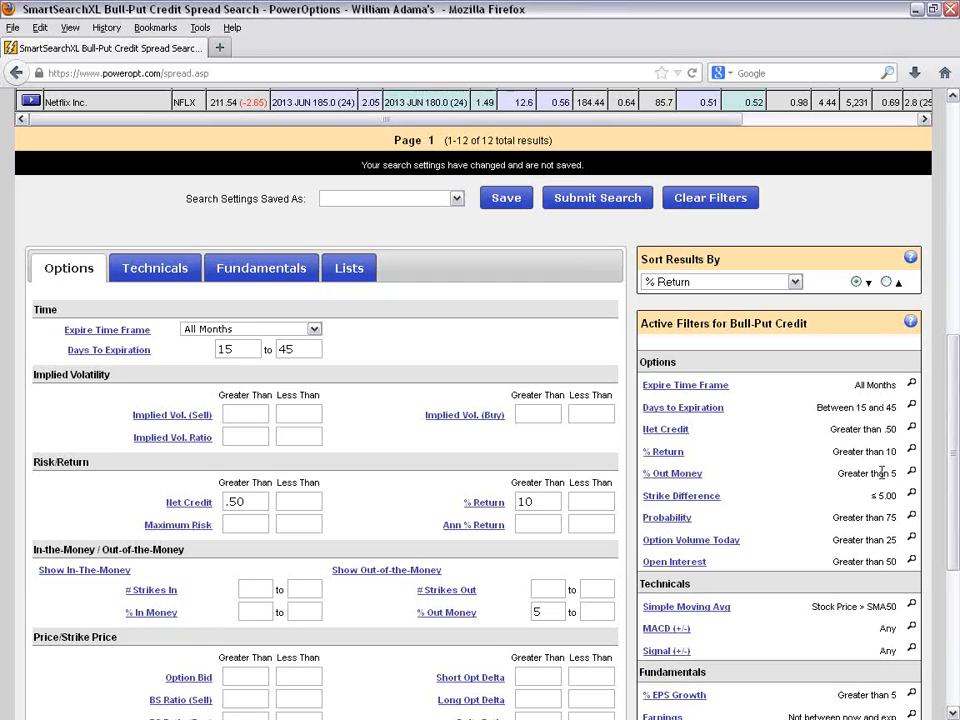
{"action": "left_click_drag", "start_coordinate": [900, 497], "coordinate": [855, 499]}
{"action": "scroll", "coordinate": [767, 574], "scroll_direction": "down", "scroll_amount": 2}
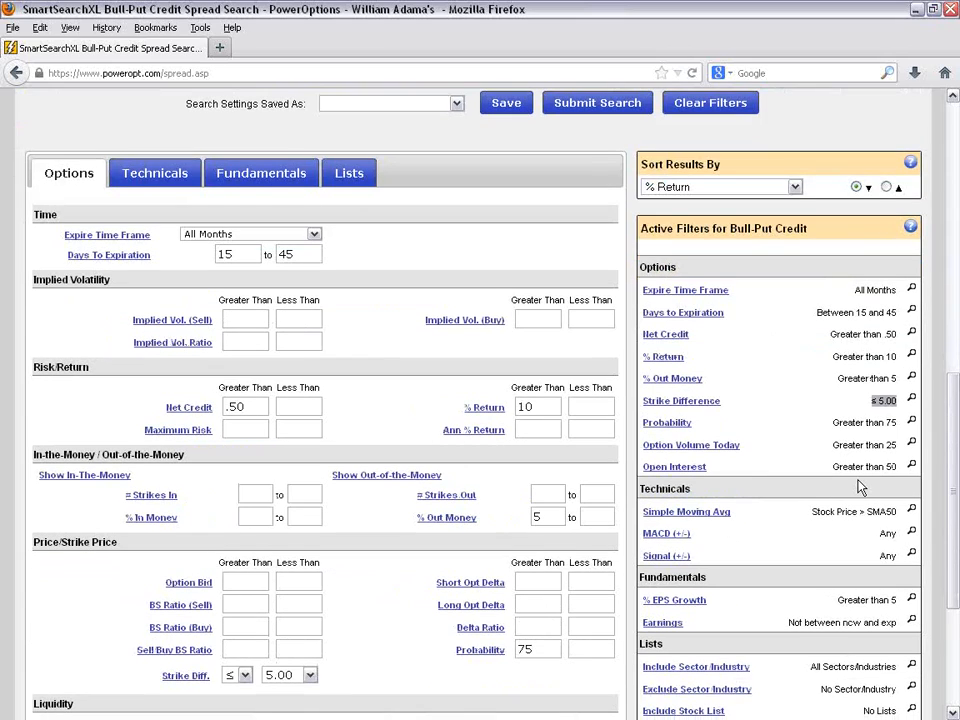
{"action": "scroll", "coordinate": [860, 487], "scroll_direction": "down", "scroll_amount": 2}
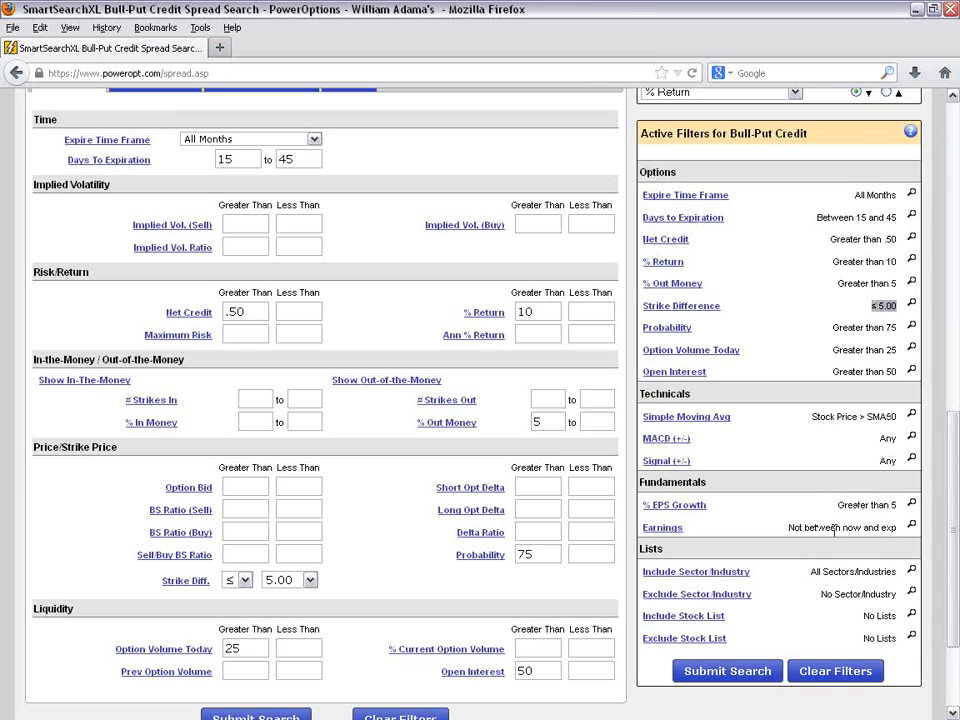
{"action": "scroll", "coordinate": [835, 533], "scroll_direction": "up", "scroll_amount": 10}
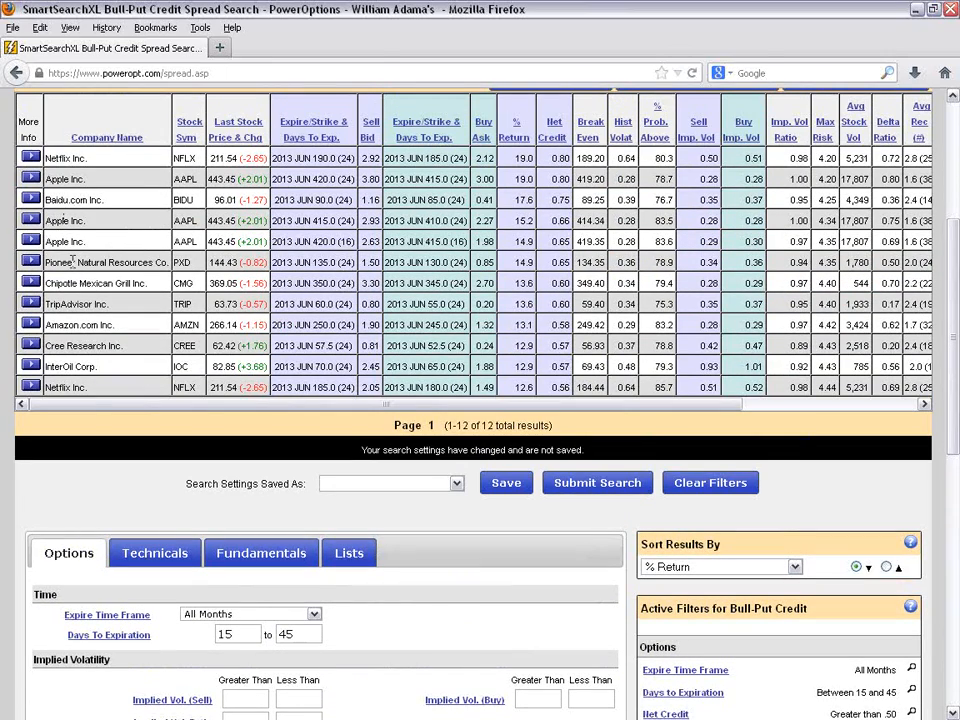
{"action": "scroll", "coordinate": [90, 300], "scroll_direction": "up", "scroll_amount": 2}
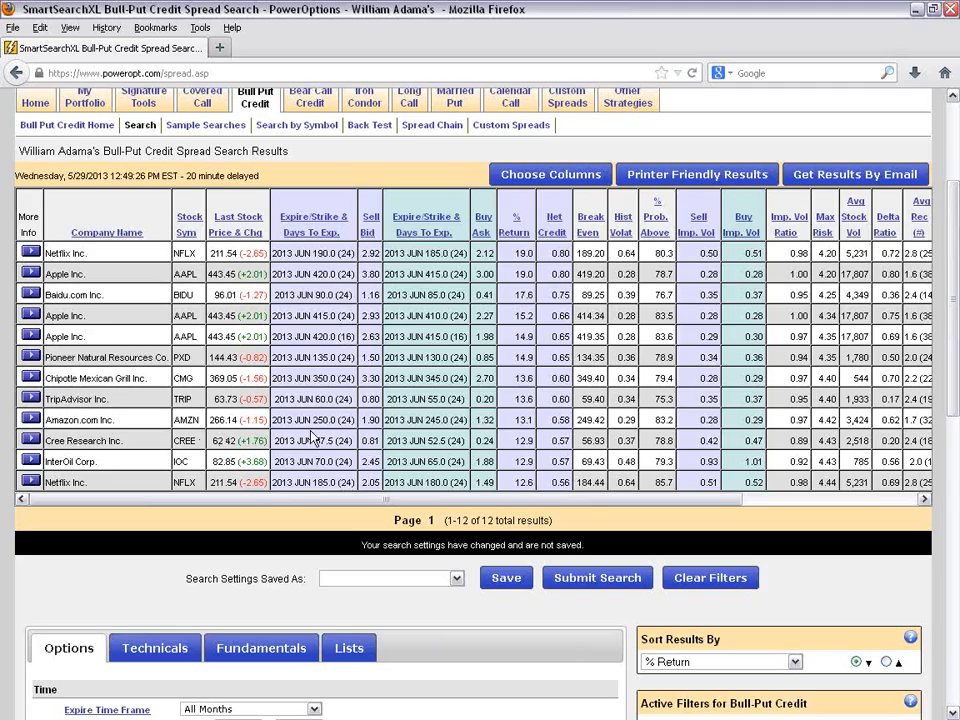
{"action": "scroll", "coordinate": [312, 437], "scroll_direction": "down", "scroll_amount": 10}
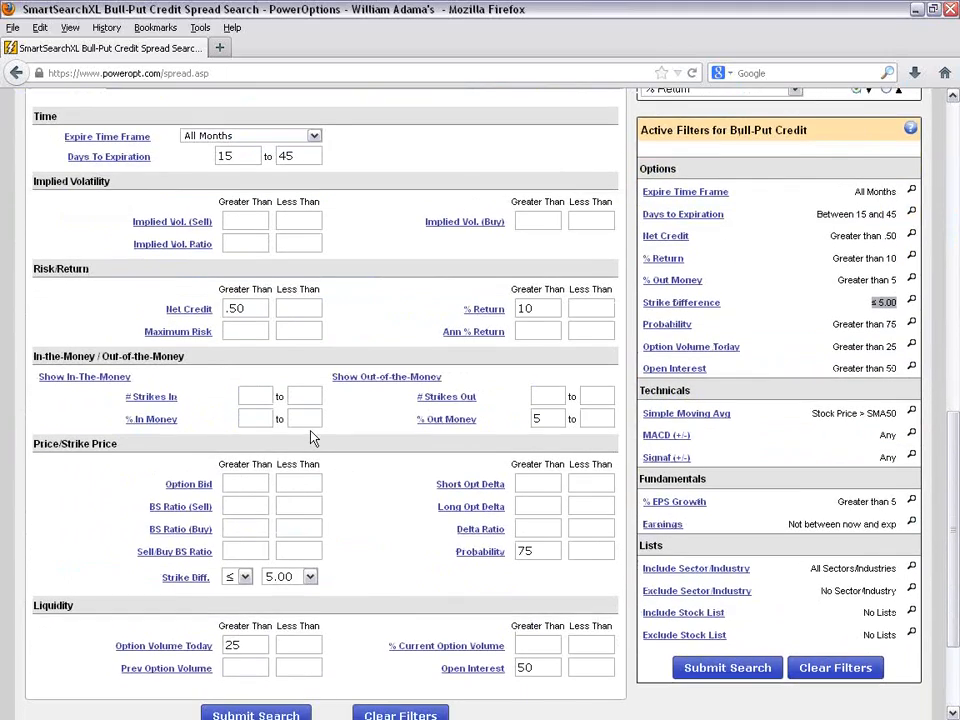
{"action": "scroll", "coordinate": [311, 435], "scroll_direction": "down", "scroll_amount": 2}
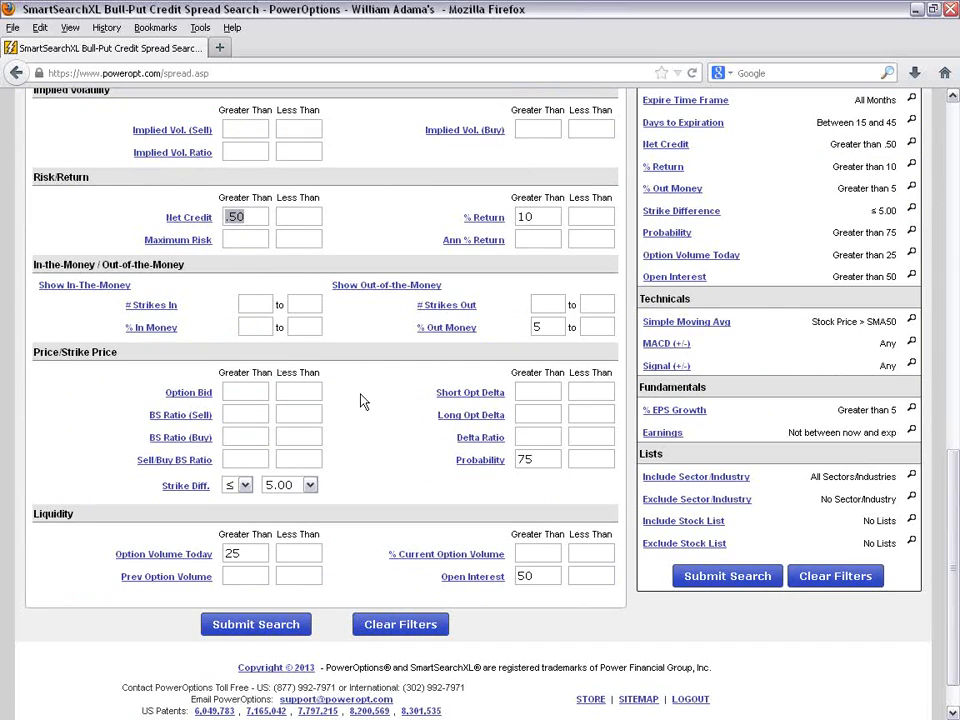
{"action": "mouse_move", "coordinate": [488, 443]}
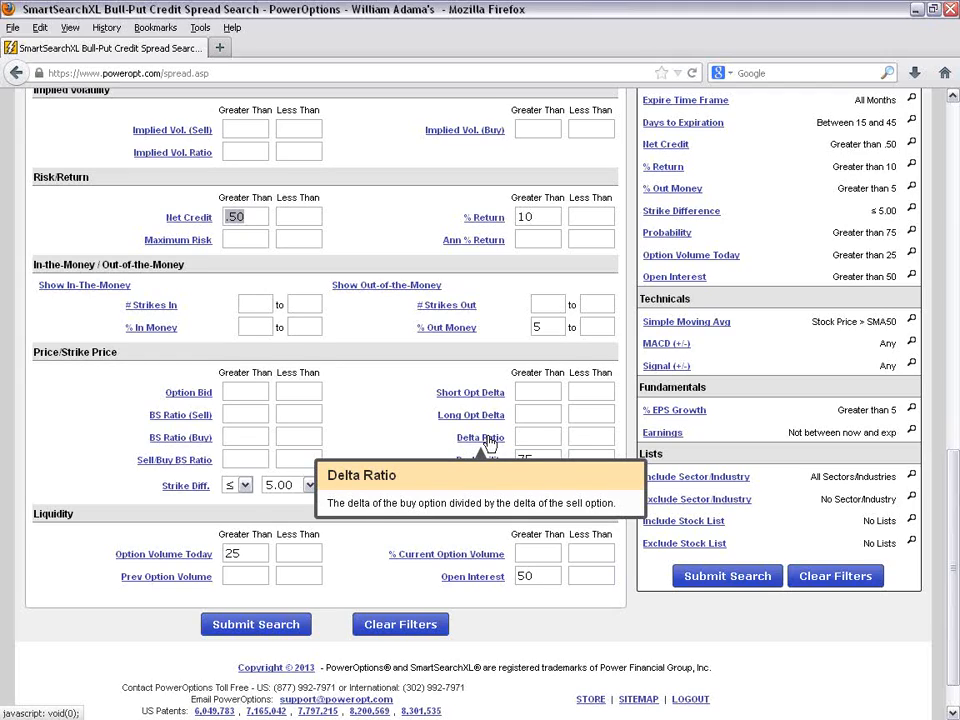
{"action": "scroll", "coordinate": [488, 420], "scroll_direction": "up", "scroll_amount": 5}
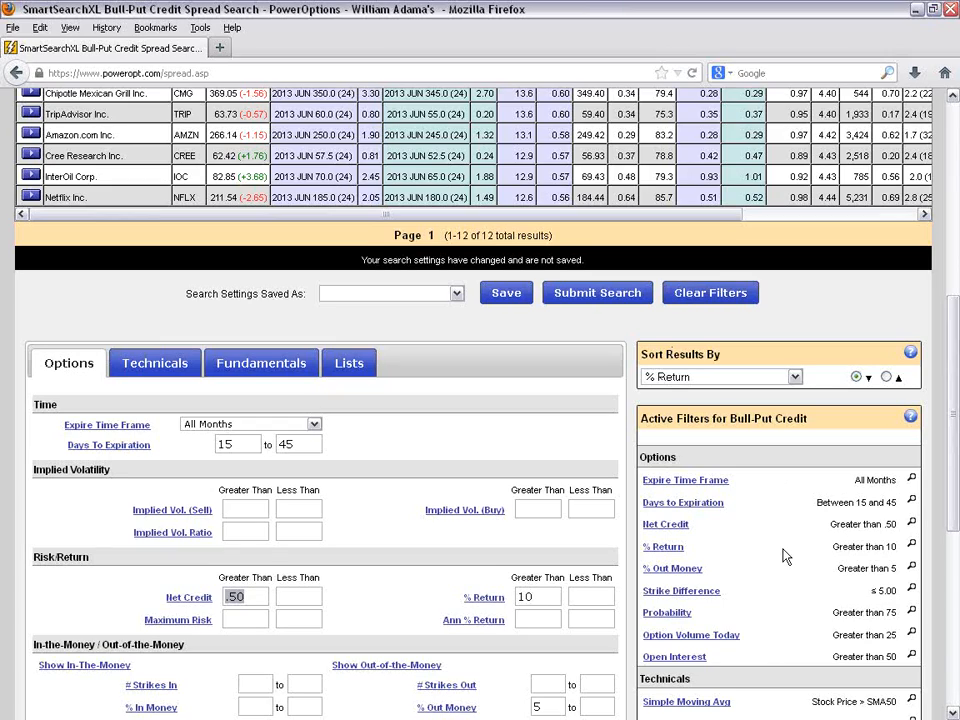
- Clear all bull put credit search filters and look through the list of saved search settings without loading one
{"action": "left_click", "coordinate": [681, 293]}
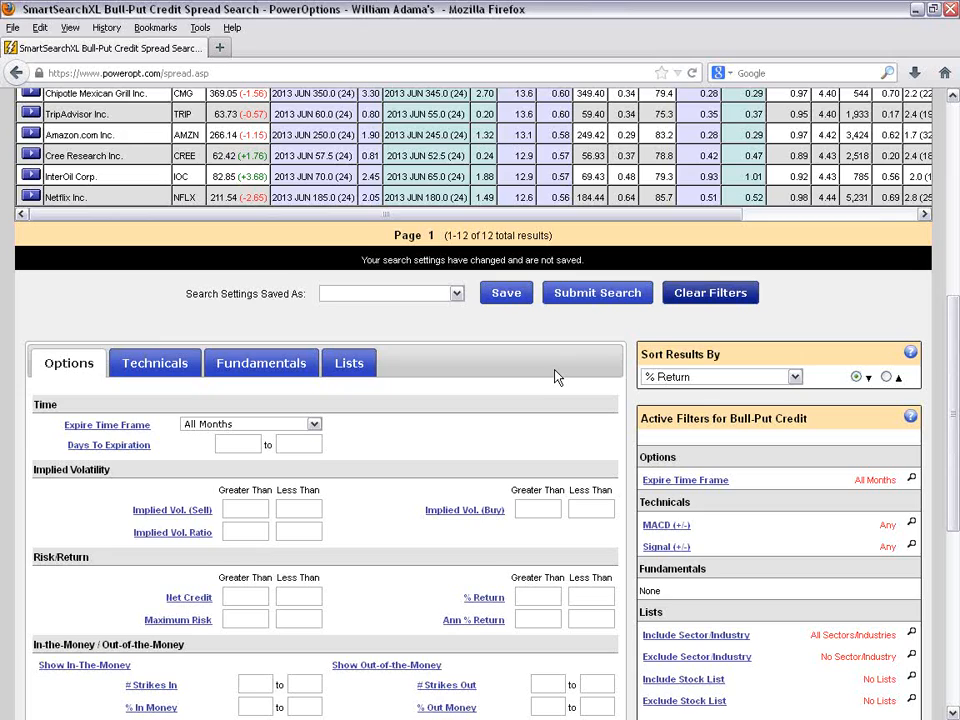
{"action": "scroll", "coordinate": [555, 377], "scroll_direction": "up", "scroll_amount": 2}
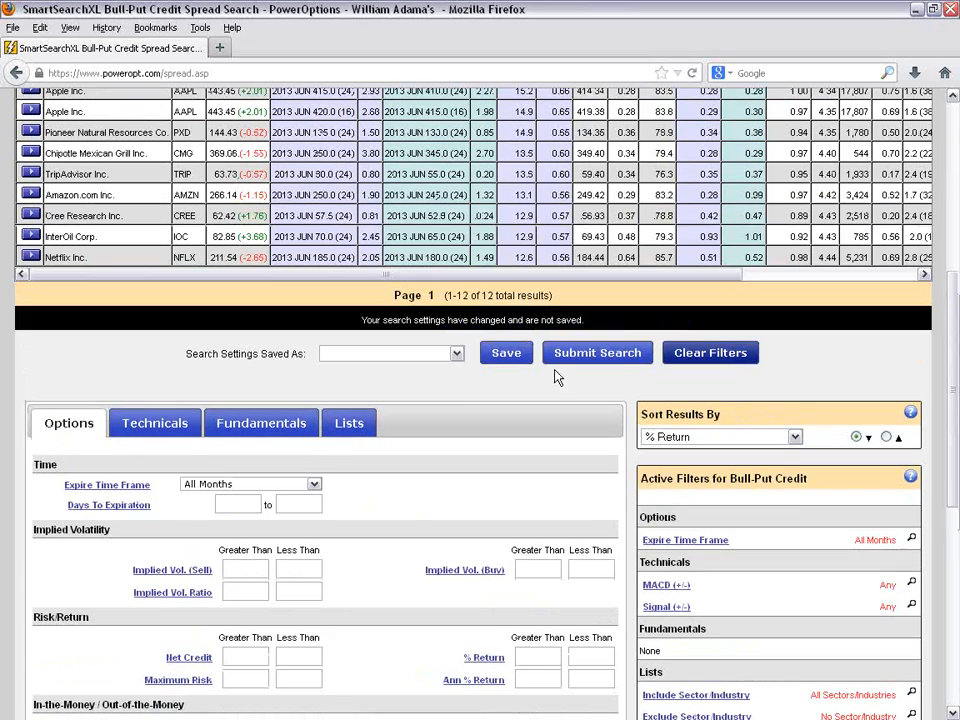
{"action": "left_click", "coordinate": [456, 389]}
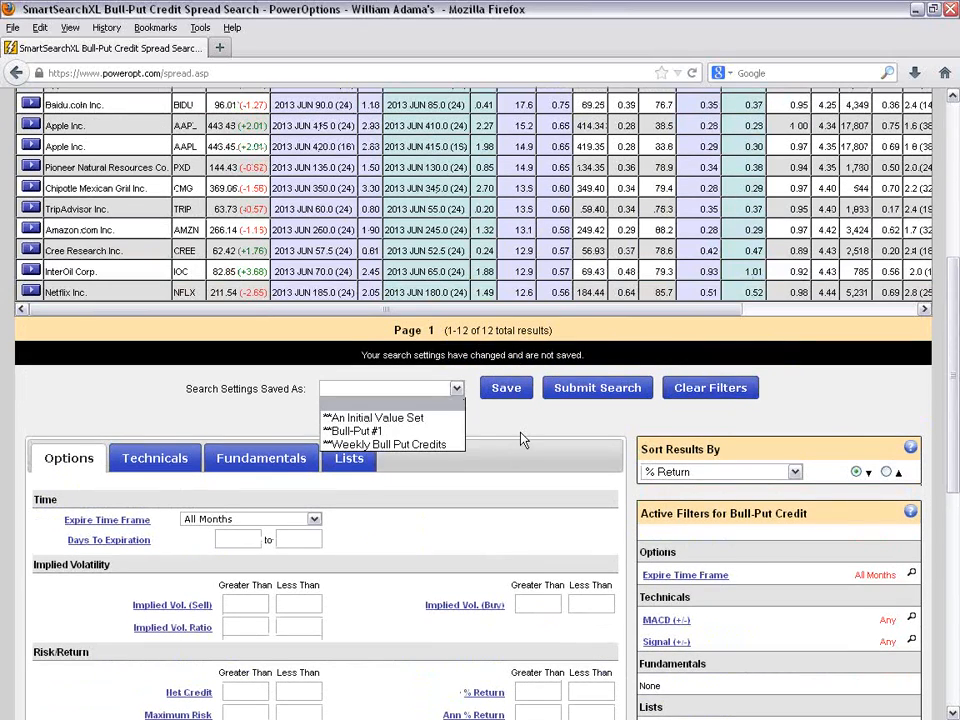
{"action": "left_click", "coordinate": [519, 439]}
{"action": "left_click", "coordinate": [456, 389]}
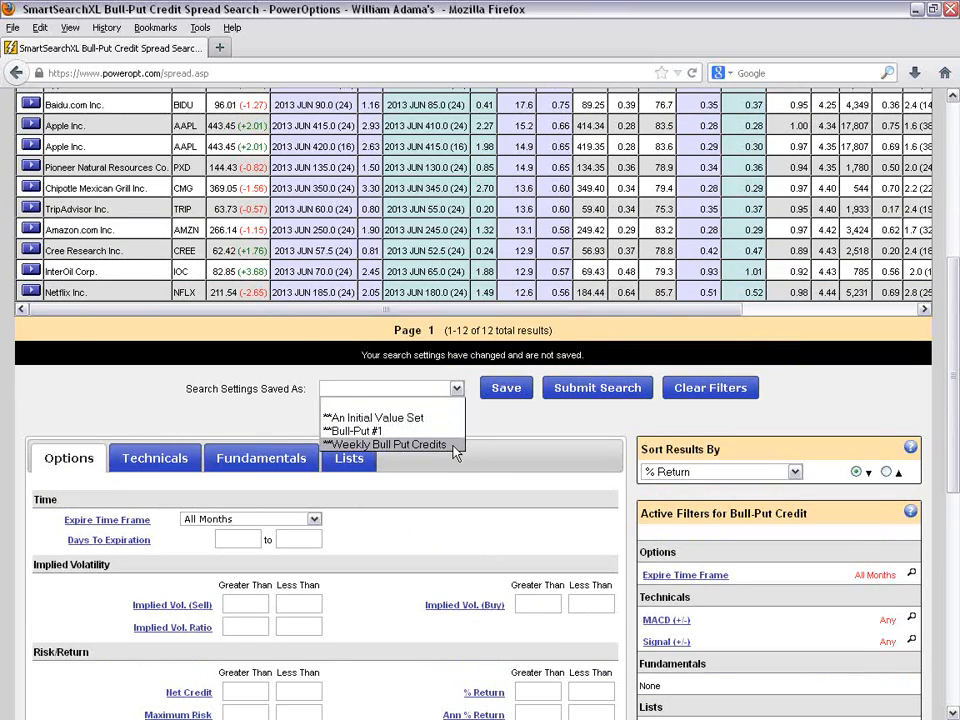
{"action": "left_click", "coordinate": [502, 433]}
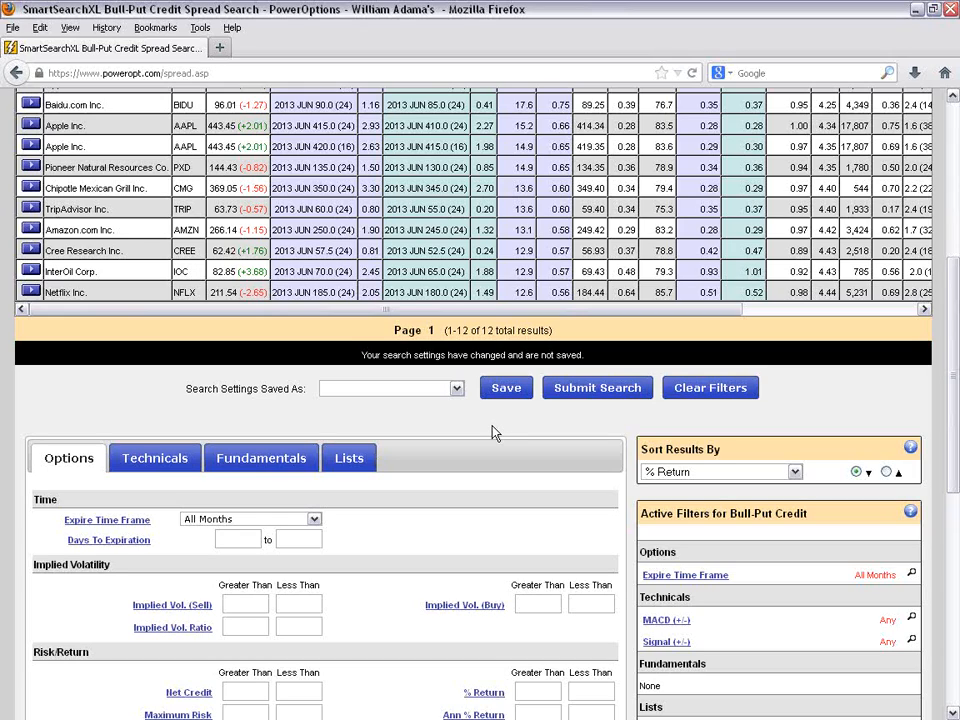
- Set the Expire Time Frame to All Weeklies
{"action": "scroll", "coordinate": [575, 440], "scroll_direction": "down", "scroll_amount": 4}
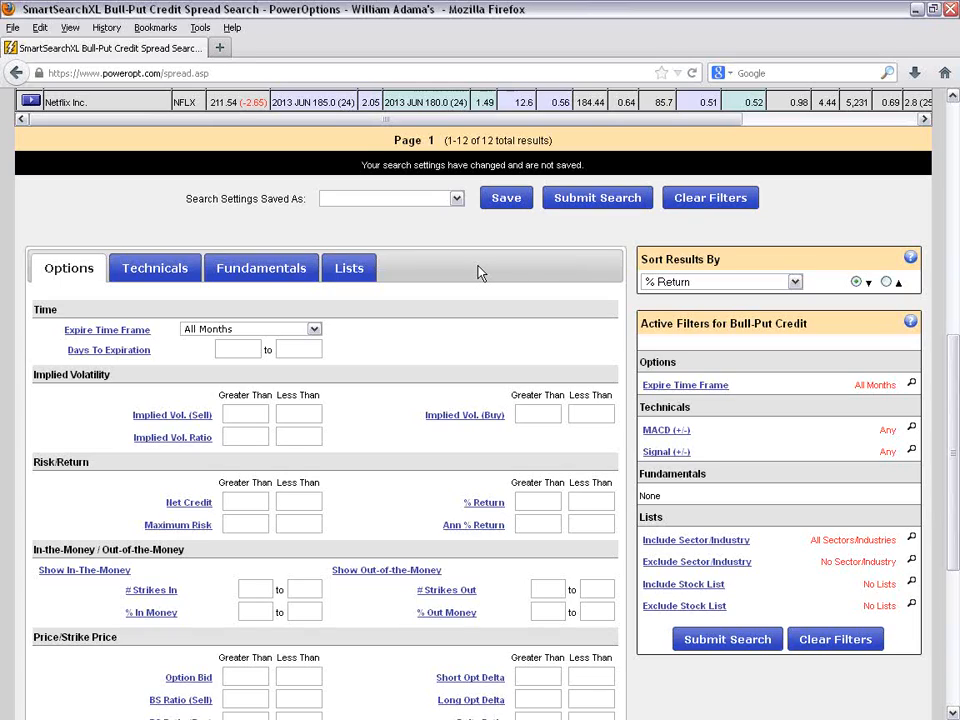
{"action": "left_click", "coordinate": [313, 329]}
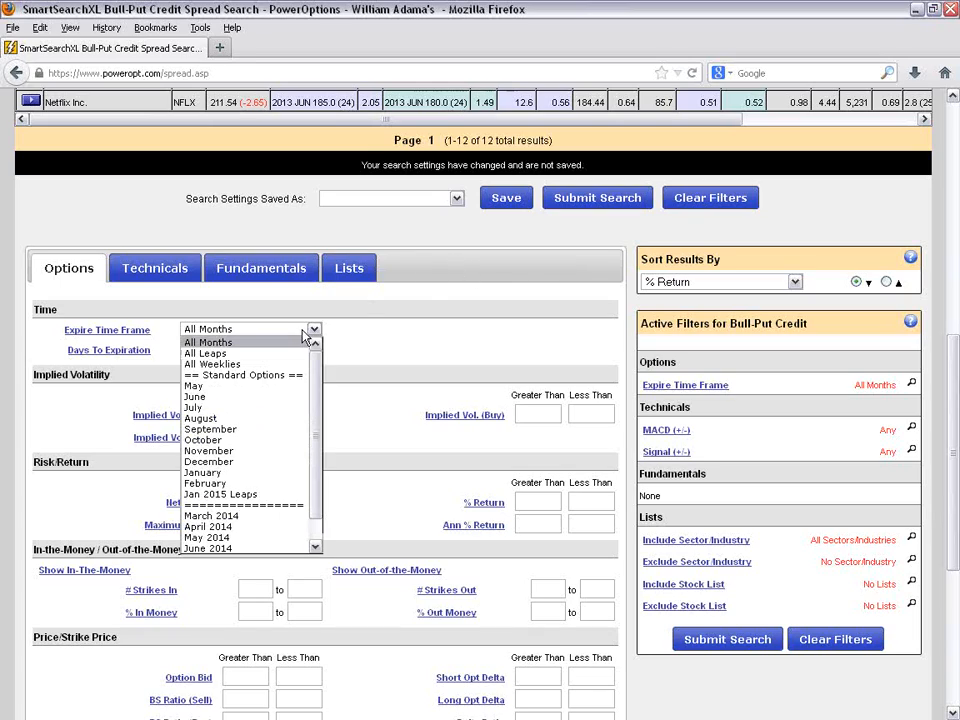
{"action": "left_click", "coordinate": [210, 364]}
- Set the Days To Expiration range to 0 to 5
{"action": "left_click", "coordinate": [252, 352]}
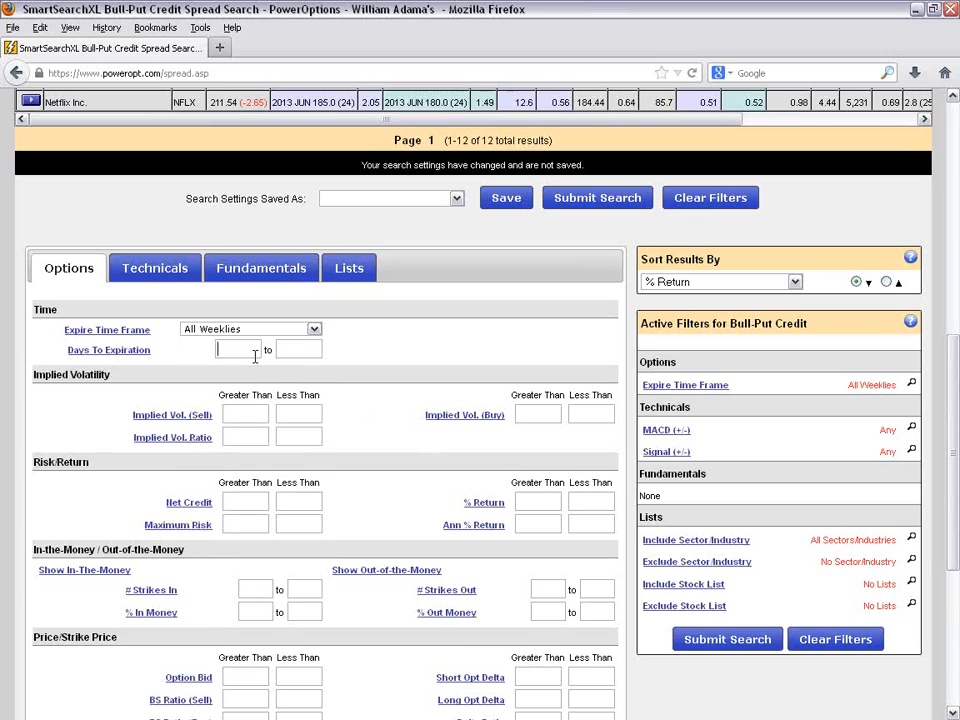
{"action": "type", "text": "0"}
{"action": "left_click", "coordinate": [311, 348]}
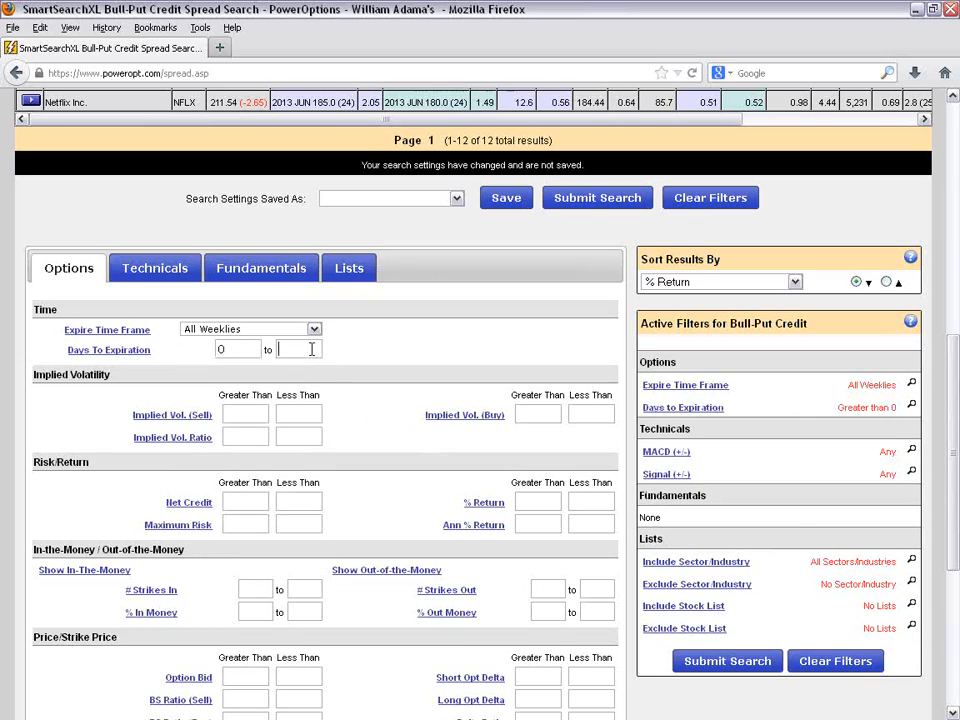
{"action": "type", "text": "5"}
- Change the Days To Expiration range to 2 to 9
{"action": "left_click", "coordinate": [235, 348]}
{"action": "key", "text": "BackSpace"}
{"action": "type", "text": "2"}
{"action": "left_click", "coordinate": [308, 350]}
{"action": "key", "text": "BackSpace"}
{"action": "type", "text": "9"}
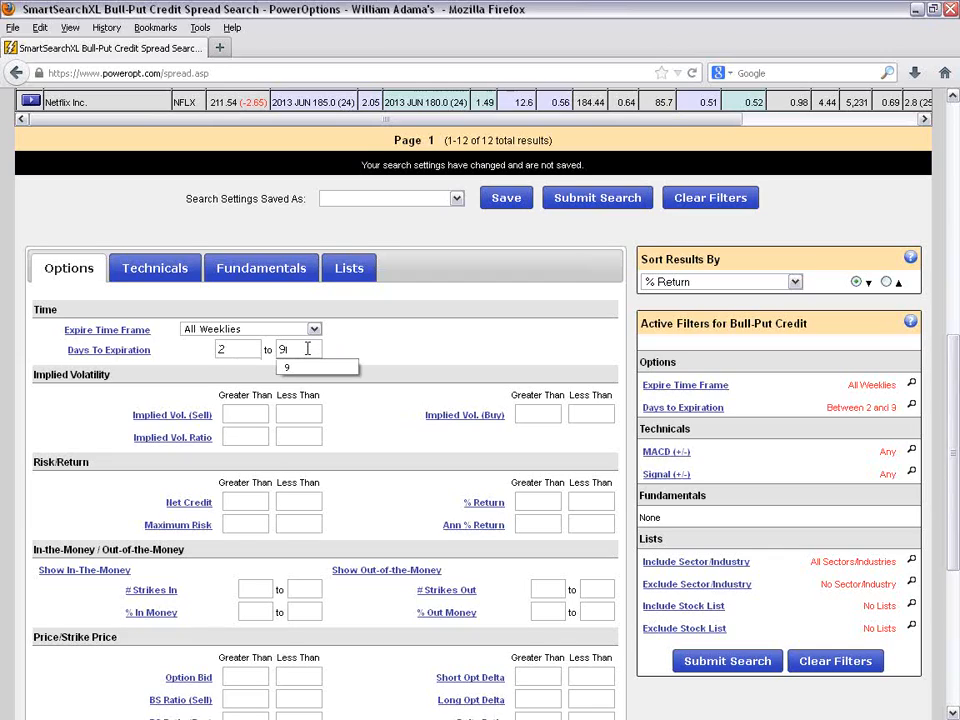
- Replace the Days To Expiration range with 0 to 4
{"action": "left_click", "coordinate": [231, 348]}
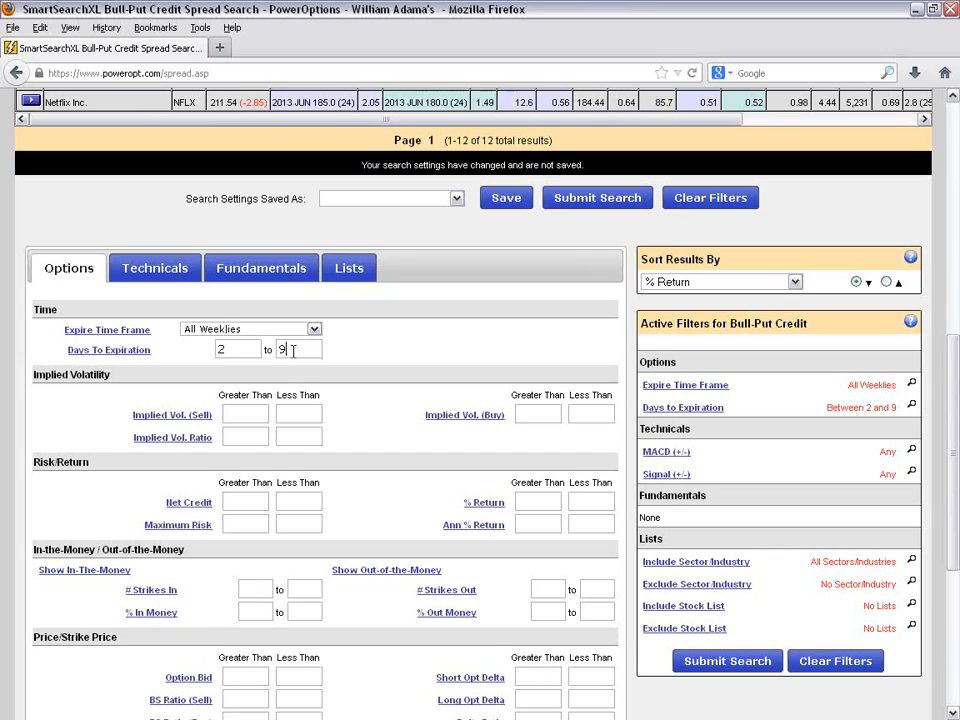
{"action": "key", "text": "BackSpace"}
{"action": "left_click", "coordinate": [246, 353]}
{"action": "key", "text": "BackSpace"}
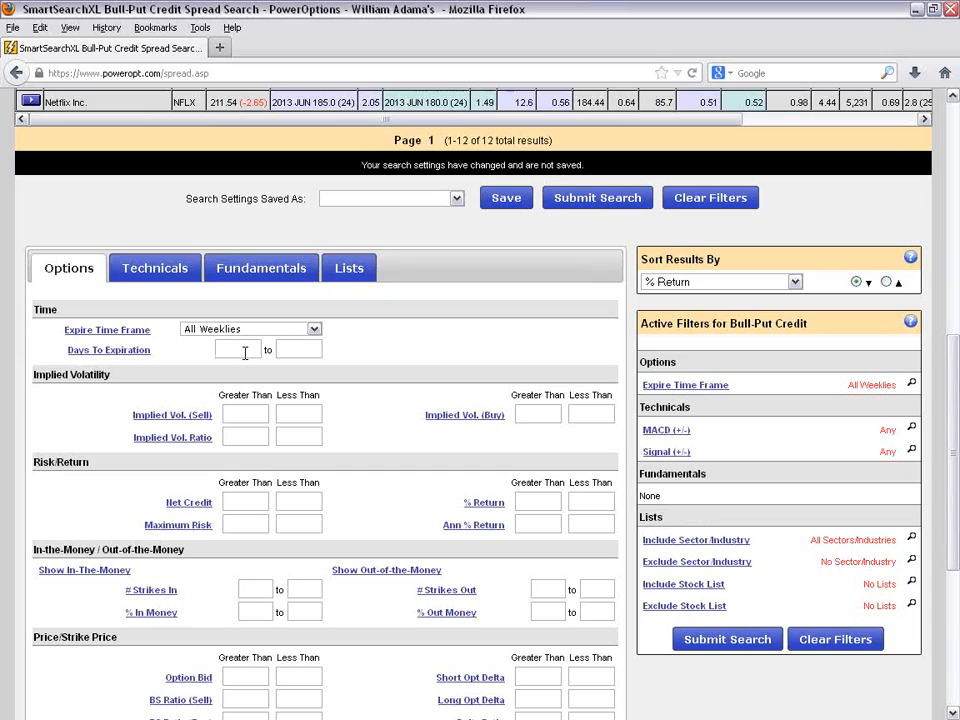
{"action": "type", "text": "0"}
{"action": "left_click", "coordinate": [311, 348]}
{"action": "type", "text": "4"}
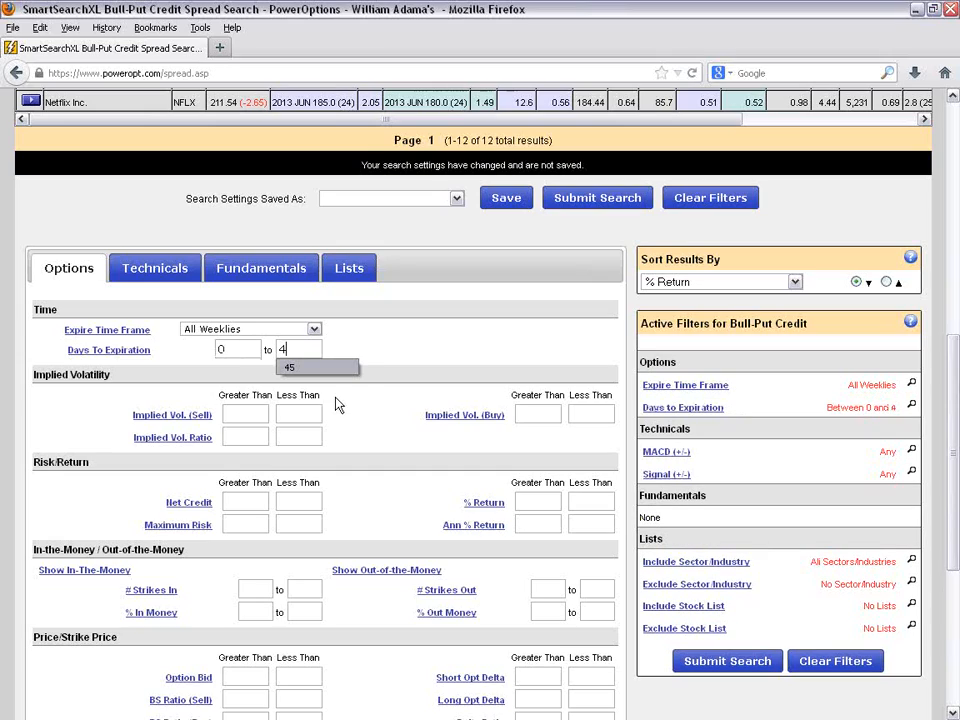
{"action": "left_click", "coordinate": [441, 350]}
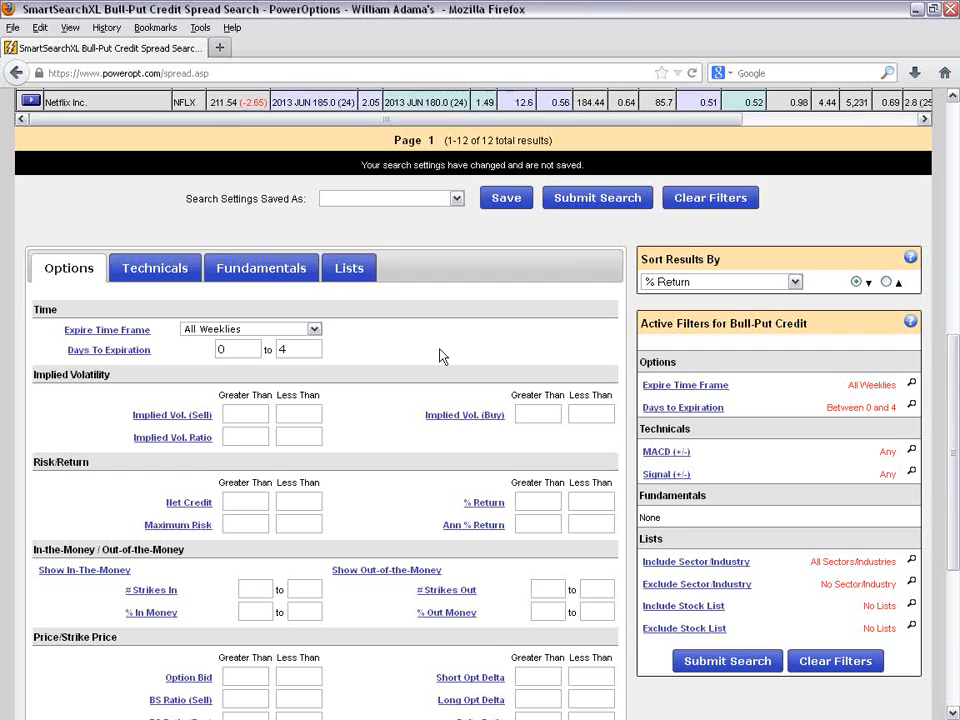
- Require a Net Credit greater than .05 and a % Return greater than .5
{"action": "scroll", "coordinate": [443, 357], "scroll_direction": "down", "scroll_amount": 2}
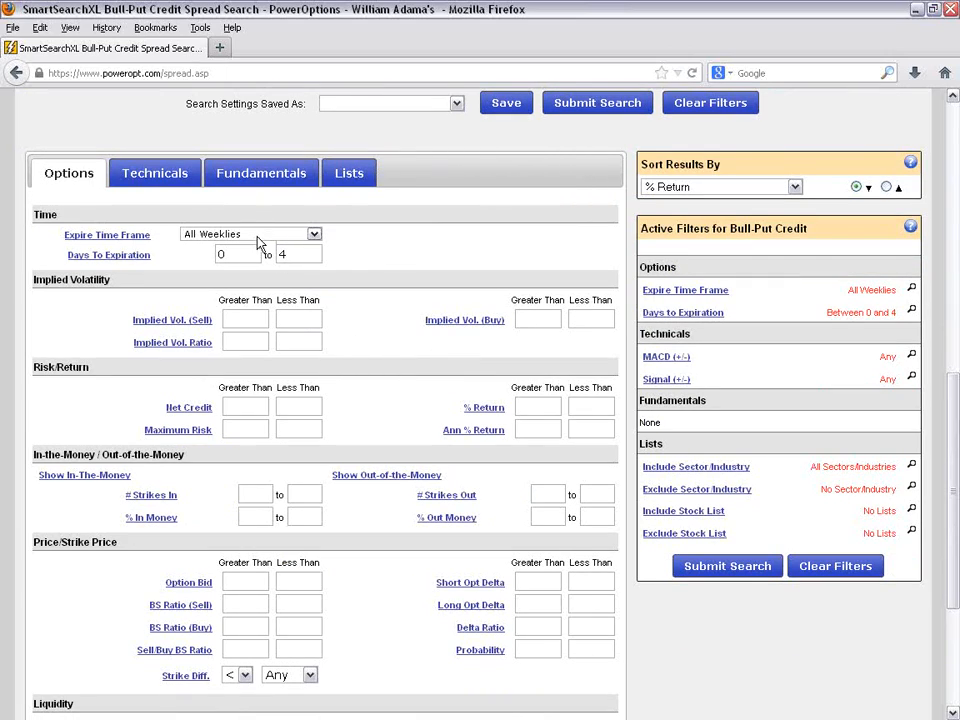
{"action": "left_click", "coordinate": [248, 407]}
{"action": "type", "text": ".05"}
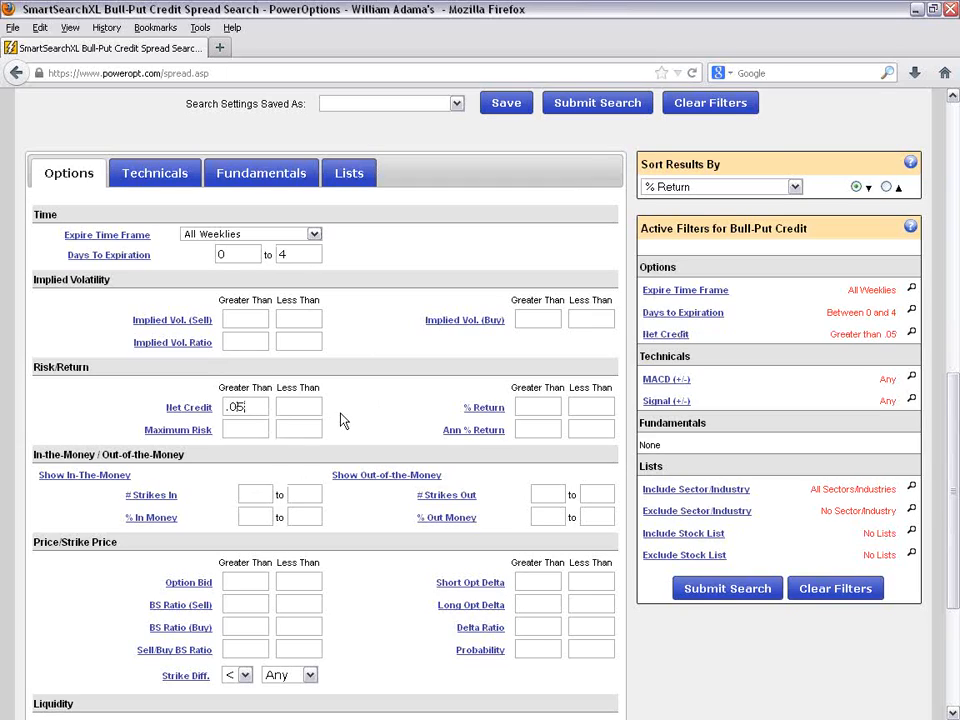
{"action": "left_click", "coordinate": [547, 403]}
{"action": "type", "text": ".5"}
- Require % Out Money greater than 1 and Probability greater than 70
{"action": "scroll", "coordinate": [428, 375], "scroll_direction": "down", "scroll_amount": 2}
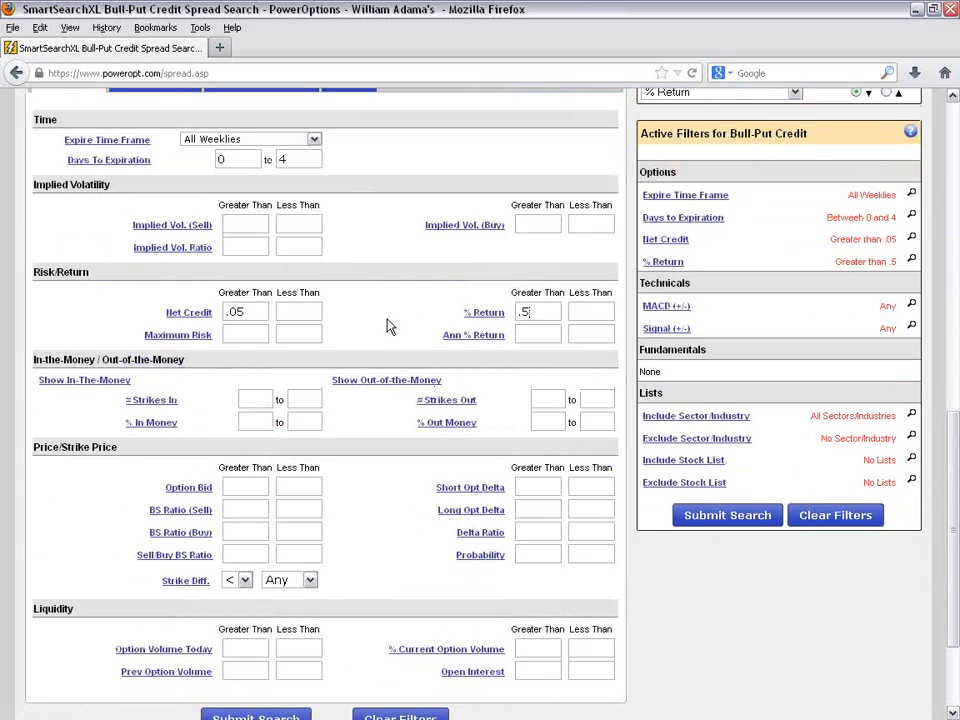
{"action": "scroll", "coordinate": [390, 327], "scroll_direction": "down", "scroll_amount": 2}
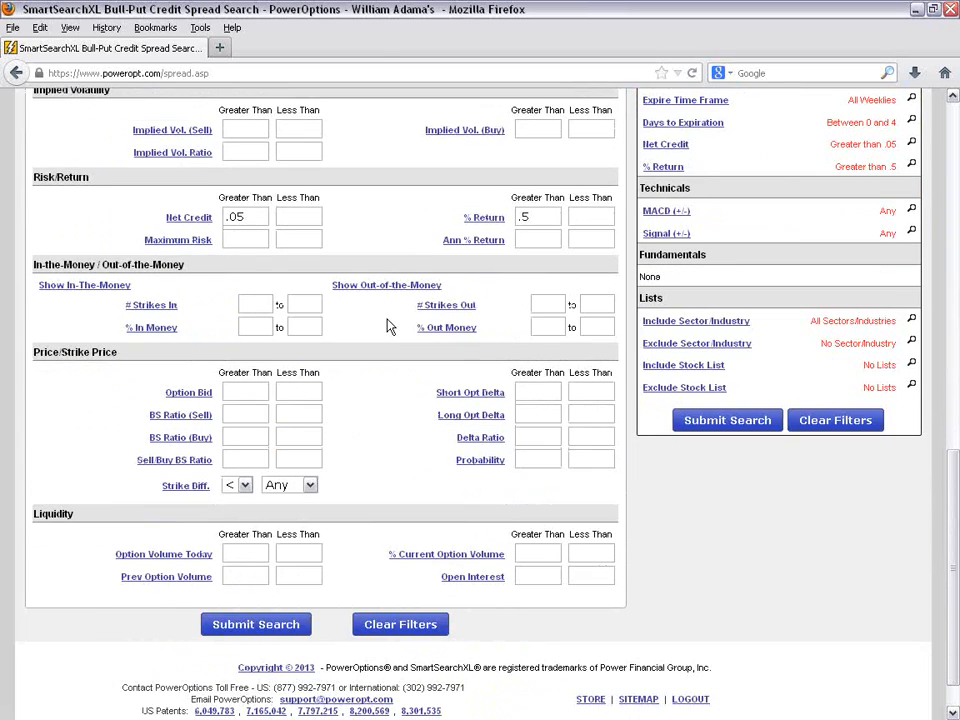
{"action": "left_click", "coordinate": [555, 327]}
{"action": "type", "text": "1"}
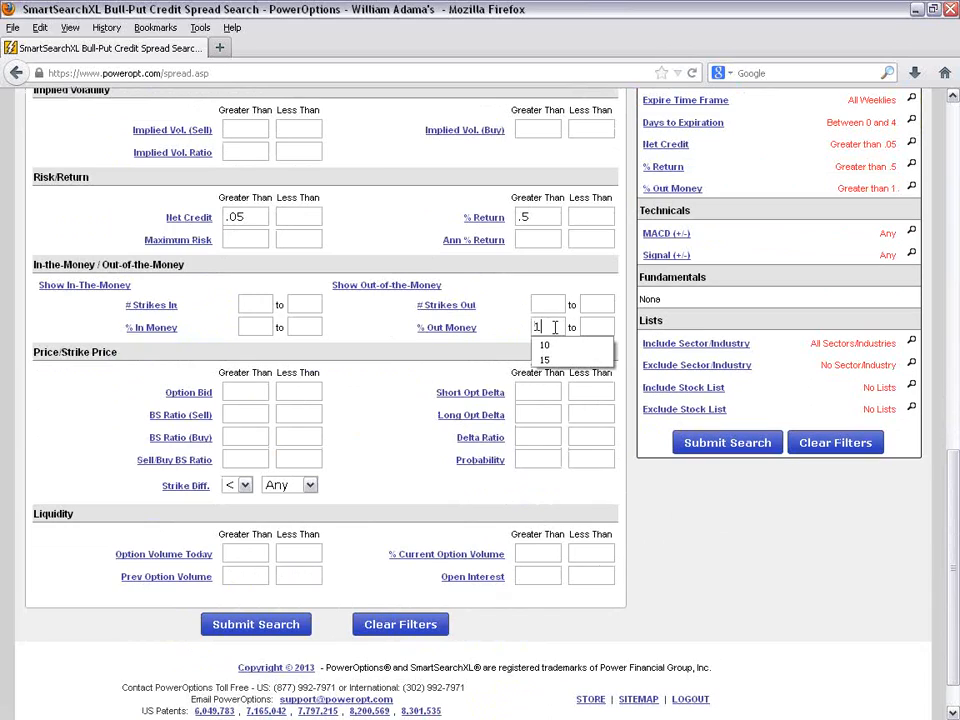
{"action": "left_click", "coordinate": [543, 460]}
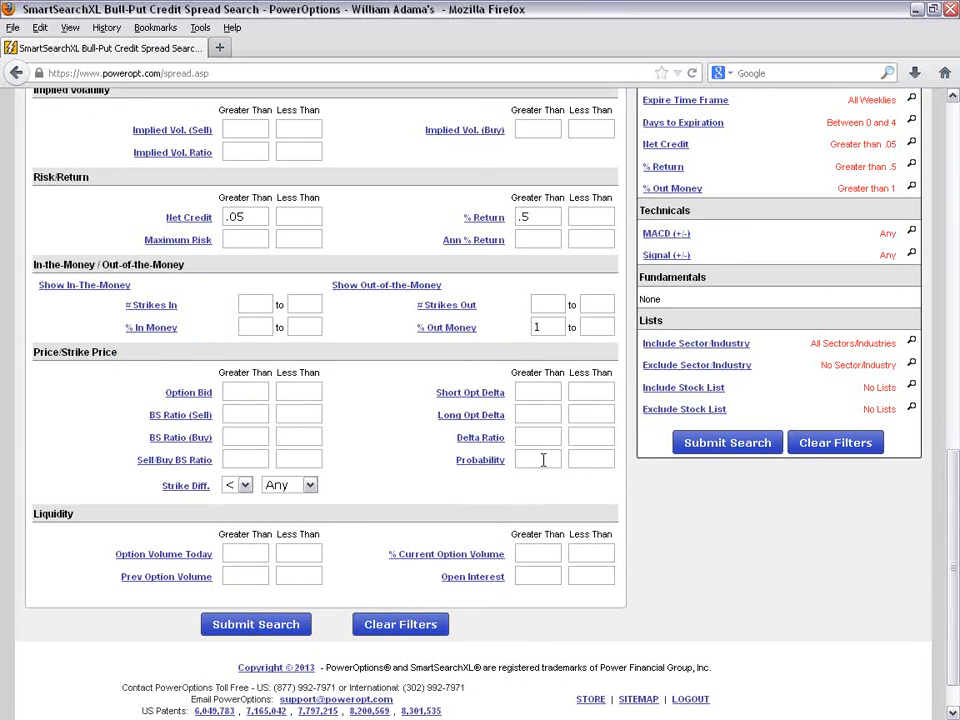
{"action": "type", "text": "70"}
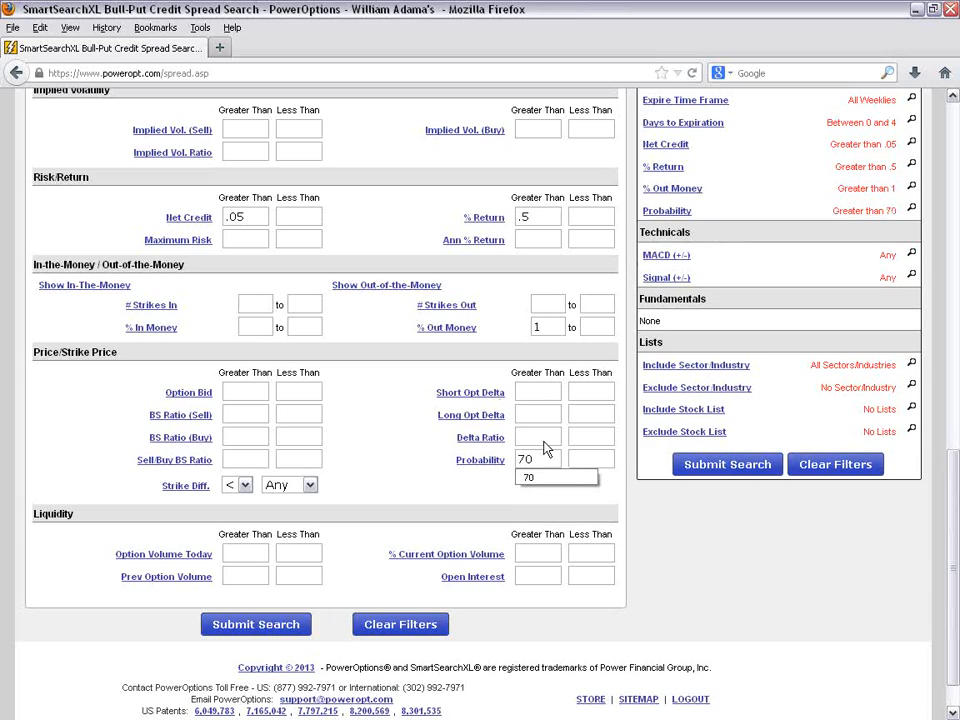
{"action": "left_click", "coordinate": [365, 406]}
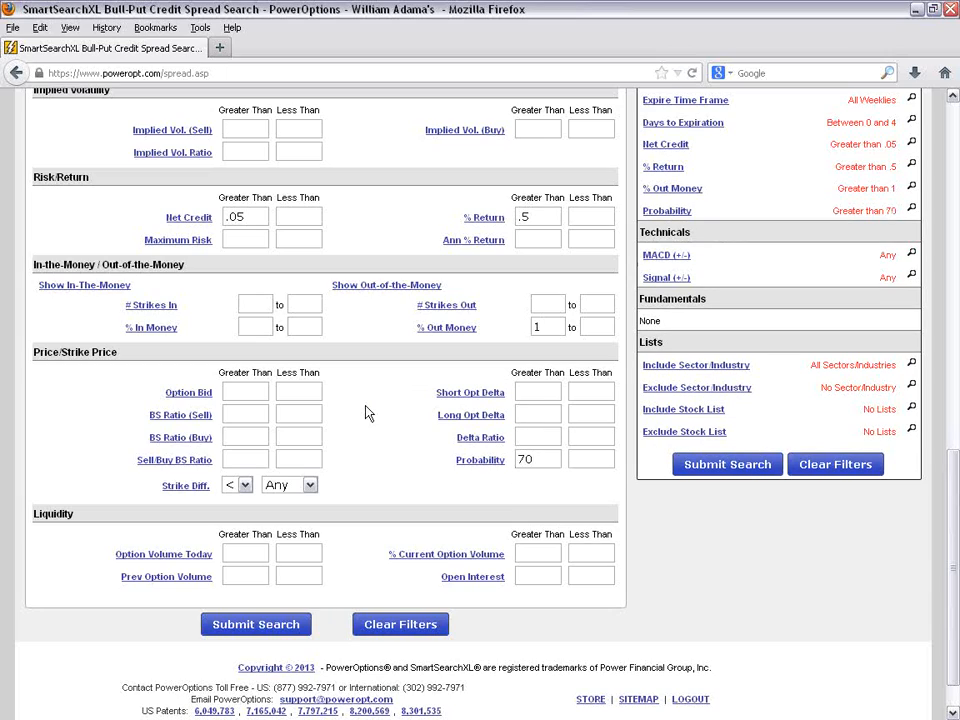
- Run the weekly Bull-Put Credit search and review the listed spreads along with the % Return and Probability filters
{"action": "left_click", "coordinate": [262, 632]}
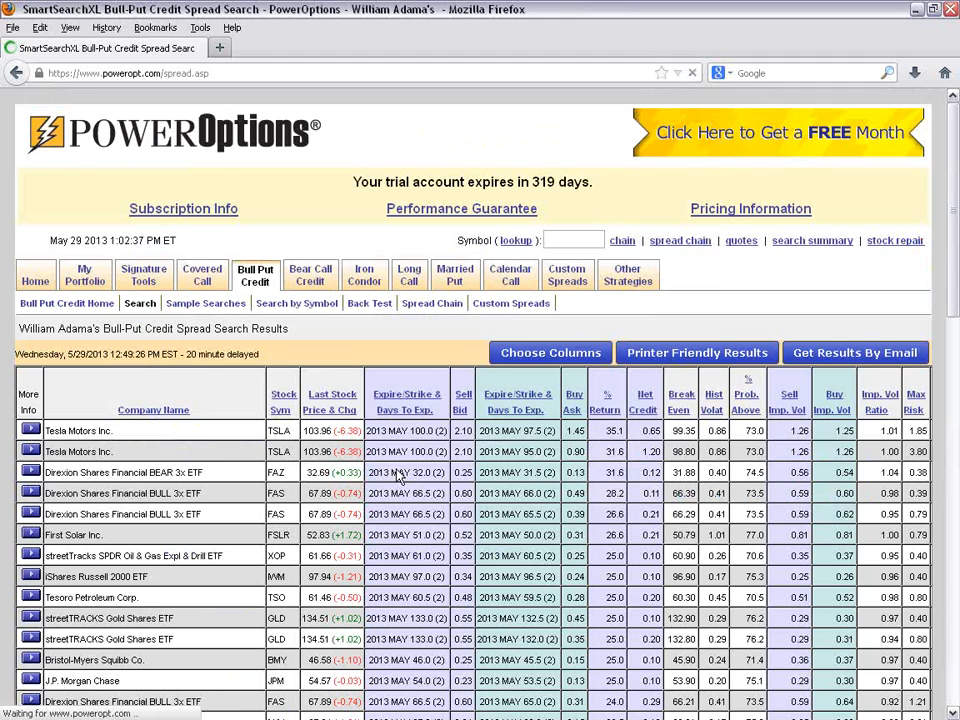
{"action": "scroll", "coordinate": [398, 472], "scroll_direction": "down", "scroll_amount": 3}
{"action": "scroll", "coordinate": [397, 467], "scroll_direction": "down", "scroll_amount": 2}
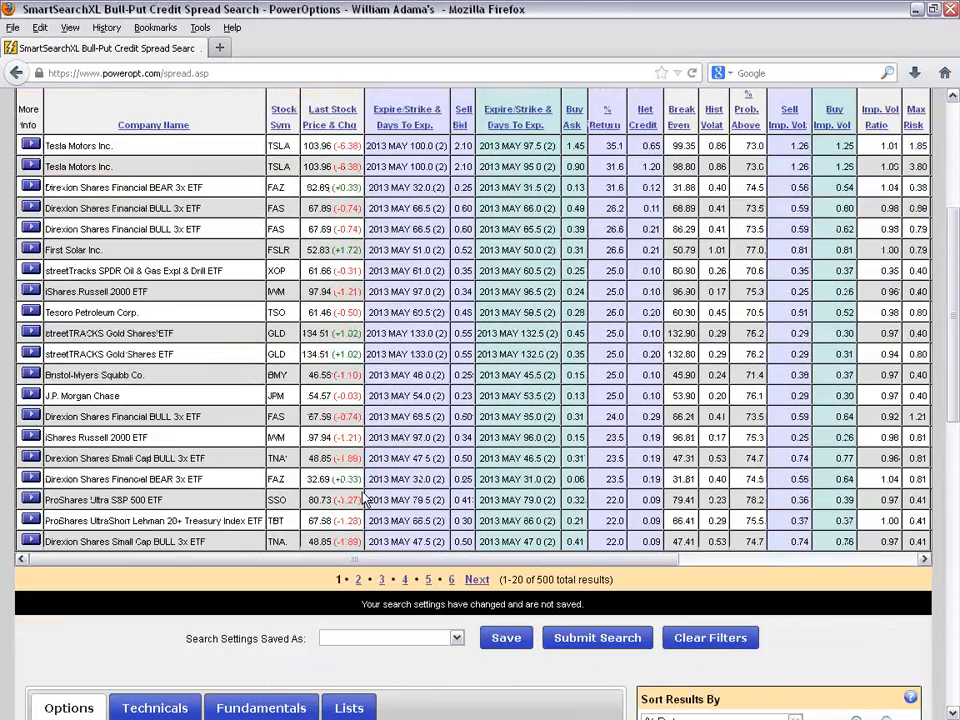
{"action": "scroll", "coordinate": [365, 500], "scroll_direction": "down", "scroll_amount": 5}
{"action": "scroll", "coordinate": [365, 500], "scroll_direction": "down", "scroll_amount": 3}
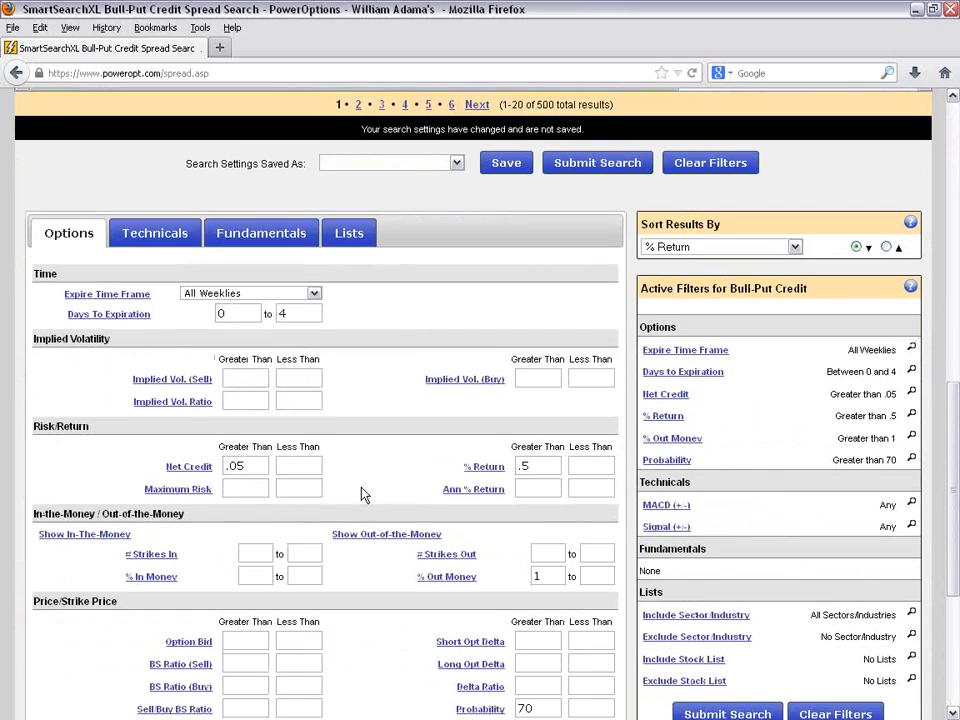
{"action": "scroll", "coordinate": [339, 444], "scroll_direction": "down", "scroll_amount": 2}
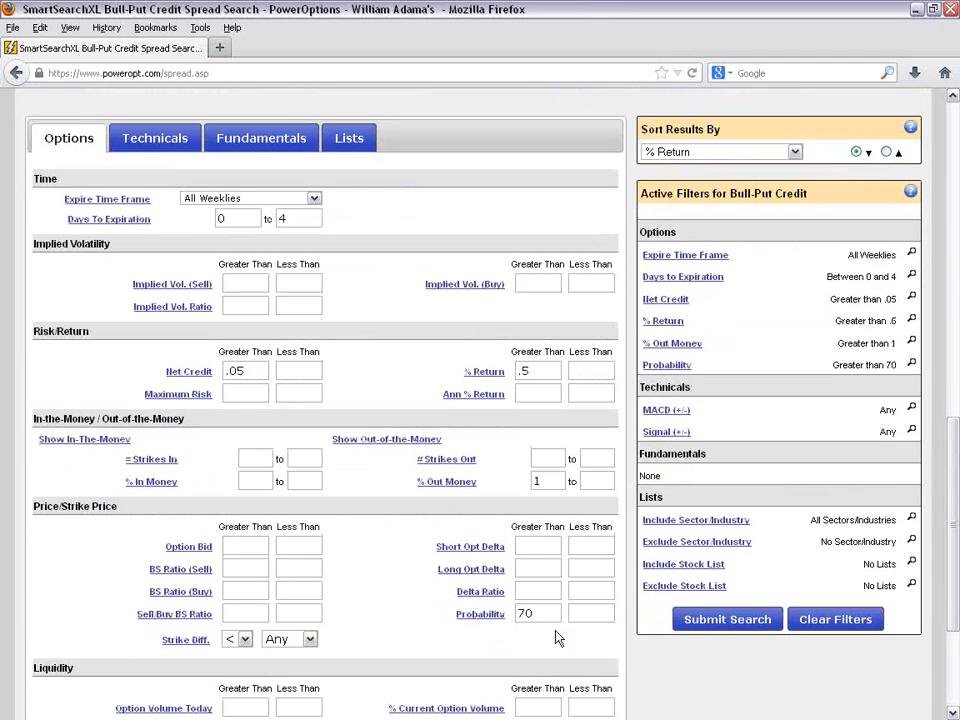
{"action": "double_click", "coordinate": [524, 614]}
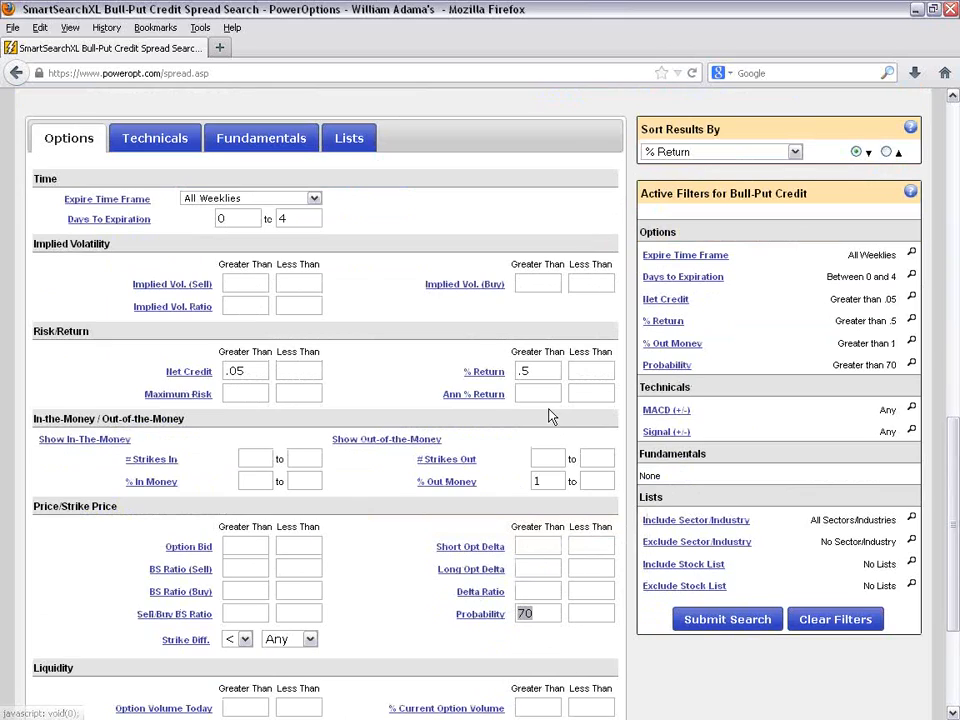
{"action": "left_click", "coordinate": [534, 378]}
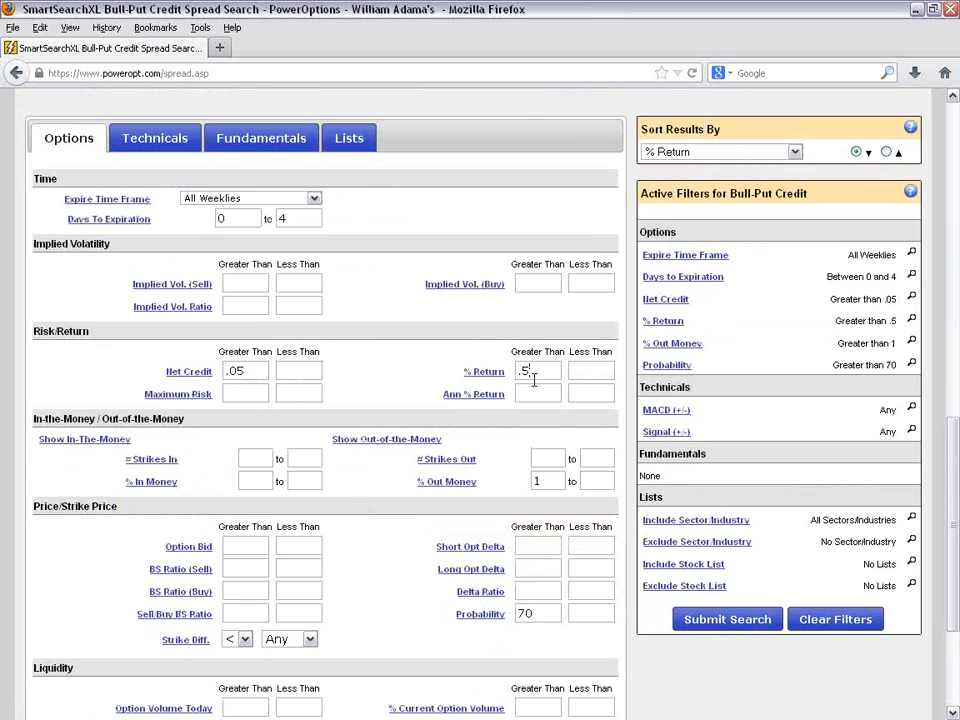
{"action": "mouse_move", "coordinate": [650, 326]}
- Add a Simple Moving Average filter requiring Stock Price greater than SMA50
{"action": "left_click", "coordinate": [150, 136]}
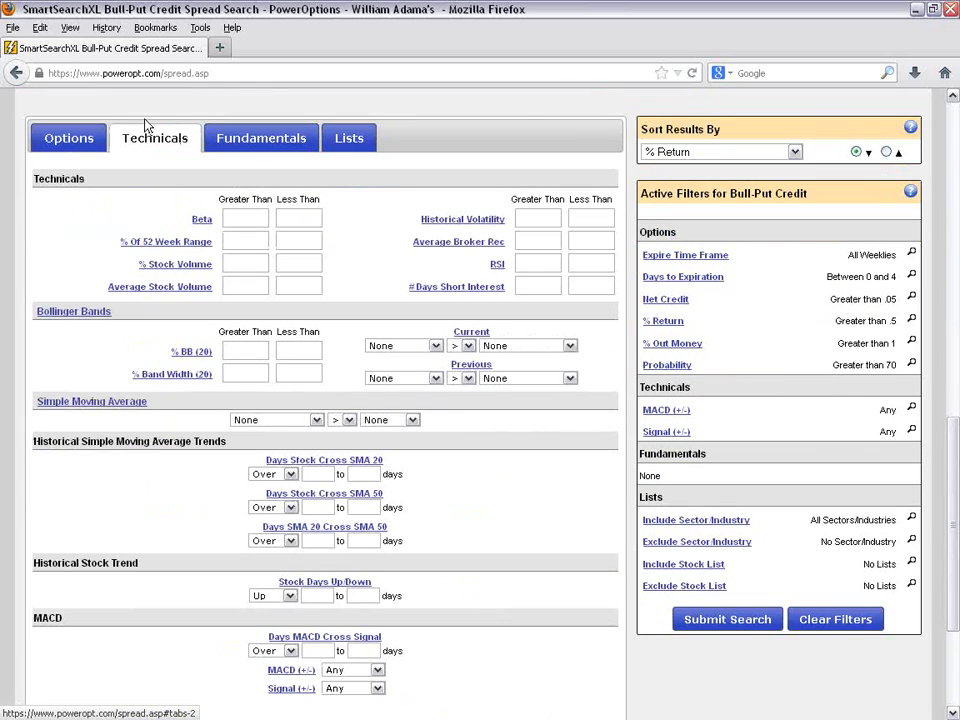
{"action": "left_click", "coordinate": [305, 420]}
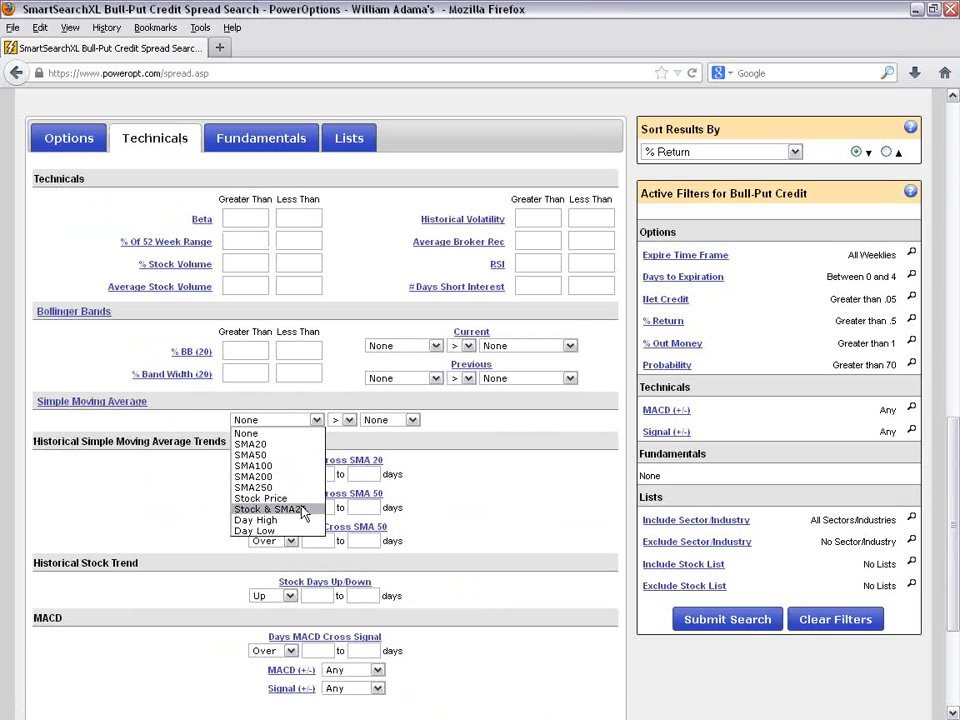
{"action": "left_click", "coordinate": [292, 498]}
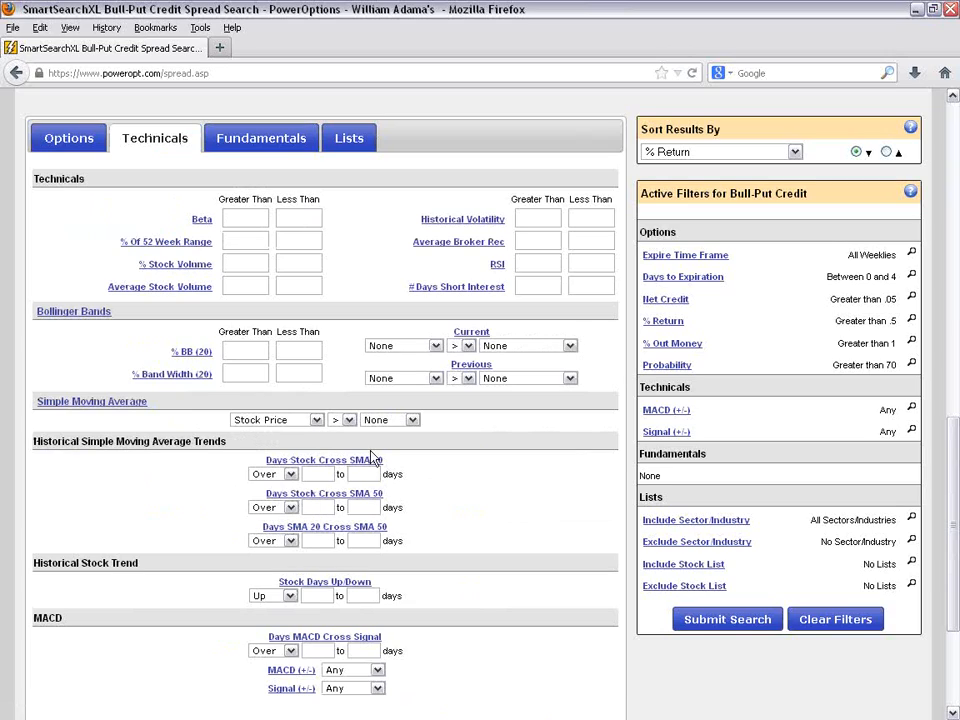
{"action": "left_click", "coordinate": [390, 420]}
{"action": "left_click", "coordinate": [380, 454]}
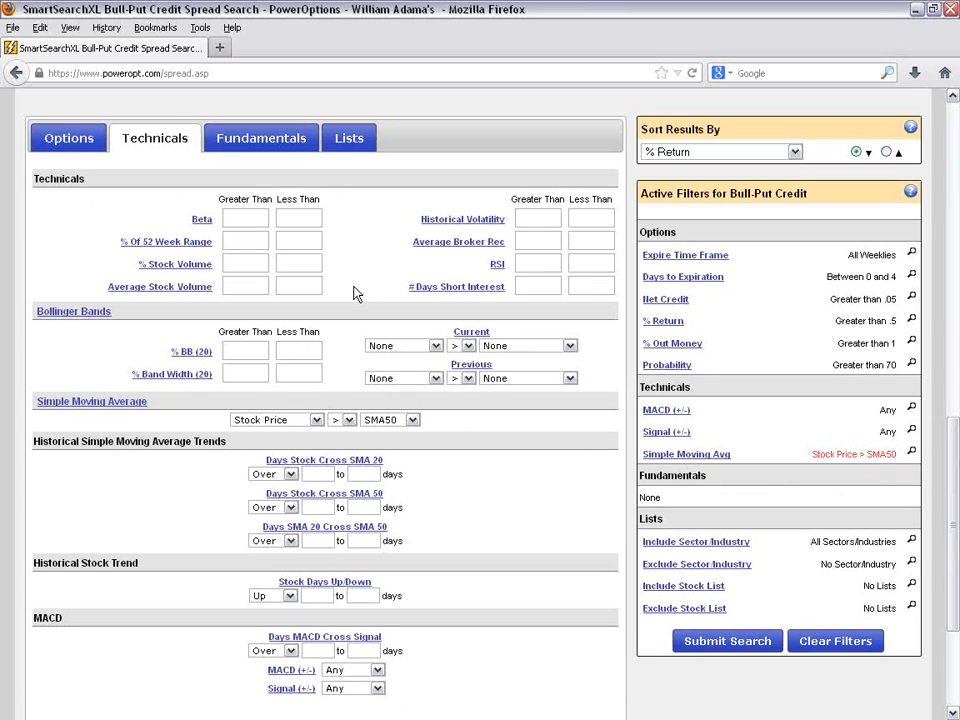
- Restrict the Earnings Date to not between now and expiration, and rerun the search to check the number of results
{"action": "left_click", "coordinate": [278, 145]}
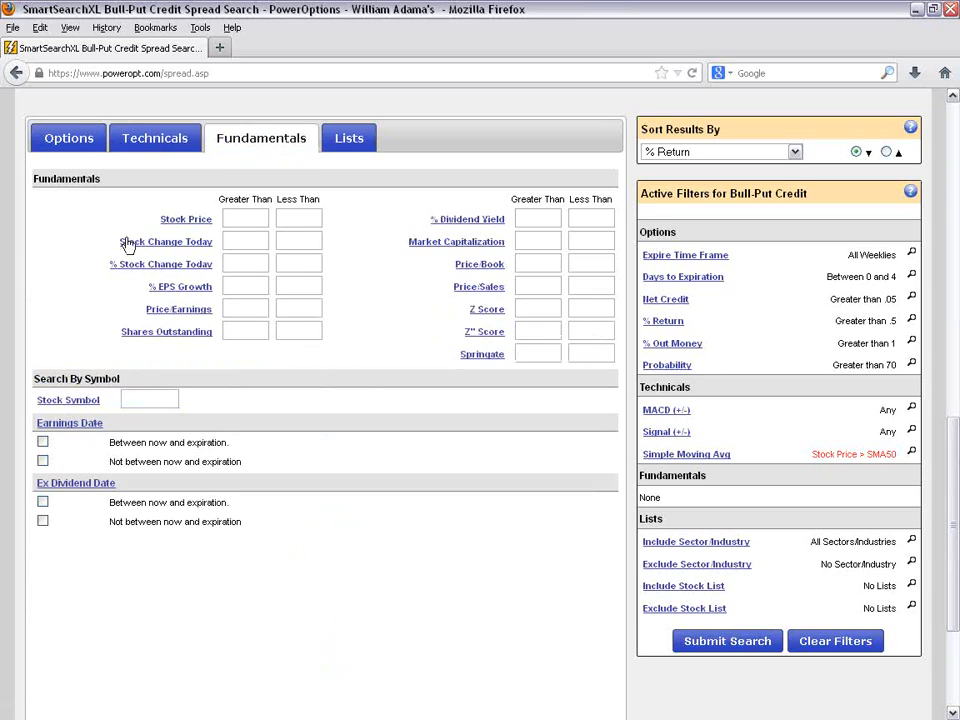
{"action": "left_click", "coordinate": [42, 461]}
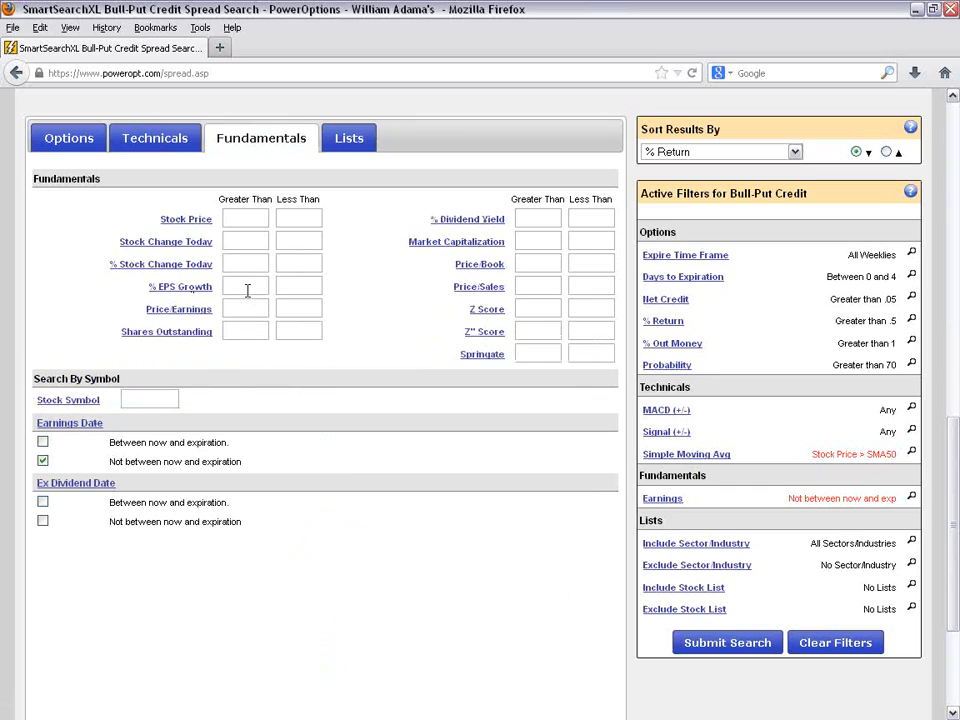
{"action": "left_click", "coordinate": [745, 648]}
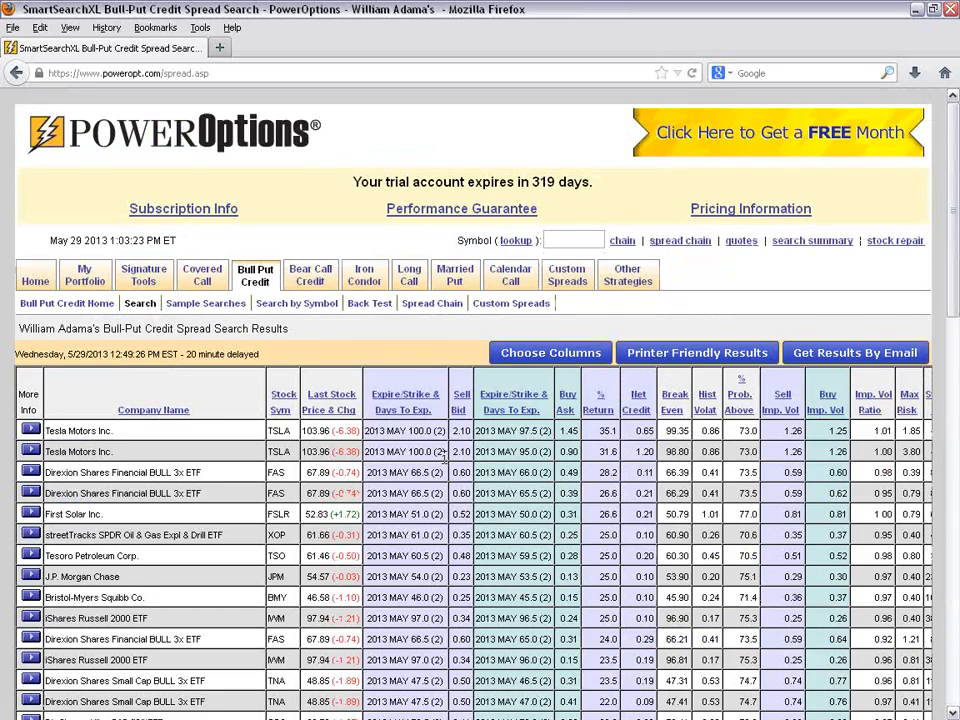
{"action": "scroll", "coordinate": [443, 456], "scroll_direction": "down", "scroll_amount": 5}
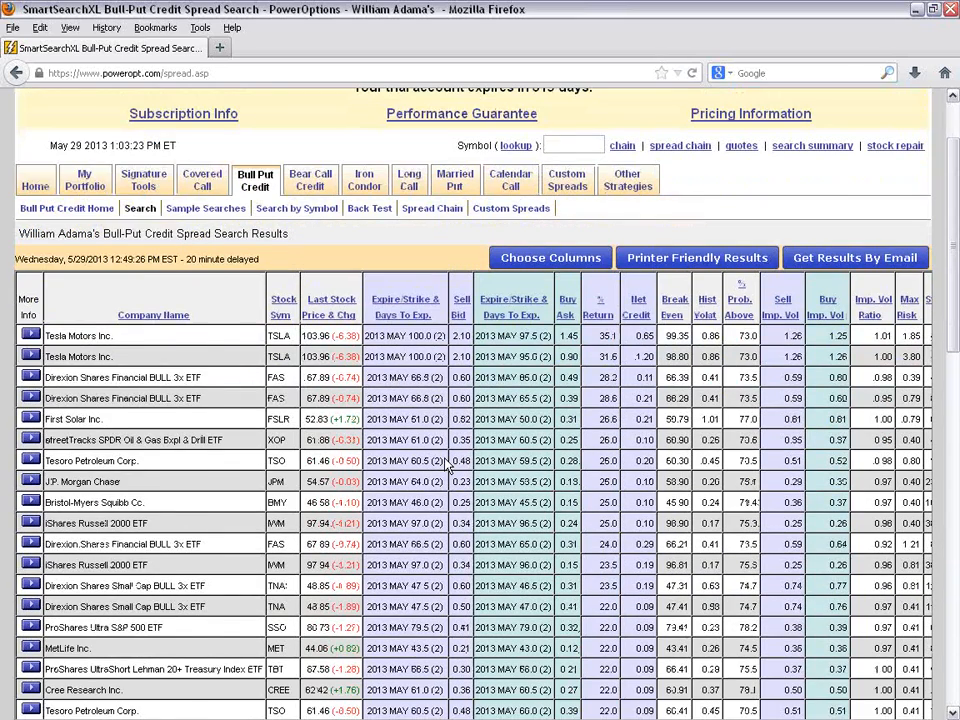
{"action": "scroll", "coordinate": [446, 456], "scroll_direction": "down", "scroll_amount": 1}
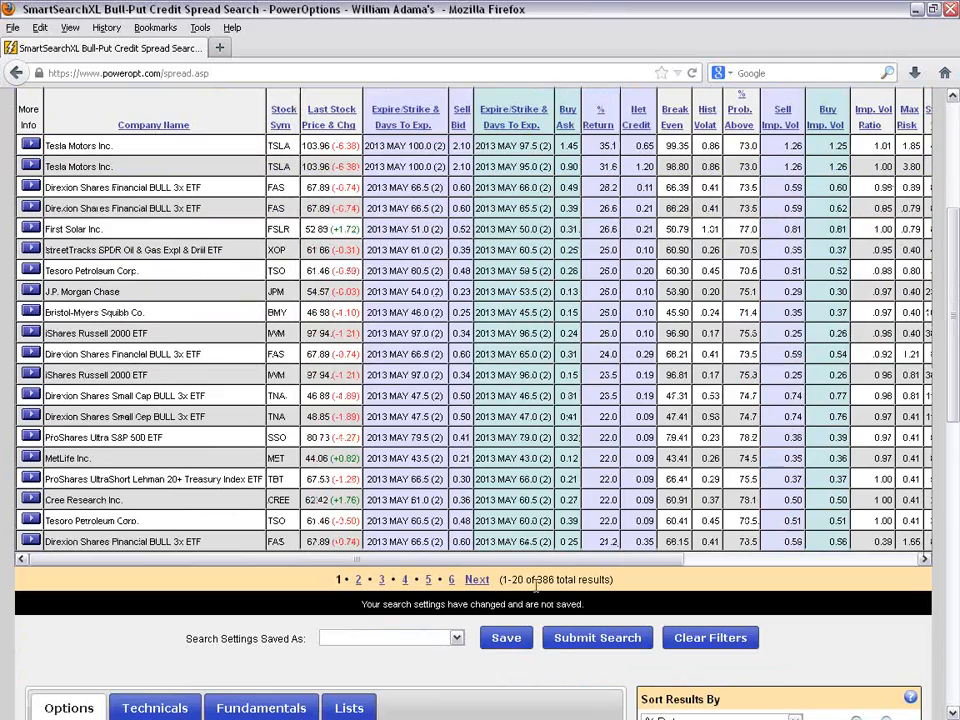
{"action": "left_click_drag", "start_coordinate": [536, 580], "coordinate": [576, 580]}
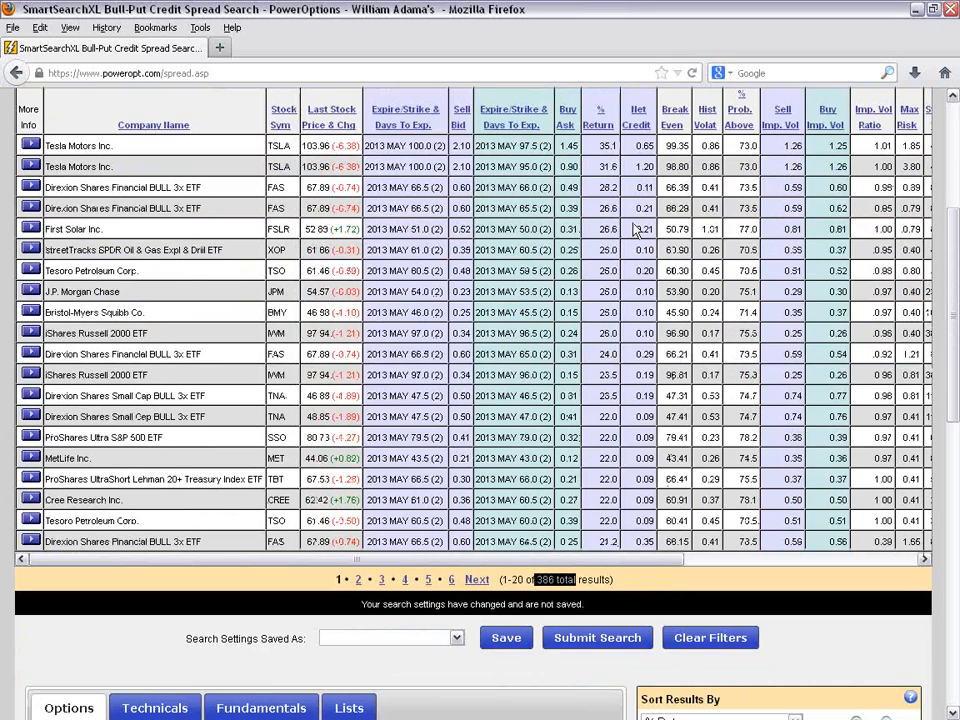
- Raise the minimum Net Credit to .15 and the minimum % Return to 1
{"action": "scroll", "coordinate": [731, 547], "scroll_direction": "down", "scroll_amount": 5}
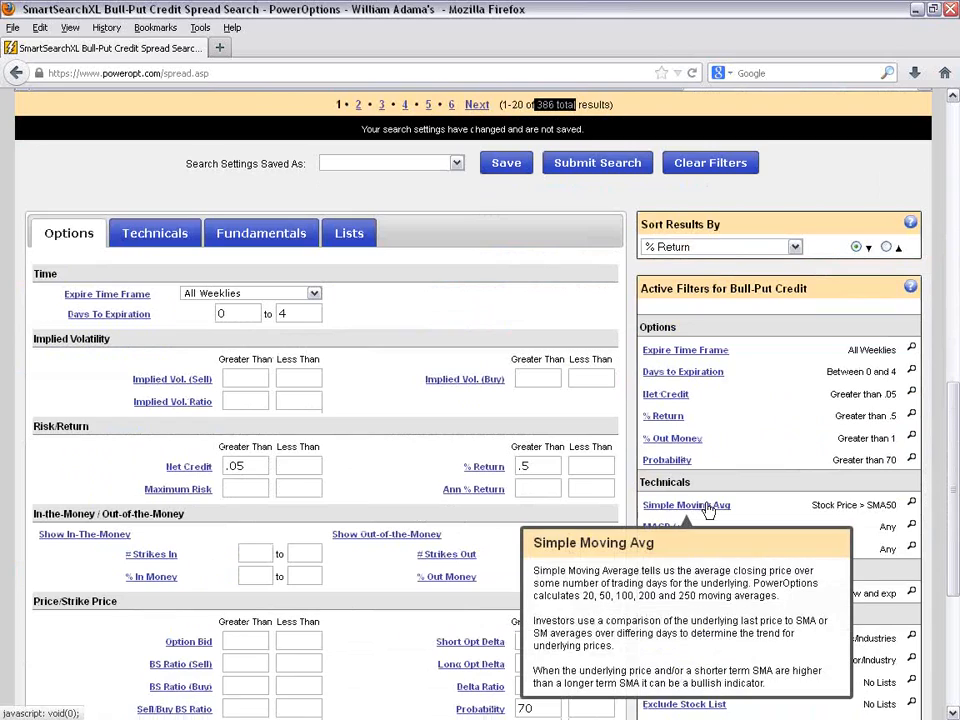
{"action": "scroll", "coordinate": [559, 542], "scroll_direction": "down", "scroll_amount": 2}
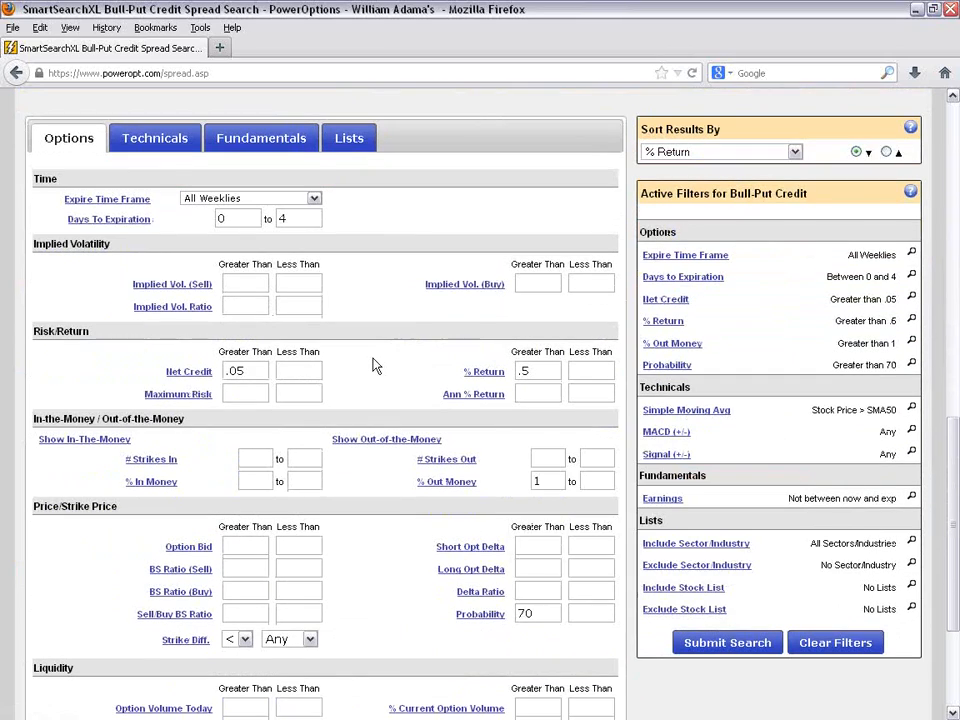
{"action": "left_click", "coordinate": [257, 368]}
{"action": "key", "text": "BackSpace"}
{"action": "key", "text": "BackSpace"}
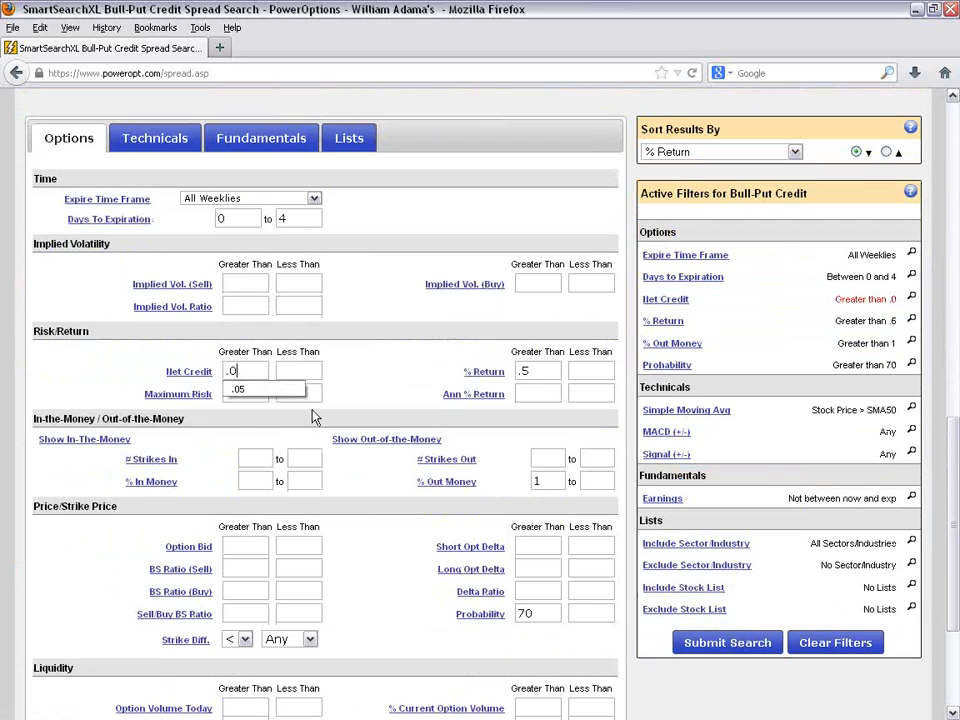
{"action": "type", "text": "15"}
{"action": "left_click", "coordinate": [545, 371]}
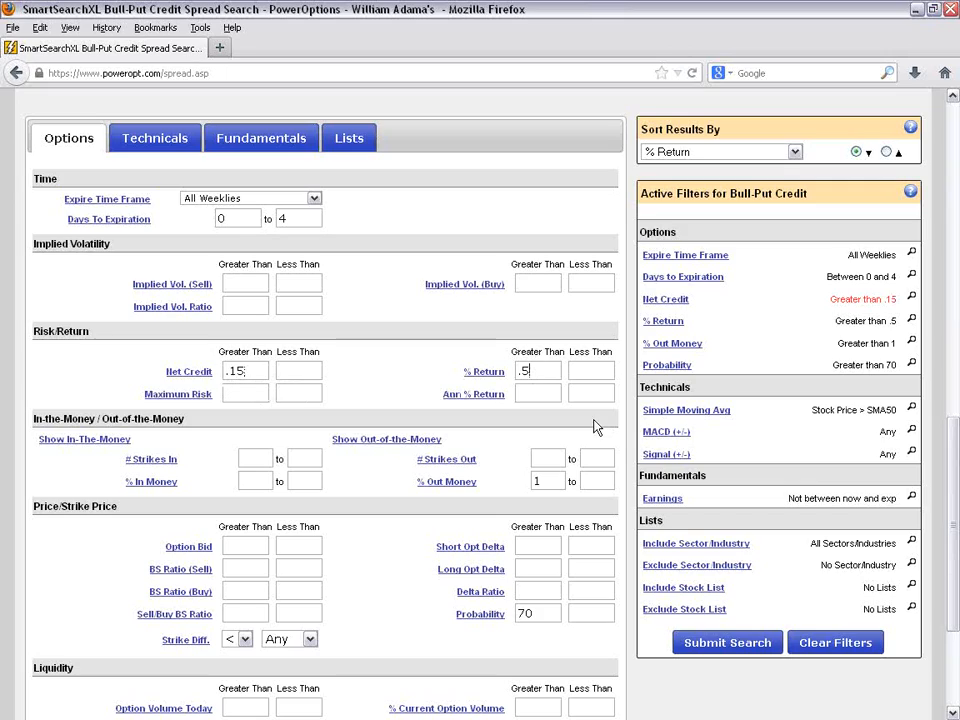
{"action": "key", "text": "BackSpace"}
{"action": "key", "text": "BackSpace"}
{"action": "type", "text": "1"}
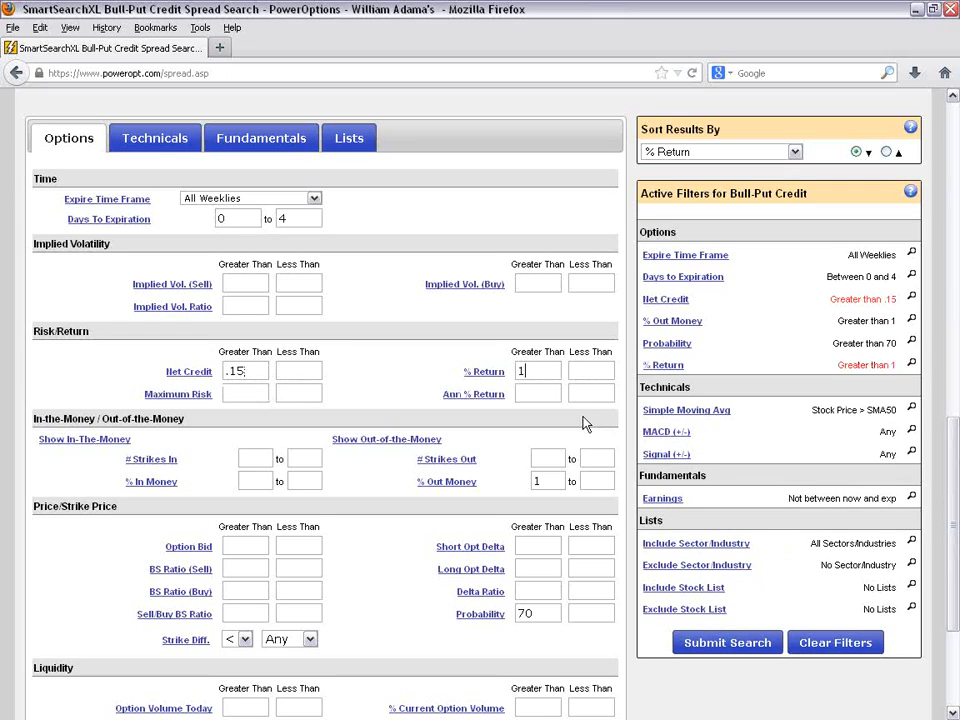
- Rerun the search with the higher Net Credit and % Return minimums and review the matching spreads
{"action": "left_click", "coordinate": [703, 647]}
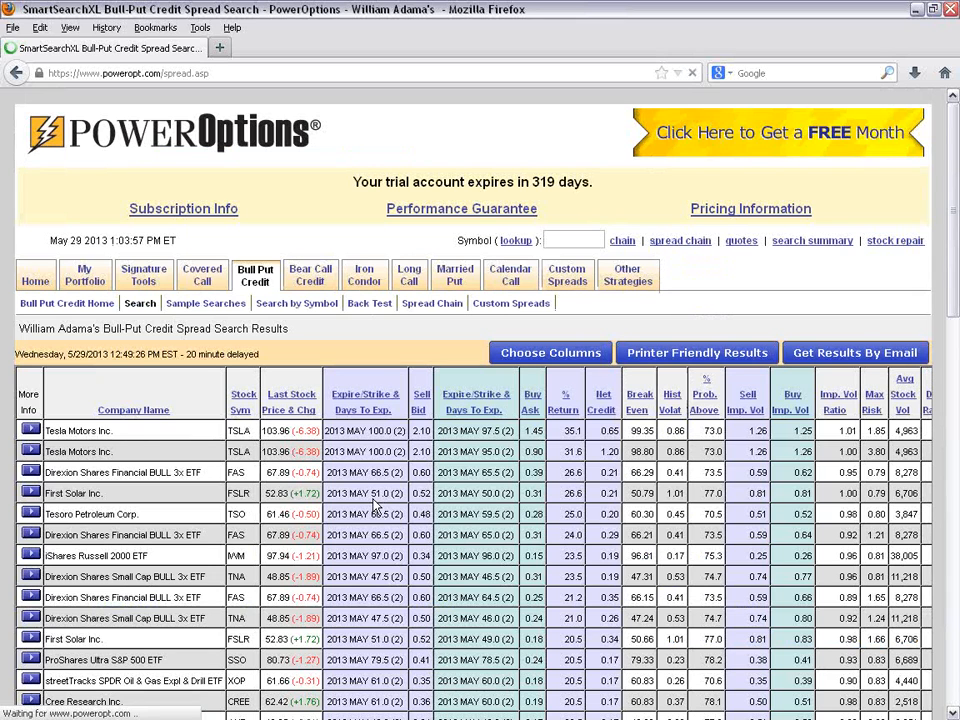
{"action": "scroll", "coordinate": [374, 507], "scroll_direction": "down", "scroll_amount": 2}
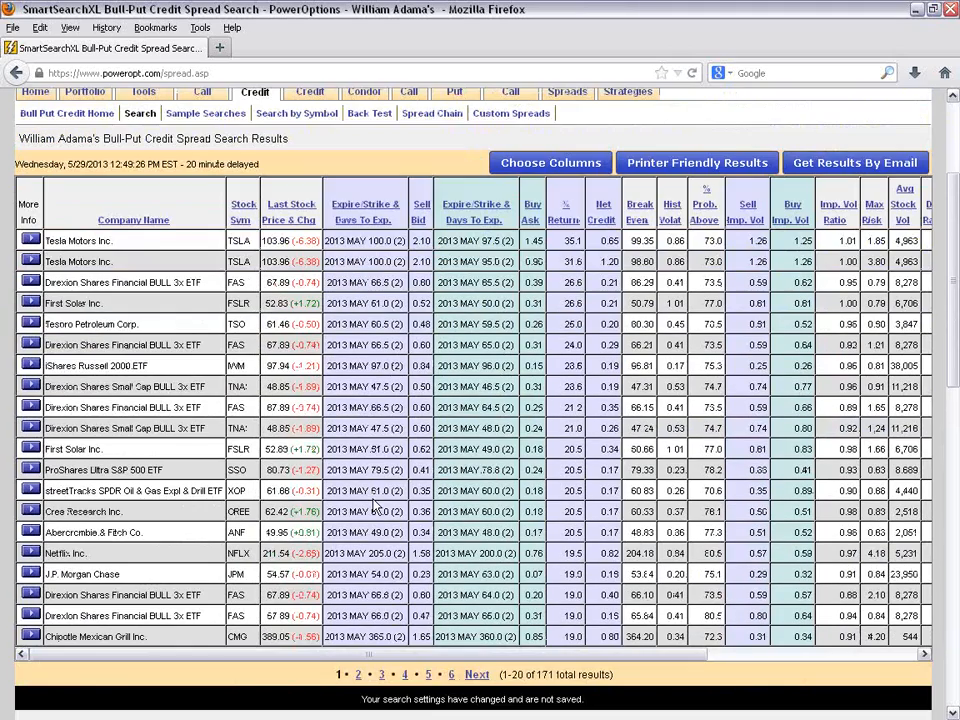
{"action": "scroll", "coordinate": [374, 507], "scroll_direction": "down", "scroll_amount": 2}
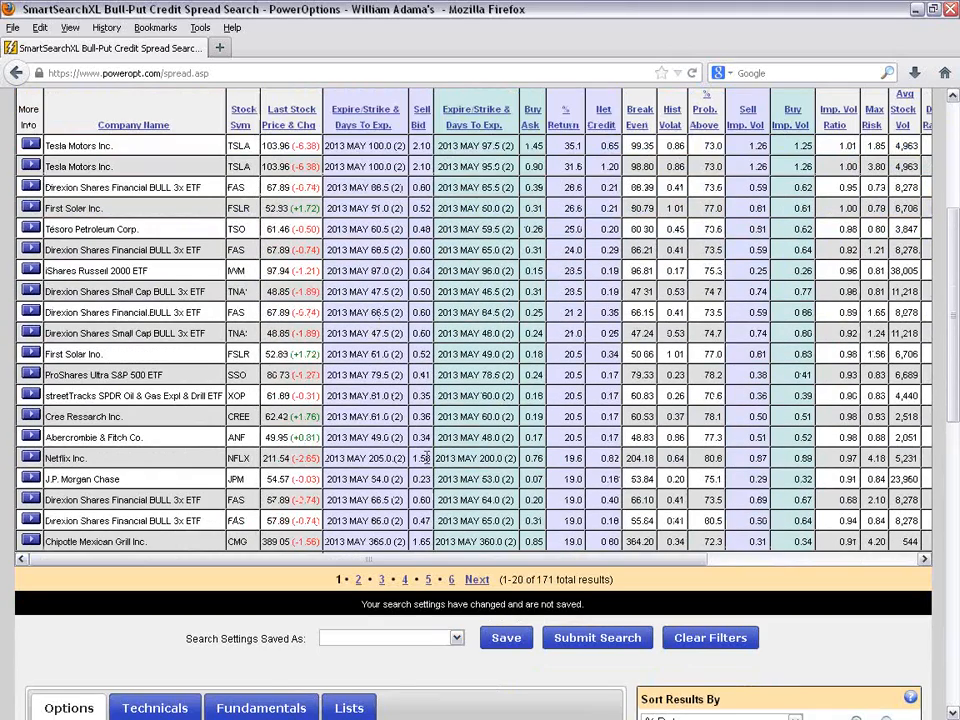
- Raise the minimum Probability to 75 and the minimum % Out Money to 2
{"action": "scroll", "coordinate": [566, 428], "scroll_direction": "down", "scroll_amount": 3}
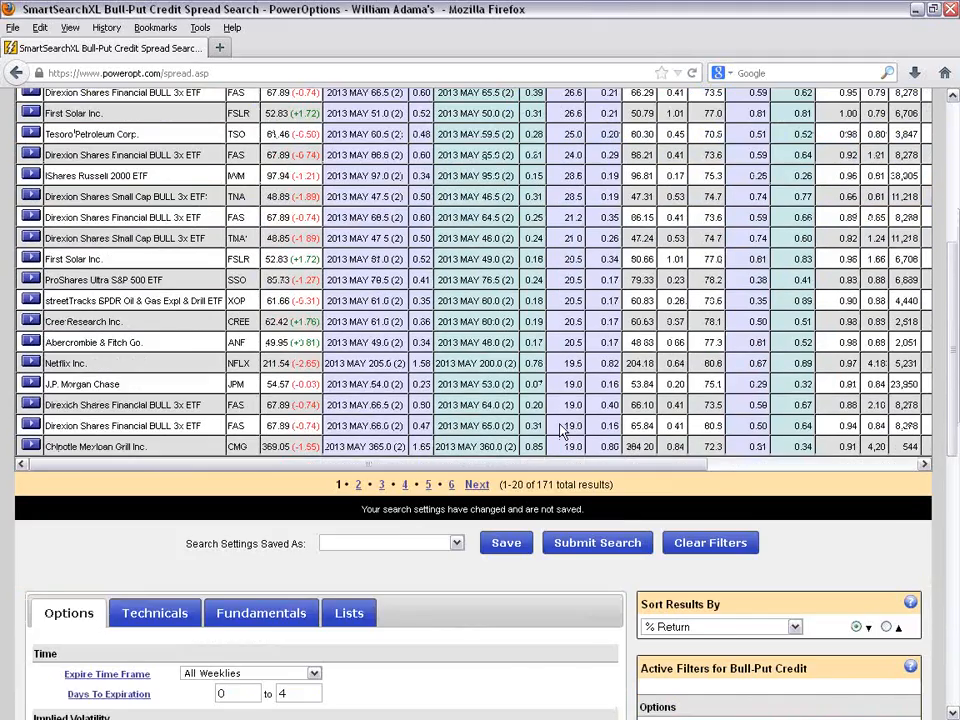
{"action": "scroll", "coordinate": [583, 551], "scroll_direction": "down", "scroll_amount": 8}
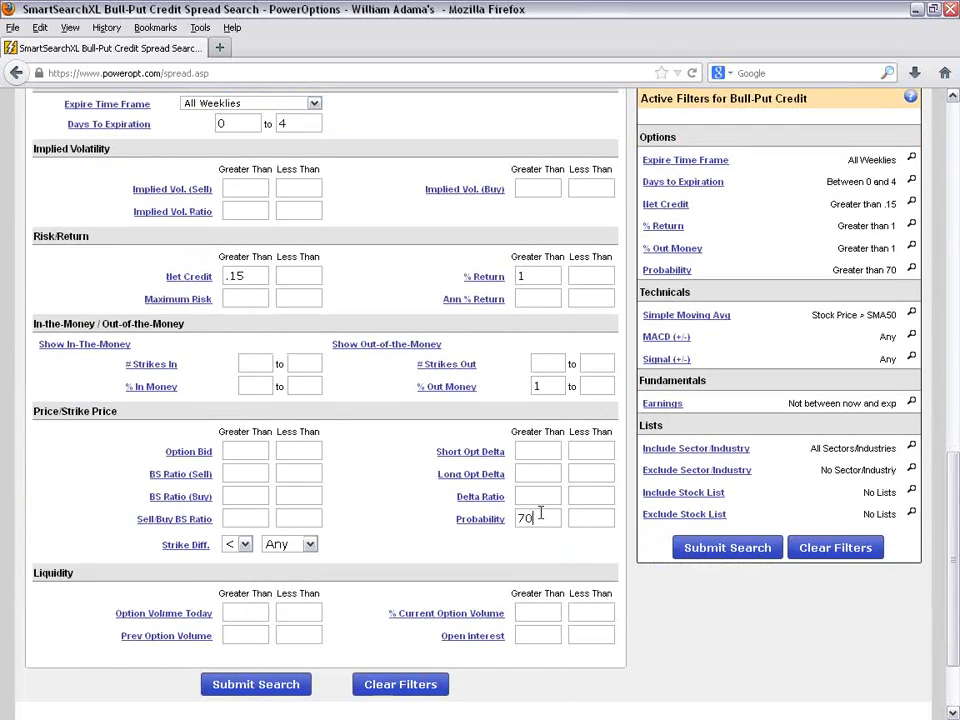
{"action": "left_click", "coordinate": [552, 518]}
{"action": "key", "text": "BackSpace"}
{"action": "type", "text": "5"}
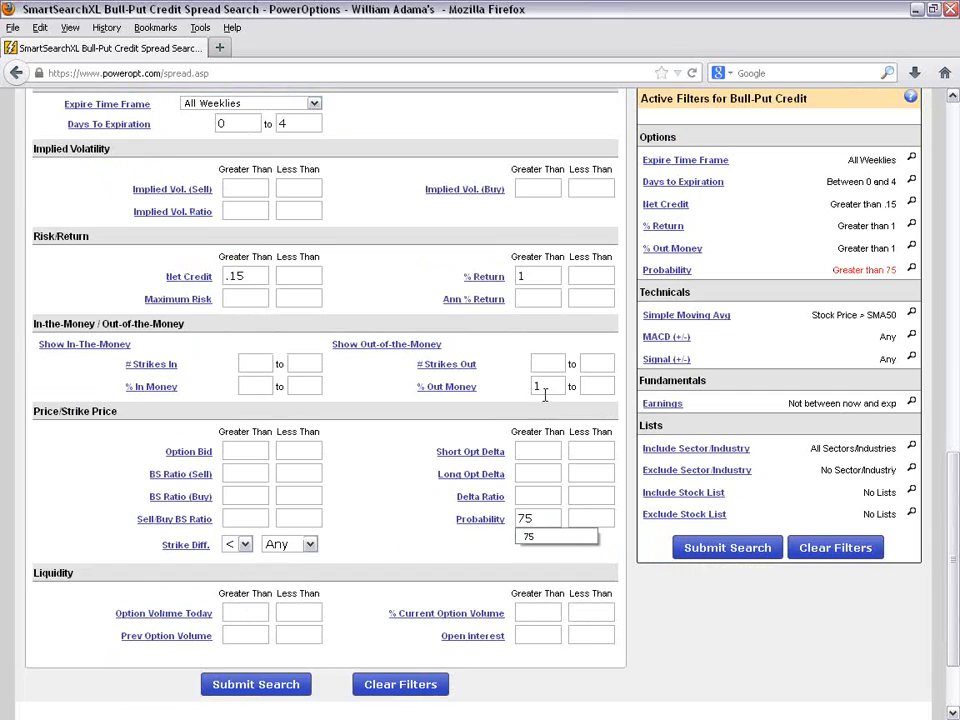
{"action": "left_click", "coordinate": [546, 388]}
{"action": "key", "text": "BackSpace"}
{"action": "type", "text": "2"}
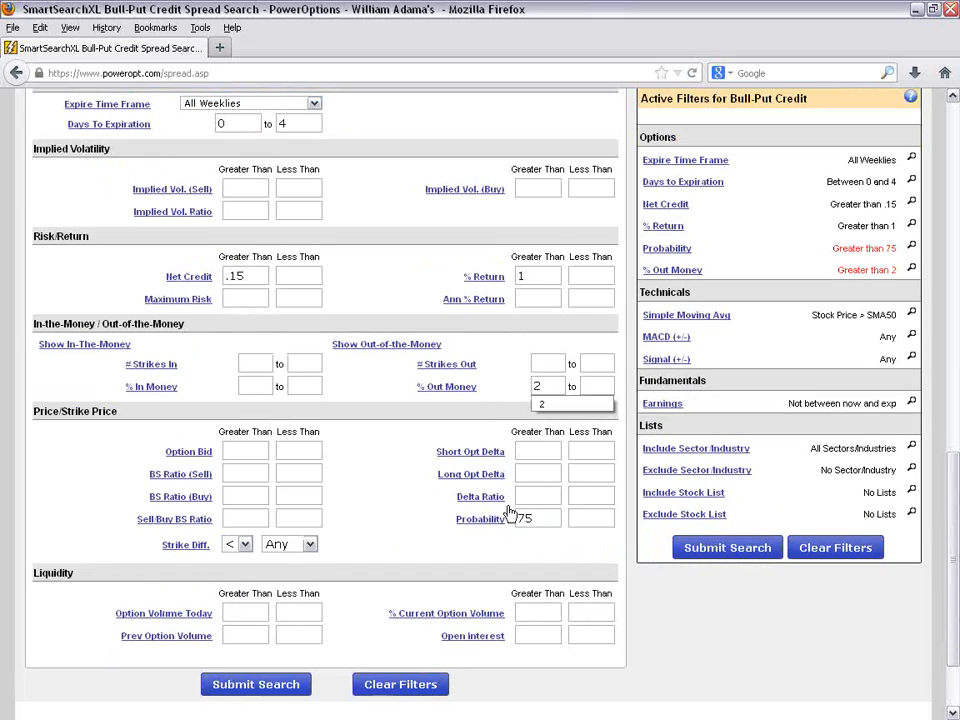
- Rerun the search with the tighter Probability and % Out Money filters and review the returned spreads
{"action": "left_click", "coordinate": [679, 547]}
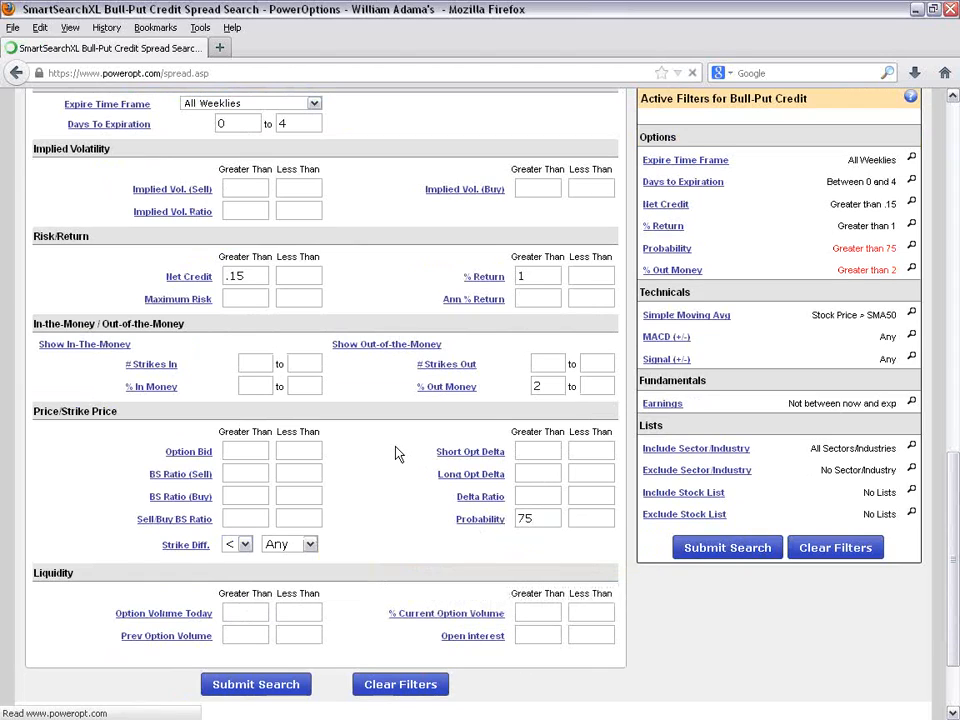
{"action": "scroll", "coordinate": [396, 453], "scroll_direction": "down", "scroll_amount": 3}
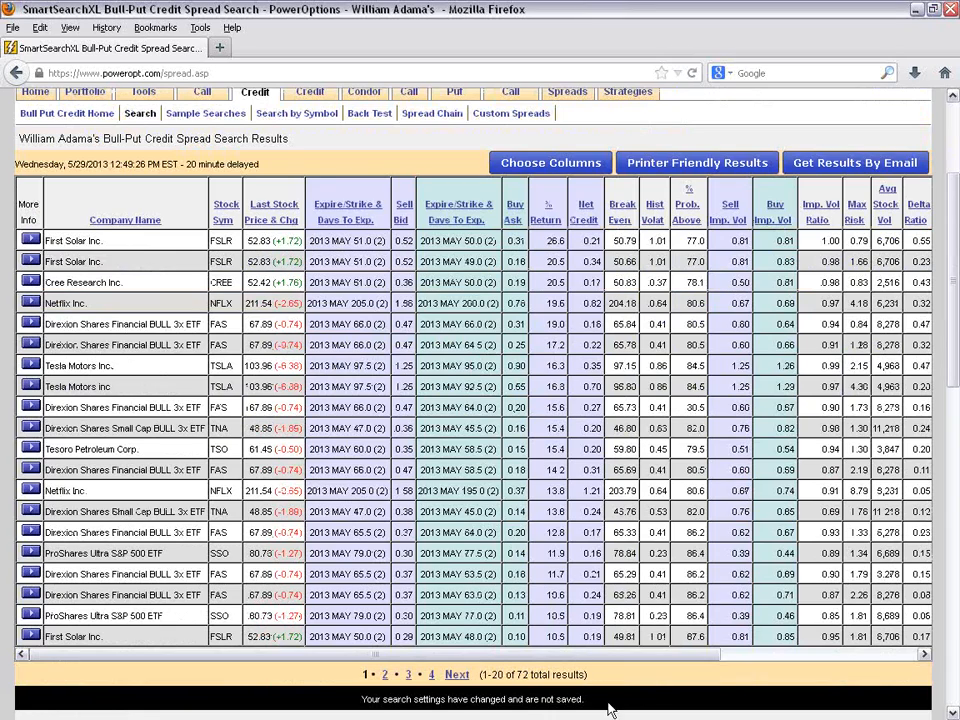
{"action": "scroll", "coordinate": [655, 681], "scroll_direction": "down", "scroll_amount": 3}
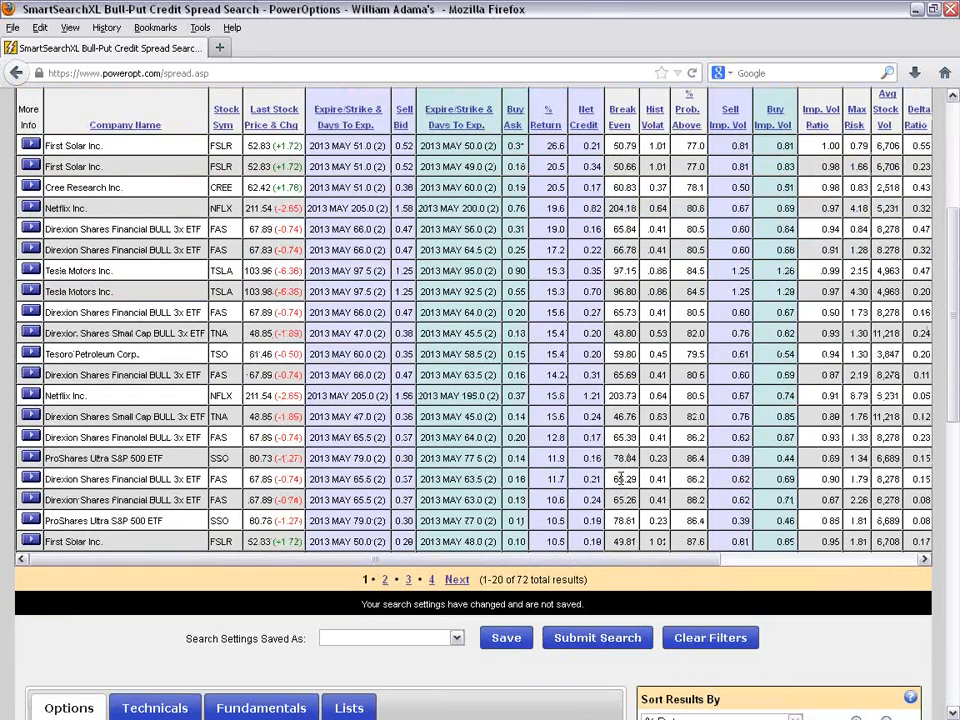
- Limit the search to the Index`s and ETFs stock list
{"action": "scroll", "coordinate": [420, 500], "scroll_direction": "down", "scroll_amount": 5}
{"action": "scroll", "coordinate": [442, 560], "scroll_direction": "down", "scroll_amount": 2}
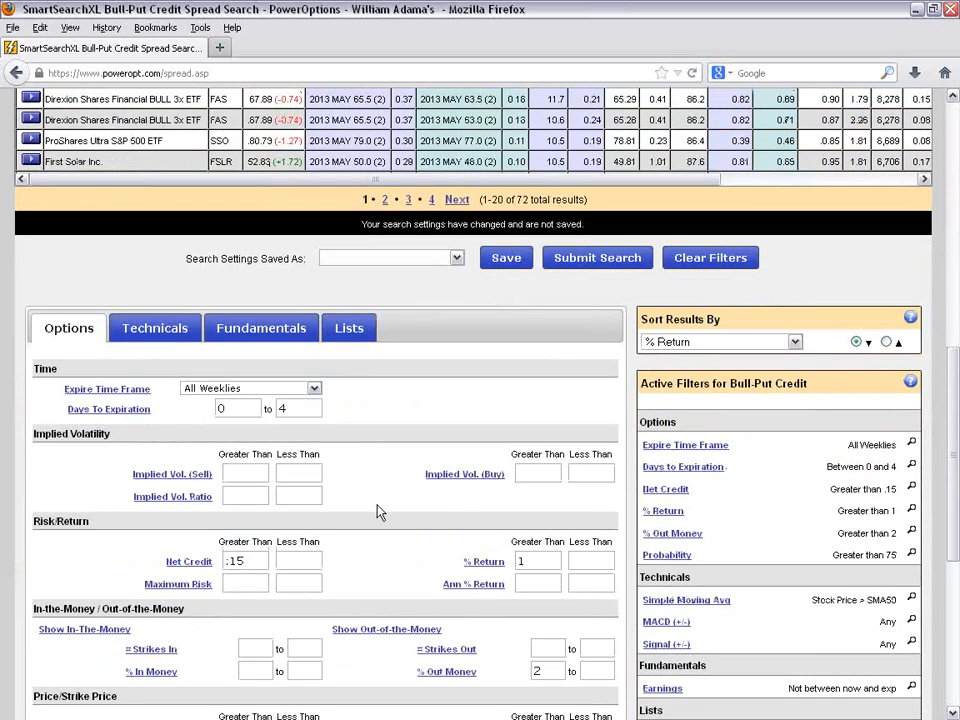
{"action": "scroll", "coordinate": [378, 511], "scroll_direction": "down", "scroll_amount": 2}
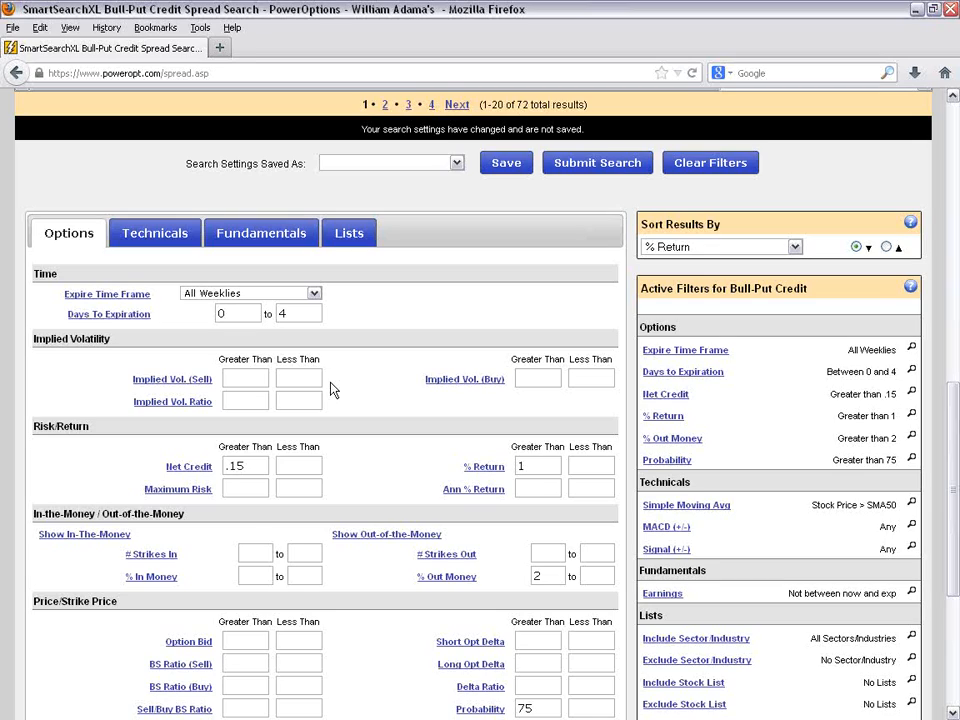
{"action": "left_click", "coordinate": [355, 236]}
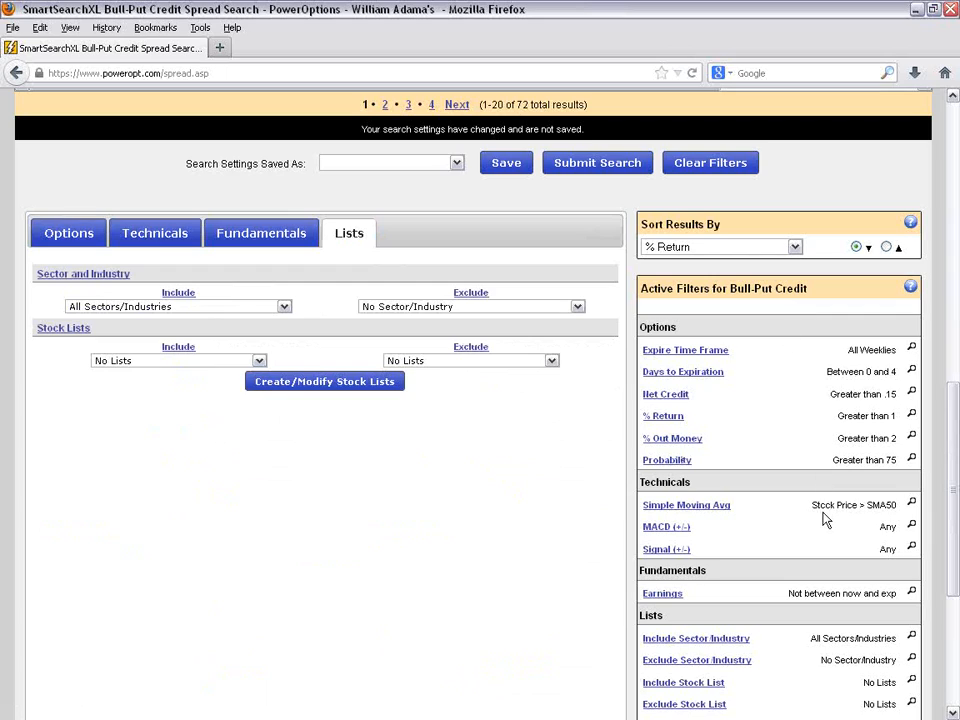
{"action": "scroll", "coordinate": [240, 364], "scroll_direction": "down", "scroll_amount": 2}
{"action": "left_click", "coordinate": [210, 266]}
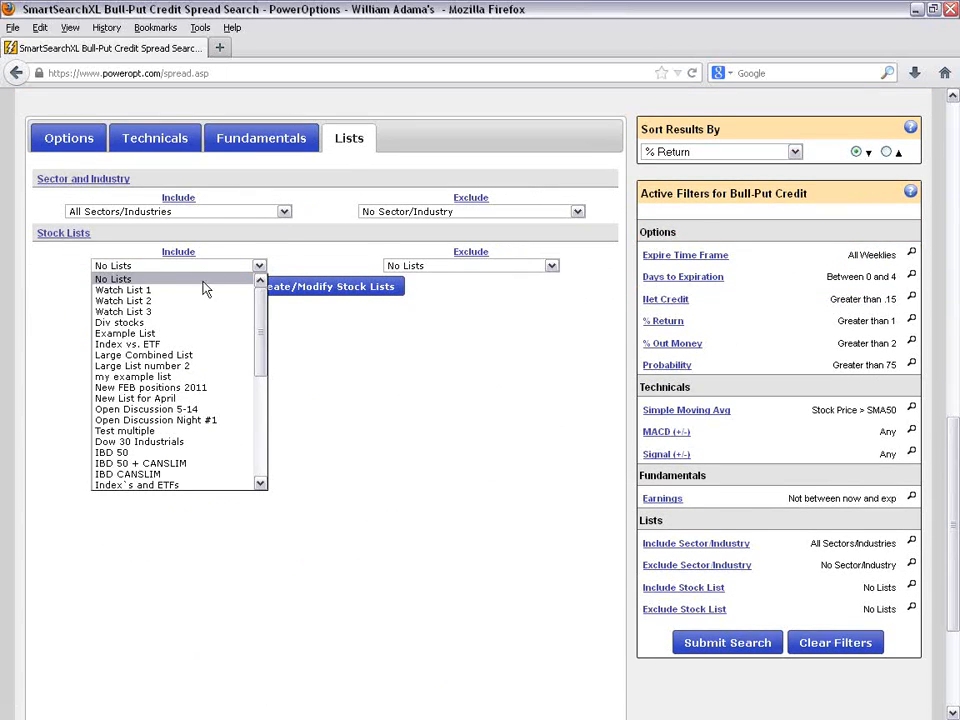
{"action": "scroll", "coordinate": [201, 462], "scroll_direction": "down", "scroll_amount": 1}
{"action": "left_click", "coordinate": [201, 453]}
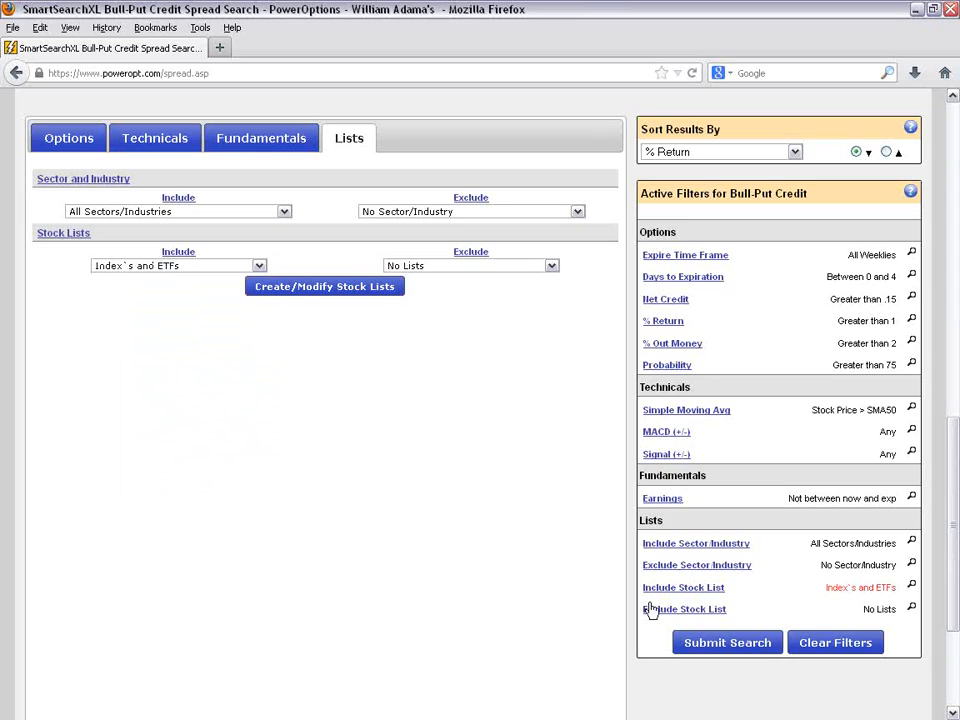
- Run the search on the included stock list and examine the index and ETF spreads in the results
{"action": "left_click", "coordinate": [722, 642]}
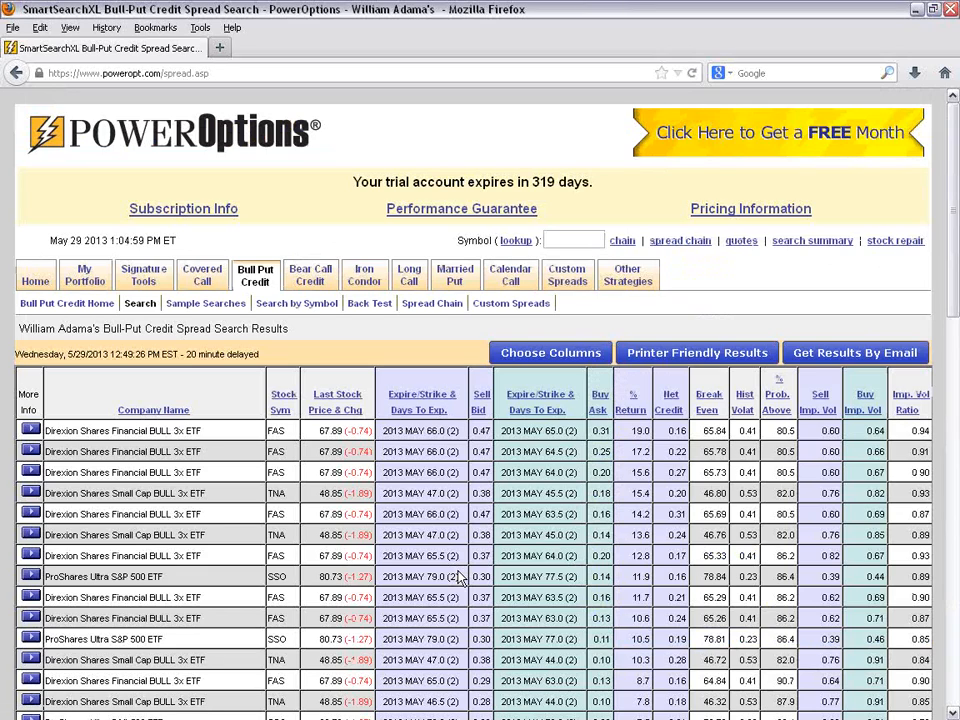
{"action": "scroll", "coordinate": [459, 578], "scroll_direction": "down", "scroll_amount": 4}
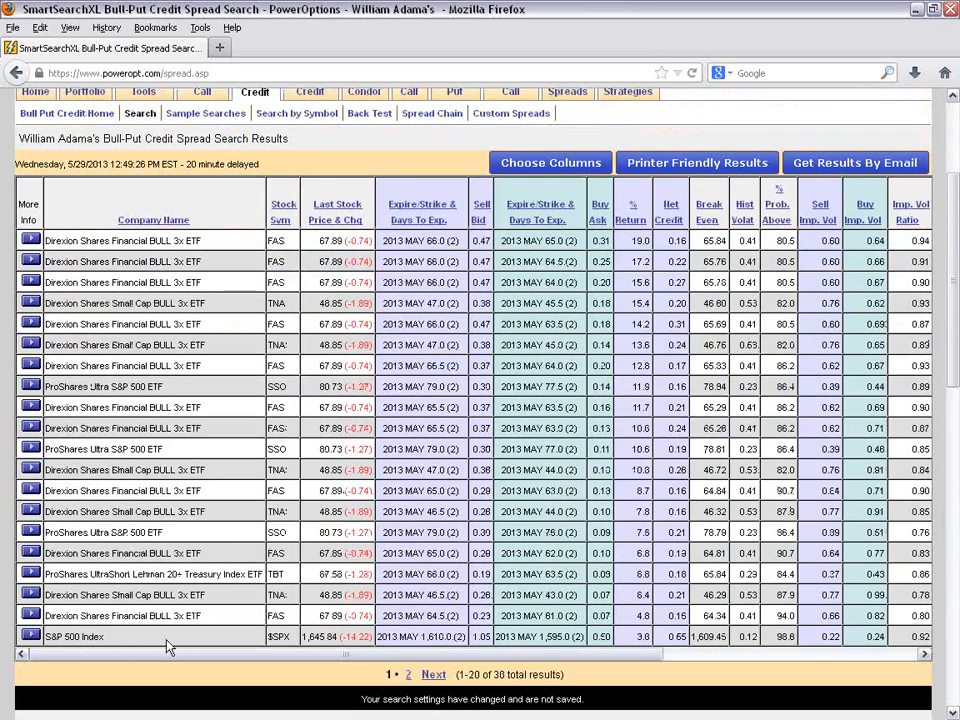
{"action": "left_click_drag", "start_coordinate": [300, 638], "coordinate": [245, 637]}
{"action": "left_click_drag", "start_coordinate": [89, 574], "coordinate": [165, 576]}
{"action": "left_click_drag", "start_coordinate": [88, 533], "coordinate": [198, 492]}
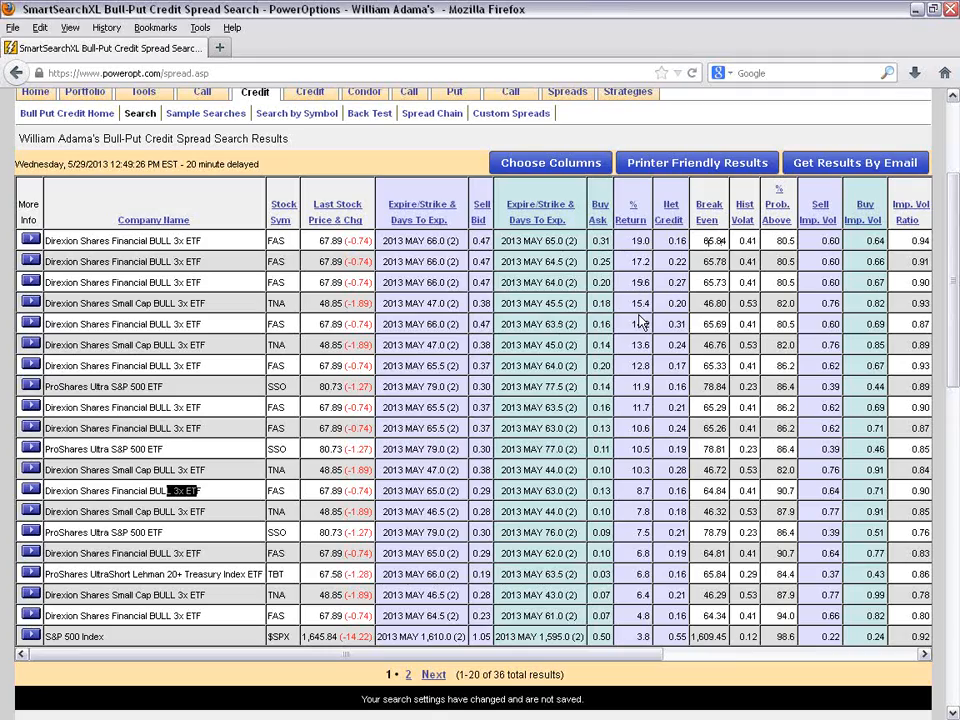
- Choose a stock list to exclude from the Index`s and ETFs spreads and rerun the search
{"action": "scroll", "coordinate": [641, 322], "scroll_direction": "down", "scroll_amount": 7}
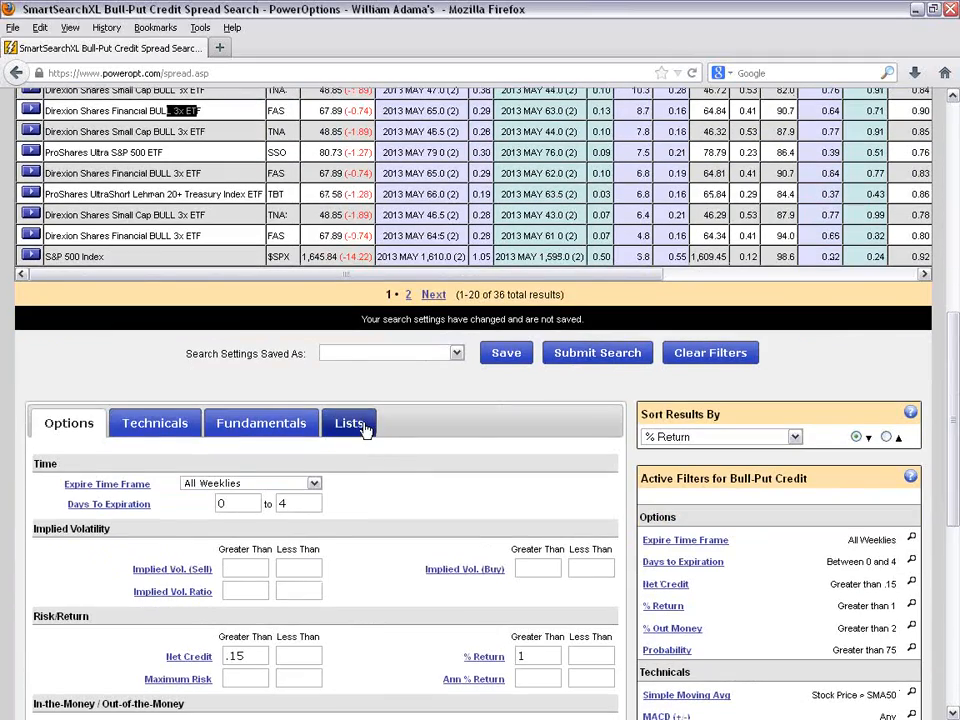
{"action": "left_click", "coordinate": [366, 425]}
{"action": "scroll", "coordinate": [360, 392], "scroll_direction": "down", "scroll_amount": 2}
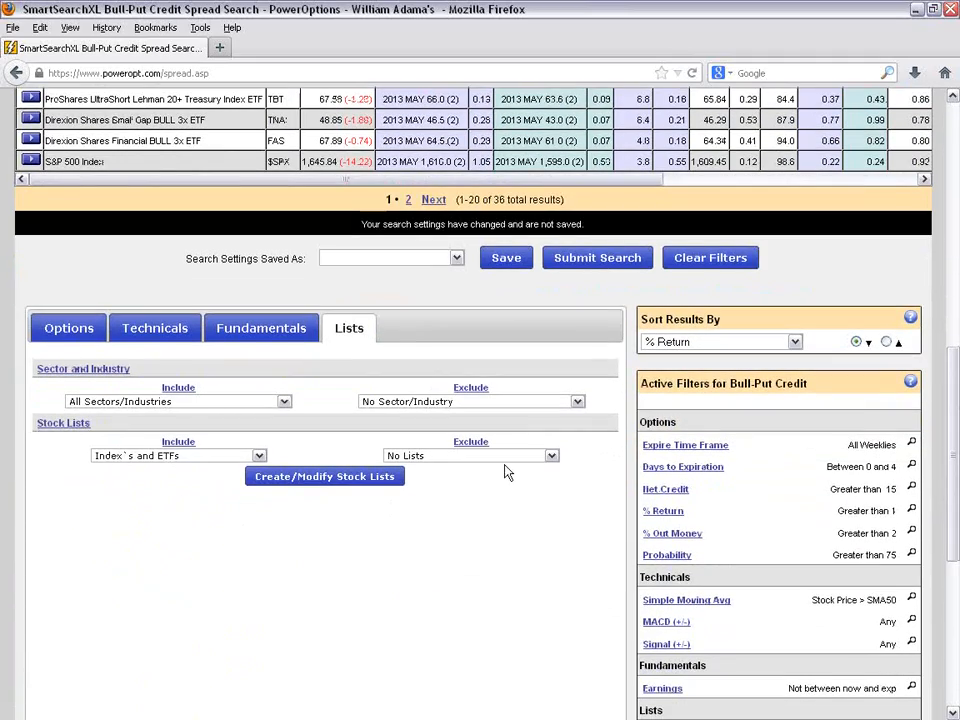
{"action": "left_click", "coordinate": [506, 459]}
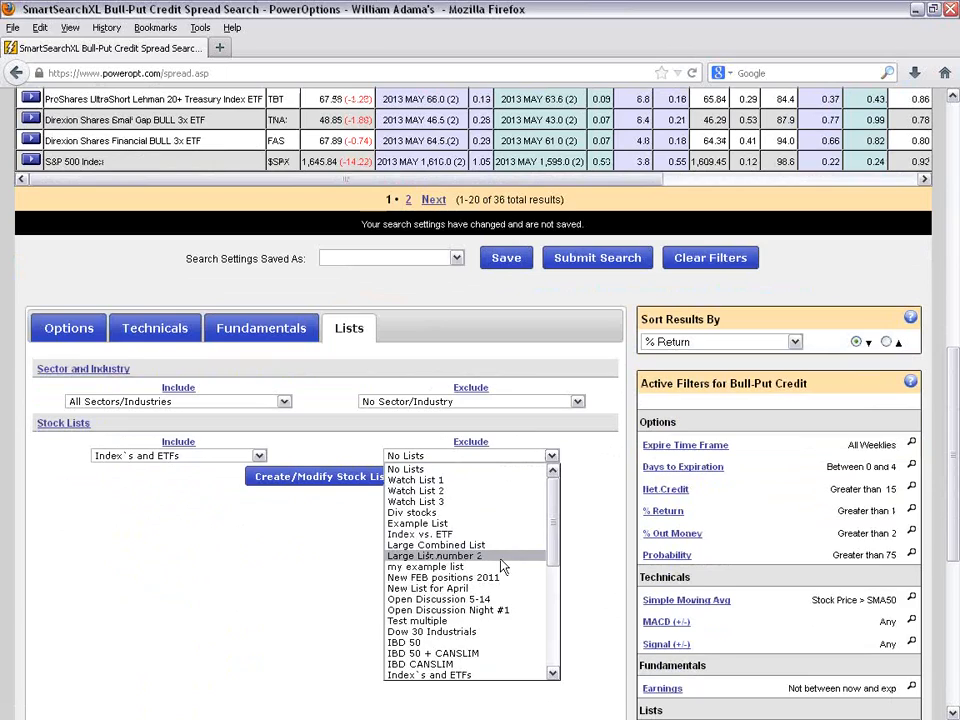
{"action": "scroll", "coordinate": [493, 638], "scroll_direction": "down", "scroll_amount": 1}
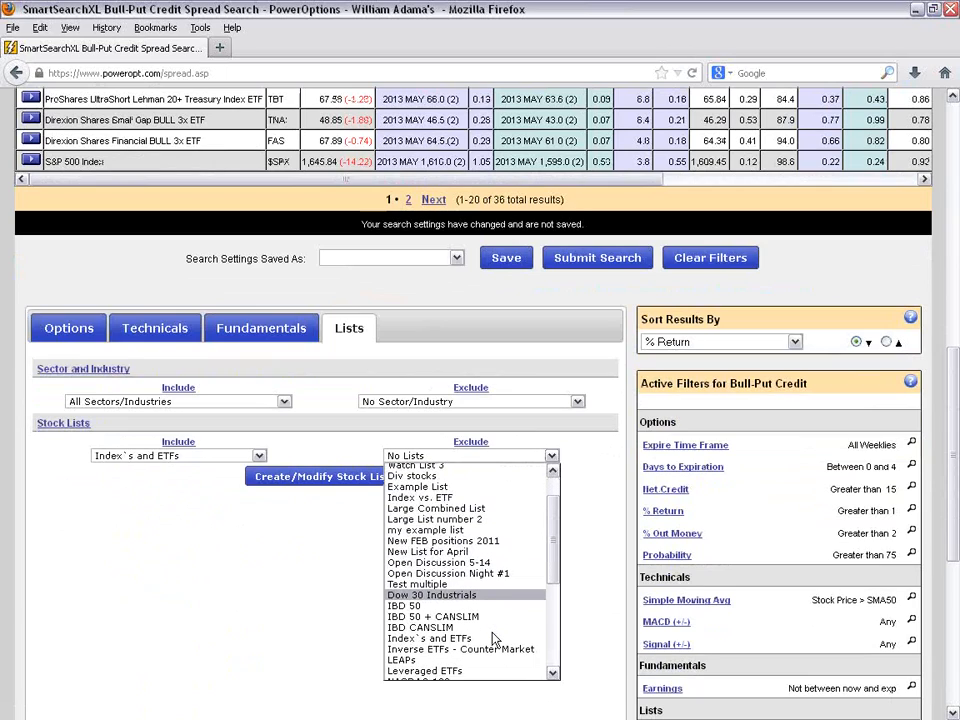
{"action": "scroll", "coordinate": [493, 636], "scroll_direction": "down", "scroll_amount": 2}
{"action": "left_click", "coordinate": [477, 613]}
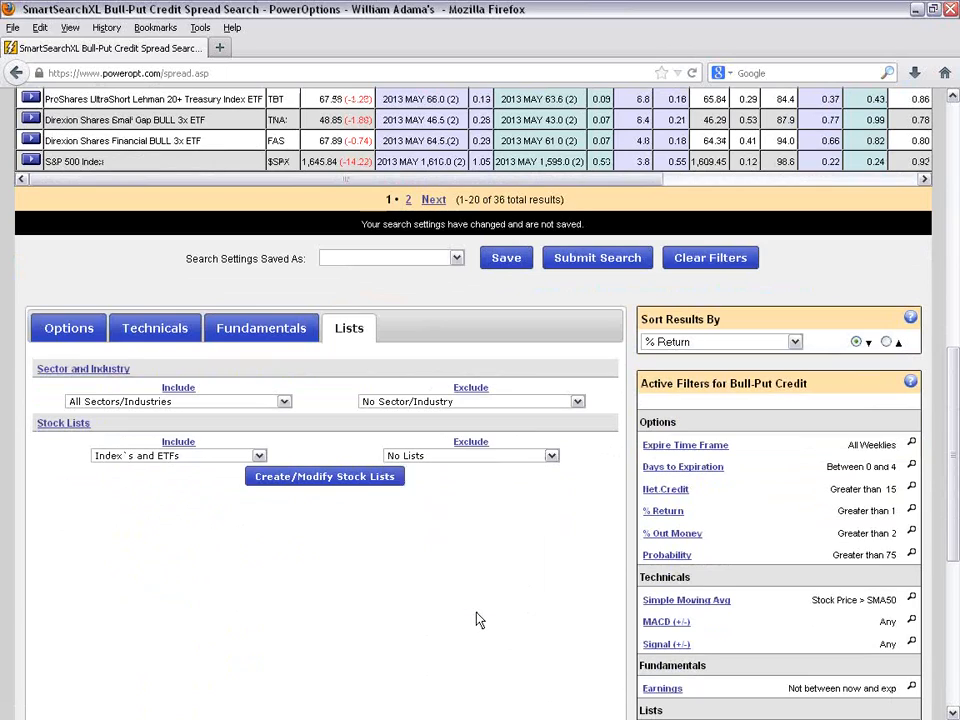
{"action": "left_click", "coordinate": [598, 262]}
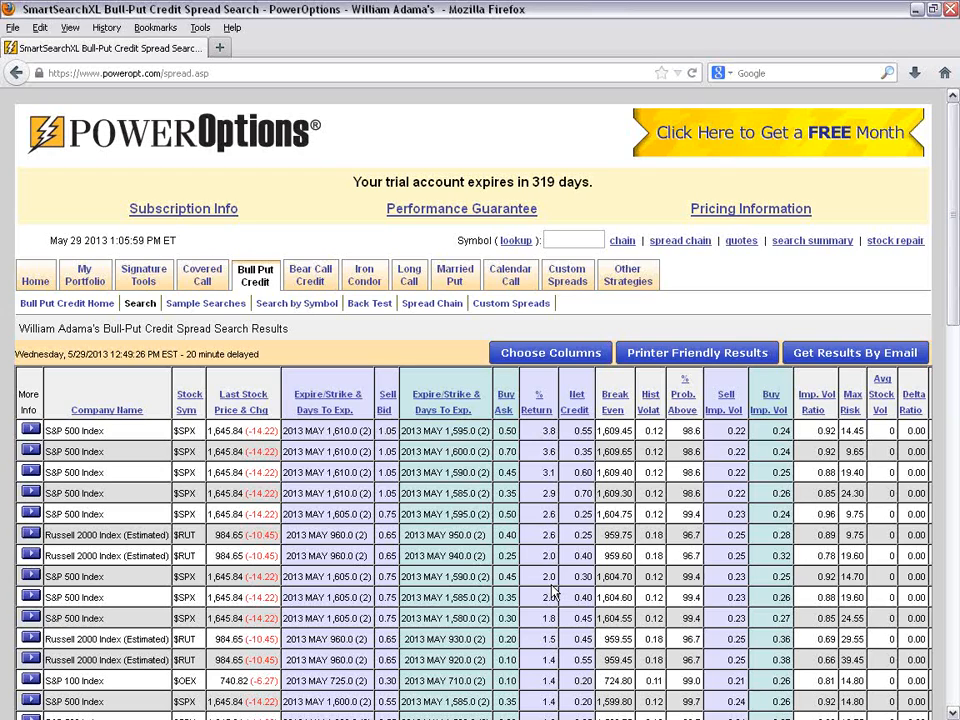
- Examine the index spreads returned by the search, including the S&P 100 Index row
{"action": "scroll", "coordinate": [405, 440], "scroll_direction": "down", "scroll_amount": 4}
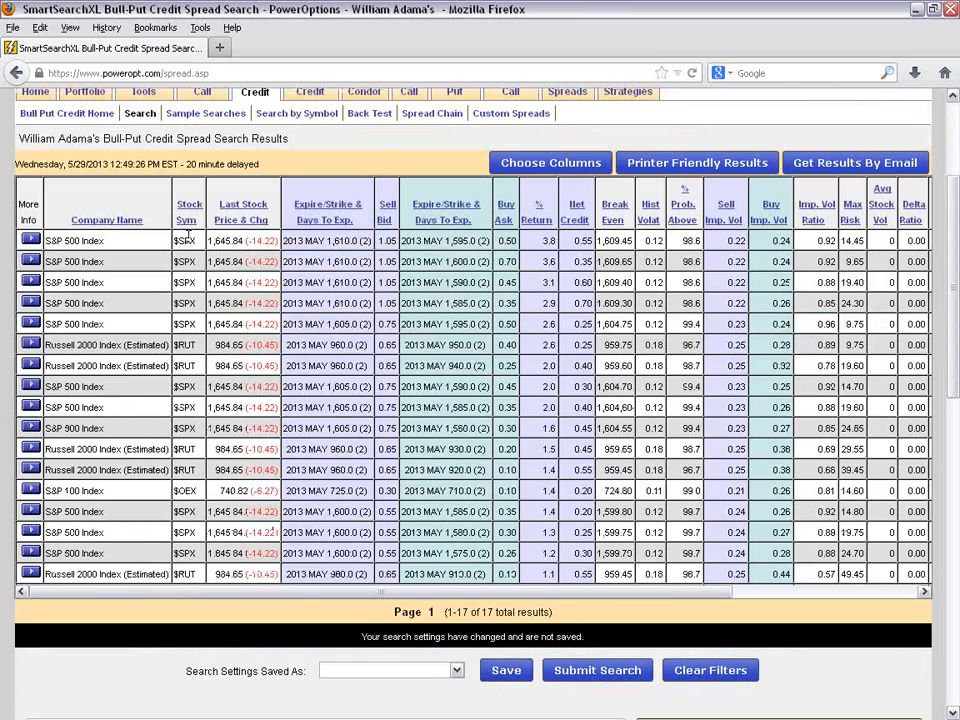
{"action": "left_click_drag", "start_coordinate": [196, 490], "coordinate": [178, 490]}
{"action": "left_click", "coordinate": [176, 518]}
{"action": "scroll", "coordinate": [352, 274], "scroll_direction": "up", "scroll_amount": 4}
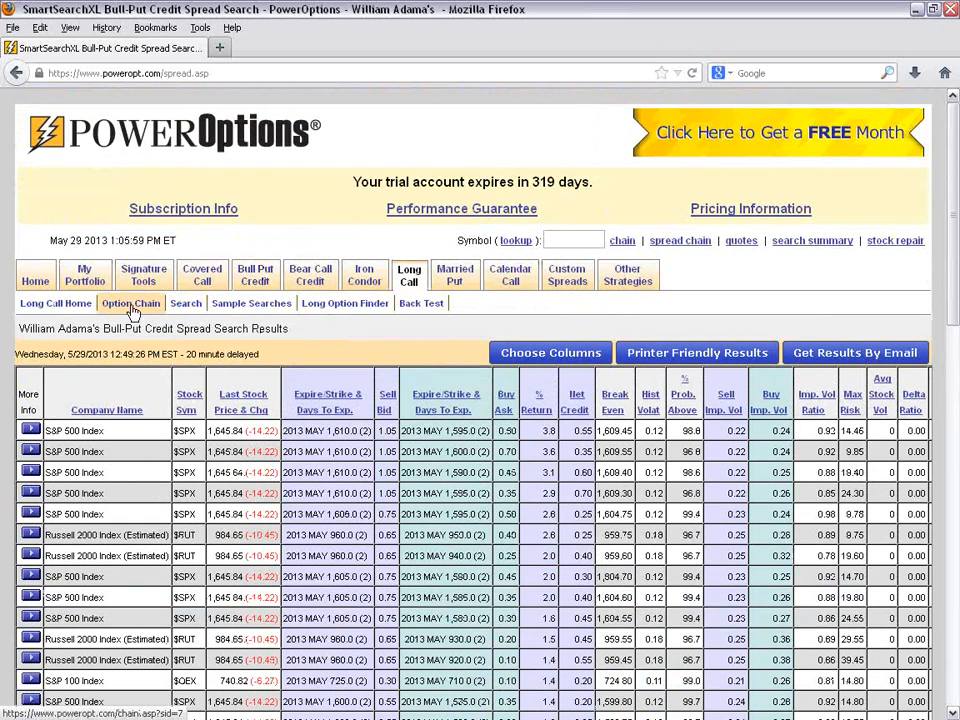
- Open the Long Call search and review its results and the search settings in use
{"action": "left_click", "coordinate": [185, 314]}
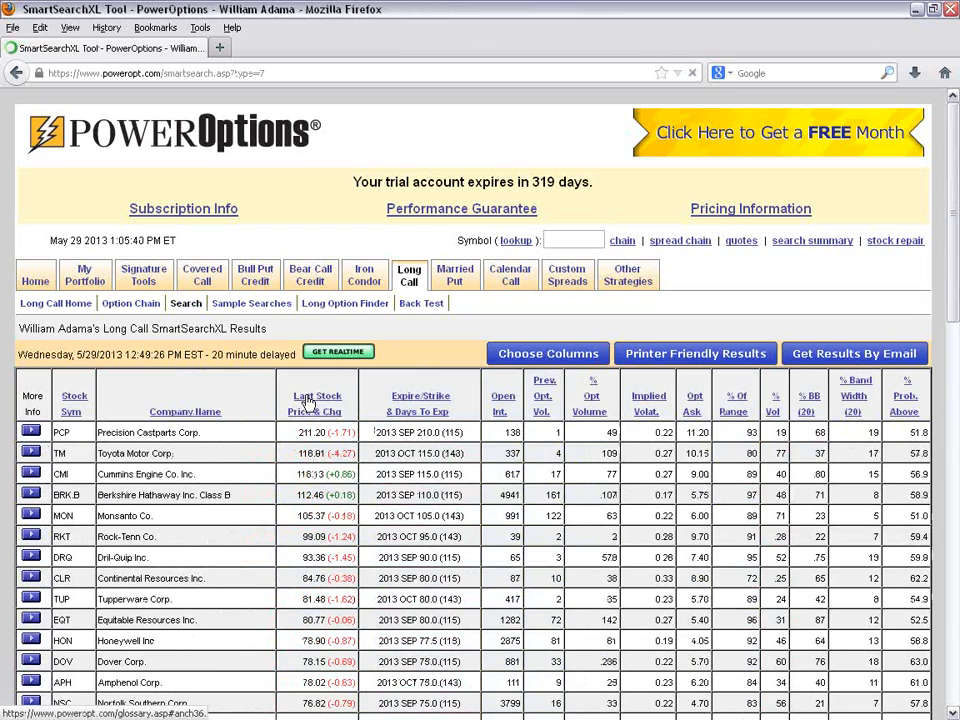
{"action": "scroll", "coordinate": [309, 401], "scroll_direction": "down", "scroll_amount": 2}
{"action": "scroll", "coordinate": [240, 350], "scroll_direction": "down", "scroll_amount": 2}
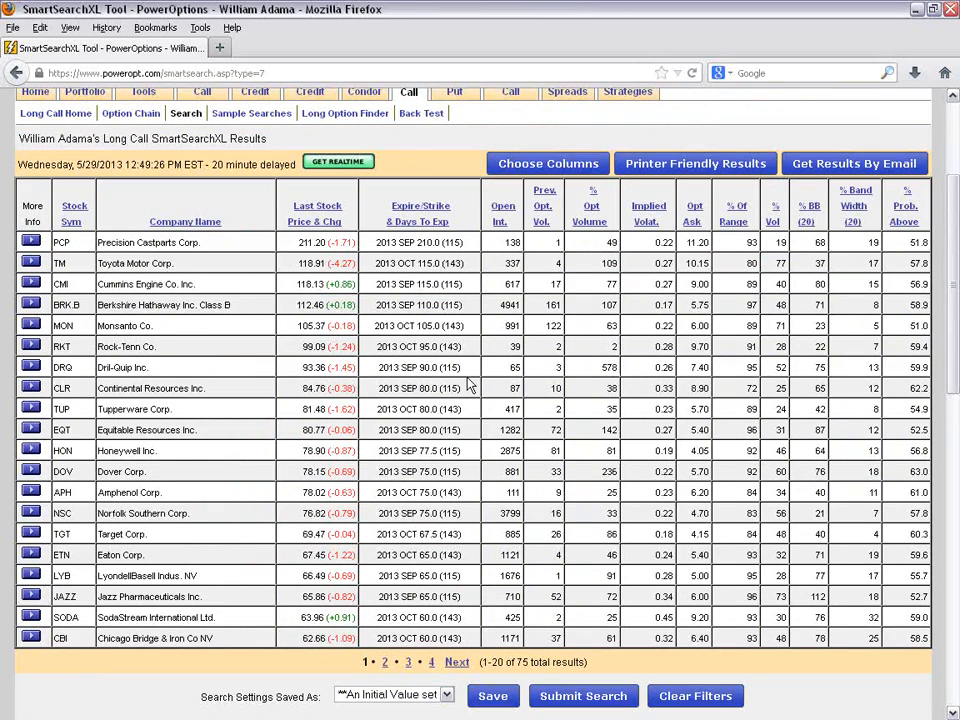
{"action": "scroll", "coordinate": [521, 472], "scroll_direction": "down", "scroll_amount": 4}
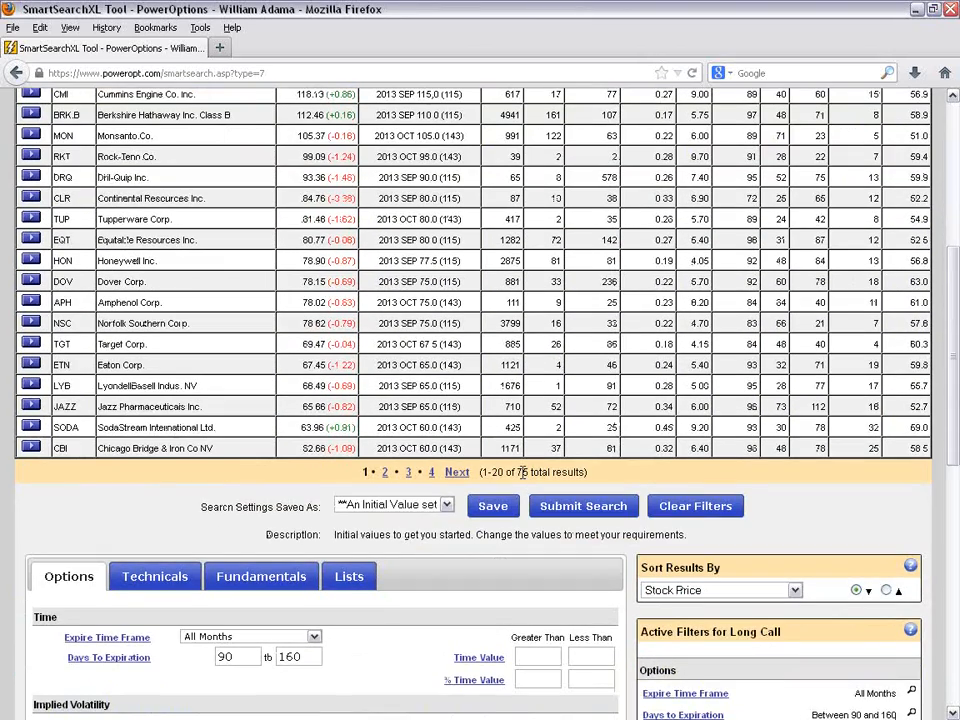
{"action": "scroll", "coordinate": [521, 472], "scroll_direction": "down", "scroll_amount": 8}
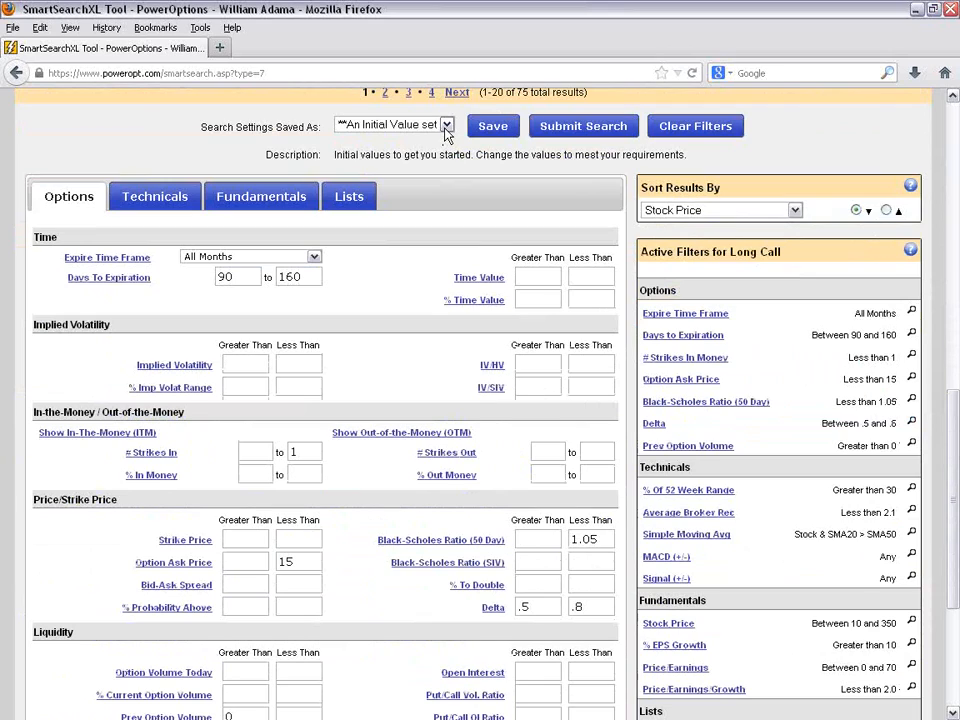
- Examine the Long Call implied volatility, option ask price, probability, % To Double, delta and liquidity filters
{"action": "scroll", "coordinate": [810, 290], "scroll_direction": "down", "scroll_amount": 2}
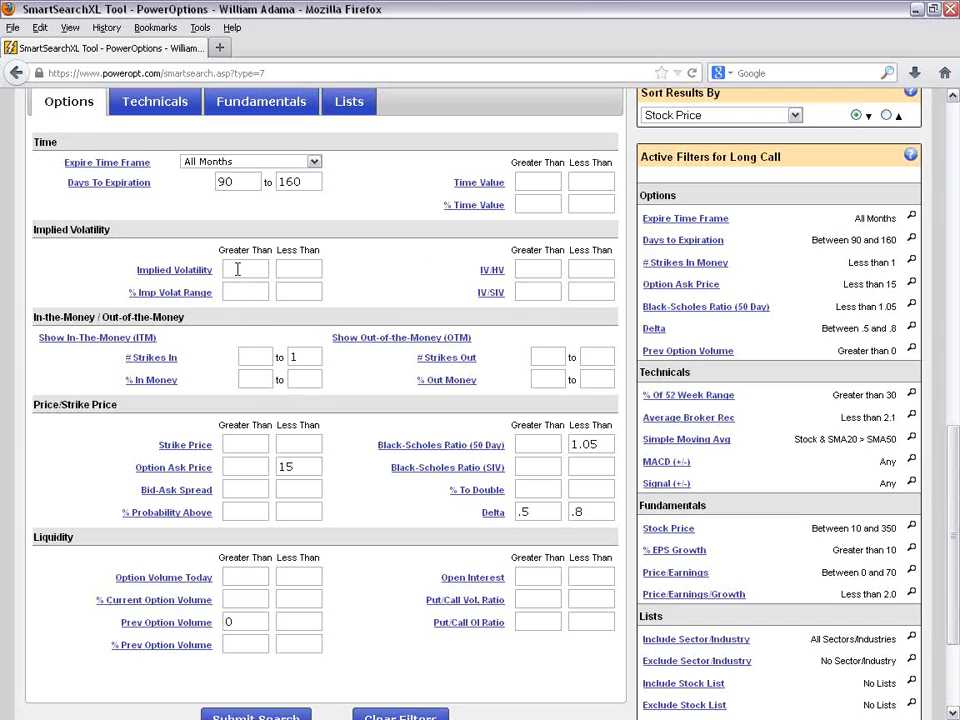
{"action": "left_click", "coordinate": [491, 271]}
{"action": "mouse_move", "coordinate": [370, 340]}
{"action": "double_click", "coordinate": [286, 467]}
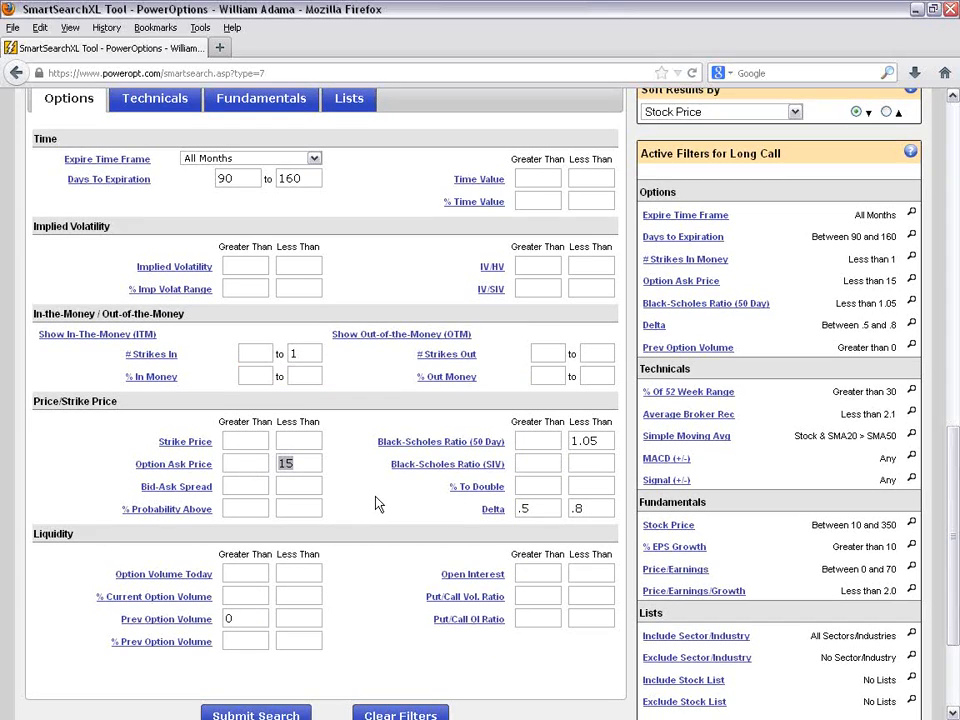
{"action": "scroll", "coordinate": [375, 503], "scroll_direction": "down", "scroll_amount": 2}
{"action": "left_click", "coordinate": [306, 371]}
{"action": "left_click", "coordinate": [287, 393]}
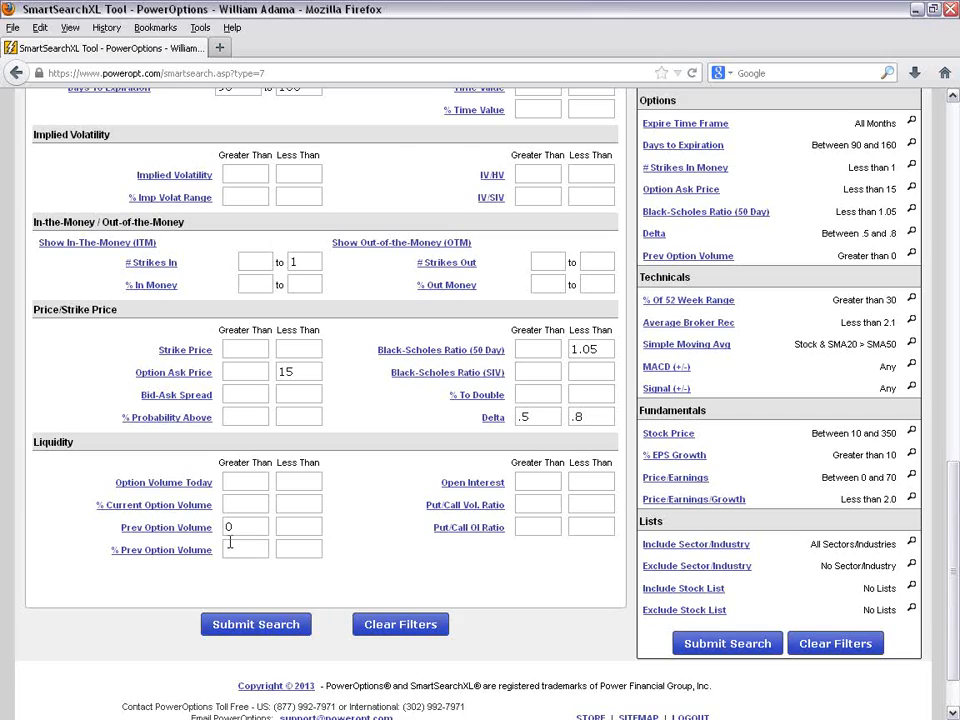
{"action": "double_click", "coordinate": [575, 416]}
{"action": "left_click", "coordinate": [540, 419]}
{"action": "left_click", "coordinate": [586, 392]}
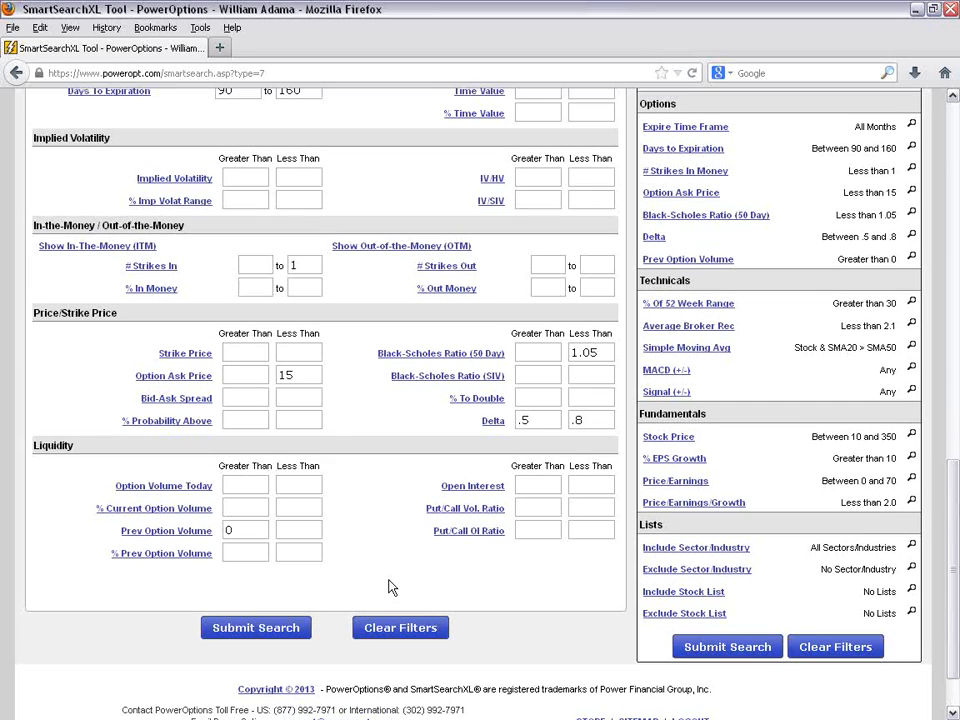
- Review the Long Call search's Days To Expiration range and Option Ask Price limit
{"action": "scroll", "coordinate": [392, 585], "scroll_direction": "up", "scroll_amount": 5}
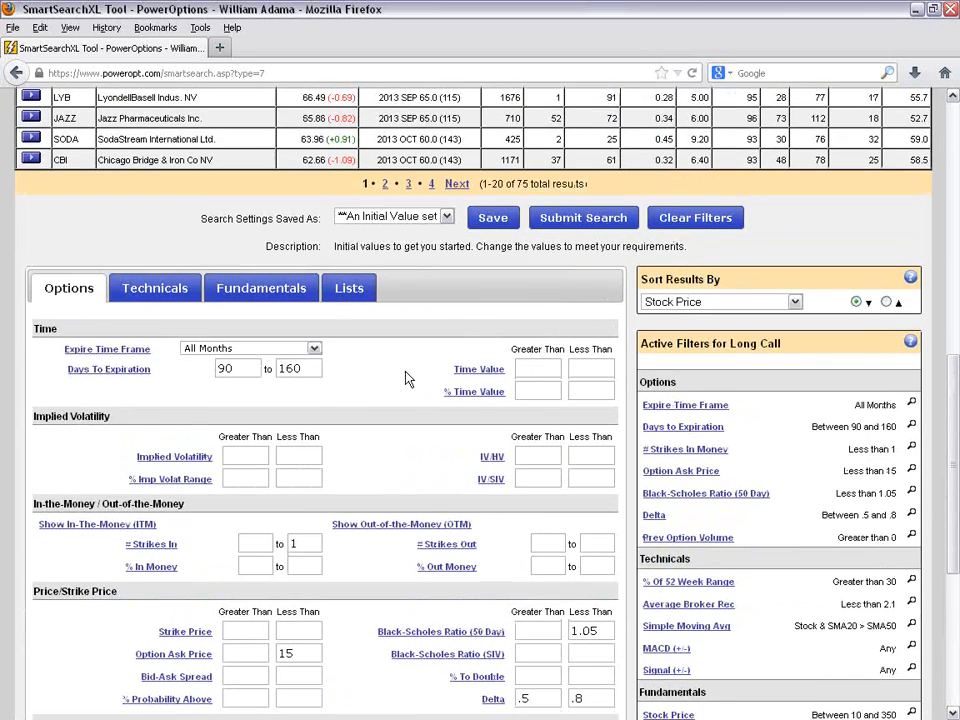
{"action": "scroll", "coordinate": [407, 379], "scroll_direction": "down", "scroll_amount": 2}
{"action": "left_click", "coordinate": [251, 276]}
{"action": "left_click", "coordinate": [300, 276]}
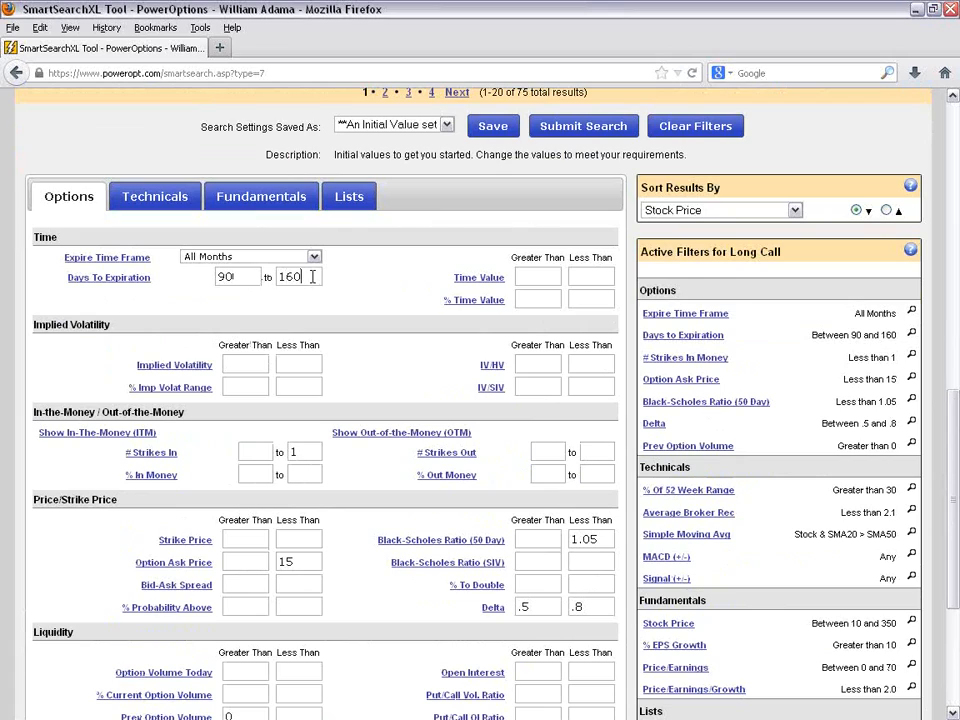
{"action": "scroll", "coordinate": [360, 386], "scroll_direction": "down", "scroll_amount": 2}
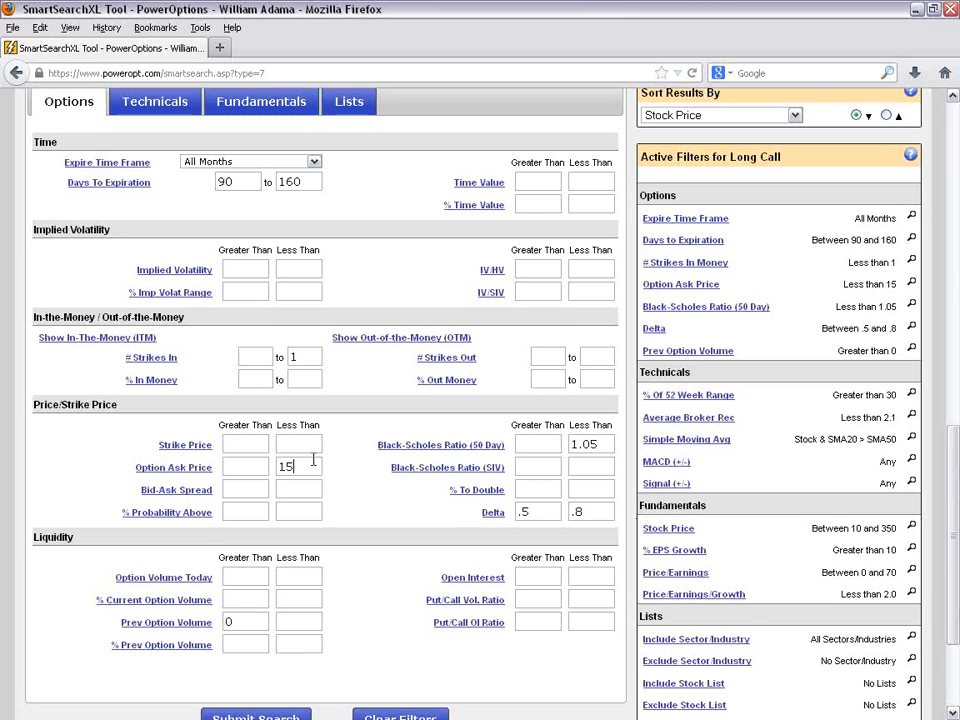
{"action": "scroll", "coordinate": [363, 535], "scroll_direction": "up", "scroll_amount": 10}
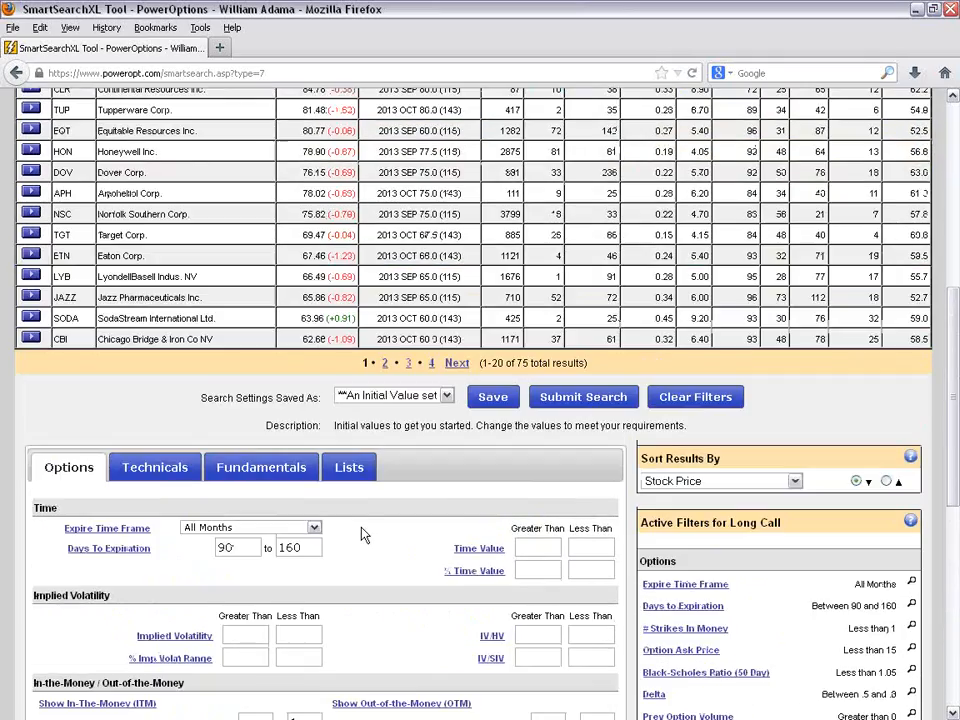
- Open the Calendar Call spread search and go to its Options filters
{"action": "scroll", "coordinate": [355, 521], "scroll_direction": "up", "scroll_amount": 3}
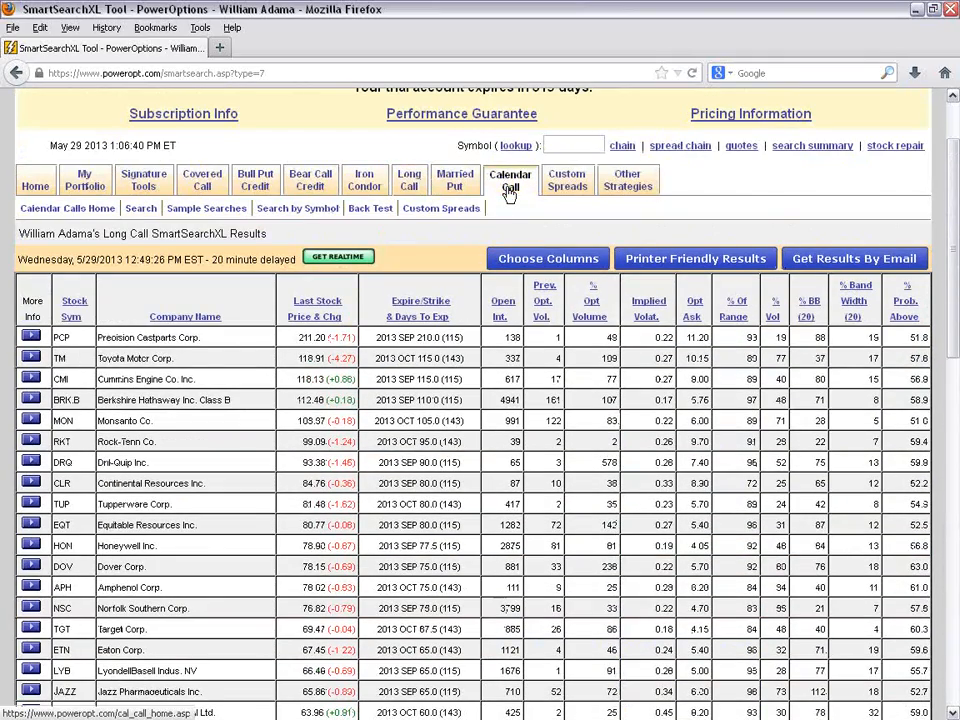
{"action": "left_click", "coordinate": [141, 208]}
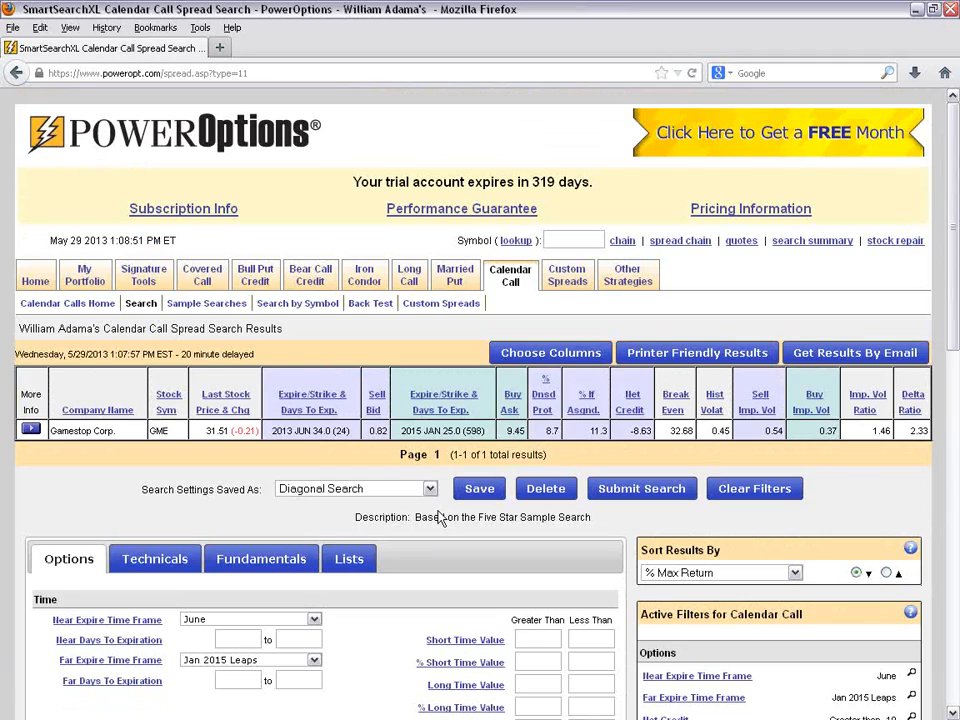
{"action": "scroll", "coordinate": [440, 517], "scroll_direction": "down", "scroll_amount": 8}
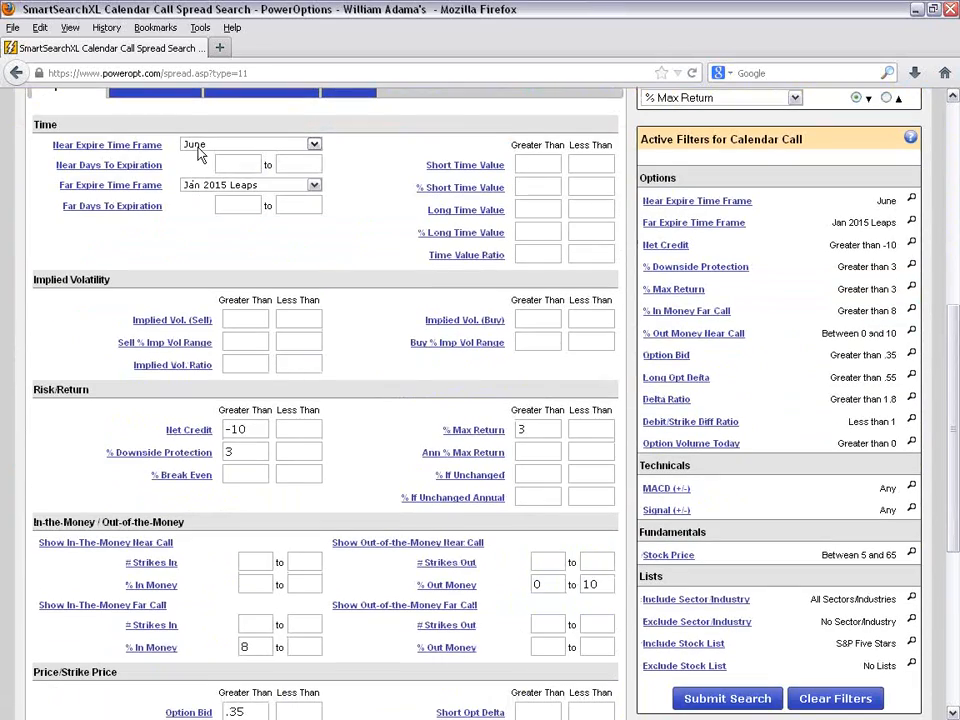
- Set the Far Expire Time Frame to All Months and Far Days To Expiration to 180 to 600
{"action": "left_click", "coordinate": [205, 185]}
{"action": "left_click", "coordinate": [225, 147]}
{"action": "left_click", "coordinate": [240, 186]}
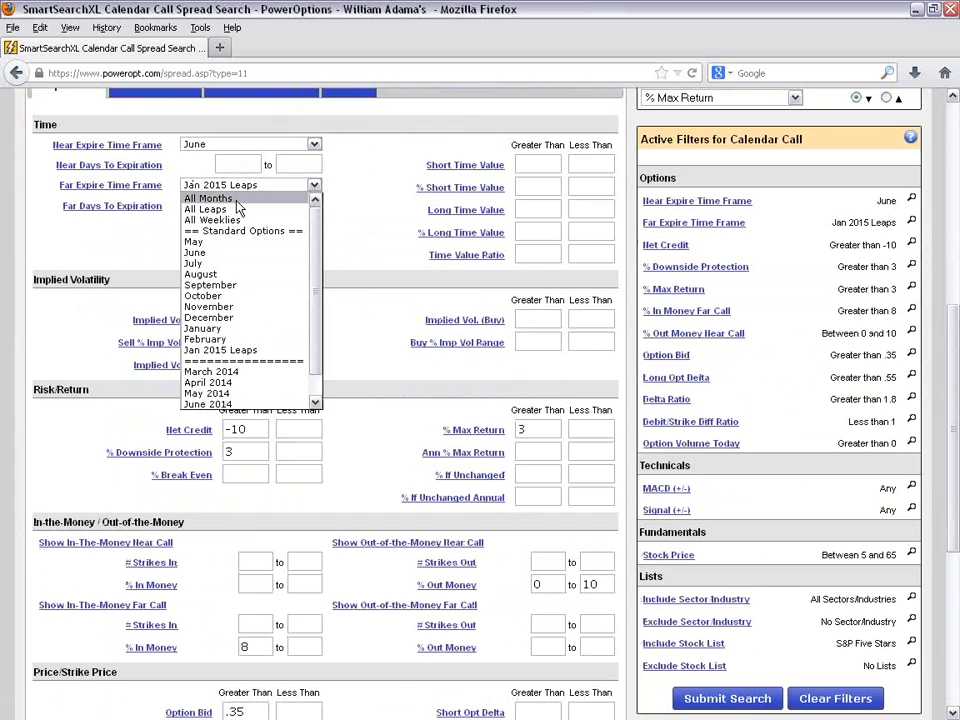
{"action": "left_click", "coordinate": [237, 199]}
{"action": "left_click", "coordinate": [239, 207]}
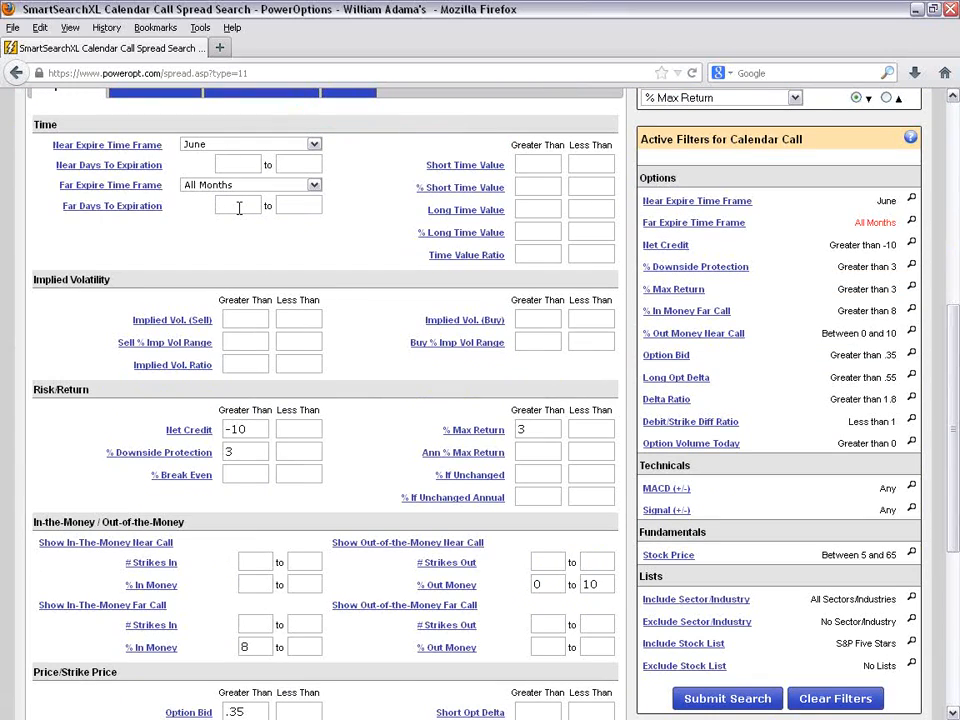
{"action": "type", "text": "180"}
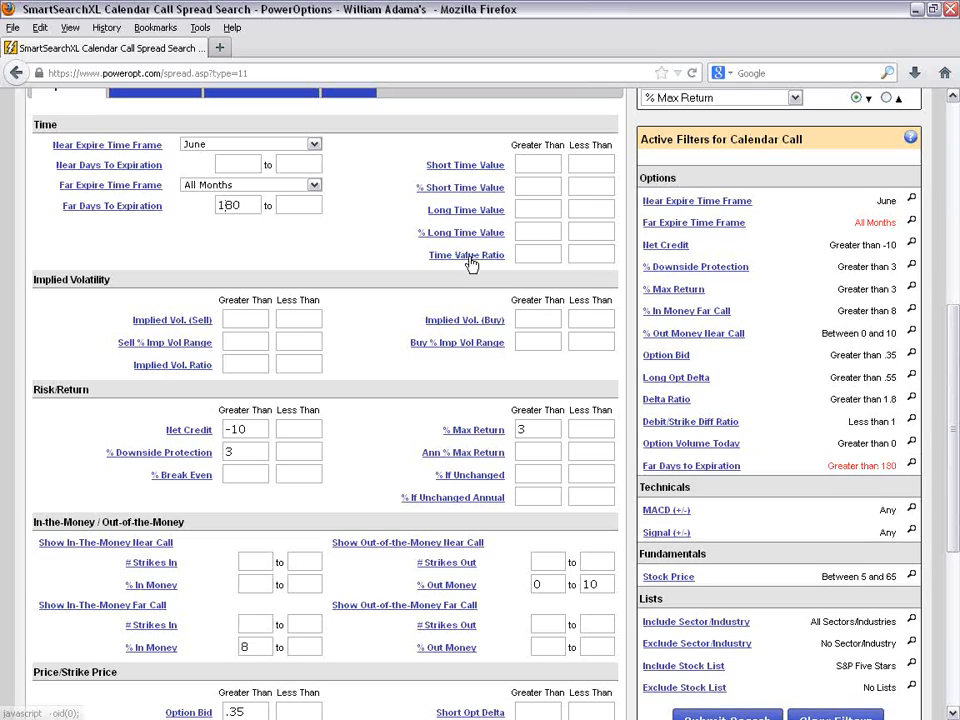
{"action": "left_click", "coordinate": [309, 205]}
{"action": "type", "text": "600"}
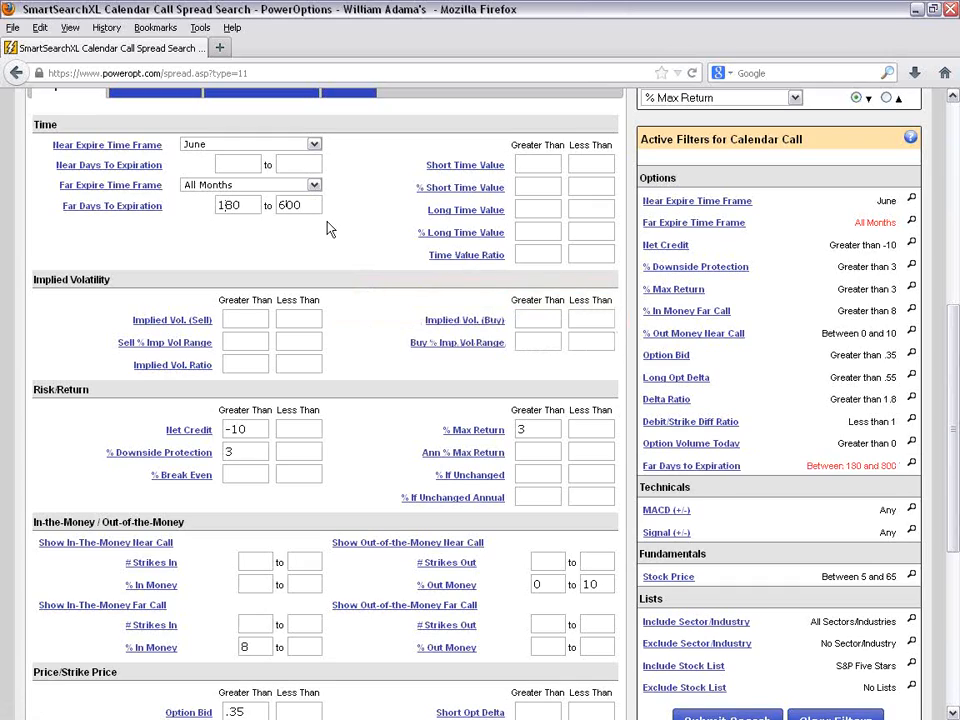
- Examine the Calendar Call time value, Net Credit, % Max Return and % Downside Protection filters
{"action": "left_click", "coordinate": [531, 186]}
{"action": "left_click", "coordinate": [536, 208]}
{"action": "scroll", "coordinate": [424, 398], "scroll_direction": "down", "scroll_amount": 2}
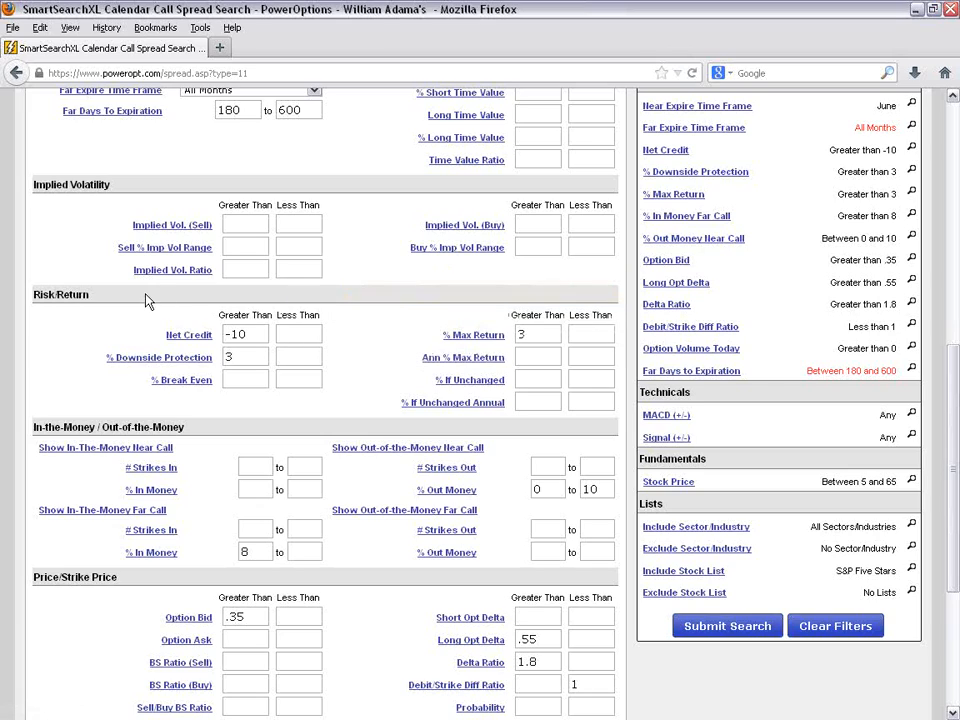
{"action": "scroll", "coordinate": [340, 328], "scroll_direction": "down", "scroll_amount": 1}
{"action": "scroll", "coordinate": [340, 334], "scroll_direction": "down", "scroll_amount": 1}
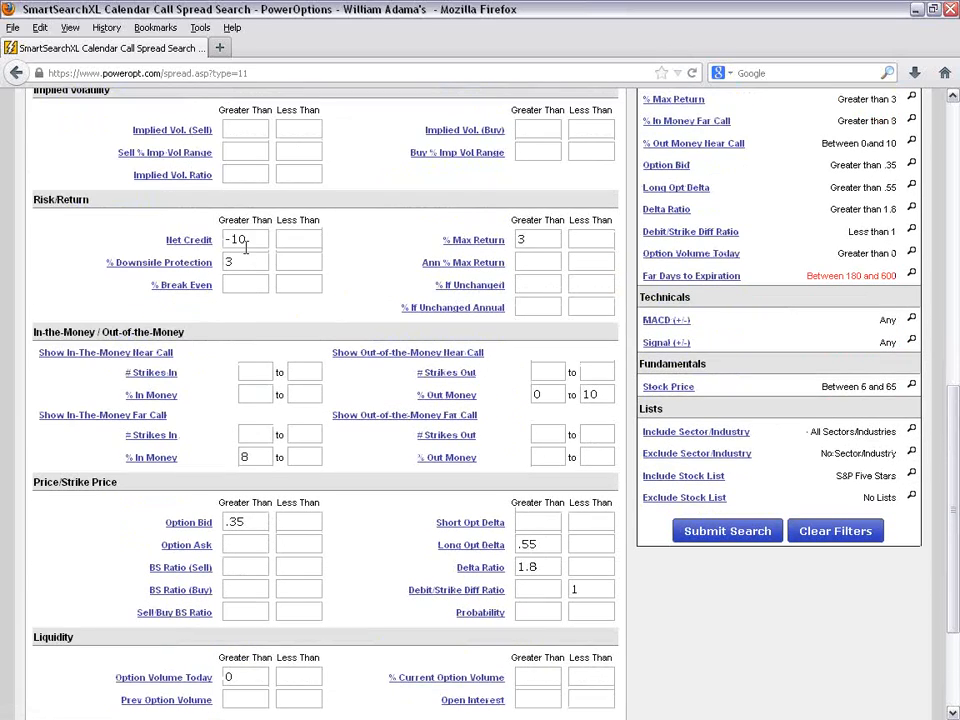
{"action": "double_click", "coordinate": [249, 240]}
{"action": "left_click", "coordinate": [402, 252]}
{"action": "left_click_drag", "start_coordinate": [226, 239], "coordinate": [250, 240]}
{"action": "left_click", "coordinate": [365, 242]}
{"action": "left_click", "coordinate": [534, 242]}
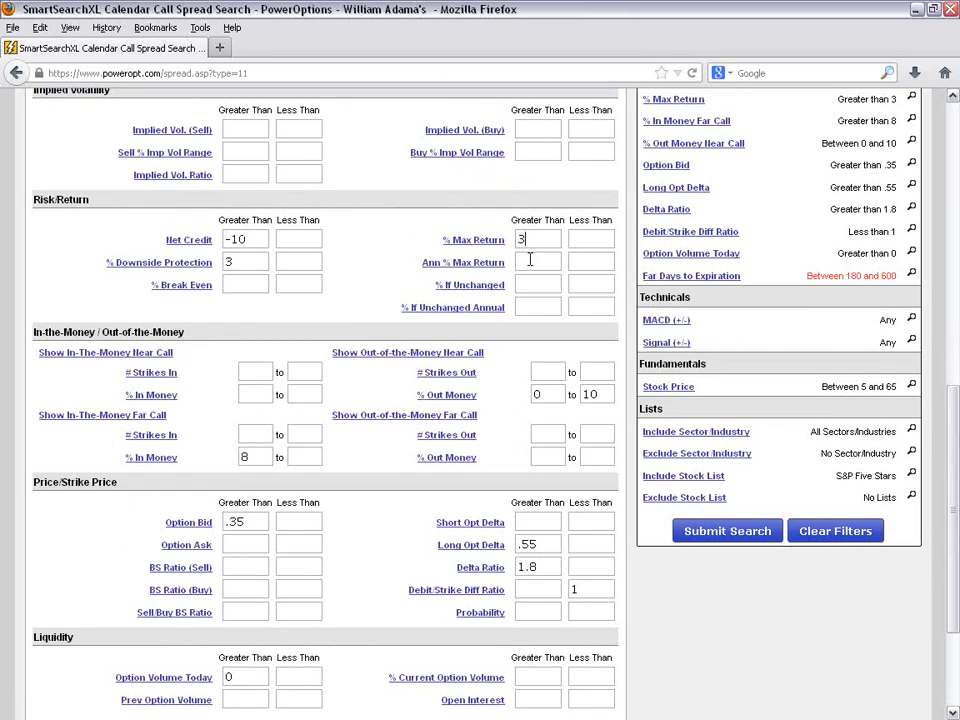
{"action": "left_click", "coordinate": [252, 263]}
- Review the Calendar Call moneyness, option bid, delta, Debit/Strike Diff Ratio and liquidity filters
{"action": "scroll", "coordinate": [397, 398], "scroll_direction": "down", "scroll_amount": 1}
{"action": "scroll", "coordinate": [397, 398], "scroll_direction": "down", "scroll_amount": 1}
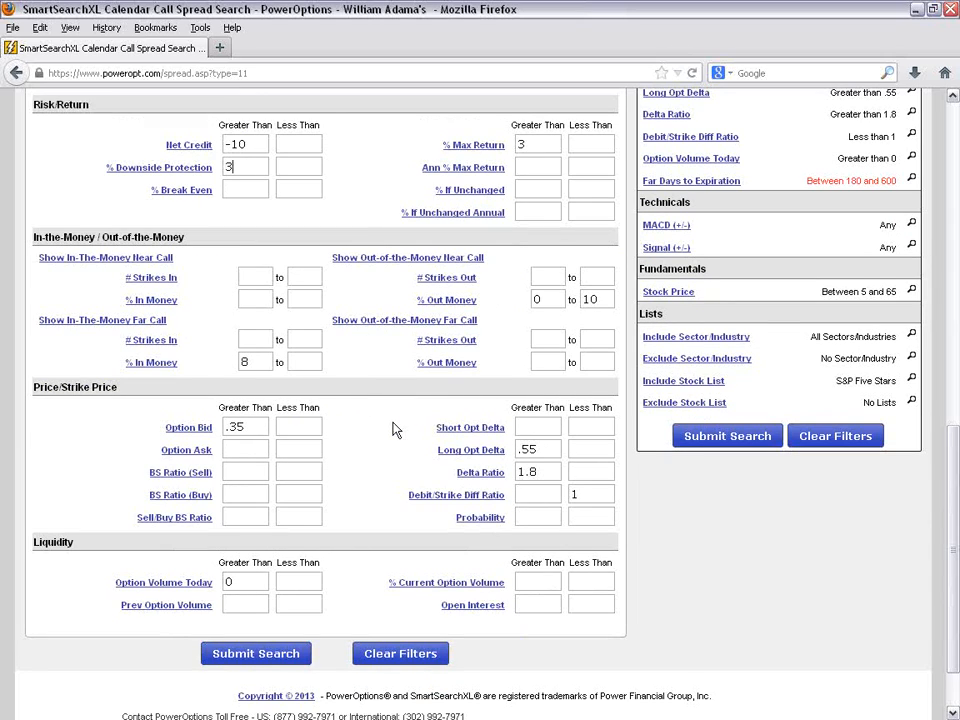
{"action": "scroll", "coordinate": [392, 429], "scroll_direction": "down", "scroll_amount": 2}
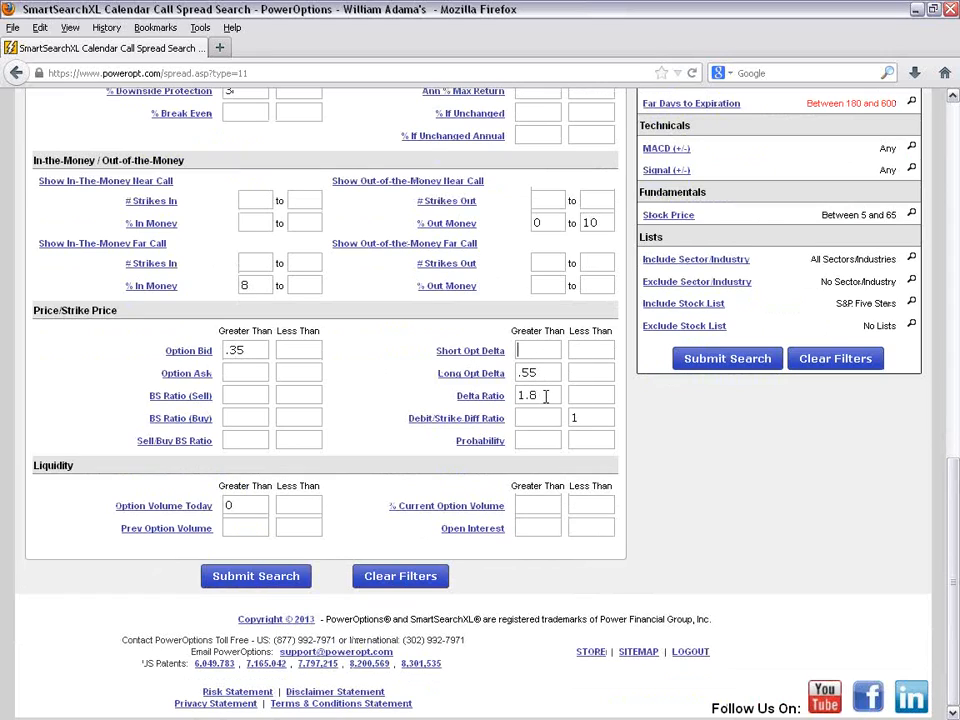
{"action": "scroll", "coordinate": [670, 485], "scroll_direction": "up", "scroll_amount": 2}
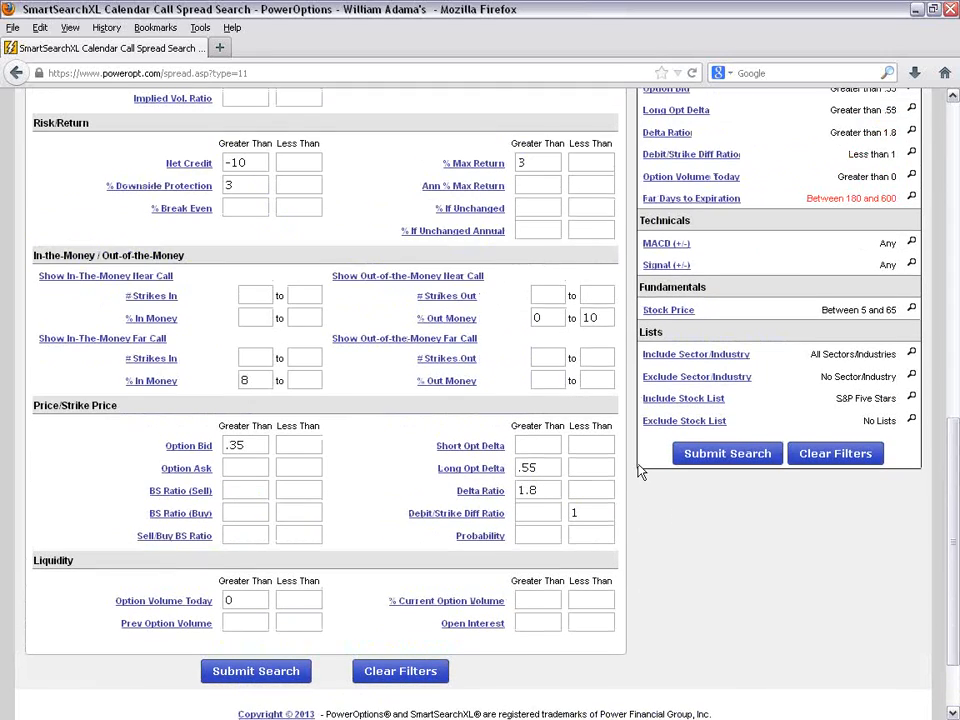
- Look over the available sort criteria for the Calendar Call search results
{"action": "scroll", "coordinate": [641, 472], "scroll_direction": "up", "scroll_amount": 8}
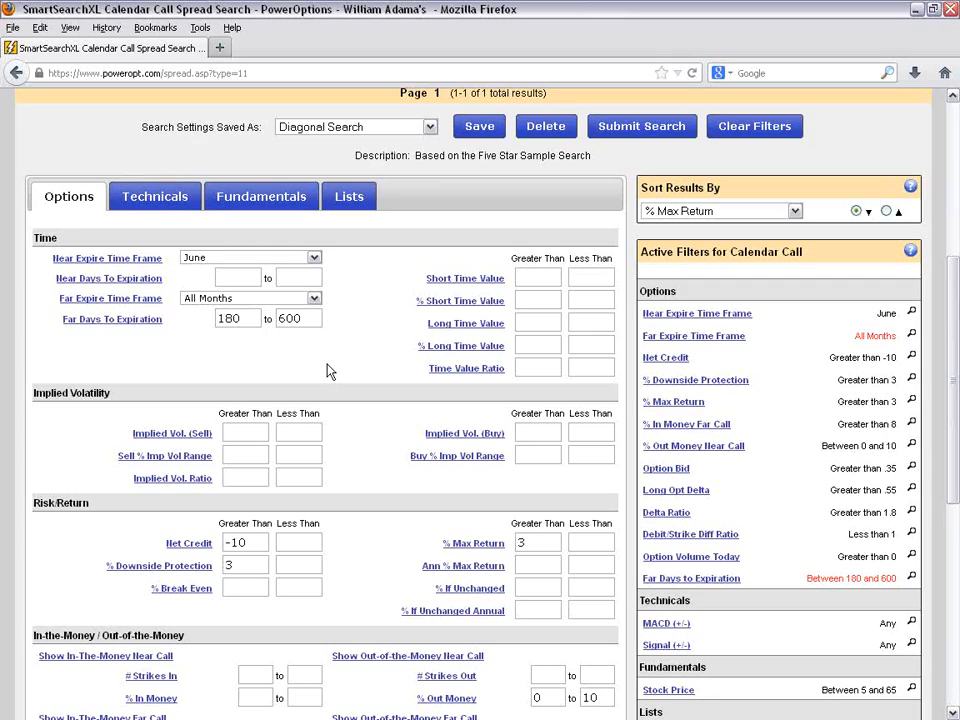
{"action": "scroll", "coordinate": [321, 360], "scroll_direction": "up", "scroll_amount": 2}
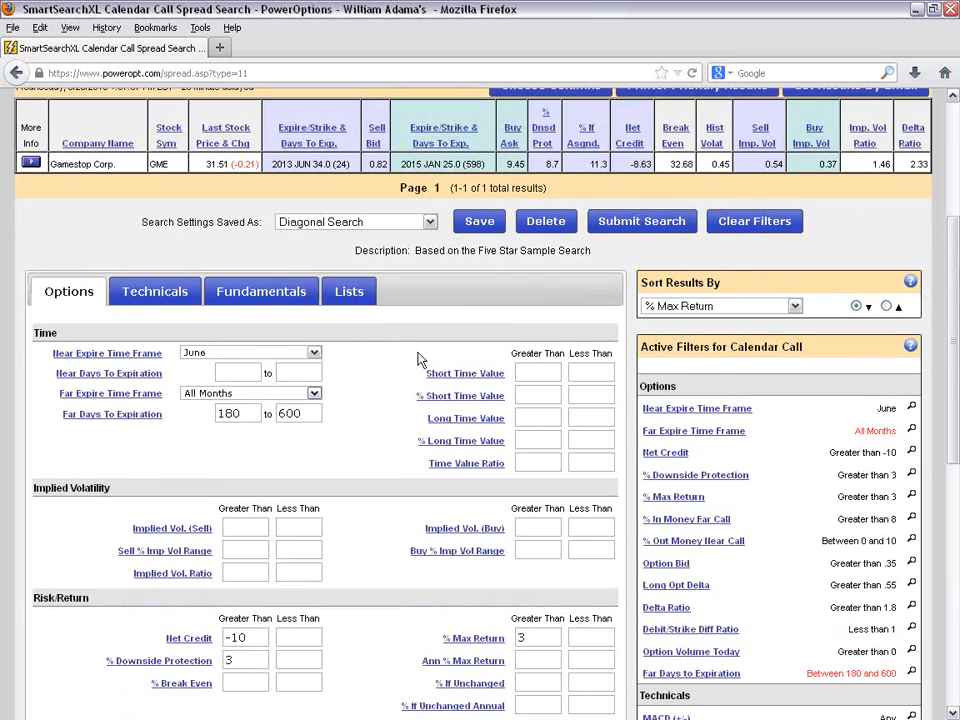
{"action": "left_click", "coordinate": [790, 308]}
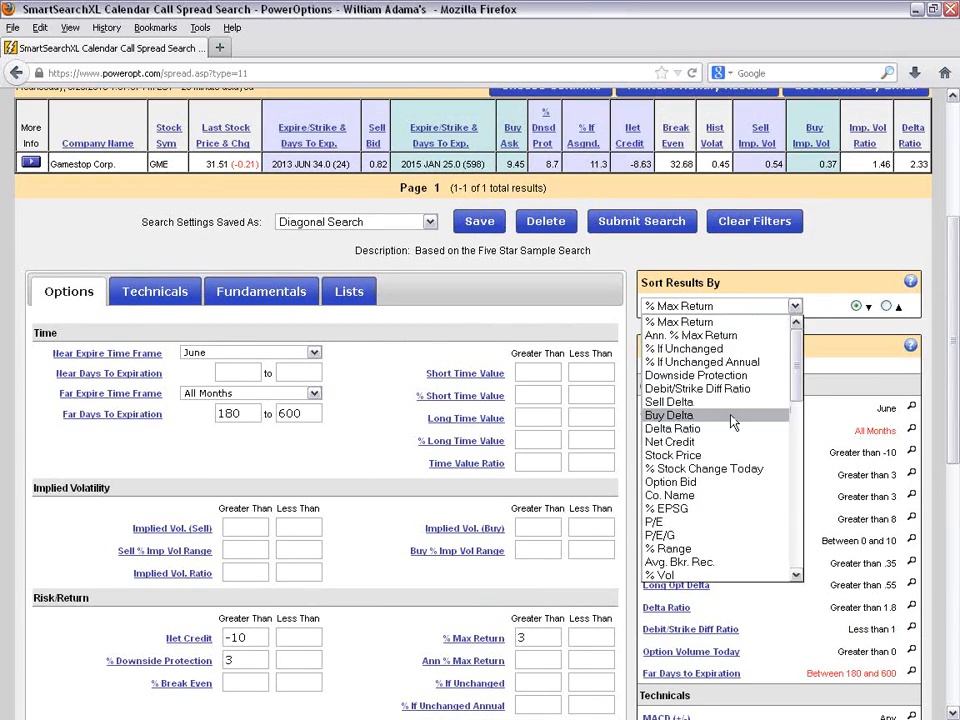
{"action": "left_click", "coordinate": [845, 263]}
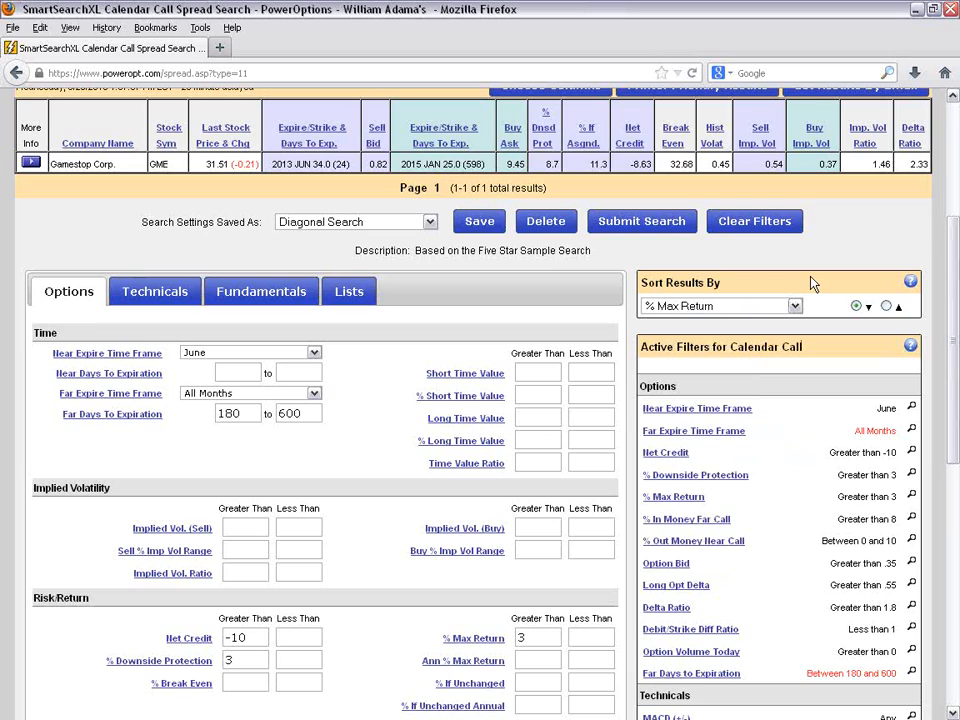
- Open the Covered Call search and bring up its results table
{"action": "scroll", "coordinate": [811, 283], "scroll_direction": "up", "scroll_amount": 2}
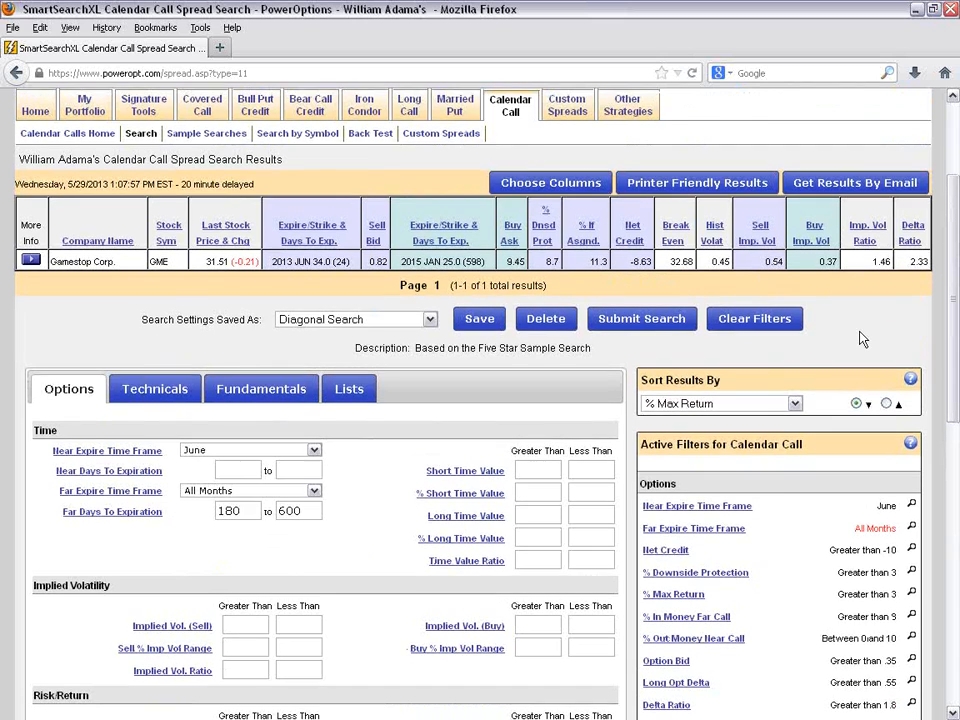
{"action": "scroll", "coordinate": [862, 338], "scroll_direction": "up", "scroll_amount": 2}
{"action": "mouse_move", "coordinate": [210, 205]}
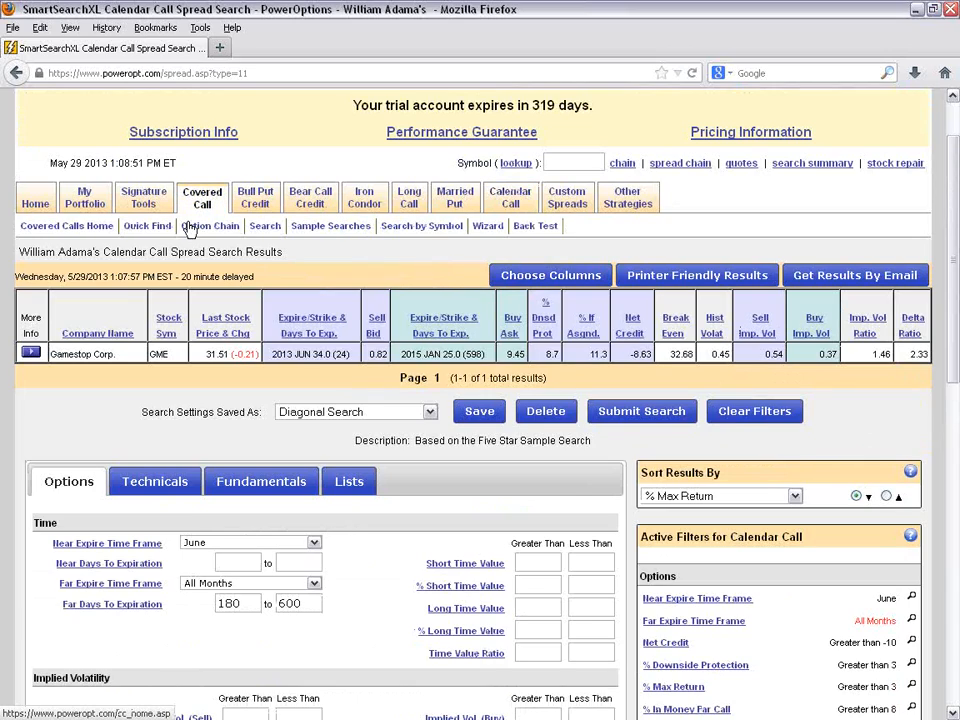
{"action": "left_click", "coordinate": [265, 225]}
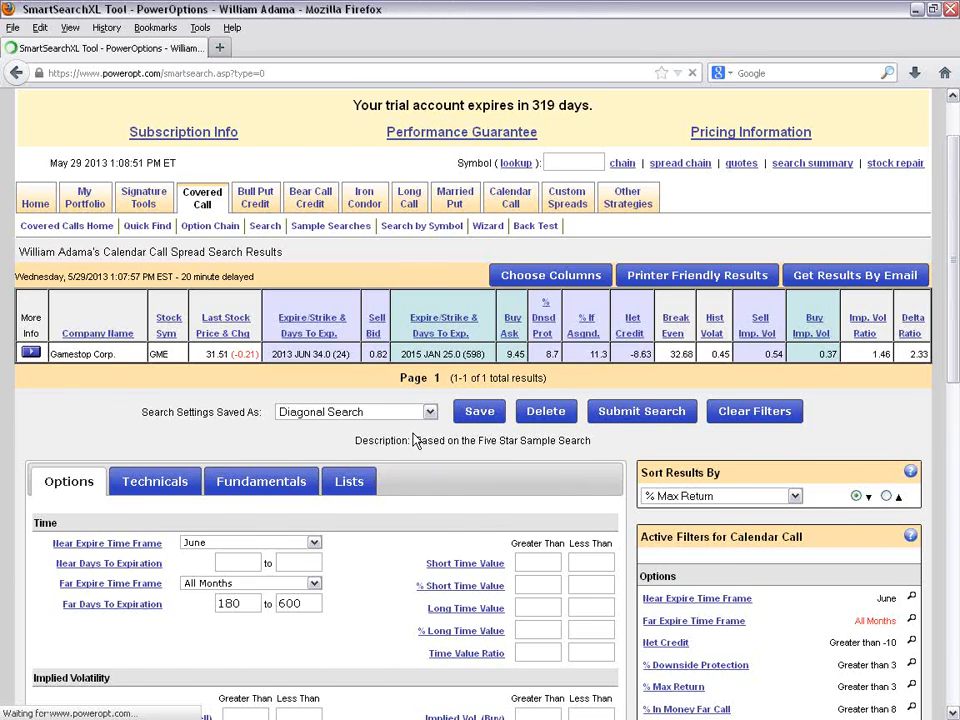
{"action": "scroll", "coordinate": [350, 549], "scroll_direction": "down", "scroll_amount": 5}
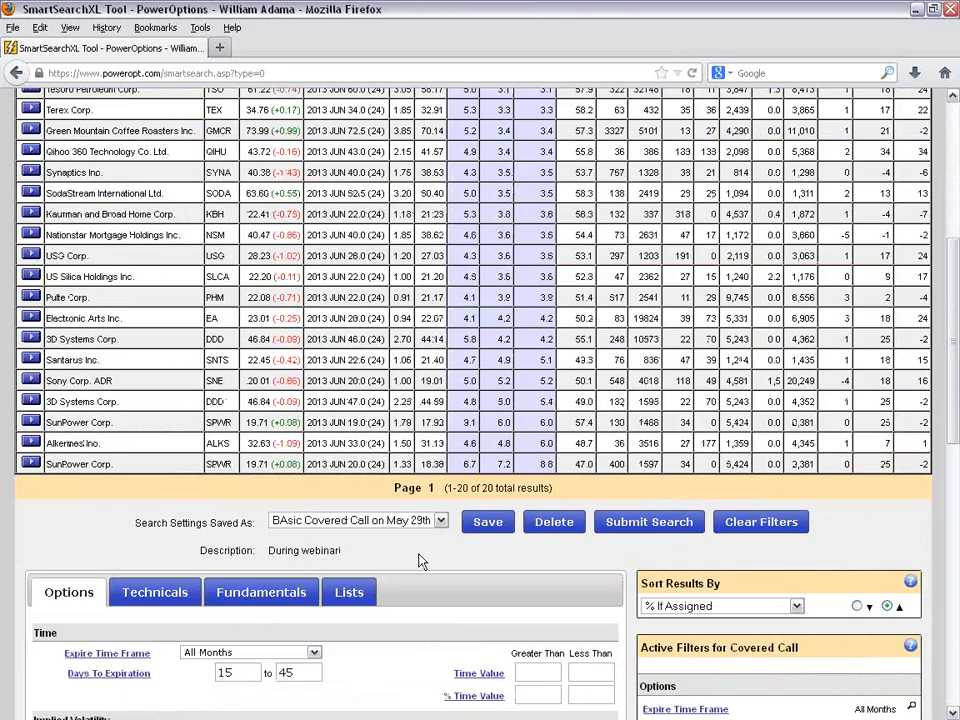
{"action": "scroll", "coordinate": [420, 562], "scroll_direction": "up", "scroll_amount": 5}
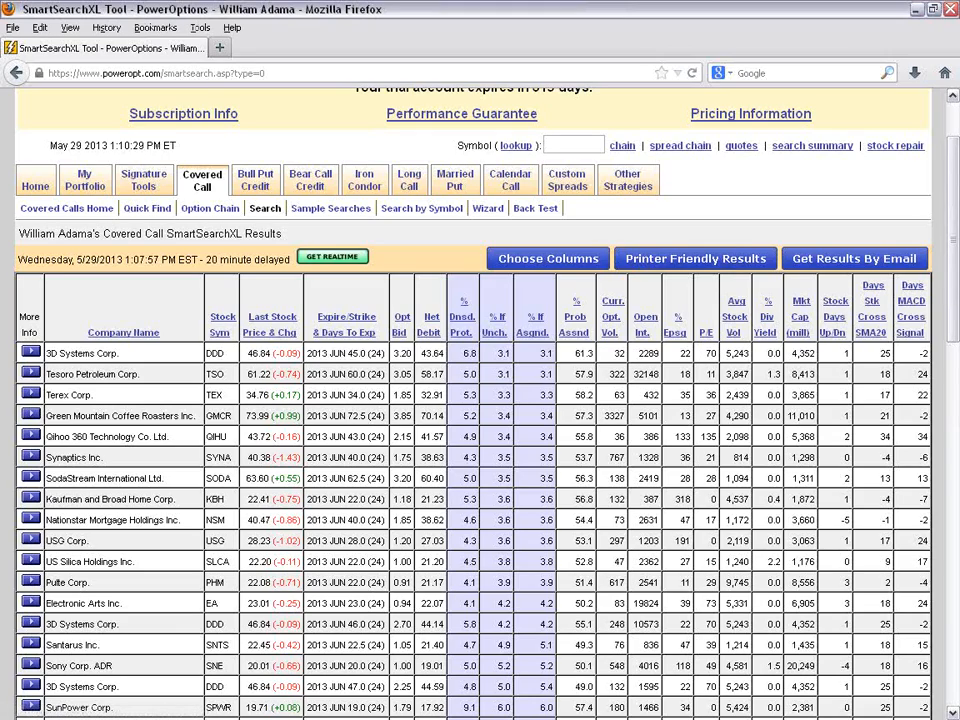
- Reset the Covered Call results columns to the defaults, save them and reload the results
{"action": "left_click", "coordinate": [568, 260]}
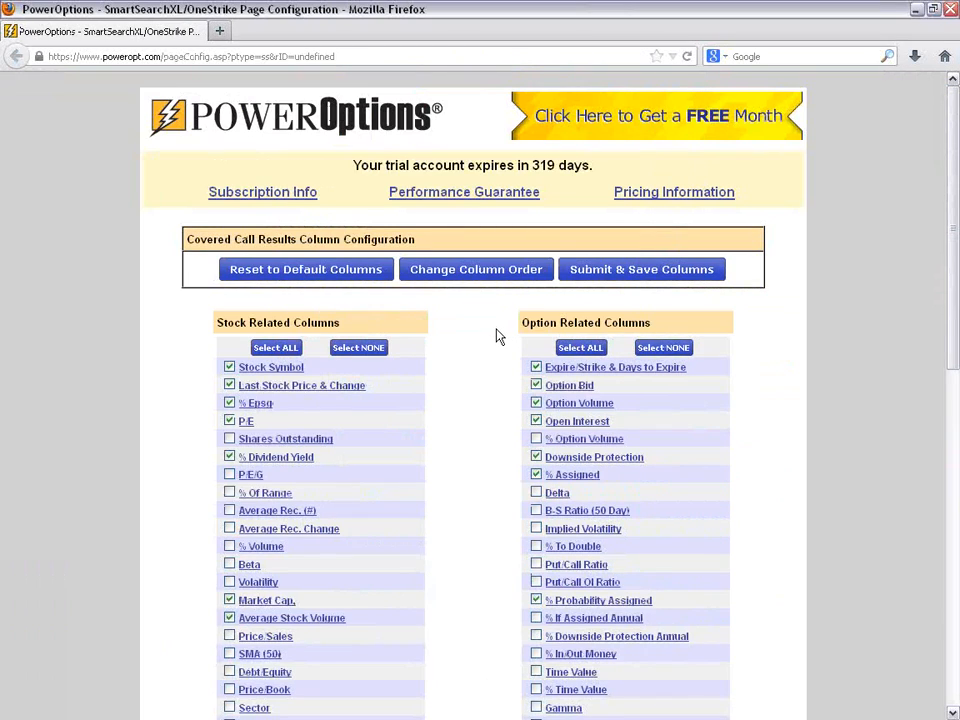
{"action": "left_click", "coordinate": [321, 274]}
{"action": "scroll", "coordinate": [471, 394], "scroll_direction": "down", "scroll_amount": 10}
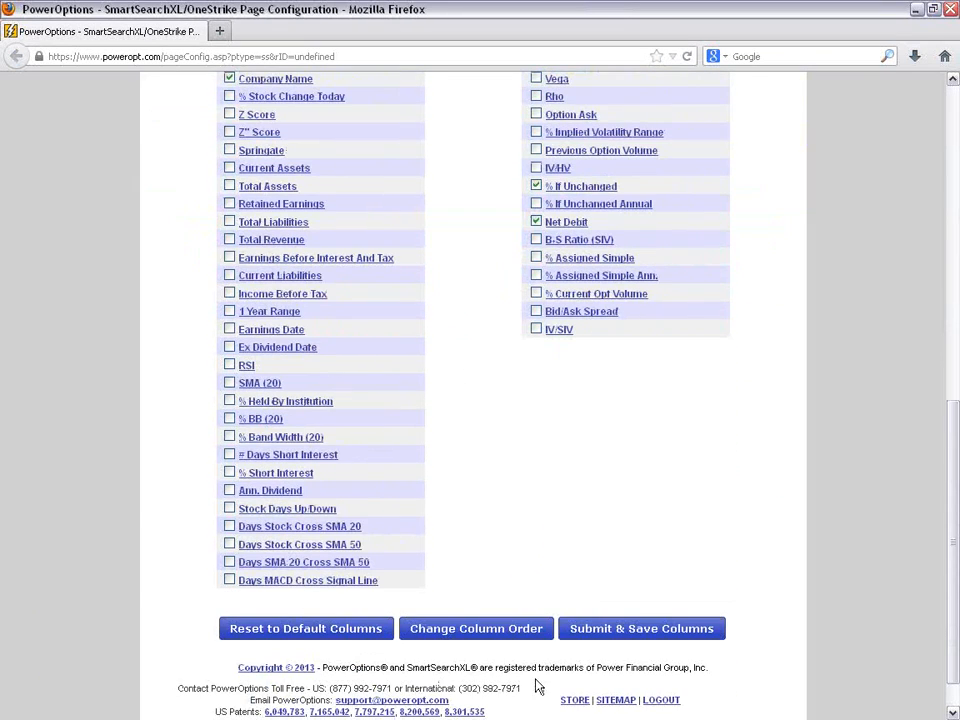
{"action": "left_click", "coordinate": [641, 628]}
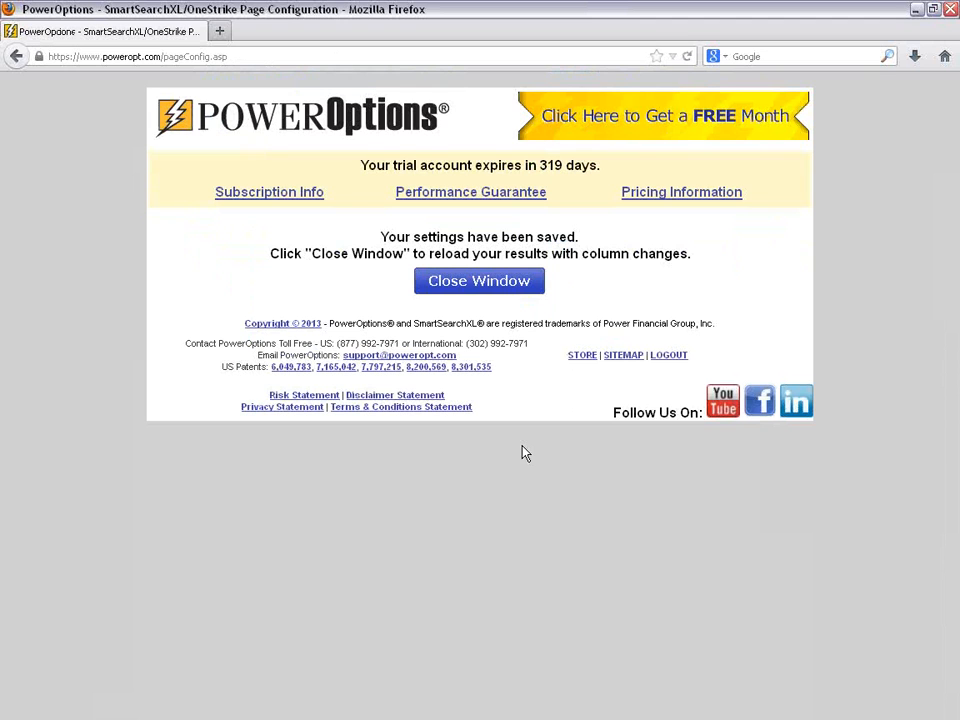
{"action": "left_click", "coordinate": [515, 284]}
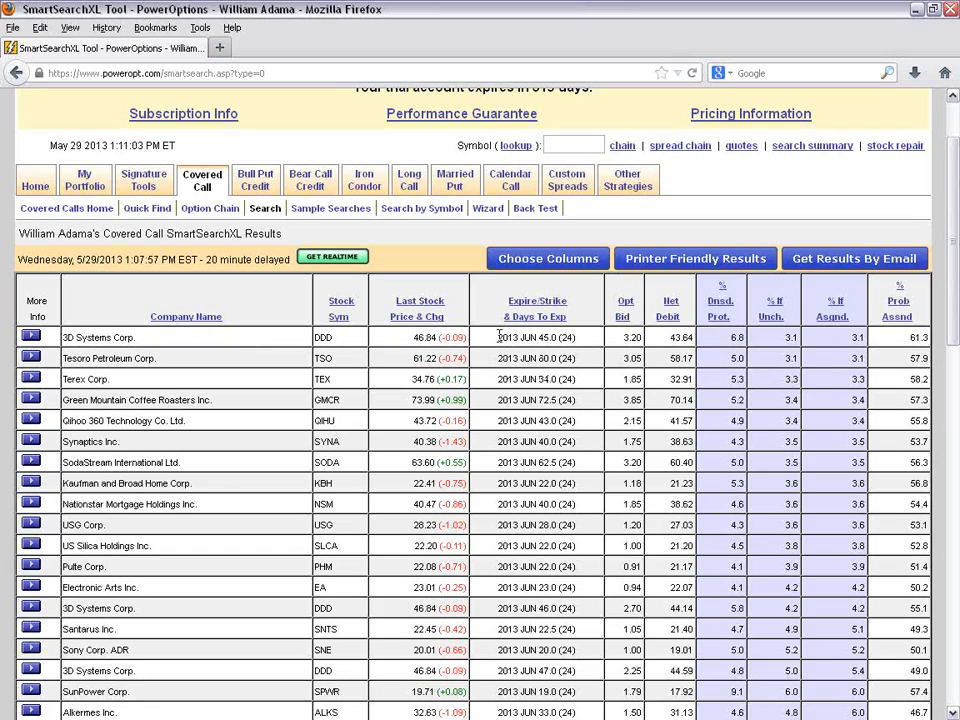
- Examine the expiration and strike, option bid and net debit of the first 3D Systems result
{"action": "left_click_drag", "start_coordinate": [499, 337], "coordinate": [576, 337]}
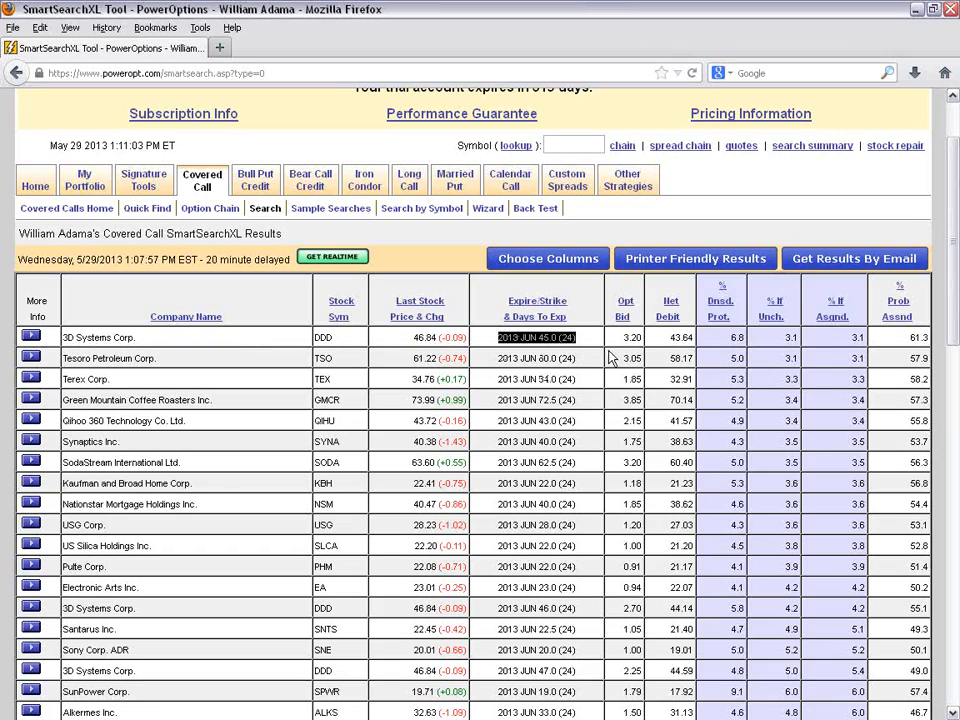
{"action": "double_click", "coordinate": [628, 338]}
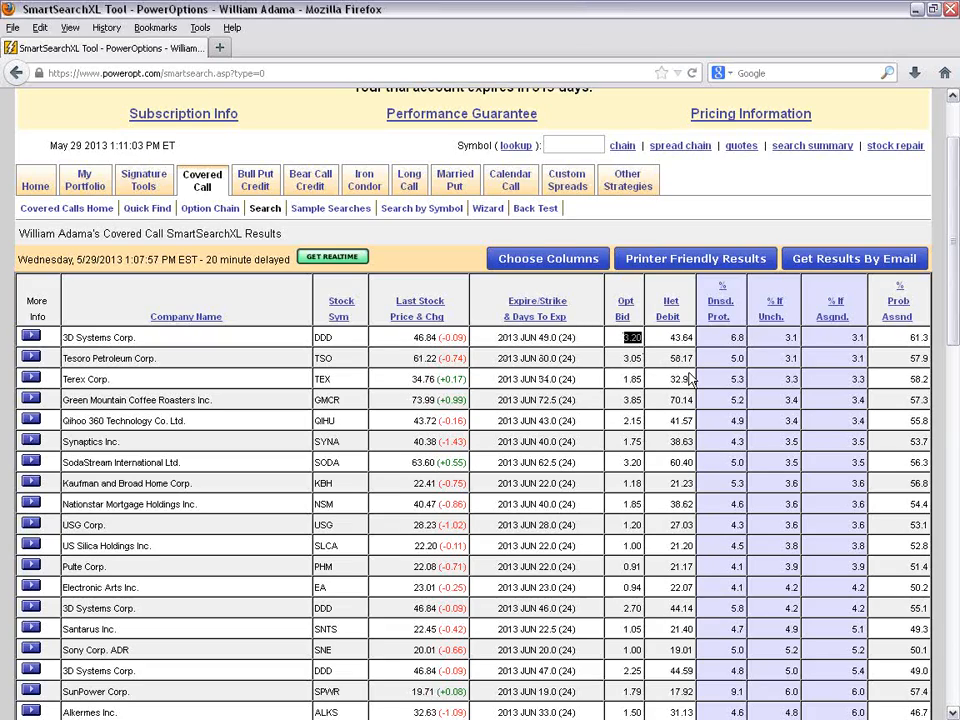
{"action": "double_click", "coordinate": [681, 337]}
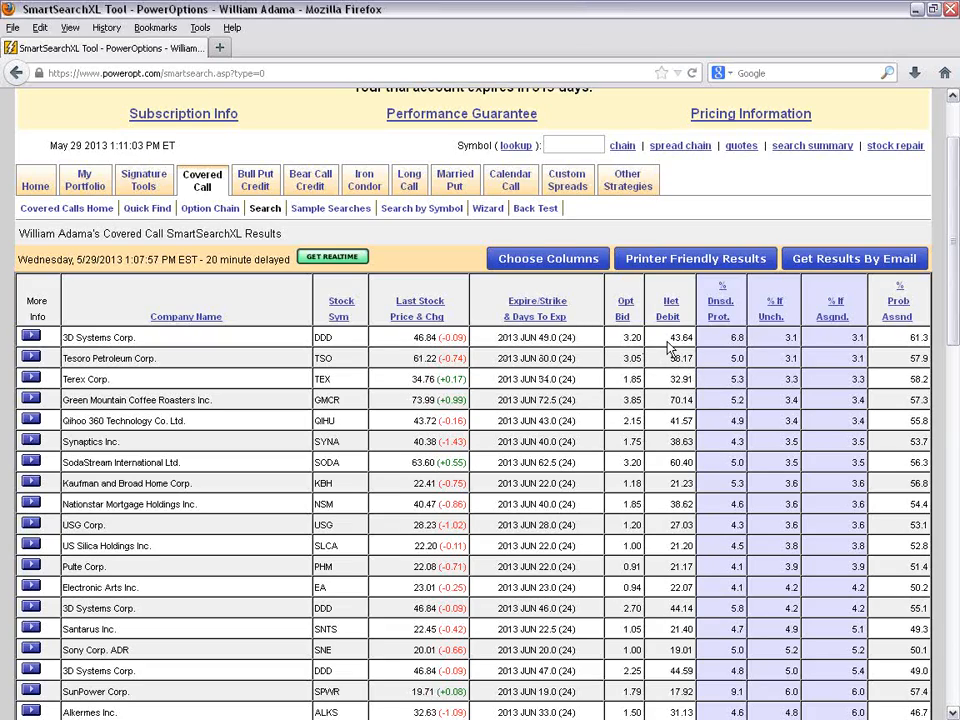
{"action": "left_click", "coordinate": [730, 354]}
- Review the active Covered Call filters to see which criteria need matching result columns
{"action": "scroll", "coordinate": [905, 352], "scroll_direction": "down", "scroll_amount": 3}
{"action": "scroll", "coordinate": [903, 352], "scroll_direction": "down", "scroll_amount": 11}
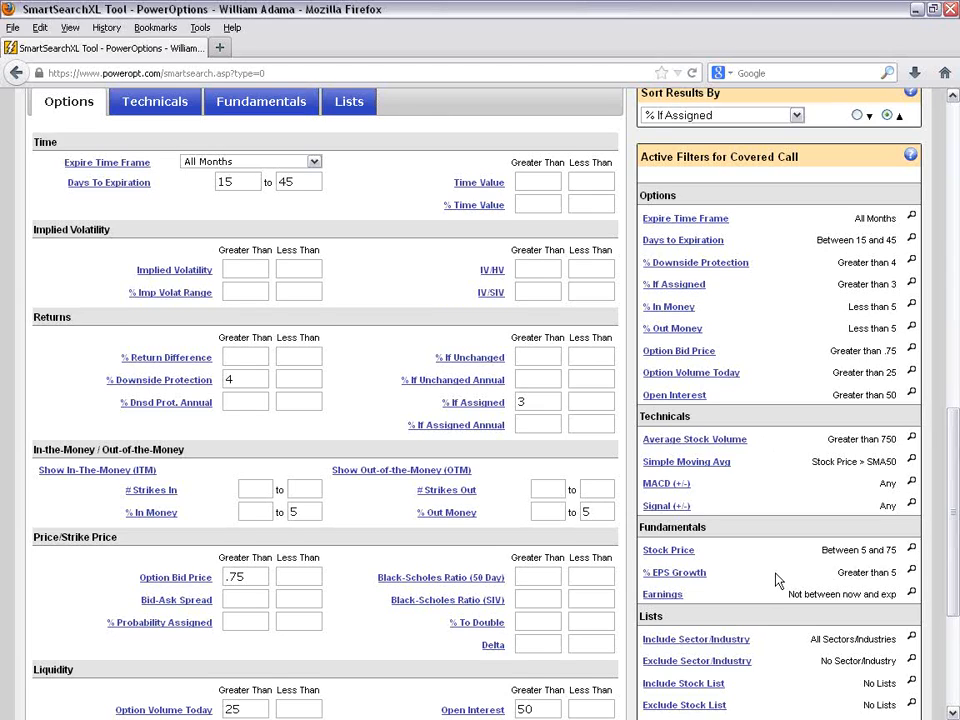
{"action": "scroll", "coordinate": [778, 581], "scroll_direction": "down", "scroll_amount": 2}
{"action": "scroll", "coordinate": [789, 561], "scroll_direction": "up", "scroll_amount": 2}
- Reopen the Covered Call column configuration and add the Option Volume, Open Interest and % In/Out Money columns
{"action": "scroll", "coordinate": [789, 484], "scroll_direction": "up", "scroll_amount": 10}
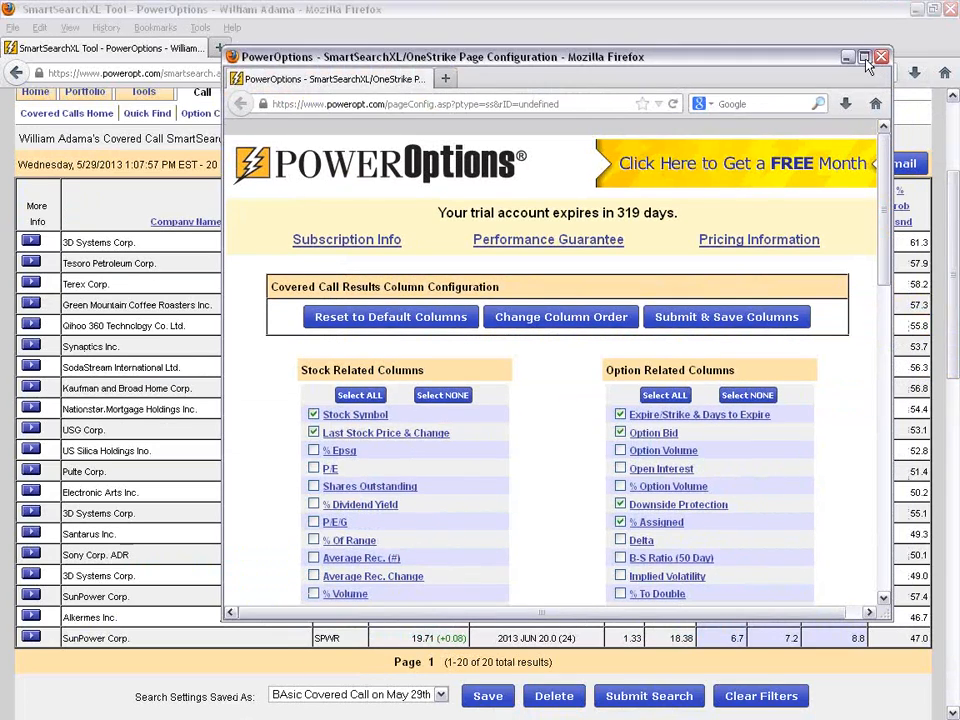
{"action": "left_click", "coordinate": [864, 57]}
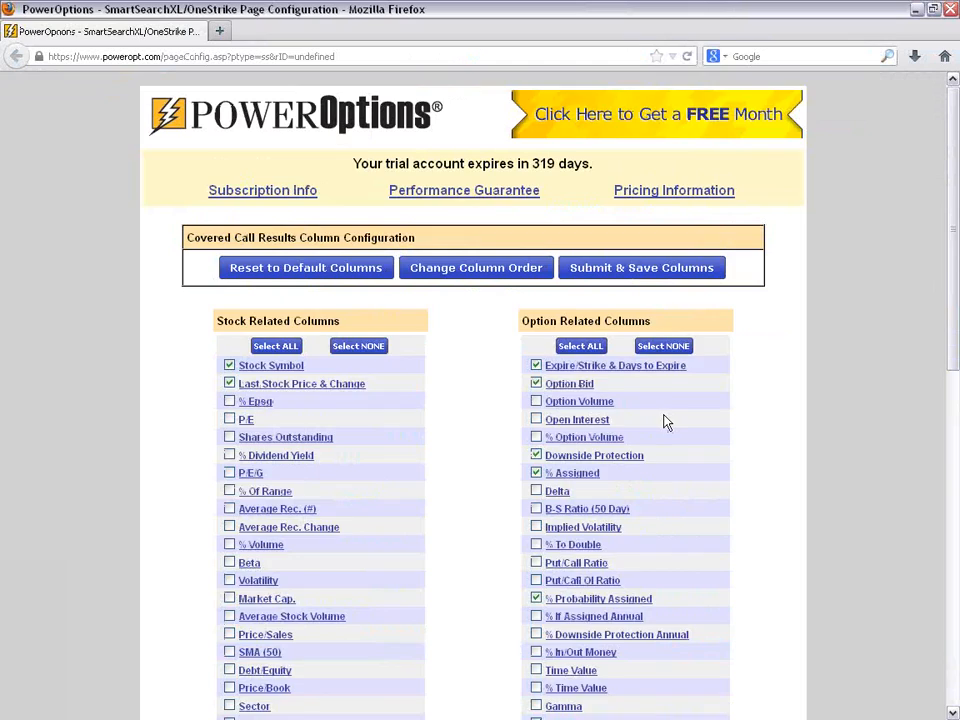
{"action": "scroll", "coordinate": [664, 420], "scroll_direction": "down", "scroll_amount": 2}
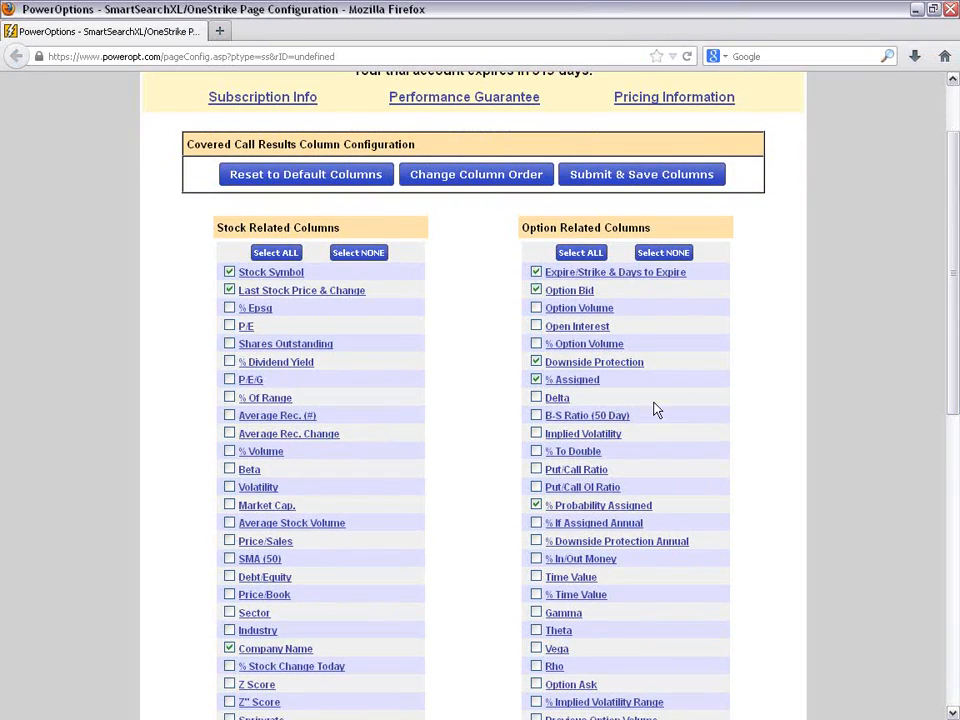
{"action": "left_click", "coordinate": [536, 308]}
{"action": "left_click", "coordinate": [536, 326]}
{"action": "scroll", "coordinate": [709, 366], "scroll_direction": "down", "scroll_amount": 2}
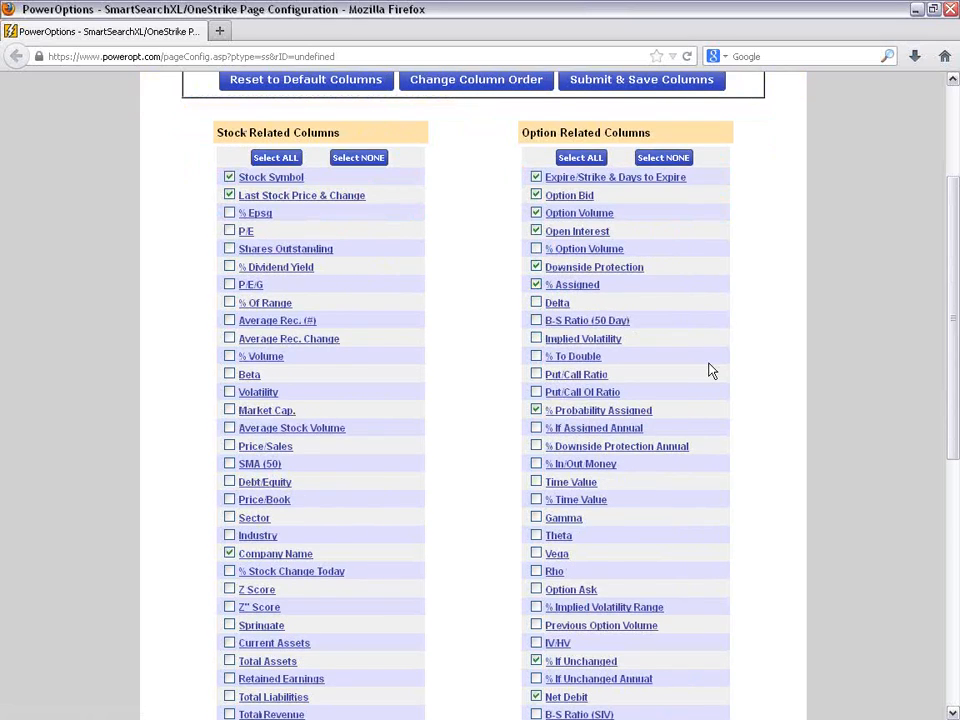
{"action": "scroll", "coordinate": [709, 371], "scroll_direction": "down", "scroll_amount": 2}
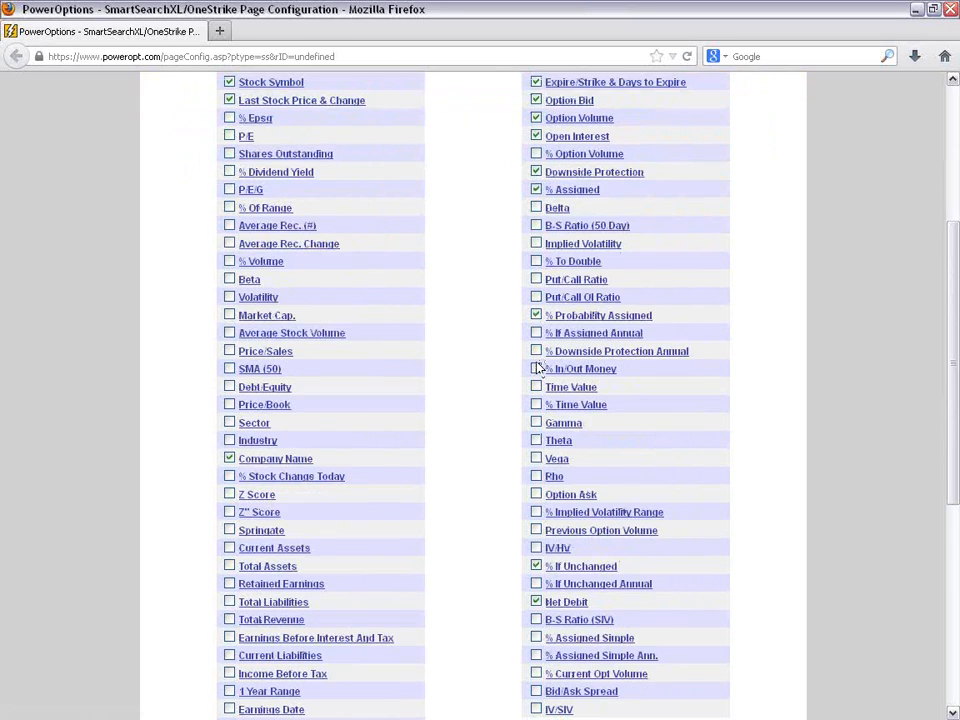
{"action": "left_click", "coordinate": [537, 369]}
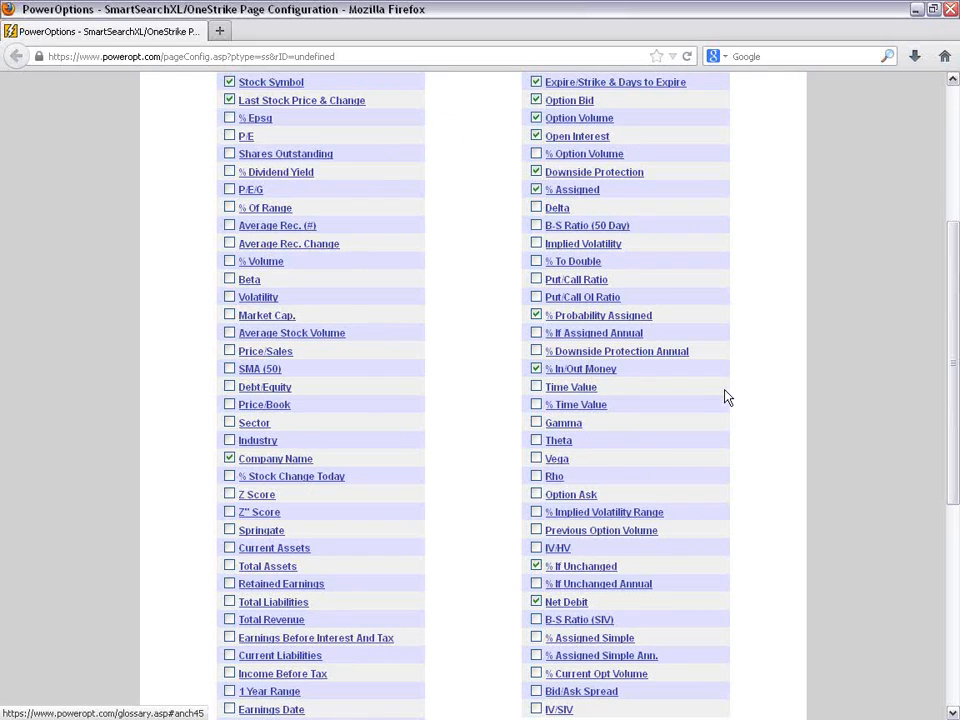
- Add the stock columns % Epsg, Average Stock Volume, SMA (50) and Earnings Date
{"action": "scroll", "coordinate": [600, 346], "scroll_direction": "down", "scroll_amount": 2}
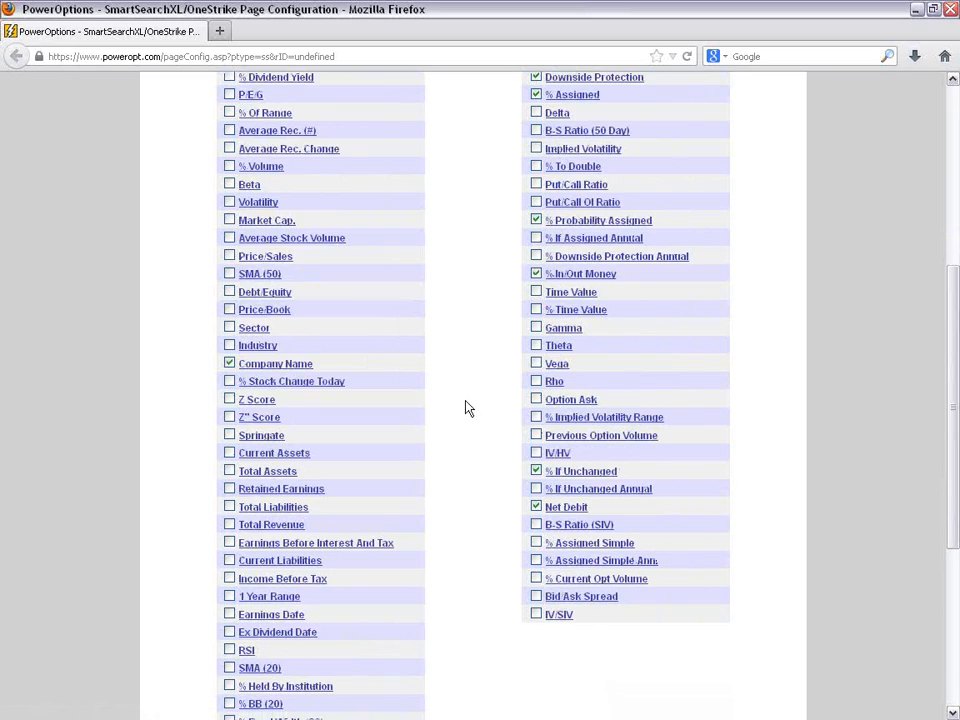
{"action": "scroll", "coordinate": [463, 407], "scroll_direction": "up", "scroll_amount": 4}
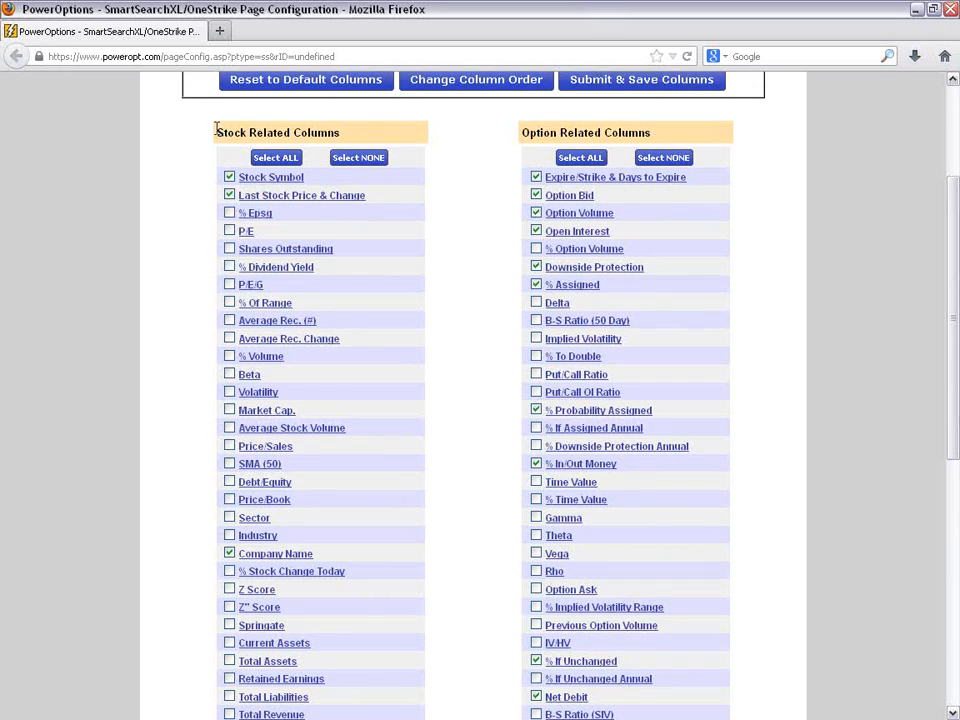
{"action": "left_click", "coordinate": [229, 214]}
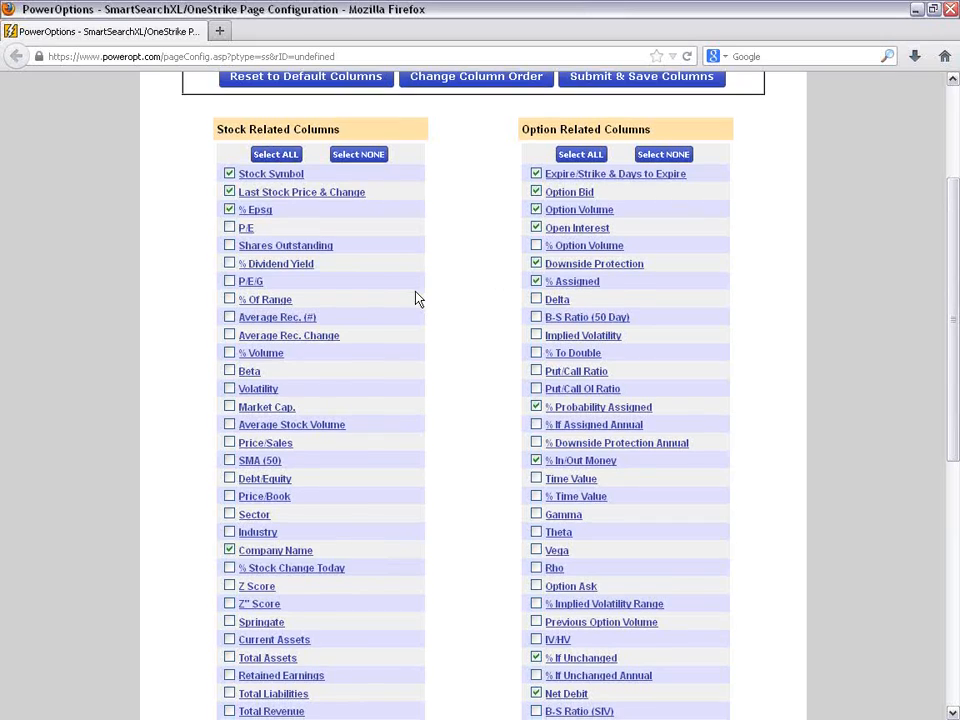
{"action": "scroll", "coordinate": [417, 298], "scroll_direction": "down", "scroll_amount": 2}
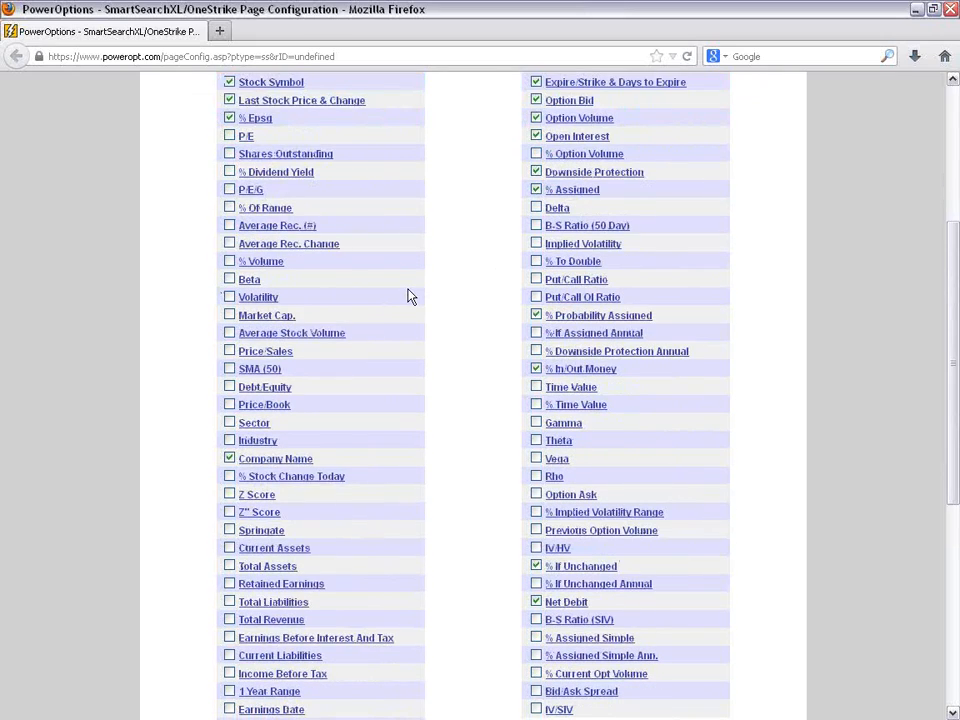
{"action": "left_click", "coordinate": [229, 332]}
{"action": "left_click", "coordinate": [229, 369]}
{"action": "scroll", "coordinate": [406, 396], "scroll_direction": "down", "scroll_amount": 4}
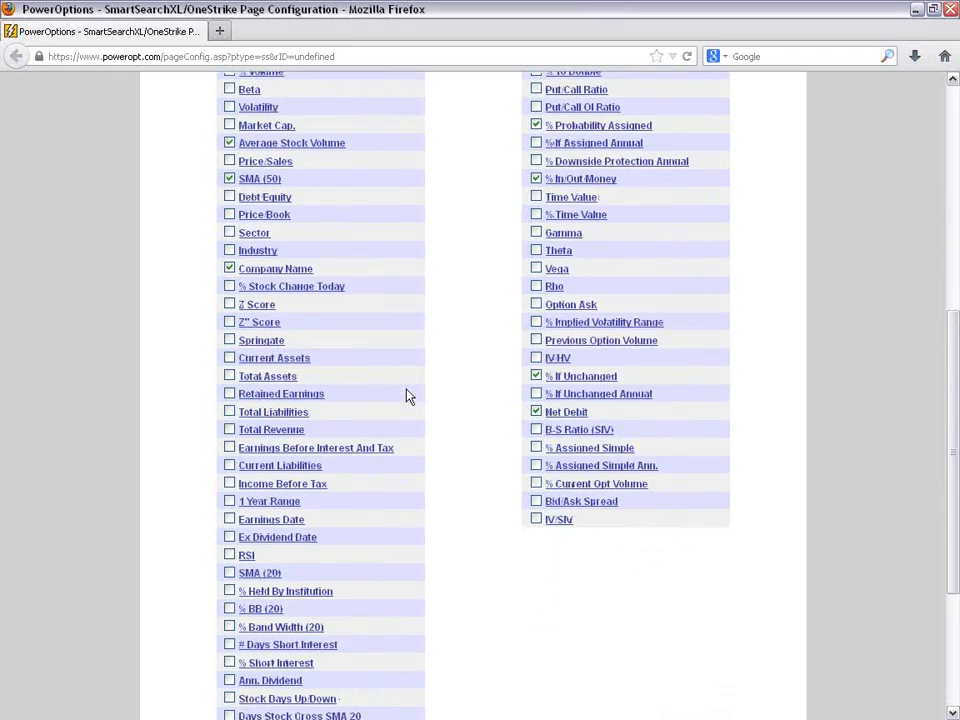
{"action": "scroll", "coordinate": [406, 396], "scroll_direction": "down", "scroll_amount": 2}
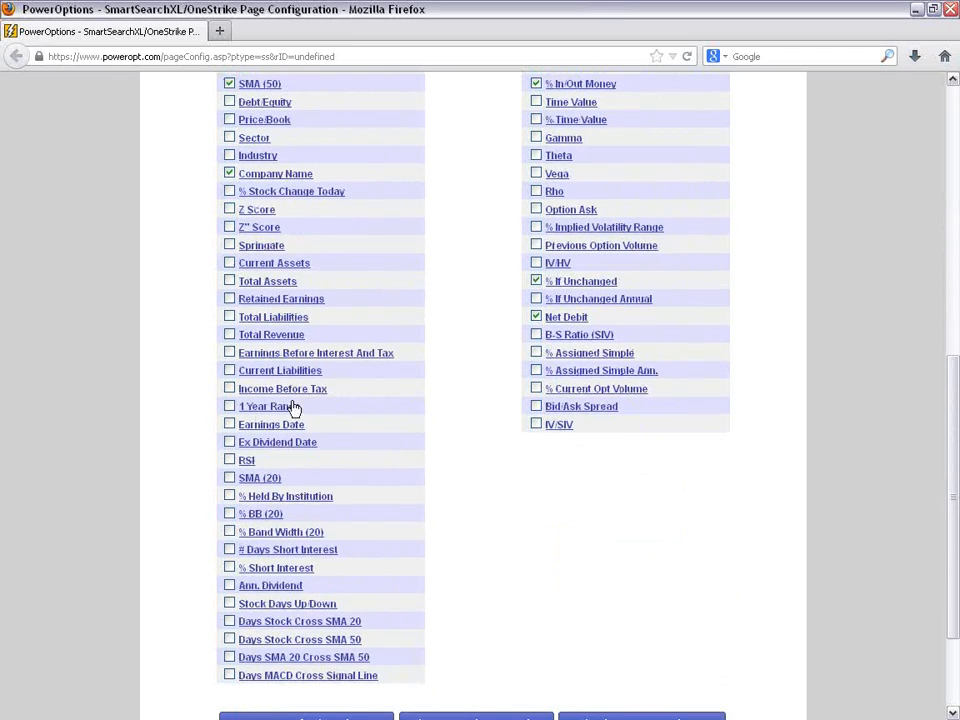
{"action": "left_click", "coordinate": [229, 424]}
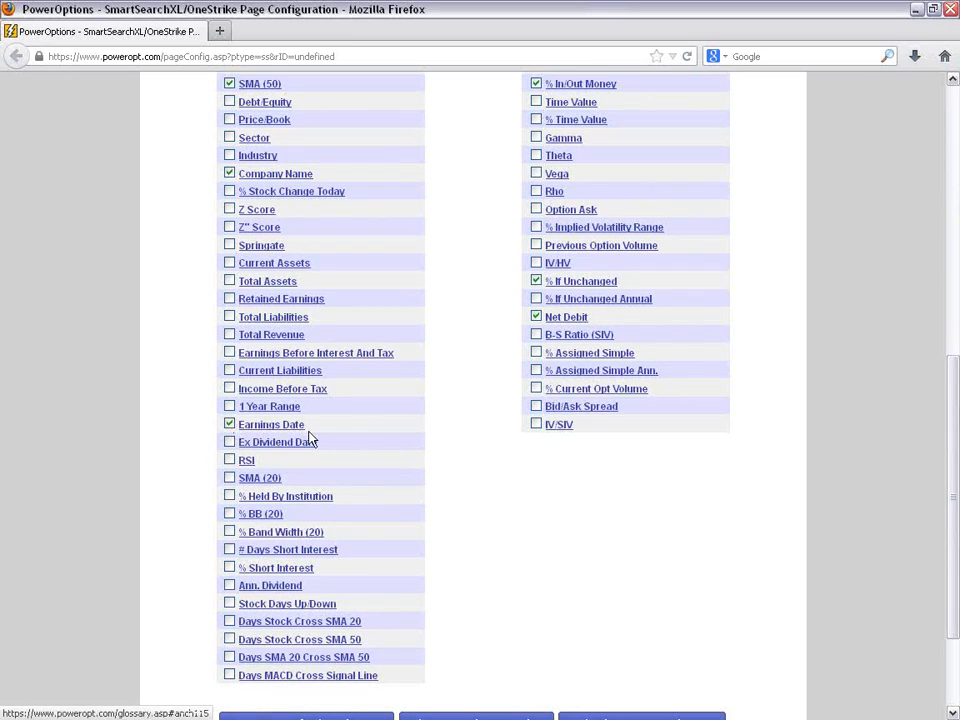
- Save the customized column selection and reload the Covered Call results with it
{"action": "scroll", "coordinate": [378, 437], "scroll_direction": "down", "scroll_amount": 3}
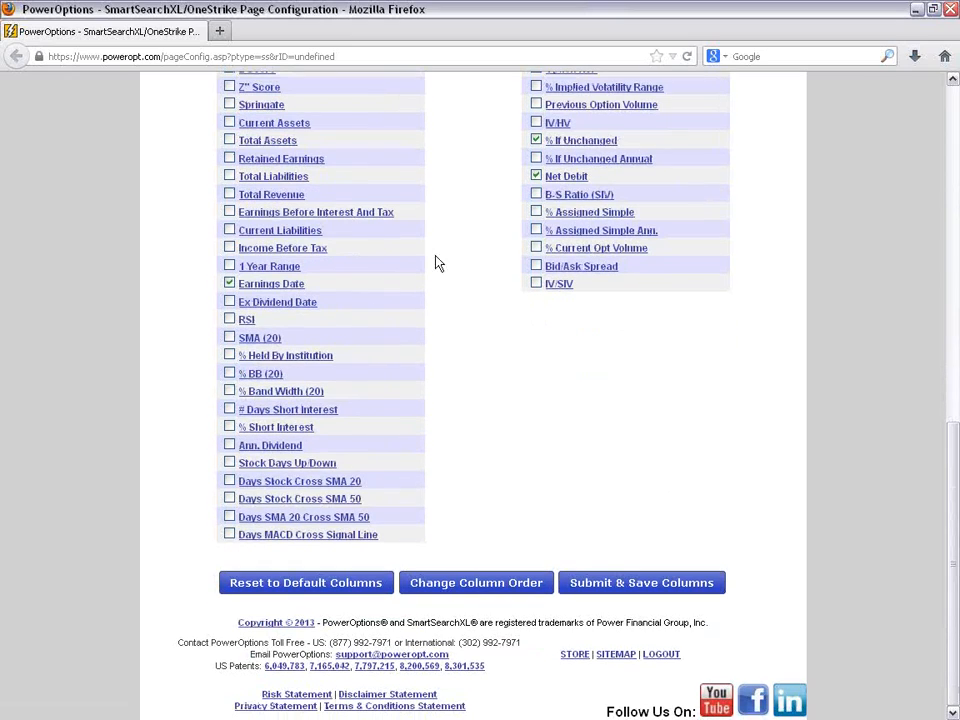
{"action": "left_click", "coordinate": [652, 583]}
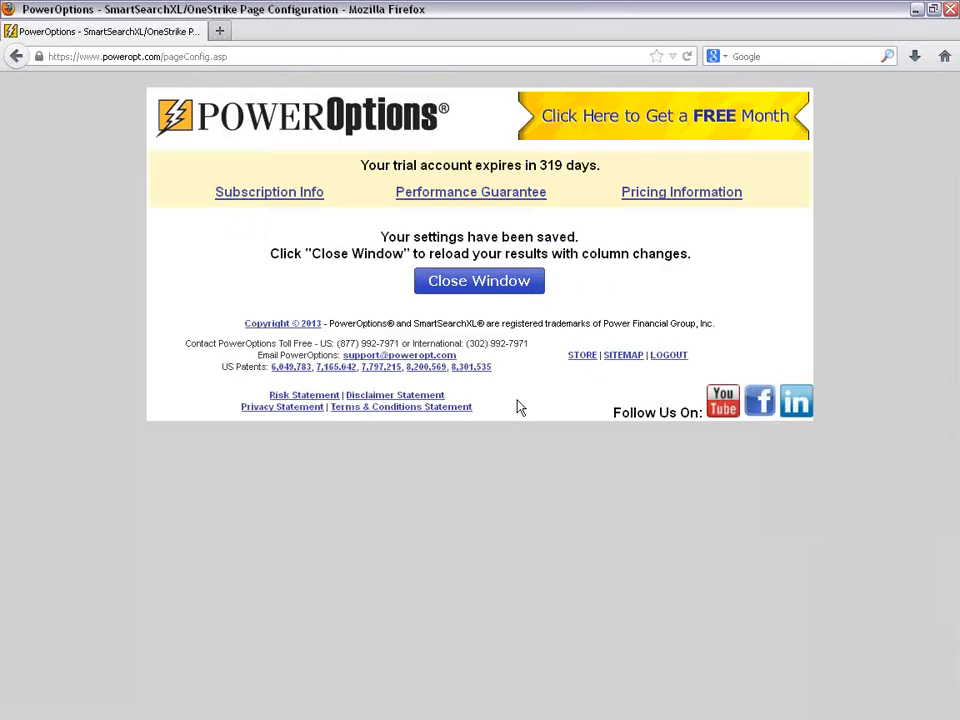
{"action": "left_click", "coordinate": [480, 284]}
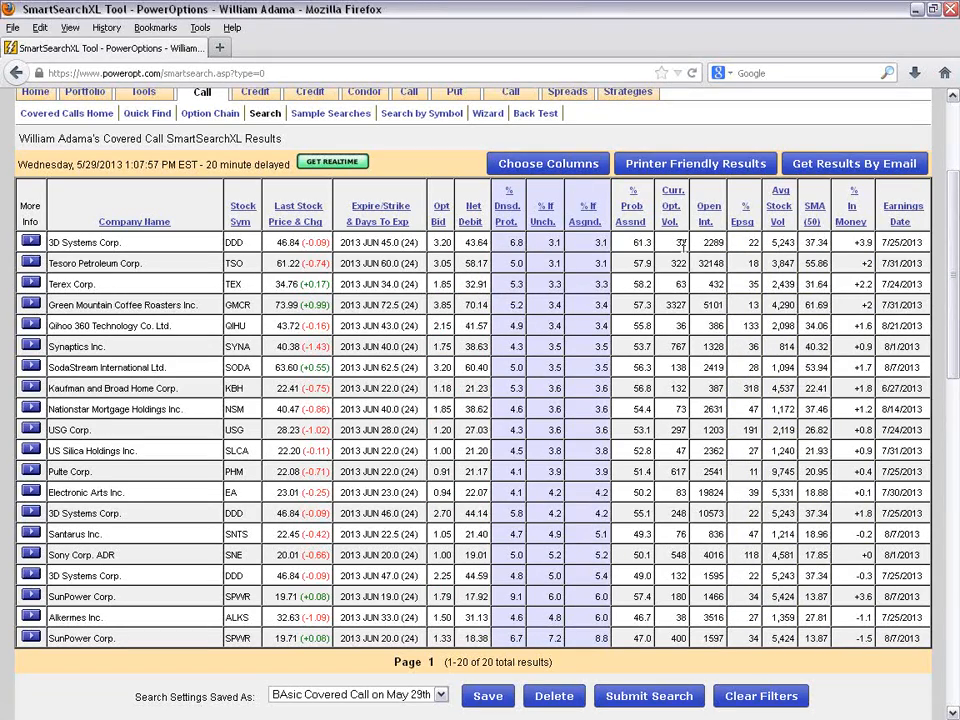
- Examine the first 3D Systems result's liquidity, SMA (50) versus stock price, % In Money, Earnings Date and expiration
{"action": "left_click_drag", "start_coordinate": [676, 242], "coordinate": [798, 243]}
{"action": "left_click", "coordinate": [787, 263]}
{"action": "double_click", "coordinate": [816, 242]}
{"action": "left_click", "coordinate": [278, 242]}
{"action": "left_click_drag", "start_coordinate": [278, 242], "coordinate": [301, 242]}
{"action": "left_click_drag", "start_coordinate": [855, 242], "coordinate": [872, 242]}
{"action": "left_click_drag", "start_coordinate": [882, 242], "coordinate": [922, 242]}
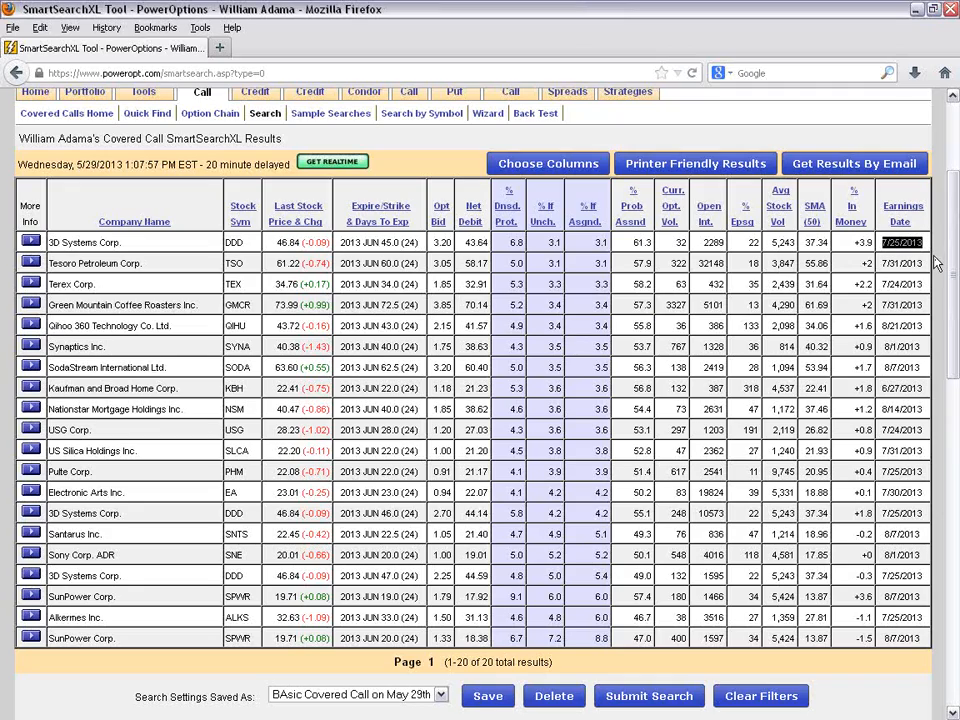
{"action": "left_click_drag", "start_coordinate": [363, 243], "coordinate": [418, 243]}
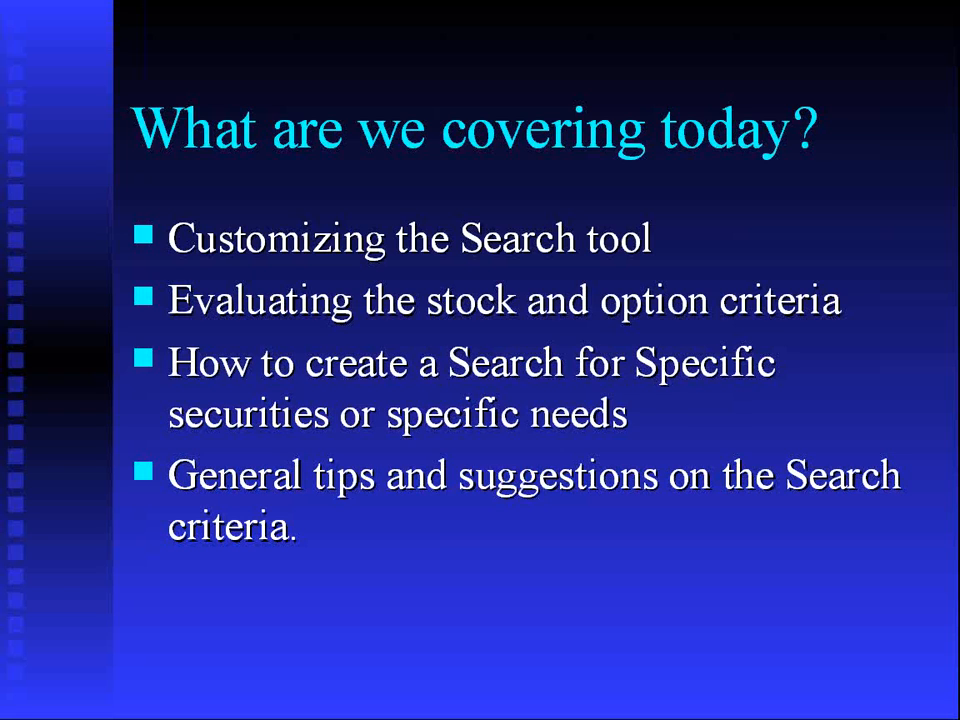
{"action": "left_click", "coordinate": [296, 200]}
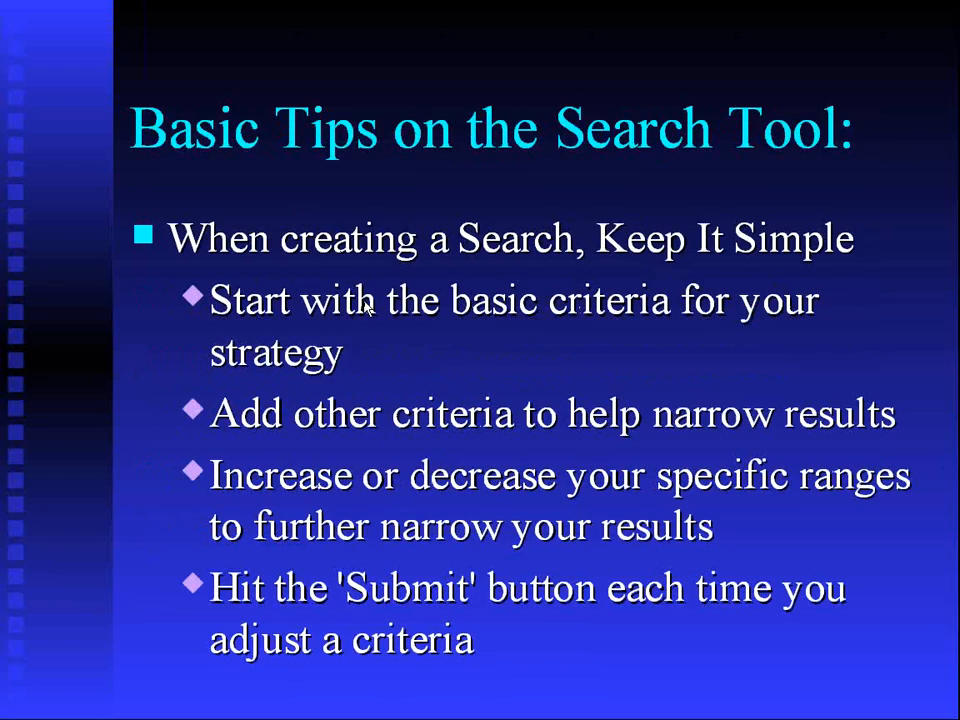
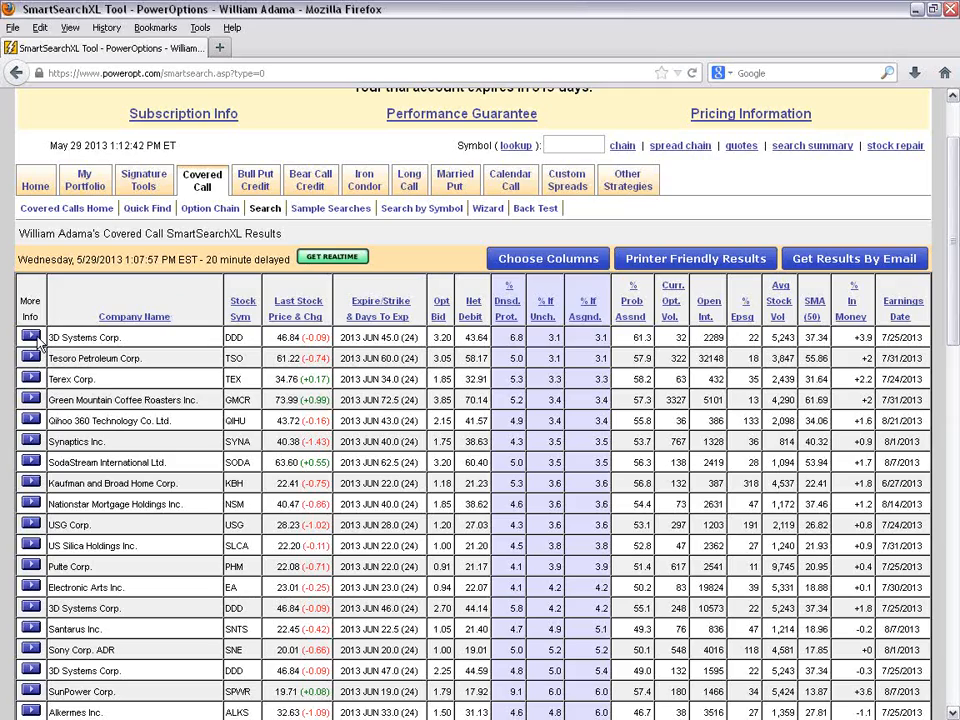
- Add the first 3D Systems covered call result to the "Webinar 2013 - Covered Calls" portfolio and maximize the position entry window
{"action": "mouse_move", "coordinate": [88, 384]}
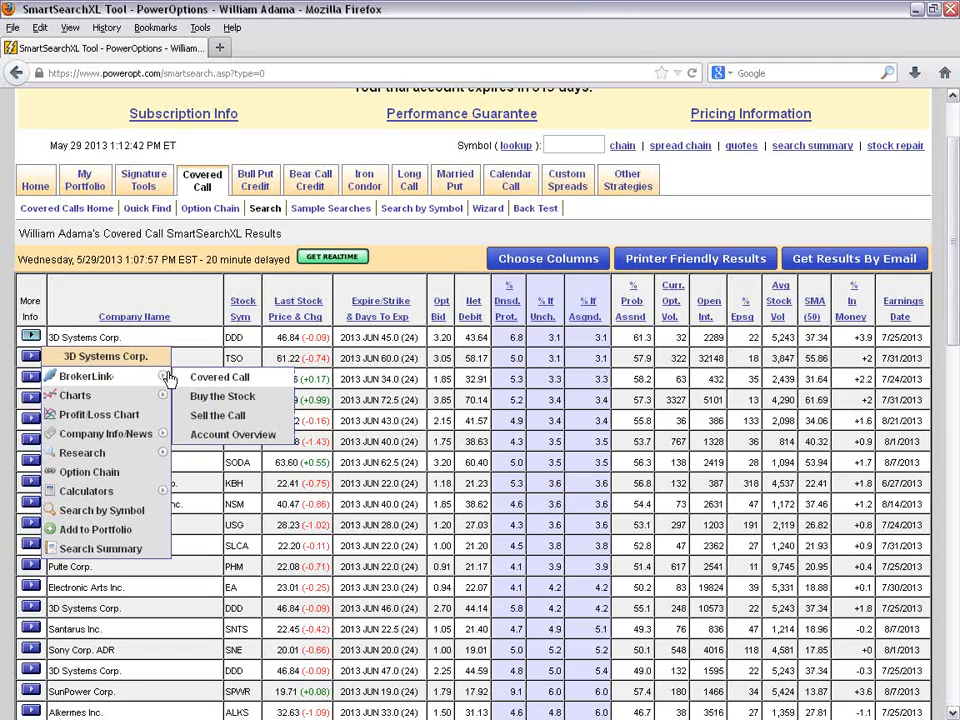
{"action": "left_click", "coordinate": [90, 537]}
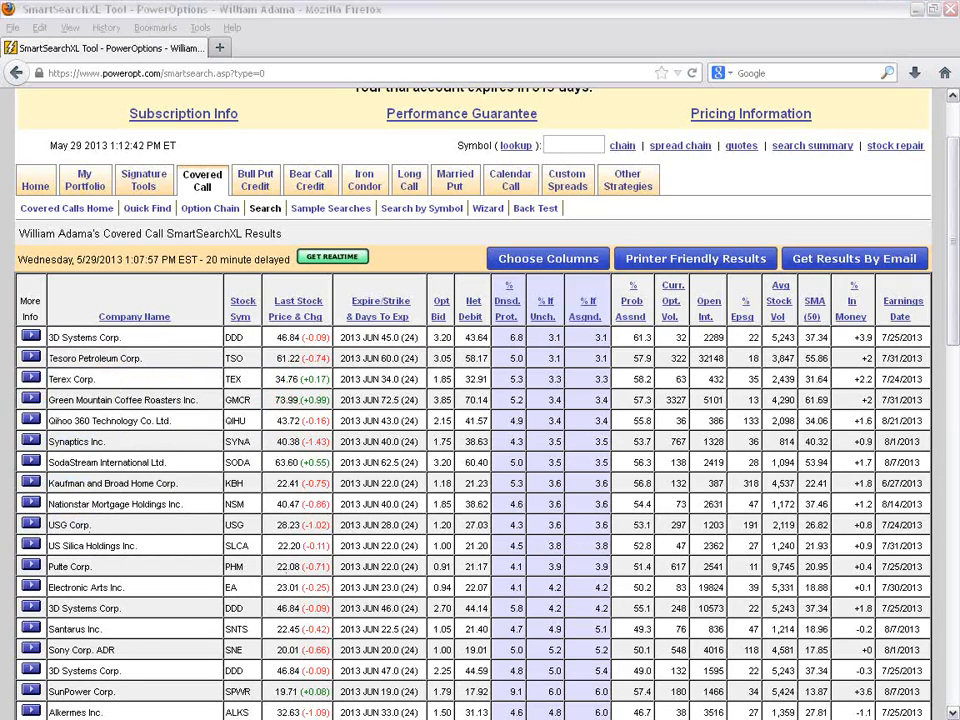
{"action": "left_click_drag", "start_coordinate": [959, 140], "coordinate": [545, 110]}
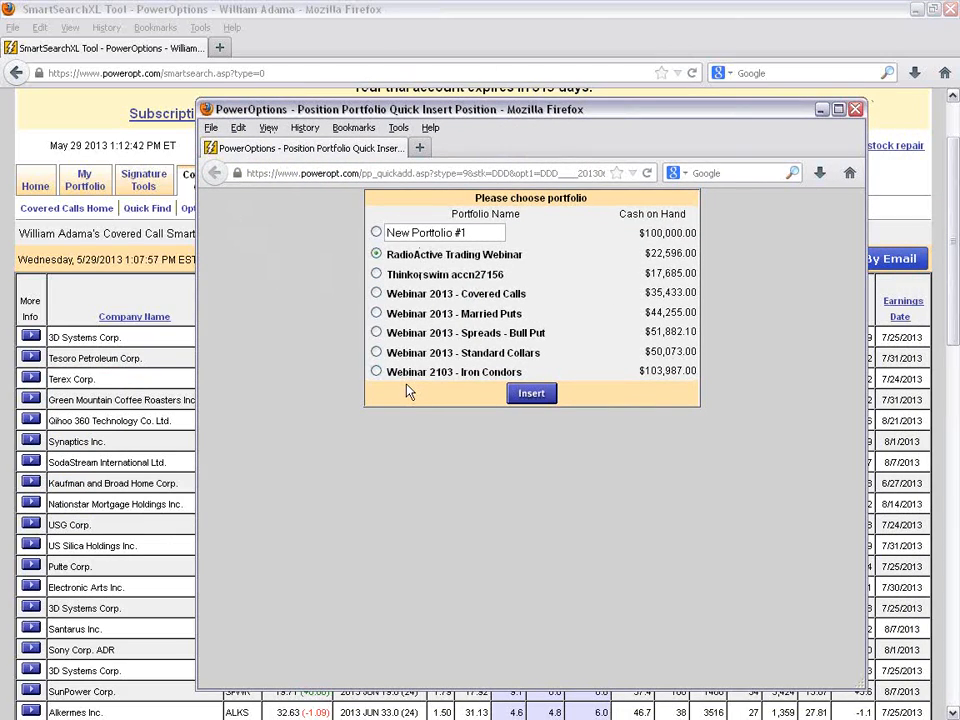
{"action": "left_click", "coordinate": [376, 292]}
{"action": "left_click", "coordinate": [531, 393]}
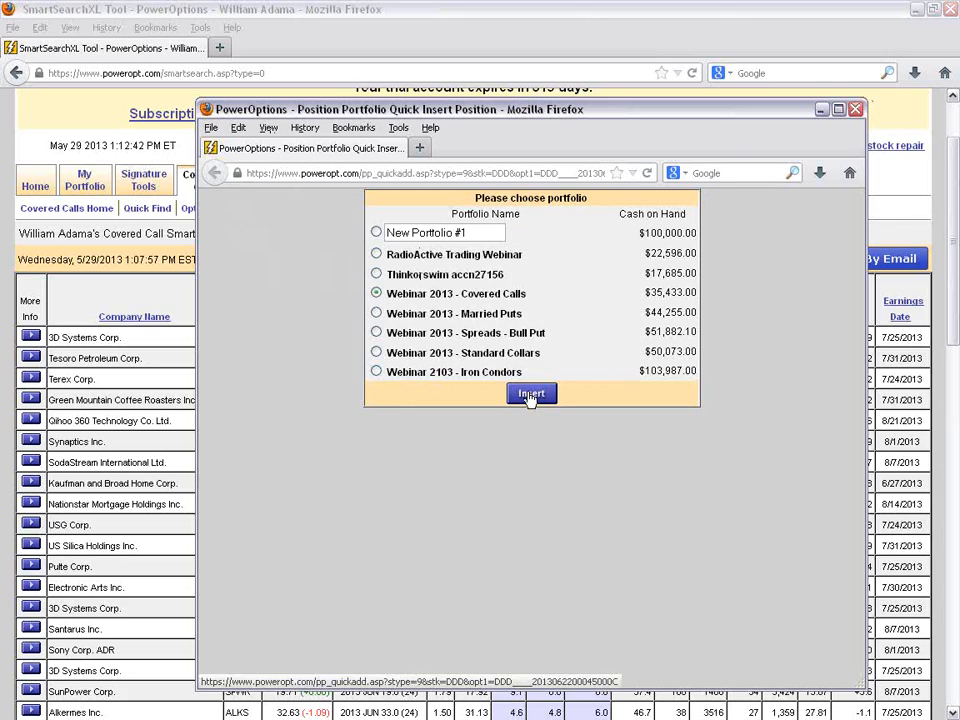
{"action": "left_click", "coordinate": [838, 109]}
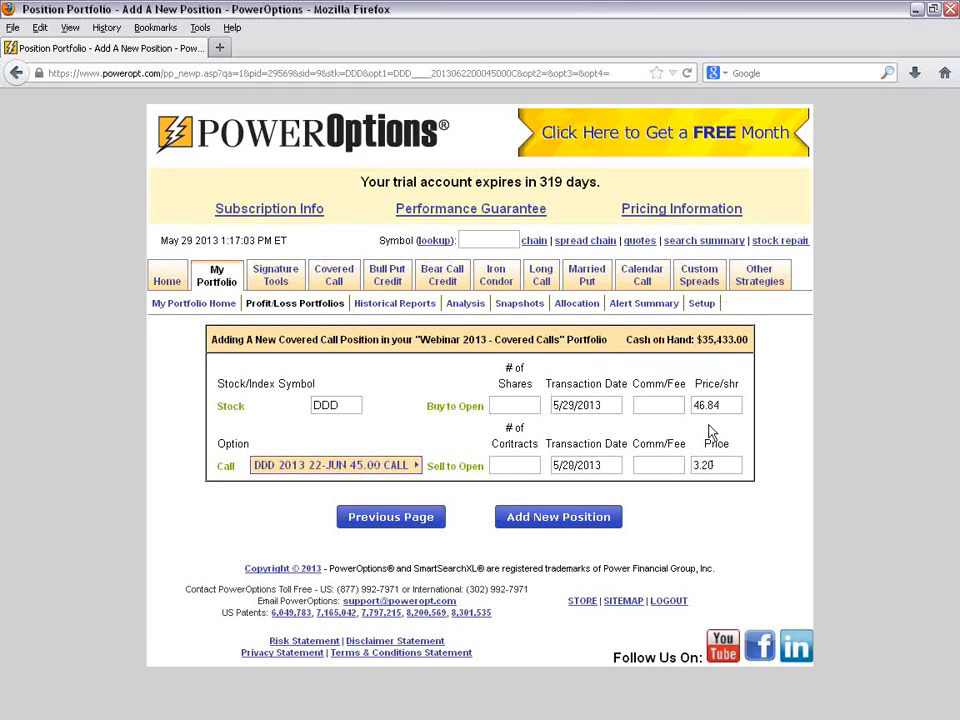
- Enter 100 DDD shares and 1 contract of the June 45 call, and add the new position
{"action": "type", "text": "100"}
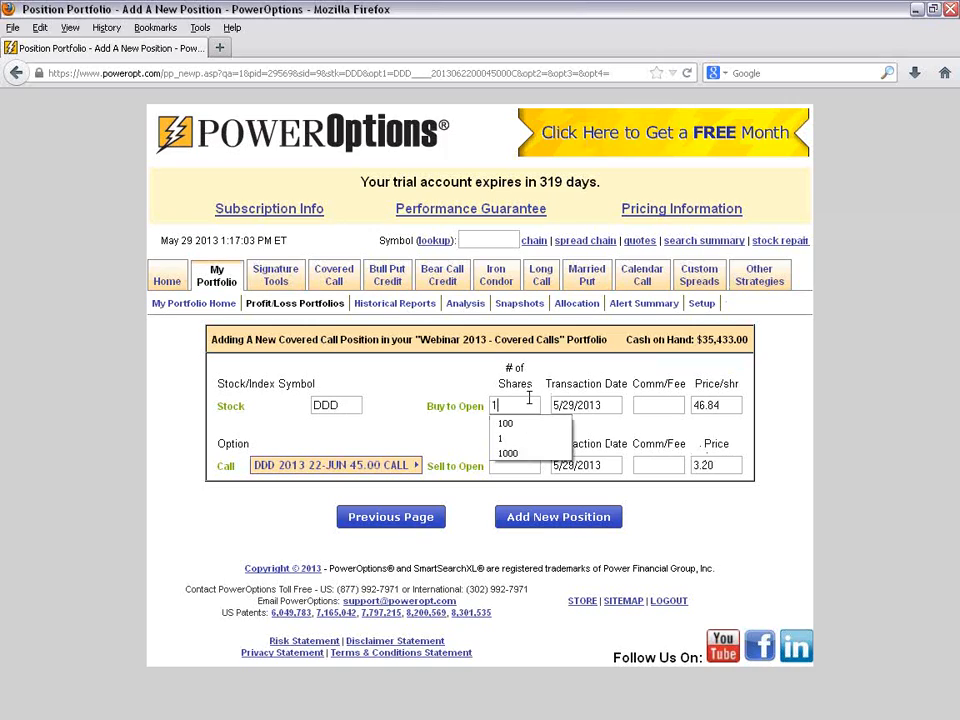
{"action": "left_click", "coordinate": [522, 464]}
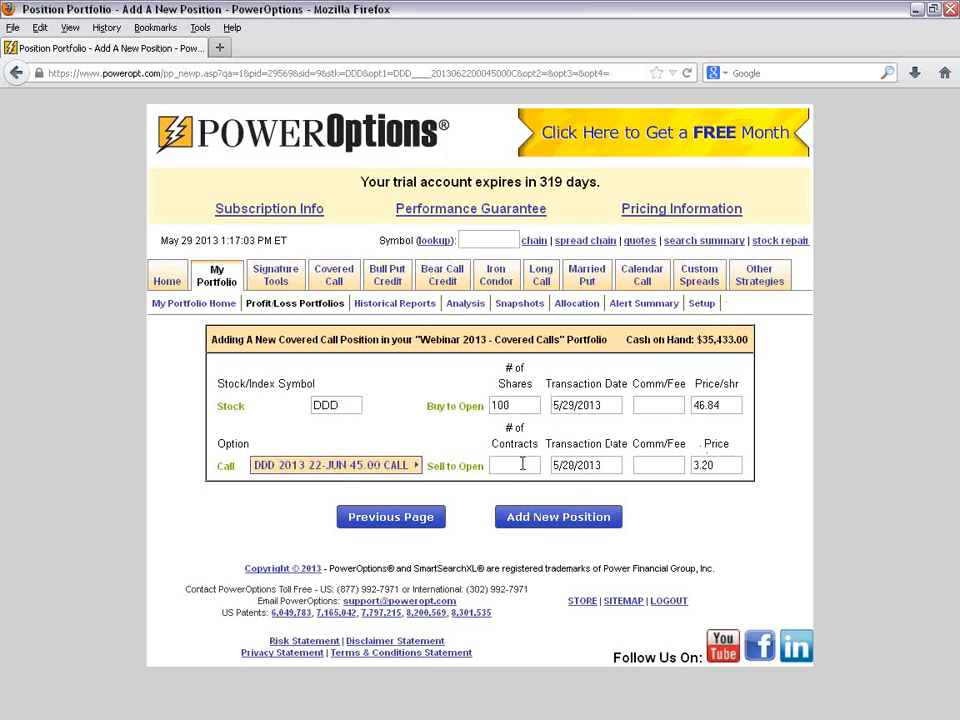
{"action": "type", "text": "1"}
{"action": "left_click", "coordinate": [573, 532]}
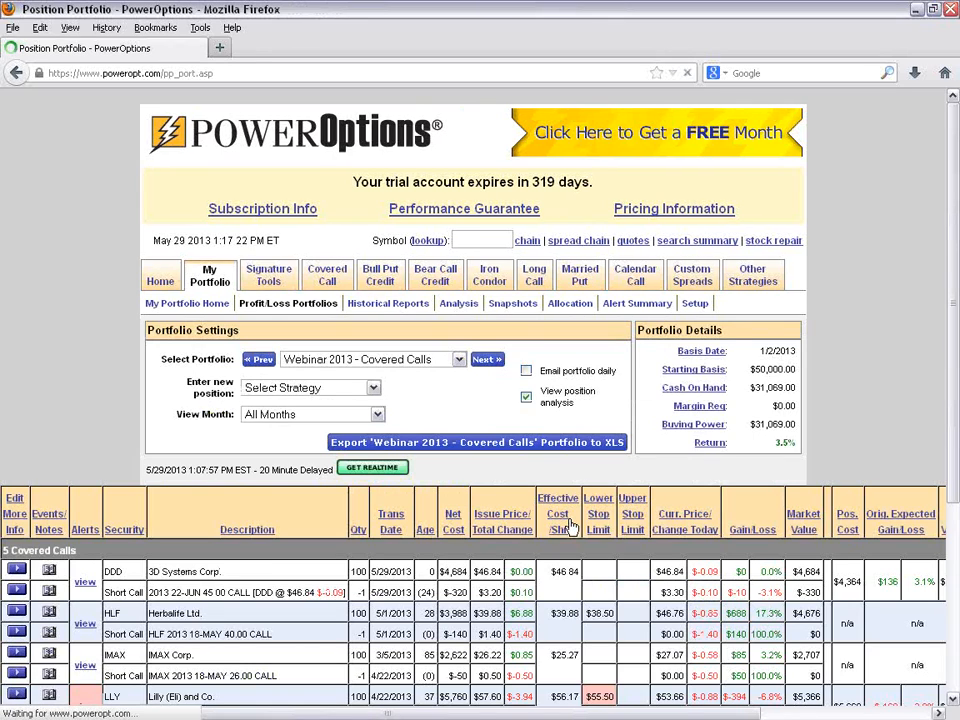
- Review the covered call positions listed in the portfolio, including the expired HLF May call and the new 3D Systems entry
{"action": "scroll", "coordinate": [293, 399], "scroll_direction": "down", "scroll_amount": 2}
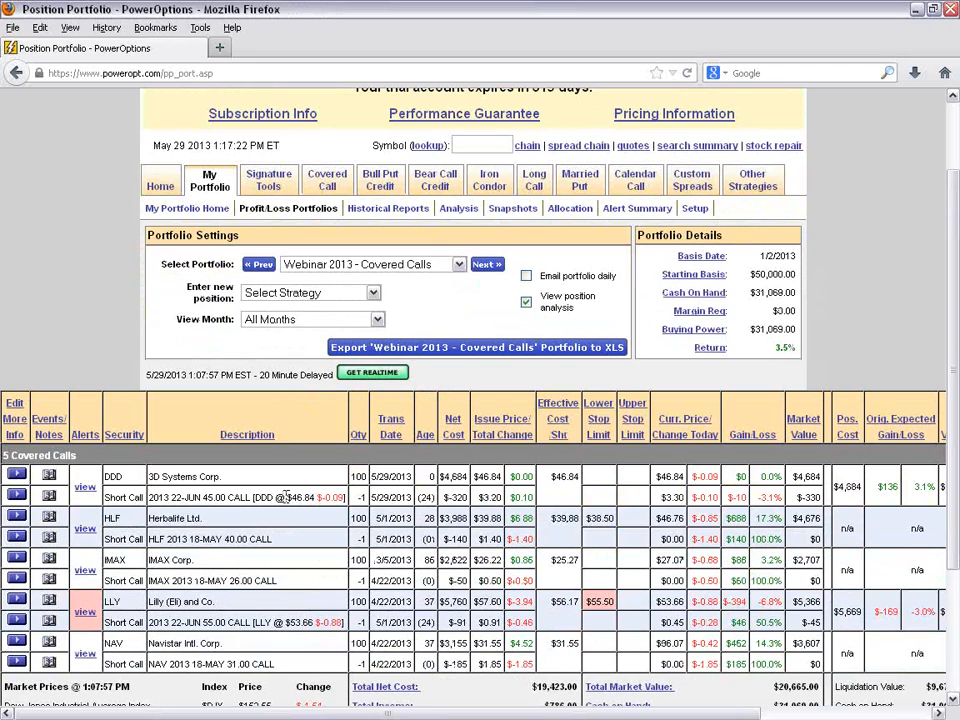
{"action": "scroll", "coordinate": [283, 485], "scroll_direction": "down", "scroll_amount": 2}
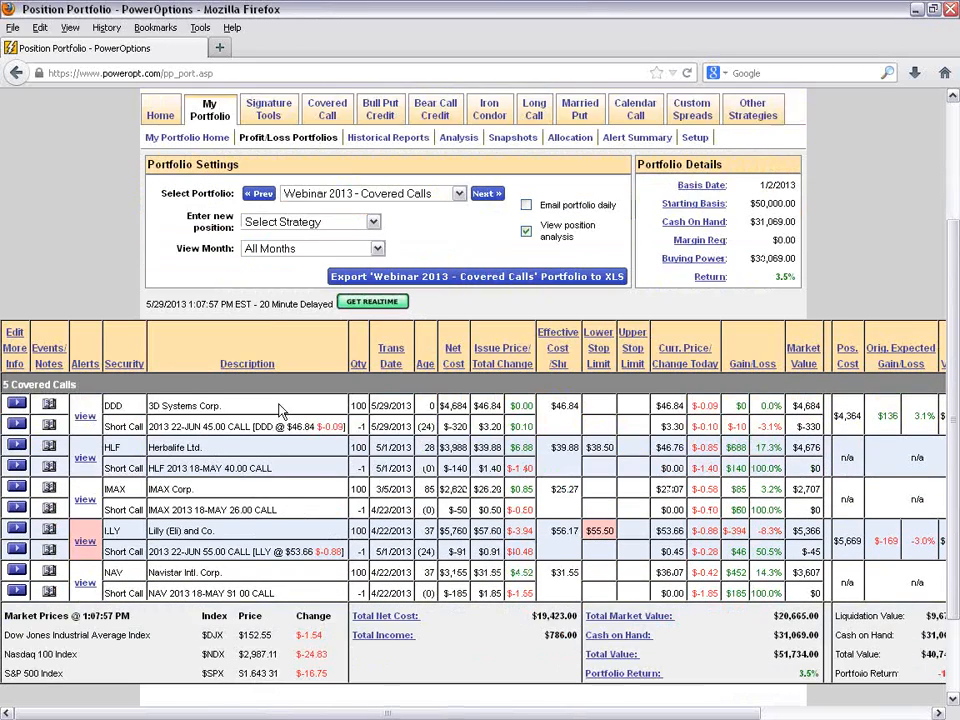
{"action": "scroll", "coordinate": [365, 228], "scroll_direction": "up", "scroll_amount": 2}
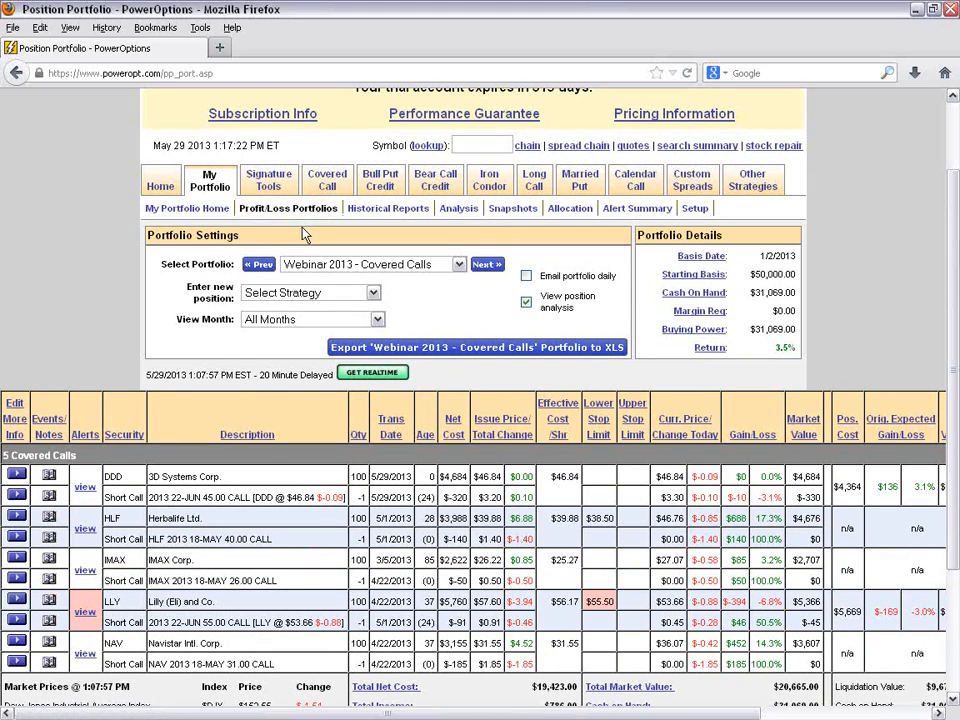
{"action": "scroll", "coordinate": [404, 441], "scroll_direction": "down", "scroll_amount": 2}
{"action": "left_click_drag", "start_coordinate": [404, 441], "coordinate": [348, 452]}
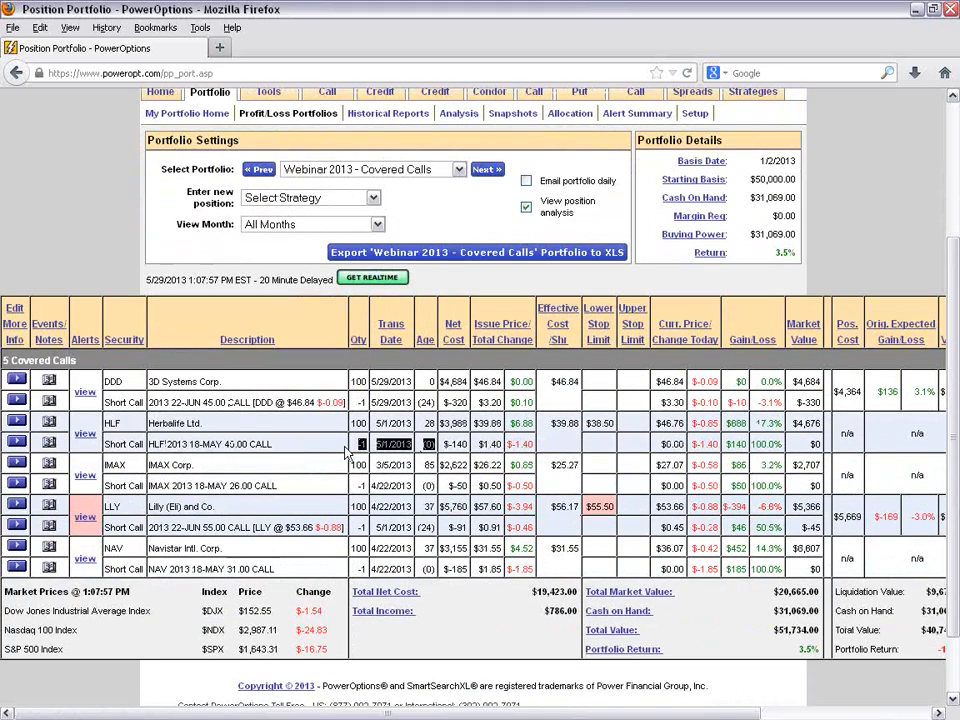
{"action": "left_click", "coordinate": [296, 450]}
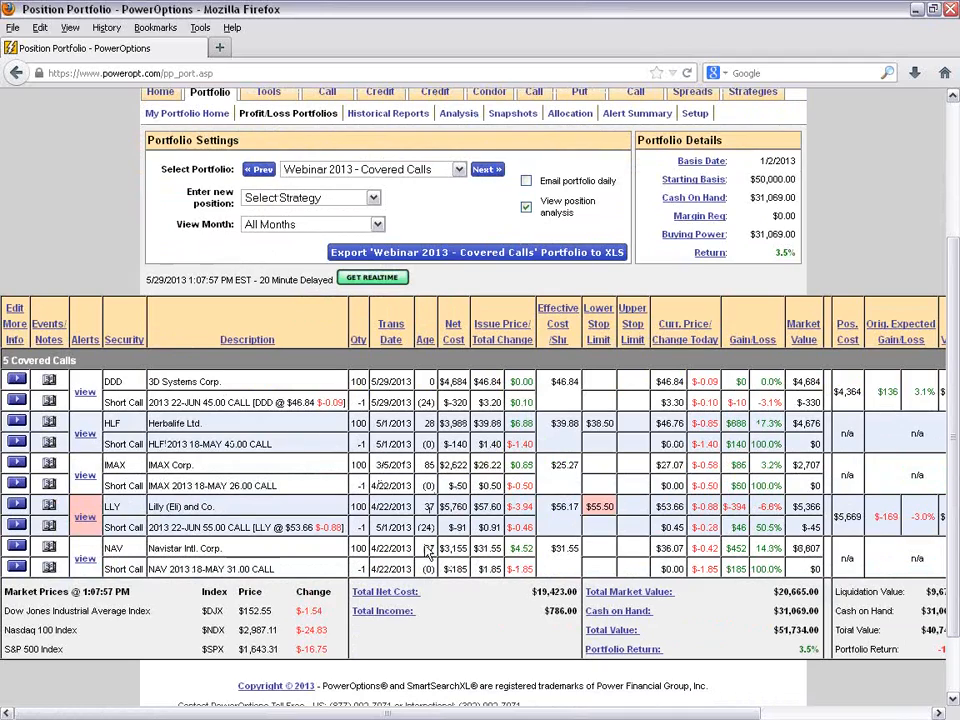
{"action": "left_click_drag", "start_coordinate": [173, 381], "coordinate": [355, 381]}
{"action": "left_click", "coordinate": [508, 394]}
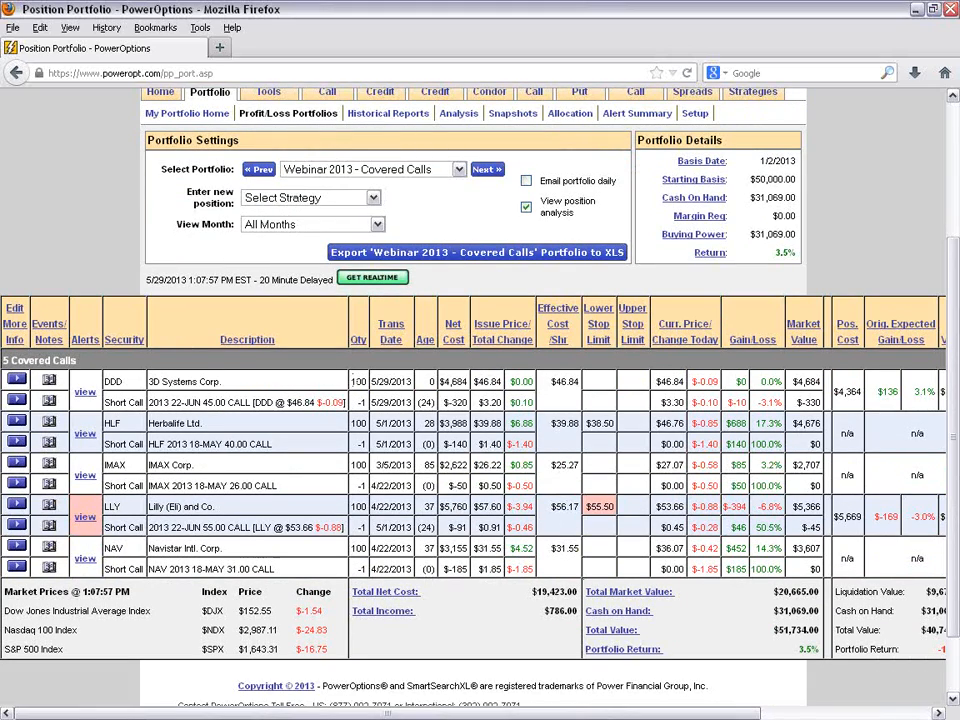
- Examine the DDD position's transaction dates, days to expiration, current prices, position cost and expiration gain/loss
{"action": "left_click_drag", "start_coordinate": [600, 714], "coordinate": [665, 714]}
{"action": "left_click_drag", "start_coordinate": [375, 381], "coordinate": [415, 405]}
{"action": "left_click", "coordinate": [370, 384]}
{"action": "left_click_drag", "start_coordinate": [354, 401], "coordinate": [379, 402]}
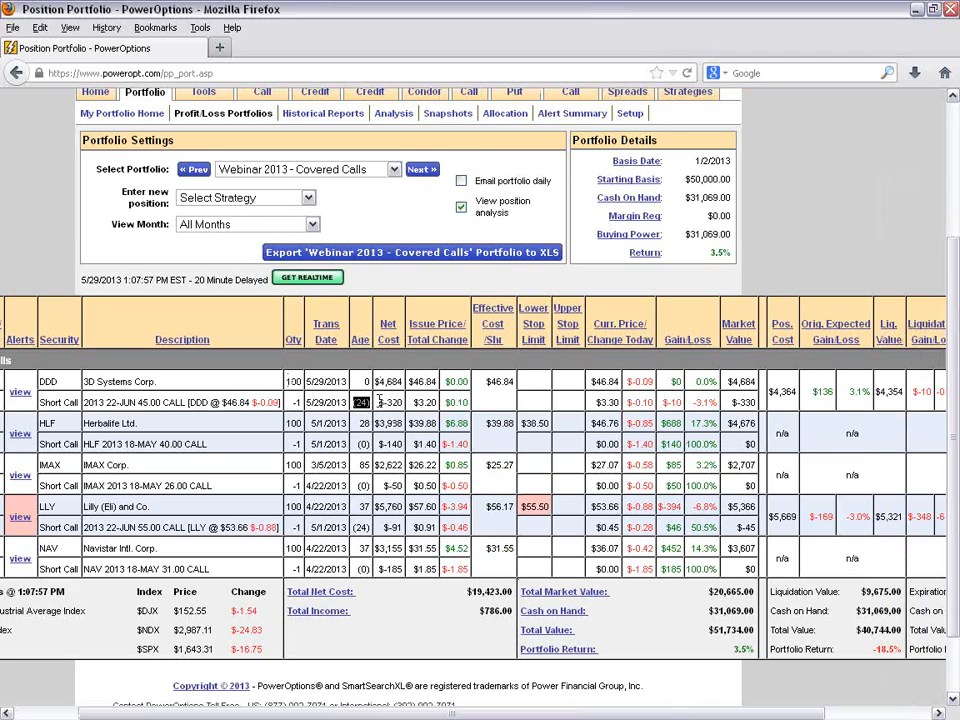
{"action": "left_click_drag", "start_coordinate": [592, 381], "coordinate": [620, 382]}
{"action": "left_click", "coordinate": [678, 402]}
{"action": "left_click_drag", "start_coordinate": [776, 712], "coordinate": [884, 712]}
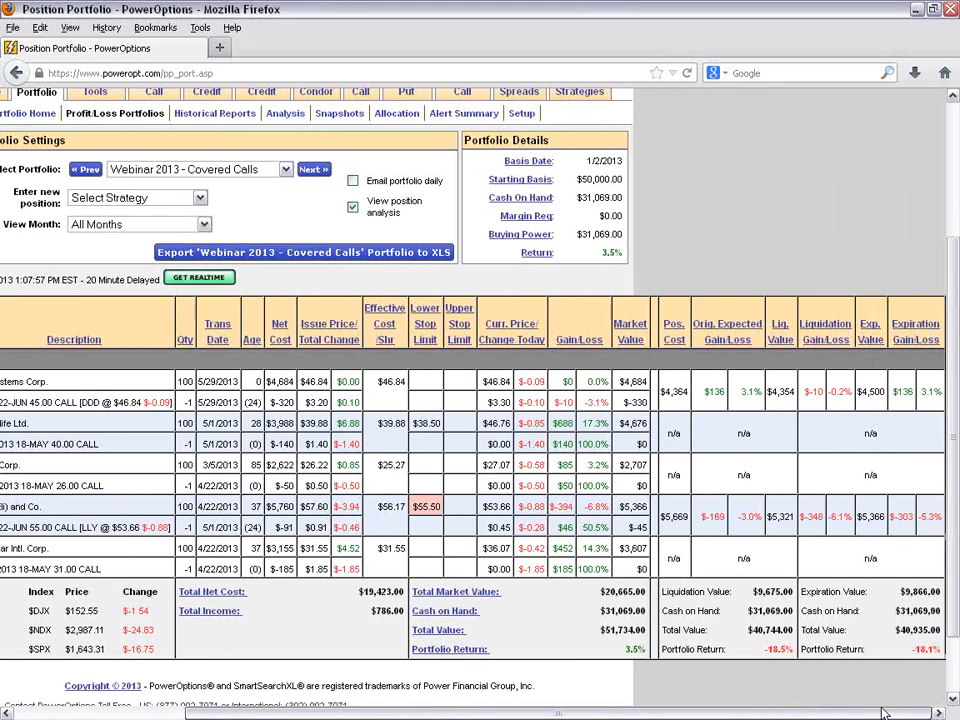
{"action": "double_click", "coordinate": [672, 392]}
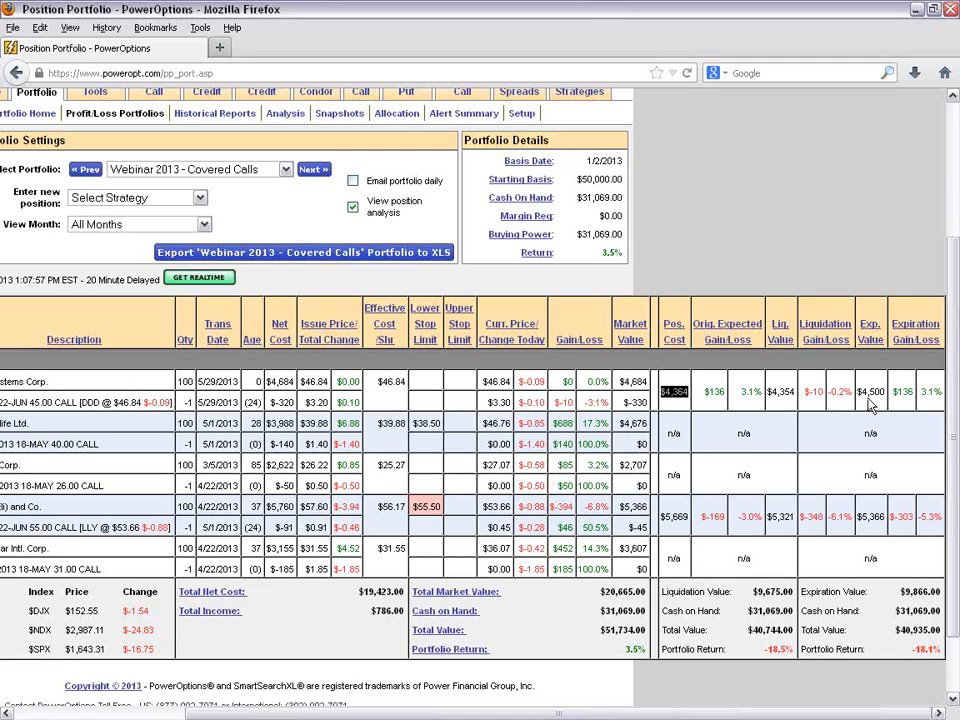
{"action": "left_click_drag", "start_coordinate": [920, 392], "coordinate": [941, 402]}
{"action": "left_click", "coordinate": [926, 425]}
{"action": "left_click_drag", "start_coordinate": [621, 715], "coordinate": [447, 715]}
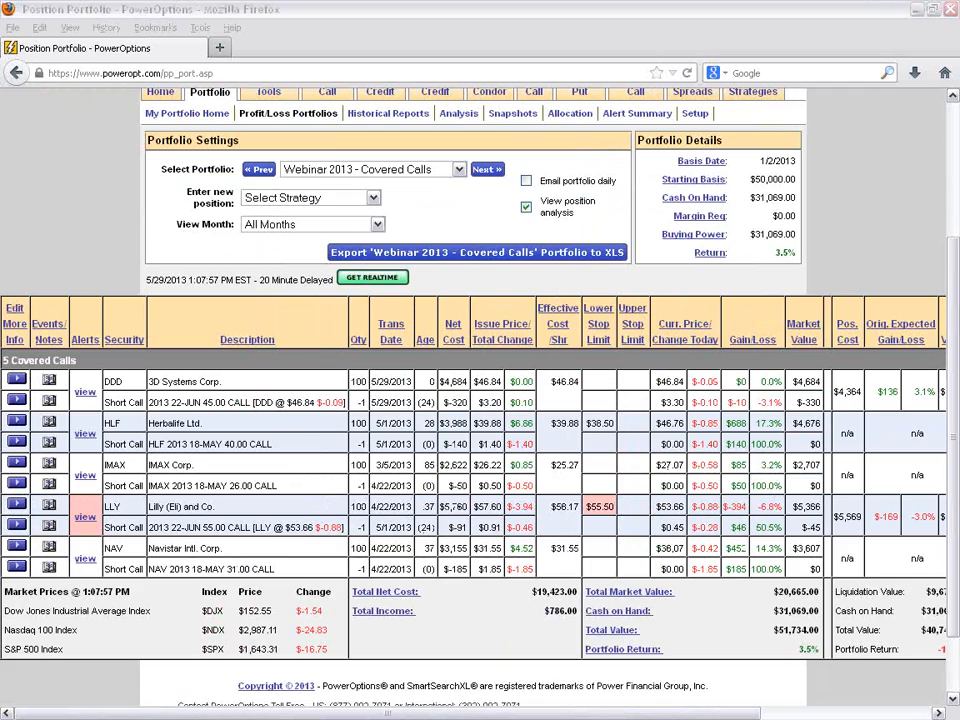
- Examine the LLY position's stock purchase date, issue price, current price and short June 55 call
{"action": "left_click_drag", "start_coordinate": [372, 508], "coordinate": [413, 508]}
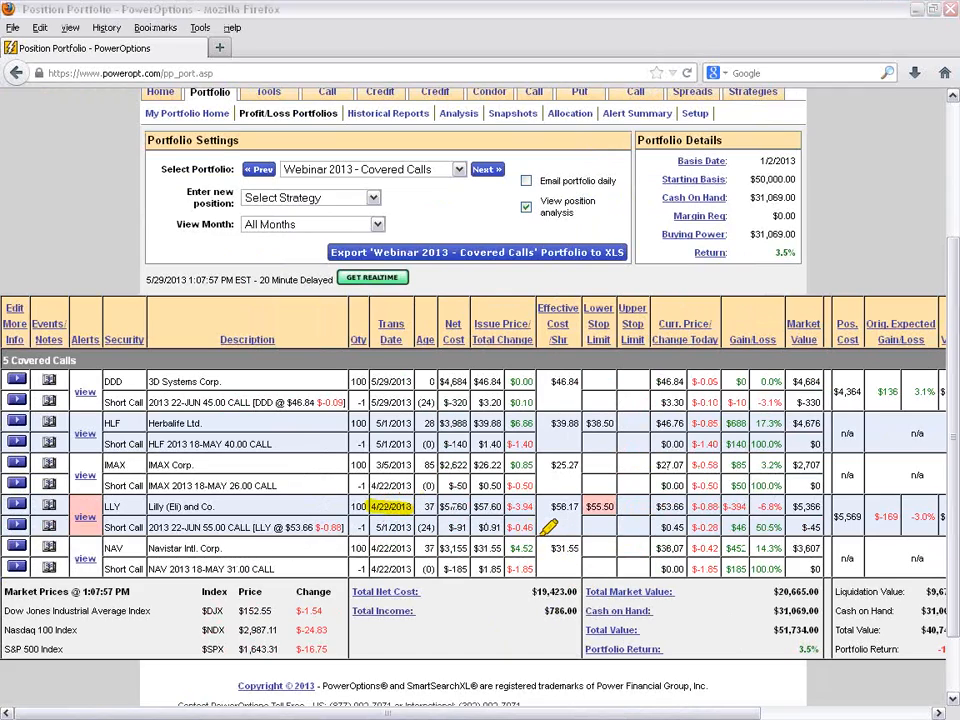
{"action": "left_click_drag", "start_coordinate": [474, 507], "coordinate": [506, 507]}
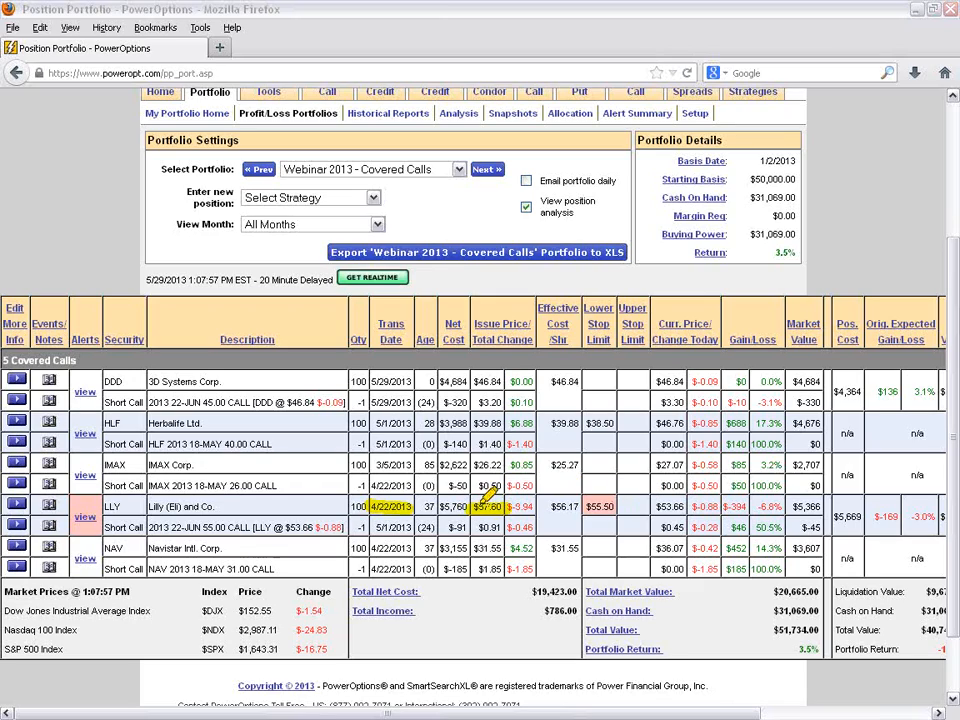
{"action": "left_click_drag", "start_coordinate": [656, 507], "coordinate": [688, 507]}
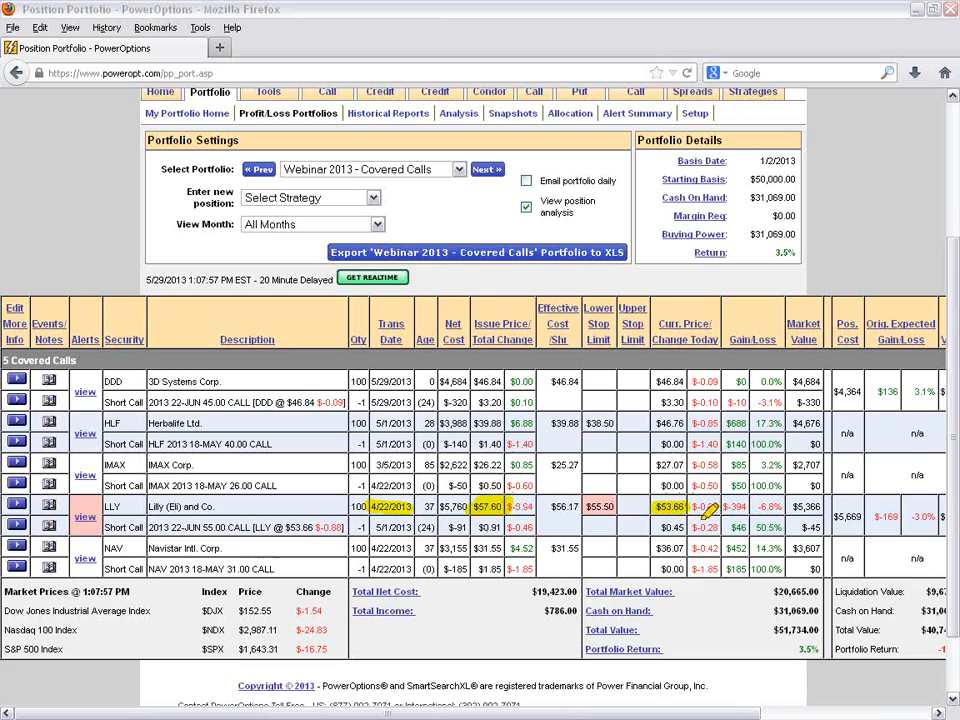
{"action": "left_click_drag", "start_coordinate": [174, 527], "coordinate": [292, 527]}
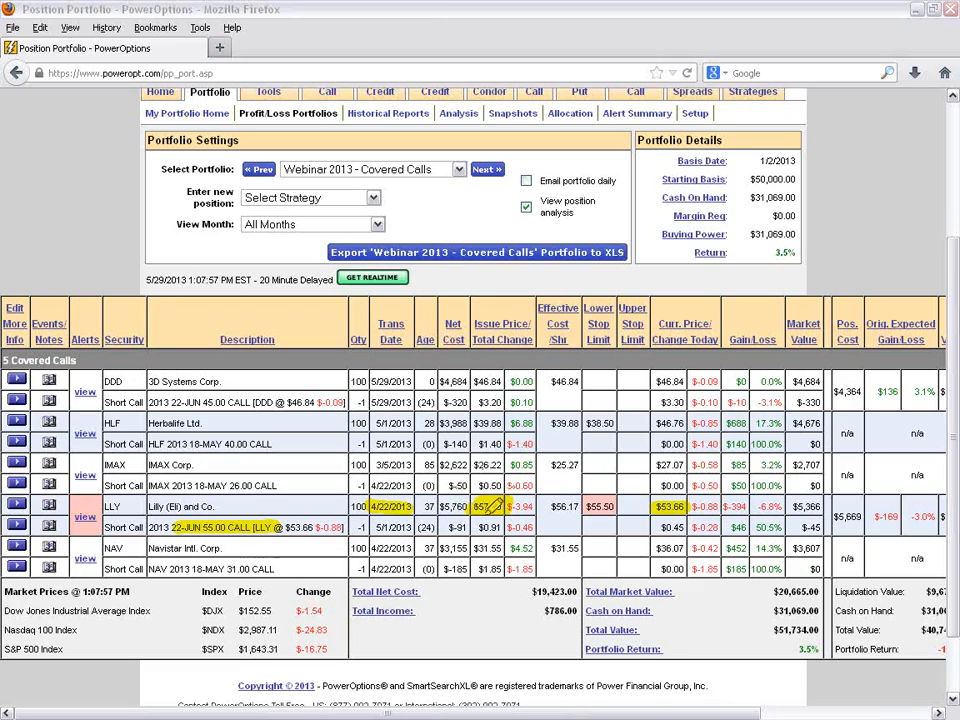
- Compare LLY's issue price with its Effective Cost/Shr, and check both transaction dates, the current price and the lower stop limit
{"action": "mouse_move", "coordinate": [497, 490]}
{"action": "left_mouse_down"}
{"action": "mouse_move", "coordinate": [560, 478]}
{"action": "mouse_move", "coordinate": [572, 492]}
{"action": "mouse_move", "coordinate": [556, 507]}
{"action": "left_mouse_up"}
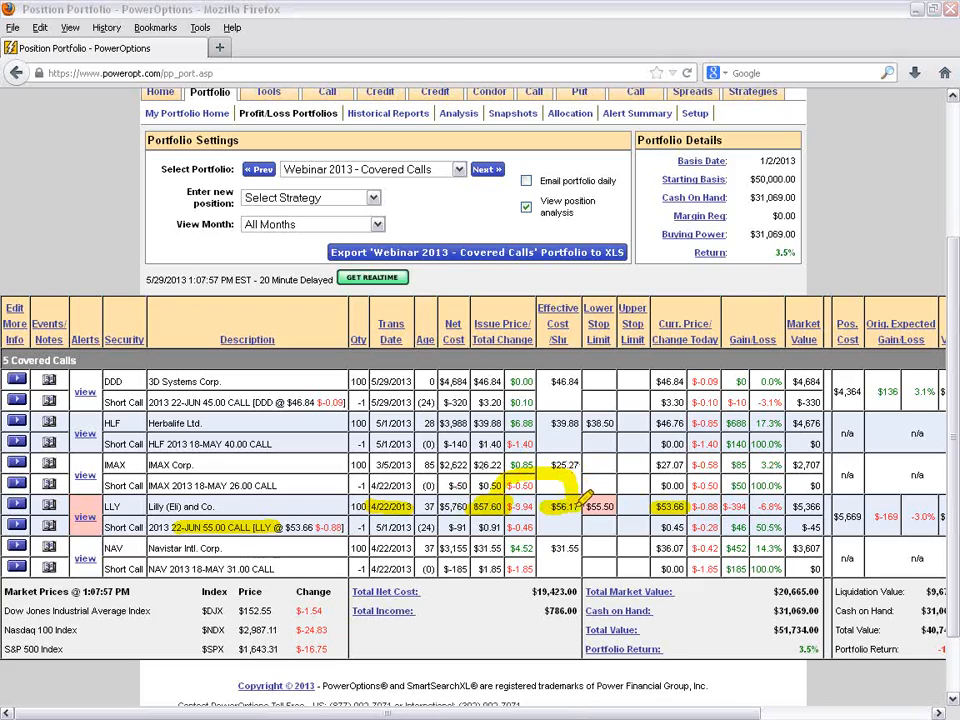
{"action": "left_click_drag", "start_coordinate": [548, 306], "coordinate": [578, 334]}
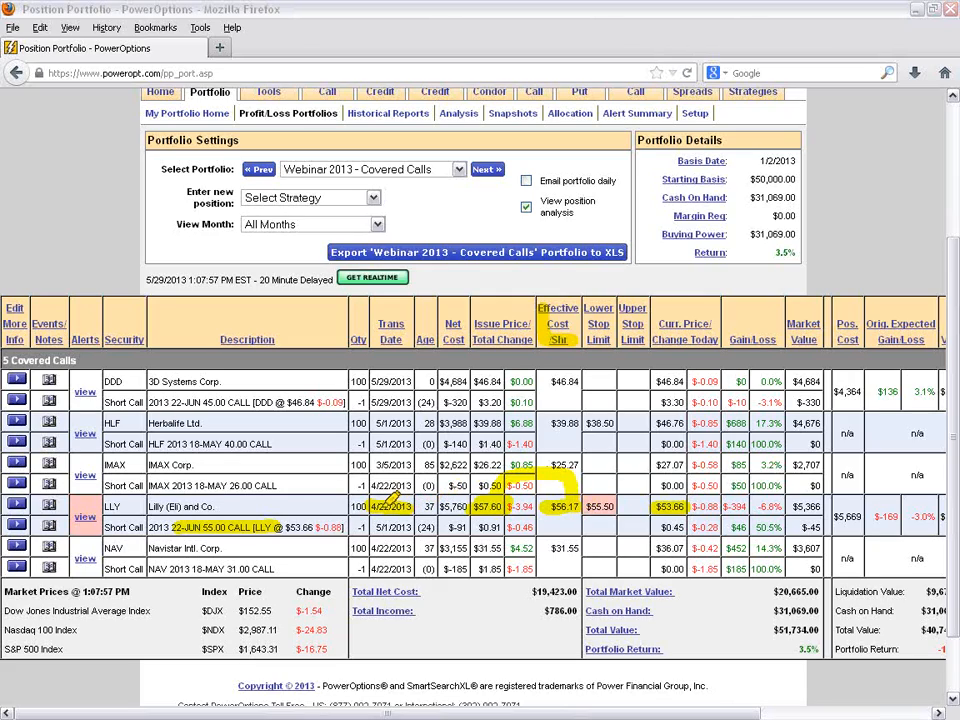
{"action": "mouse_move", "coordinate": [385, 506]}
{"action": "left_mouse_down"}
{"action": "mouse_move", "coordinate": [373, 506]}
{"action": "mouse_move", "coordinate": [422, 506]}
{"action": "left_mouse_up"}
{"action": "left_click_drag", "start_coordinate": [370, 530], "coordinate": [414, 526]}
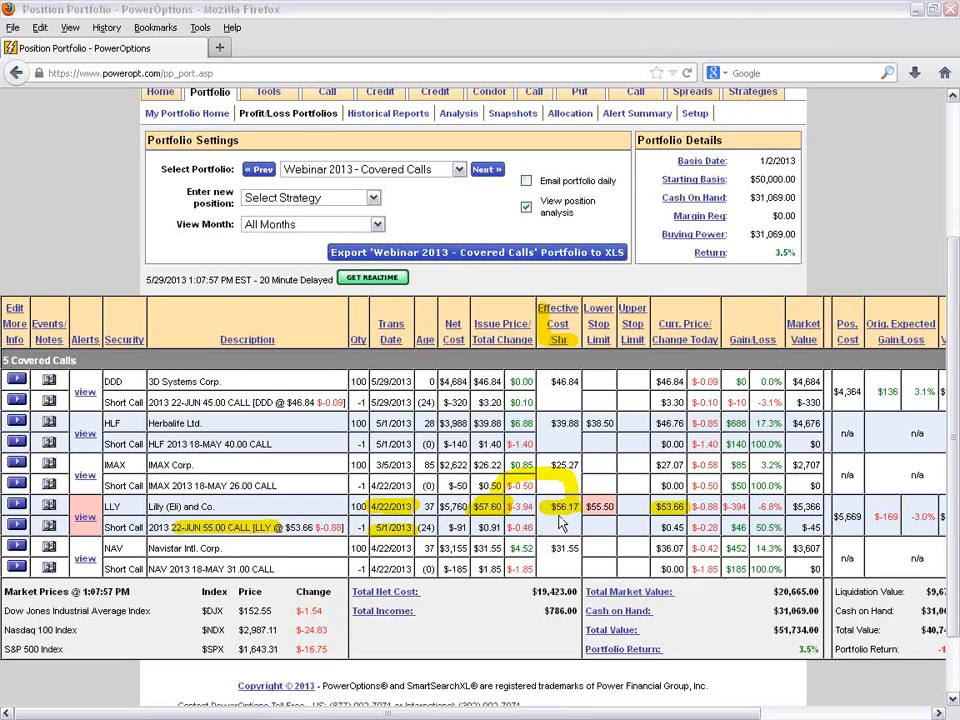
{"action": "left_click_drag", "start_coordinate": [655, 509], "coordinate": [685, 509]}
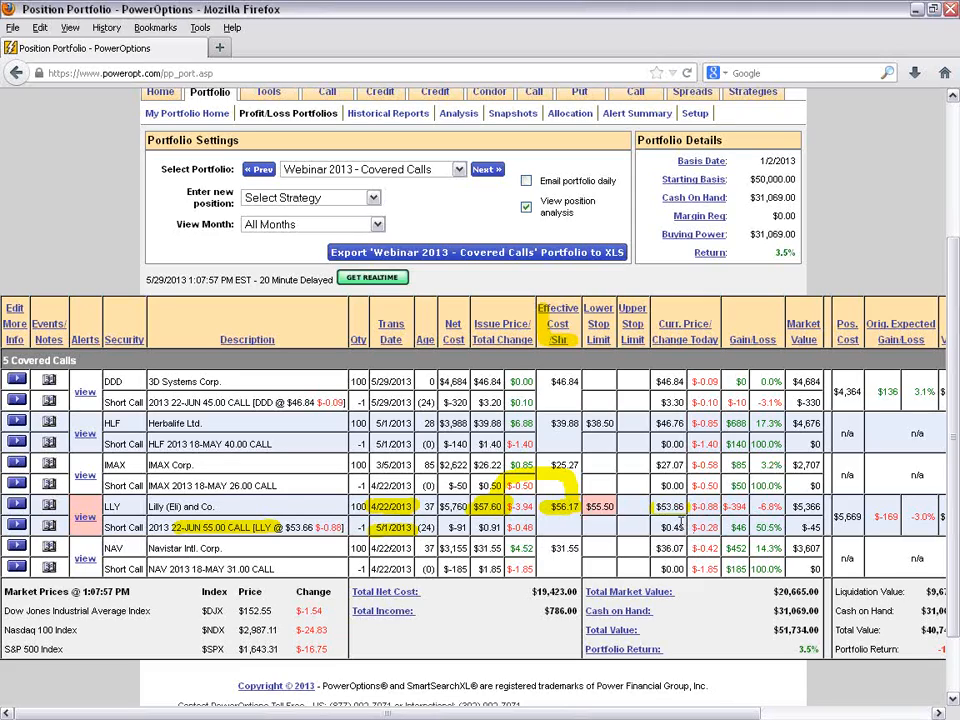
{"action": "left_click_drag", "start_coordinate": [612, 507], "coordinate": [586, 508]}
- Review the LLY position's triggered alerts and enabled alert criteria, and return to the portfolio
{"action": "left_click", "coordinate": [84, 520]}
{"action": "scroll", "coordinate": [197, 440], "scroll_direction": "down", "scroll_amount": 3}
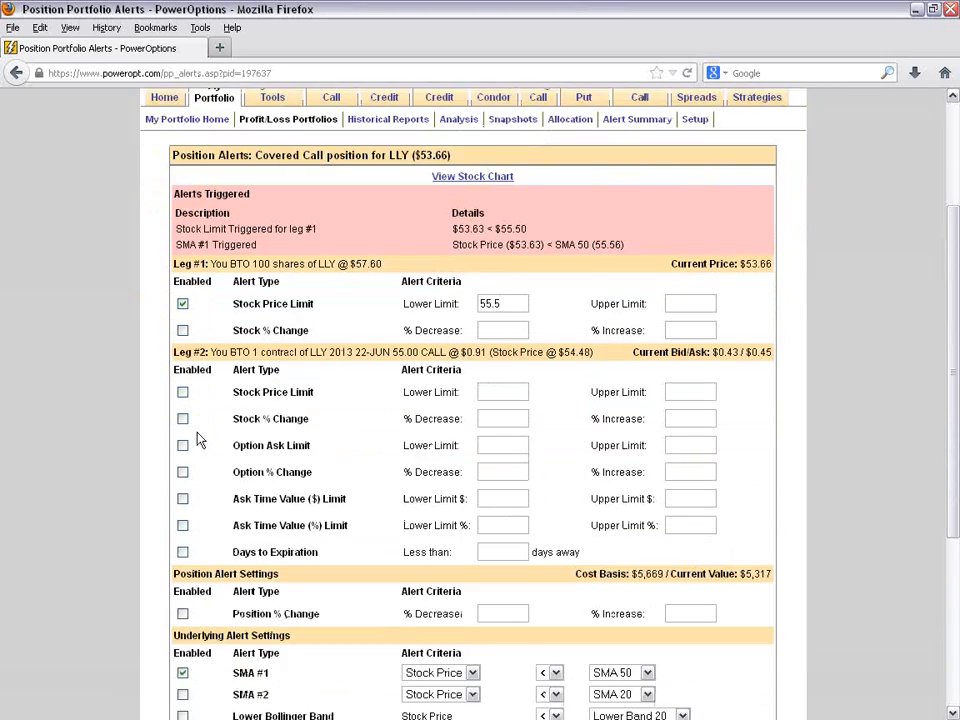
{"action": "scroll", "coordinate": [197, 440], "scroll_direction": "down", "scroll_amount": 2}
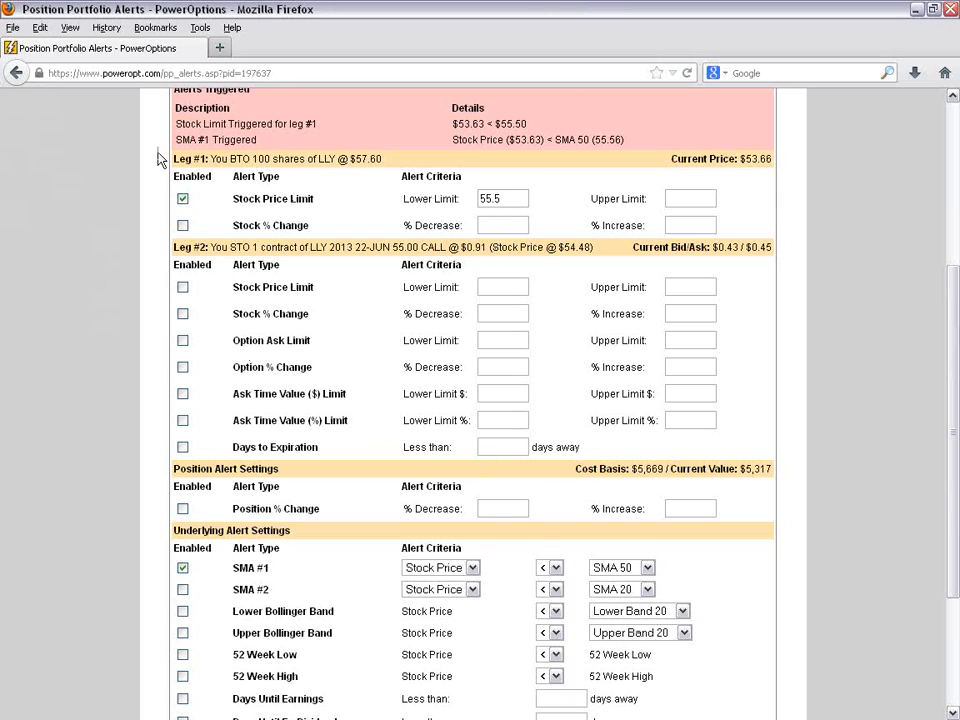
{"action": "left_click", "coordinate": [22, 76]}
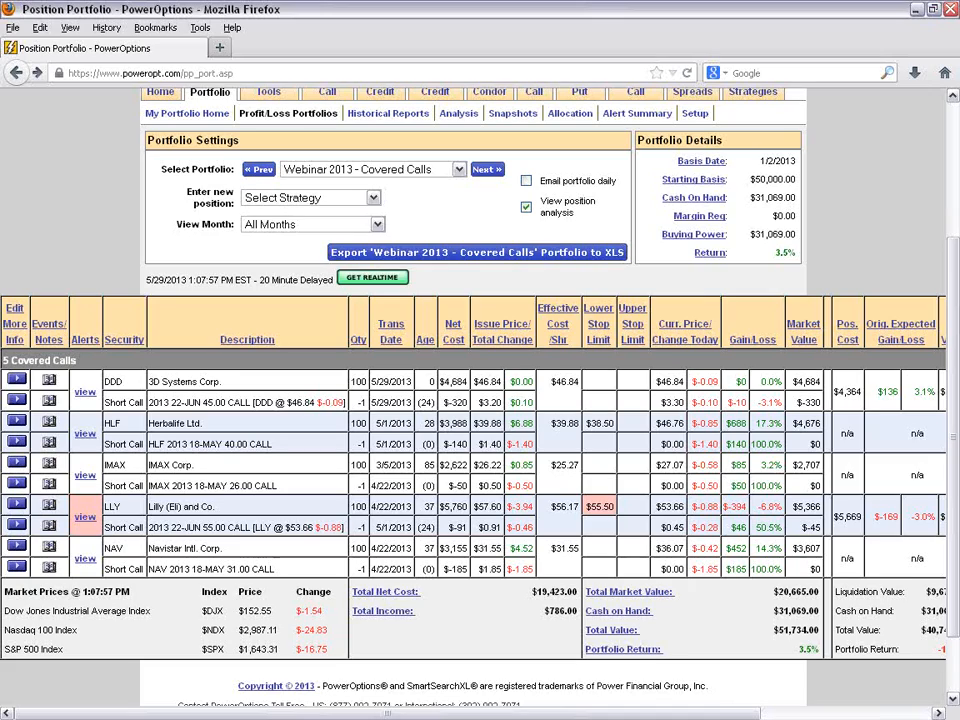
- Open the Position Analysis for the LLY covered call and maximize its window
{"action": "left_click", "coordinate": [20, 504]}
{"action": "mouse_move", "coordinate": [66, 561]}
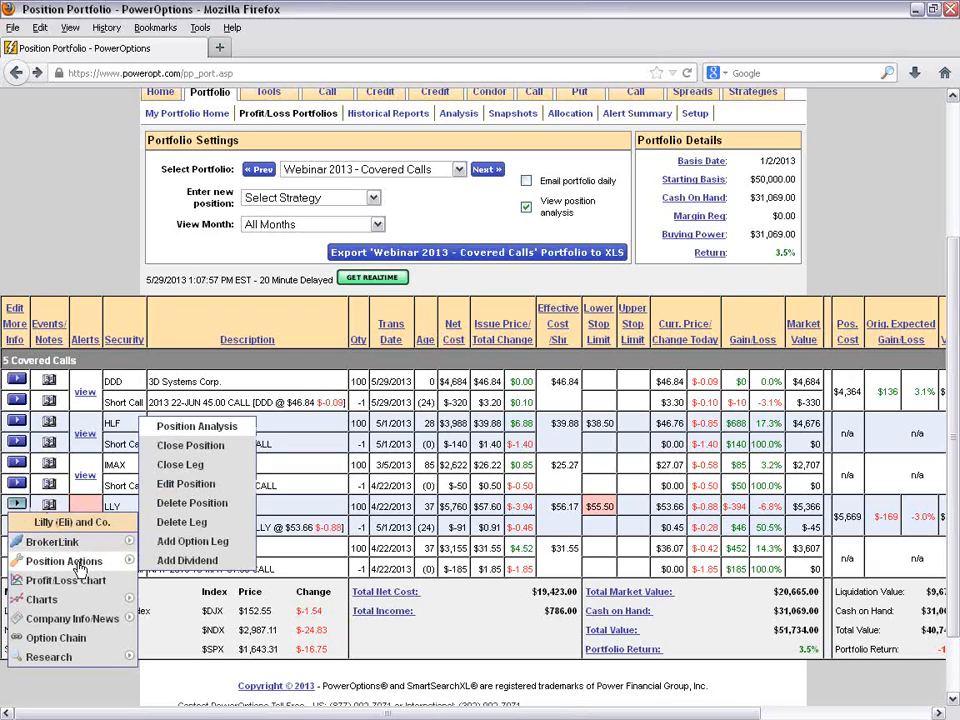
{"action": "left_click", "coordinate": [198, 428]}
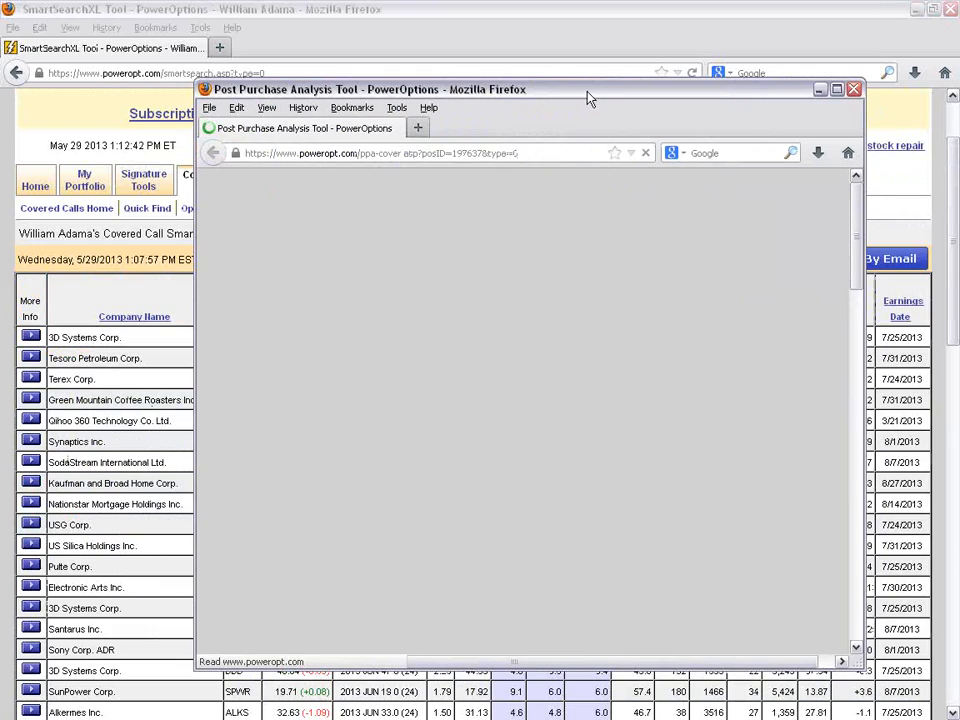
{"action": "left_click", "coordinate": [838, 91]}
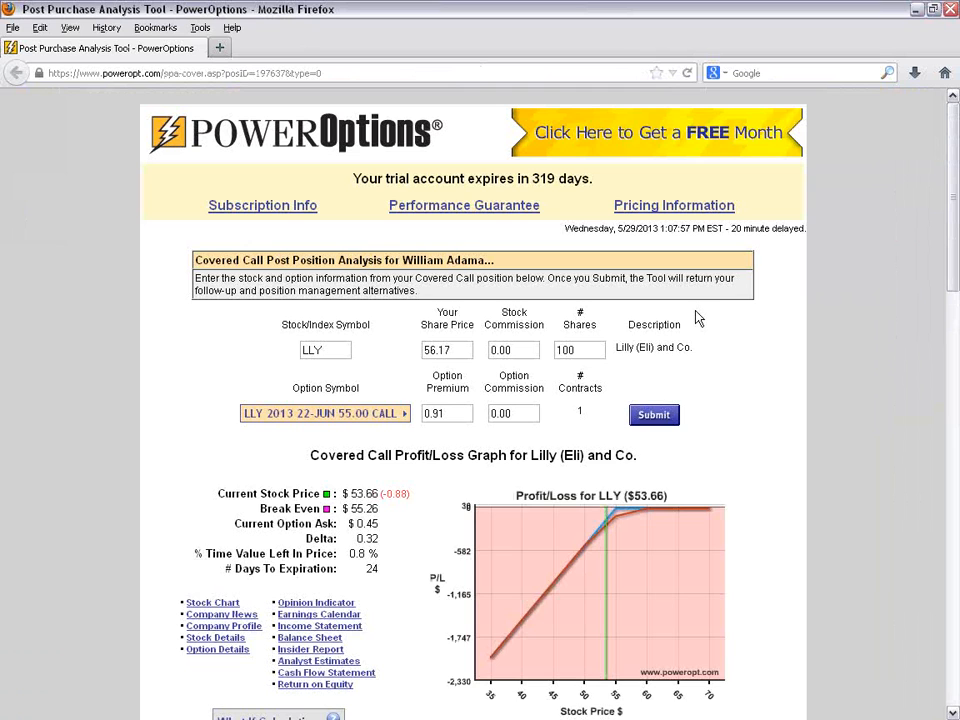
- Examine the LLY analysis: share price, profit/loss graph, original position value and original expected return
{"action": "left_click_drag", "start_coordinate": [437, 347], "coordinate": [410, 349]}
{"action": "left_click", "coordinate": [853, 343]}
{"action": "scroll", "coordinate": [617, 390], "scroll_direction": "down", "scroll_amount": 3}
{"action": "mouse_move", "coordinate": [615, 328]}
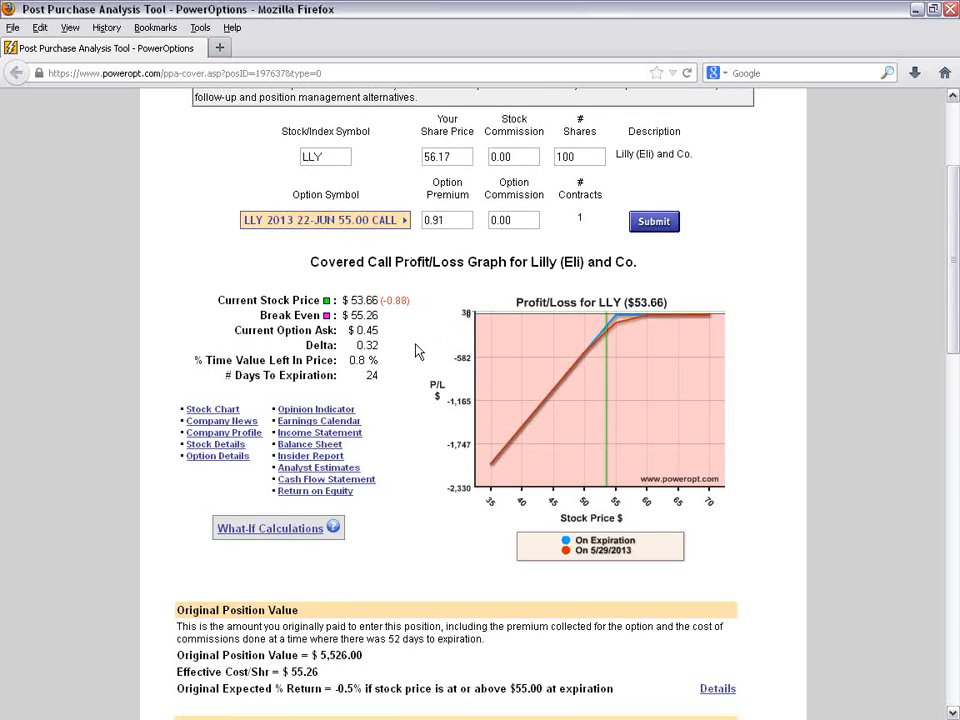
{"action": "scroll", "coordinate": [418, 350], "scroll_direction": "down", "scroll_amount": 5}
{"action": "scroll", "coordinate": [520, 406], "scroll_direction": "down", "scroll_amount": 2}
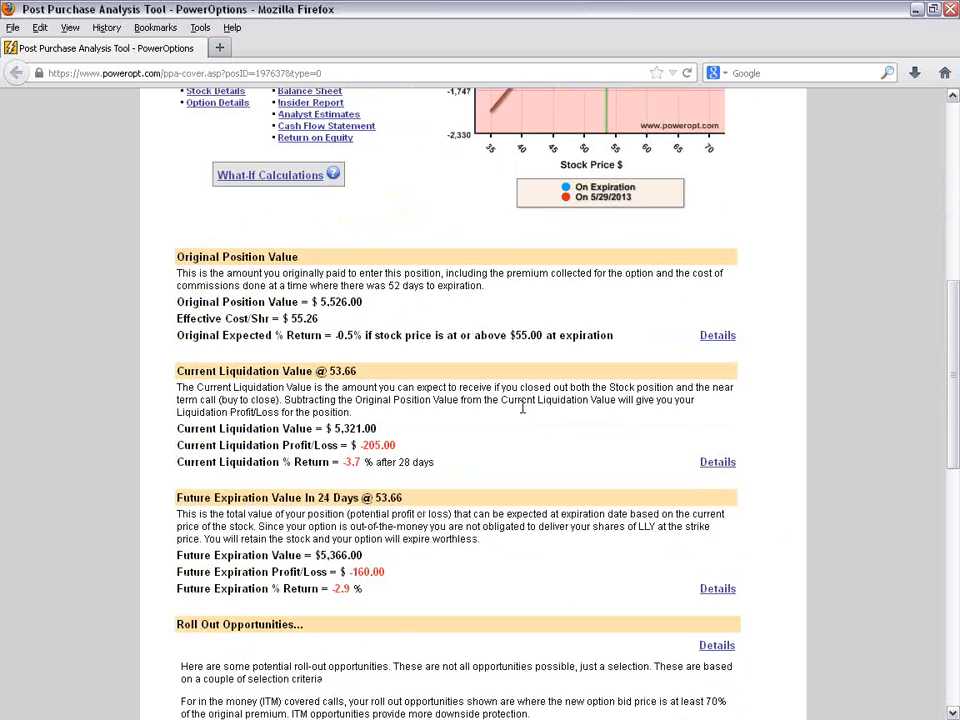
{"action": "left_click_drag", "start_coordinate": [331, 313], "coordinate": [475, 318]}
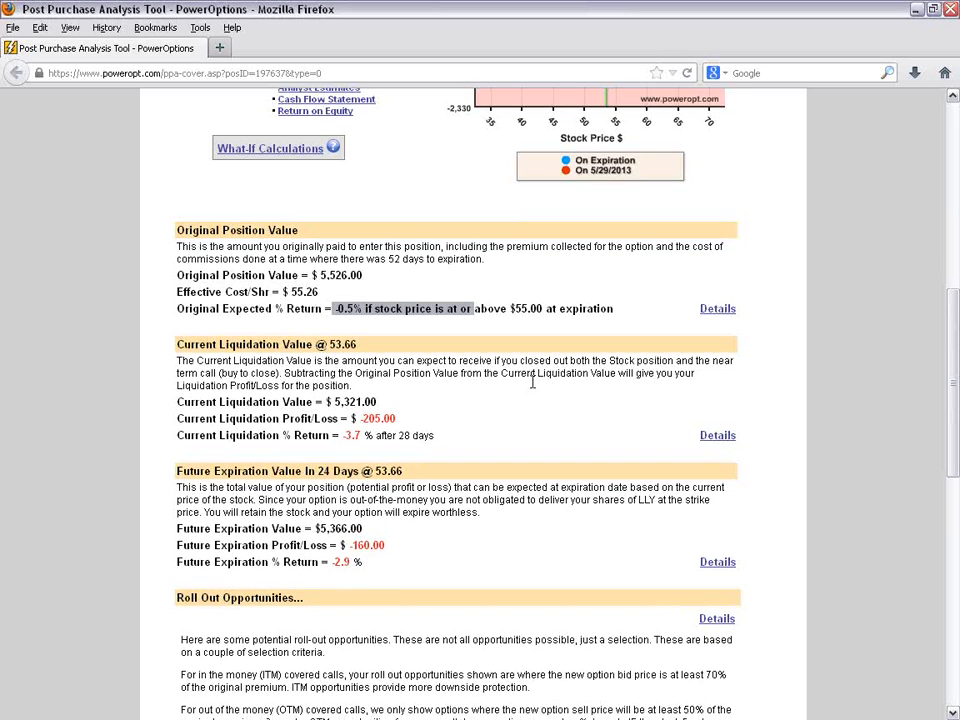
- Examine the LLY position's Current Liquidation % Return and its Future Expiration % Return
{"action": "scroll", "coordinate": [531, 380], "scroll_direction": "down", "scroll_amount": 2}
{"action": "left_click_drag", "start_coordinate": [339, 343], "coordinate": [437, 350]}
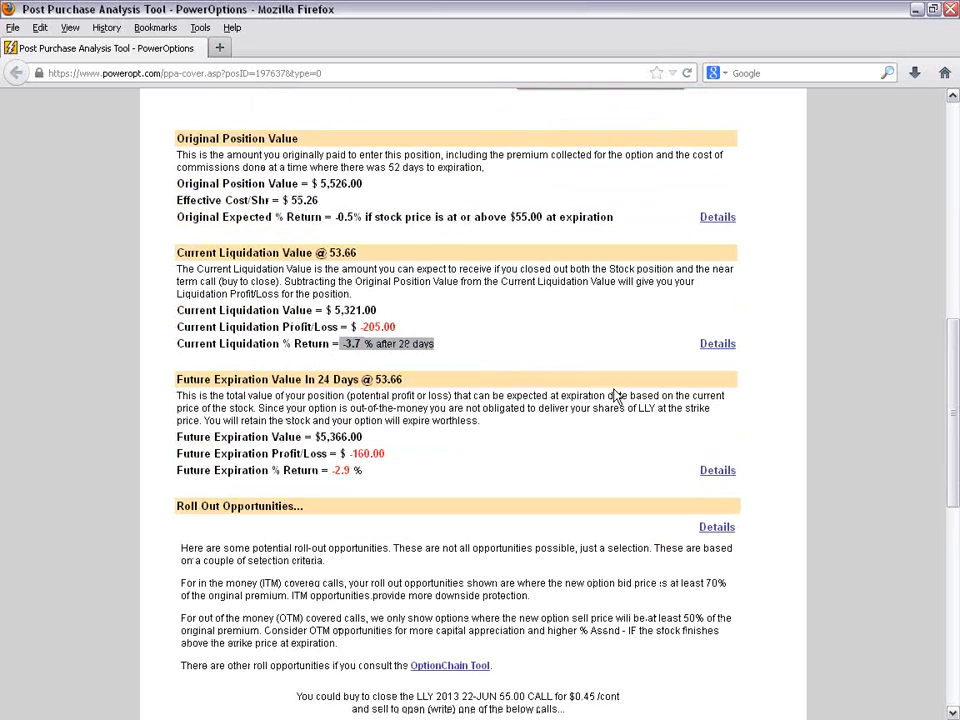
{"action": "scroll", "coordinate": [617, 397], "scroll_direction": "down", "scroll_amount": 2}
{"action": "left_click_drag", "start_coordinate": [178, 375], "coordinate": [428, 378]}
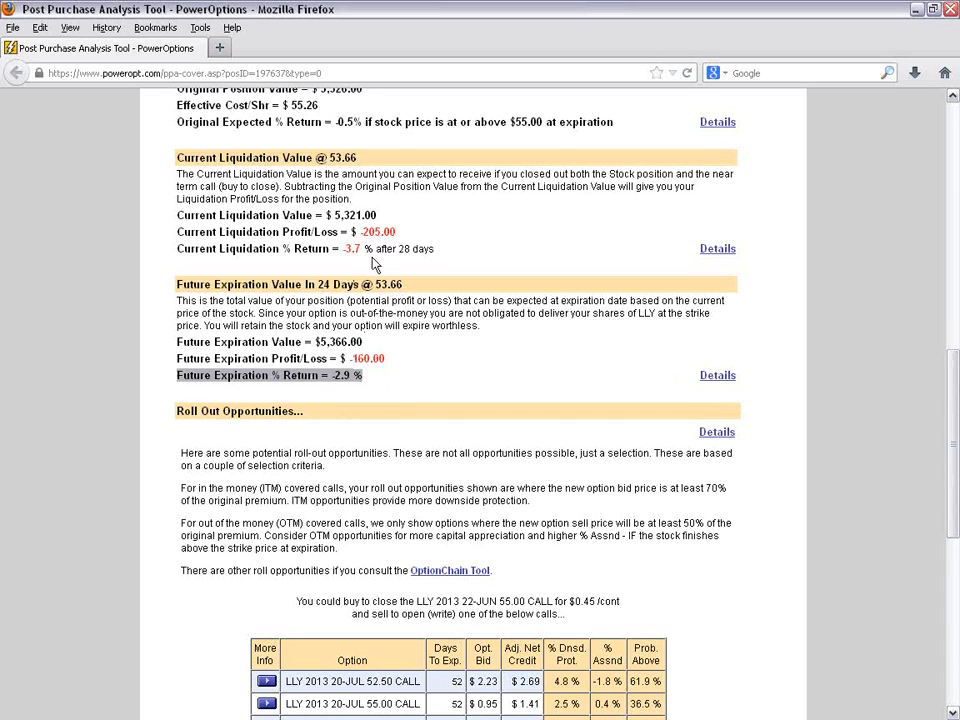
- Examine the LLY History table, checking the cost basis and sale price of the 57.50 call and the sale price of the 55.00 call
{"action": "scroll", "coordinate": [498, 384], "scroll_direction": "down", "scroll_amount": 3}
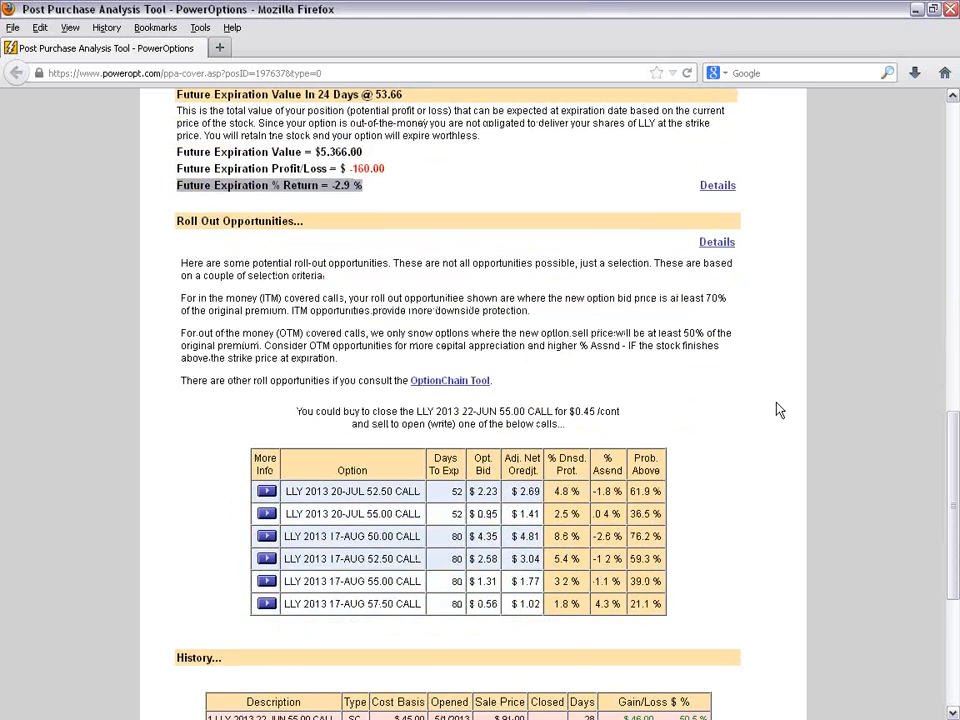
{"action": "scroll", "coordinate": [855, 405], "scroll_direction": "down", "scroll_amount": 2}
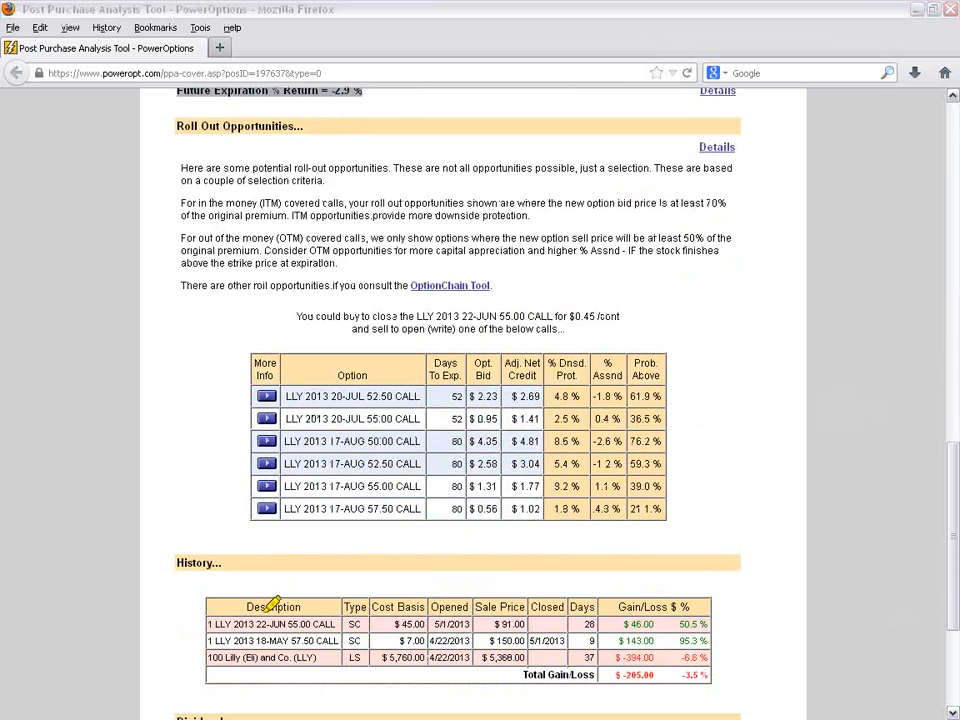
{"action": "mouse_move", "coordinate": [274, 590]}
{"action": "left_mouse_down"}
{"action": "mouse_move", "coordinate": [212, 652]}
{"action": "mouse_move", "coordinate": [625, 682]}
{"action": "mouse_move", "coordinate": [738, 600]}
{"action": "mouse_move", "coordinate": [660, 588]}
{"action": "mouse_move", "coordinate": [297, 592]}
{"action": "left_mouse_up"}
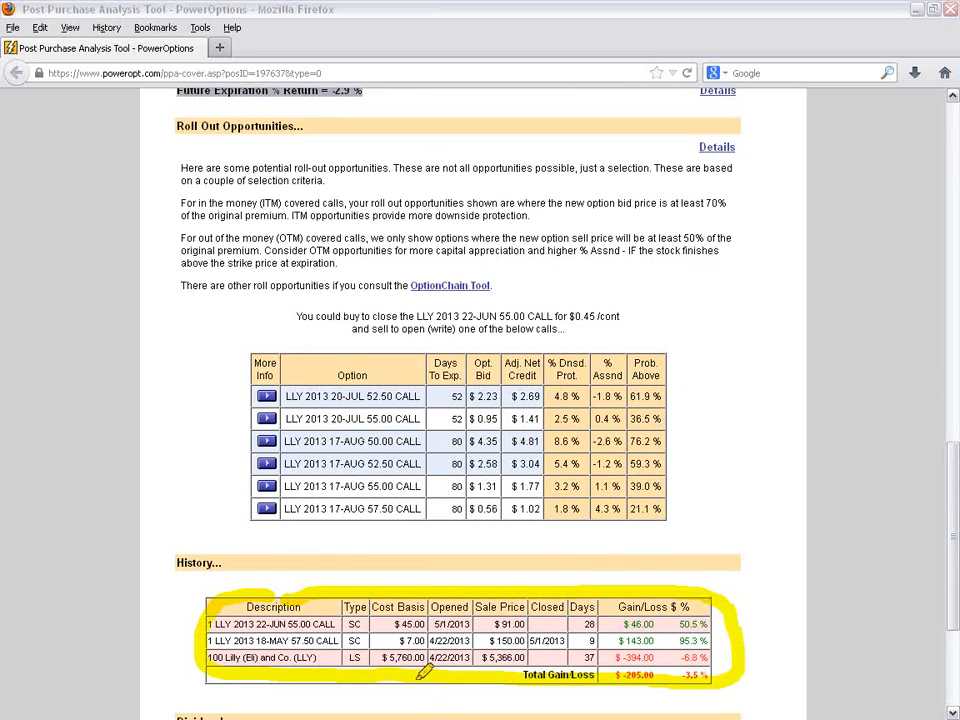
{"action": "left_click_drag", "start_coordinate": [398, 641], "coordinate": [516, 634]}
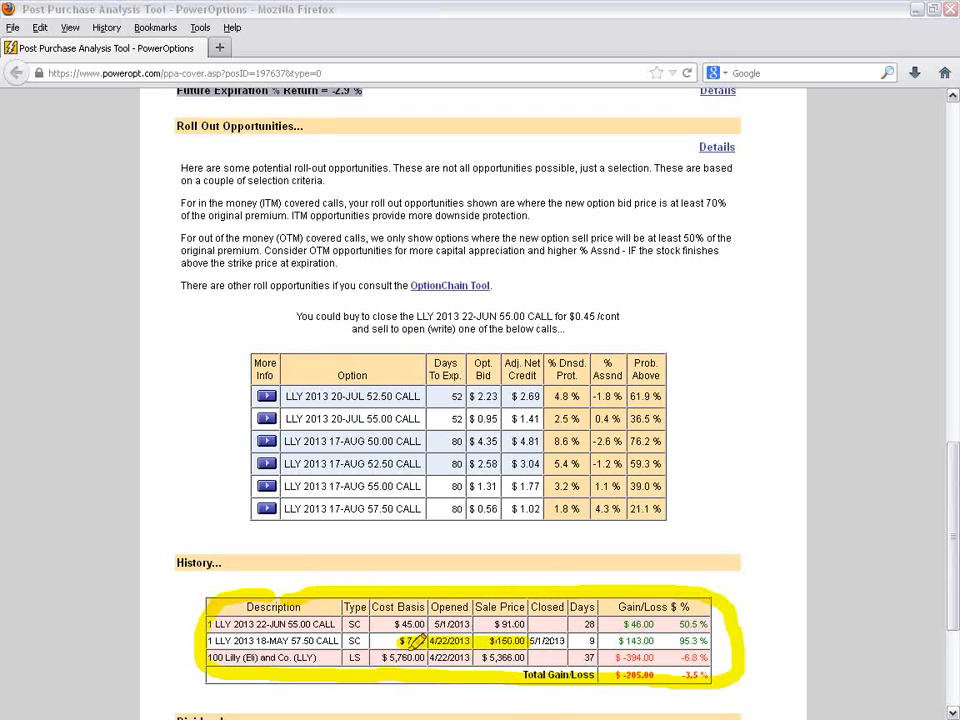
{"action": "left_click_drag", "start_coordinate": [494, 624], "coordinate": [525, 624]}
- Check the 22-JUN 55.00 call's buy-to-close price, the 20-JUL 52.50 roll-out's bid, credit and protection, and the 17-AUG 55.00 roll-out's assigned return
{"action": "left_click_drag", "start_coordinate": [400, 316], "coordinate": [627, 316]}
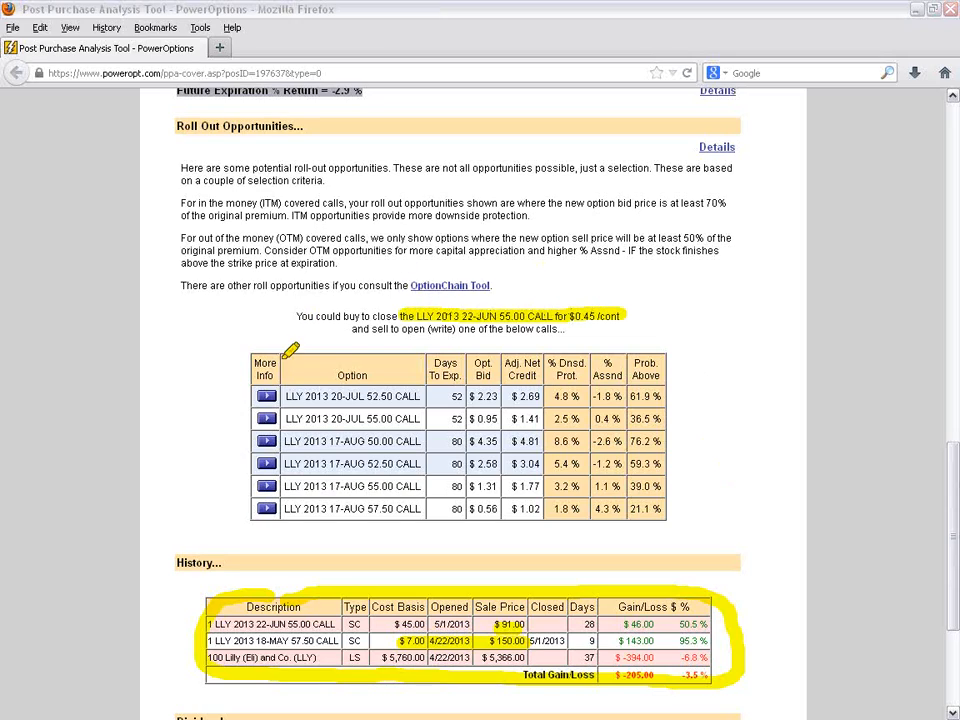
{"action": "left_click_drag", "start_coordinate": [287, 399], "coordinate": [534, 399]}
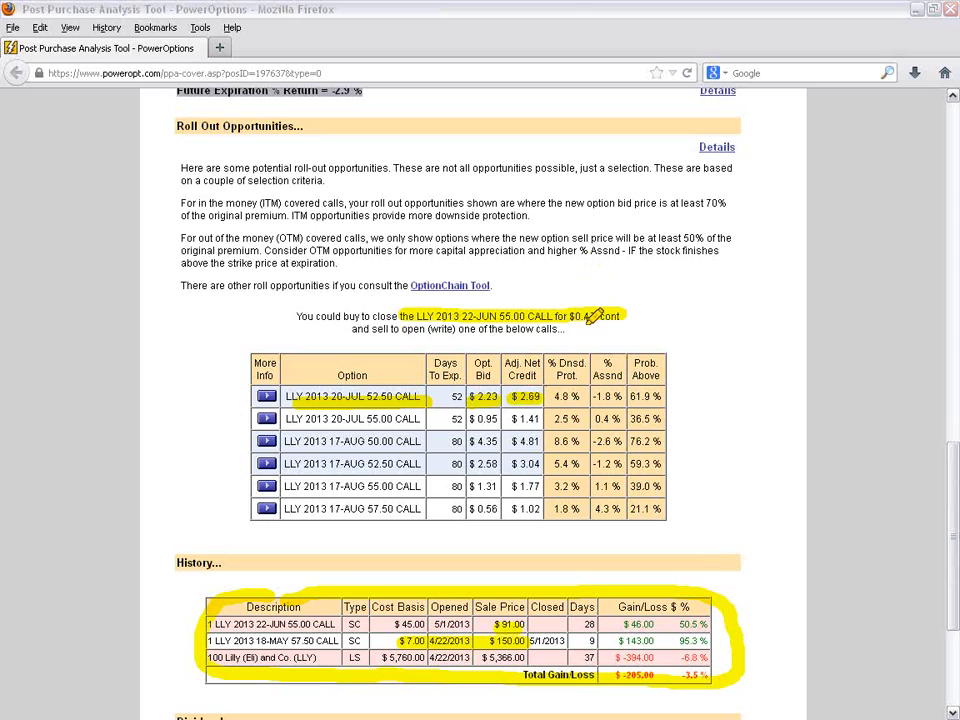
{"action": "left_click_drag", "start_coordinate": [468, 397], "coordinate": [582, 392]}
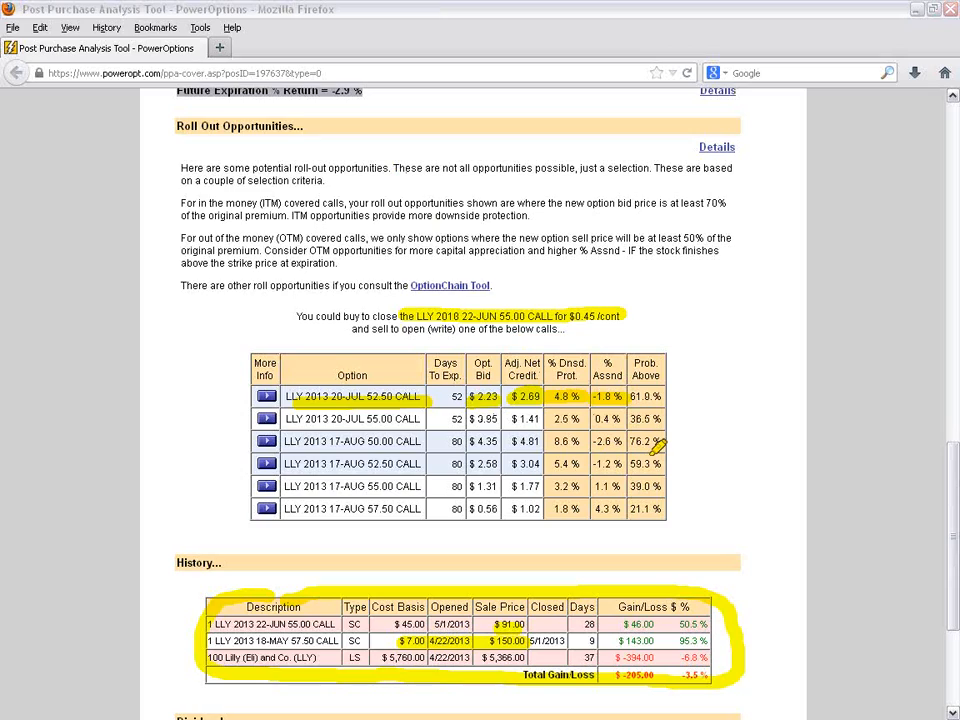
{"action": "left_click_drag", "start_coordinate": [590, 487], "coordinate": [616, 486]}
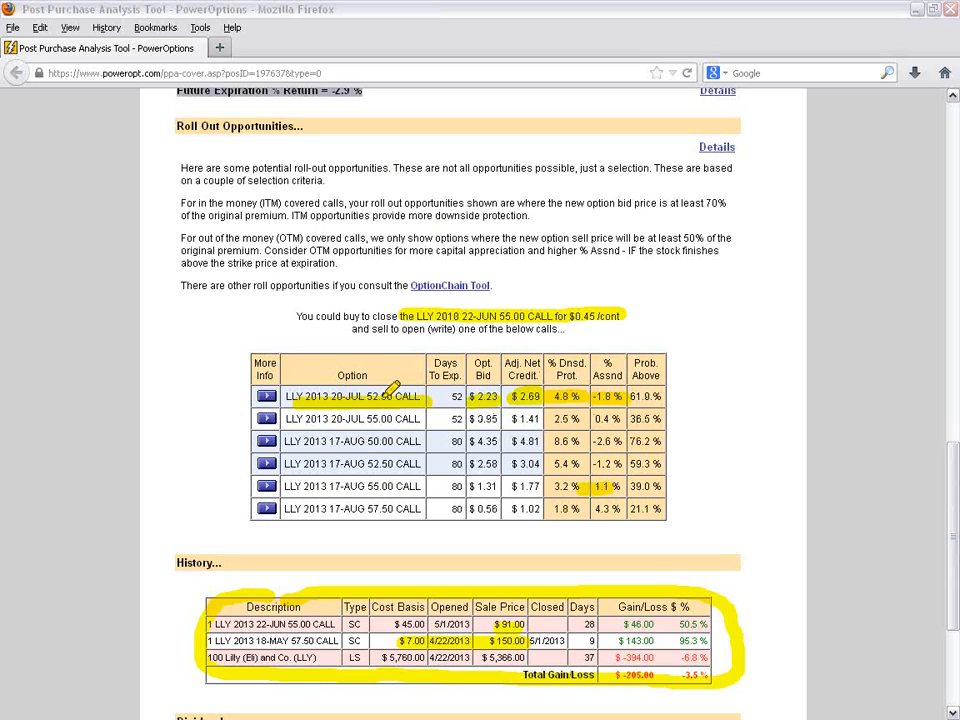
- Check the 20-JUL 55.00 roll-out call's days to expiration, downside protection and assigned return
{"action": "left_click_drag", "start_coordinate": [433, 421], "coordinate": [462, 419]}
{"action": "left_click_drag", "start_coordinate": [305, 419], "coordinate": [423, 418]}
{"action": "mouse_move", "coordinate": [541, 419]}
{"action": "left_mouse_down"}
{"action": "mouse_move", "coordinate": [513, 420]}
{"action": "mouse_move", "coordinate": [582, 419]}
{"action": "left_mouse_up"}
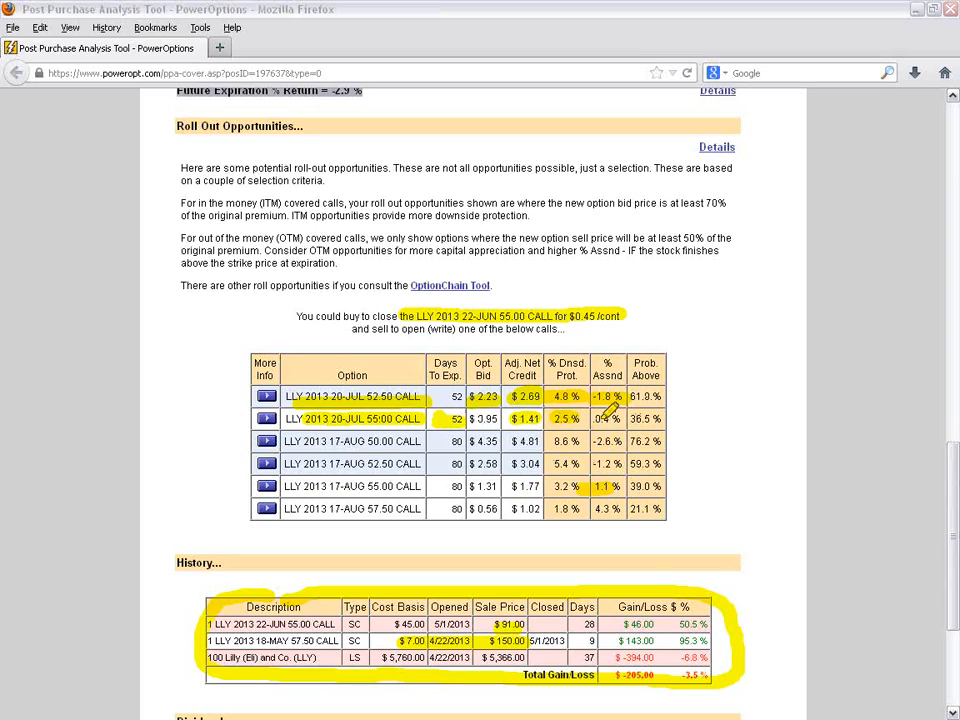
{"action": "left_click_drag", "start_coordinate": [596, 419], "coordinate": [624, 419]}
- Simulate rolling the LLY position to the 20-JUL 55.00 call and maximize the Trade Simulator window
{"action": "left_click", "coordinate": [268, 418]}
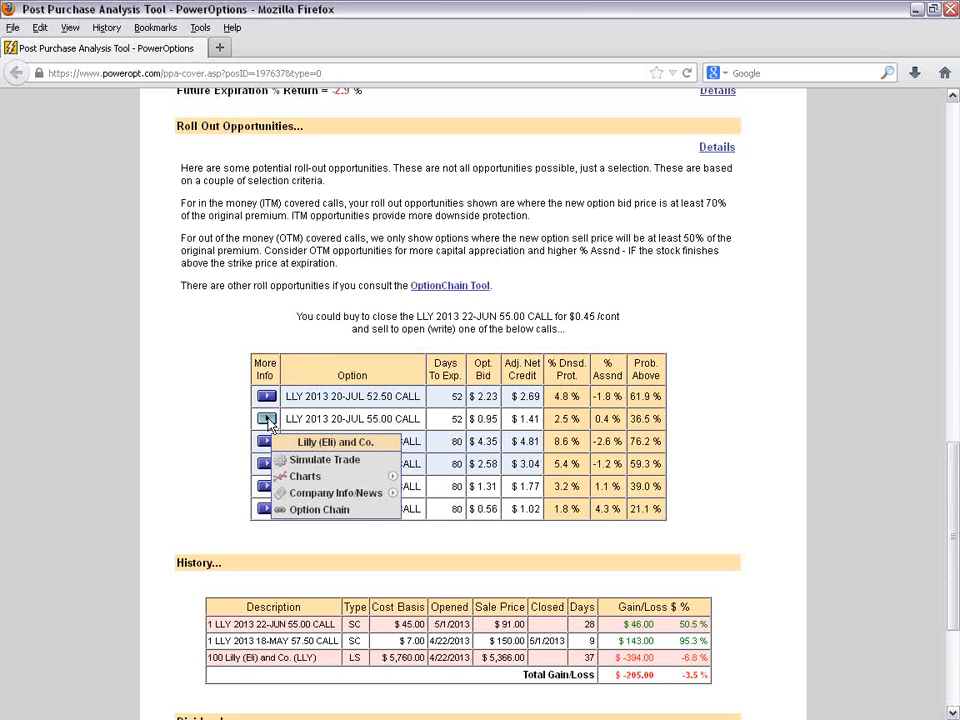
{"action": "left_click", "coordinate": [323, 461]}
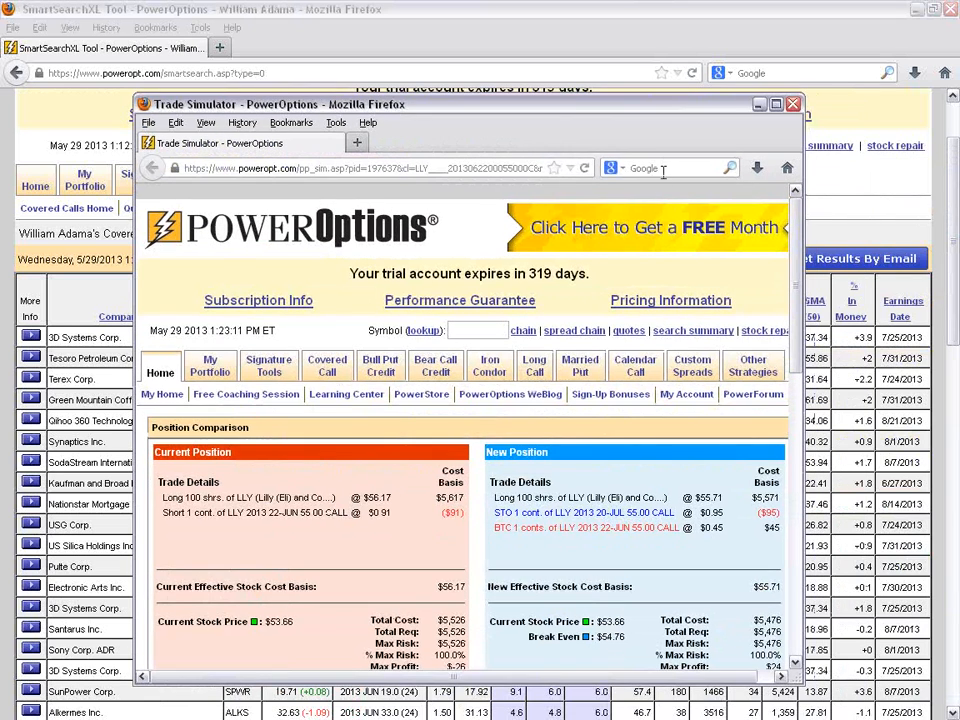
{"action": "double_click", "coordinate": [580, 104]}
- Compare the current and new LLY positions: percent returns, buy-to-close and sell-to-open legs, the new total cost and maximum profit
{"action": "scroll", "coordinate": [674, 502], "scroll_direction": "down", "scroll_amount": 1}
{"action": "scroll", "coordinate": [484, 223], "scroll_direction": "down", "scroll_amount": 3}
{"action": "scroll", "coordinate": [465, 242], "scroll_direction": "up", "scroll_amount": 1}
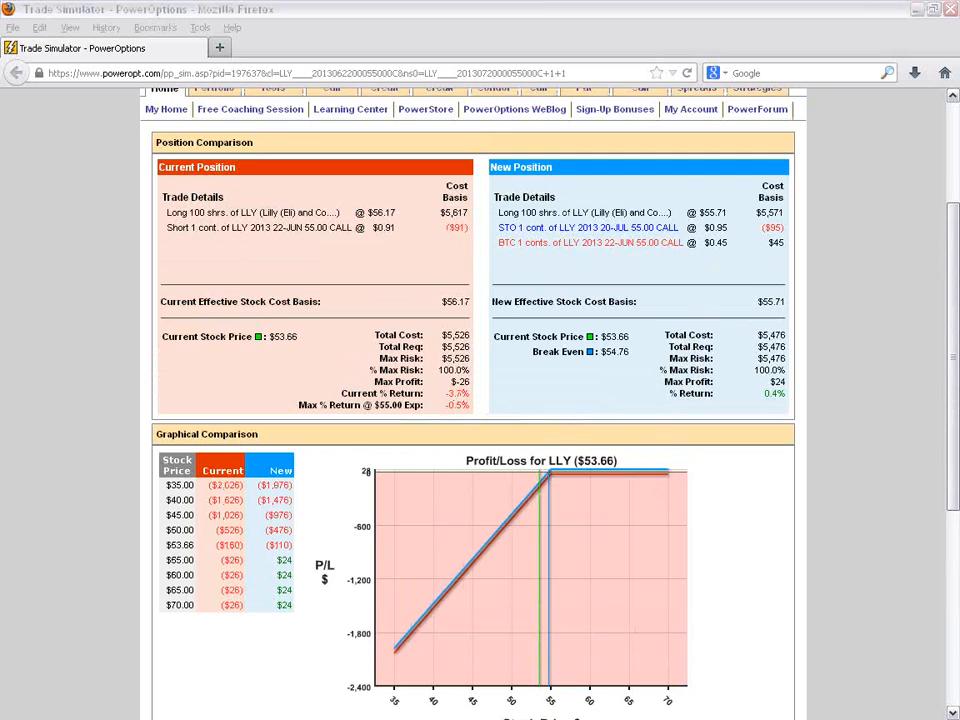
{"action": "mouse_move", "coordinate": [340, 393]}
{"action": "left_mouse_down"}
{"action": "mouse_move", "coordinate": [484, 400]}
{"action": "mouse_move", "coordinate": [400, 408]}
{"action": "left_mouse_up"}
{"action": "mouse_move", "coordinate": [470, 413]}
{"action": "left_mouse_down"}
{"action": "mouse_move", "coordinate": [484, 403]}
{"action": "mouse_move", "coordinate": [466, 405]}
{"action": "left_mouse_up"}
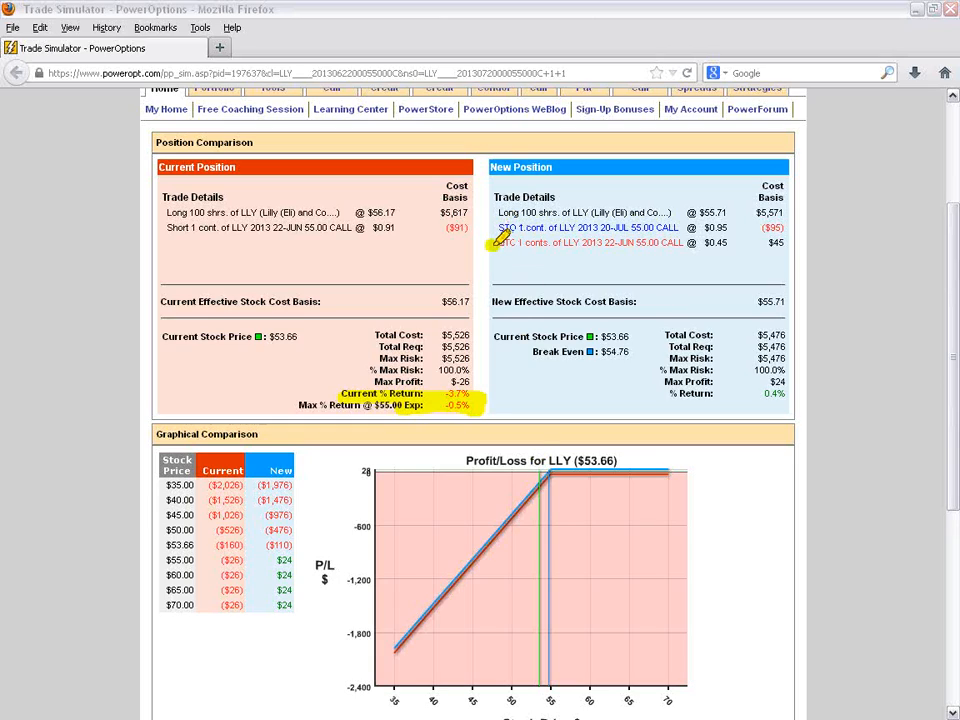
{"action": "left_click_drag", "start_coordinate": [497, 242], "coordinate": [708, 241]}
{"action": "left_click_drag", "start_coordinate": [496, 229], "coordinate": [788, 224]}
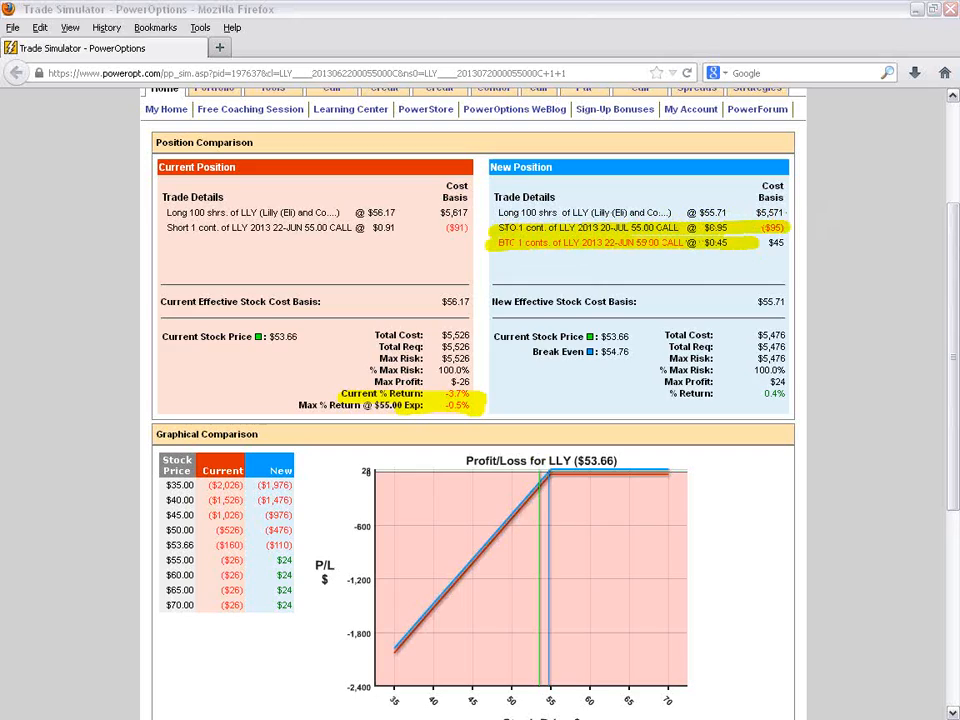
{"action": "left_click_drag", "start_coordinate": [752, 336], "coordinate": [795, 334]}
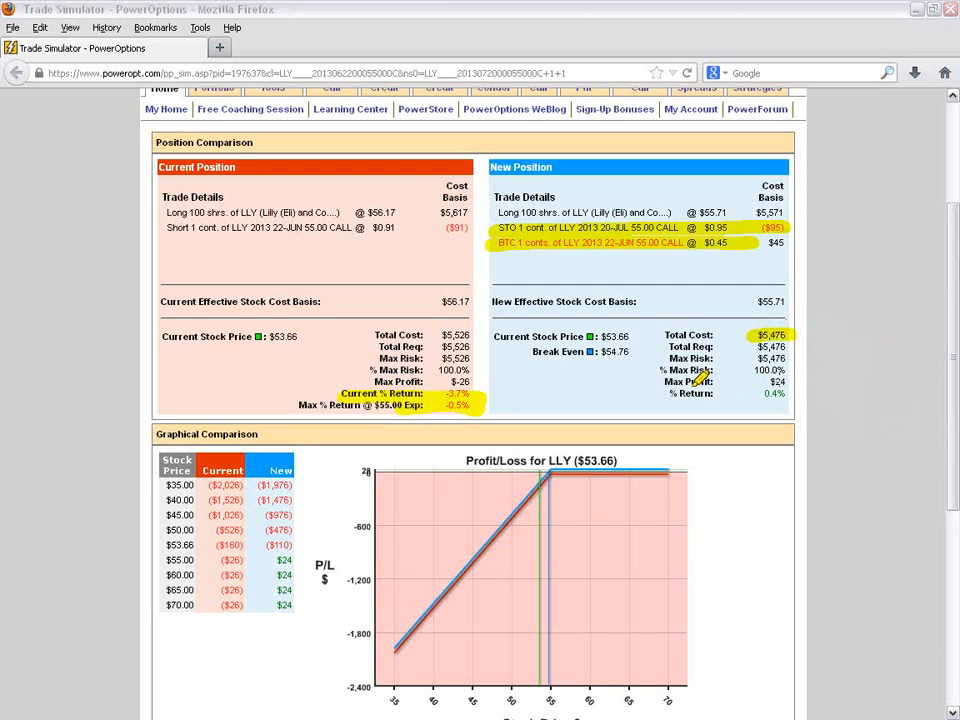
{"action": "left_click_drag", "start_coordinate": [664, 382], "coordinate": [779, 380]}
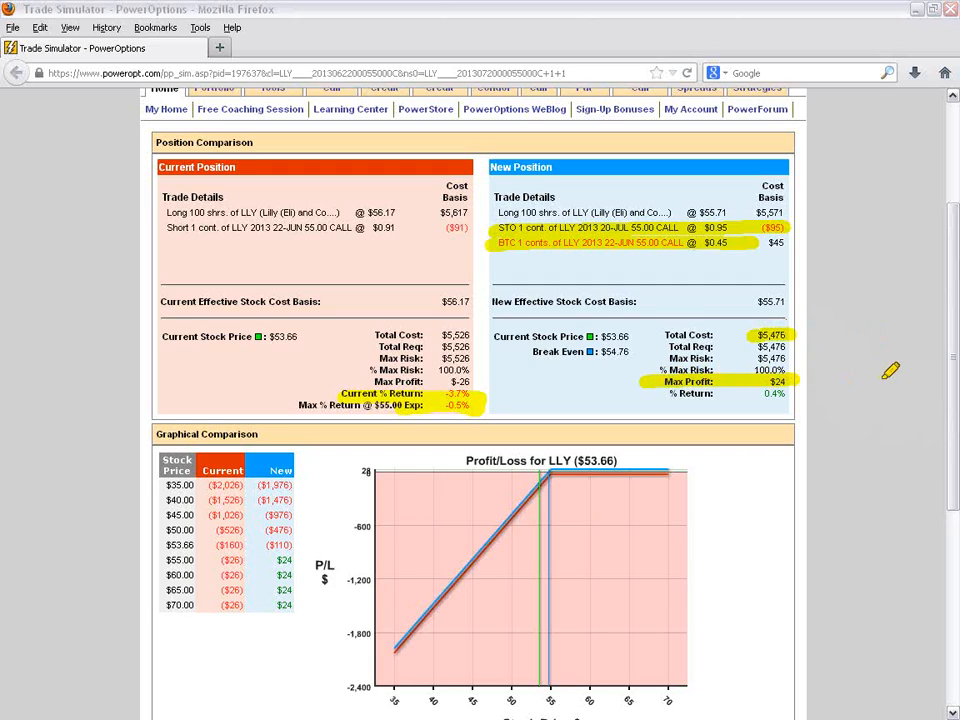
{"action": "left_click_drag", "start_coordinate": [664, 394], "coordinate": [808, 391]}
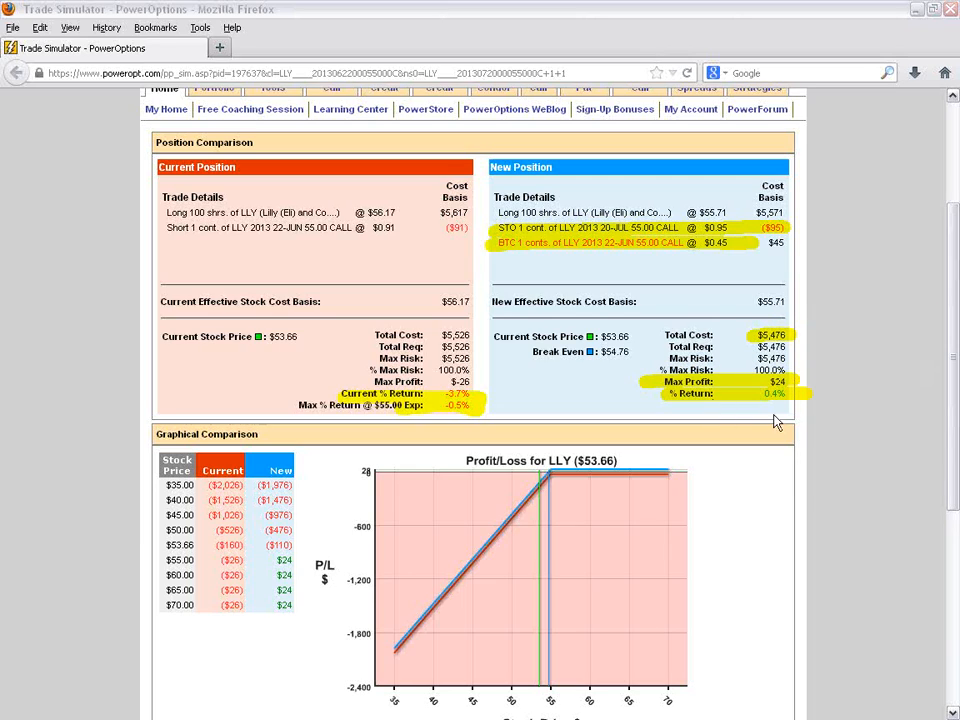
{"action": "key", "text": "Escape"}
- Compare the profit/loss graph by hiding and restoring the new and current lines, and review the legs listed for the portfolio change
{"action": "scroll", "coordinate": [754, 453], "scroll_direction": "down", "scroll_amount": 3}
{"action": "left_click", "coordinate": [515, 568]}
{"action": "mouse_move", "coordinate": [558, 296]}
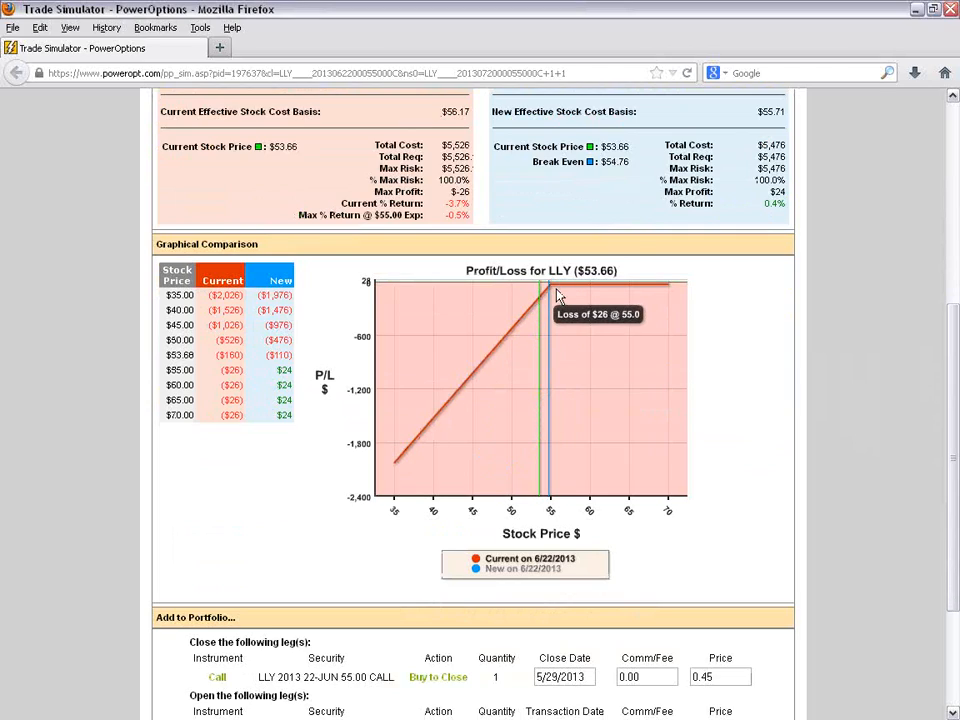
{"action": "left_click", "coordinate": [478, 569]}
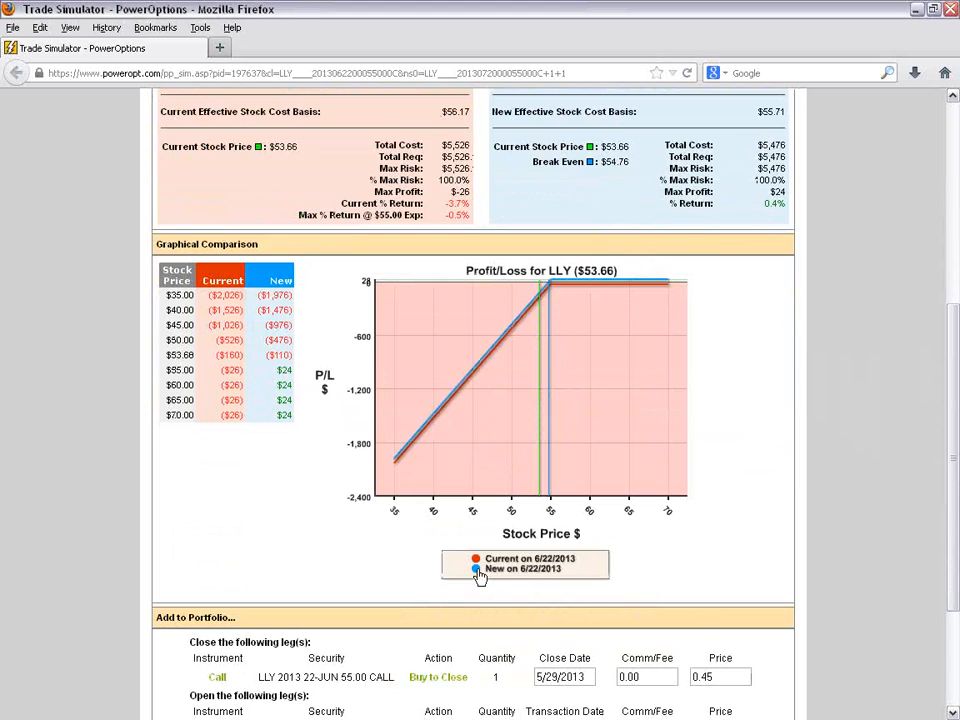
{"action": "left_click", "coordinate": [476, 560]}
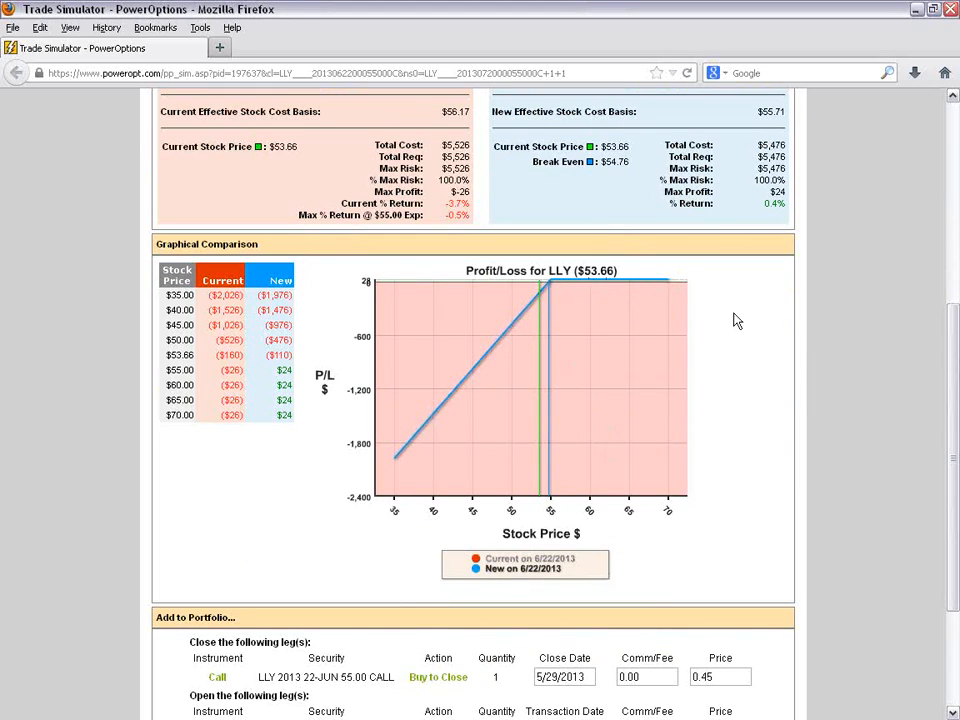
{"action": "left_click", "coordinate": [477, 571]}
{"action": "left_click", "coordinate": [477, 570]}
{"action": "left_click", "coordinate": [476, 561]}
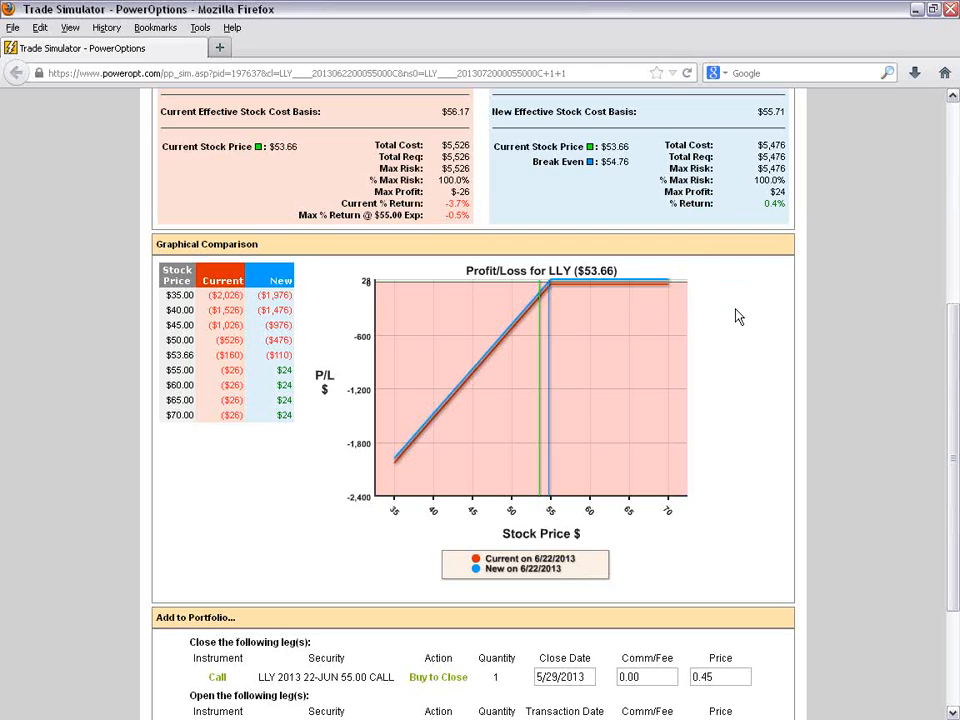
{"action": "scroll", "coordinate": [738, 316], "scroll_direction": "down", "scroll_amount": 3}
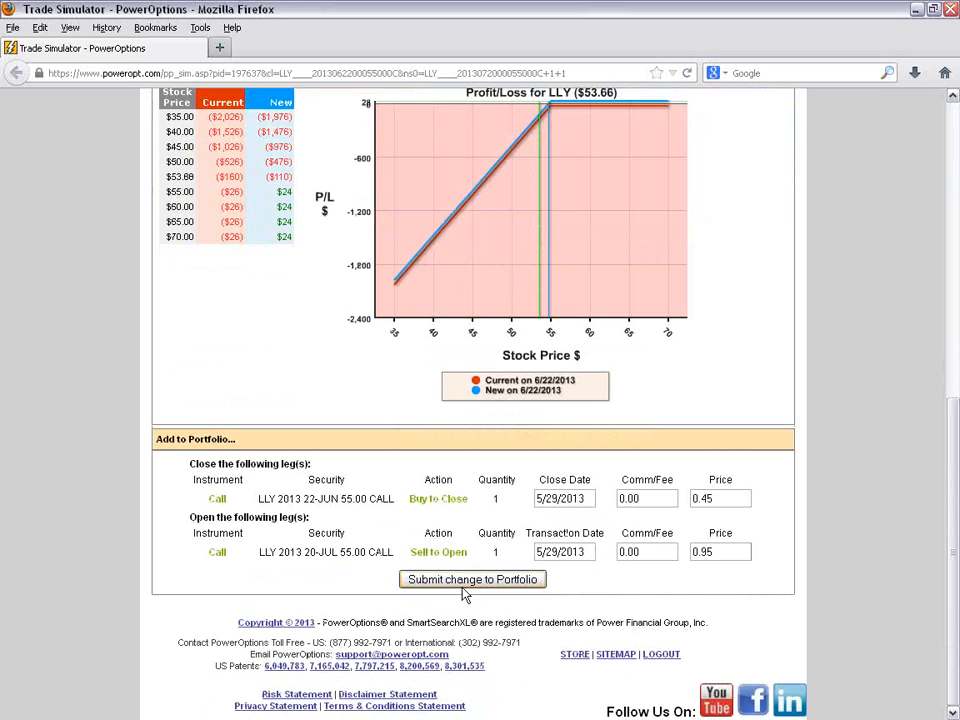
{"action": "scroll", "coordinate": [336, 469], "scroll_direction": "up", "scroll_amount": 10}
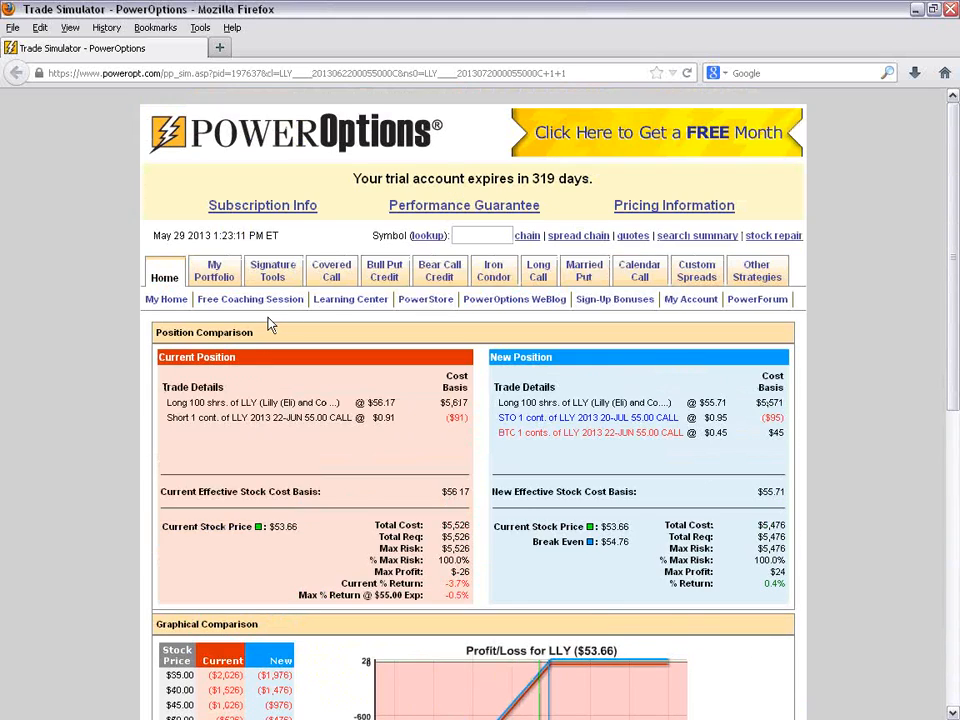
- Open the Learning Center's webinars page, expand the PowerOptions Tools Archive and highlight the PowerOptions Portfolio Tools webinar title
{"action": "left_click", "coordinate": [350, 300]}
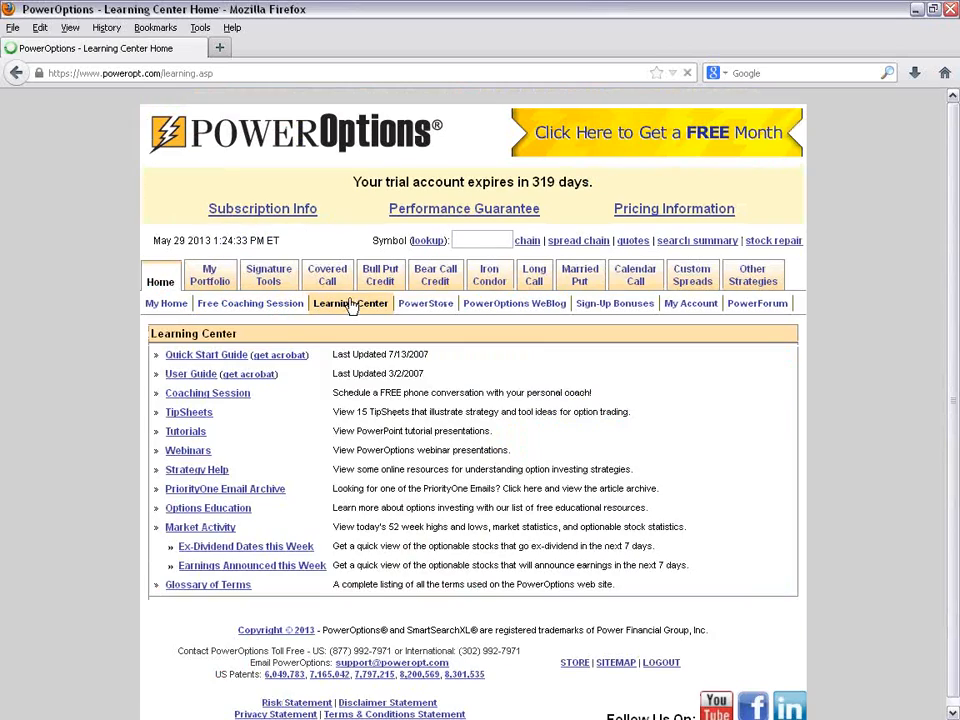
{"action": "left_click", "coordinate": [188, 450]}
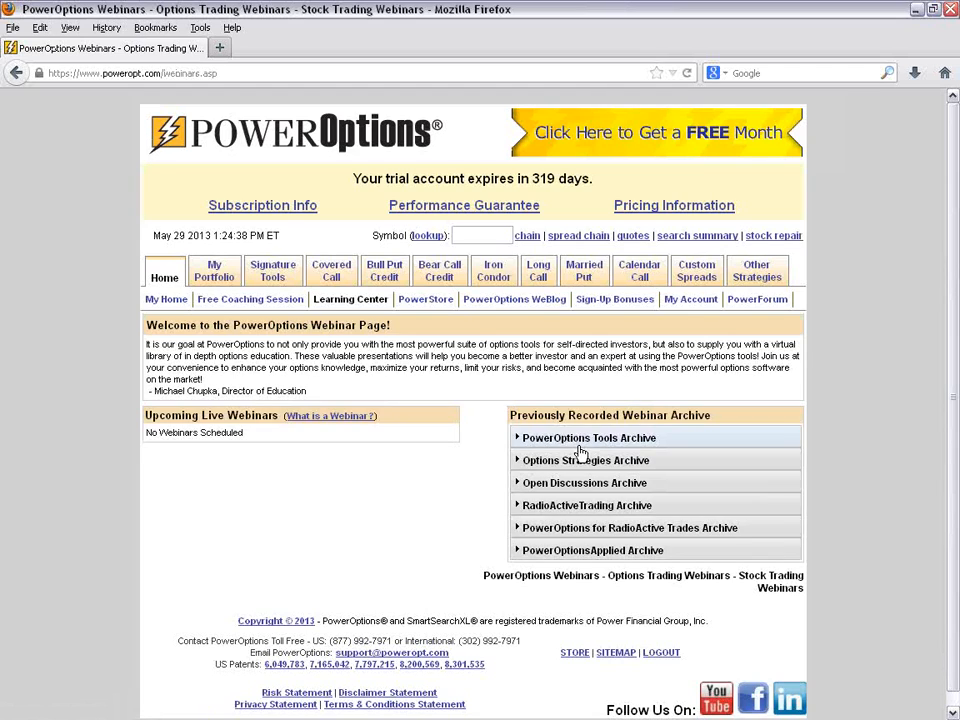
{"action": "scroll", "coordinate": [873, 412], "scroll_direction": "down", "scroll_amount": 1}
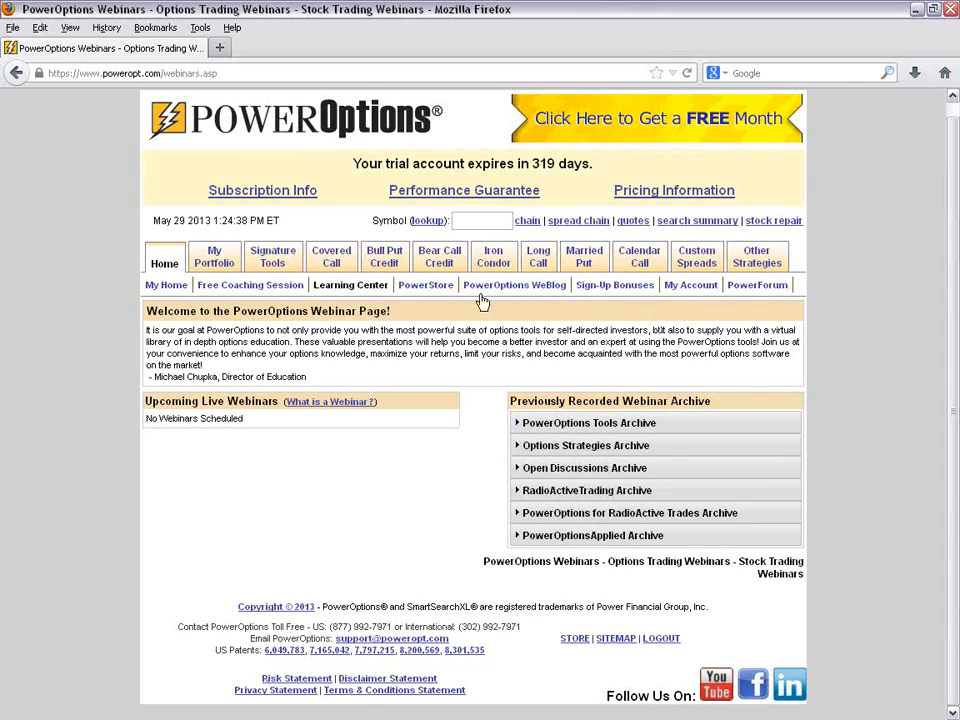
{"action": "left_click", "coordinate": [585, 423]}
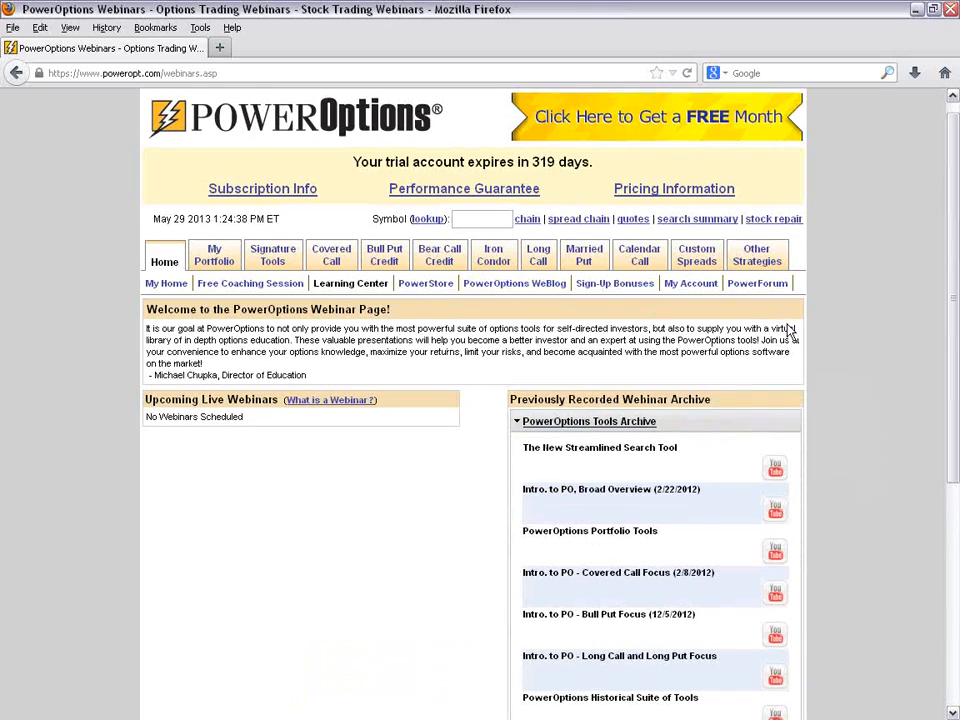
{"action": "scroll", "coordinate": [784, 333], "scroll_direction": "down", "scroll_amount": 4}
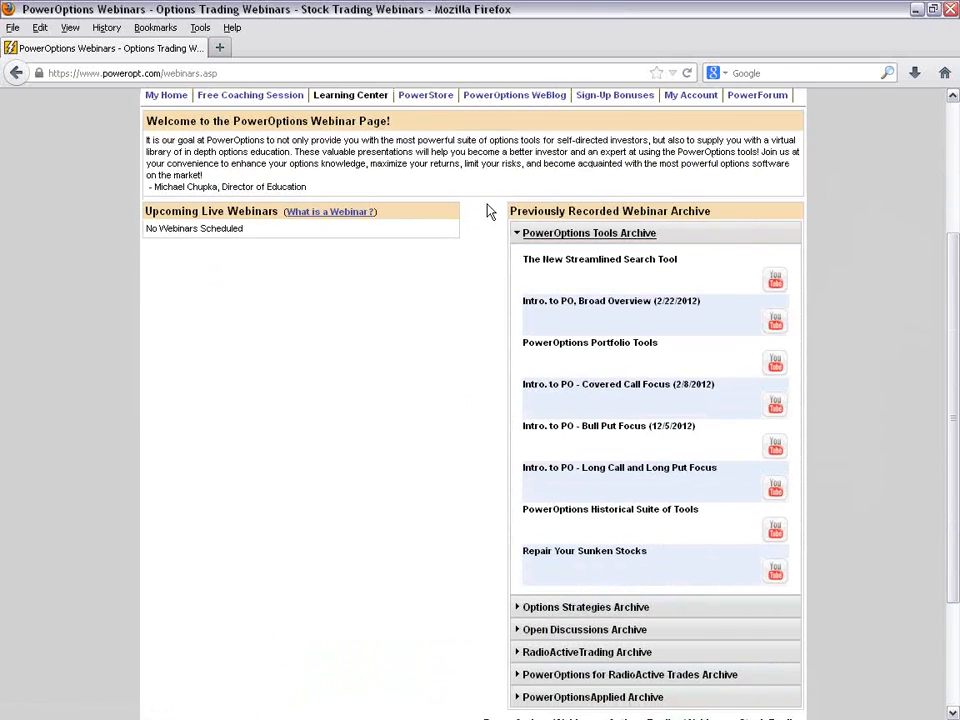
{"action": "left_click_drag", "start_coordinate": [660, 343], "coordinate": [525, 358]}
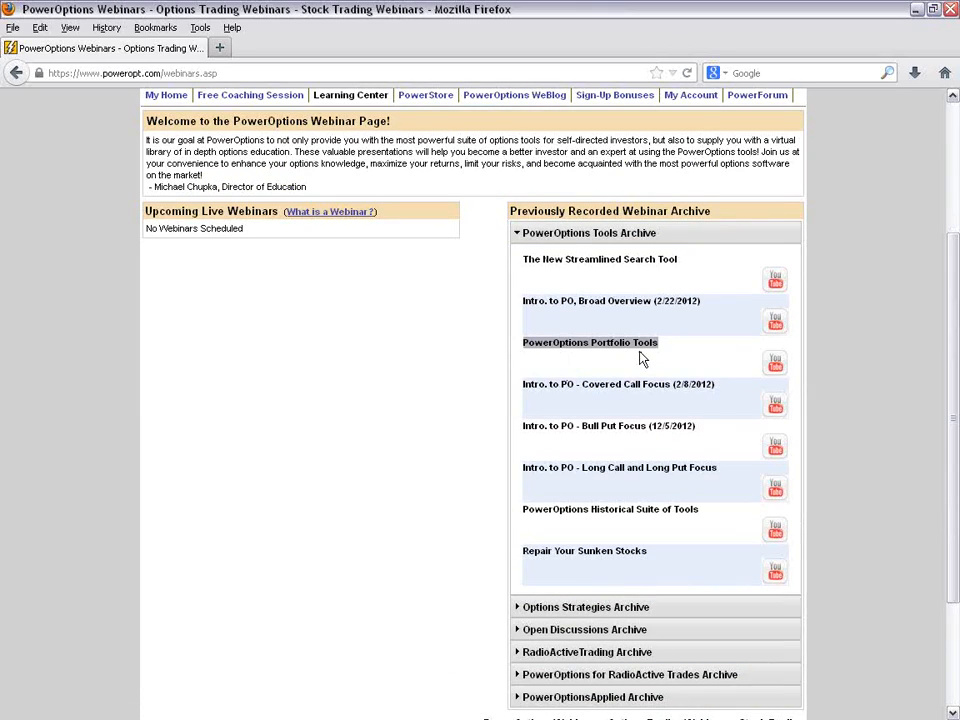
- Copy the web address of the PowerOptions webinars page
{"action": "left_click", "coordinate": [238, 74]}
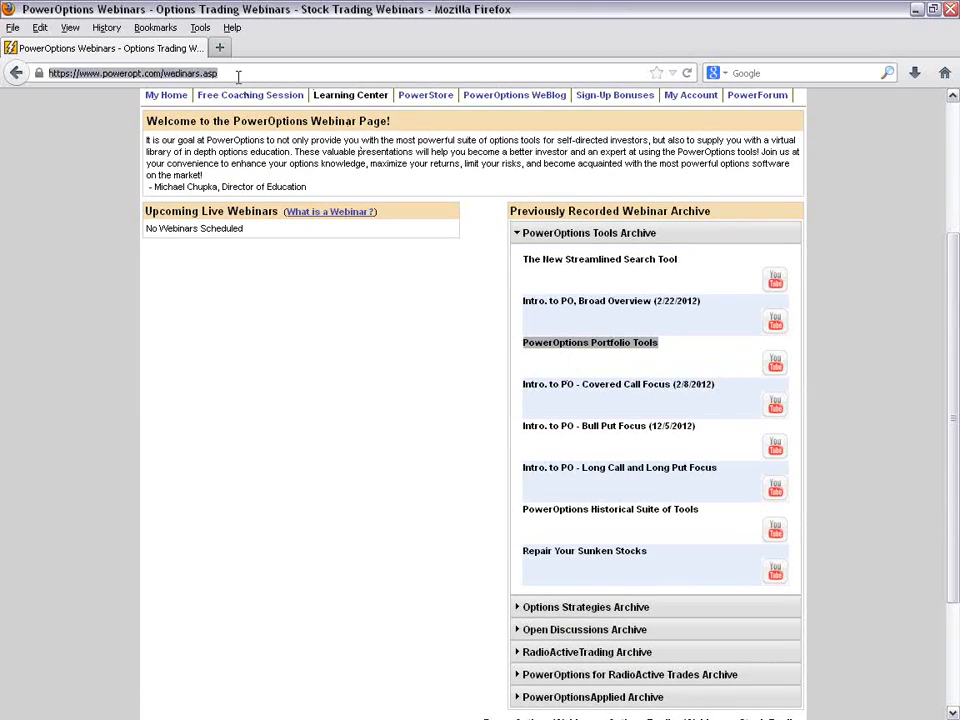
{"action": "right_click", "coordinate": [234, 74]}
{"action": "left_click", "coordinate": [262, 118]}
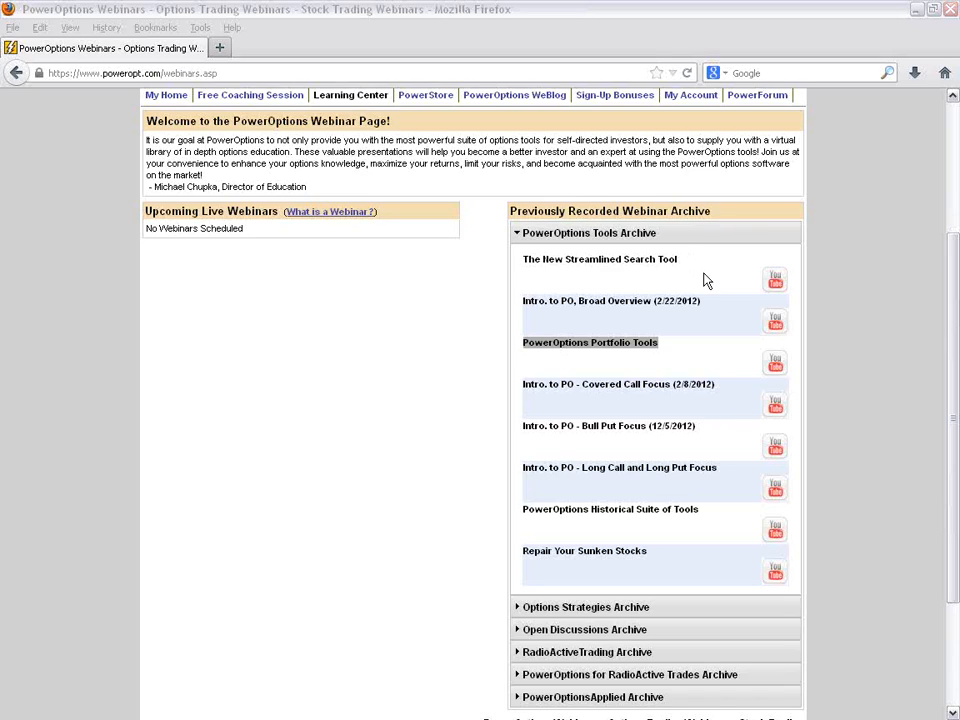
- Locate the Covered Call Focus webinar, then expand the Options Strategies Archive and look through its webinar list
{"action": "left_click_drag", "start_coordinate": [521, 391], "coordinate": [720, 391]}
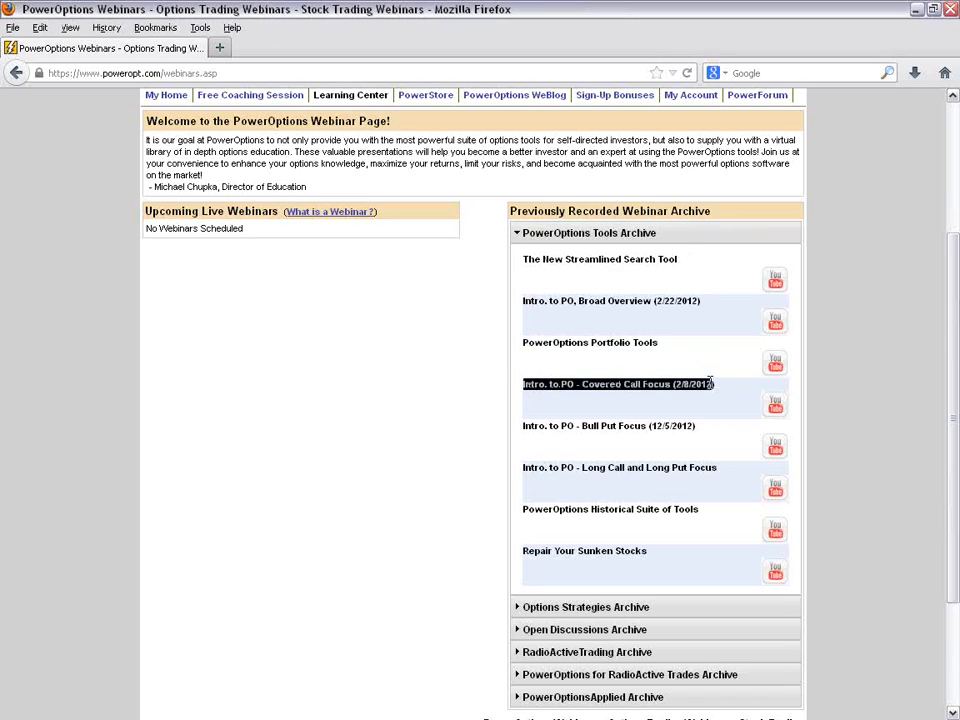
{"action": "left_click", "coordinate": [895, 401]}
{"action": "scroll", "coordinate": [895, 401], "scroll_direction": "down", "scroll_amount": 3}
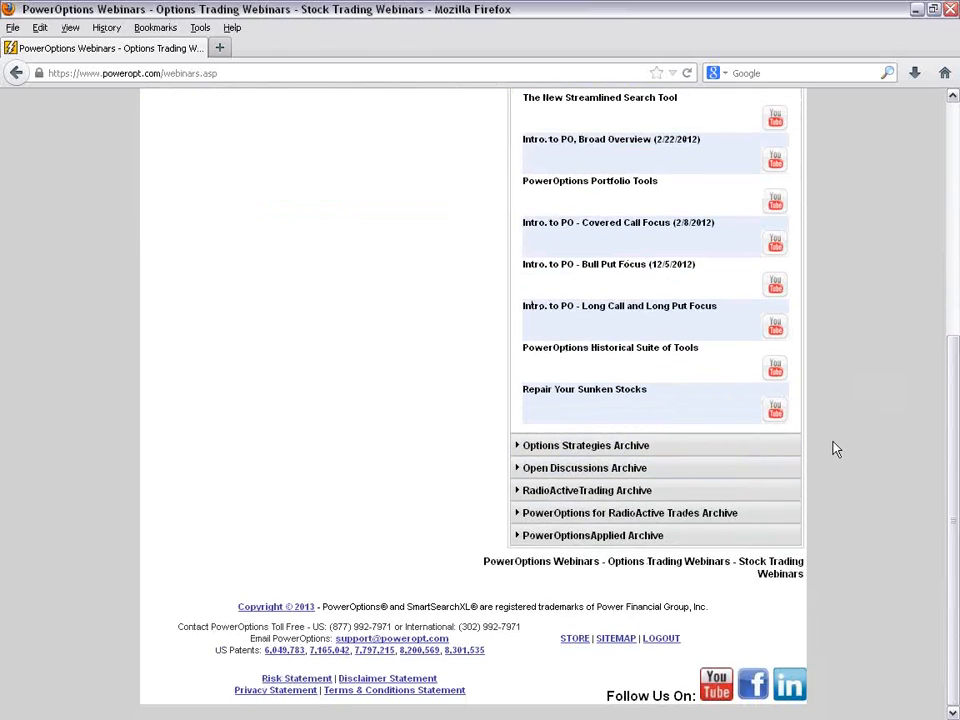
{"action": "left_click", "coordinate": [636, 450]}
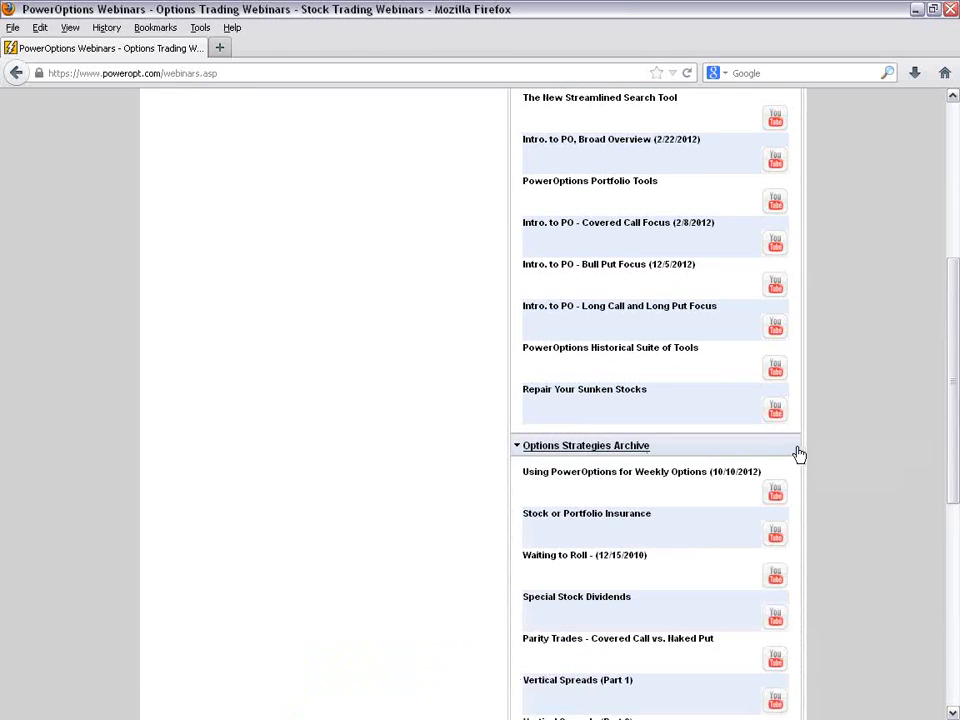
{"action": "scroll", "coordinate": [796, 452], "scroll_direction": "down", "scroll_amount": 7}
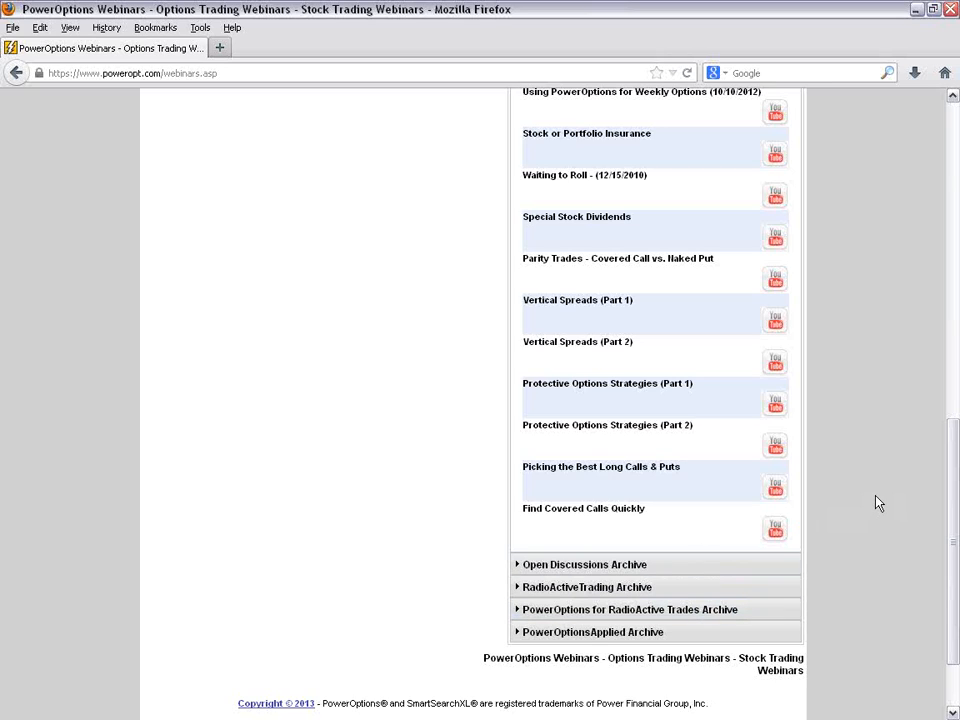
- Switch from the webinars page to the presentation's Questions slide
{"action": "scroll", "coordinate": [870, 505], "scroll_direction": "up", "scroll_amount": 15}
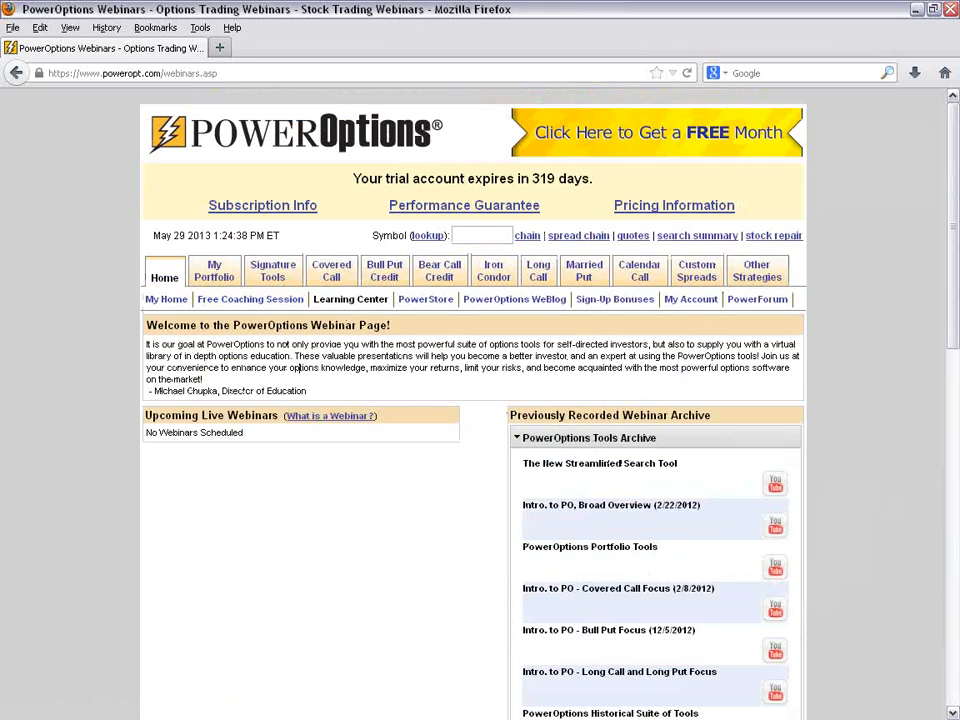
{"action": "key", "text": "alt+Tab"}
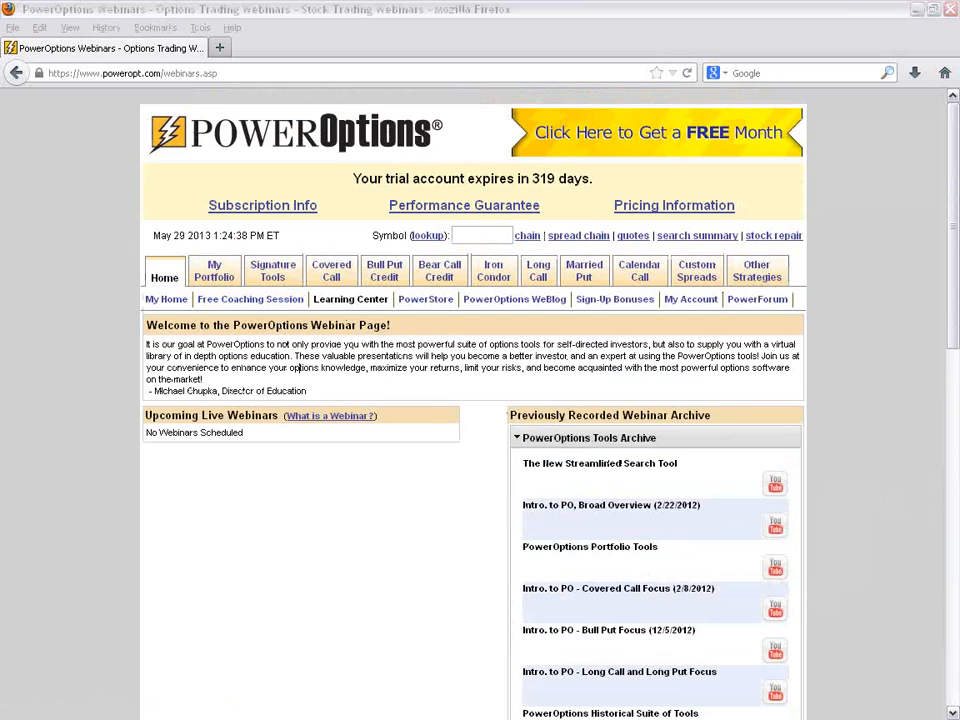
{"action": "key", "text": "alt+Tab"}
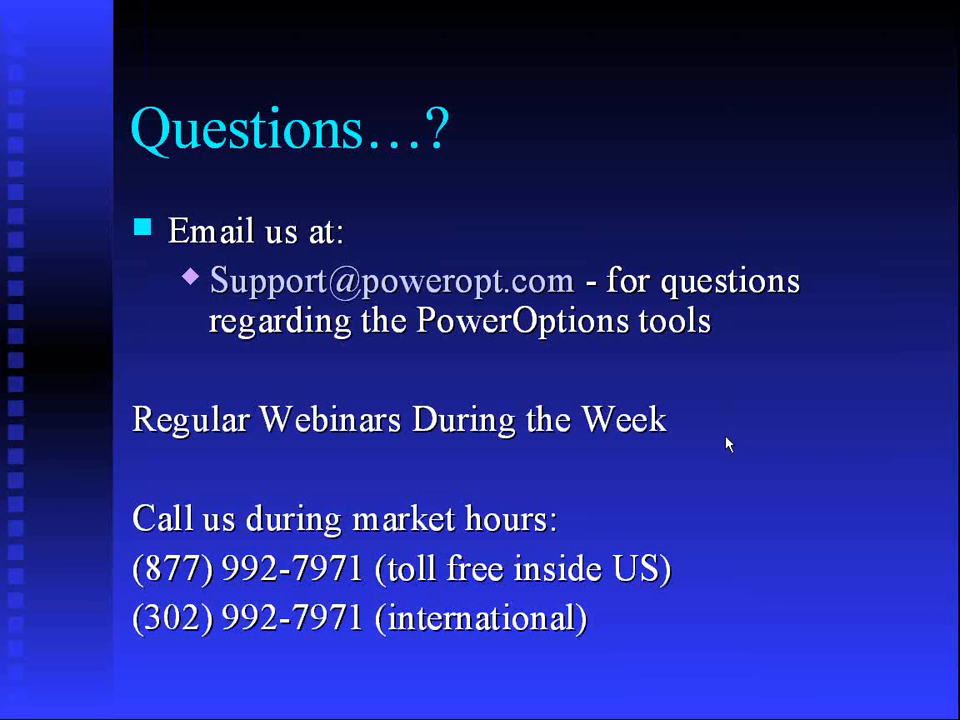